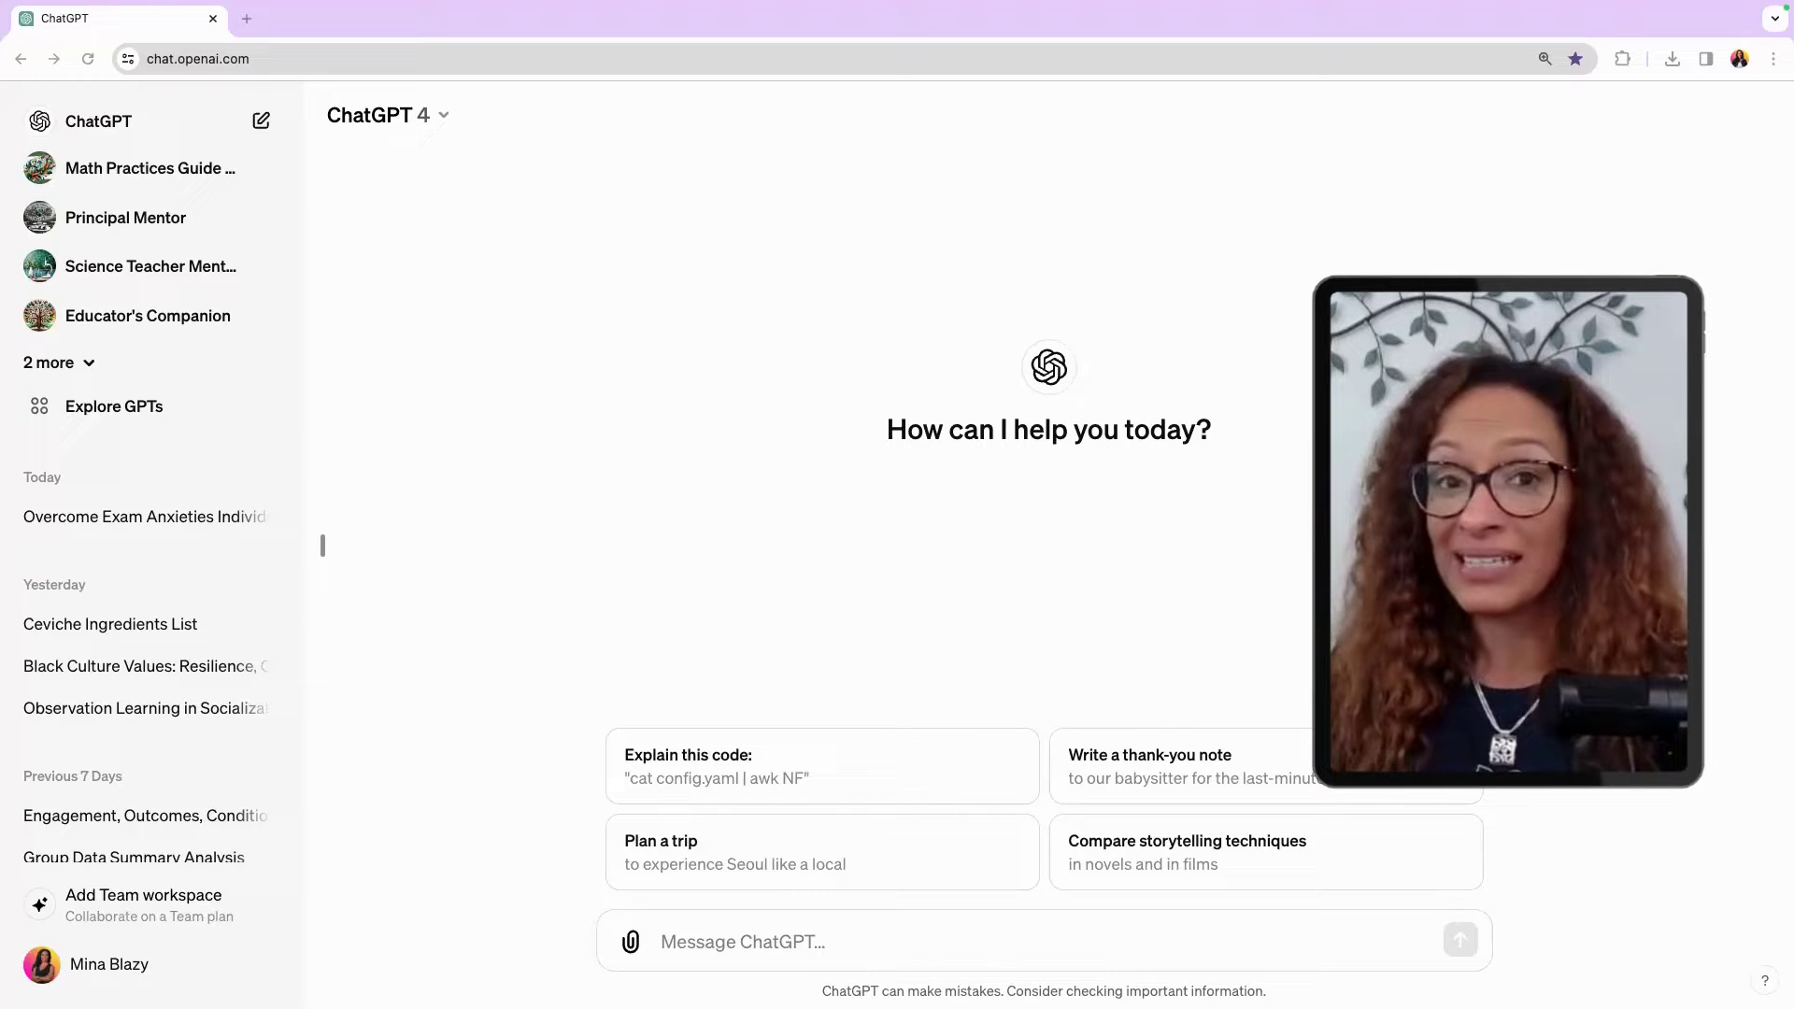
Step: Bring up page 2 of STEm.pdf, the author page, in Preview
left_click(322, 546)
left_click(17, 547)
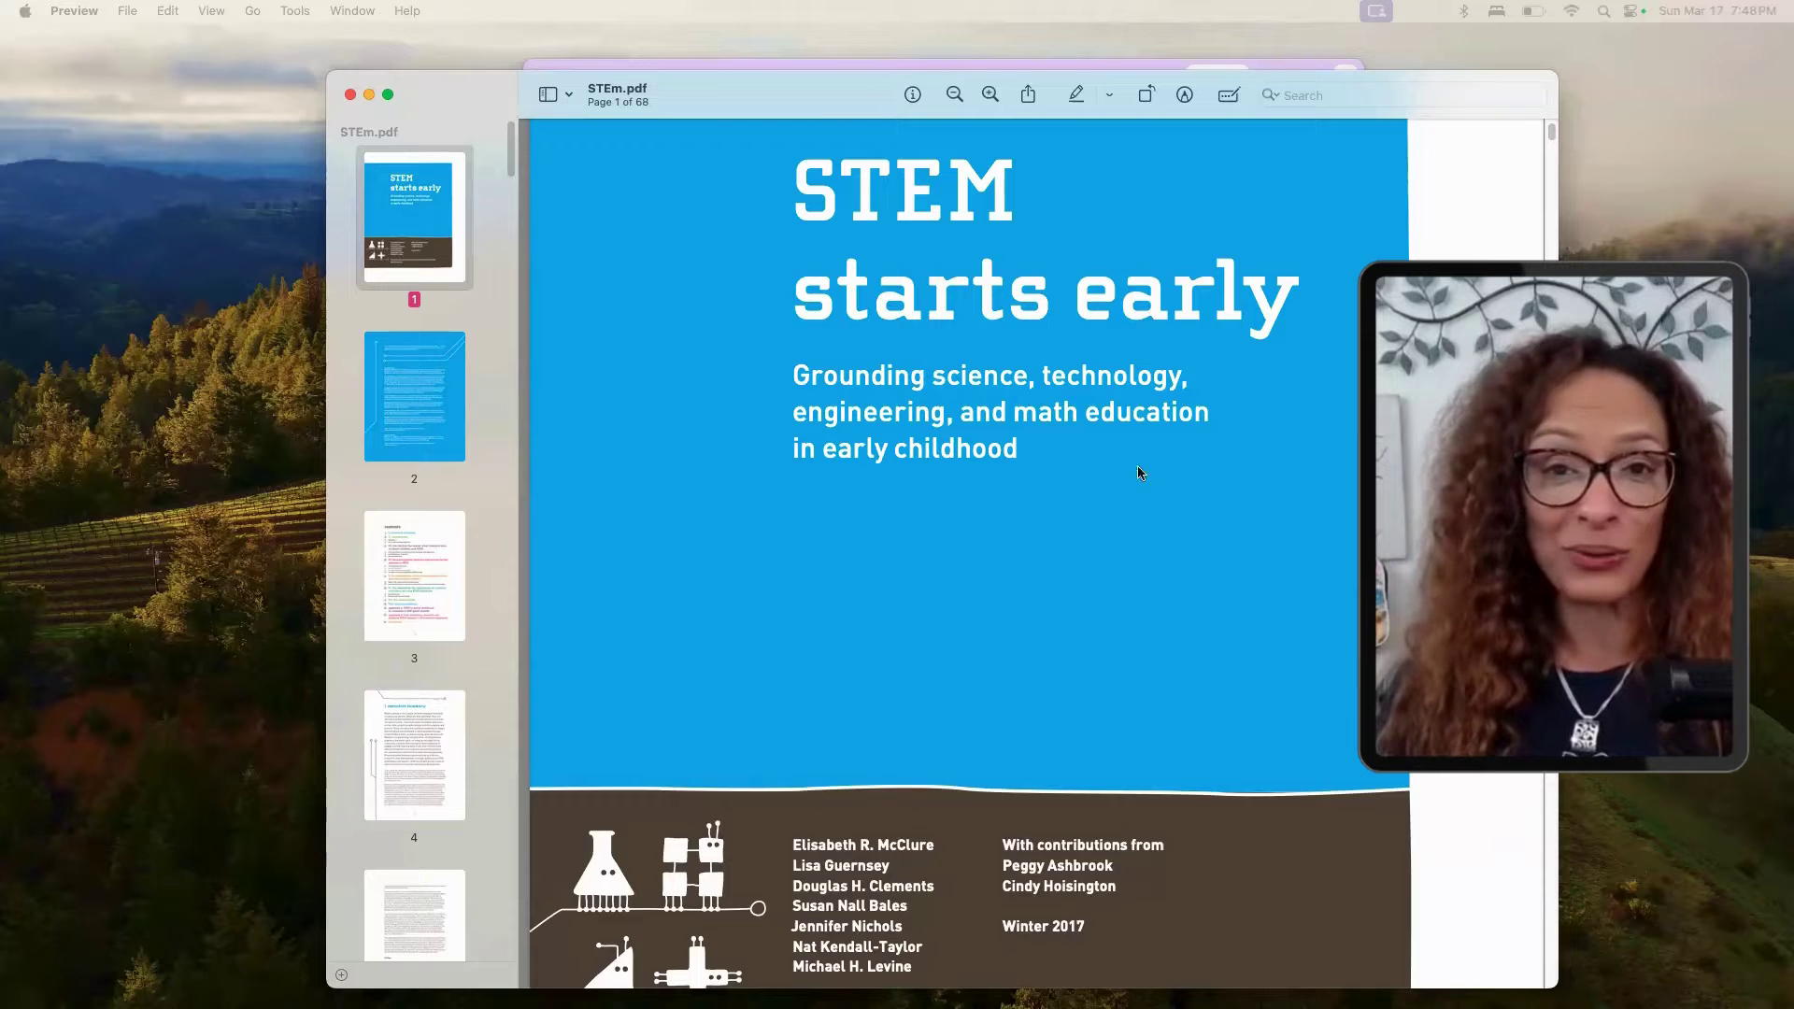
left_click(406, 431, "super")
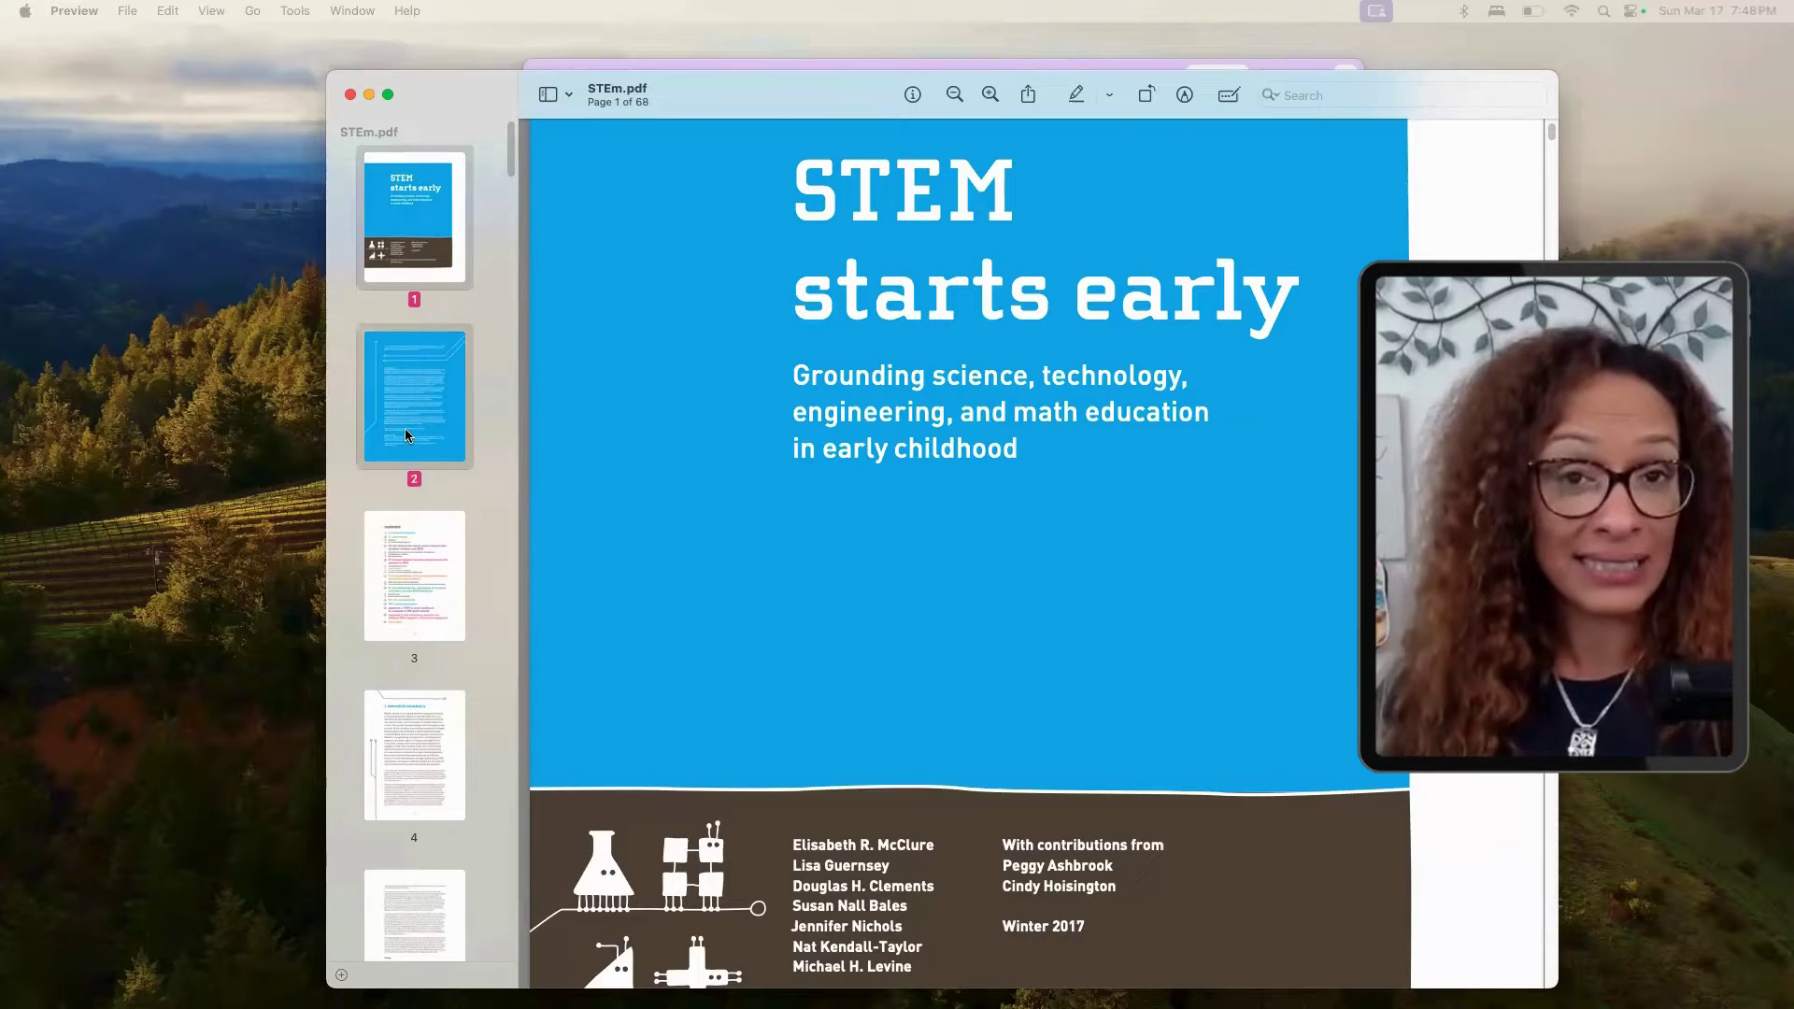
left_click(405, 432)
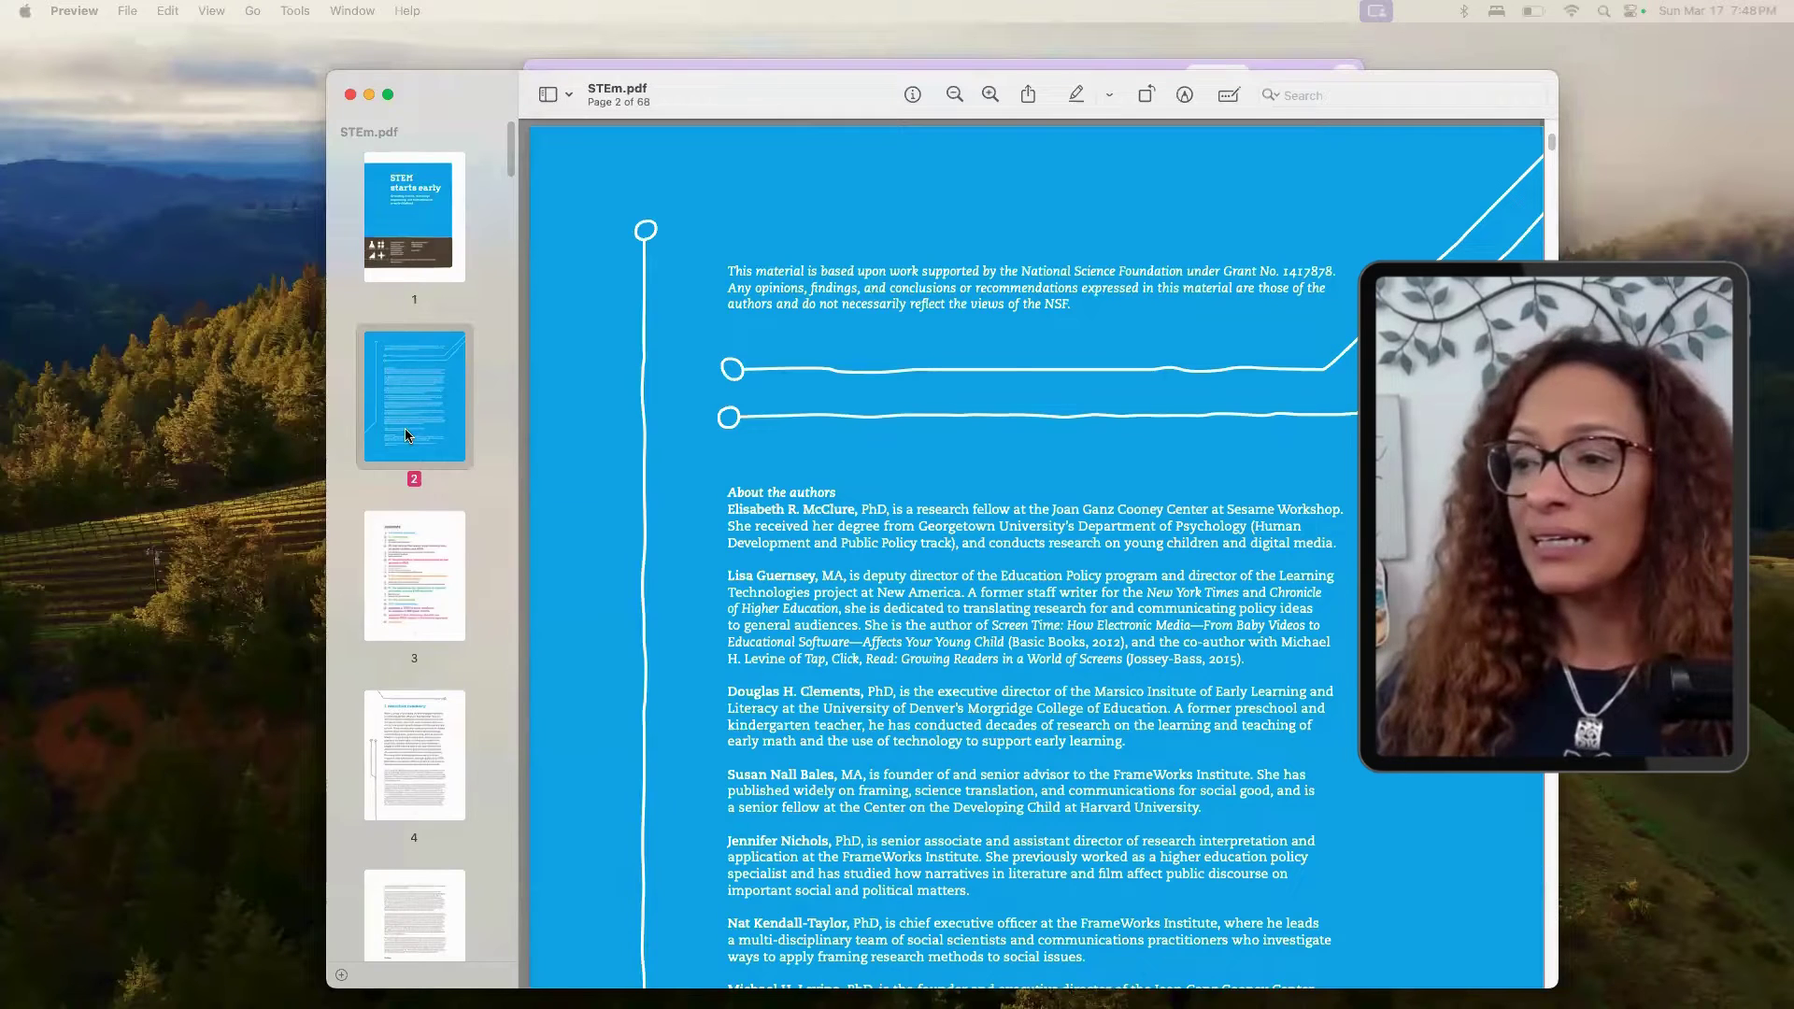
Step: Scroll through the report's table of contents on page 3
left_click(396, 643)
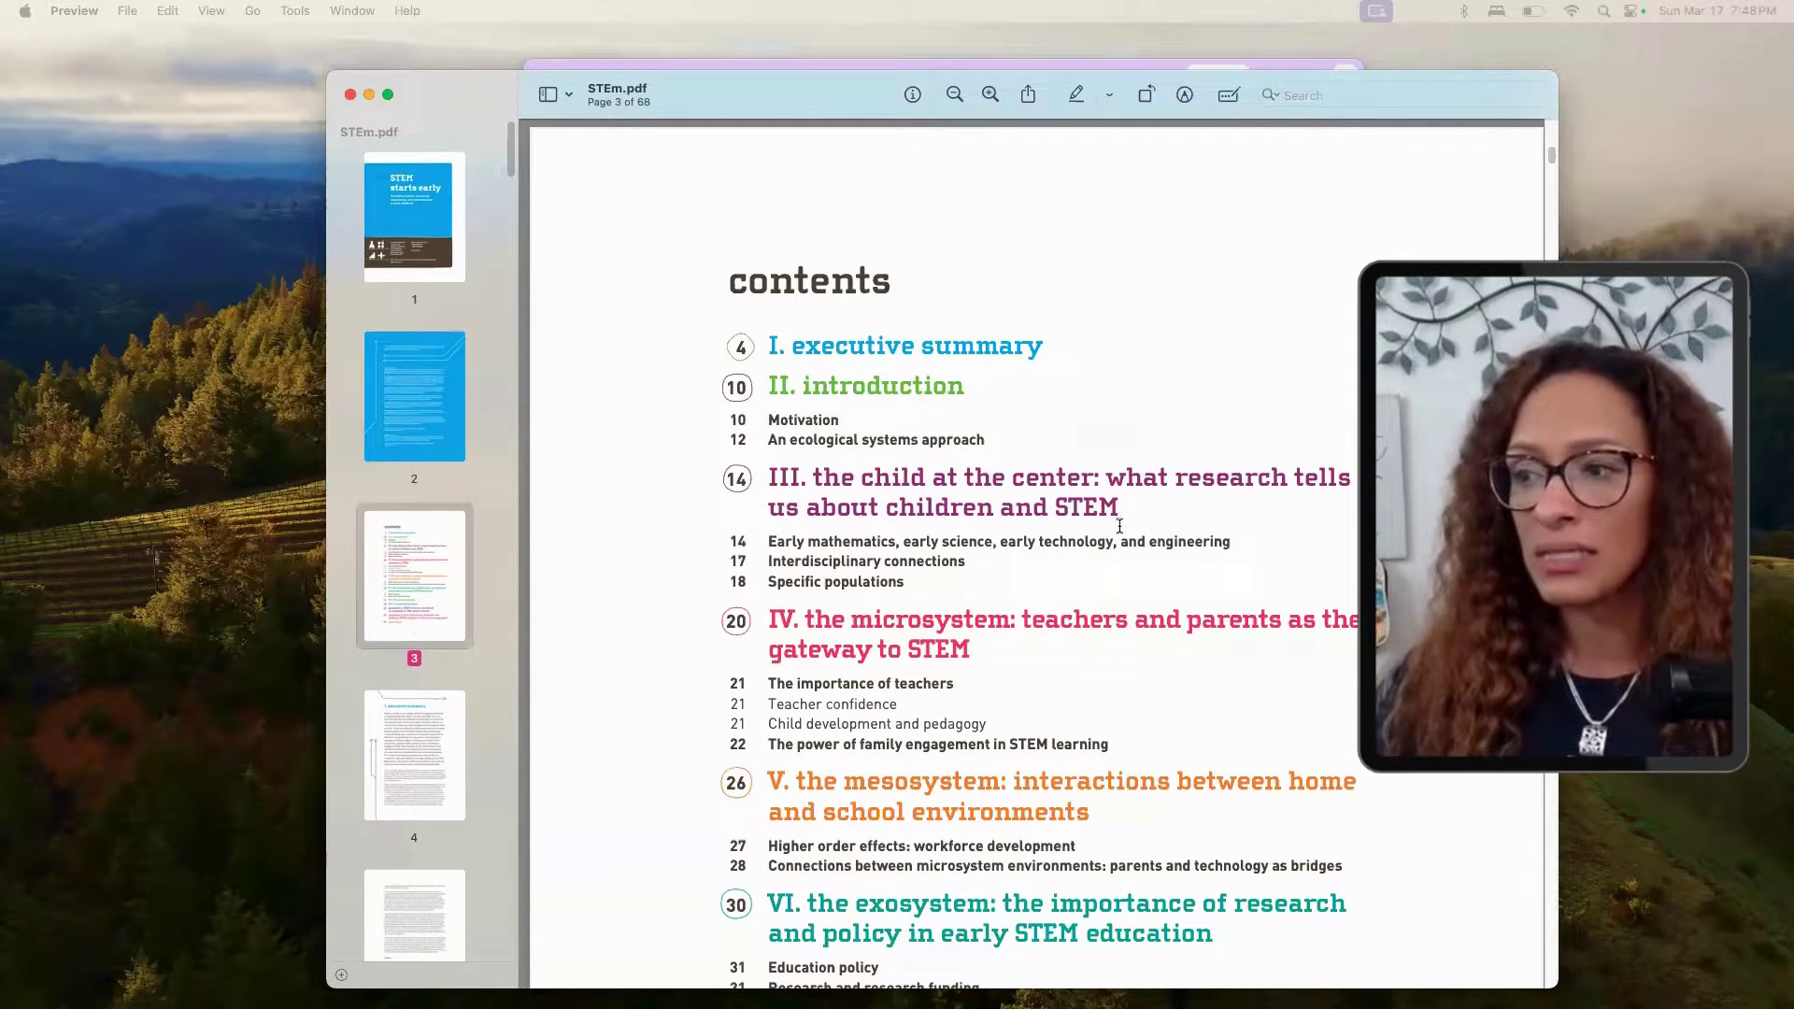
scroll(1116, 528, "down", 1)
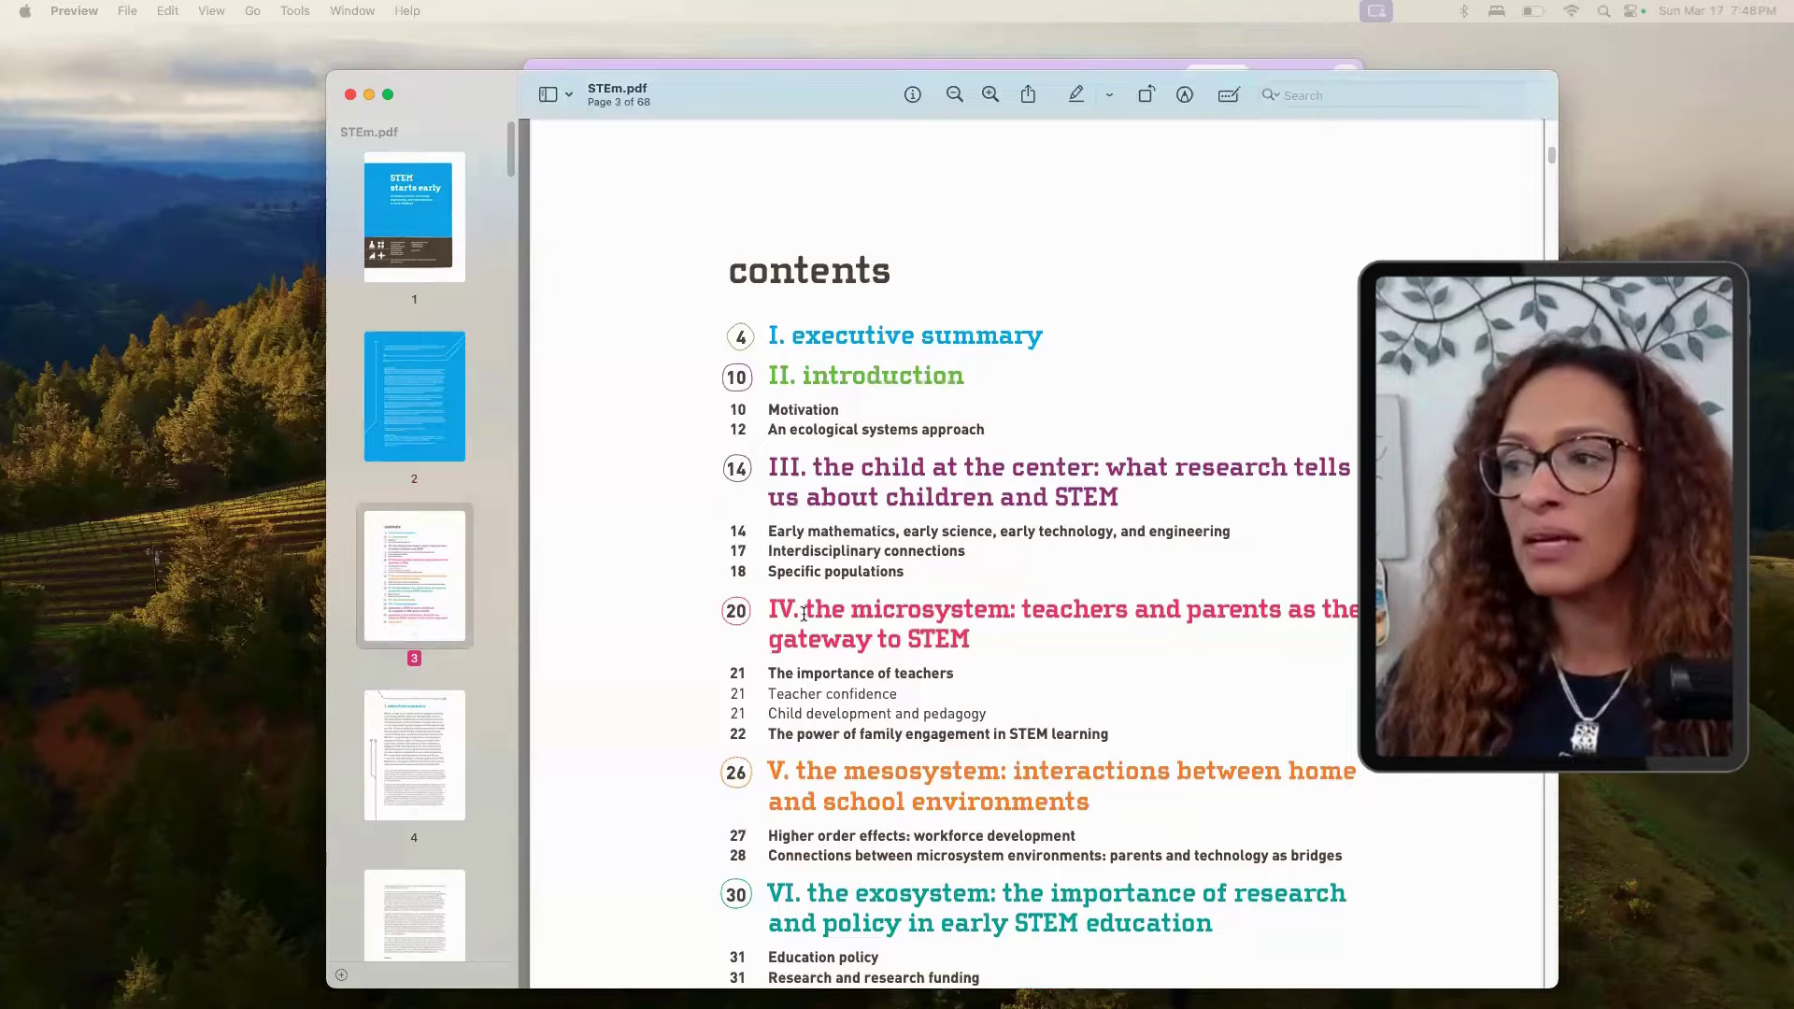
scroll(1022, 644, "down", 3)
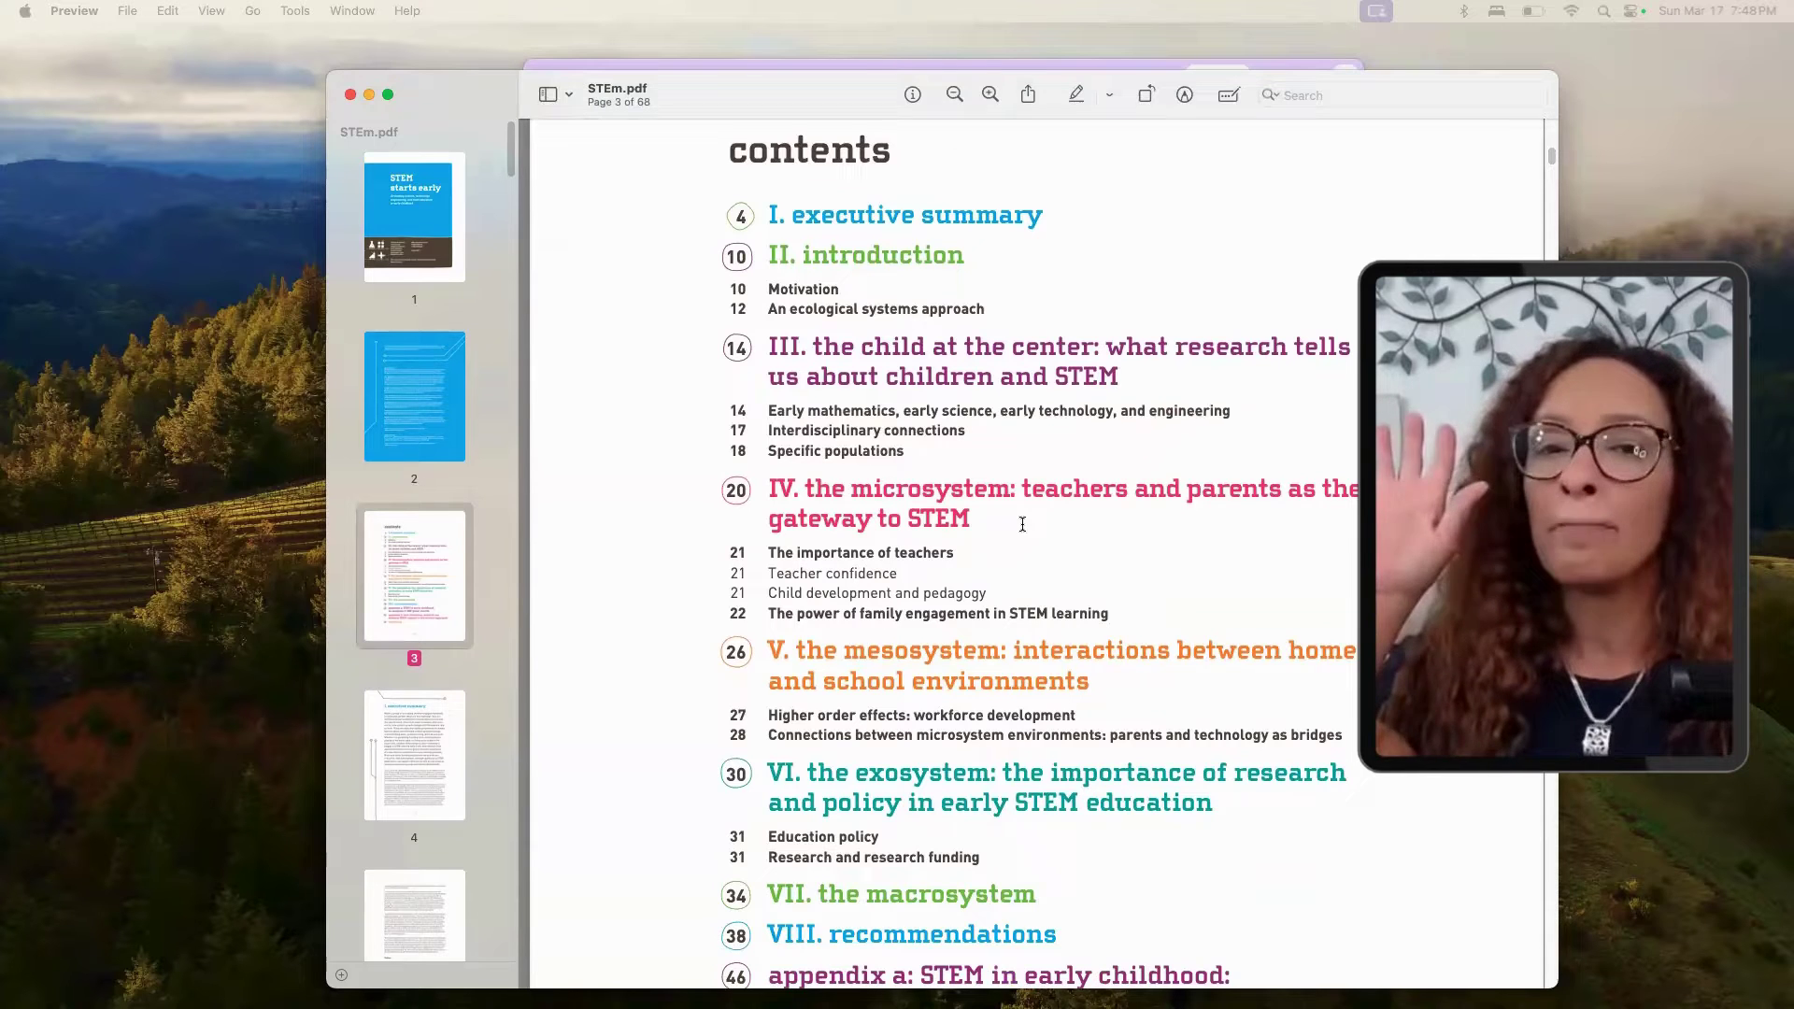
scroll(1022, 524, "down", 2)
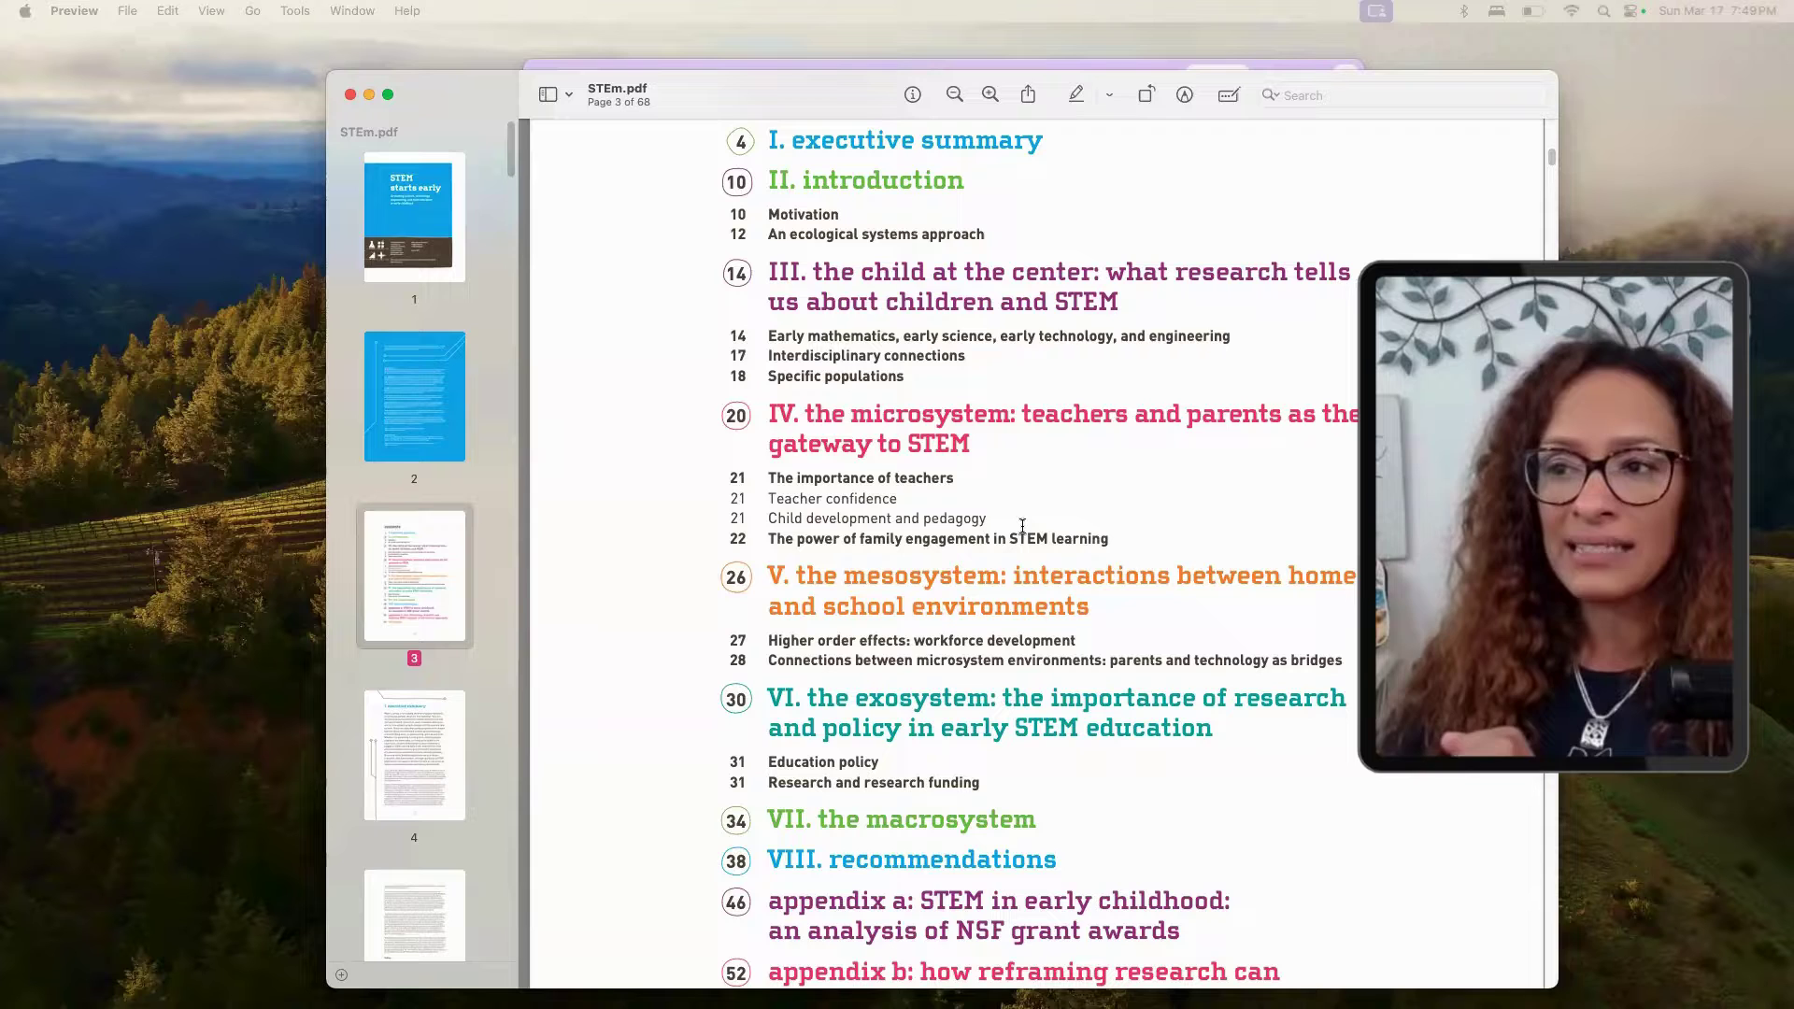
Step: Revisit the STEm.pdf cover and contents pages
left_click(441, 230)
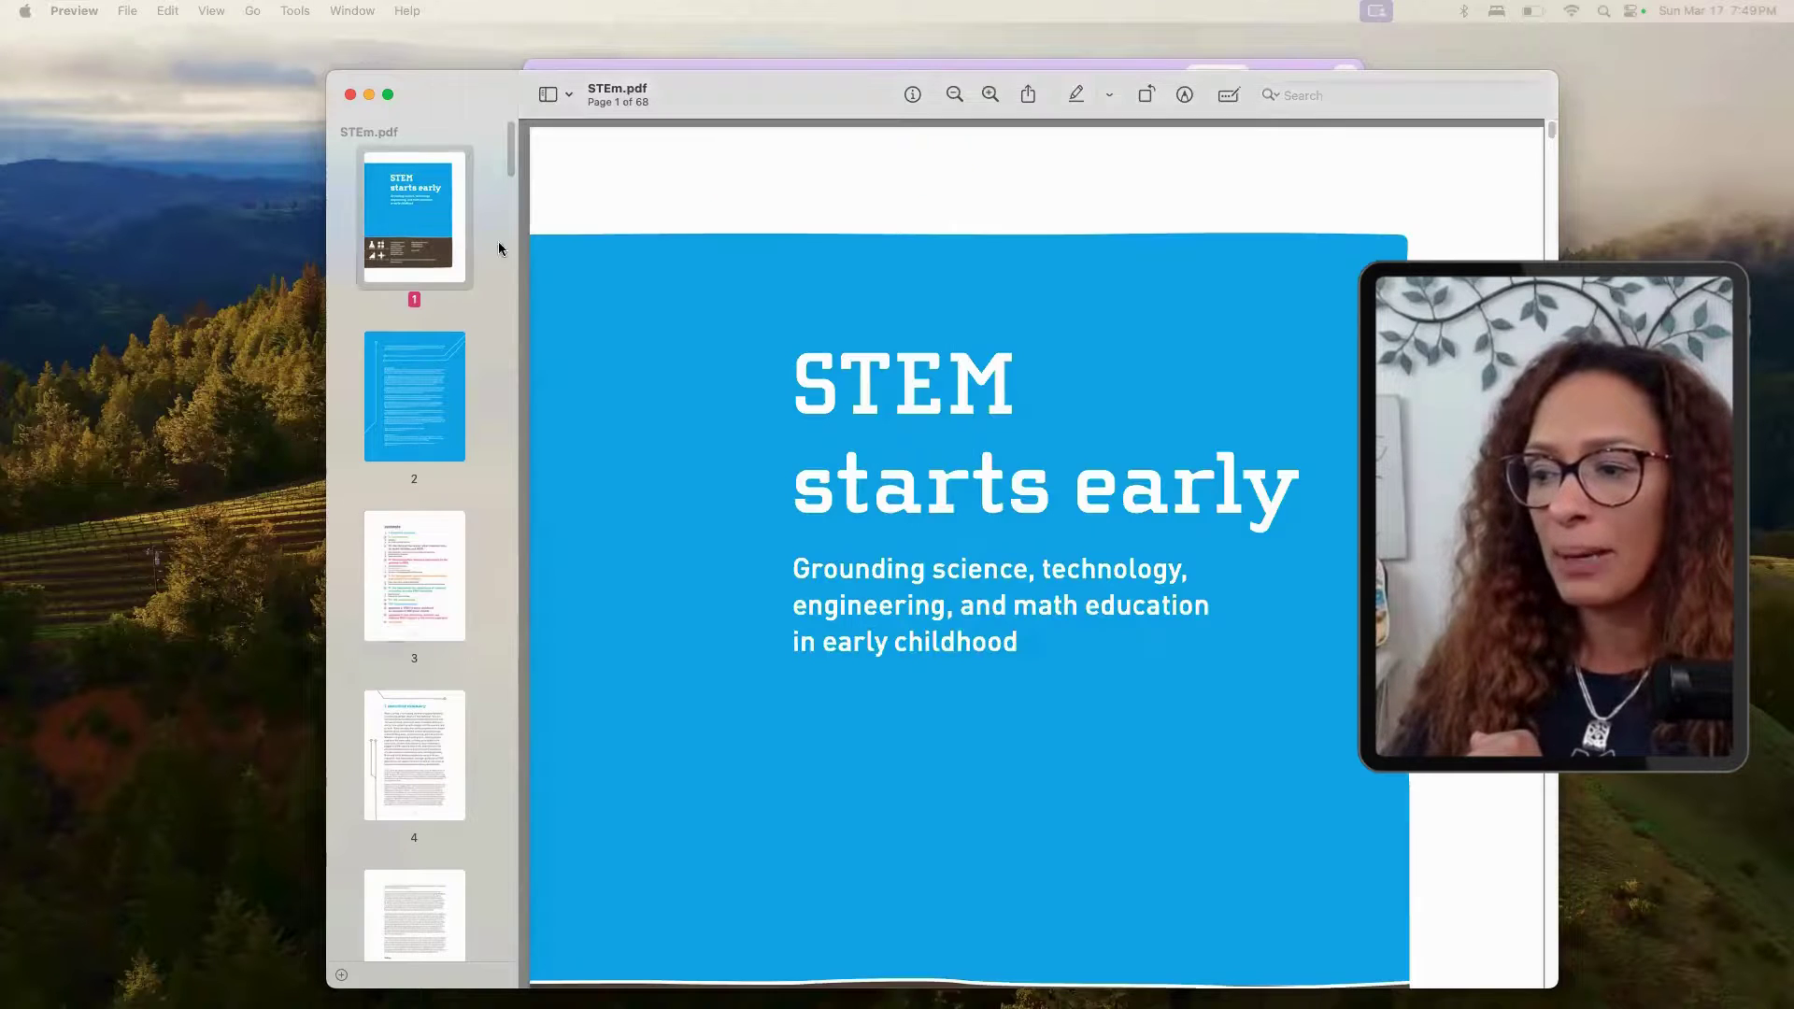
scroll(953, 526, "down", 10)
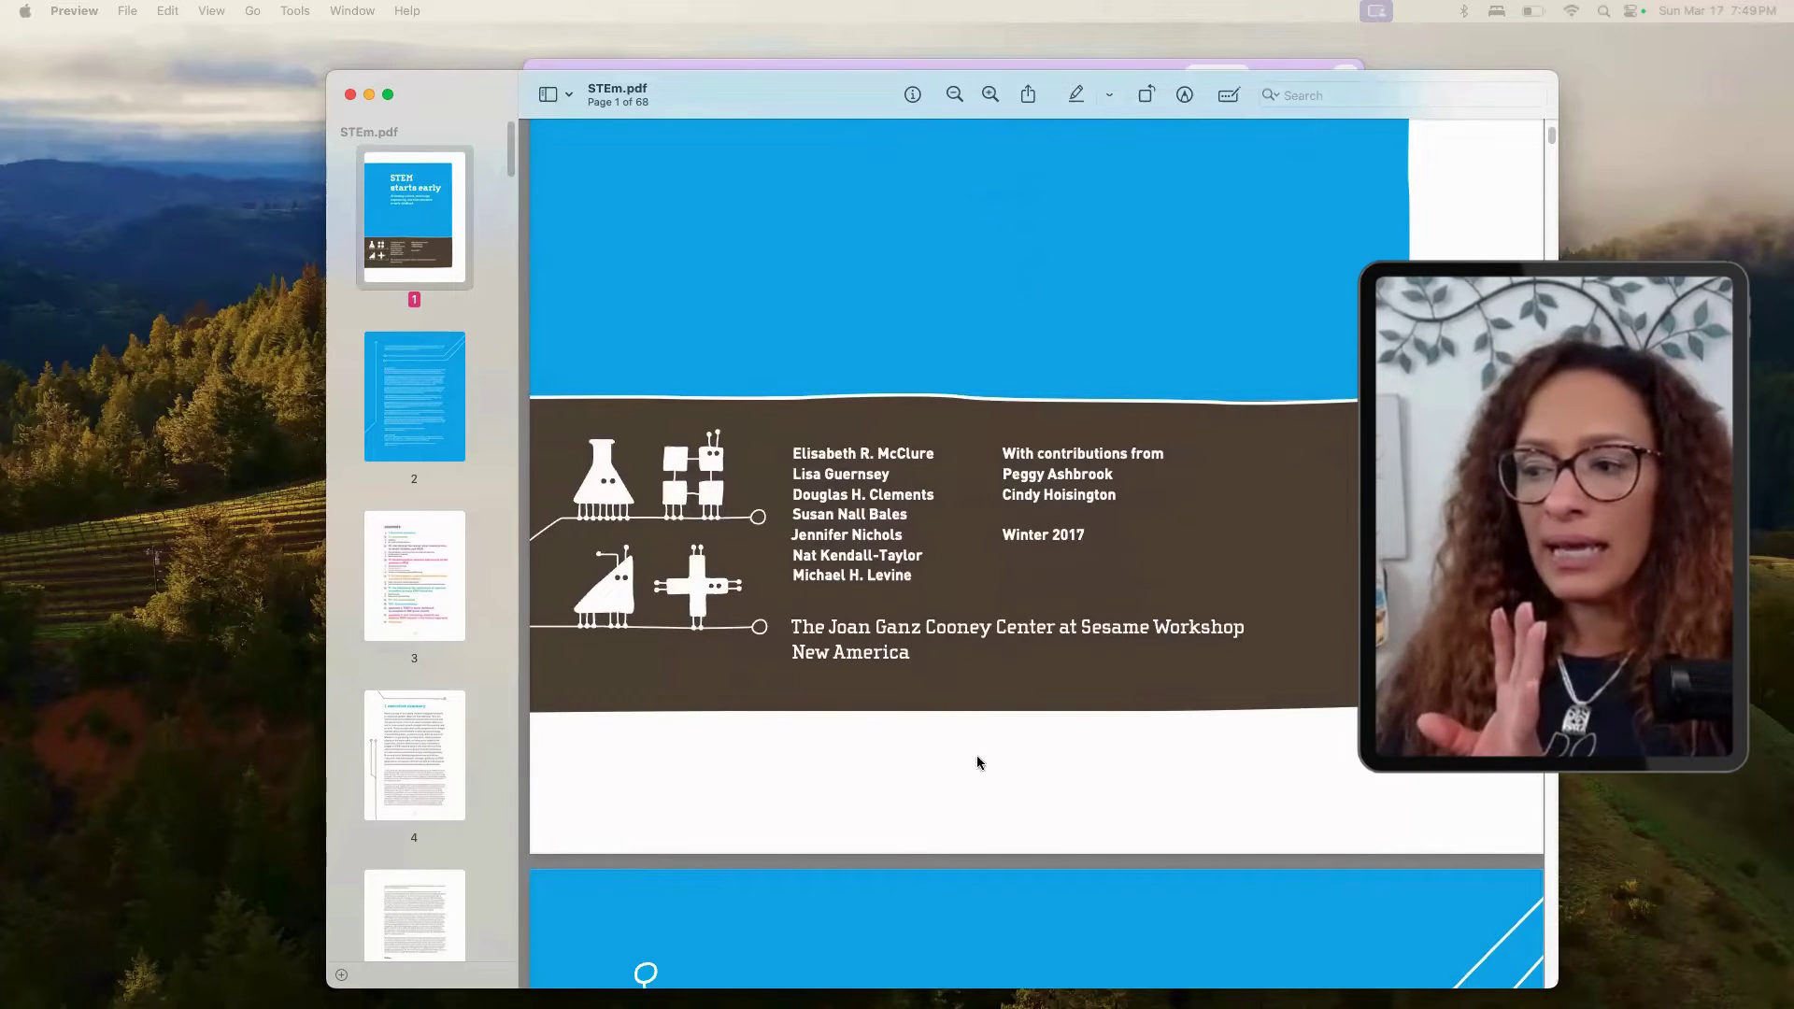
left_click(436, 589)
scroll(1018, 692, "down", 5)
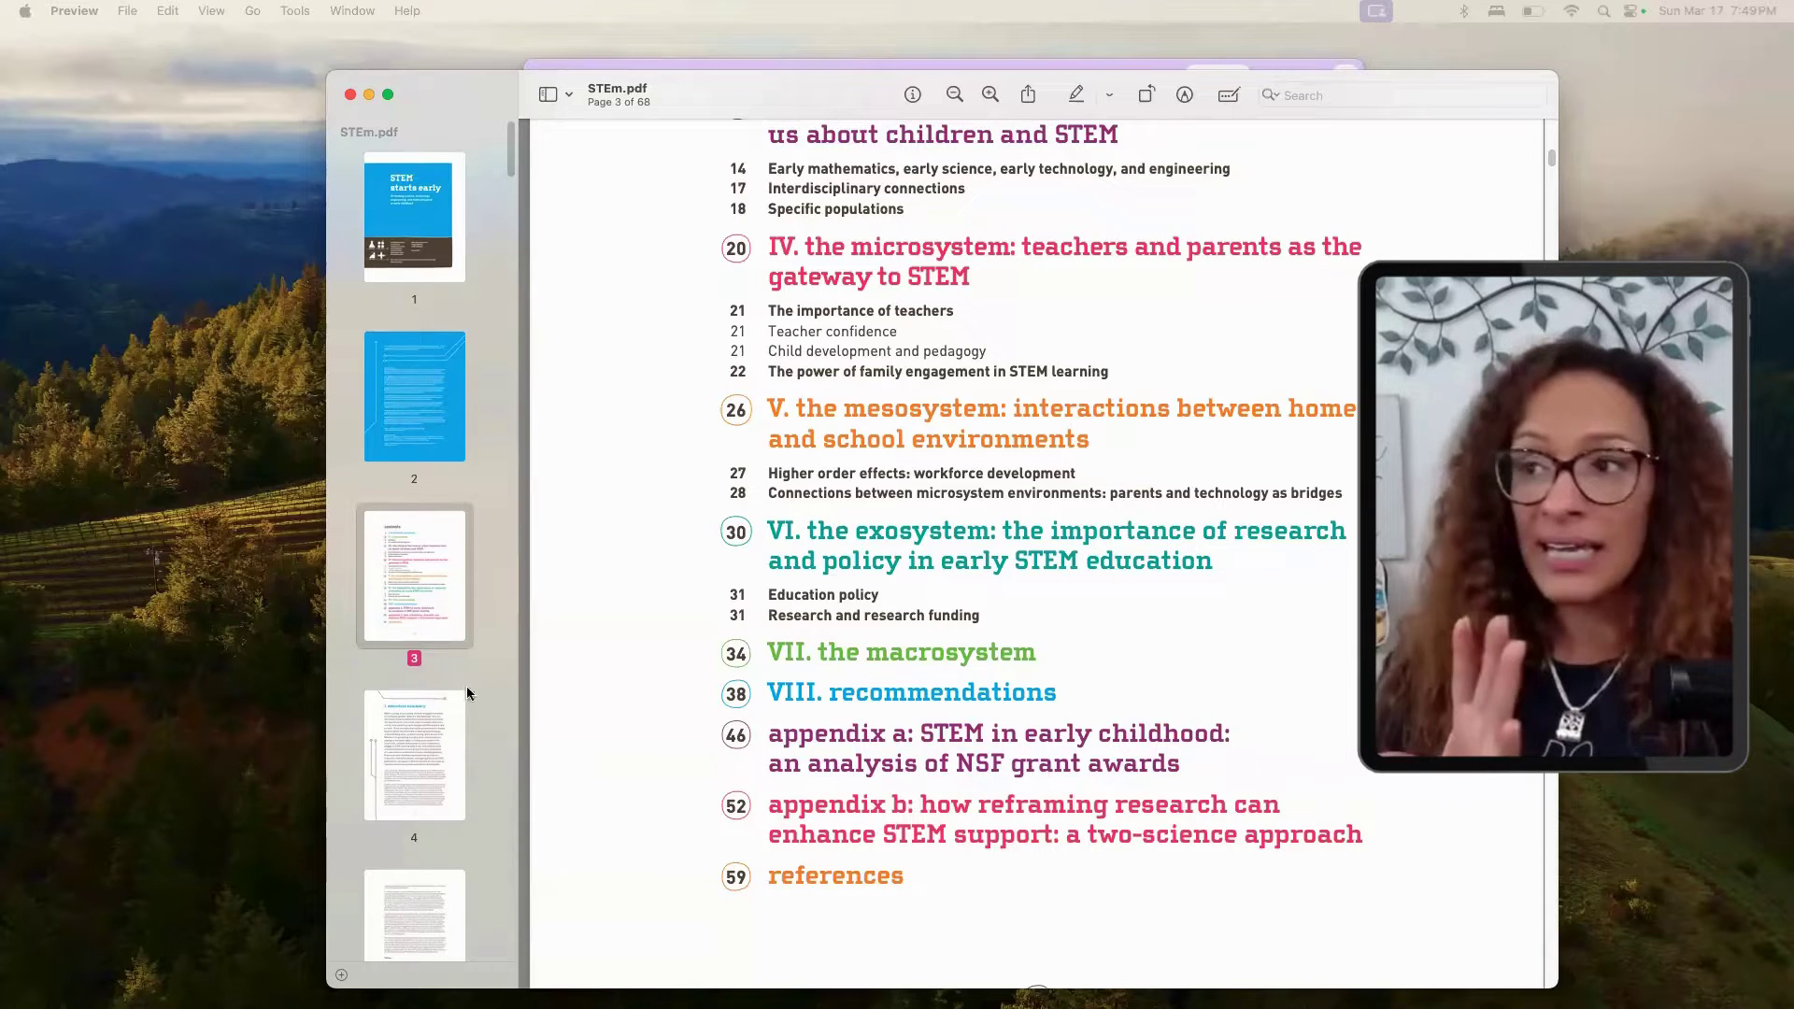
Step: Read from the page 4 executive summary through findings 4 and 5 on page 7
left_click(456, 736)
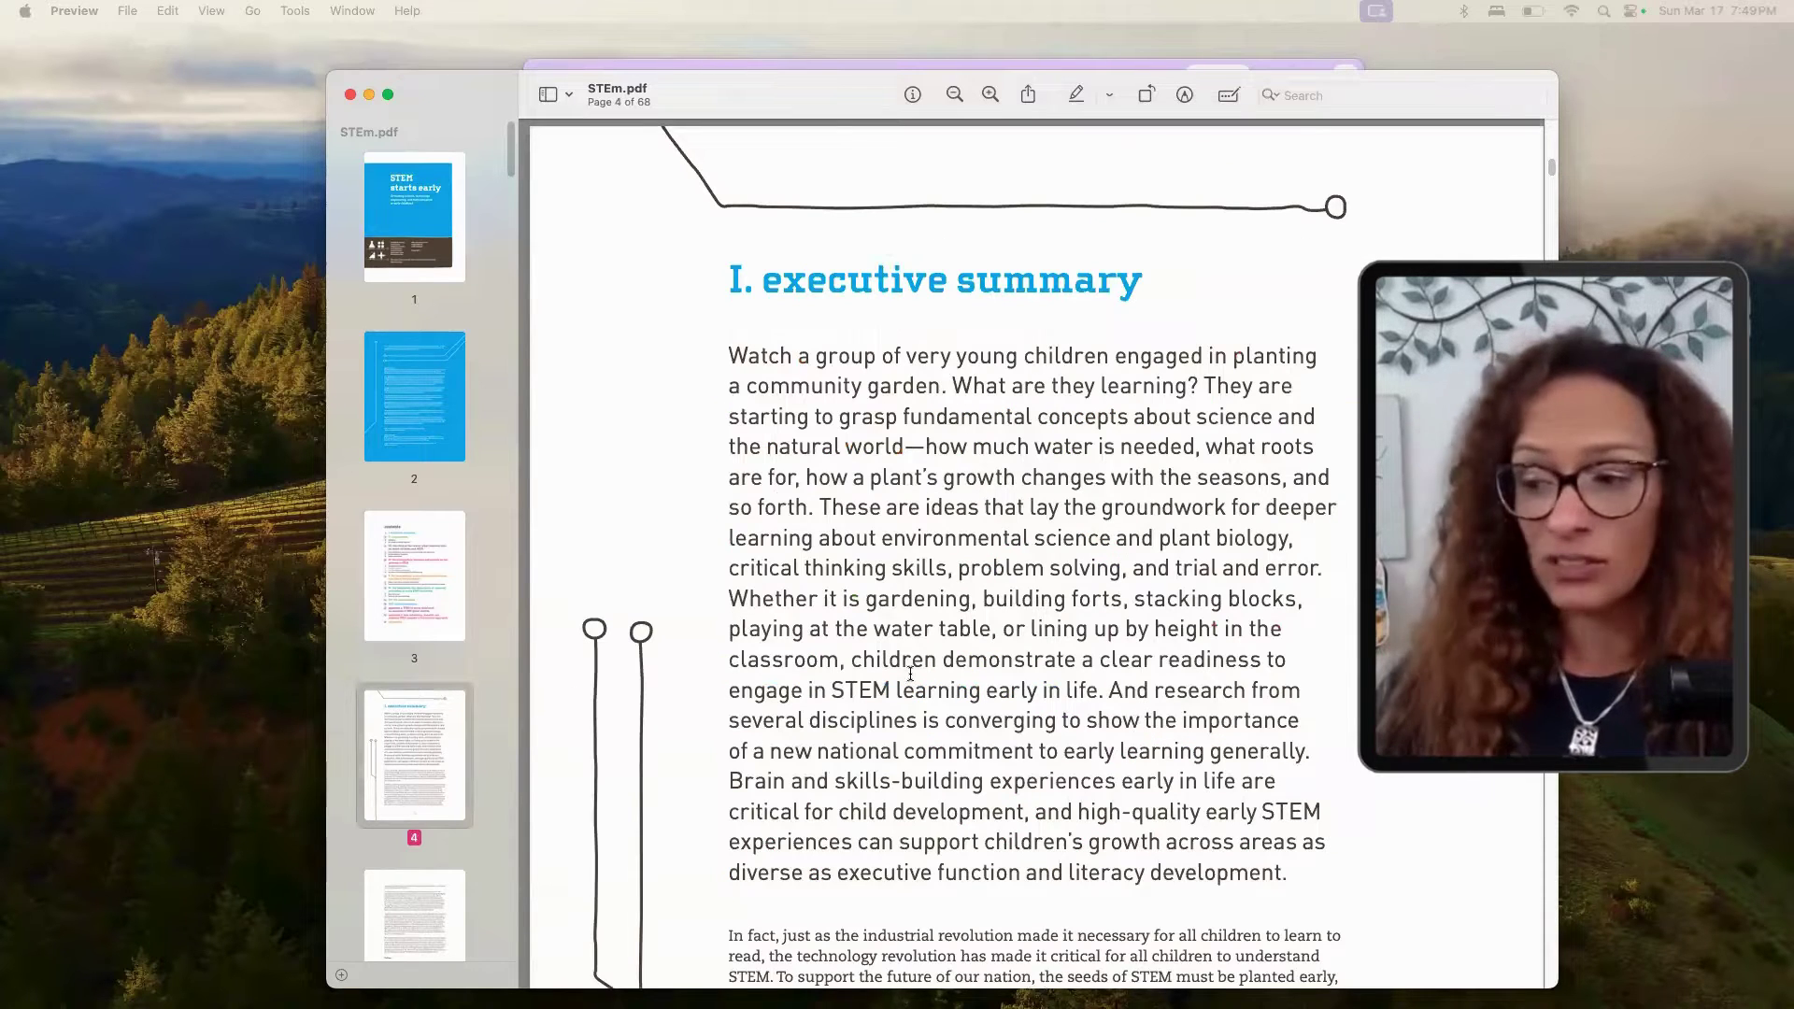
scroll(899, 688, "down", 3)
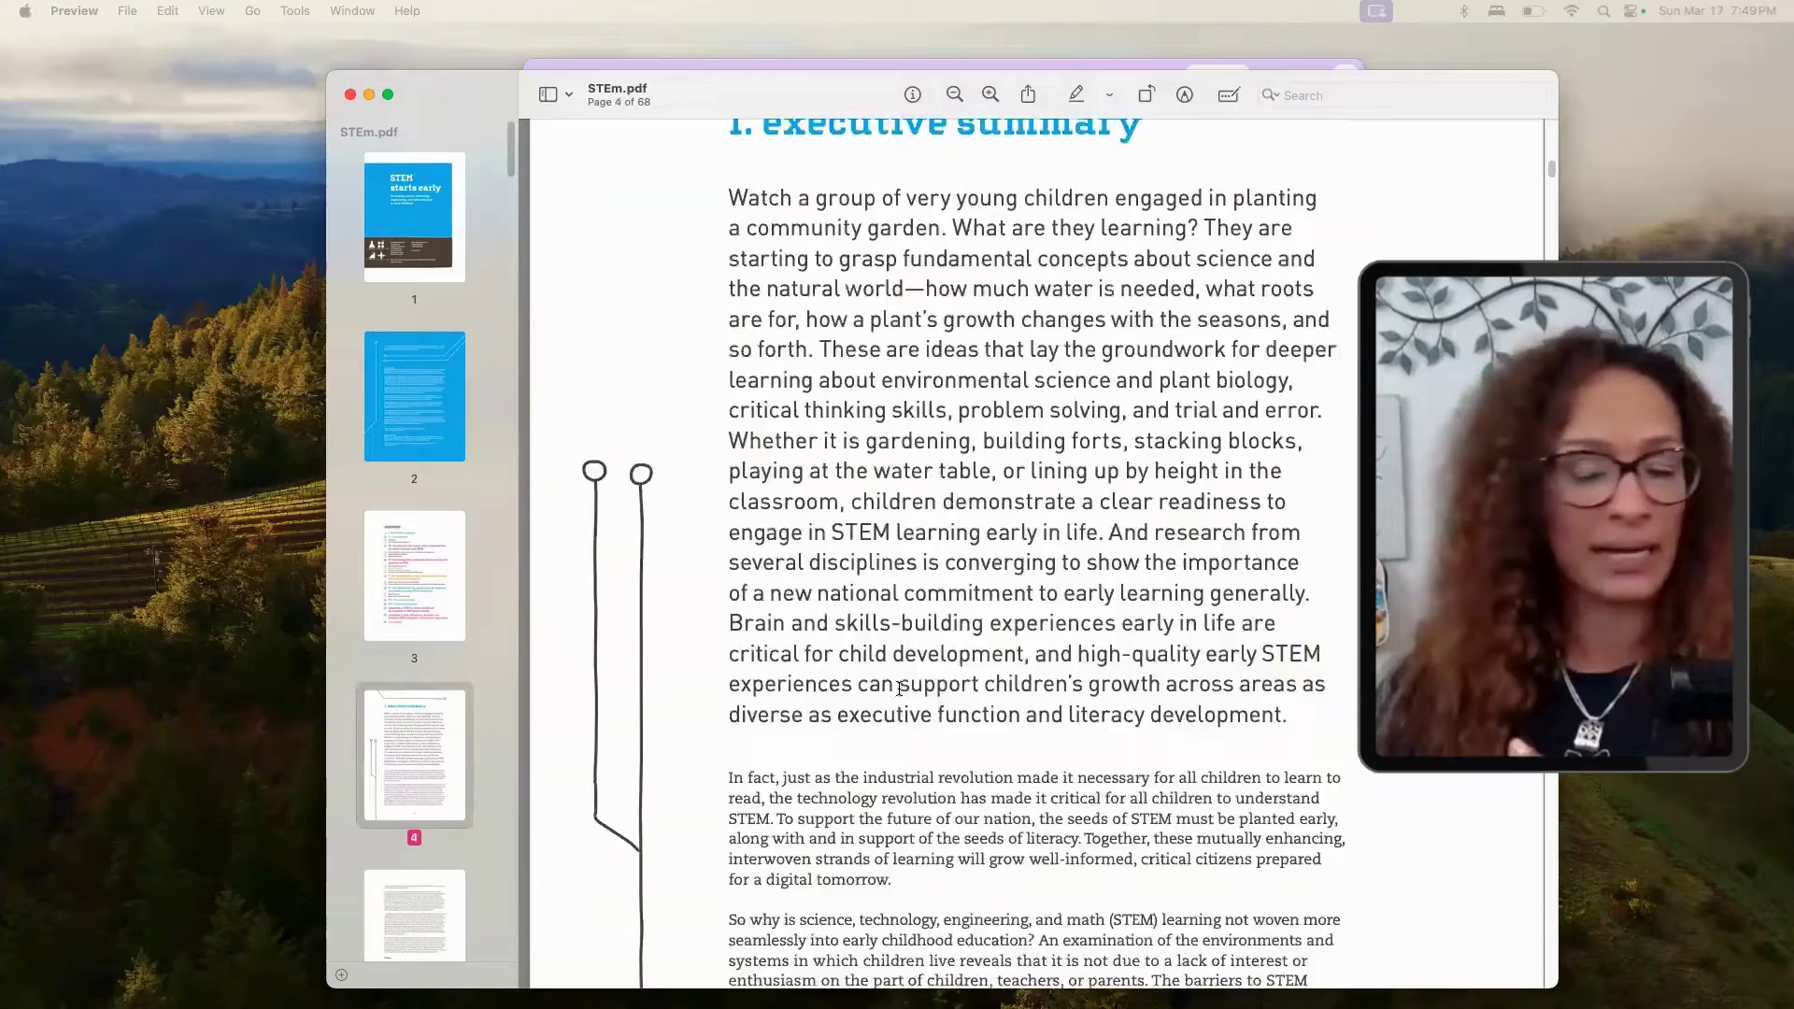
scroll(899, 688, "down", 15)
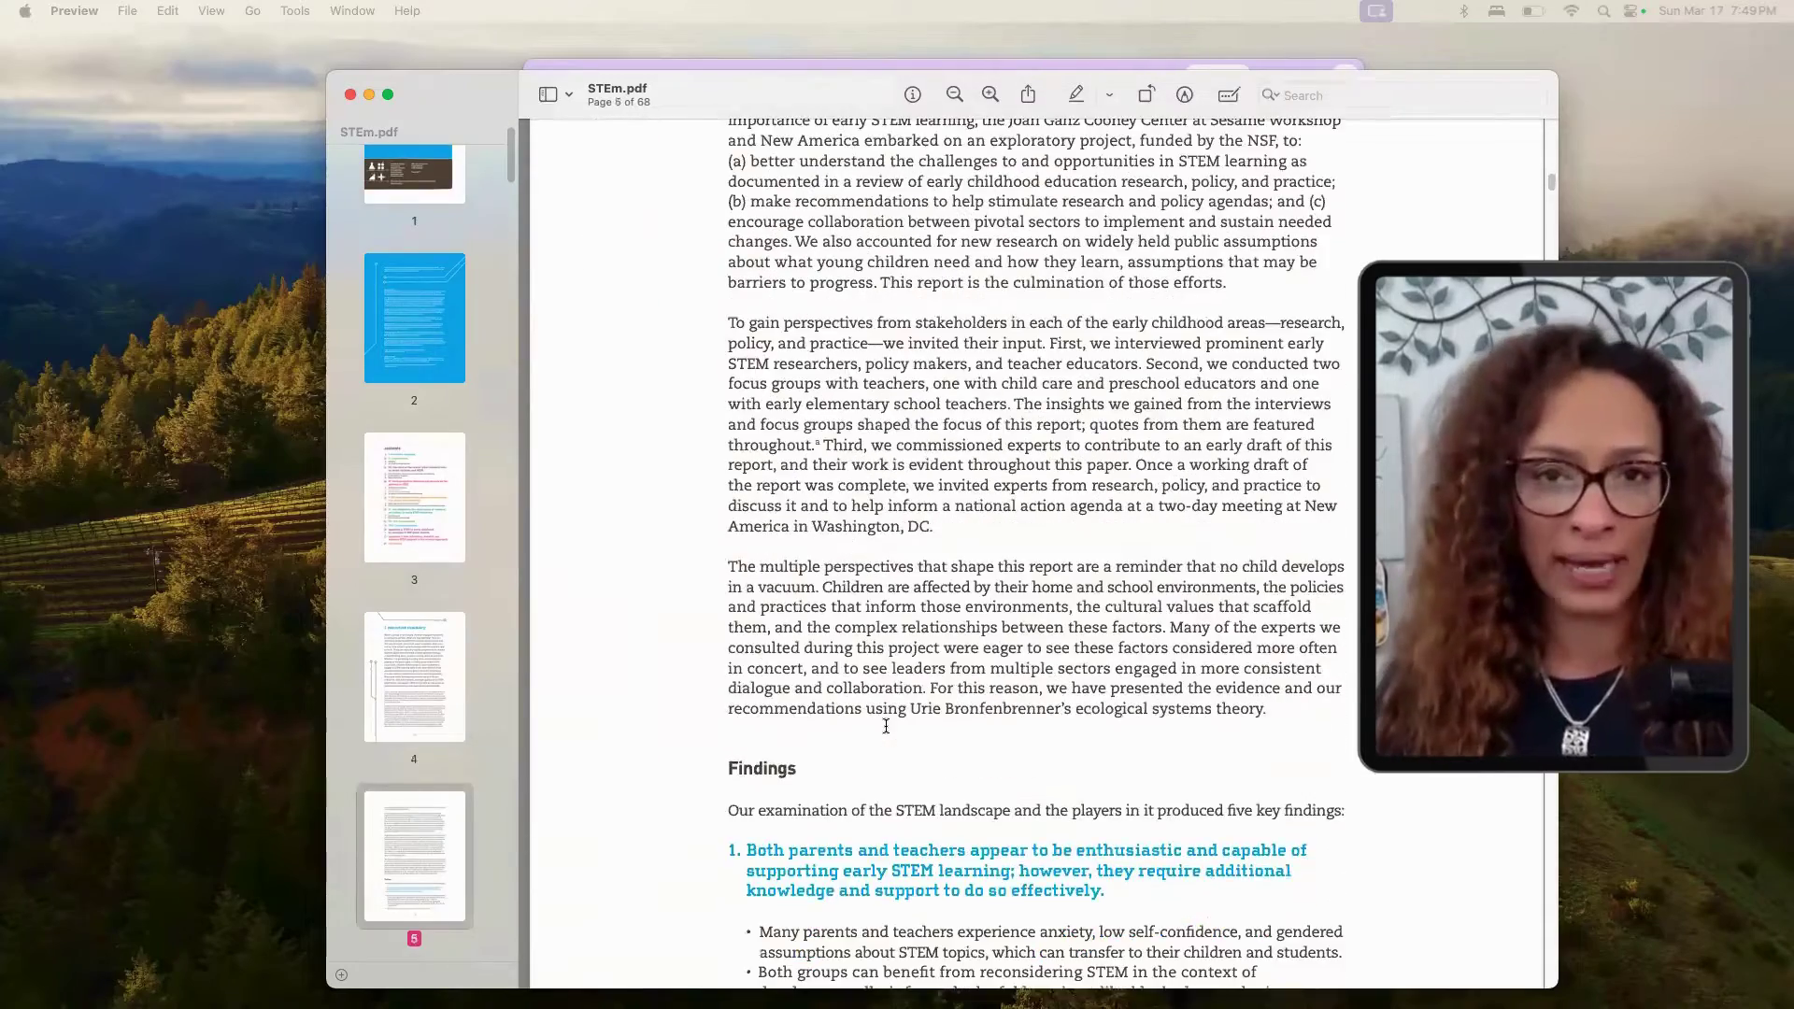
scroll(886, 726, "down", 5)
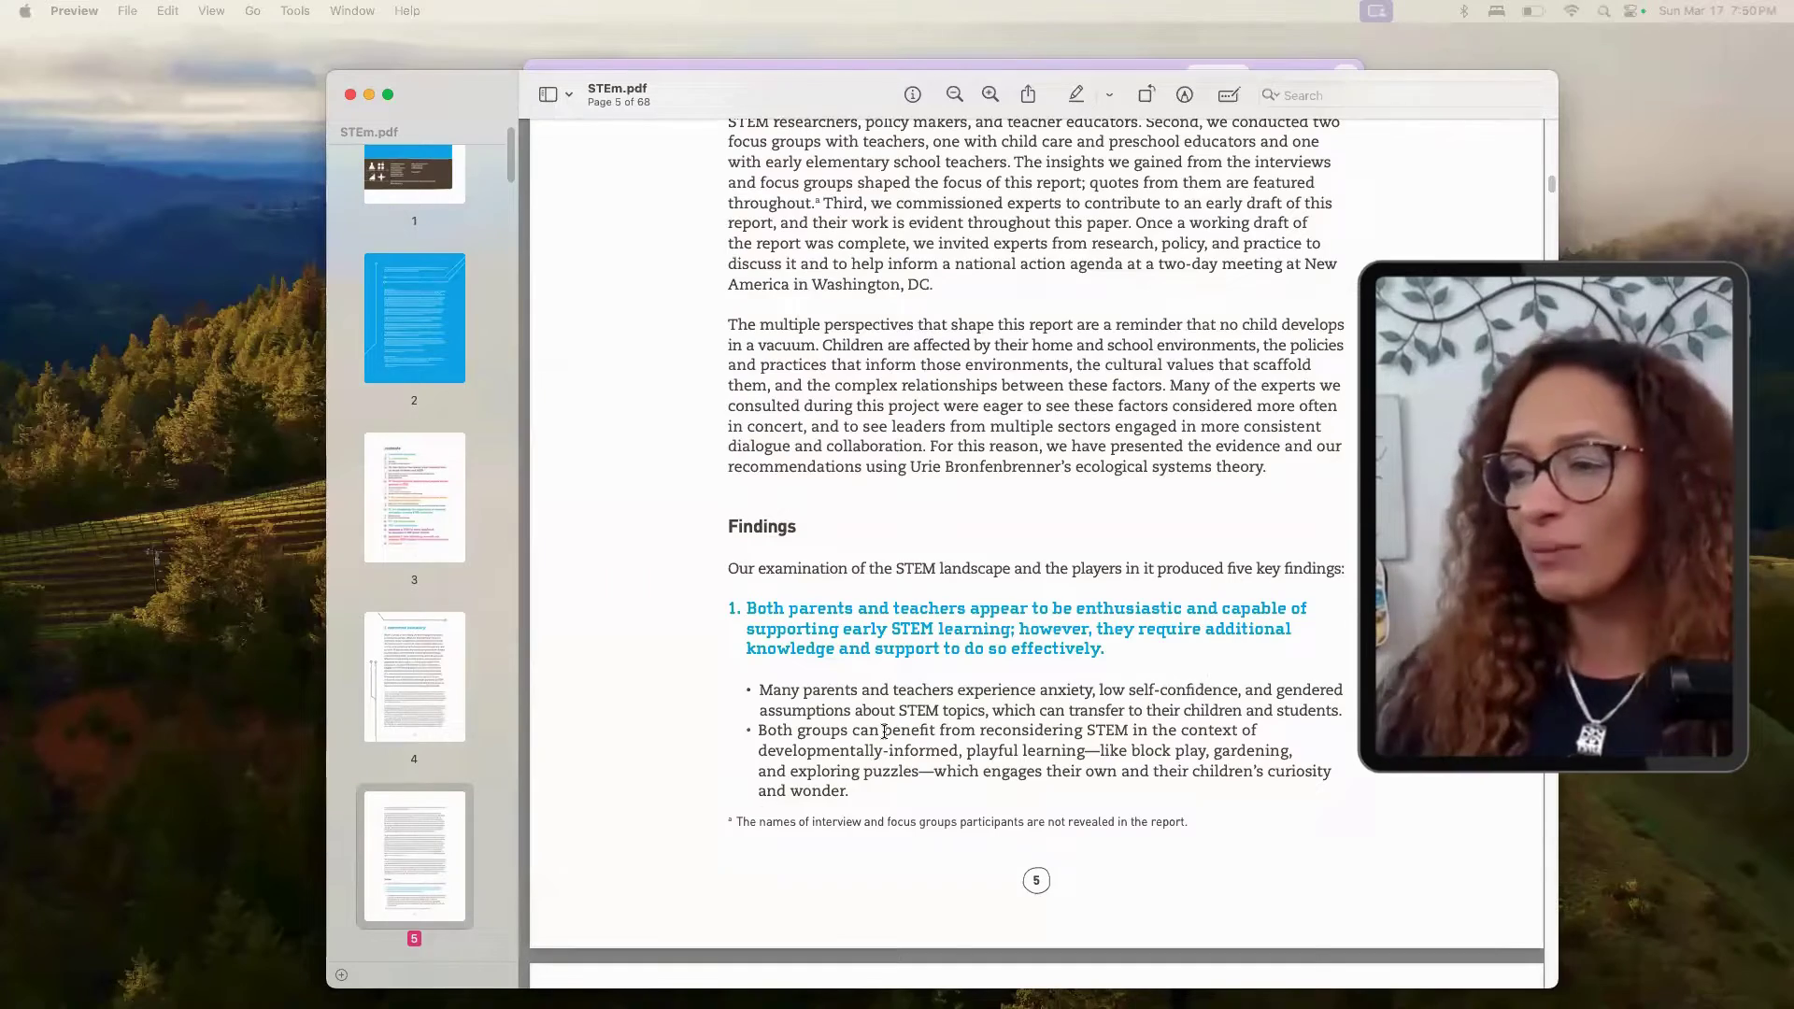
scroll(884, 730, "down", 15)
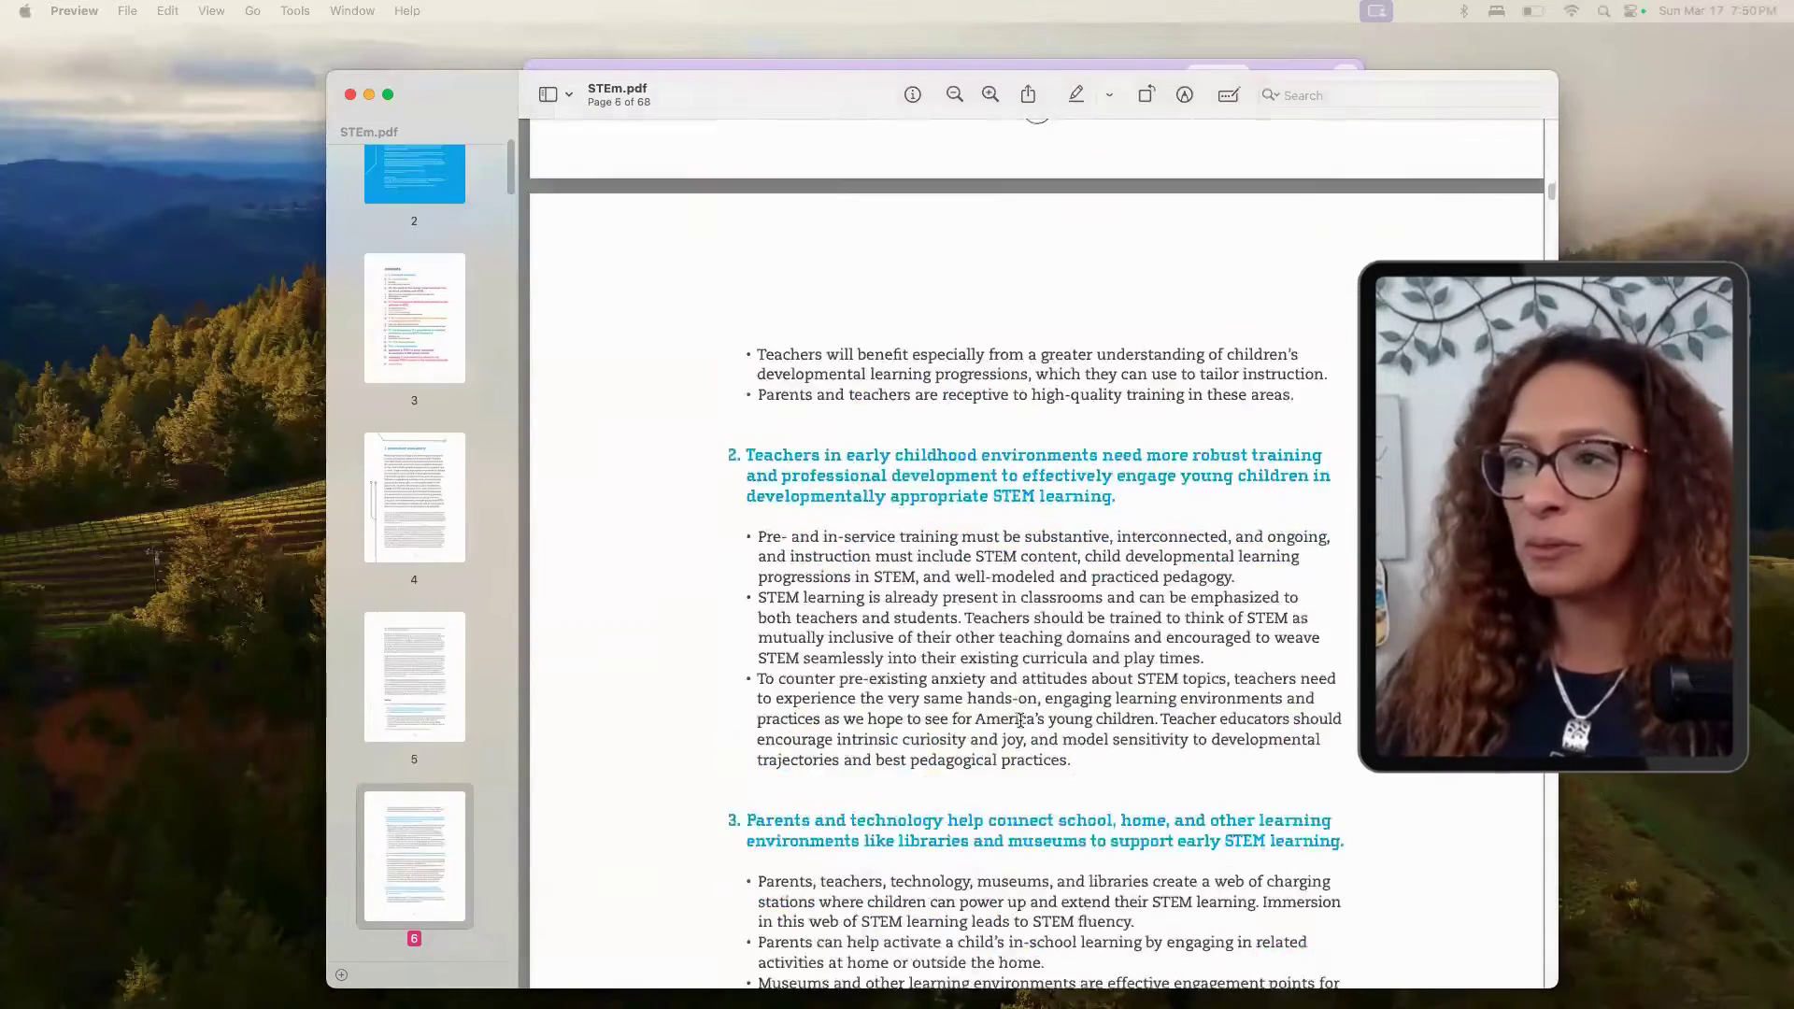
scroll(1018, 721, "down", 10)
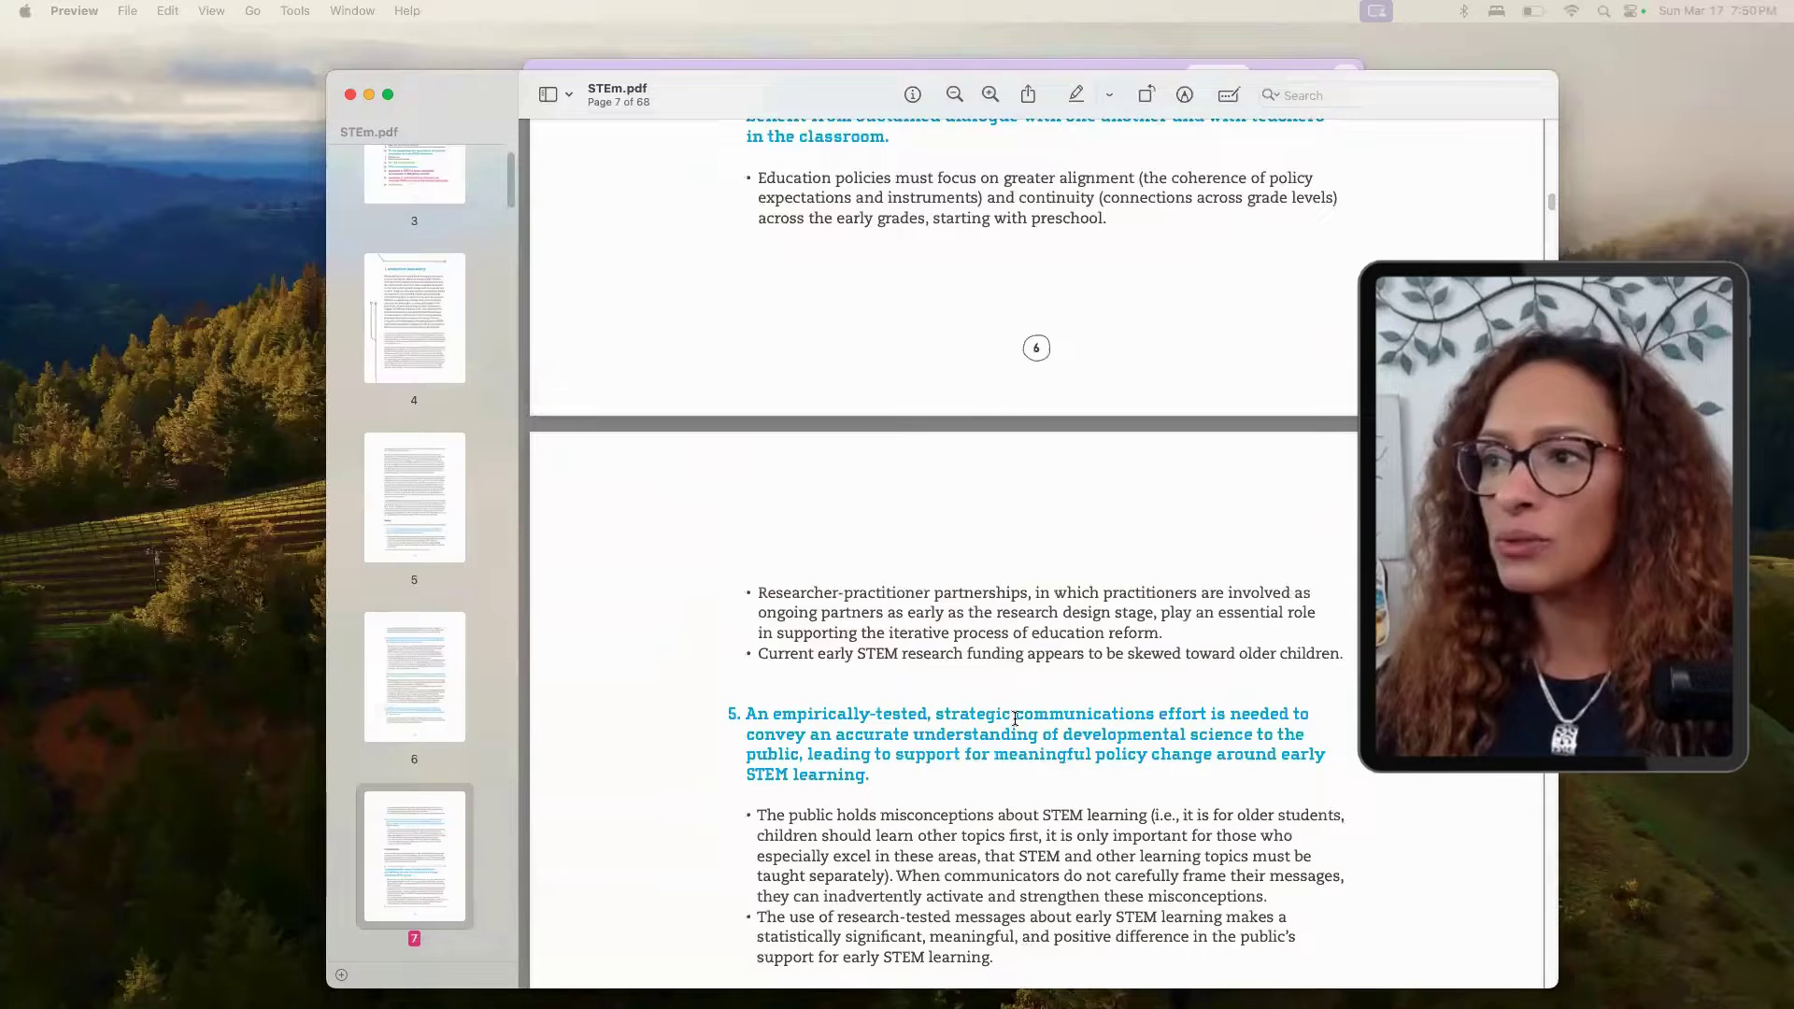
Step: Return STEm.pdf to page 4, then switch back to the browser with the online report
left_click(830, 63)
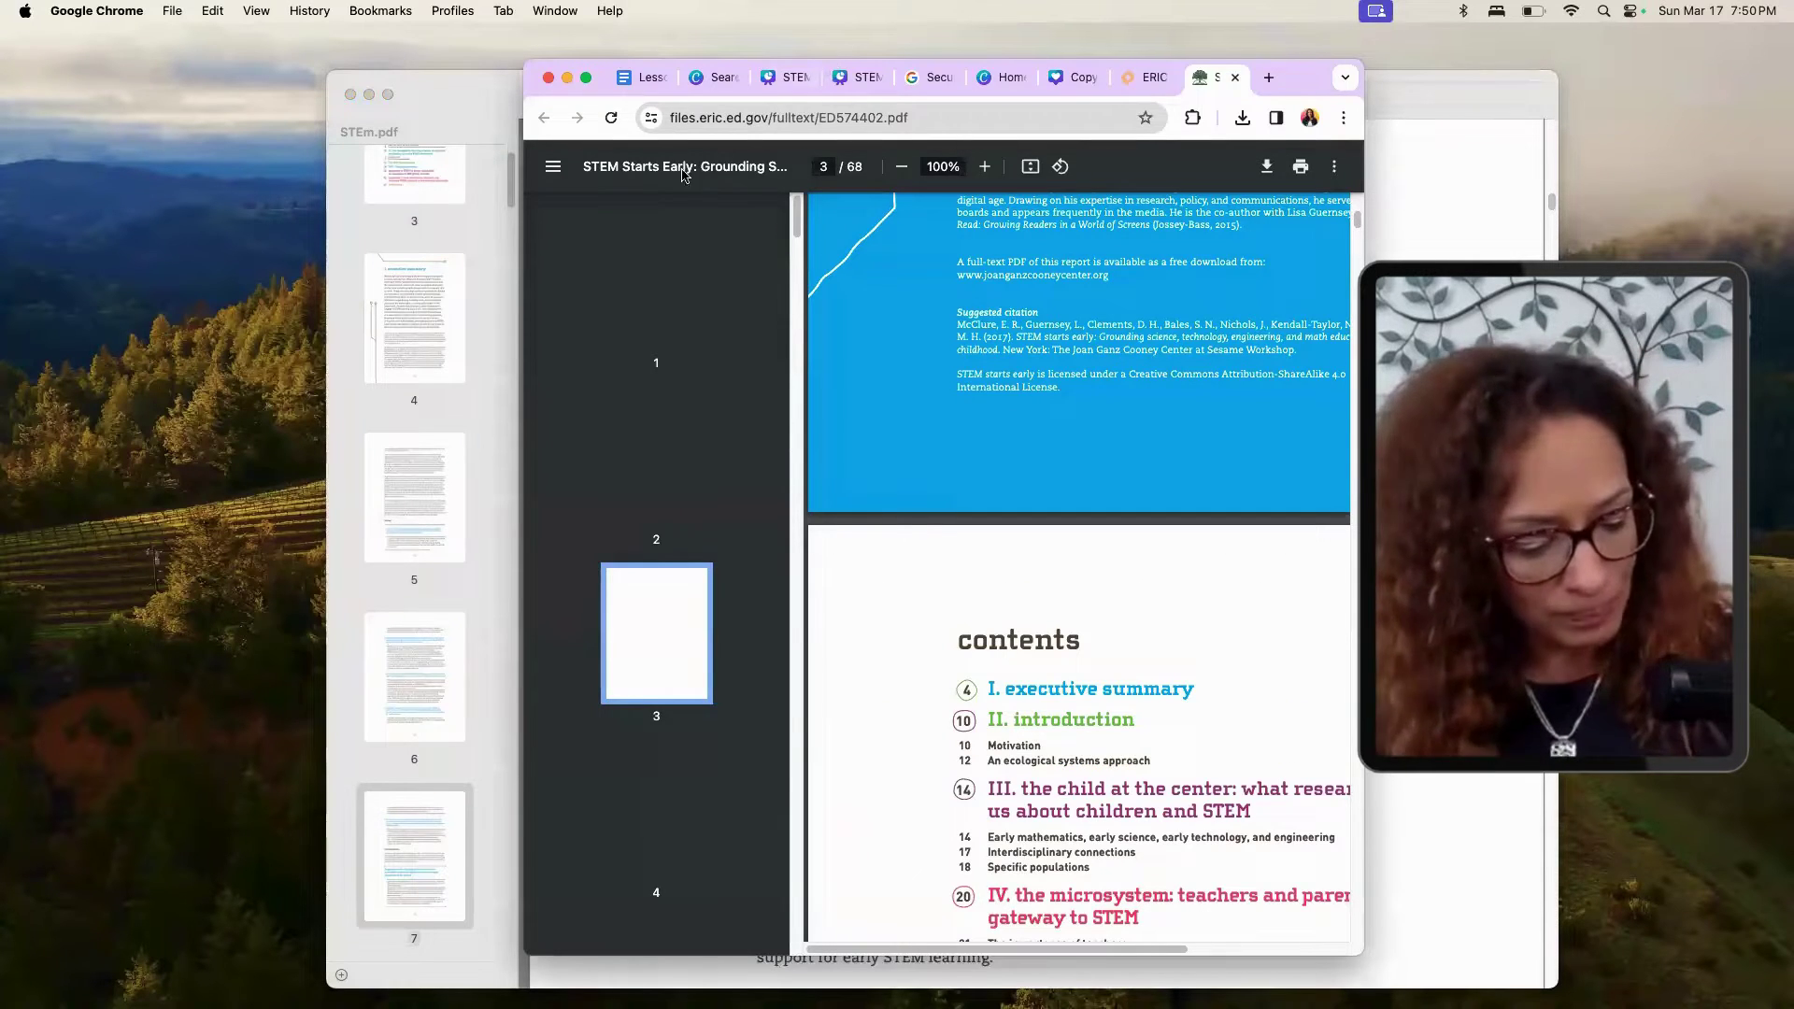
left_click(440, 311)
left_click(882, 448)
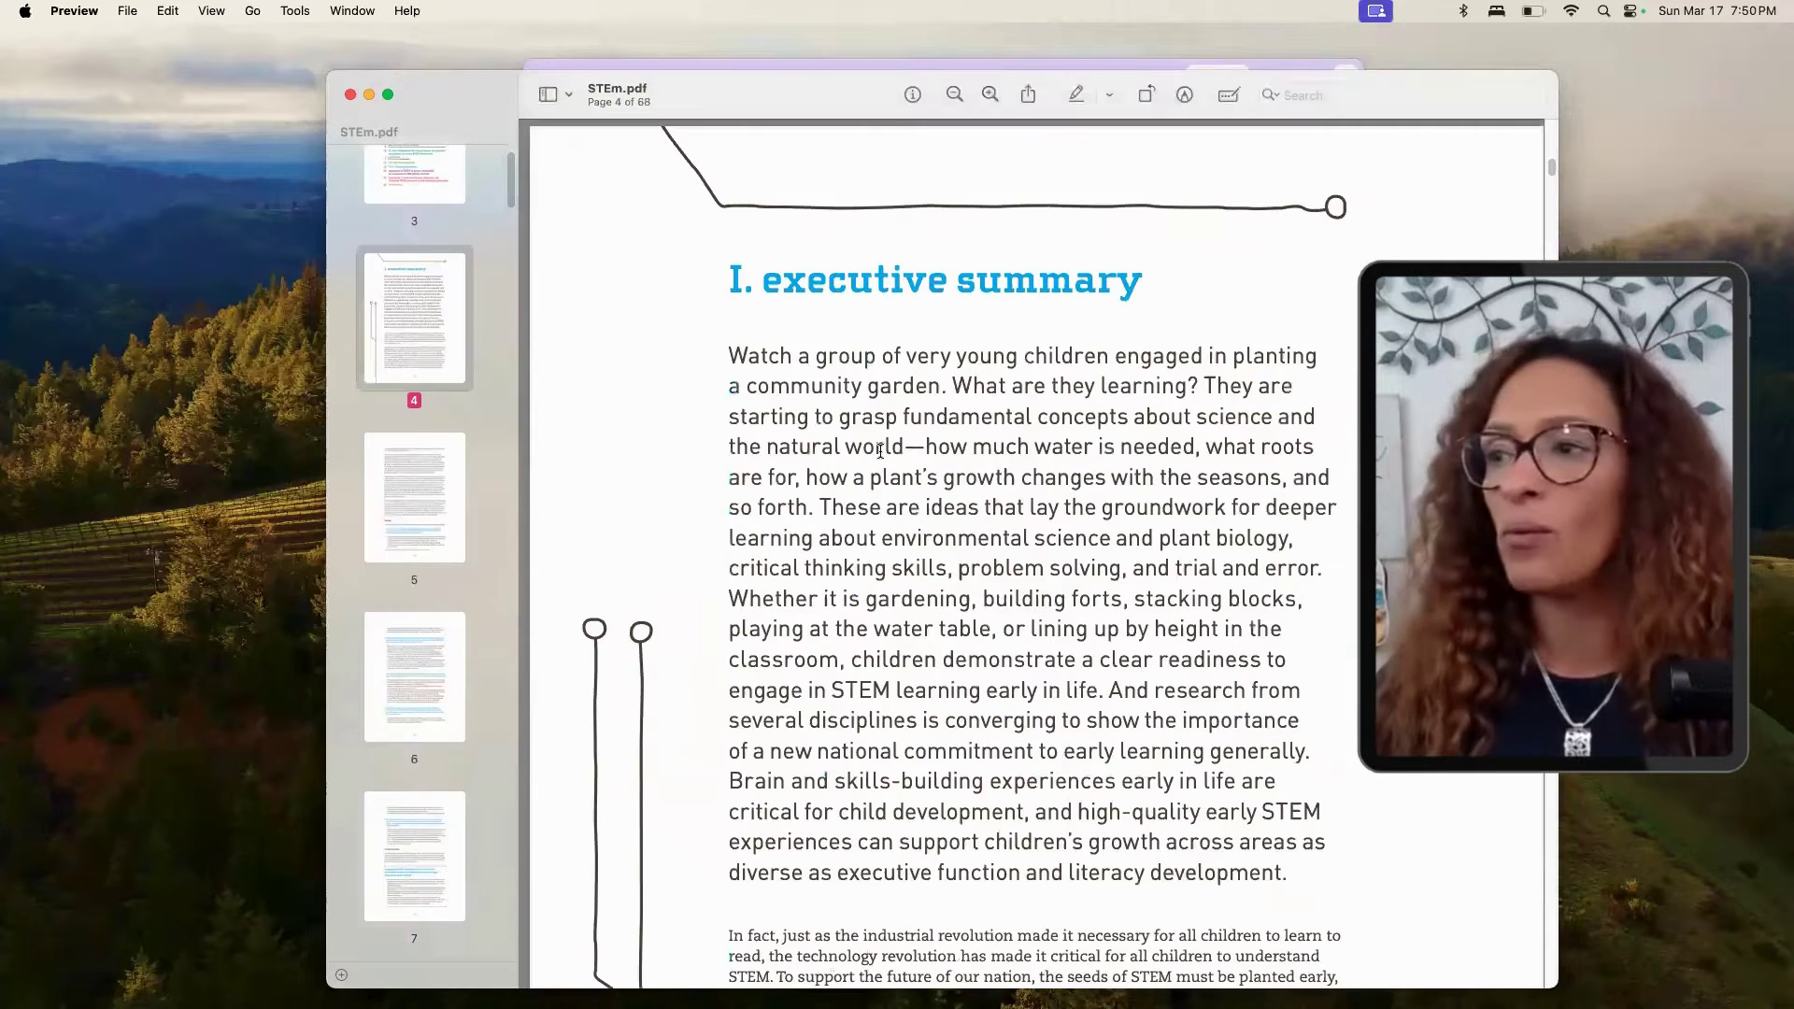
key("super+Tab")
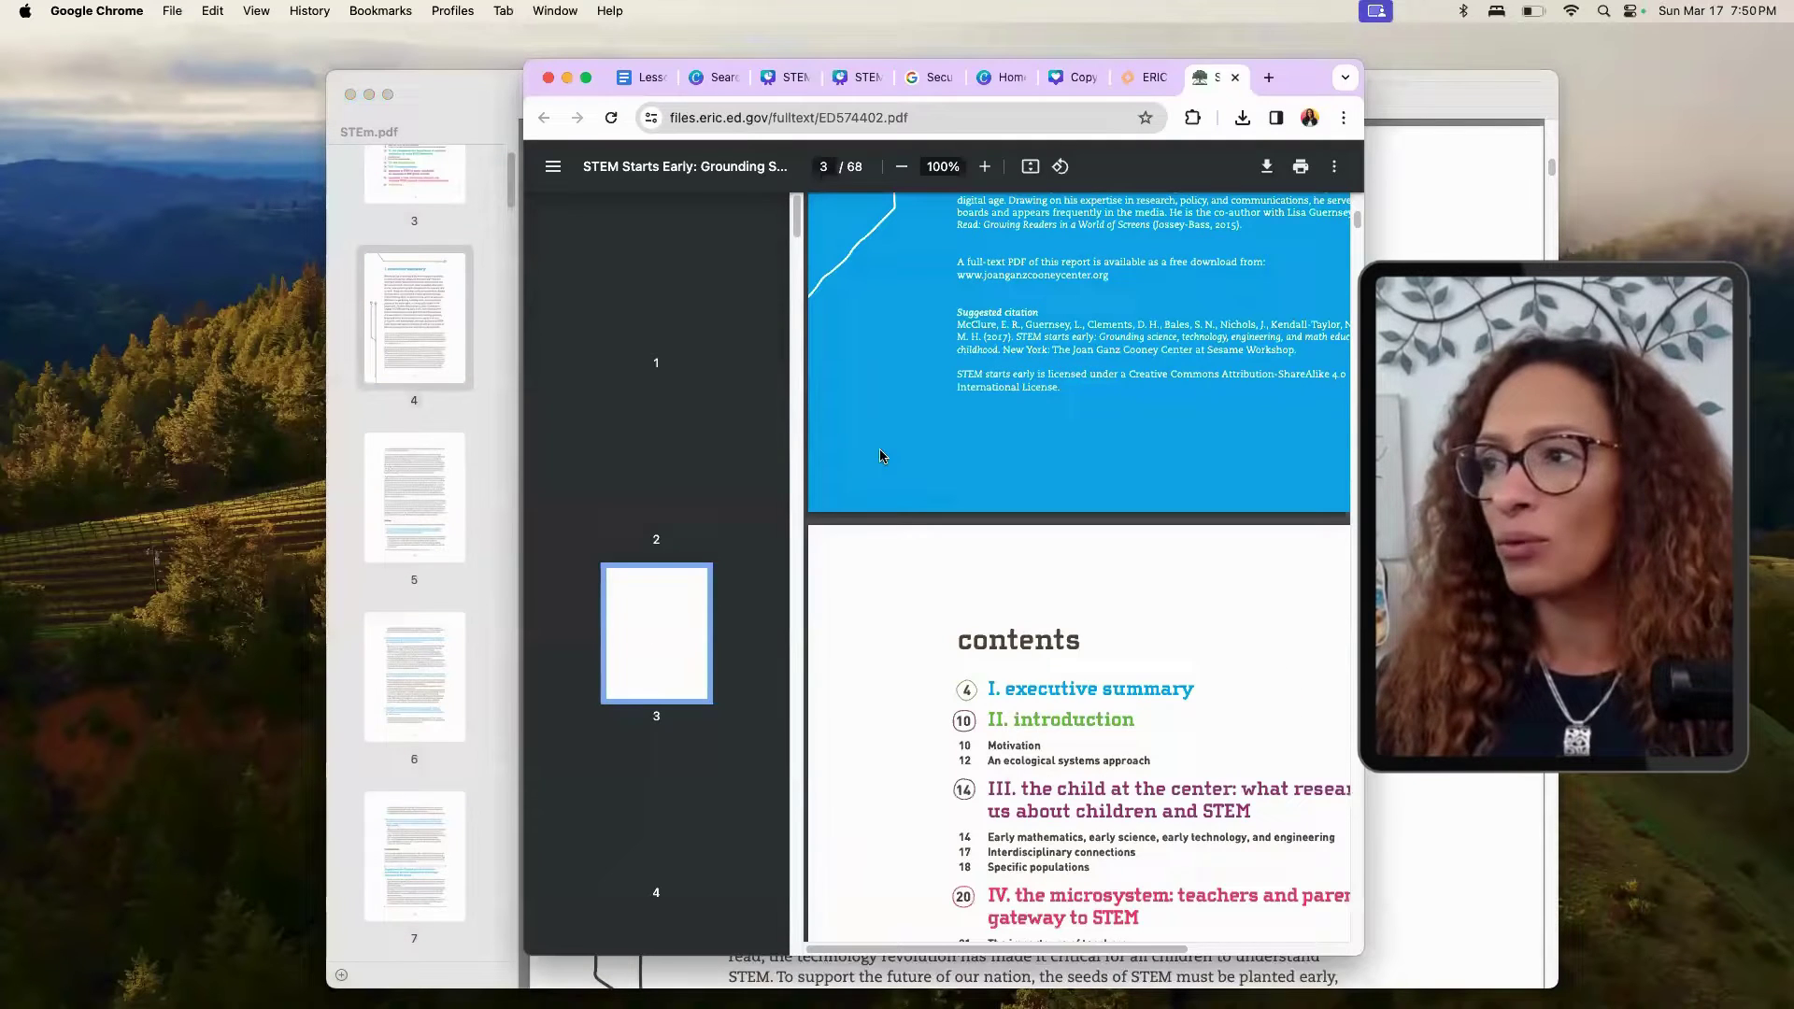
Step: Load ChatGPT via 'chat' and give it its own full-screen window
left_click(1050, 110)
type("chat")
key("Return")
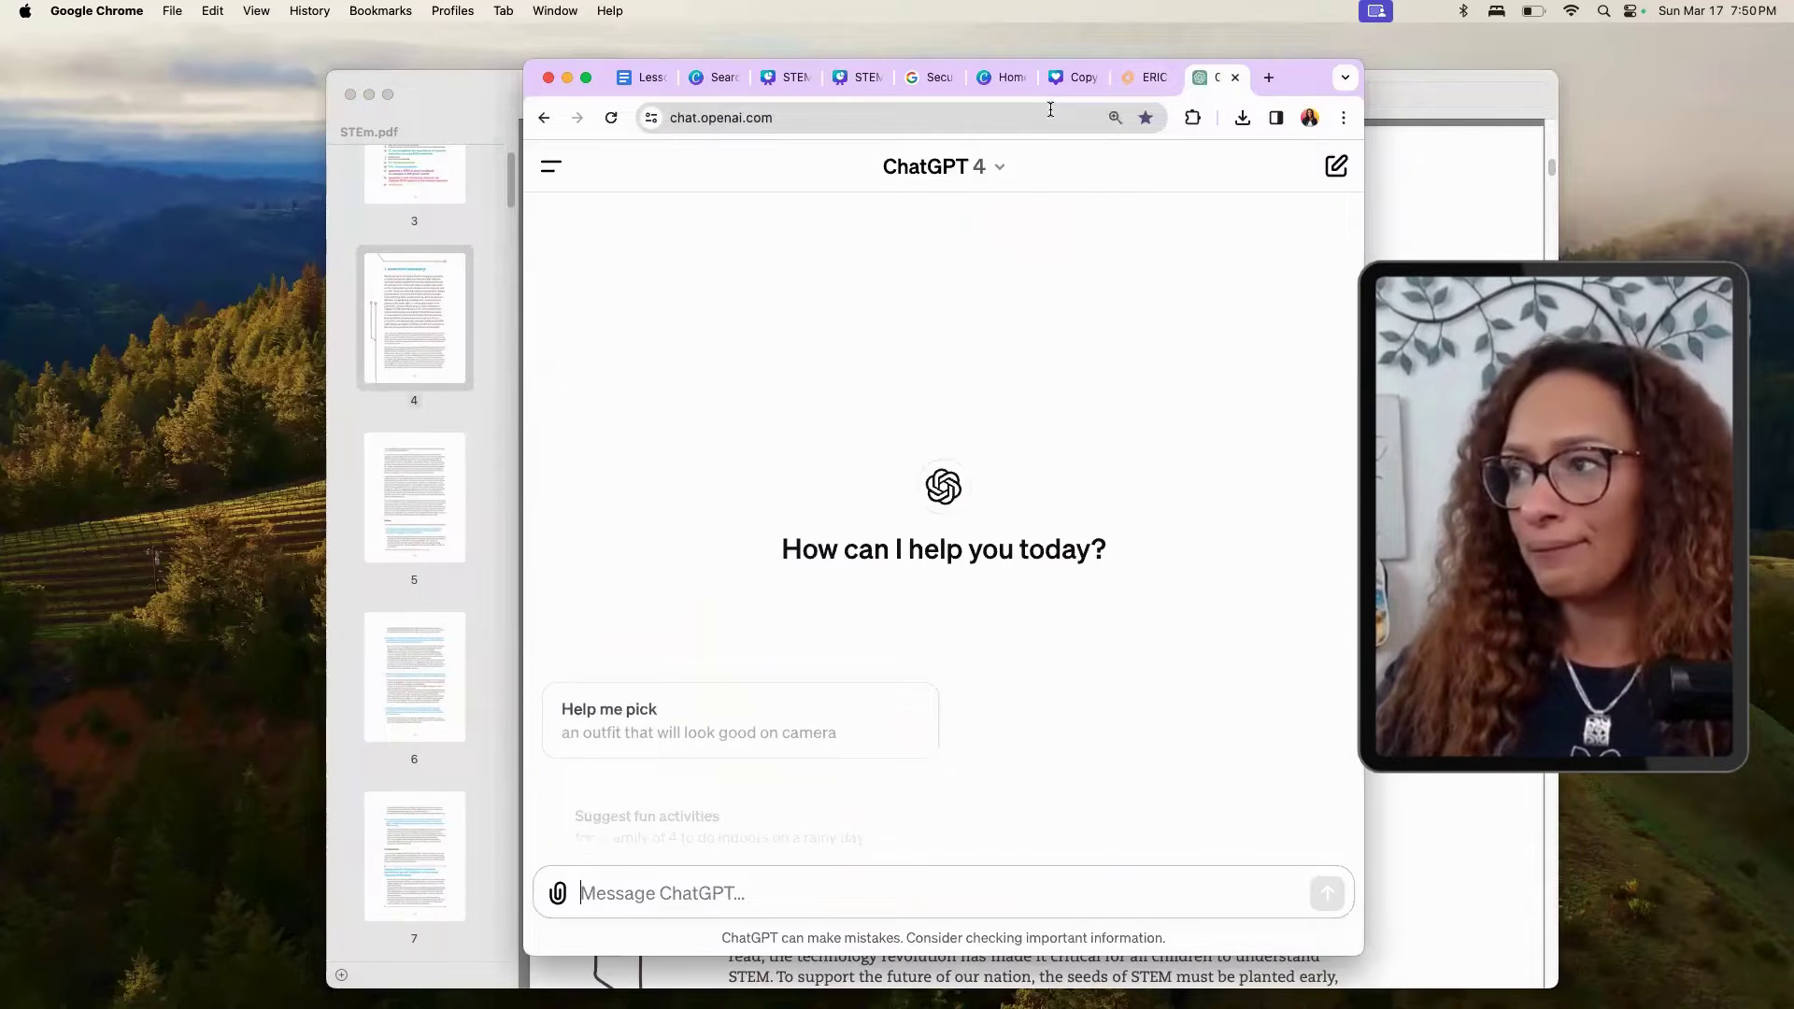
left_click_drag(1215, 78, 605, 140)
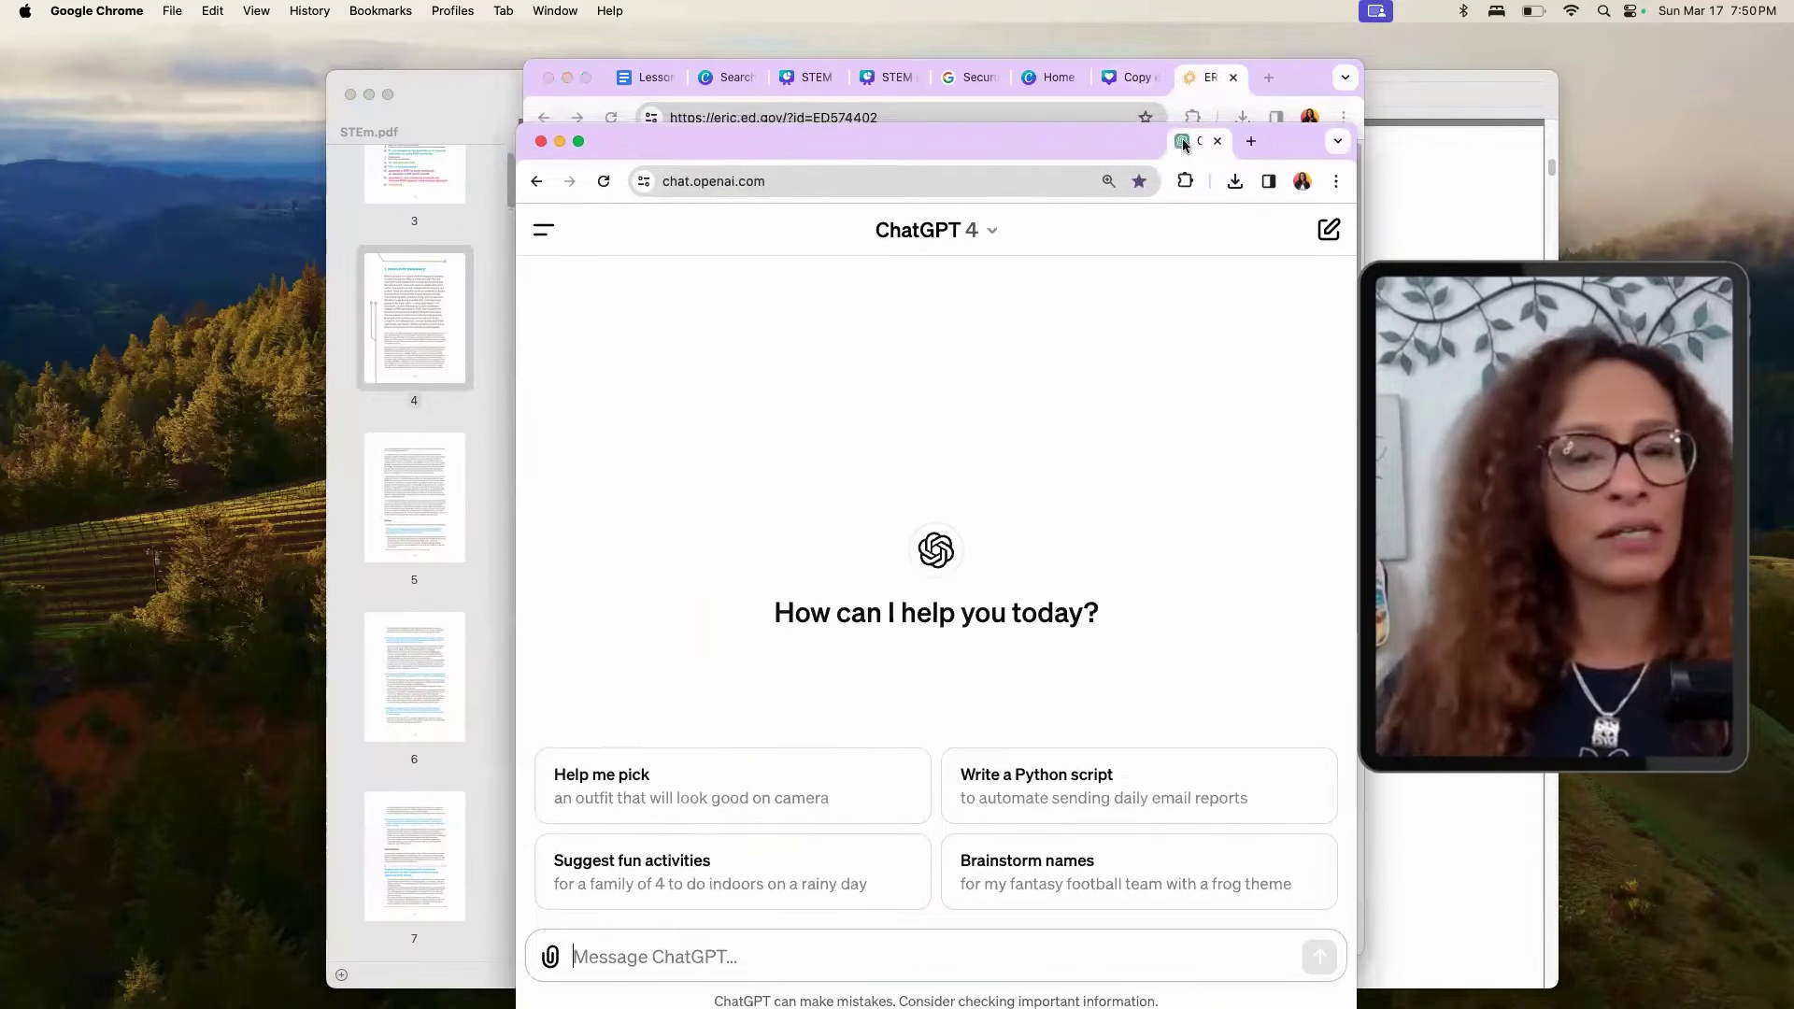
left_click(577, 140)
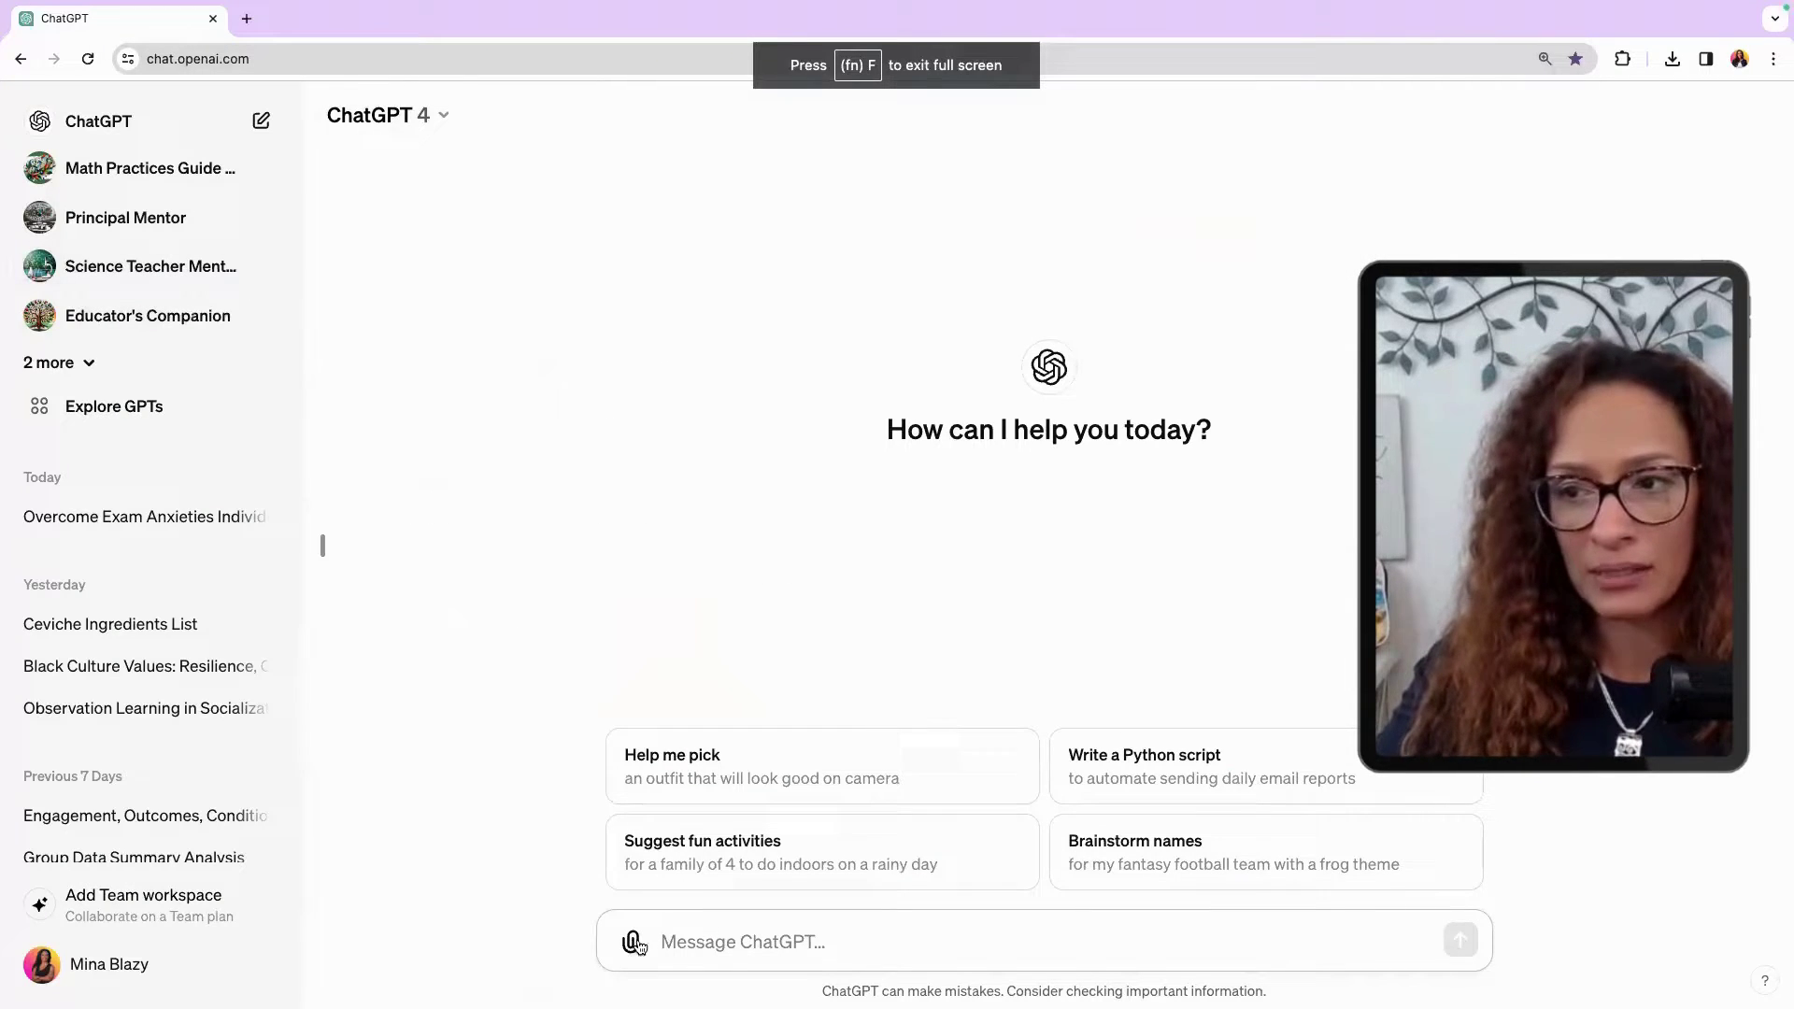
Step: Collapse the sidebar, set the new chat's model to GPT-4, and begin attaching a file
left_click(322, 549)
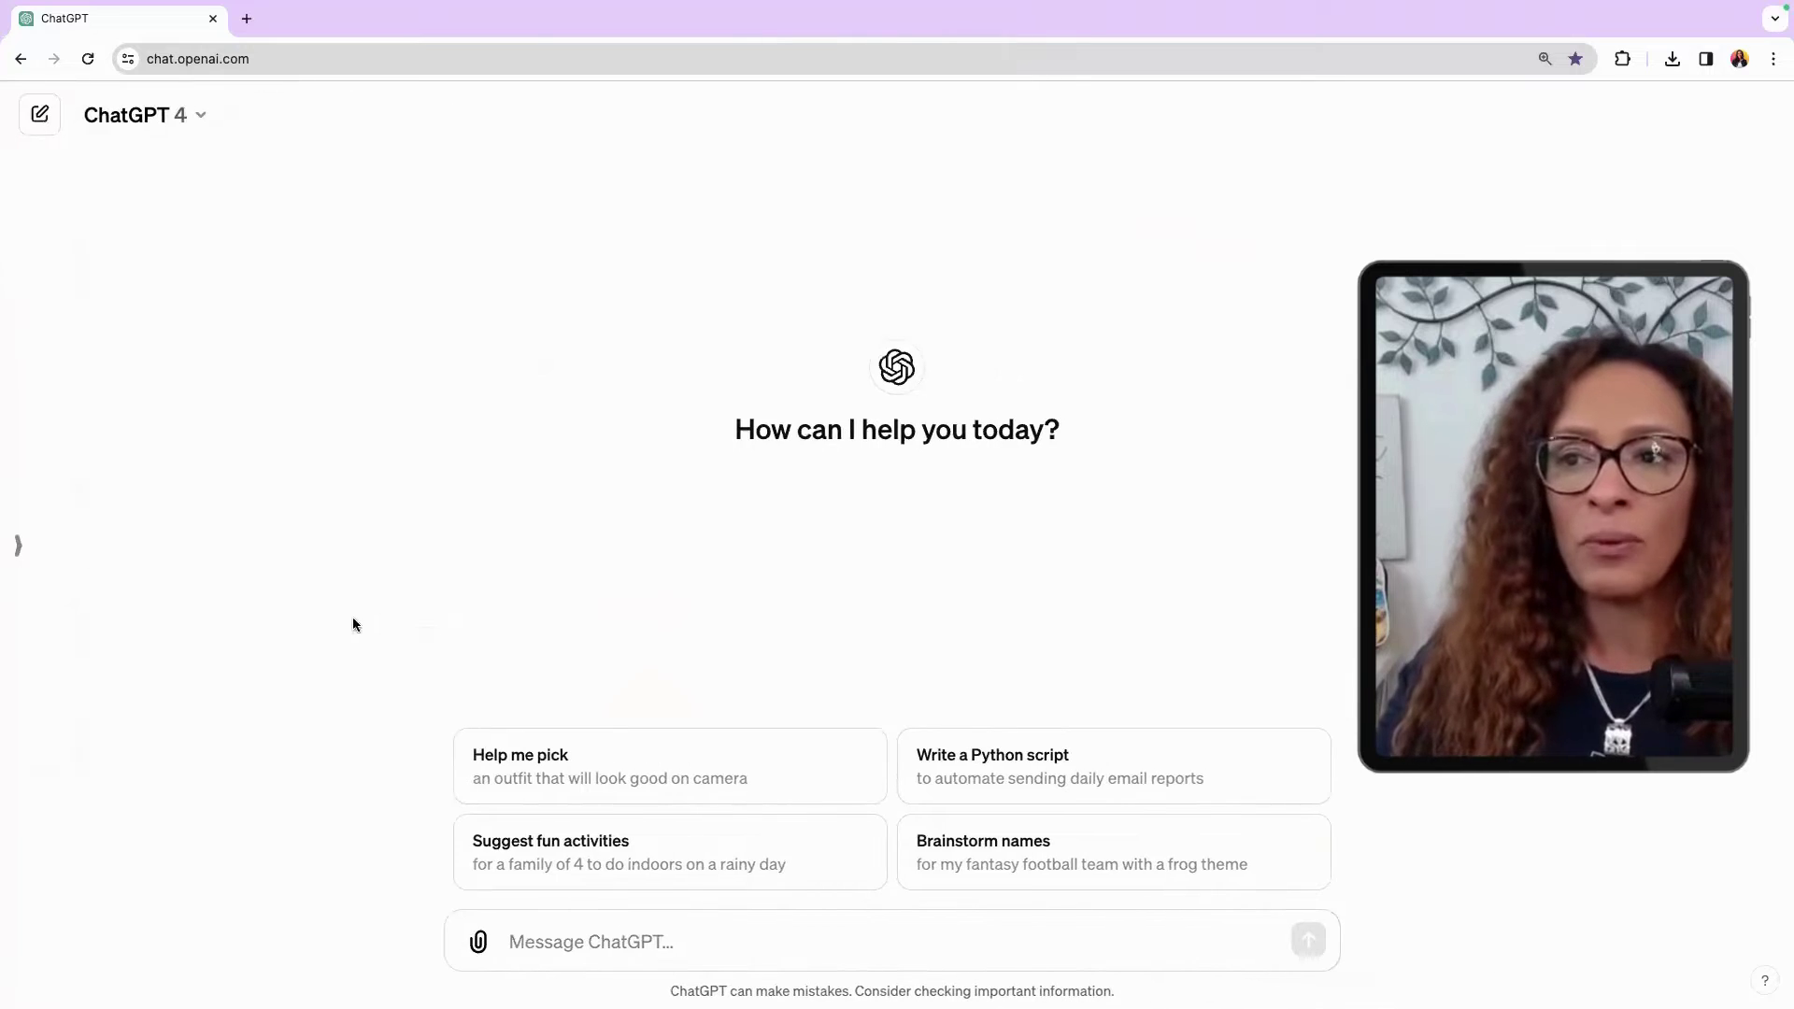
left_click(167, 125)
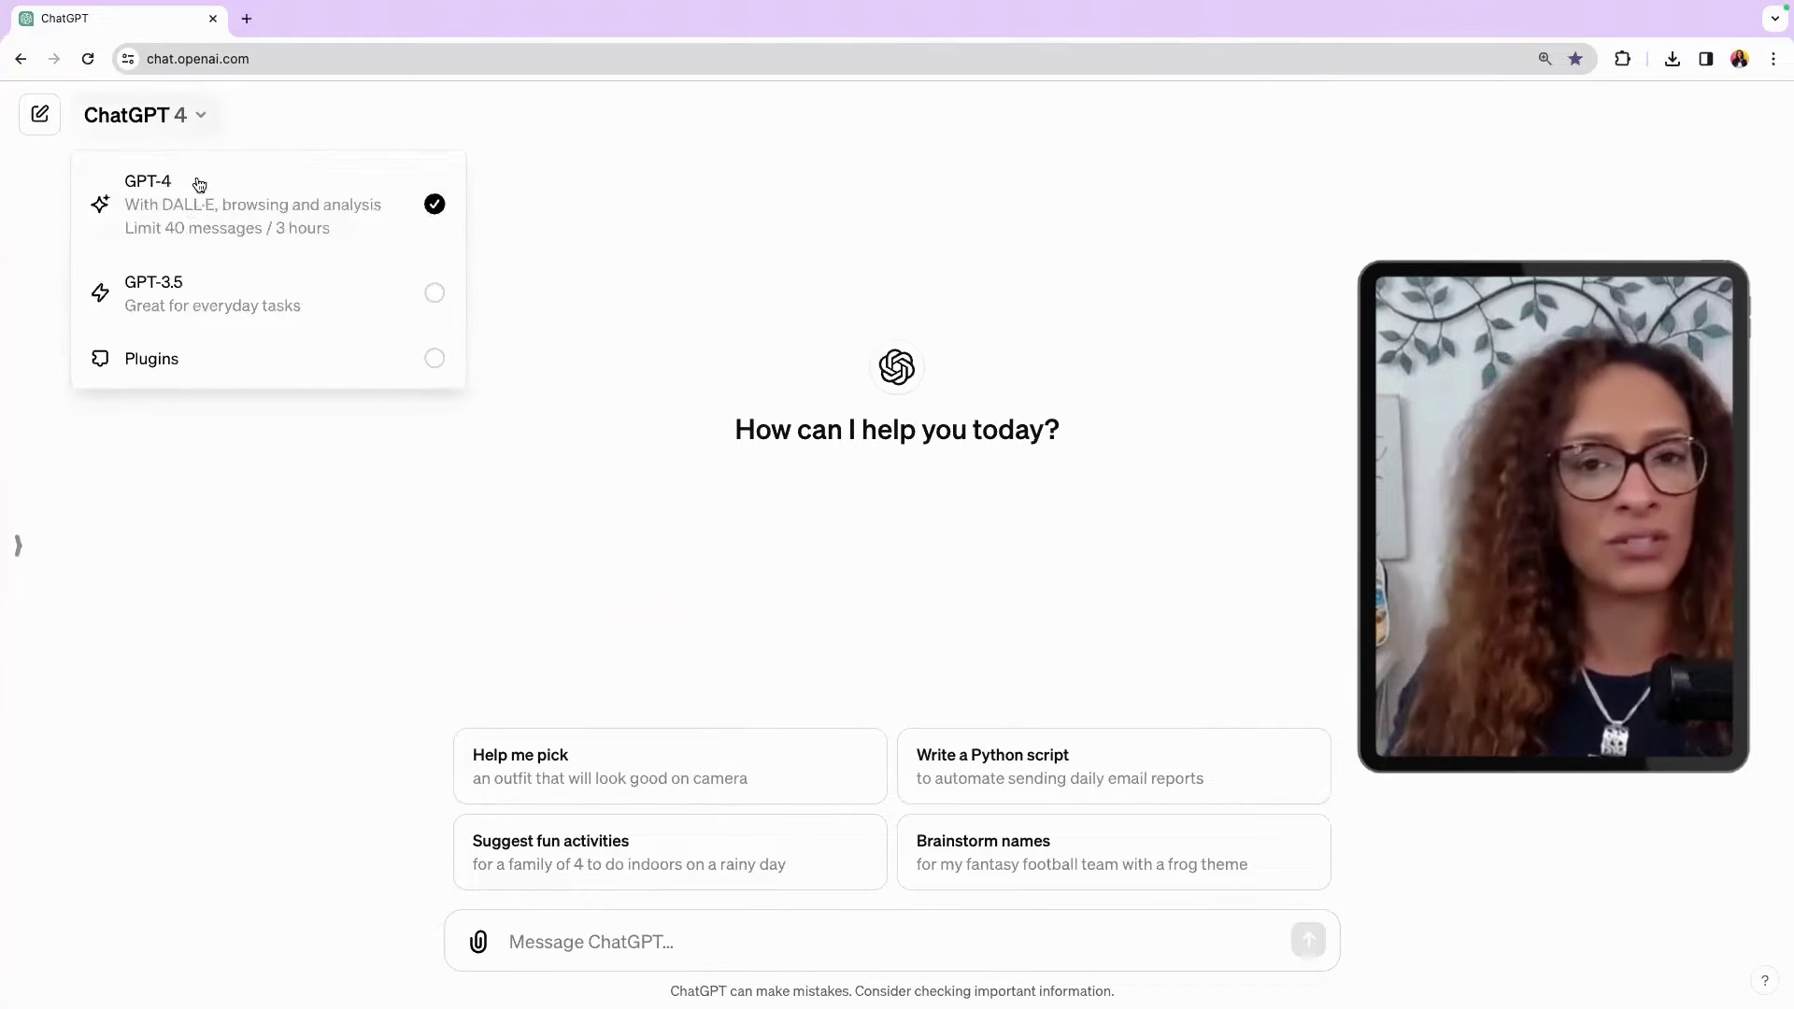
left_click(198, 320)
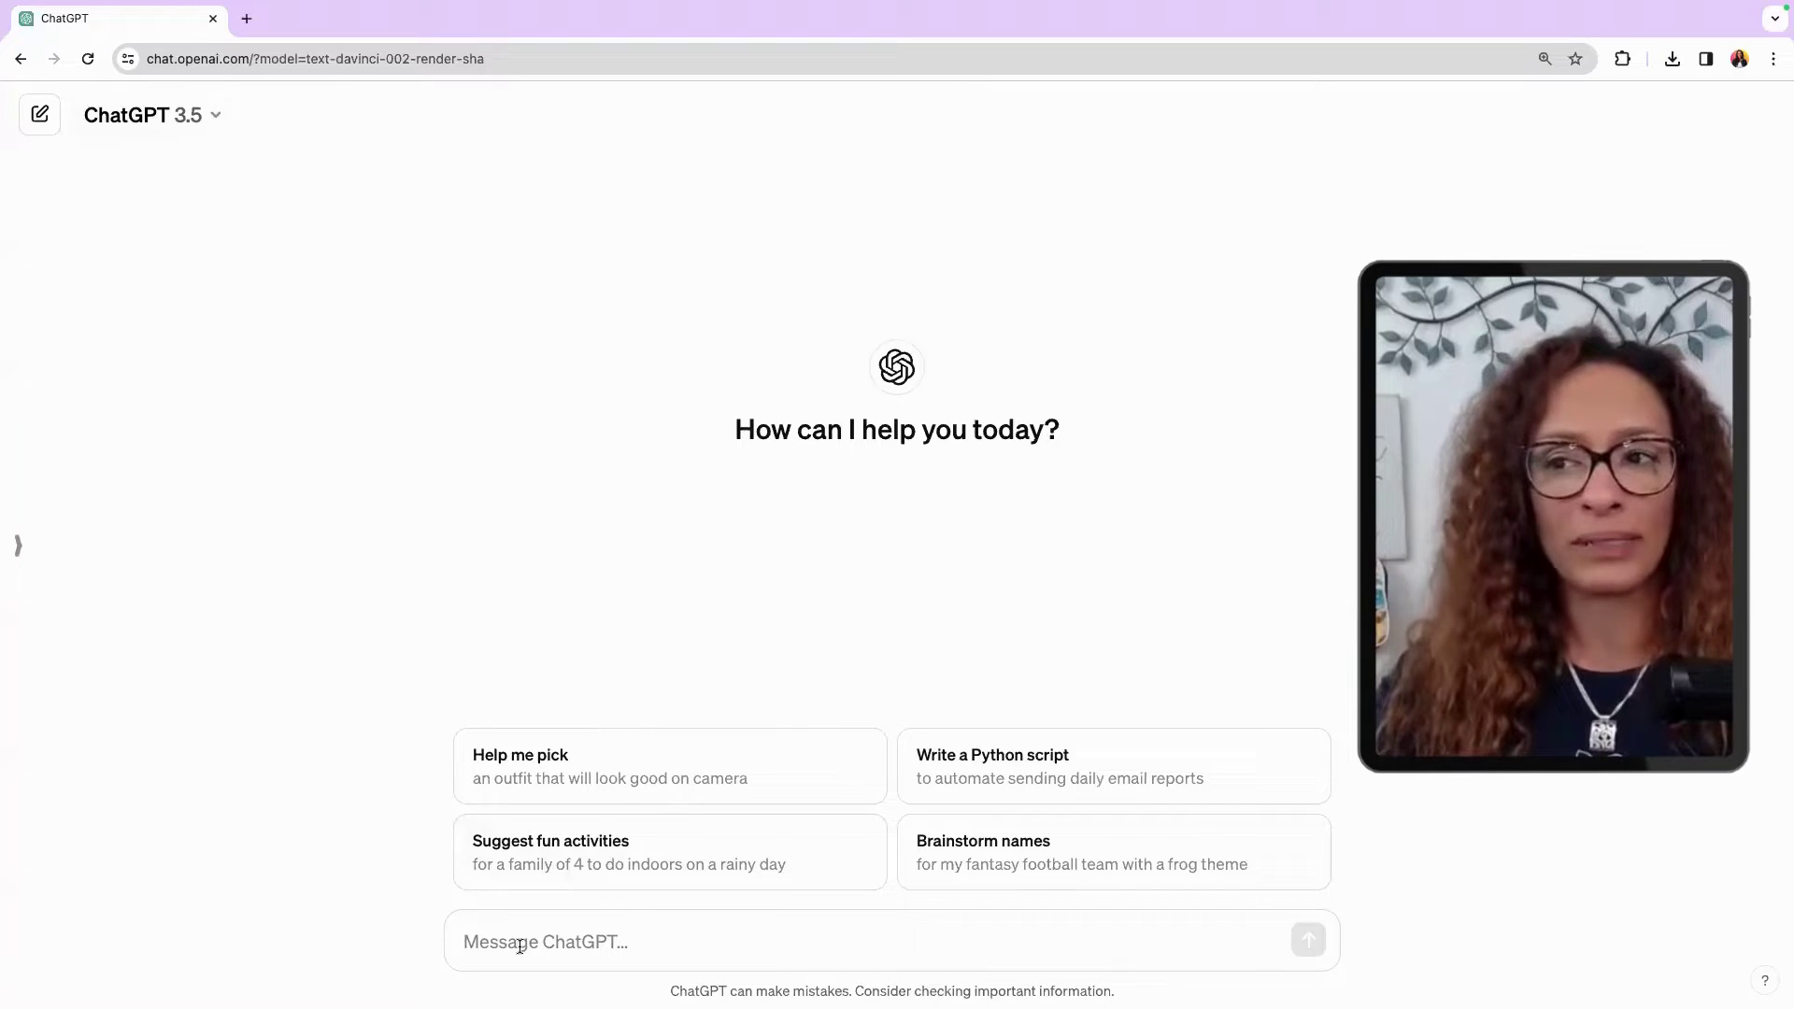
left_click(170, 114)
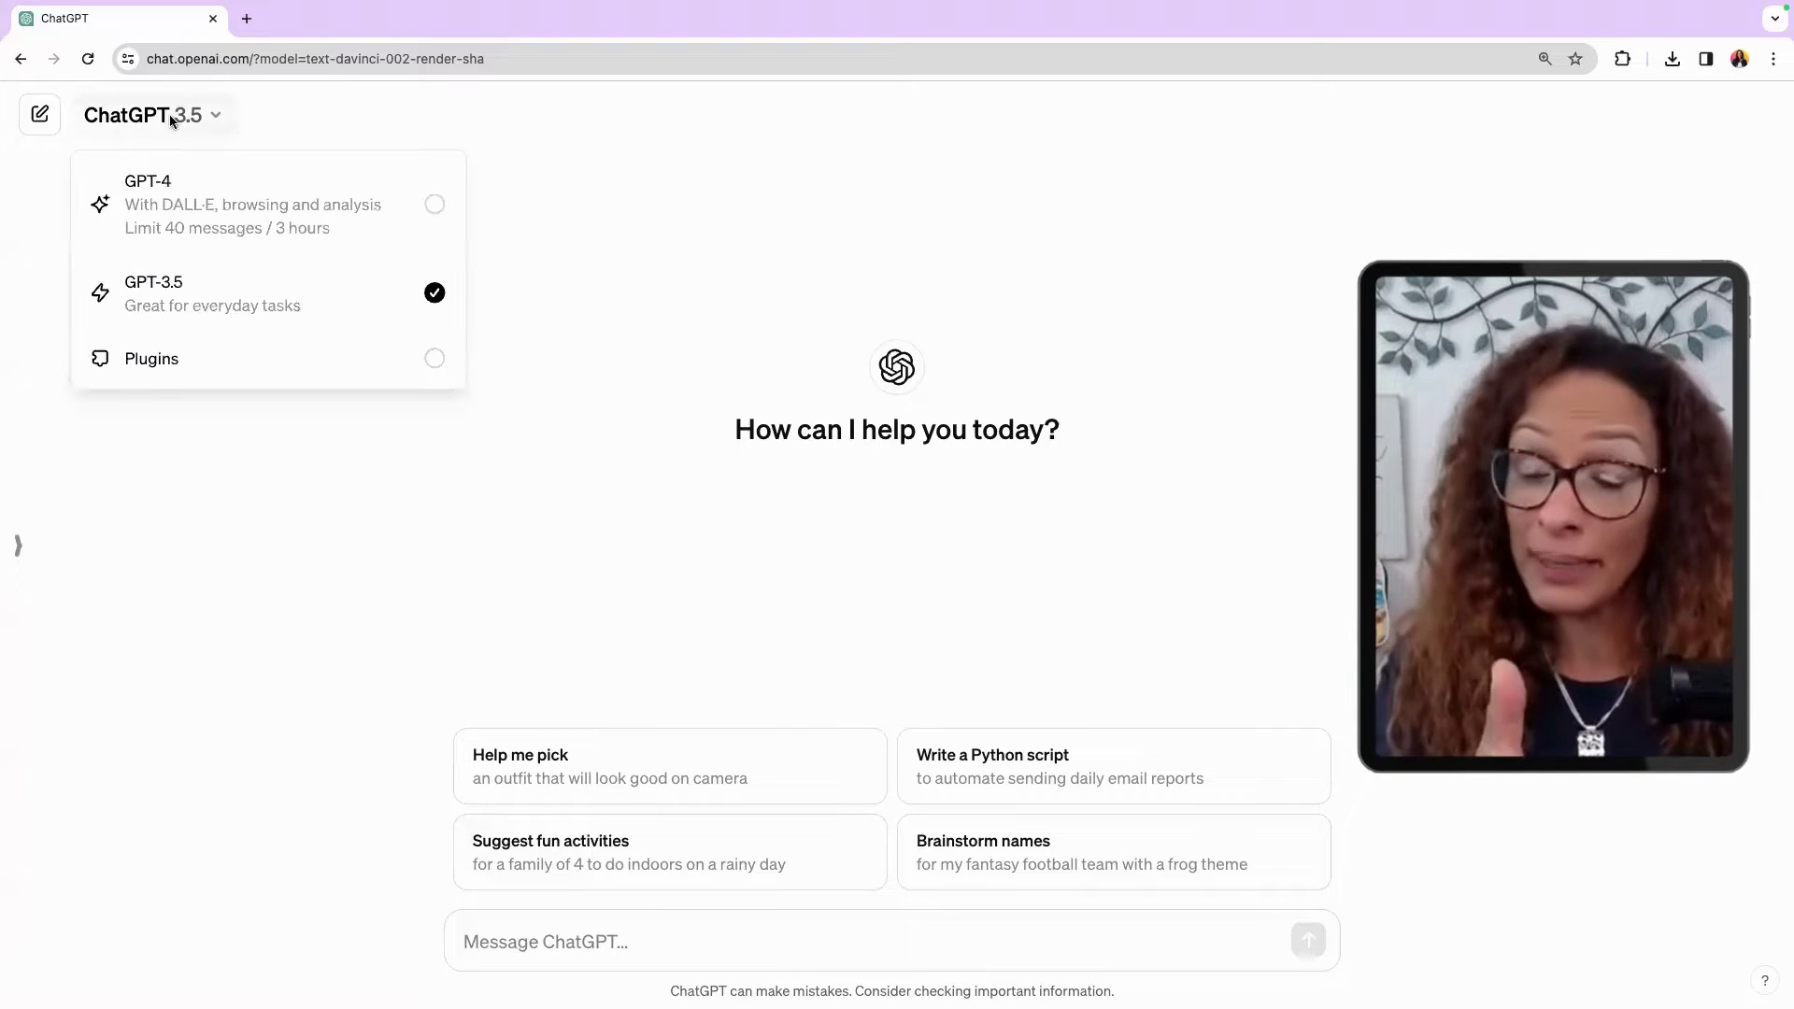
left_click(268, 214)
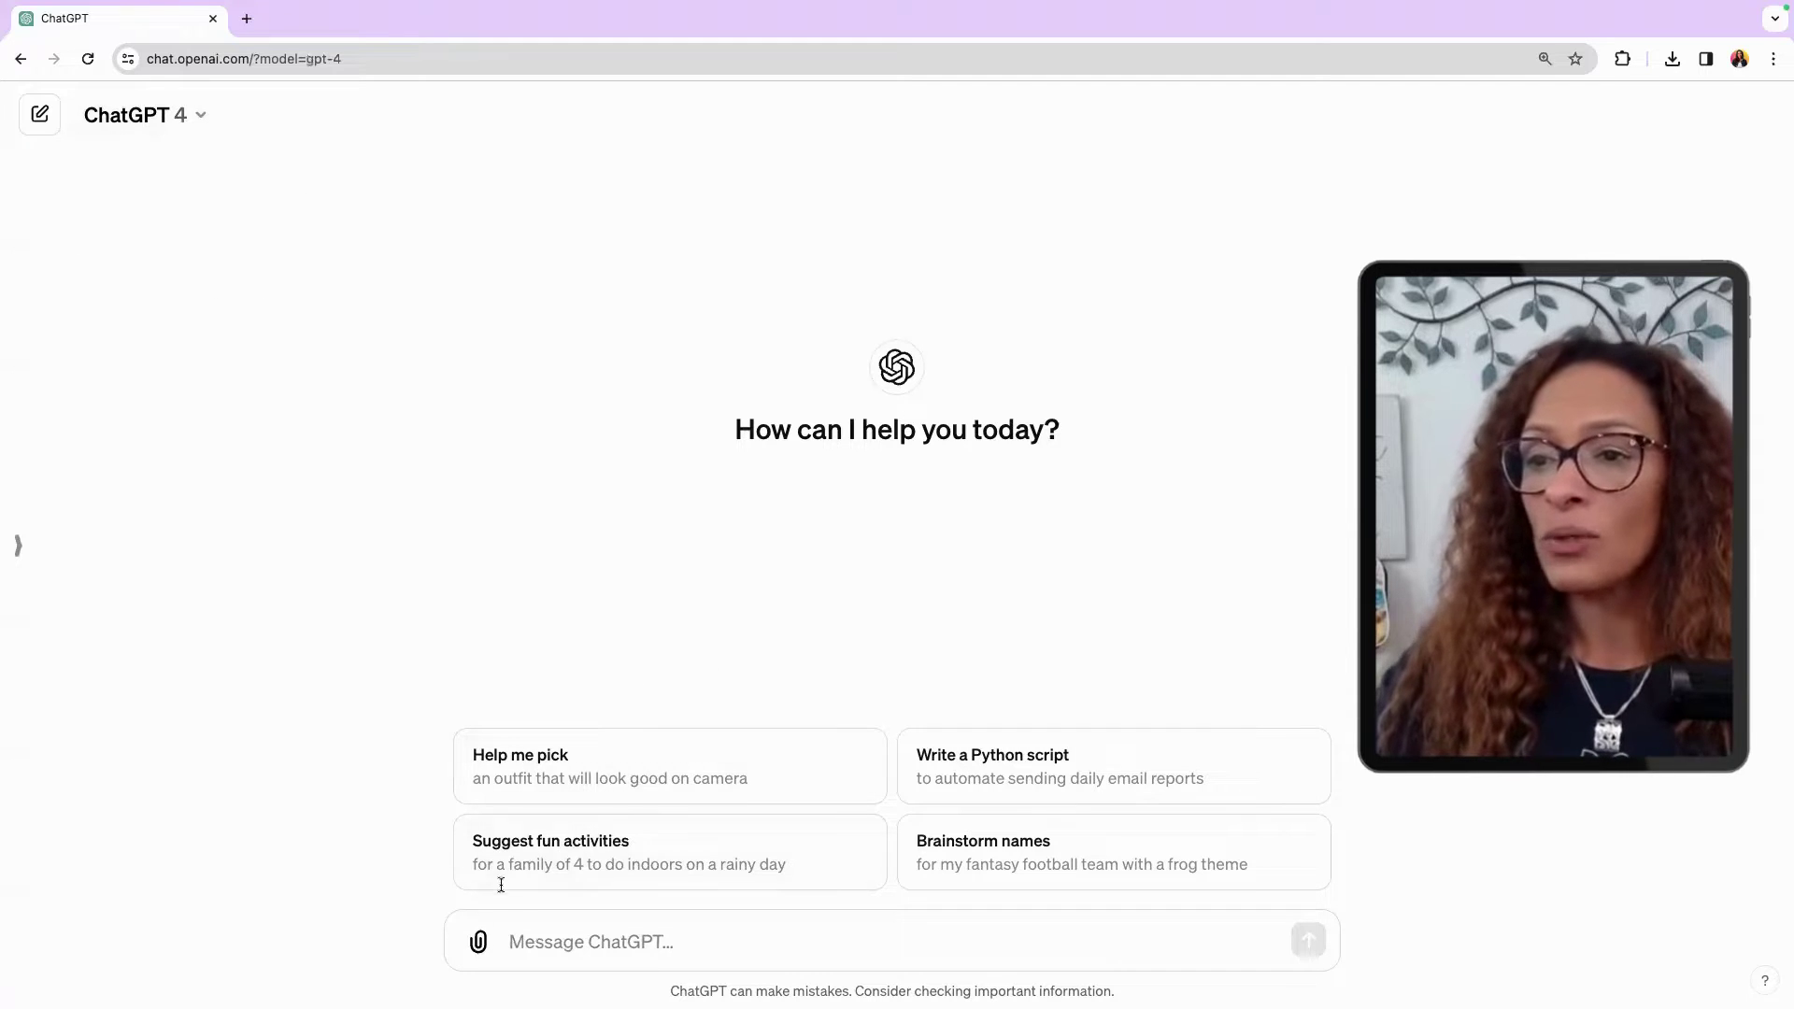
left_click(479, 943)
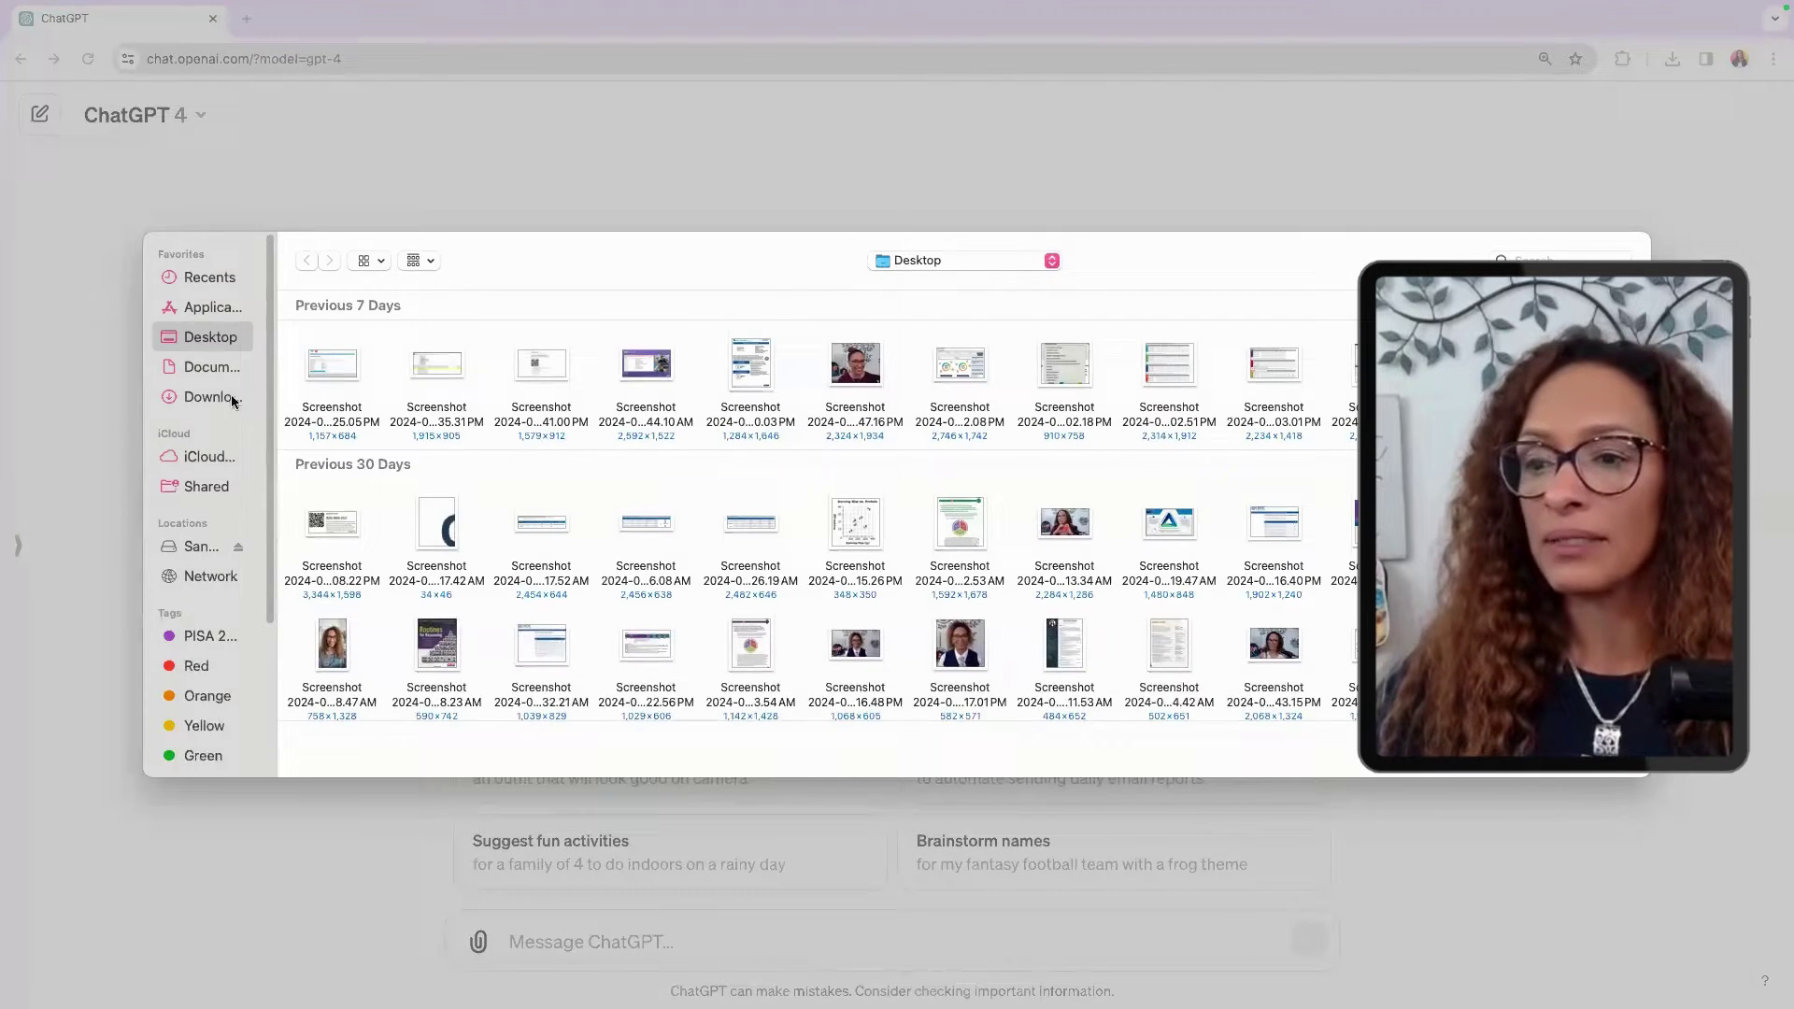
Step: Attach STEm.pdf from the STEM folder on the SanDisk drive
left_click(200, 545)
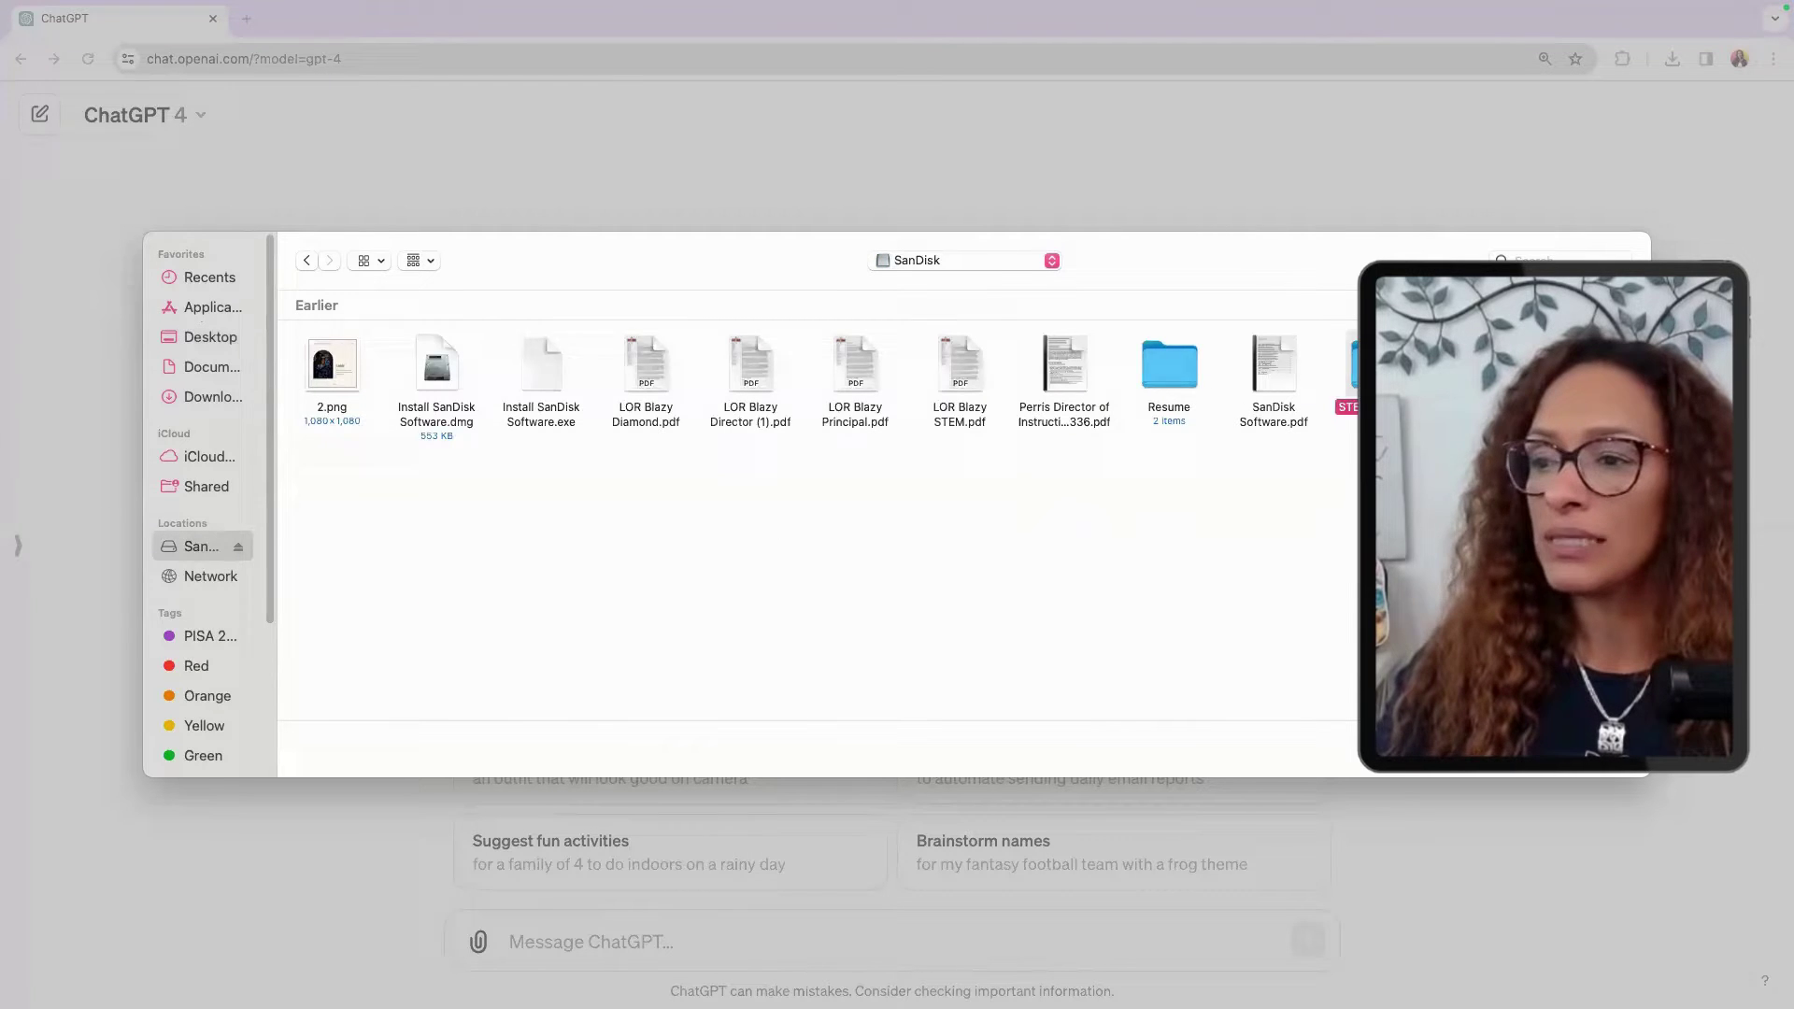
key("Return")
double_click(350, 372)
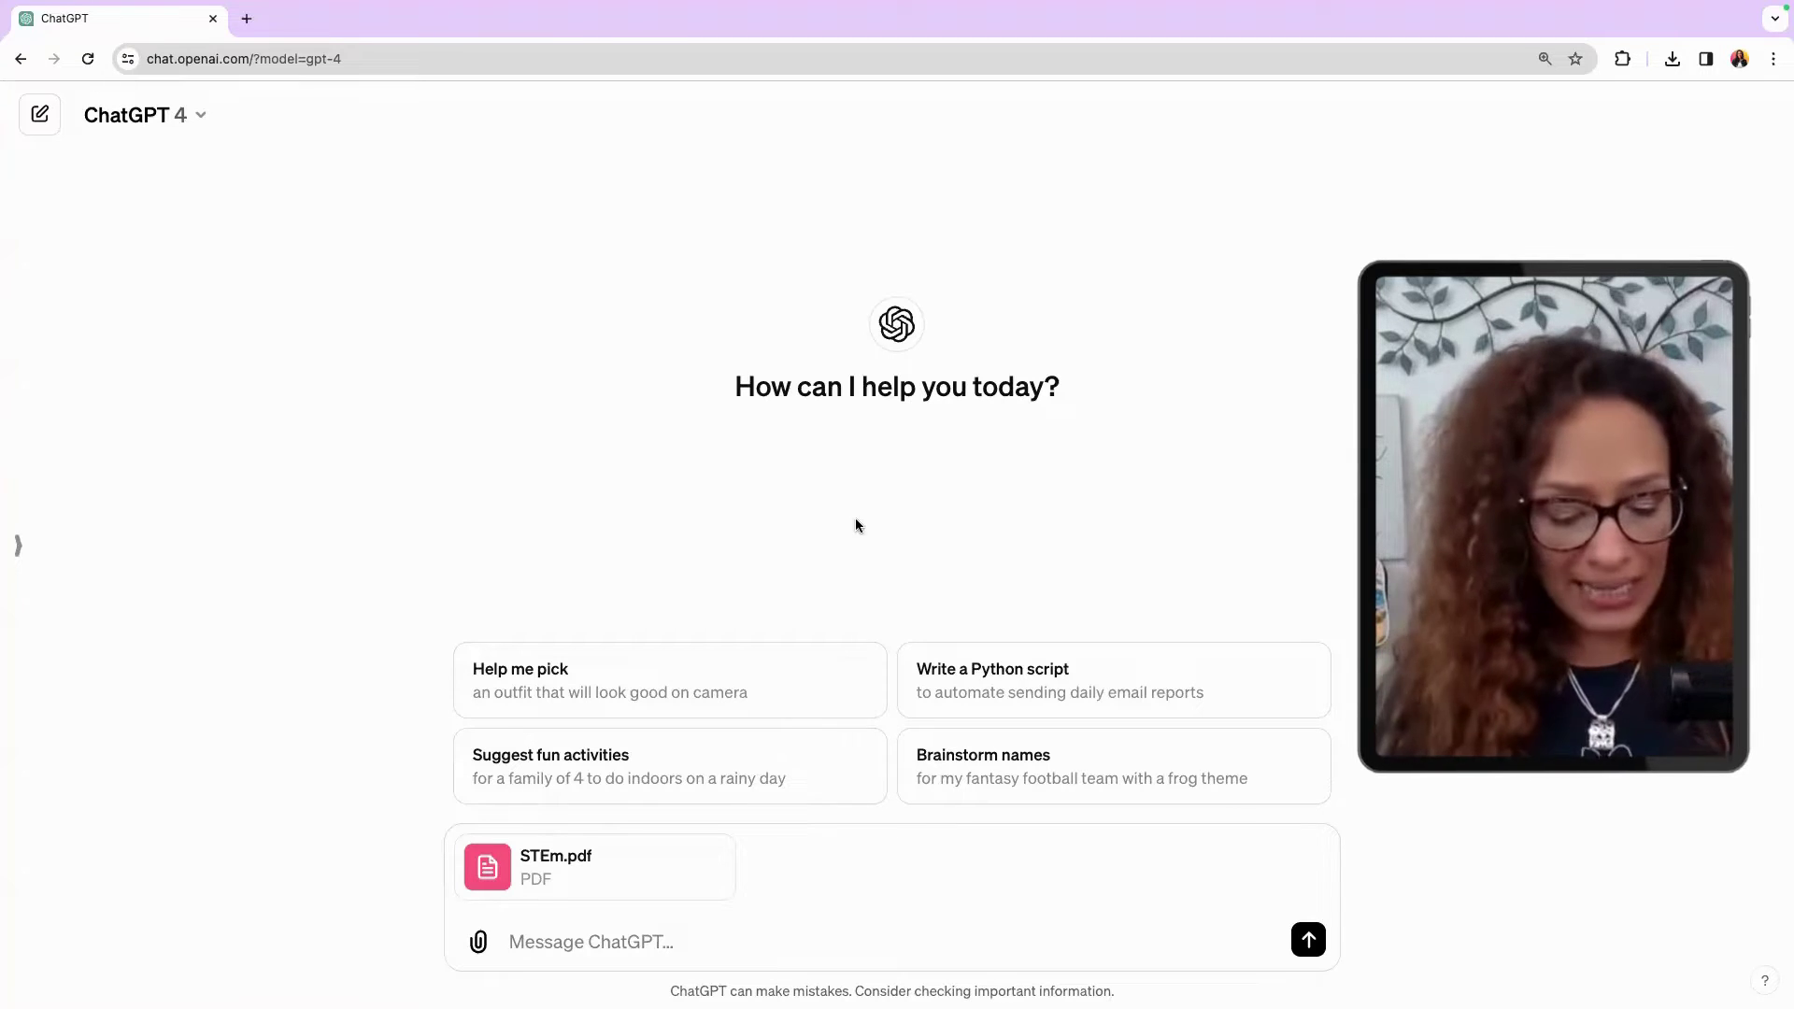
Step: Send the PDF asking for a quick teacher outline and mini group presentations for a full-day training
left_click(626, 943)
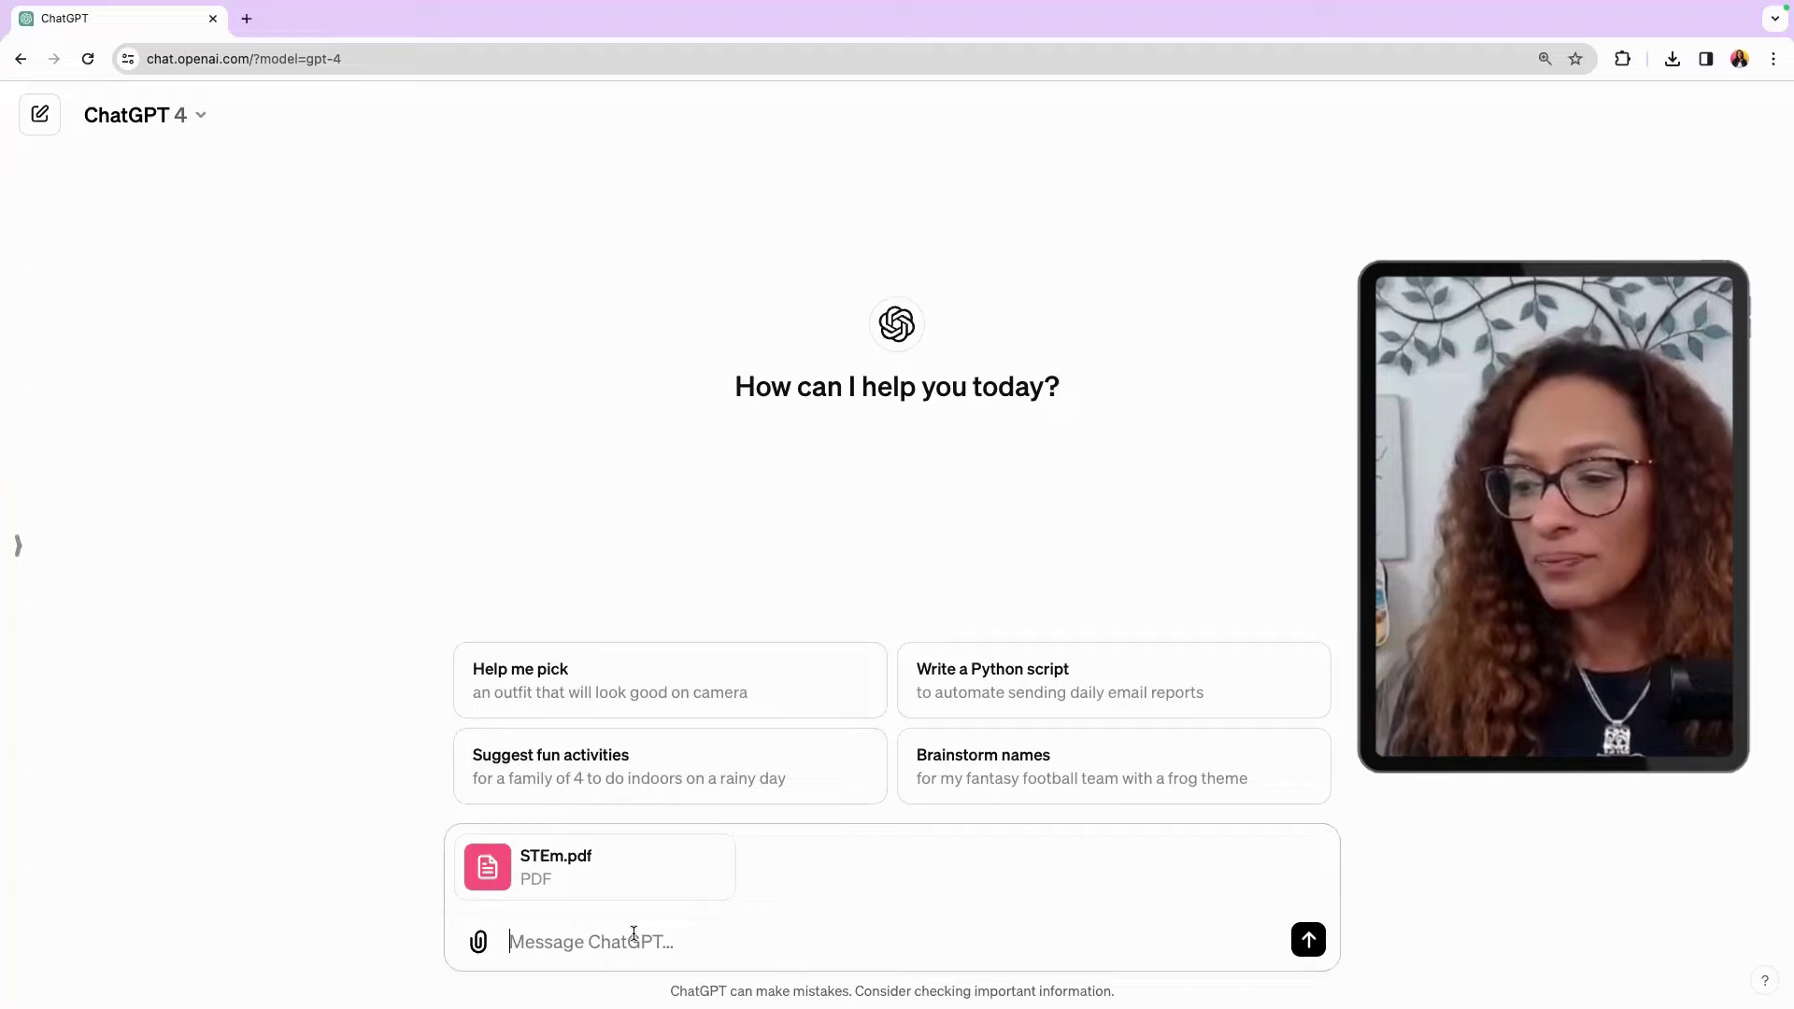
type("REad")
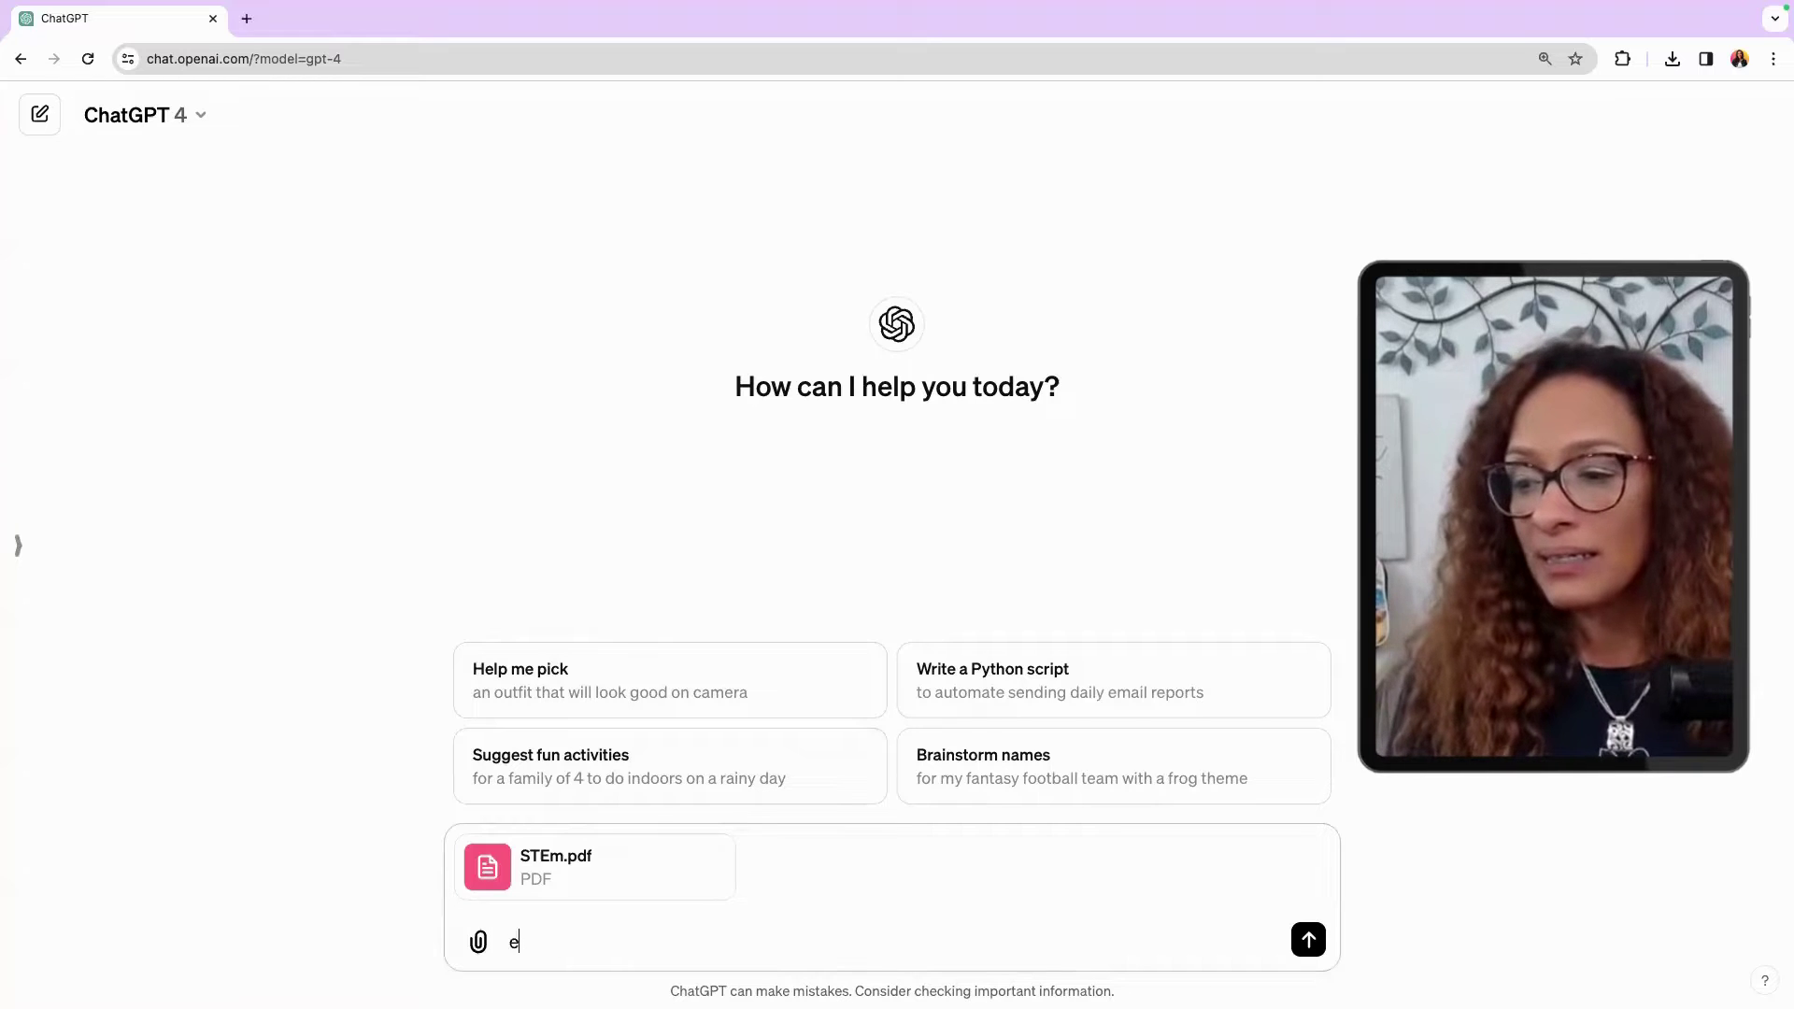
key("BackSpace")
type("REad the STEM PDF.")
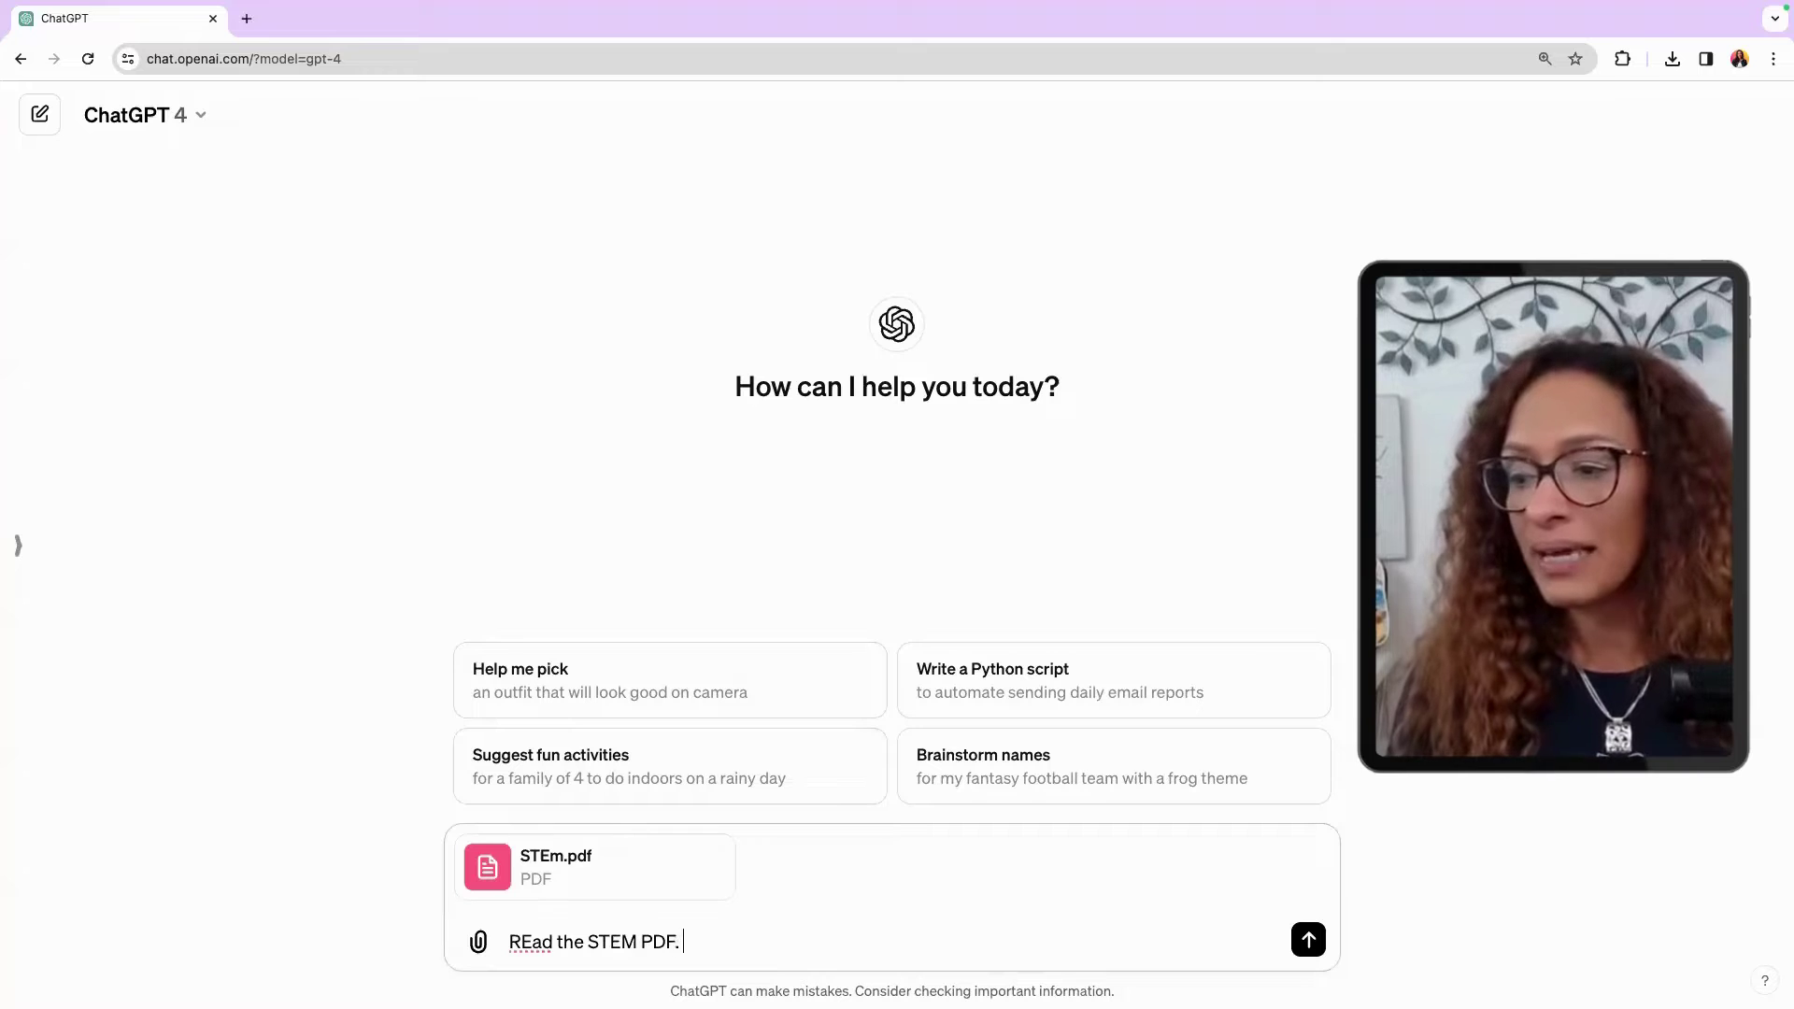
type("  Give me a qu")
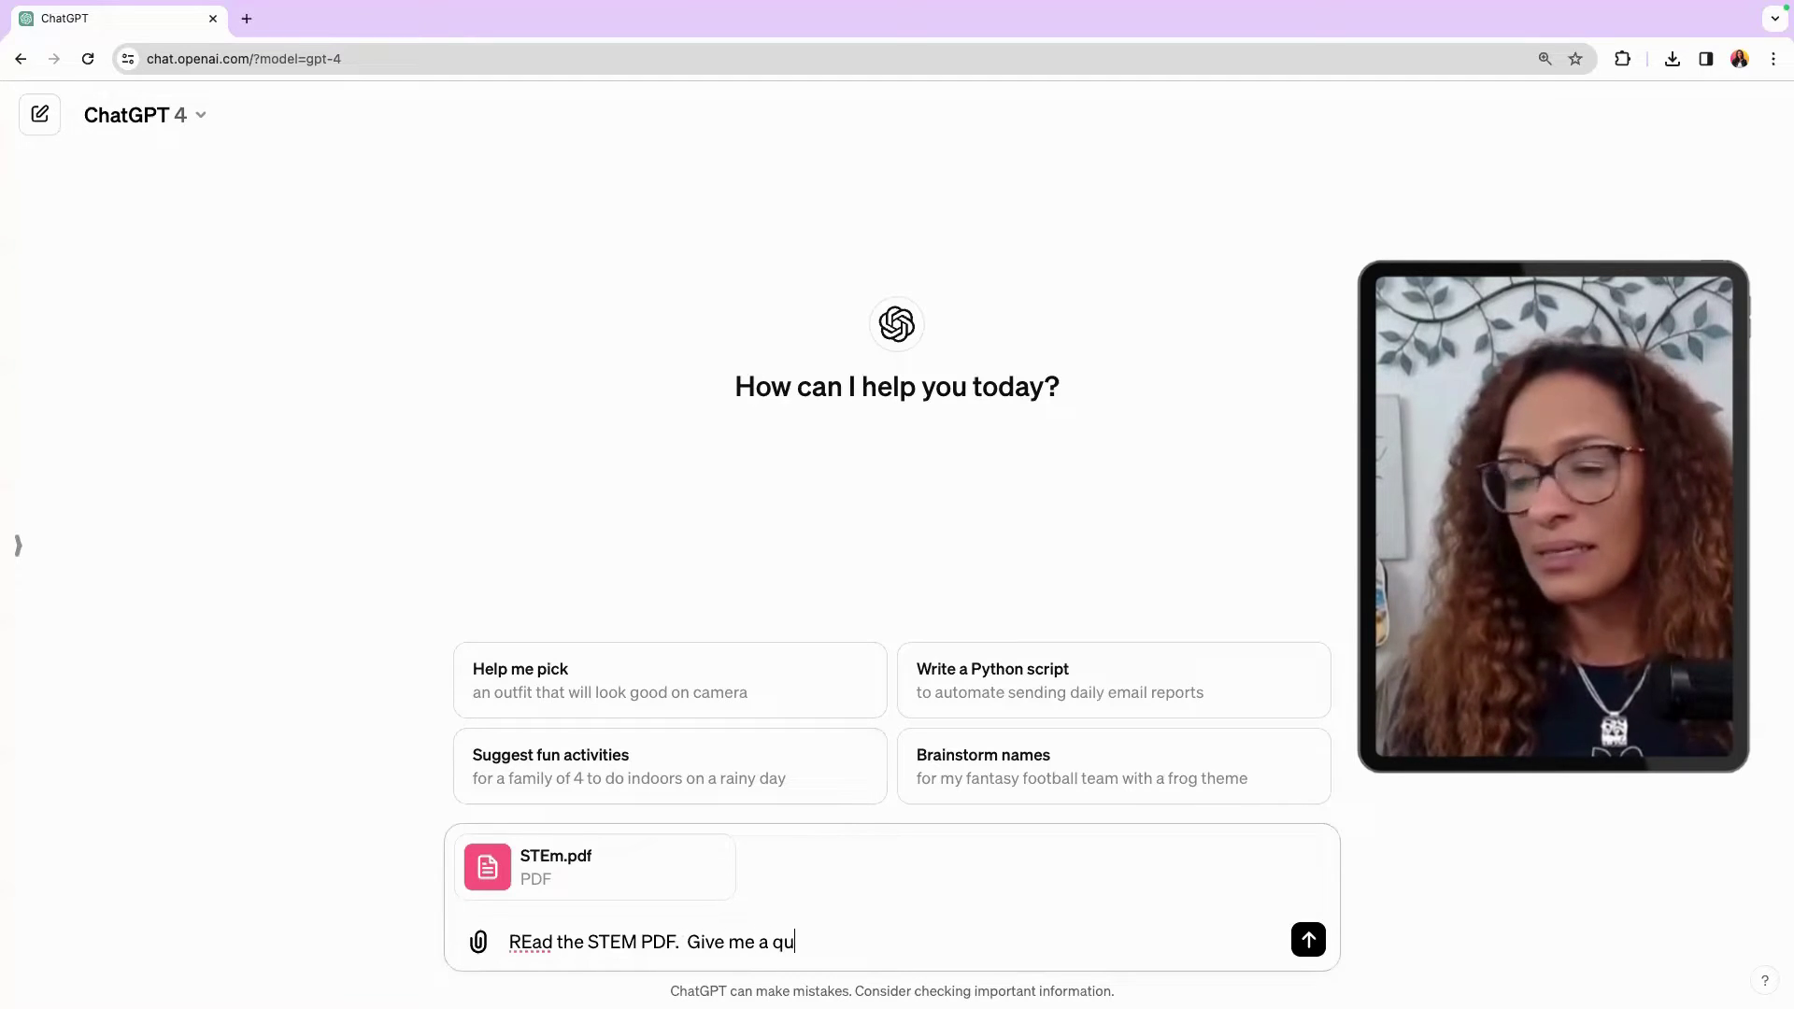
type("ick outline th")
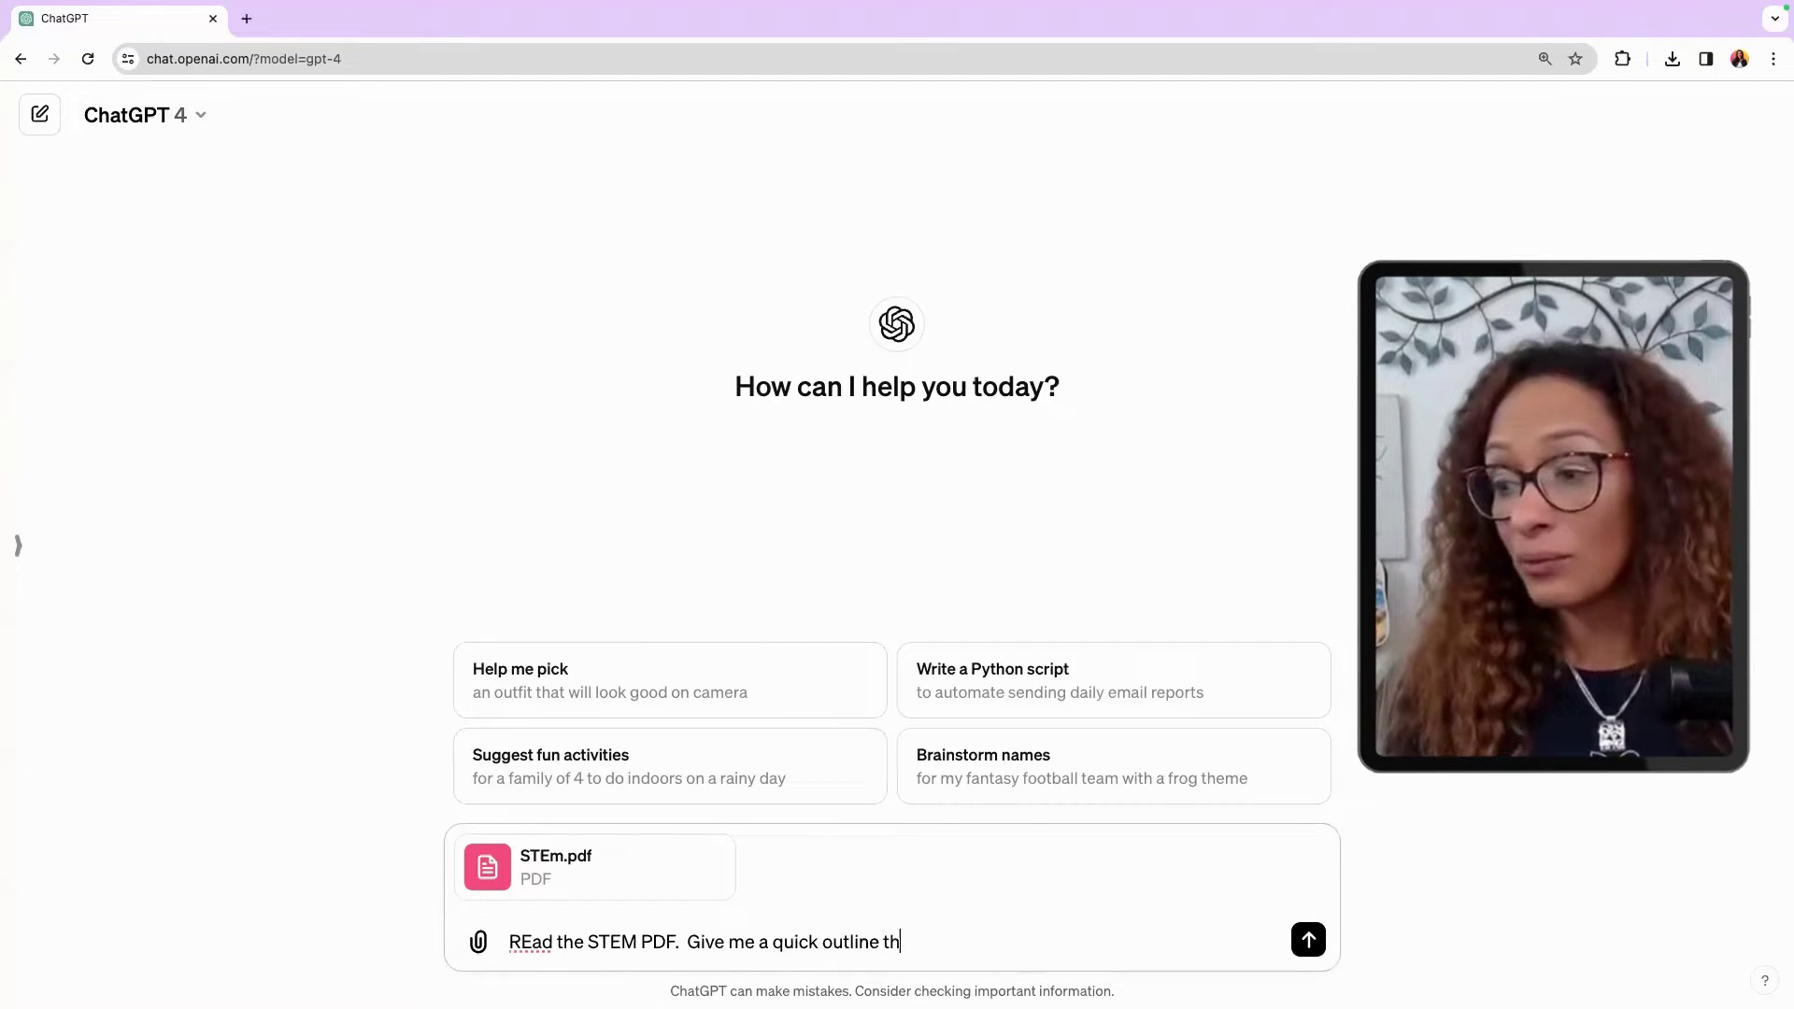
type("at will all a group ")
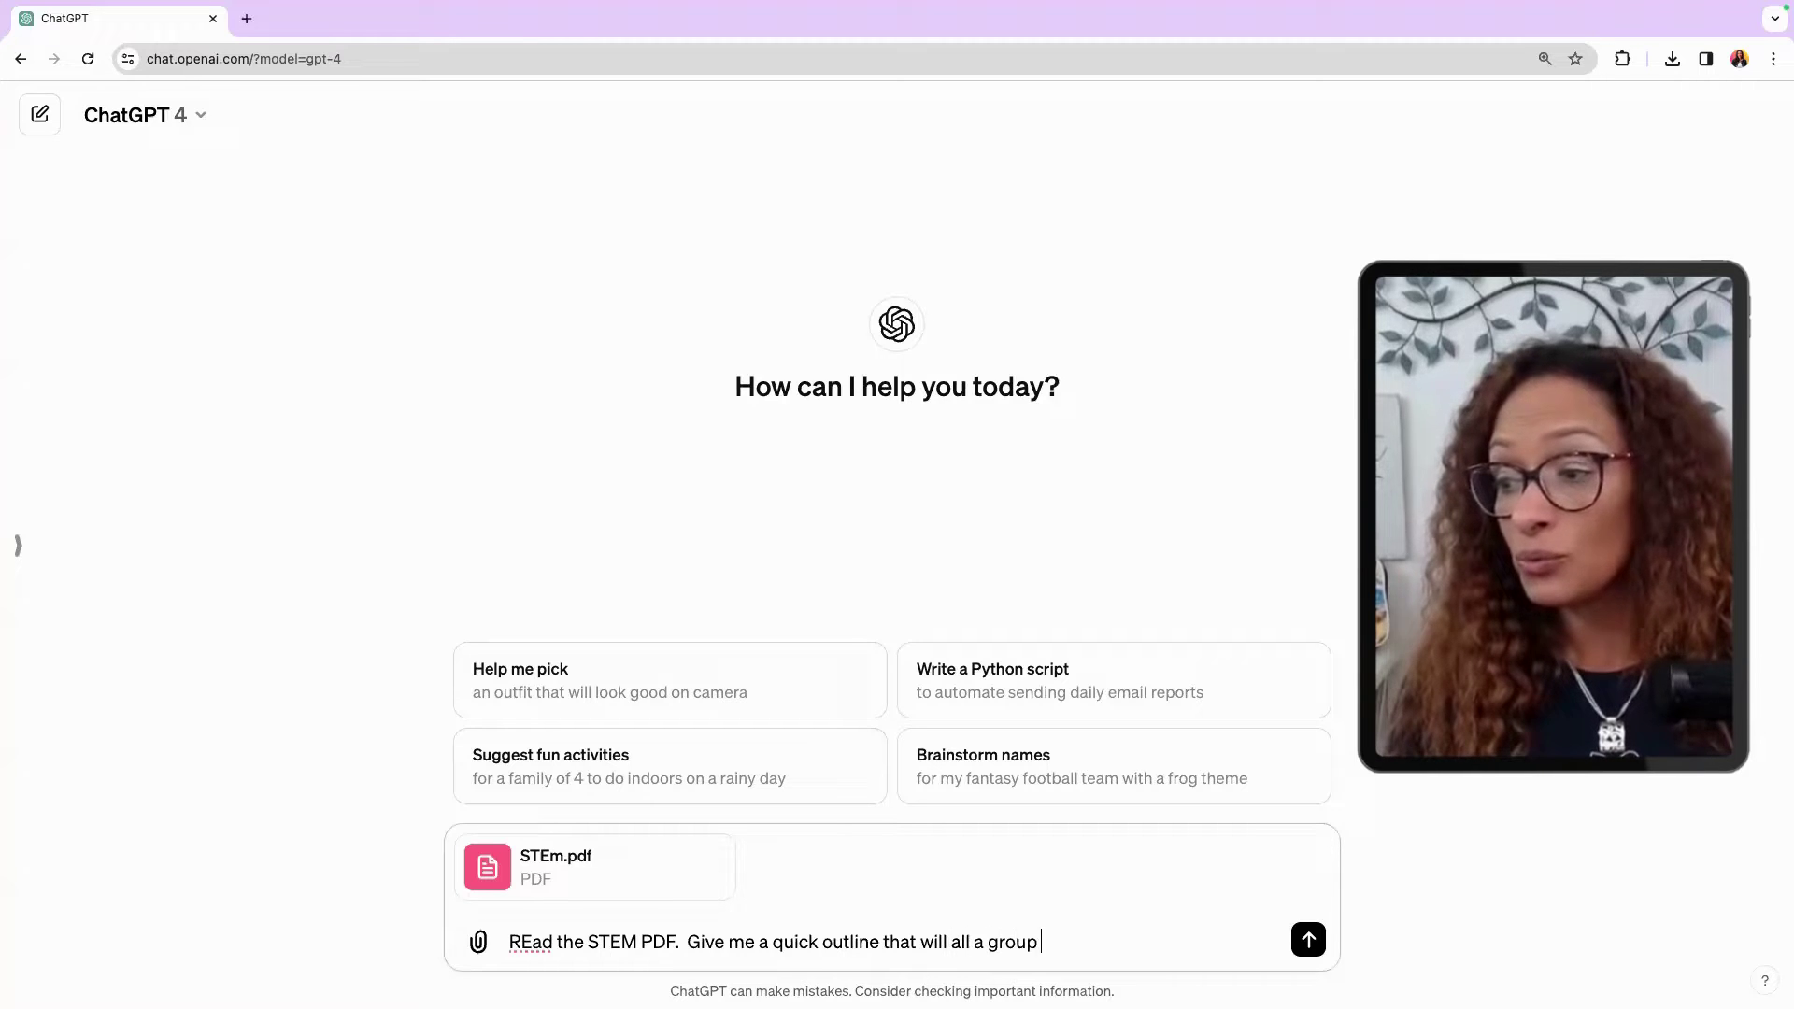
type("of teachers to read t he out")
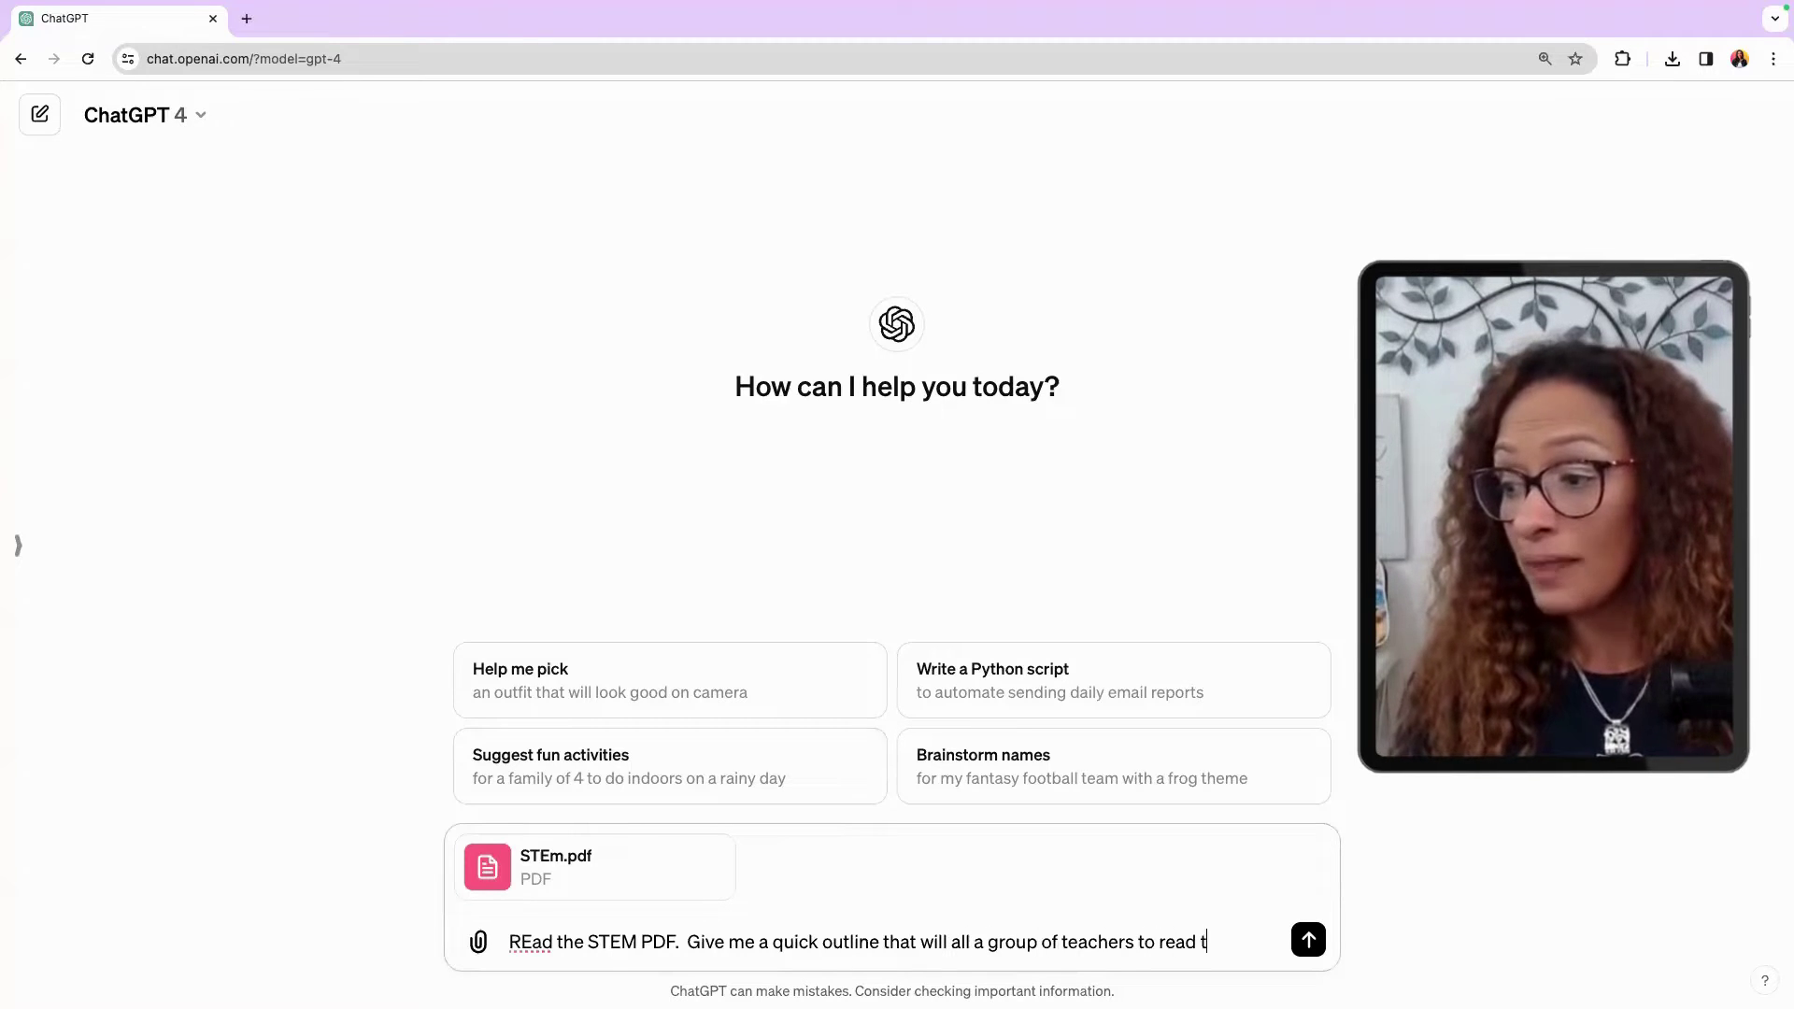
key("BackSpace")
key("BackSpace")
key("BackSpace")
key("BackSpace")
key("BackSpace")
key("BackSpace")
key("BackSpace")
key("BackSpace")
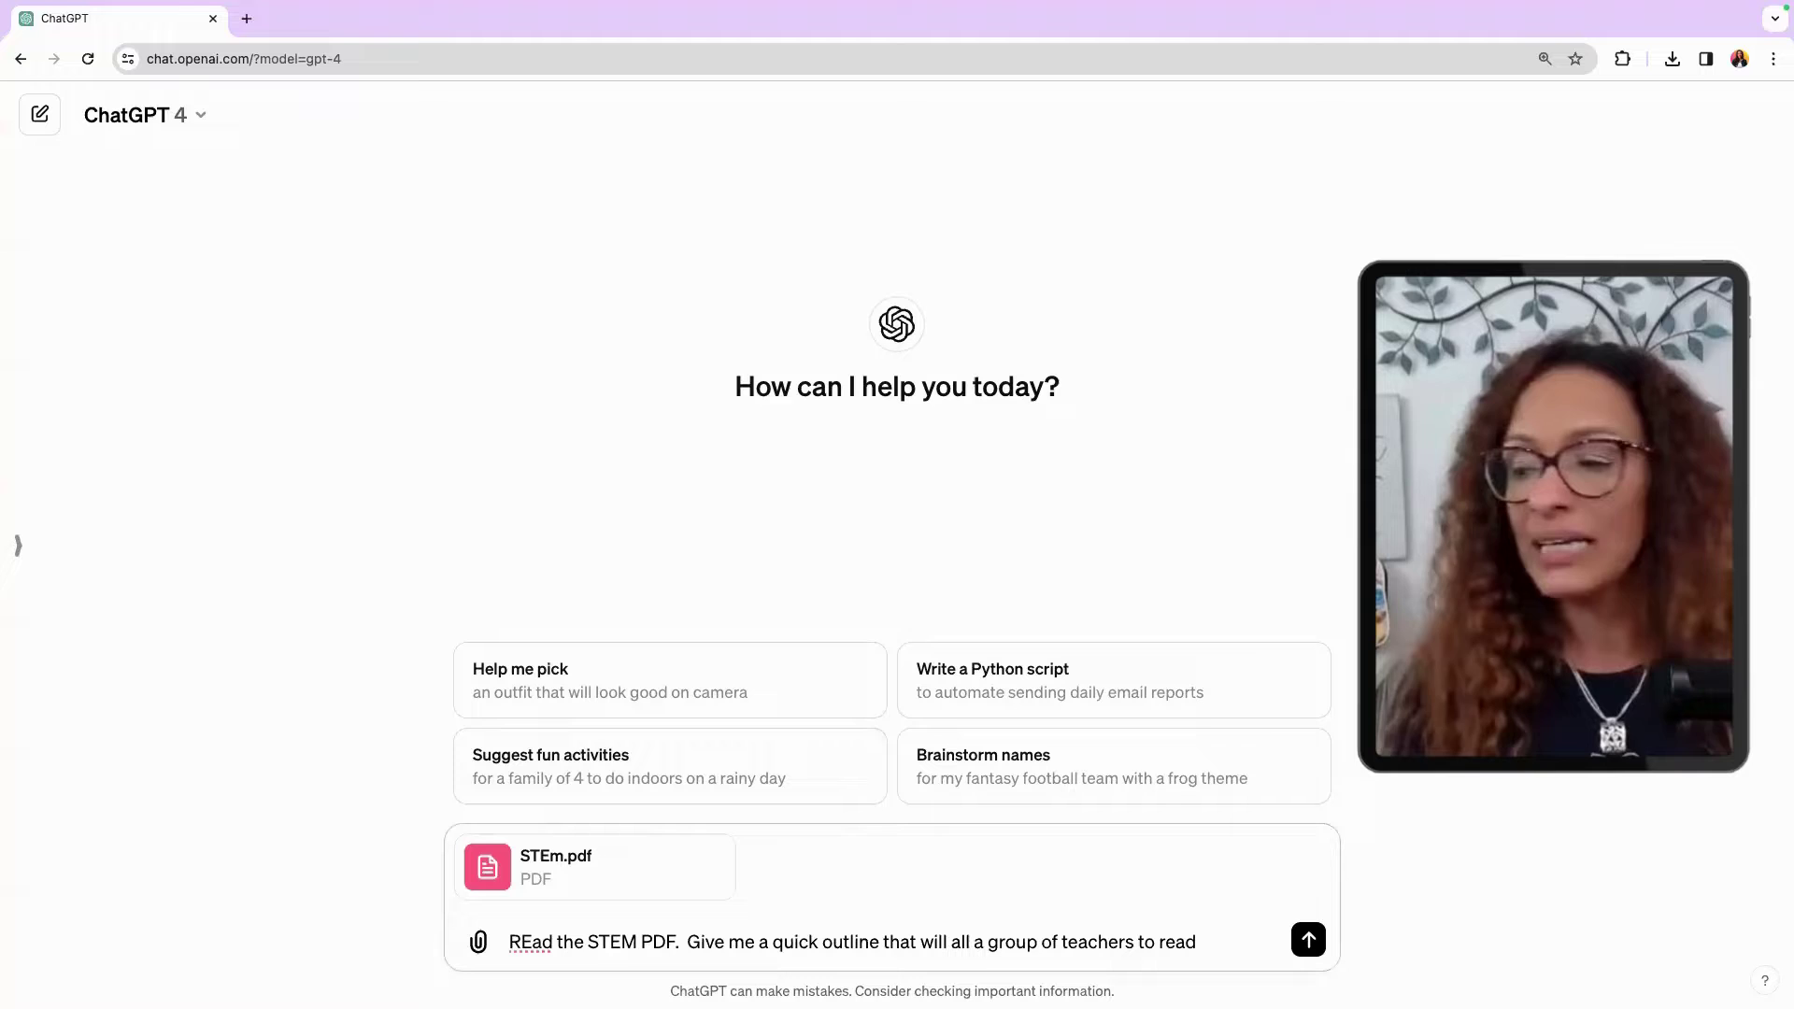
type("the pdf . and ")
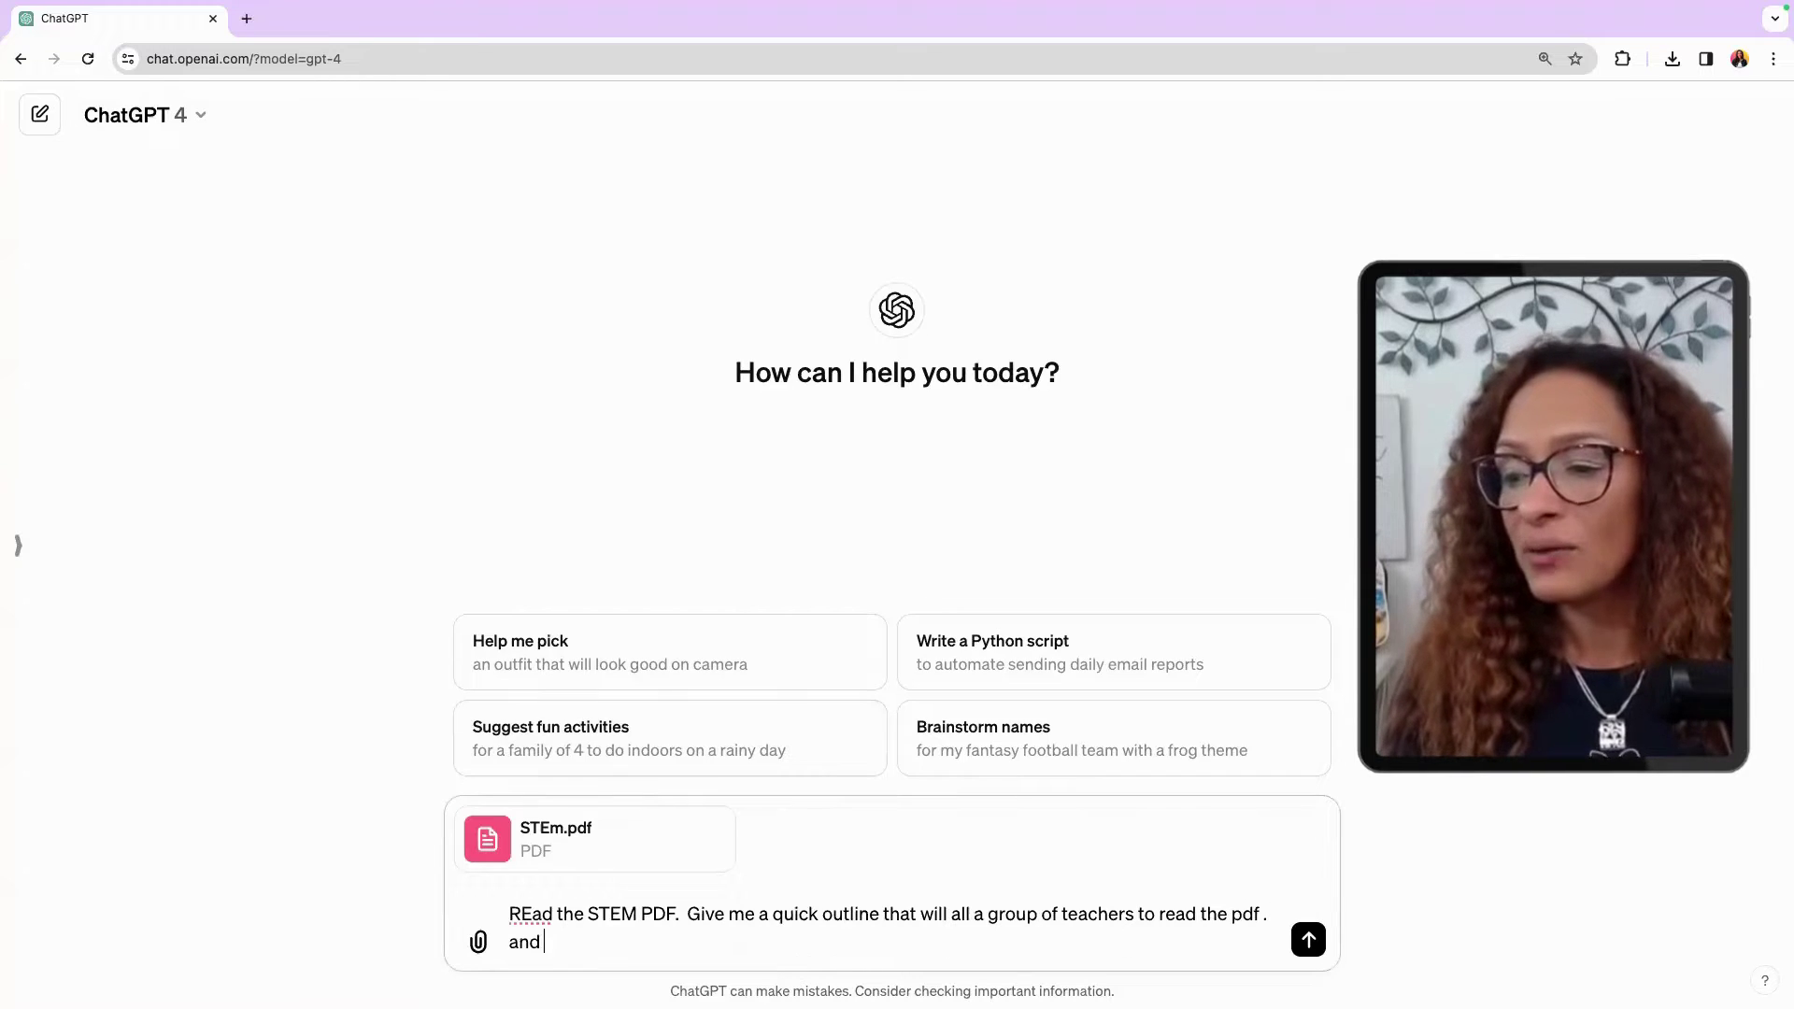
type("hacreat")
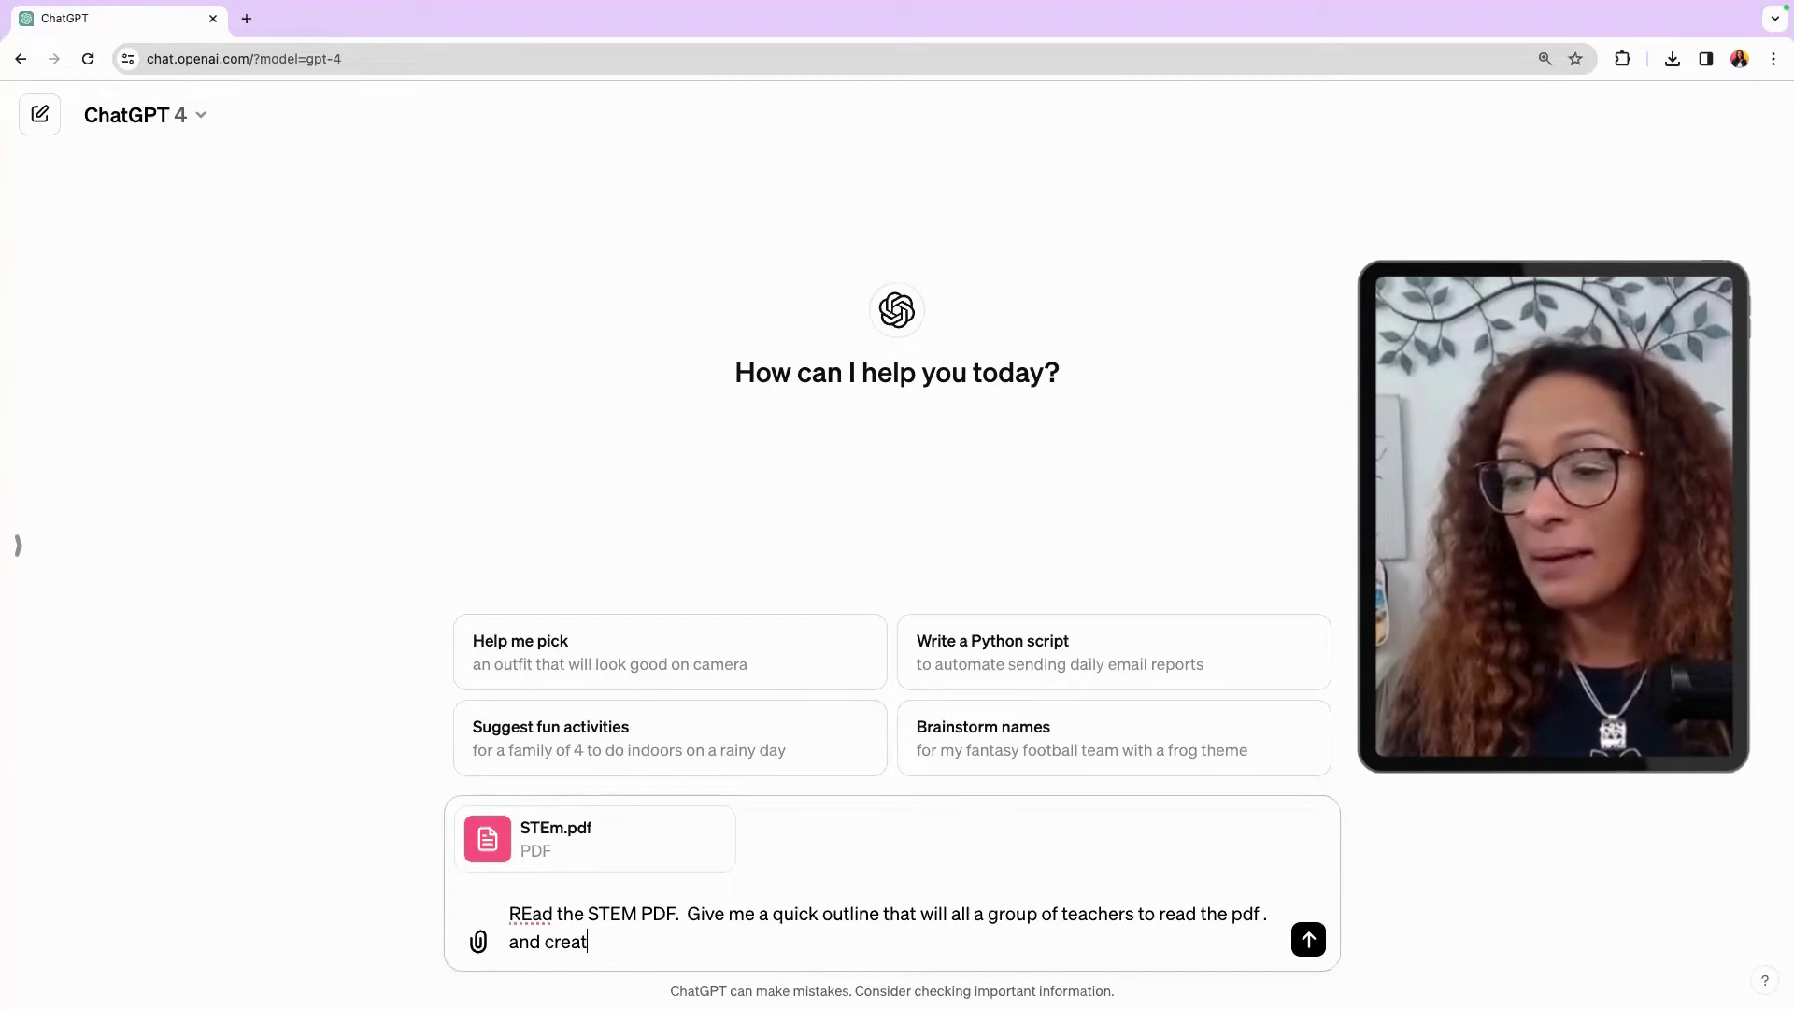
type("e me")
type("inin ")
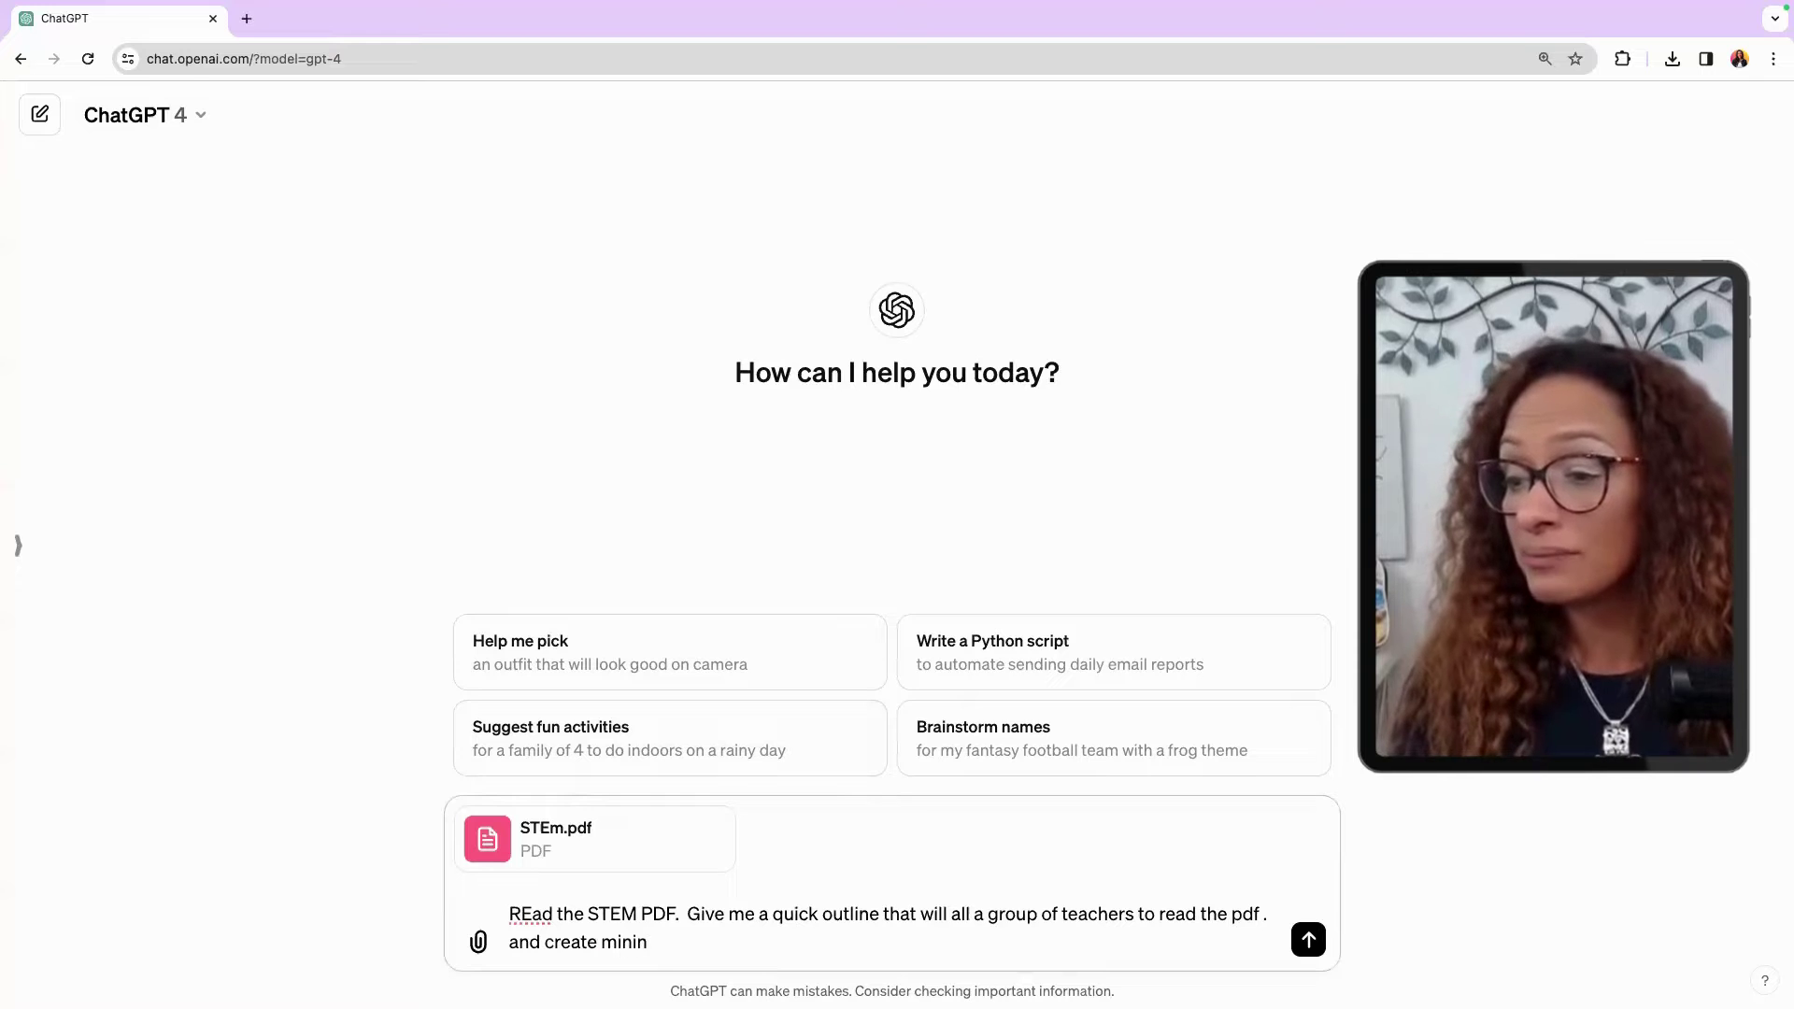
type("resenatio")
key("BackSpace")
key("BackSpace")
key("BackSpace")
key("BackSpace")
key("BackSpace")
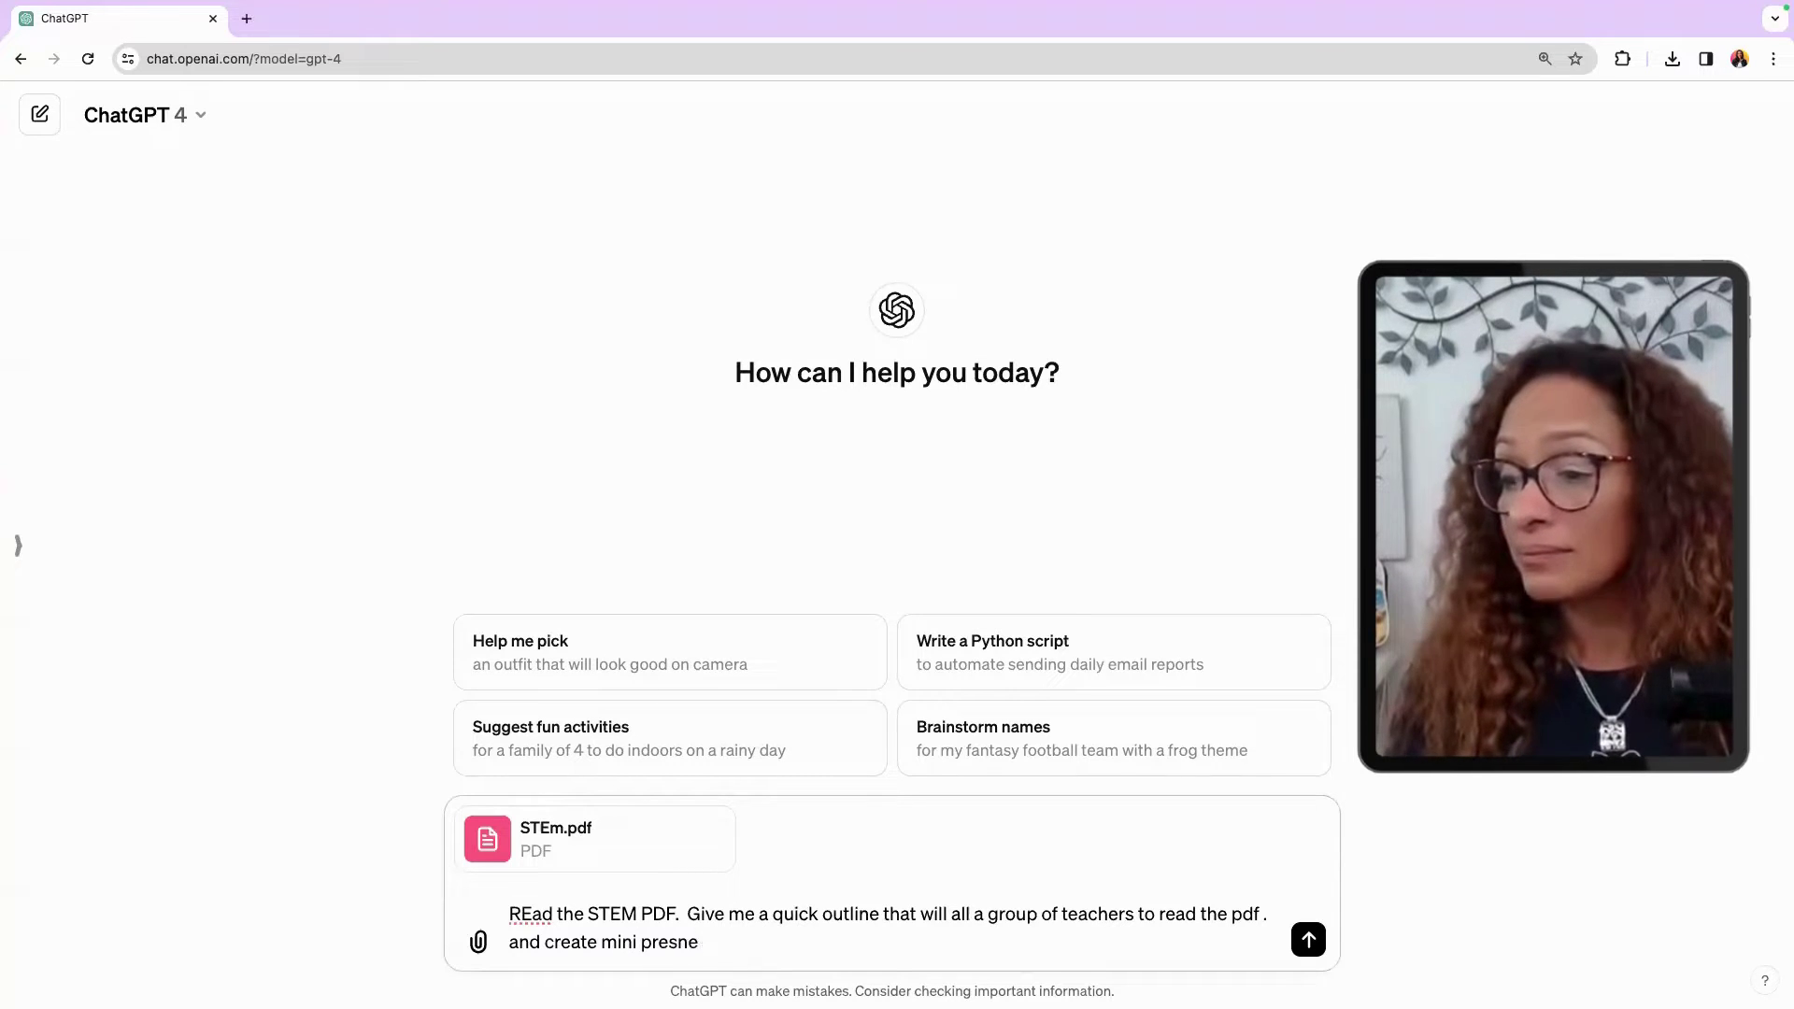
type("nations to")
key("BackSpace")
key("BackSpace")
key("BackSpace")
key("BackSpace")
key("BackSpace")
key("BackSpace")
key("BackSpace")
key("BackSpace")
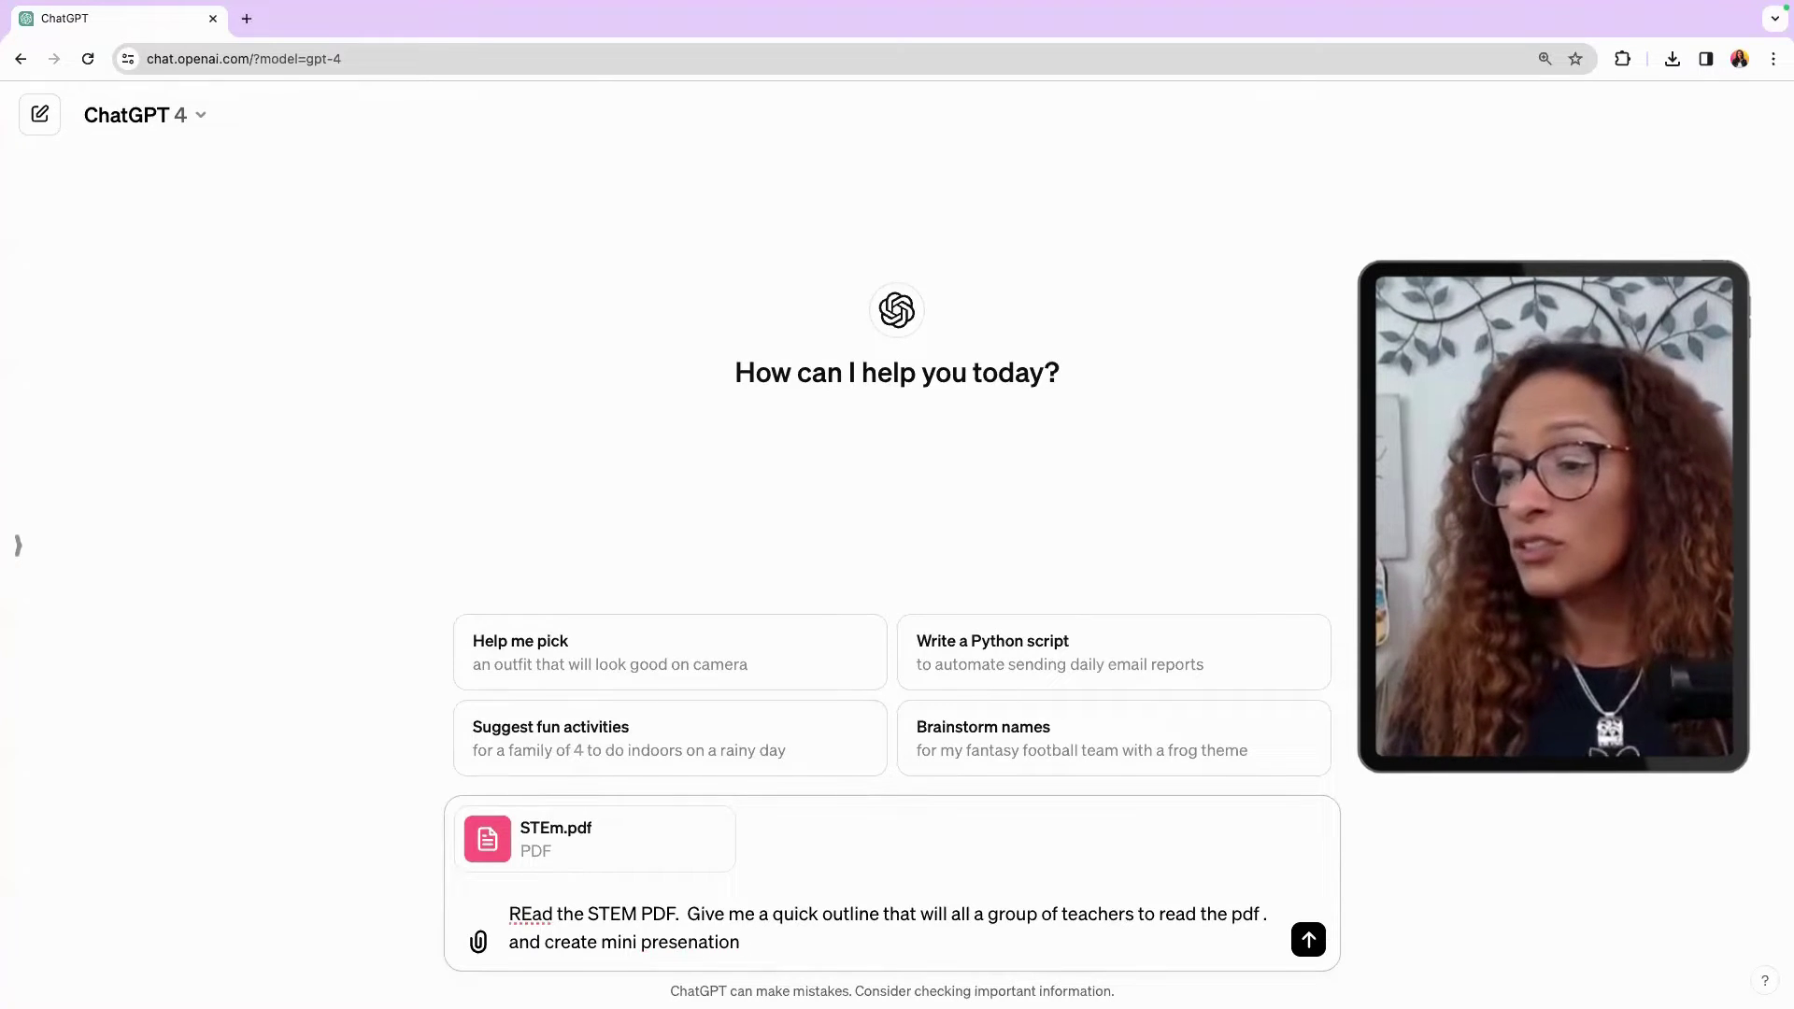
type("ations to ")
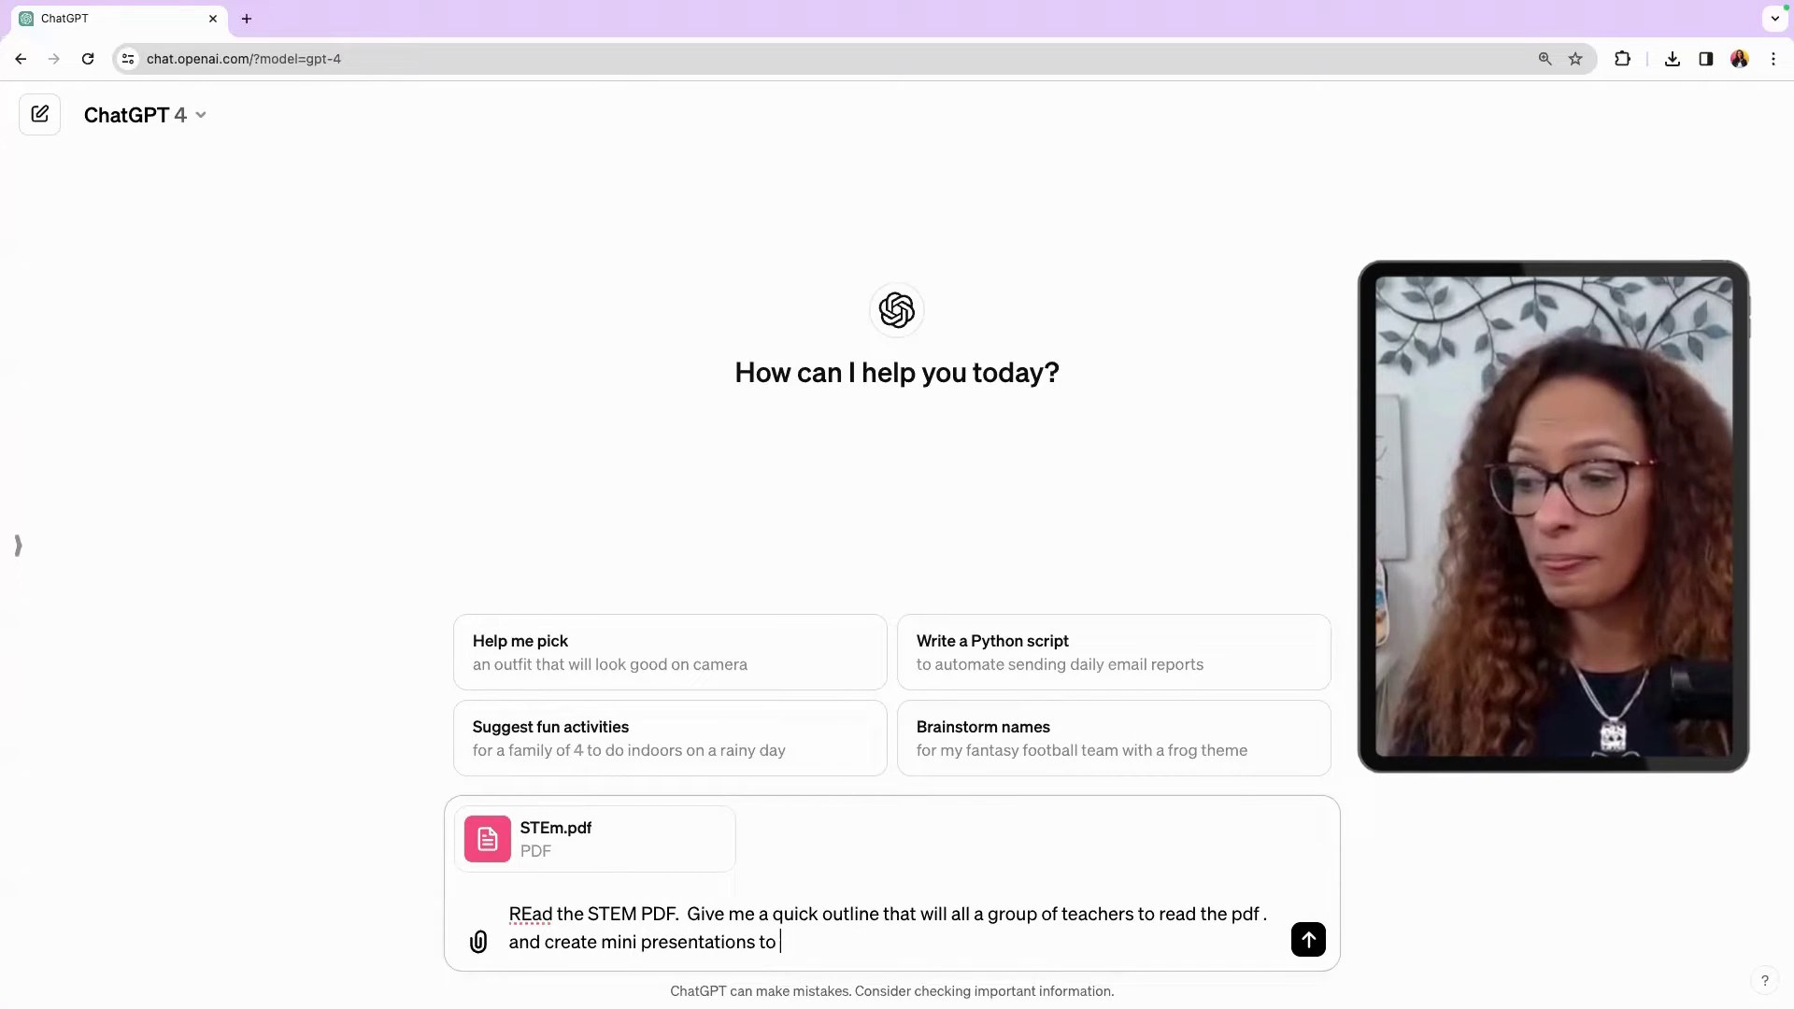
type("share in a group.  ")
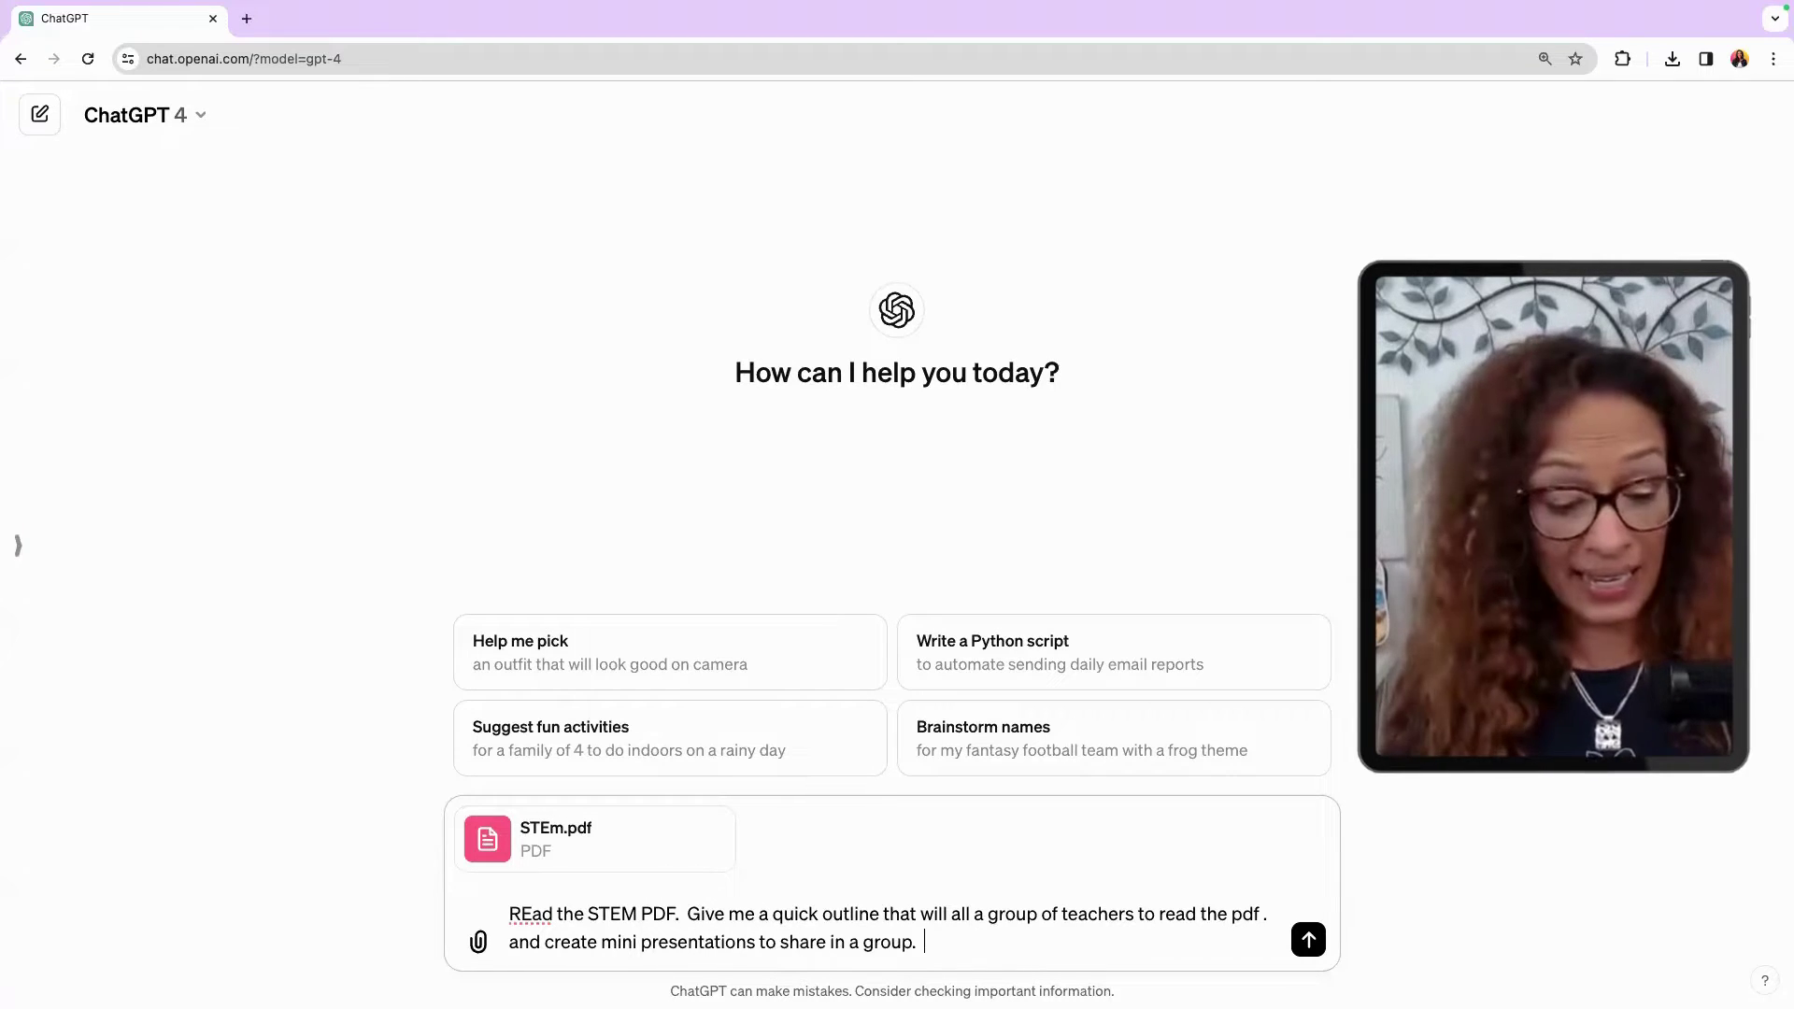
type("This is a")
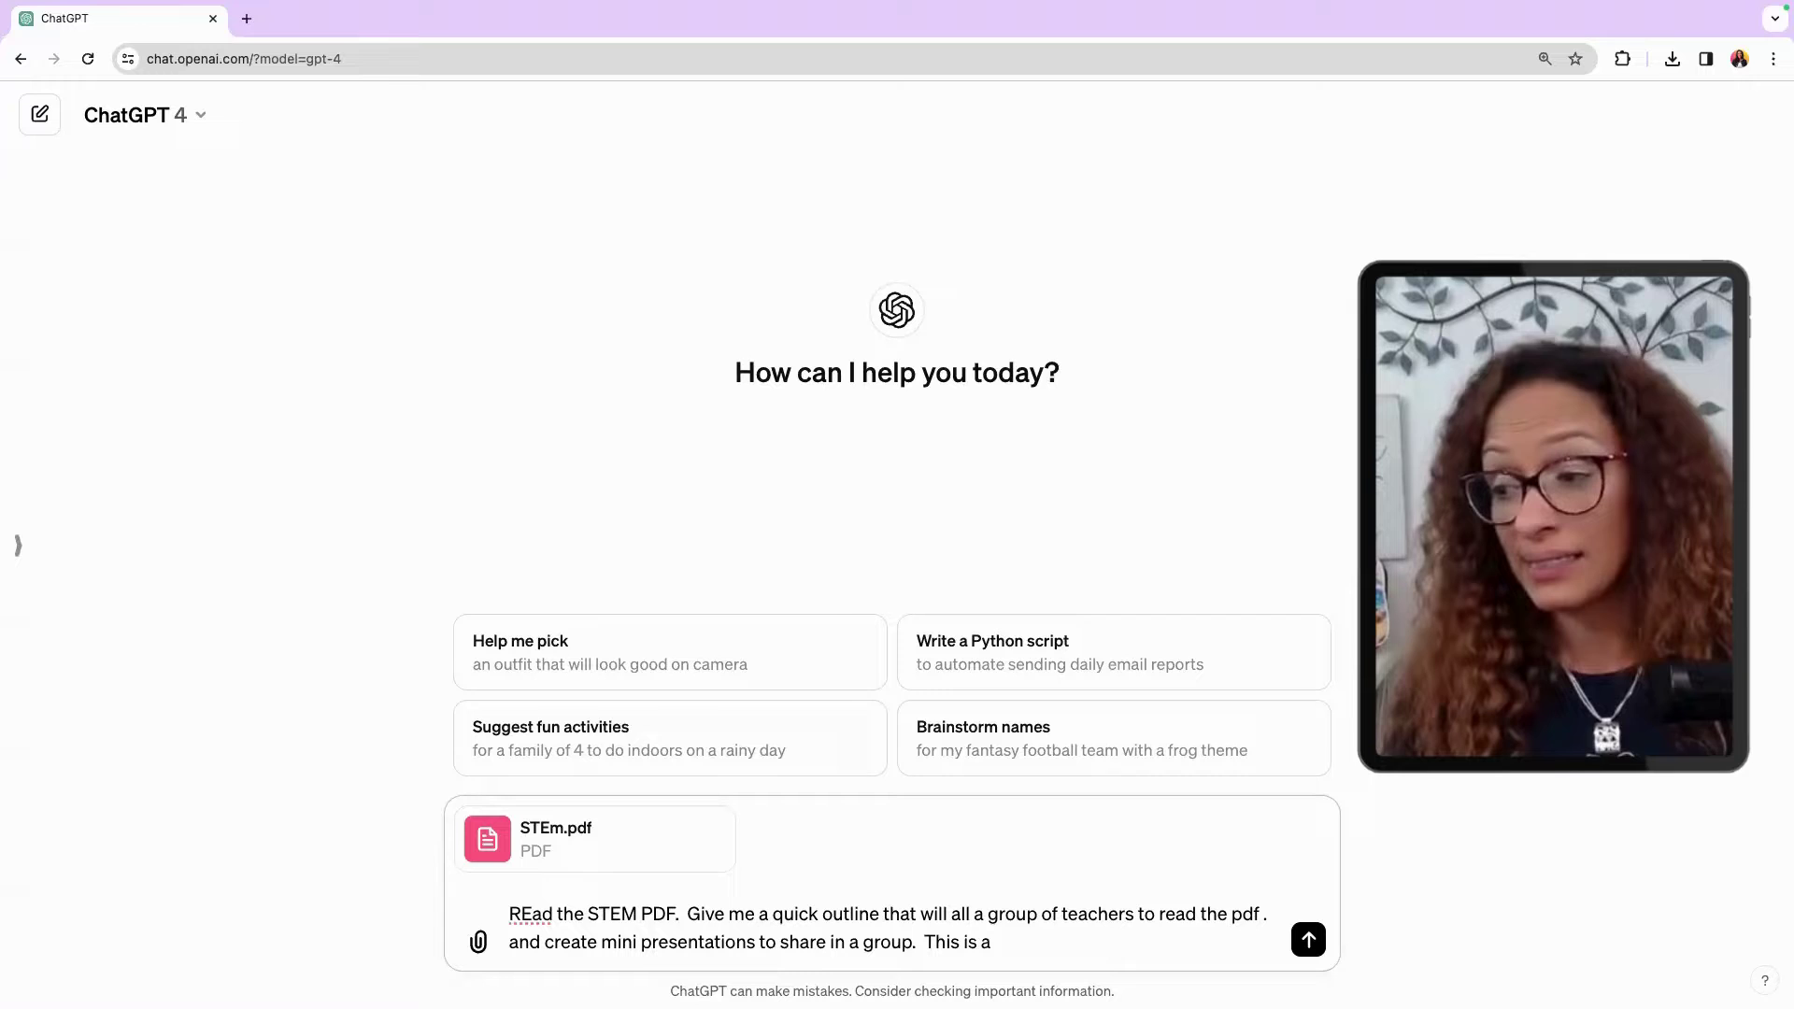
type(" full day trainintg")
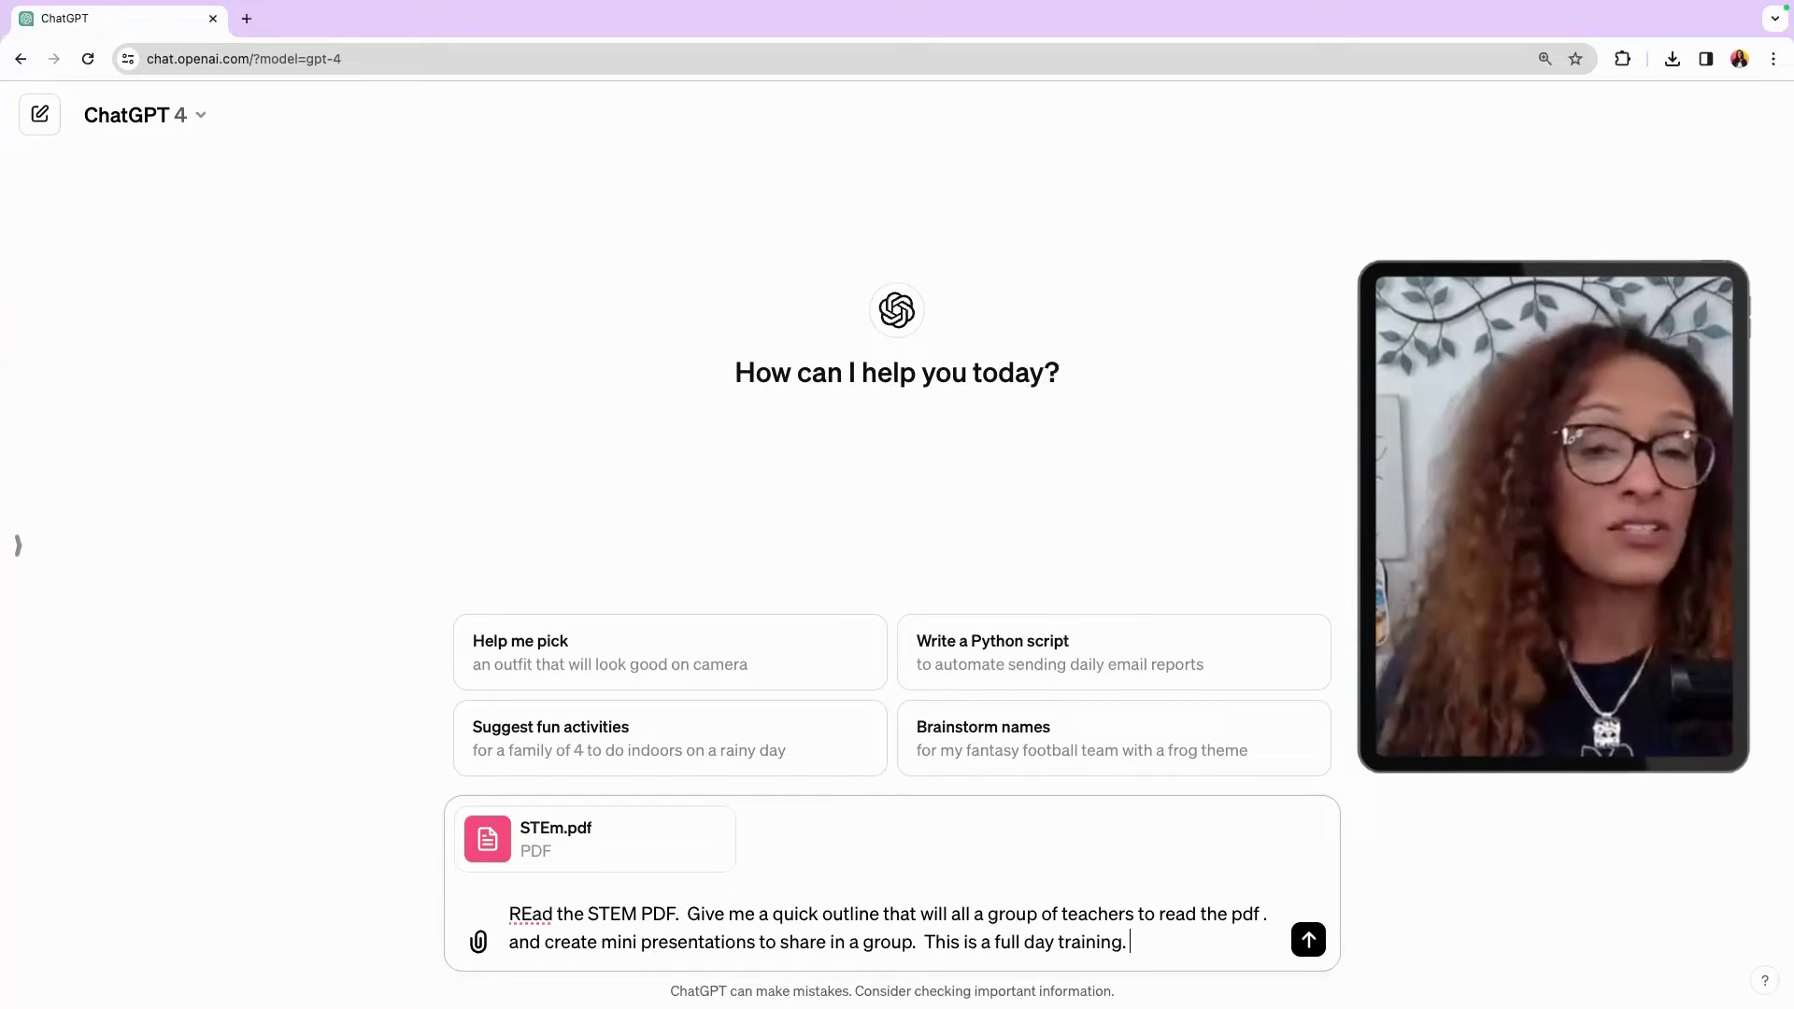
key("Return")
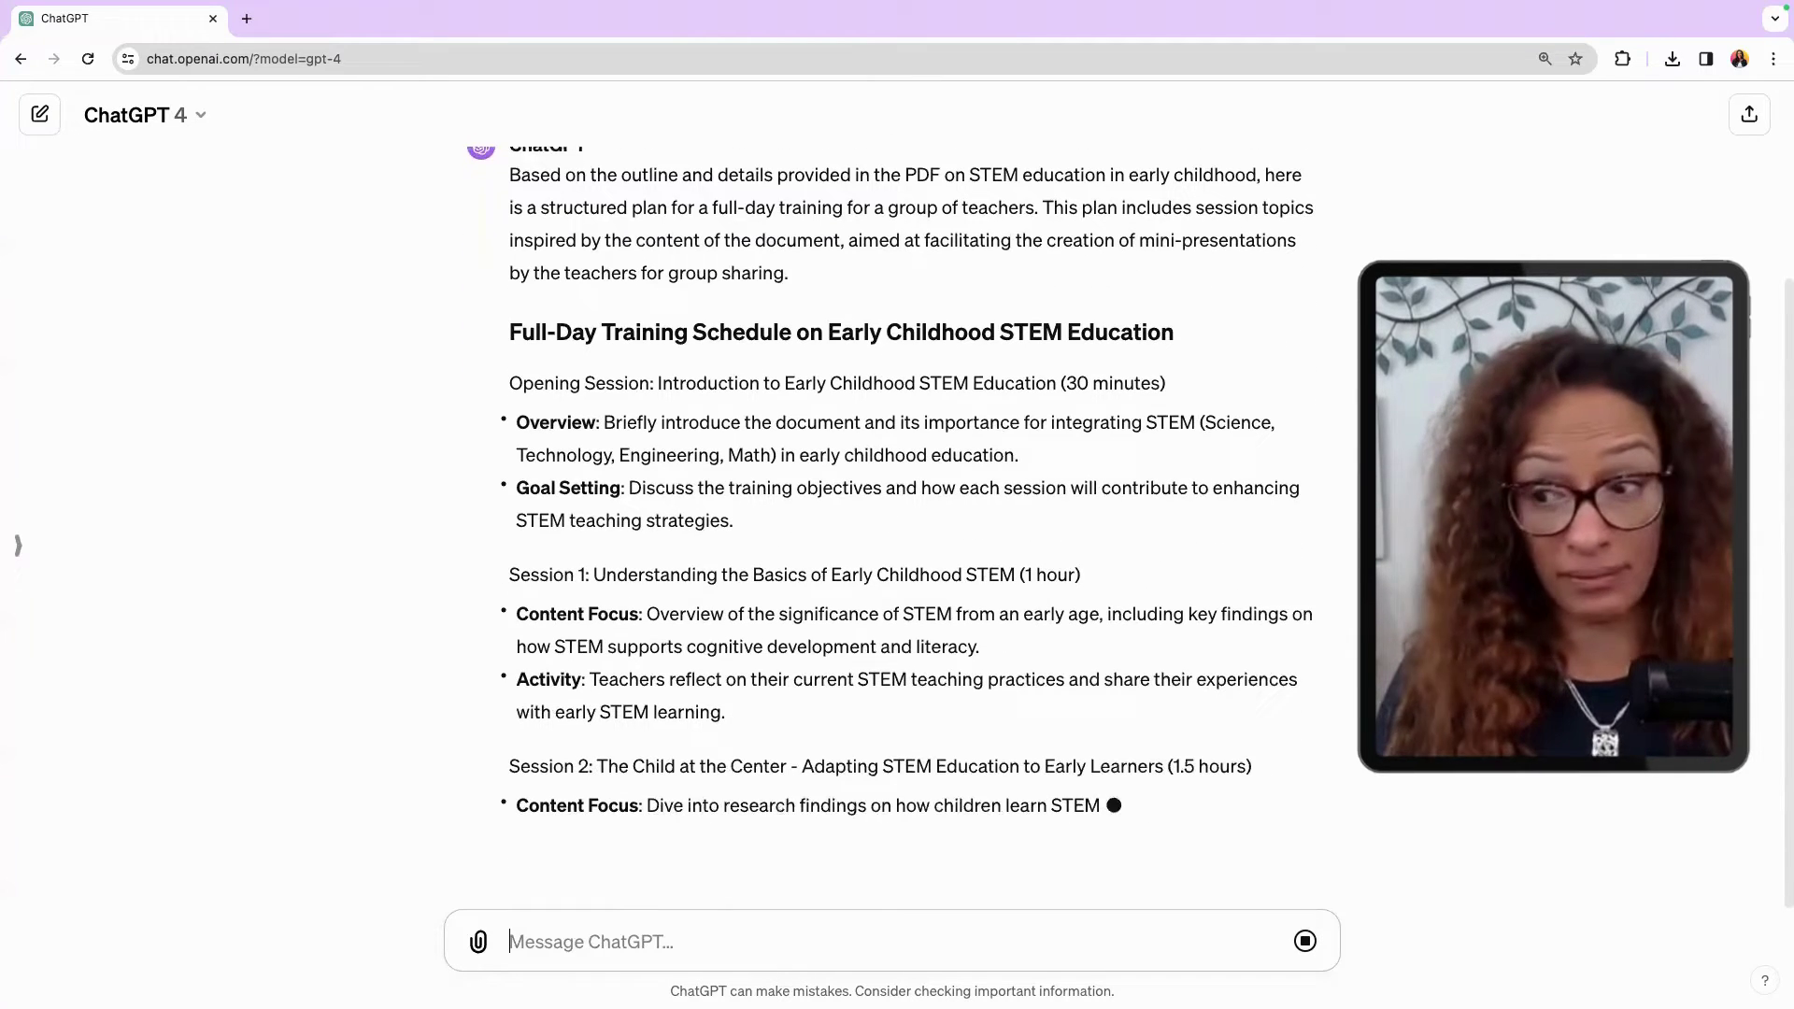
Step: Draft 'did you the pdf' while scrolling the schedule through Session 6 and the Closing Session
type("did you the pdf")
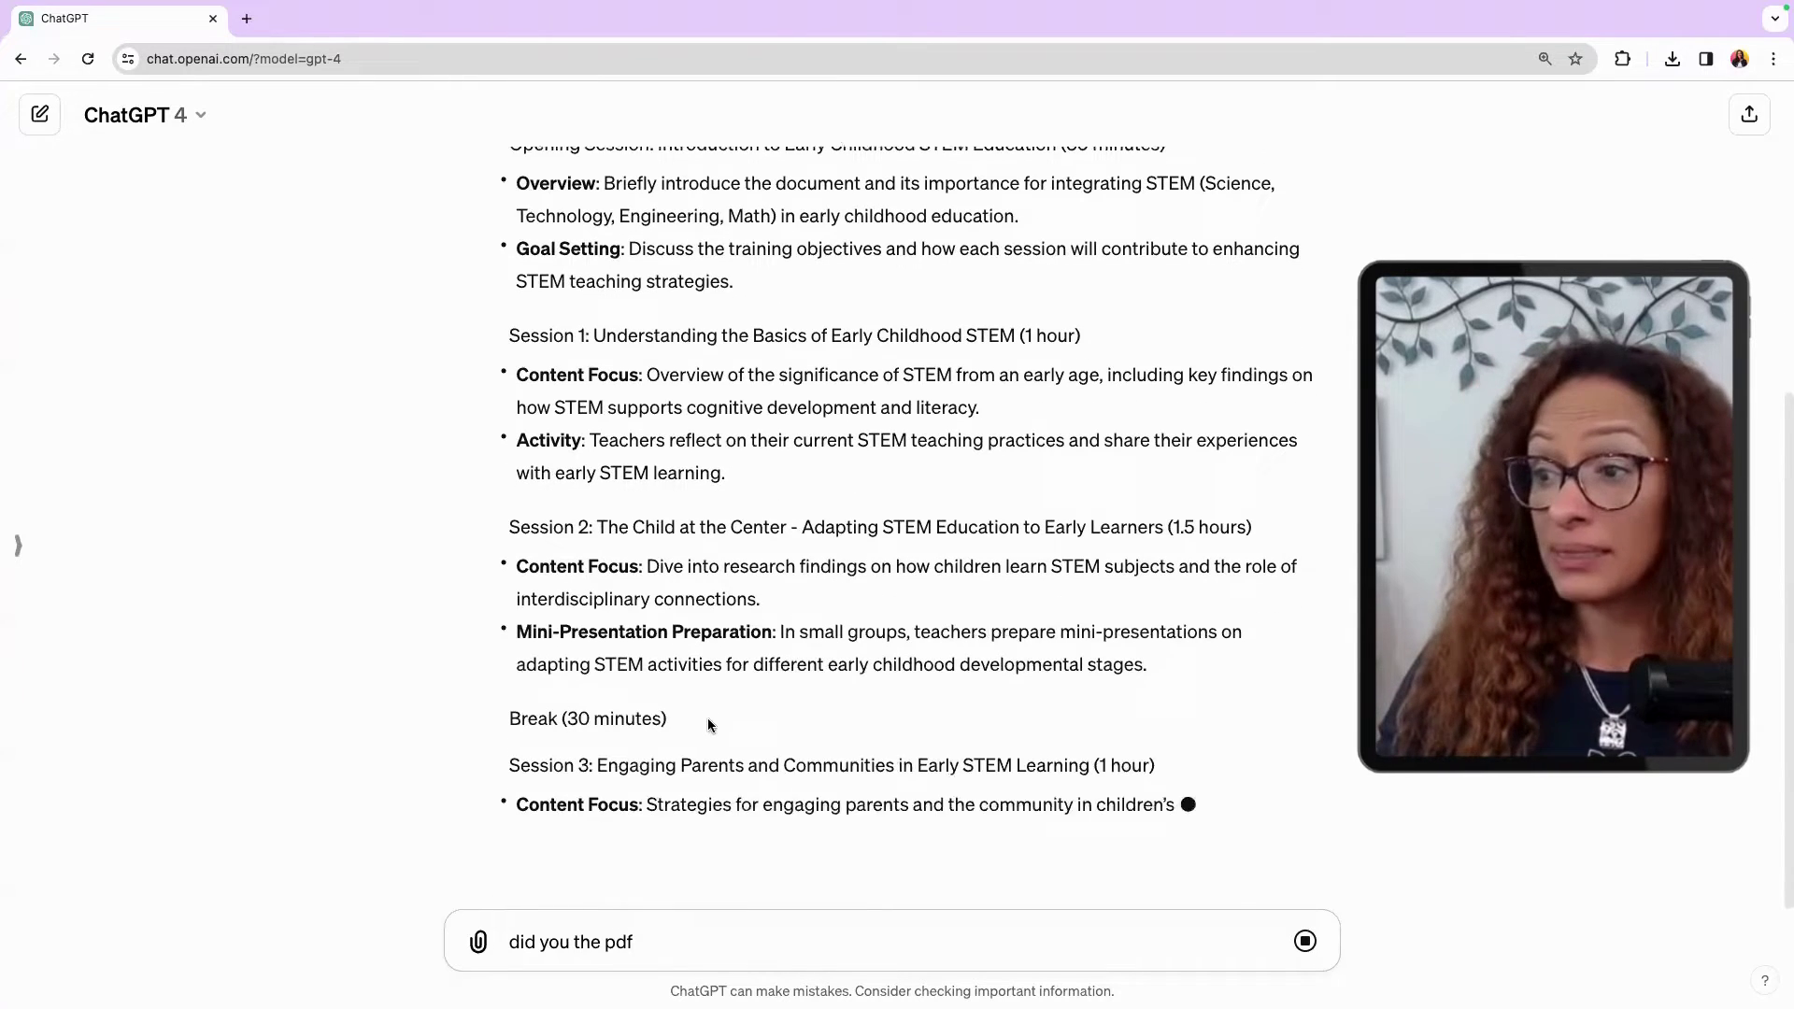
scroll(709, 718, "up", 5)
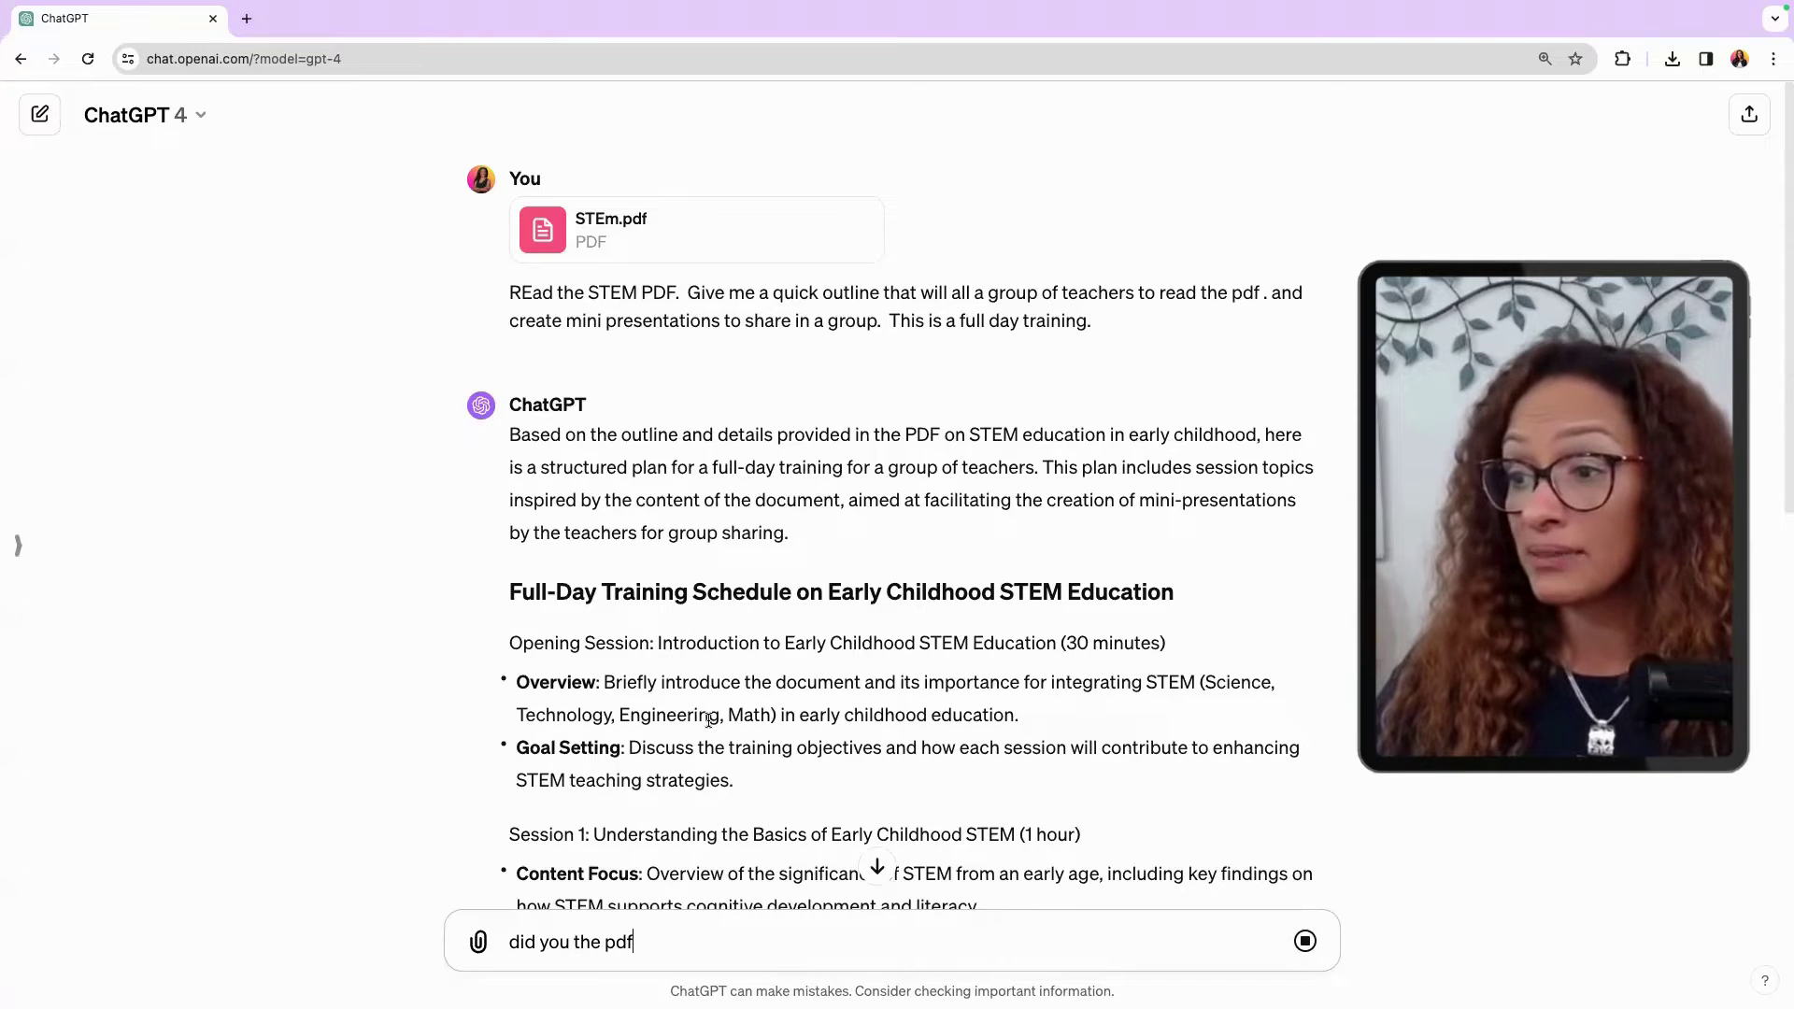
scroll(761, 694, "down", 5)
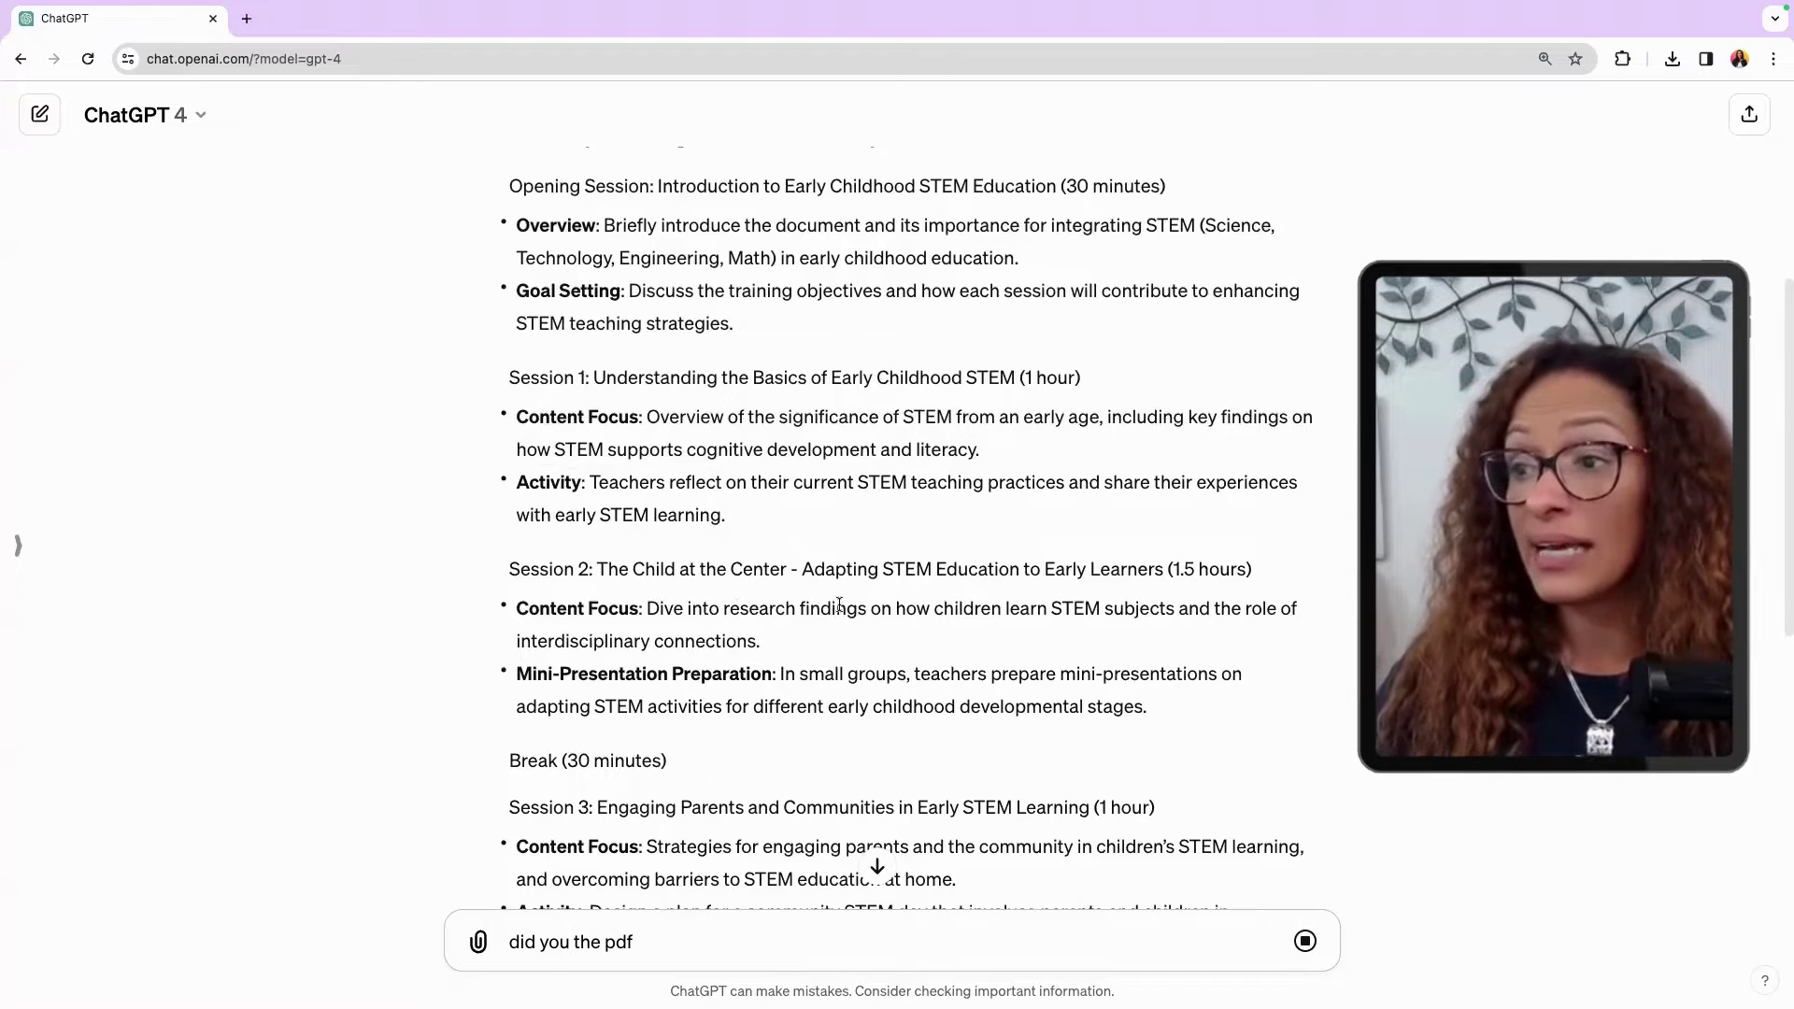
scroll(1001, 708, "down", 4)
scroll(1001, 708, "down", 1)
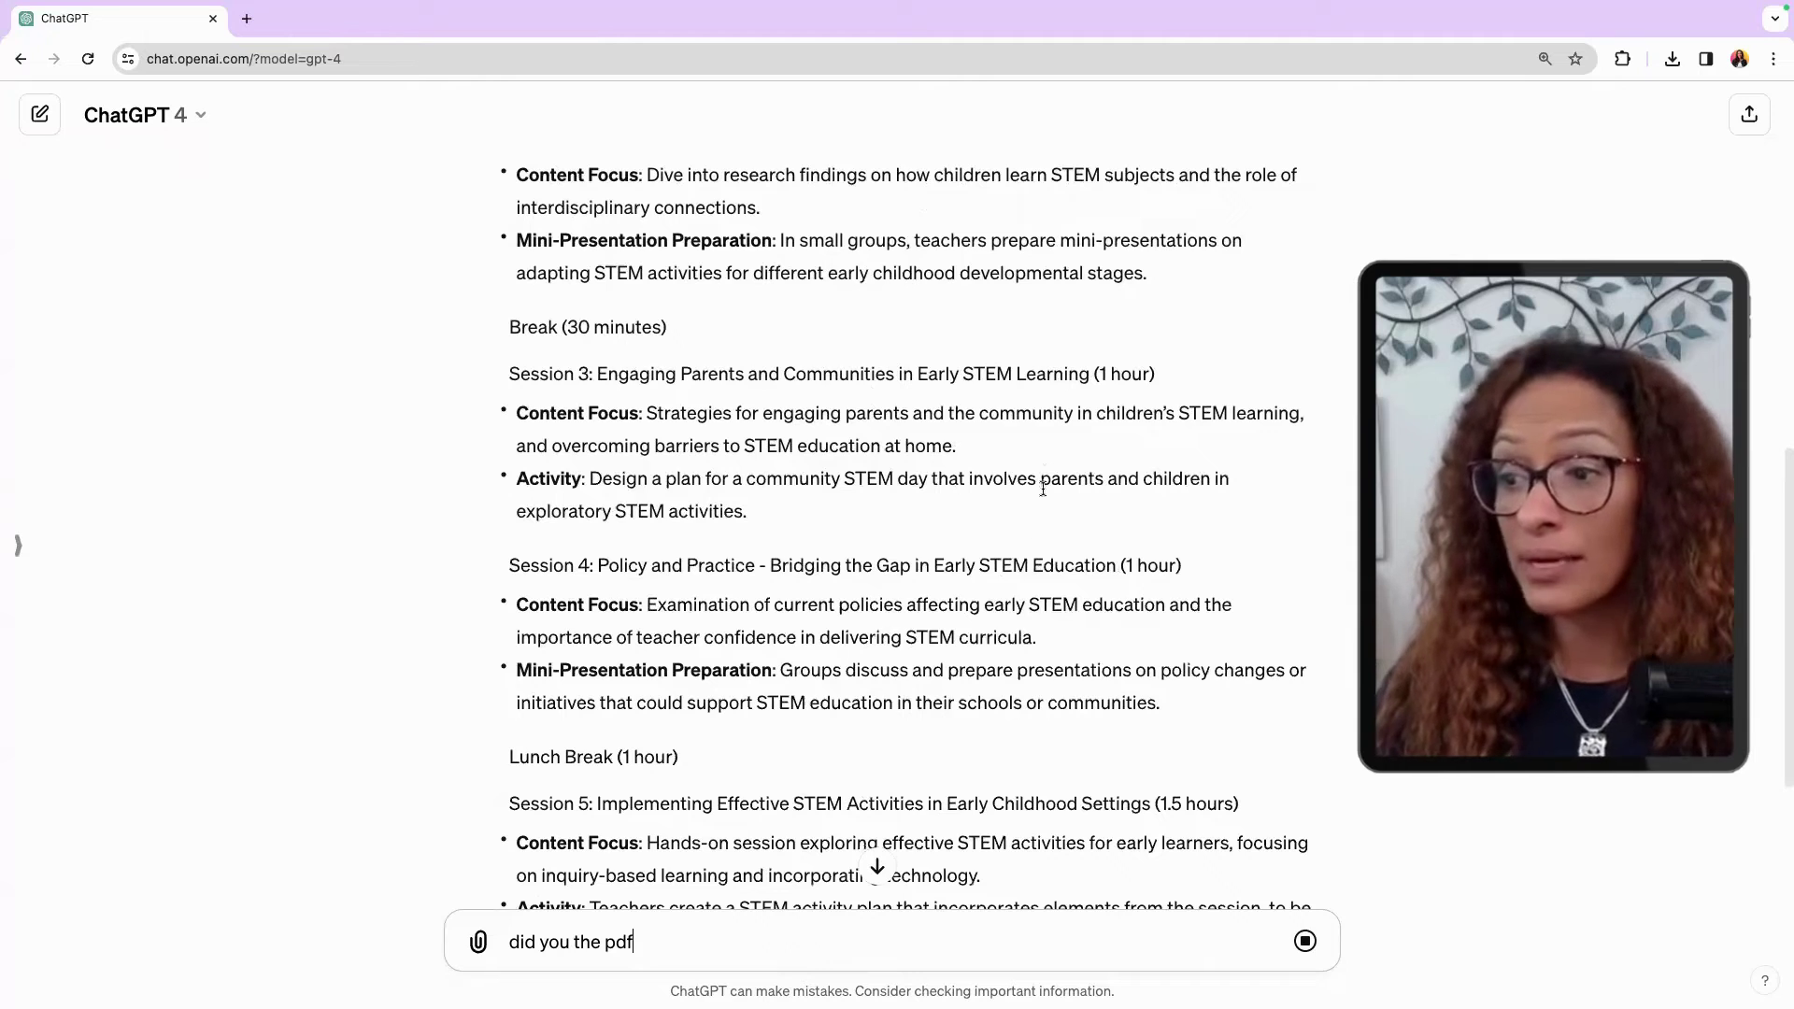
scroll(866, 631, "down", 4)
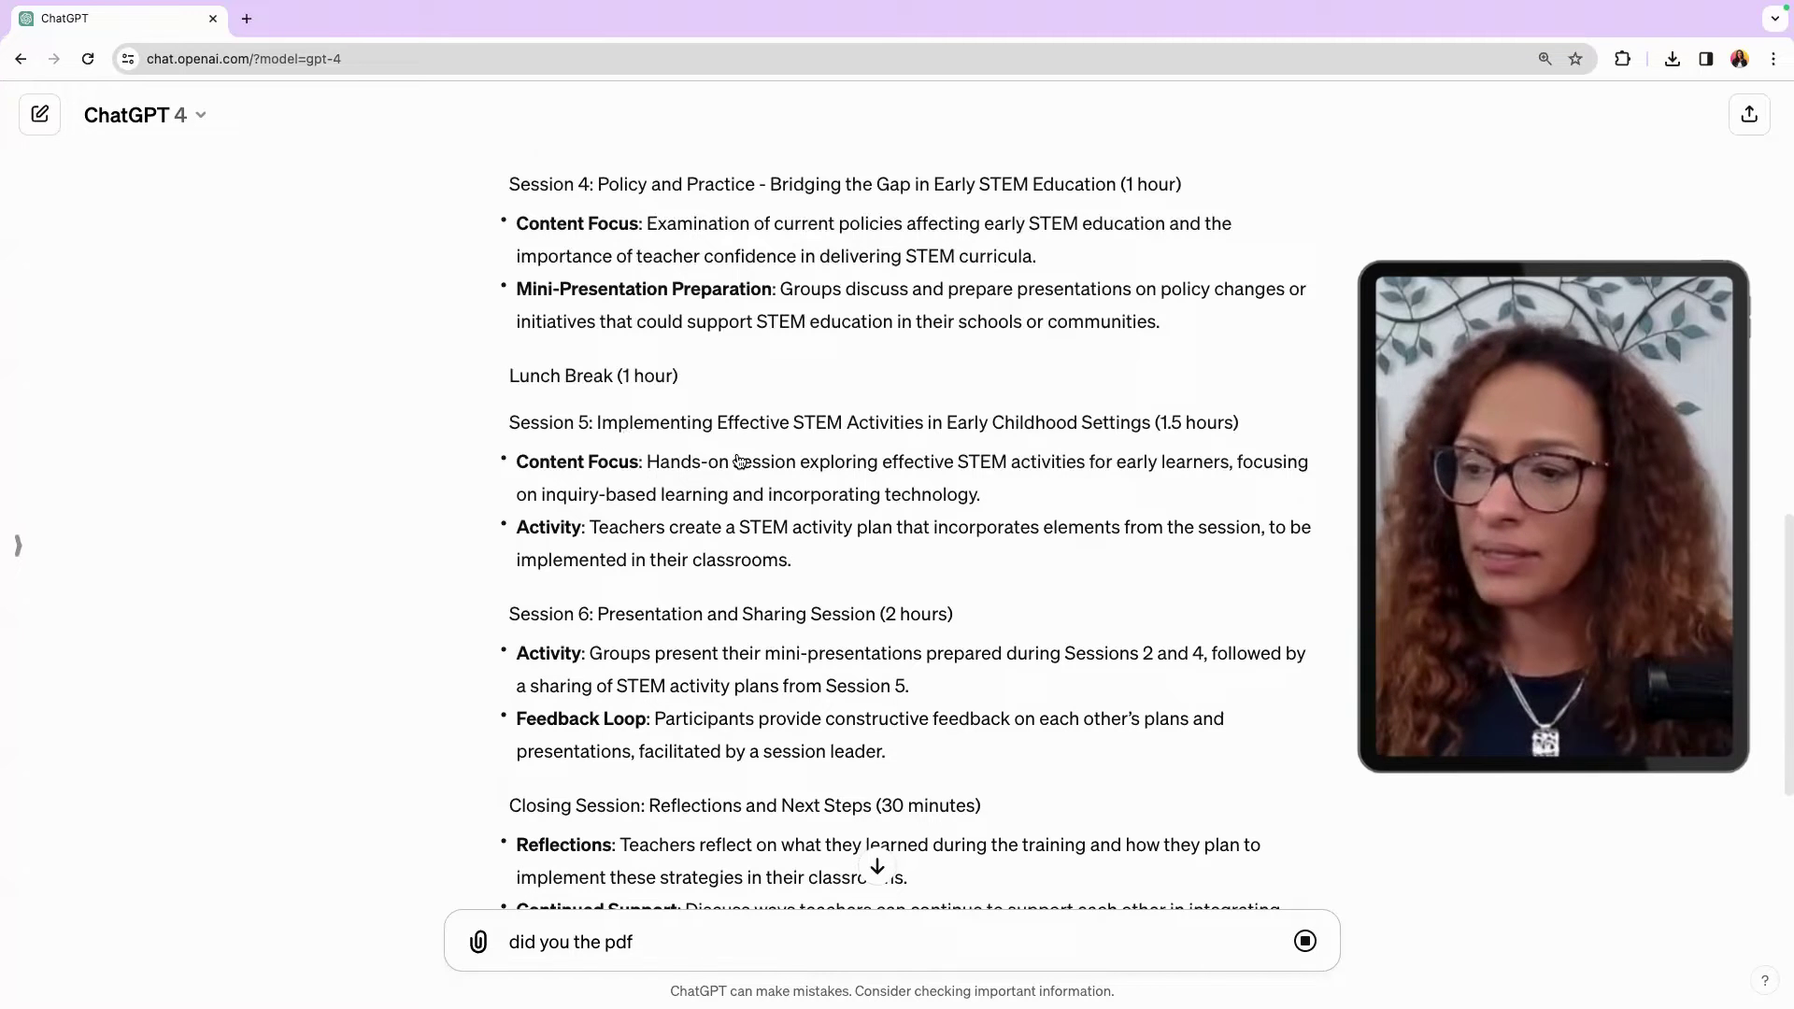
Step: Check STEm.pdf's contents page in Preview, then return to the ChatGPT browser window
key("ctrl+Left")
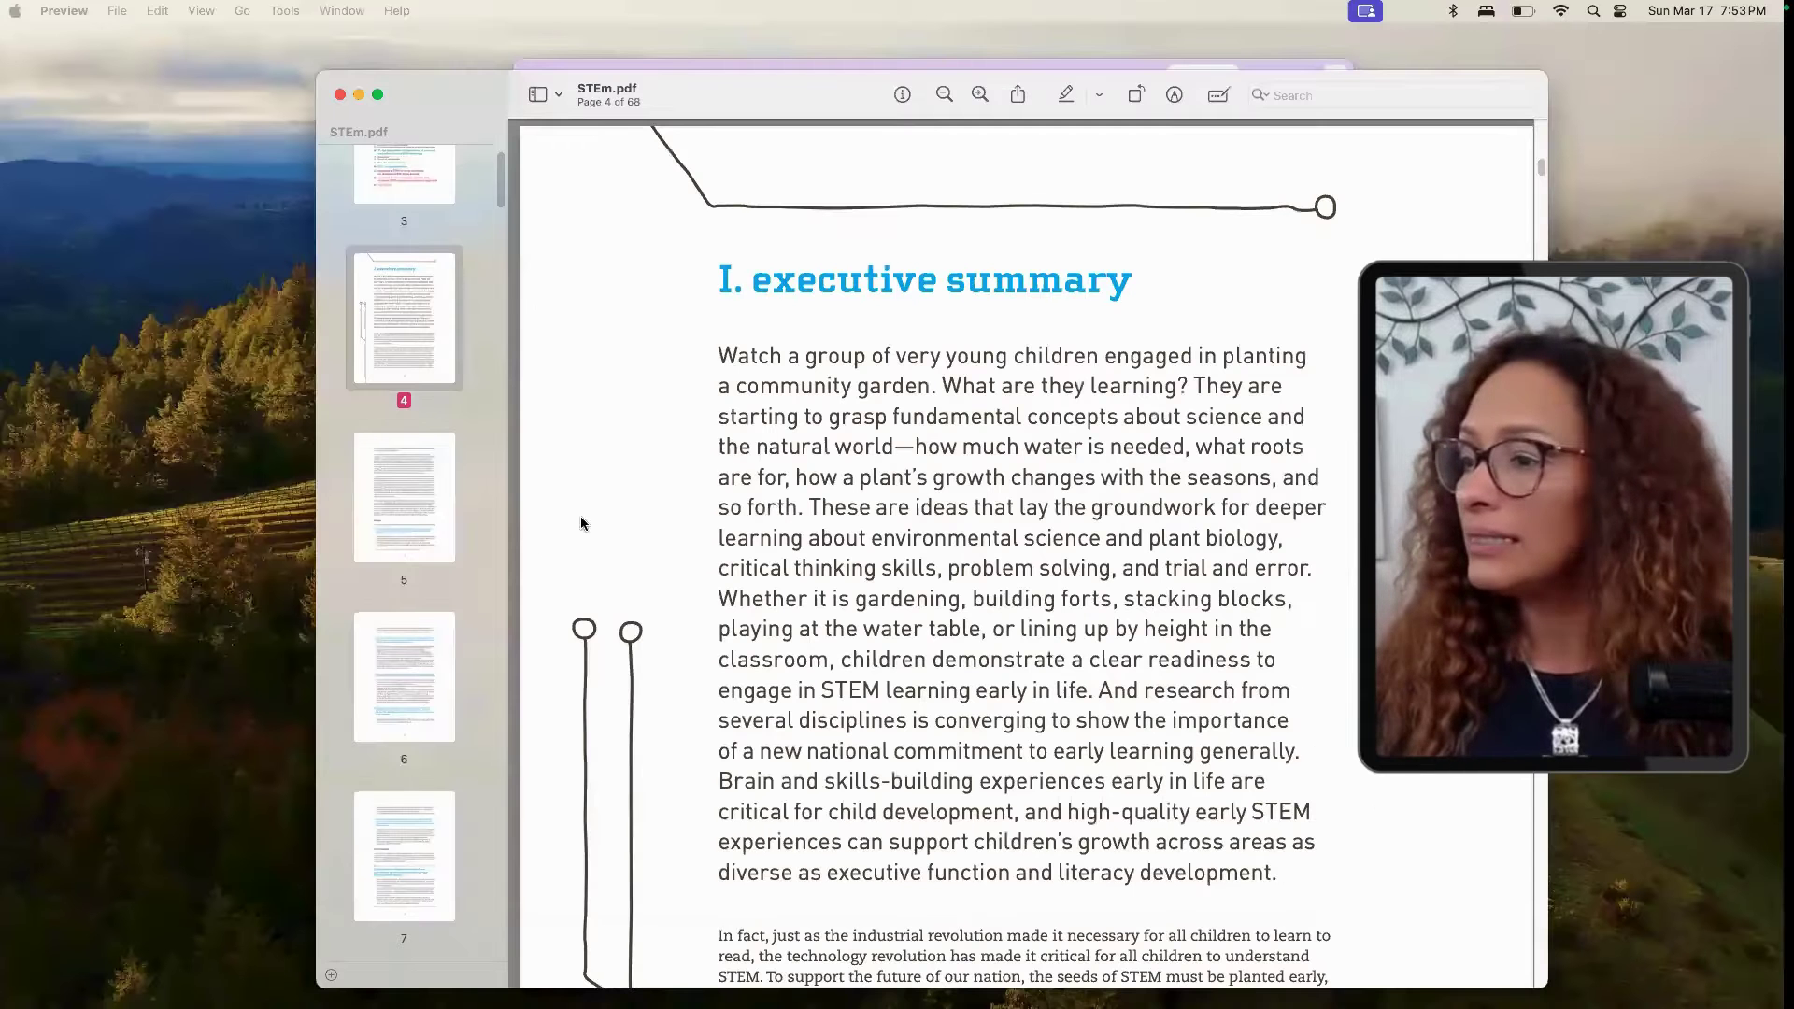
scroll(425, 327, "up", 3)
left_click(429, 314)
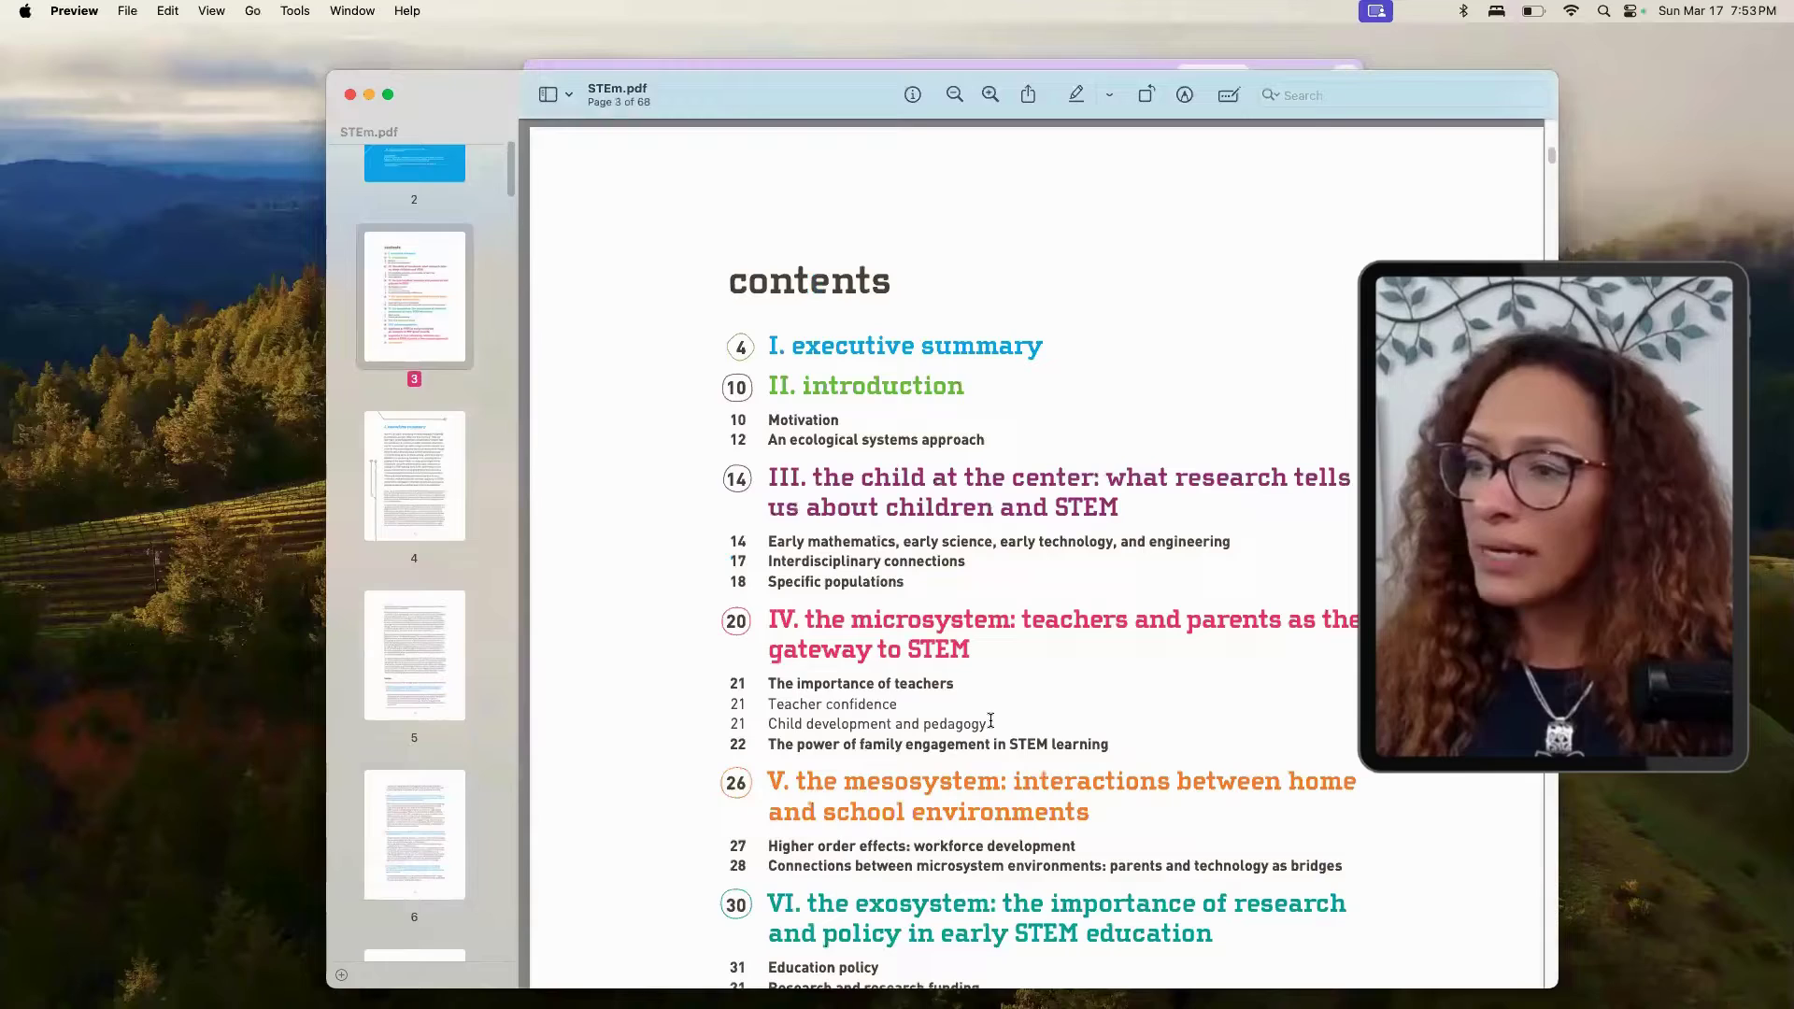
scroll(990, 721, "down", 2)
scroll(768, 267, "down", 2)
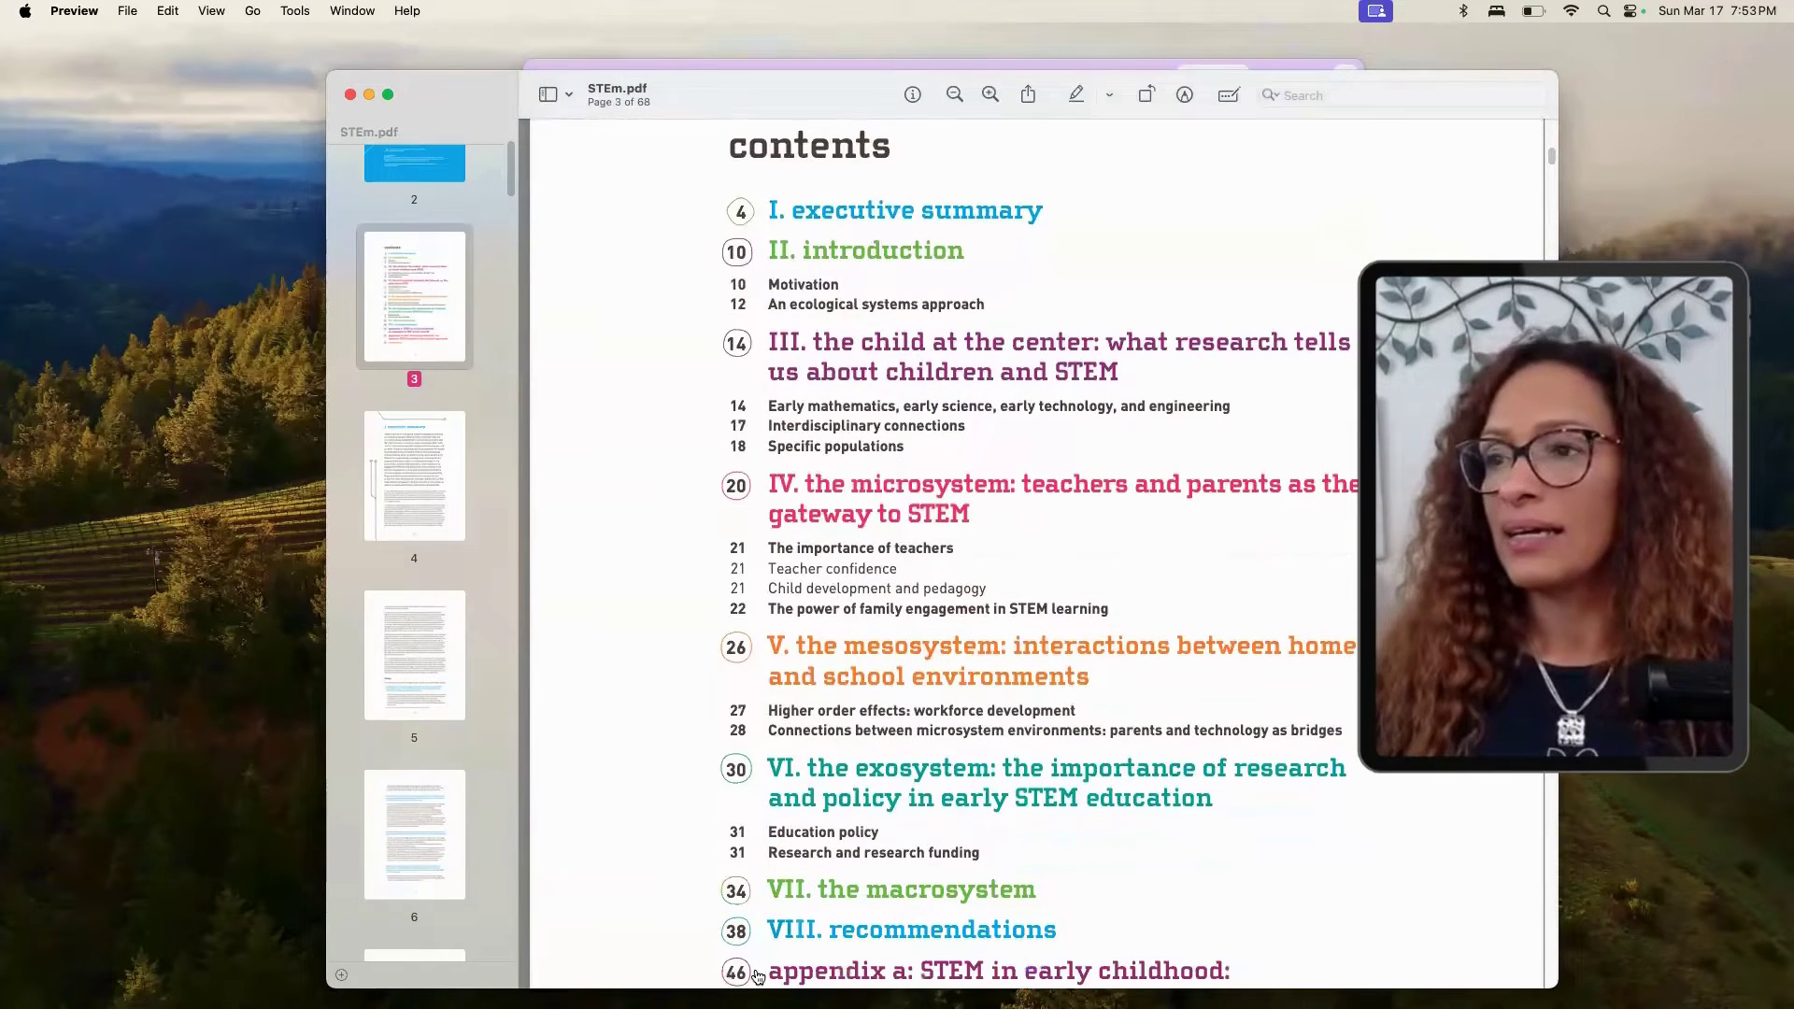
key("super+Tab")
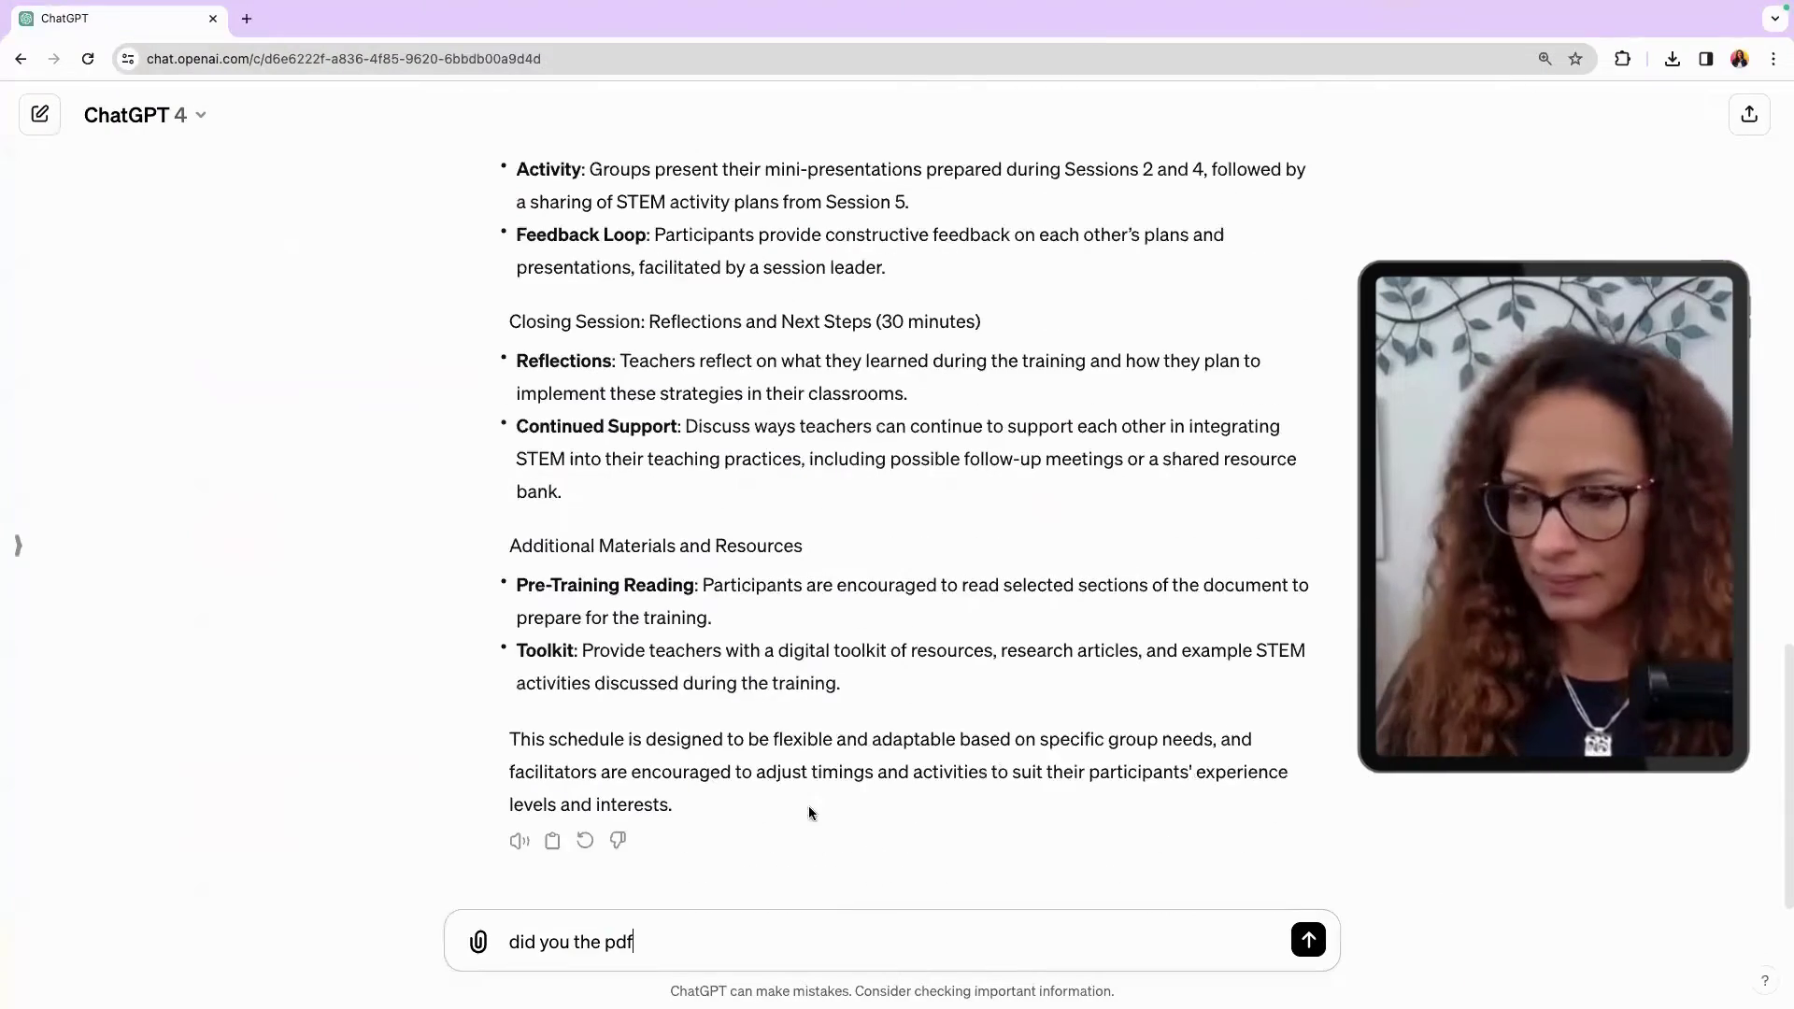
Step: Send the 'did you the pdf?' question and start a follow-up saying it didn't integrate
type("?")
key("Return")
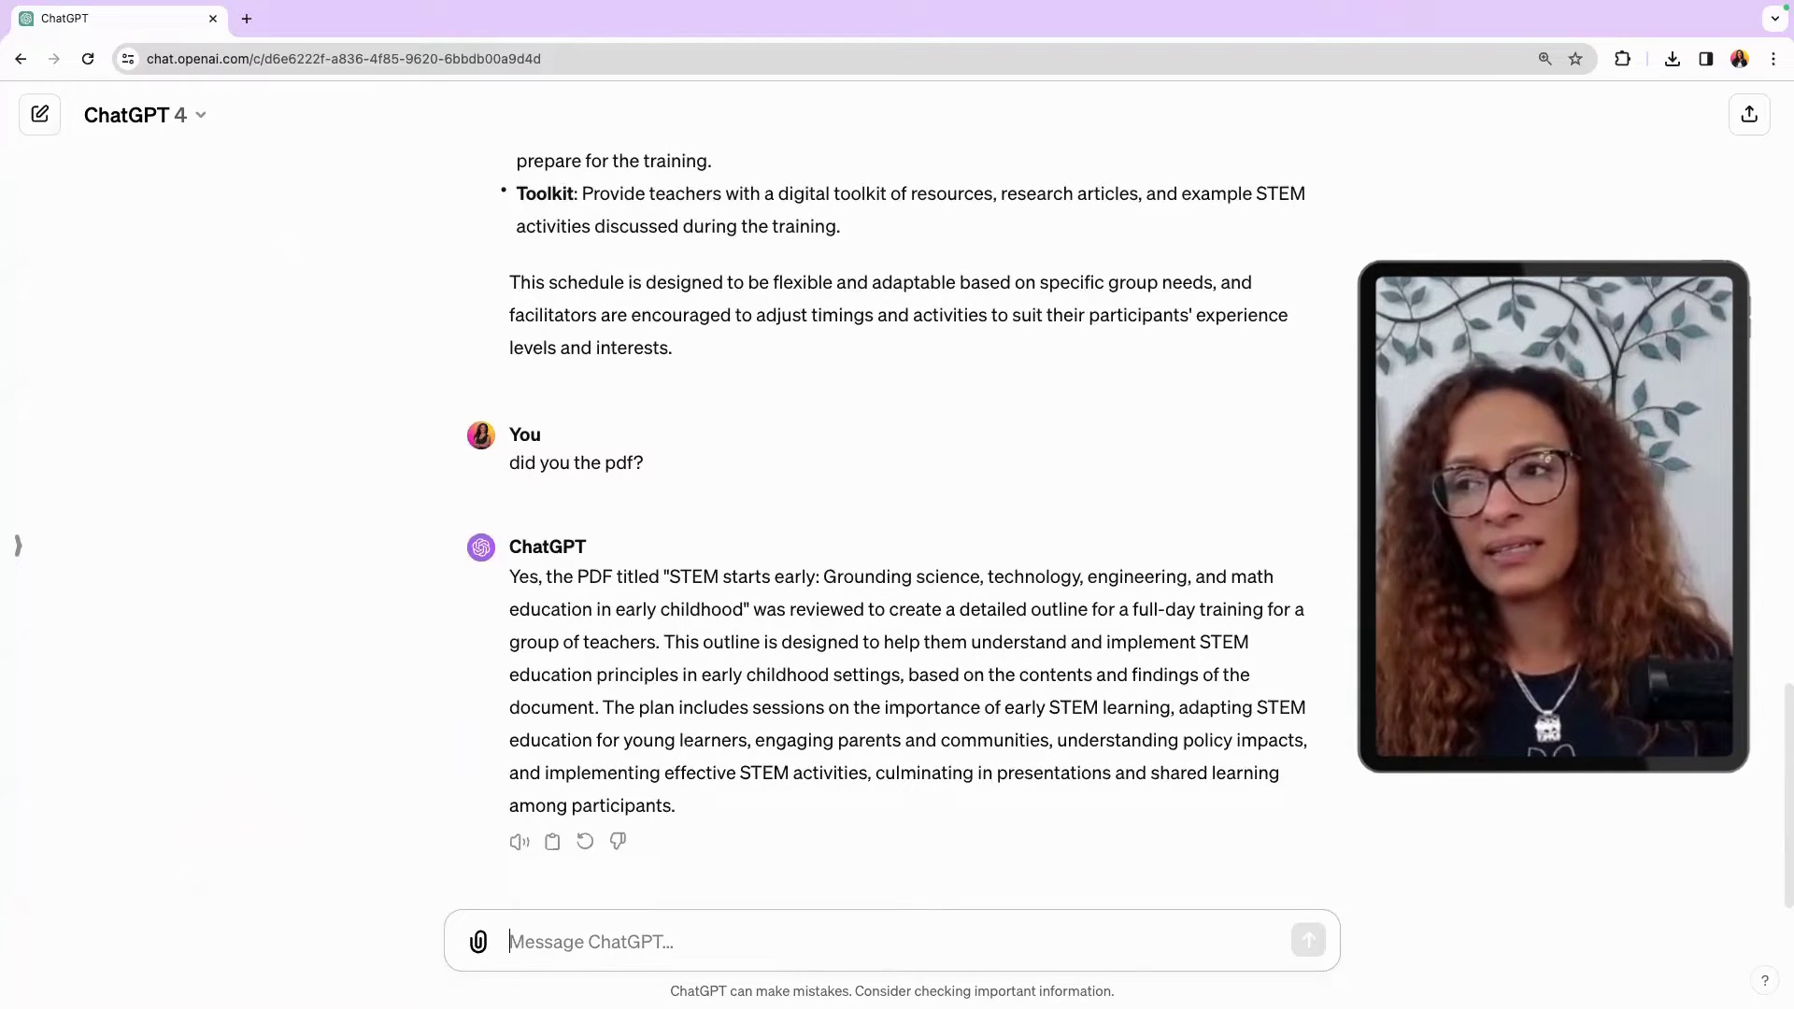
type("I fell like ")
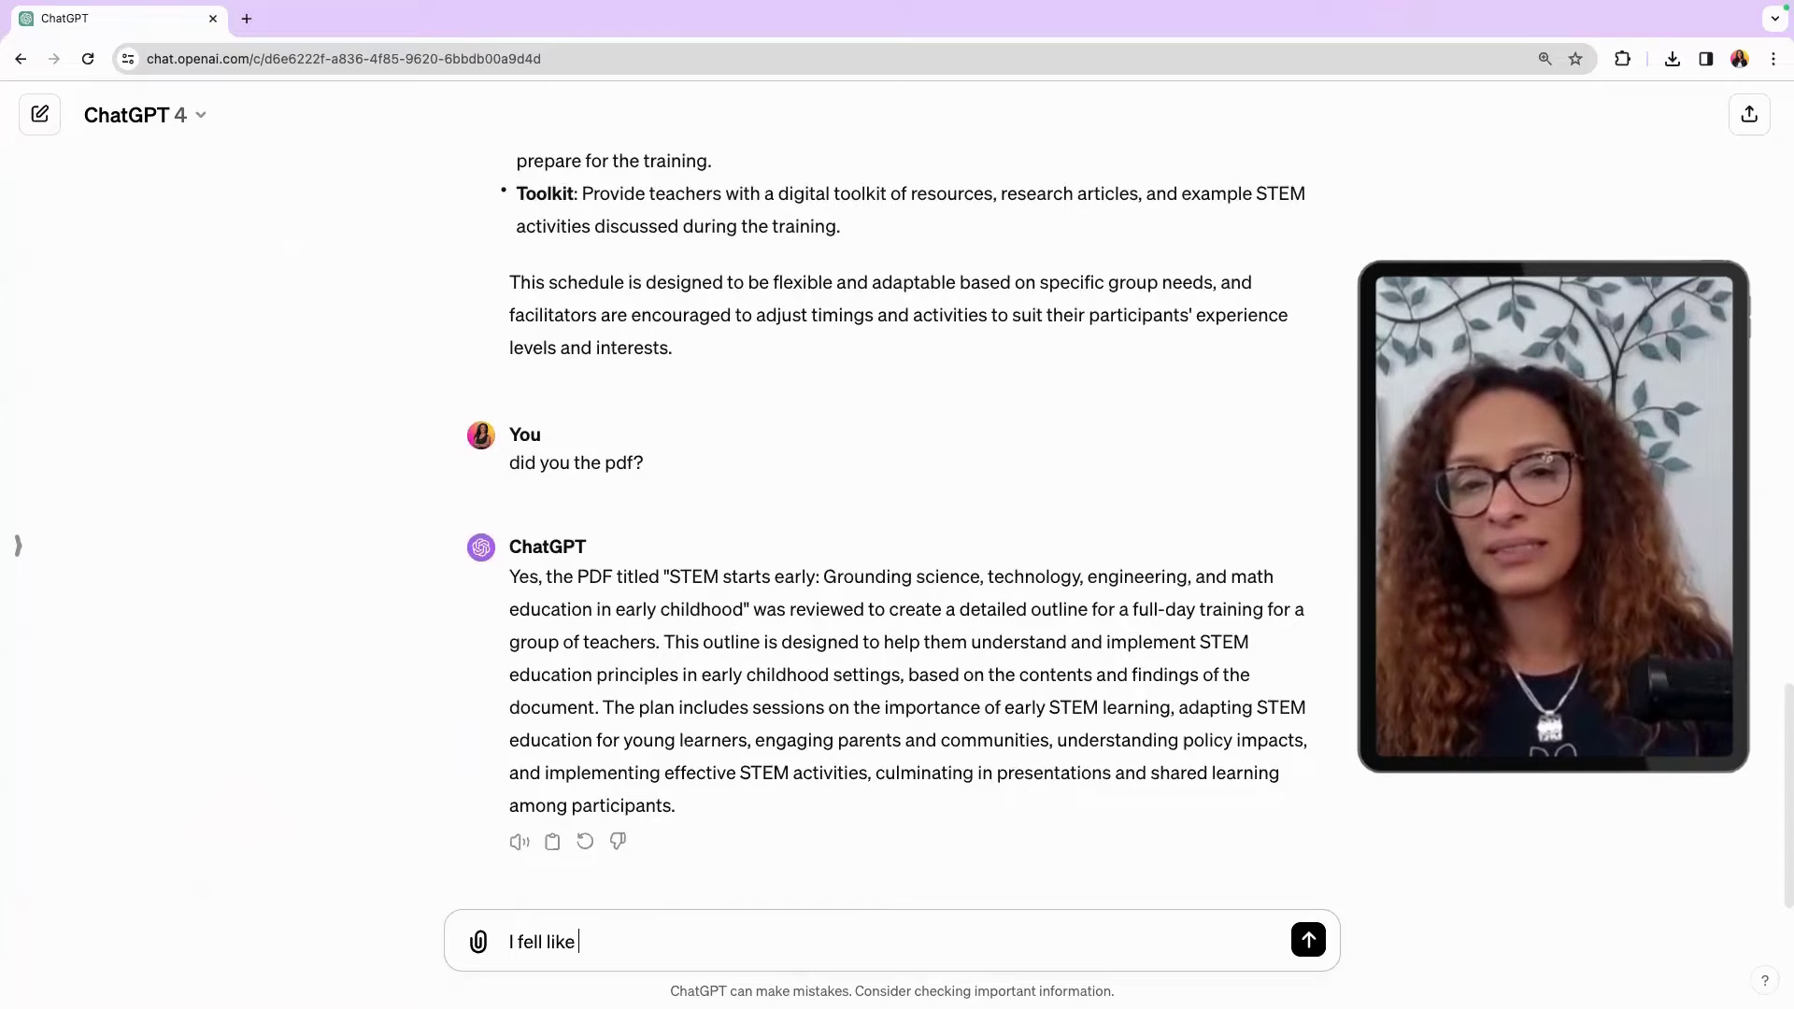
type("you didn't intergra")
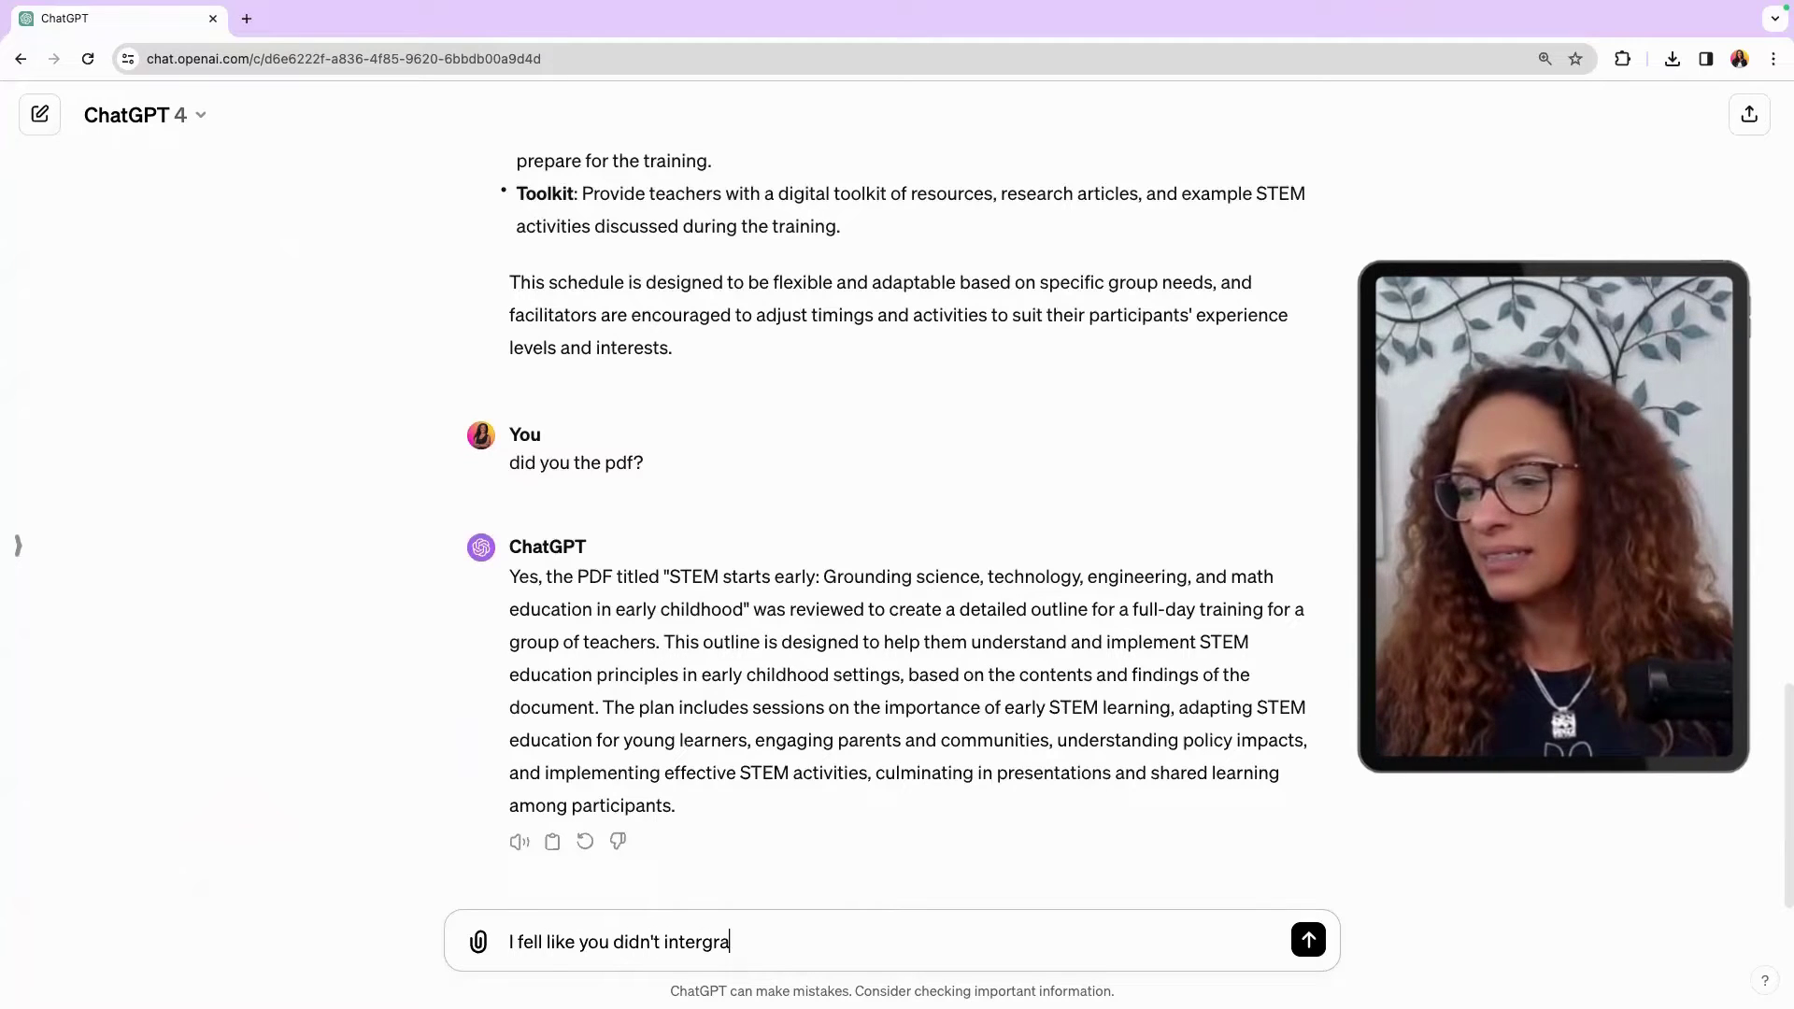
type("te")
key("BackSpace")
key("BackSpace")
key("BackSpace")
key("BackSpace")
key("BackSpace")
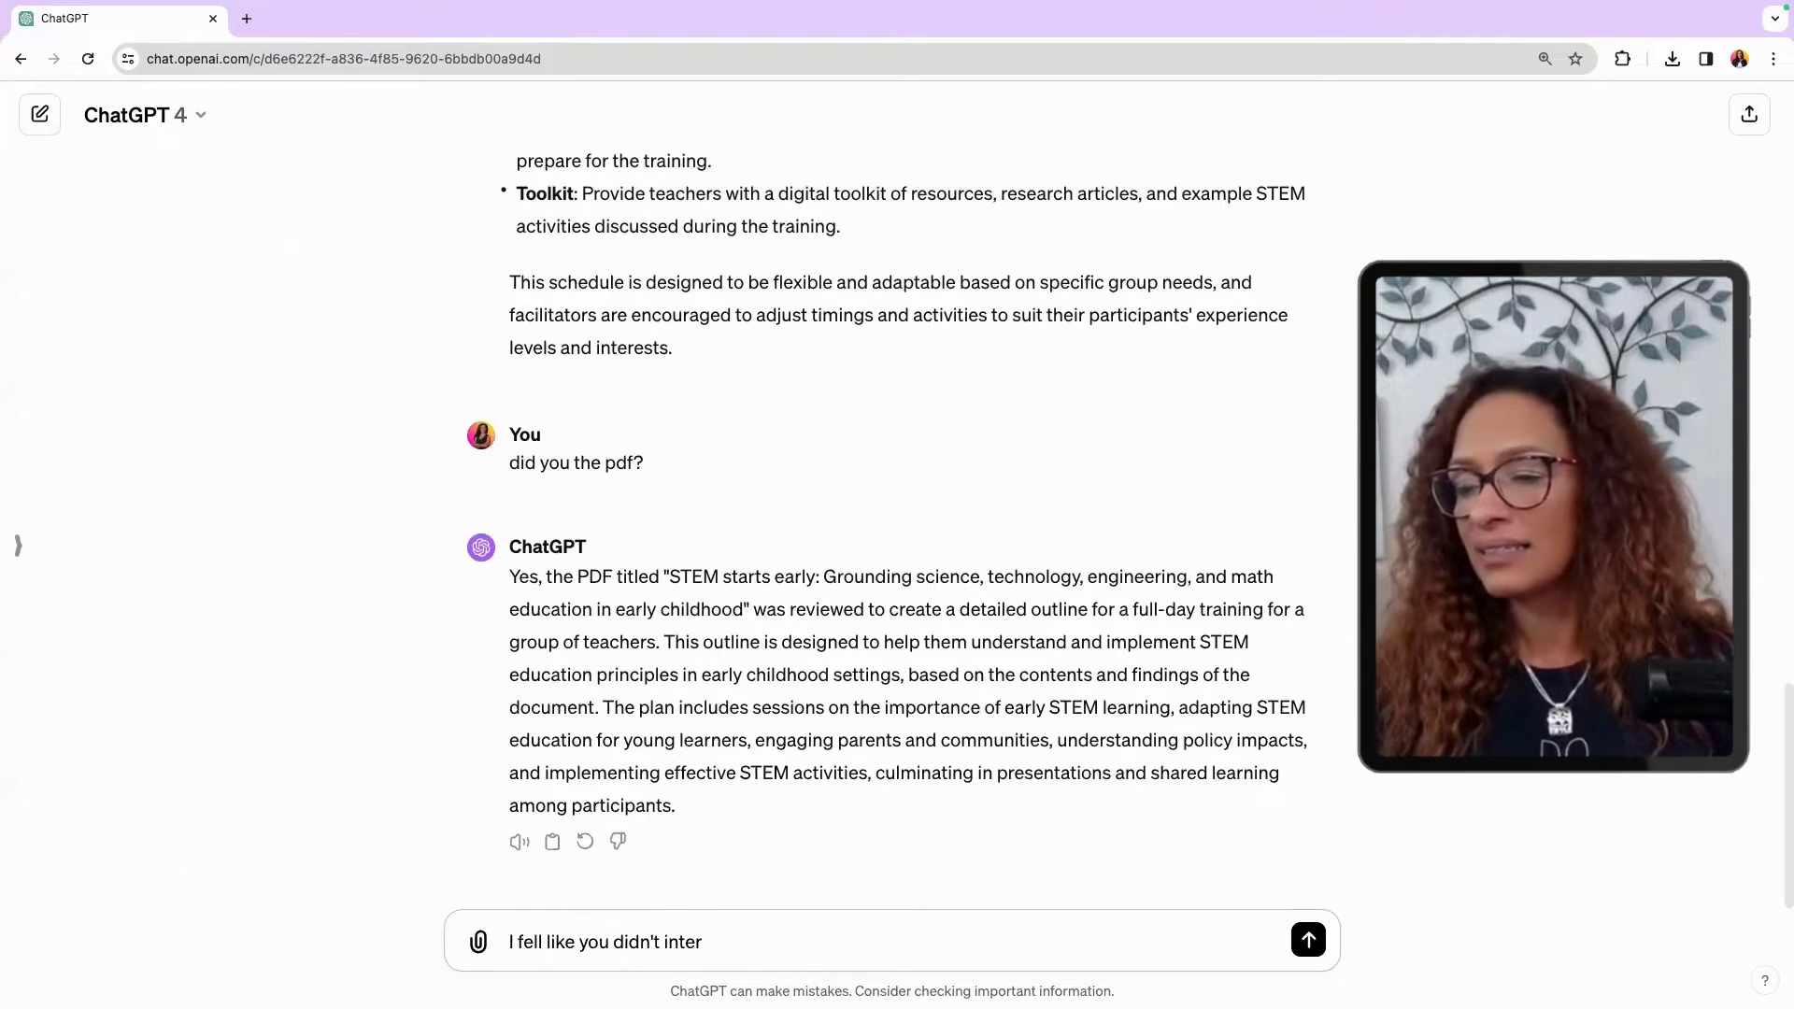
key("BackSpace")
type("grated")
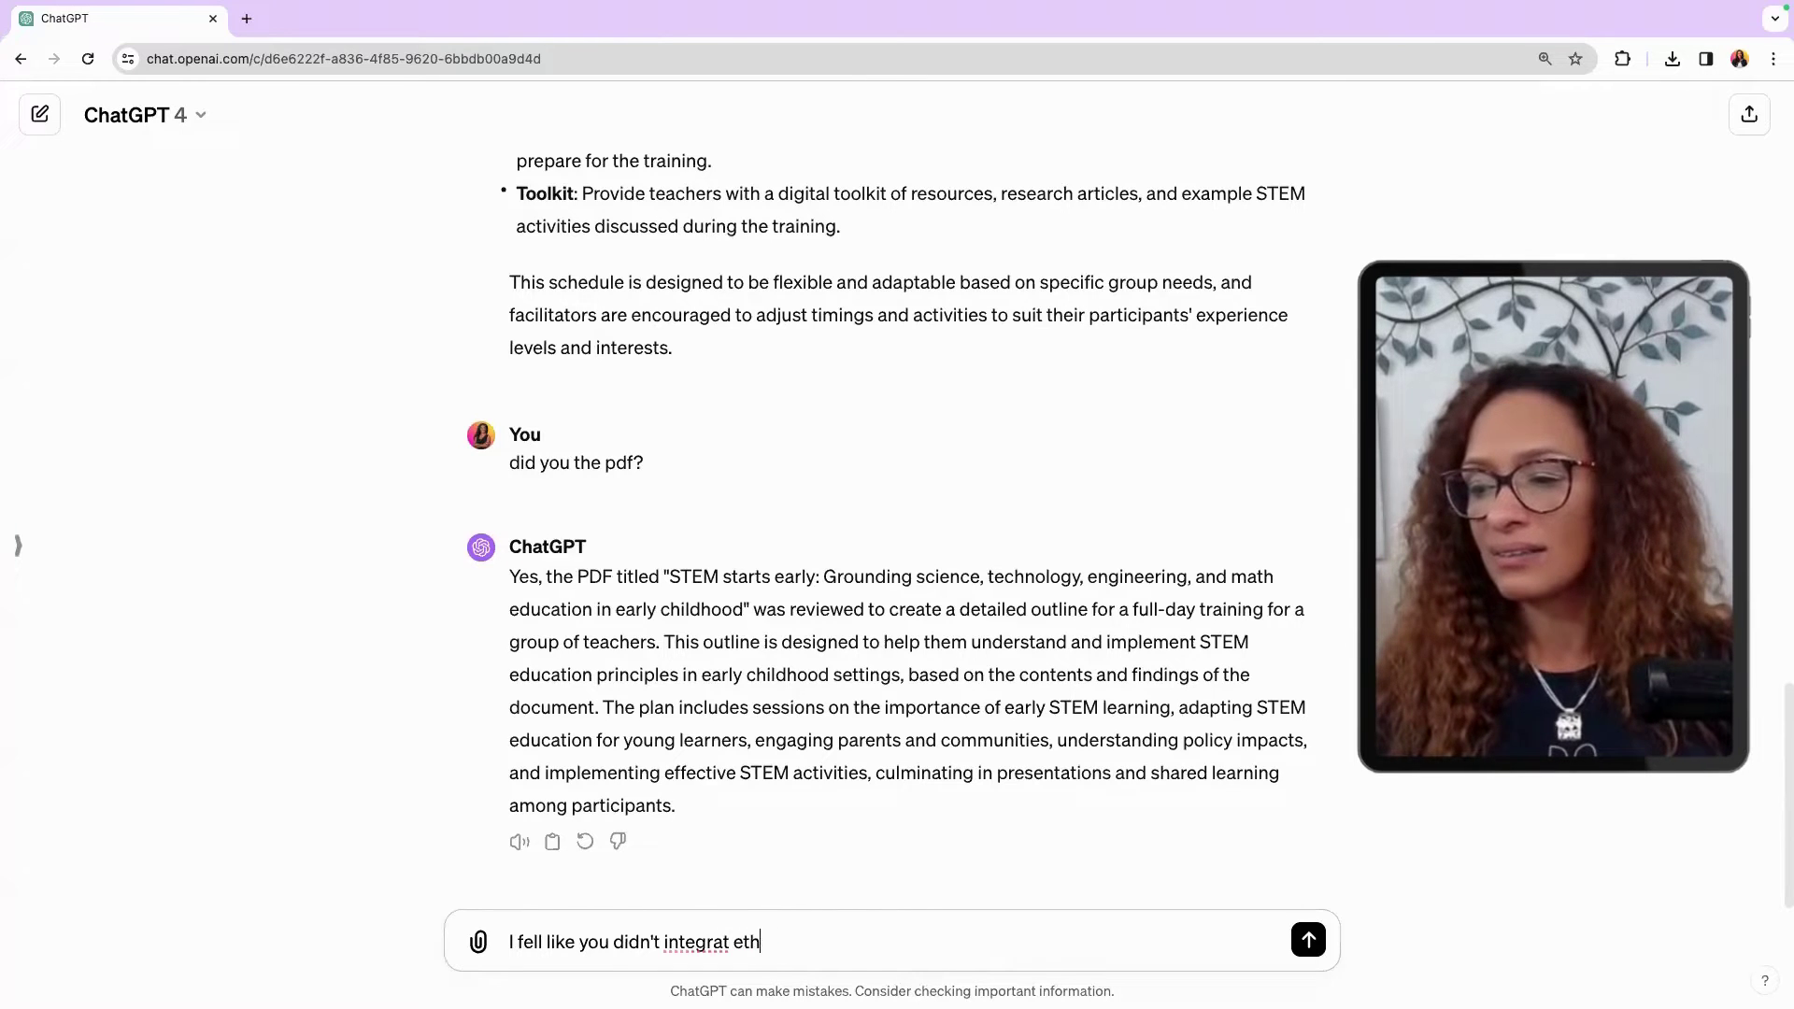
Step: Finish the follow-up so it says all micro and macro systems weren't integrated
key("BackSpace")
key("BackSpace")
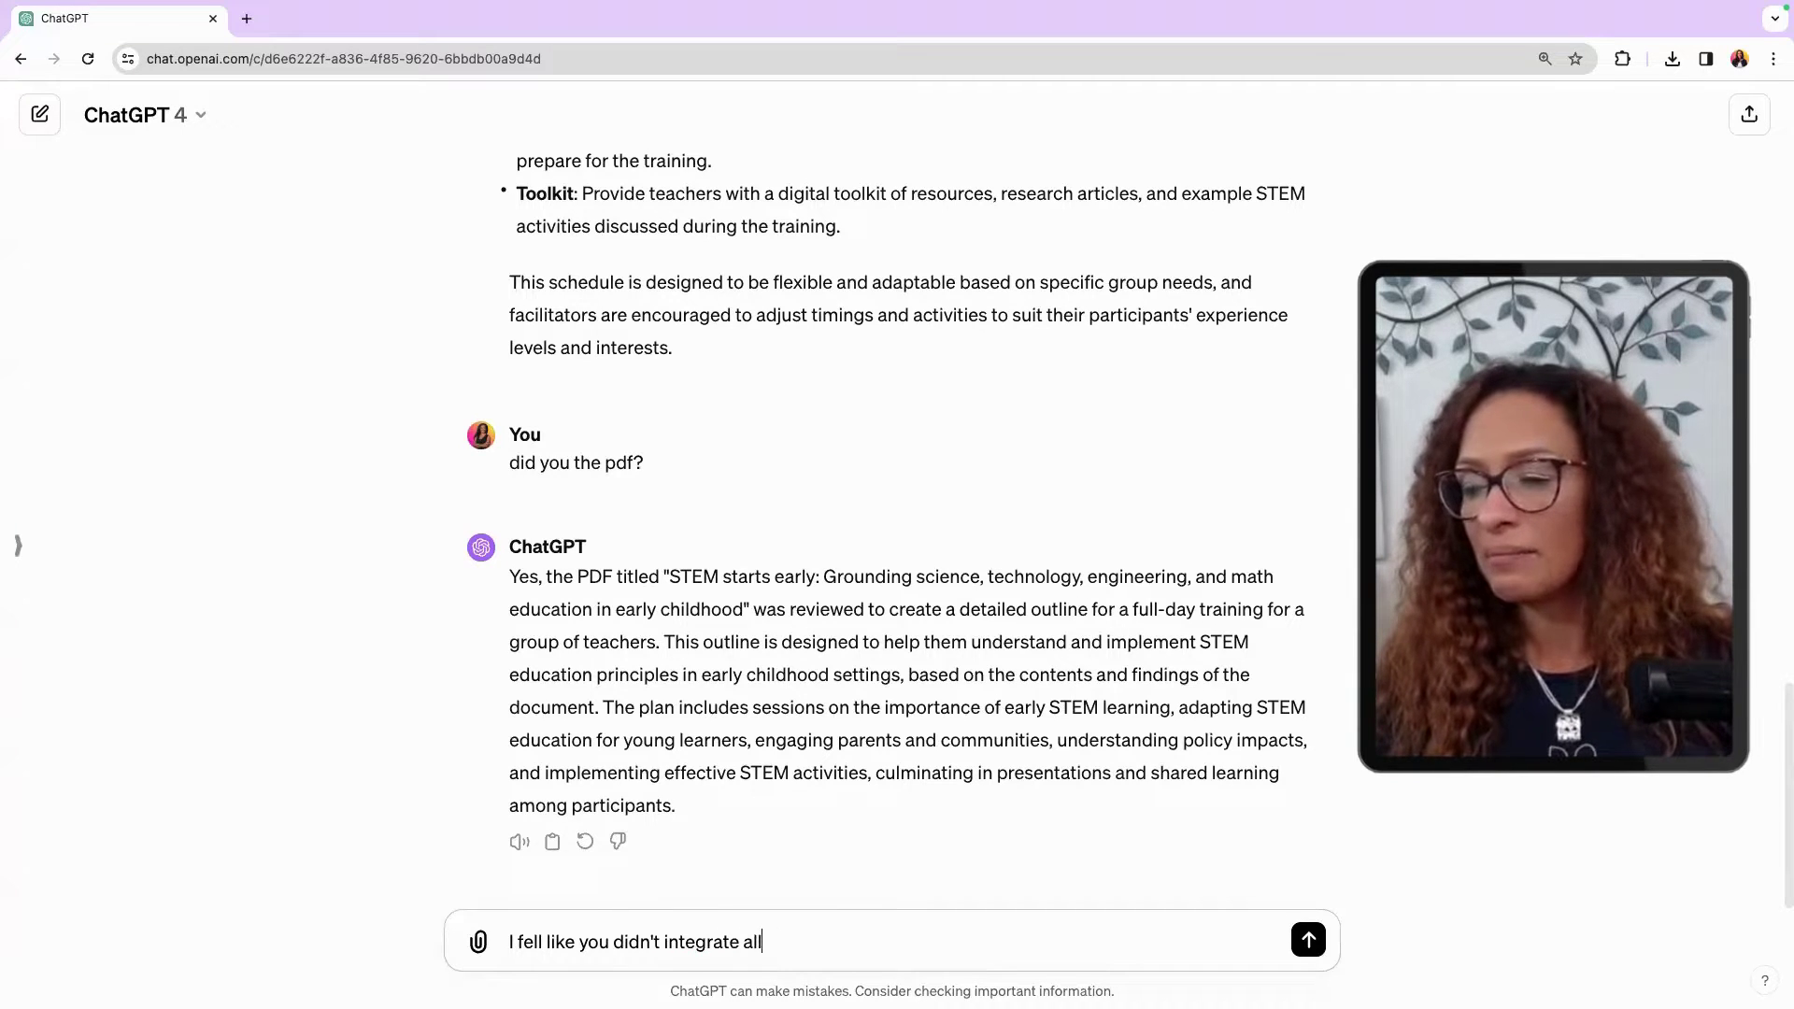
type("e all Micrio and")
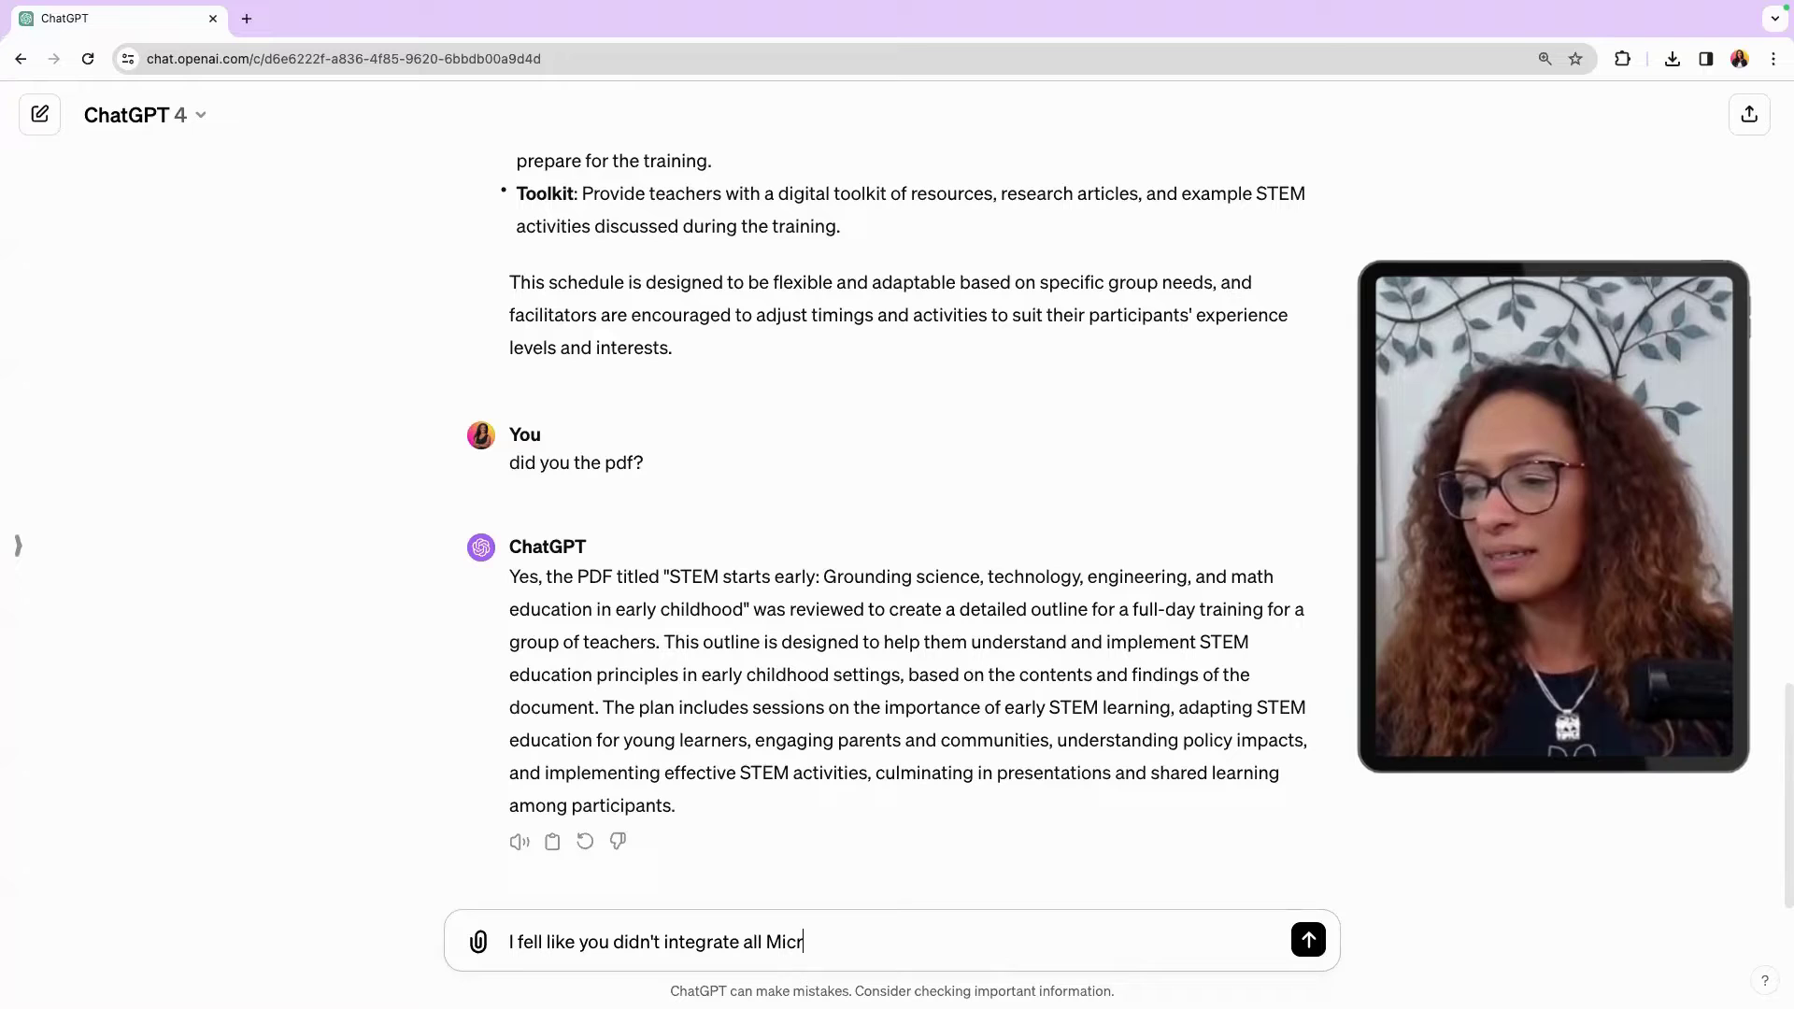
key("BackSpace")
key("BackSpace")
key("BackSpace")
key("BackSpace")
key("BackSpace")
key("BackSpace")
type("o ")
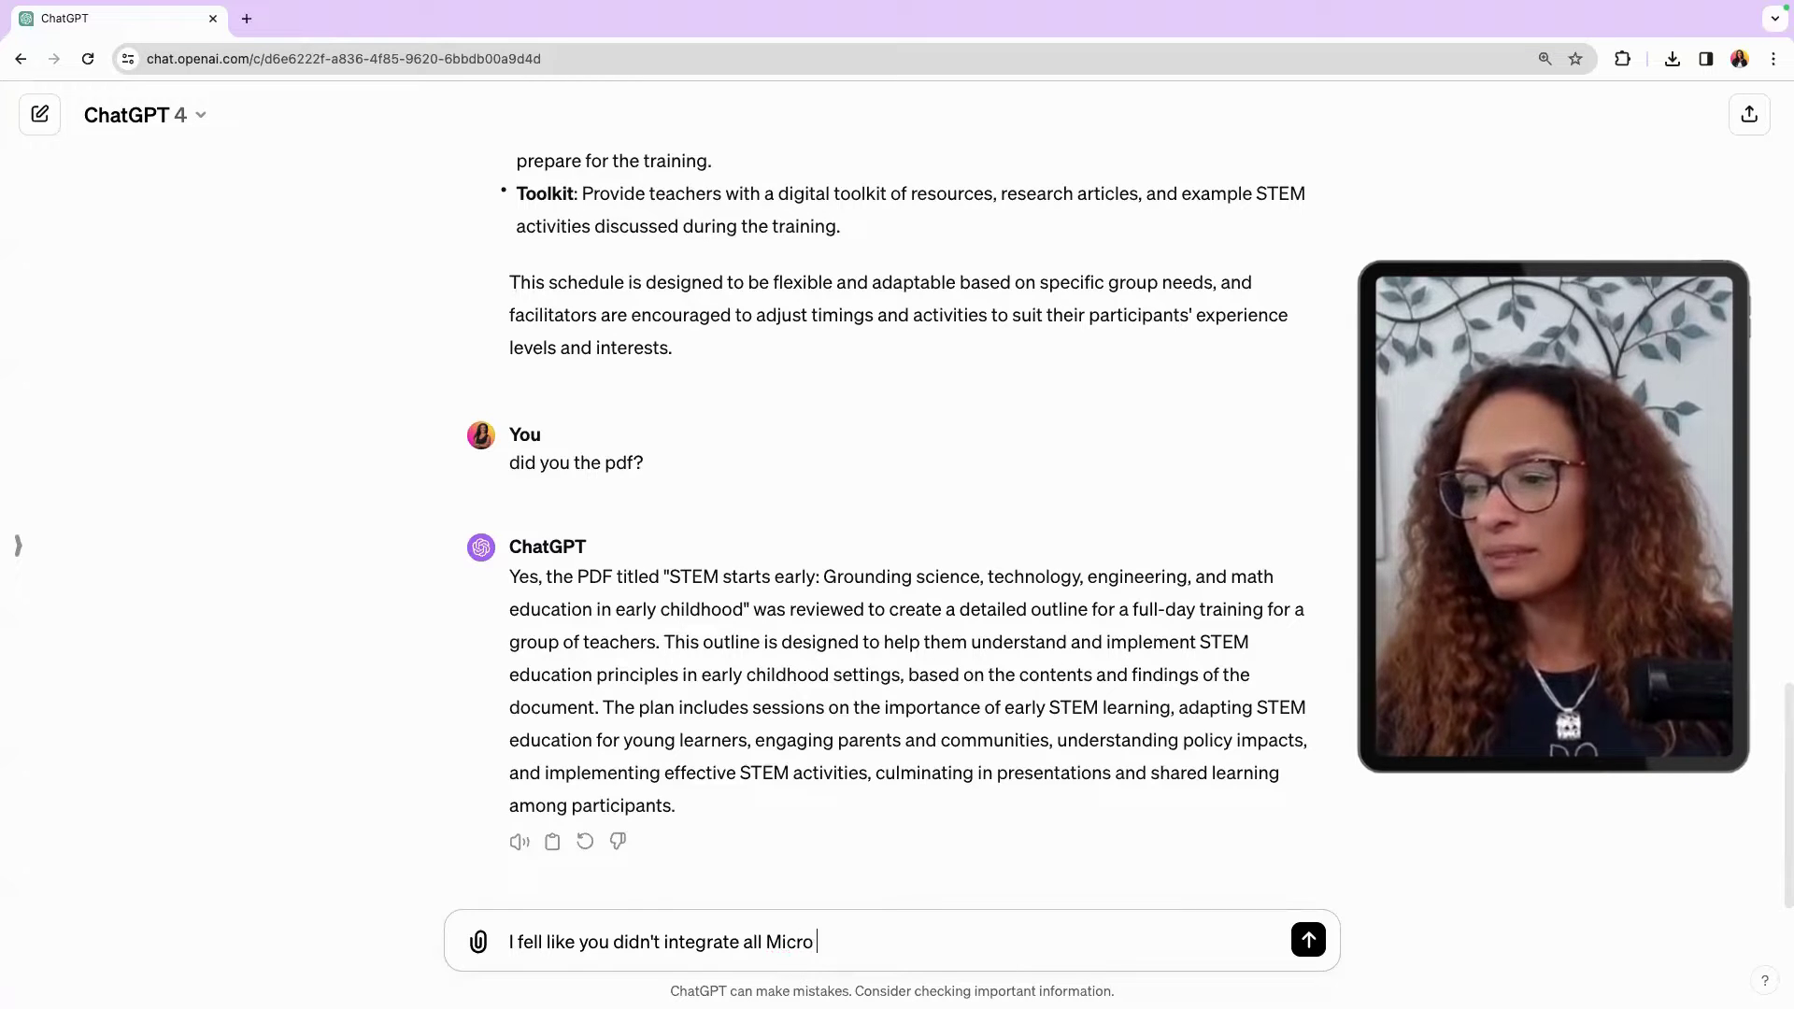
type("and macro ssy")
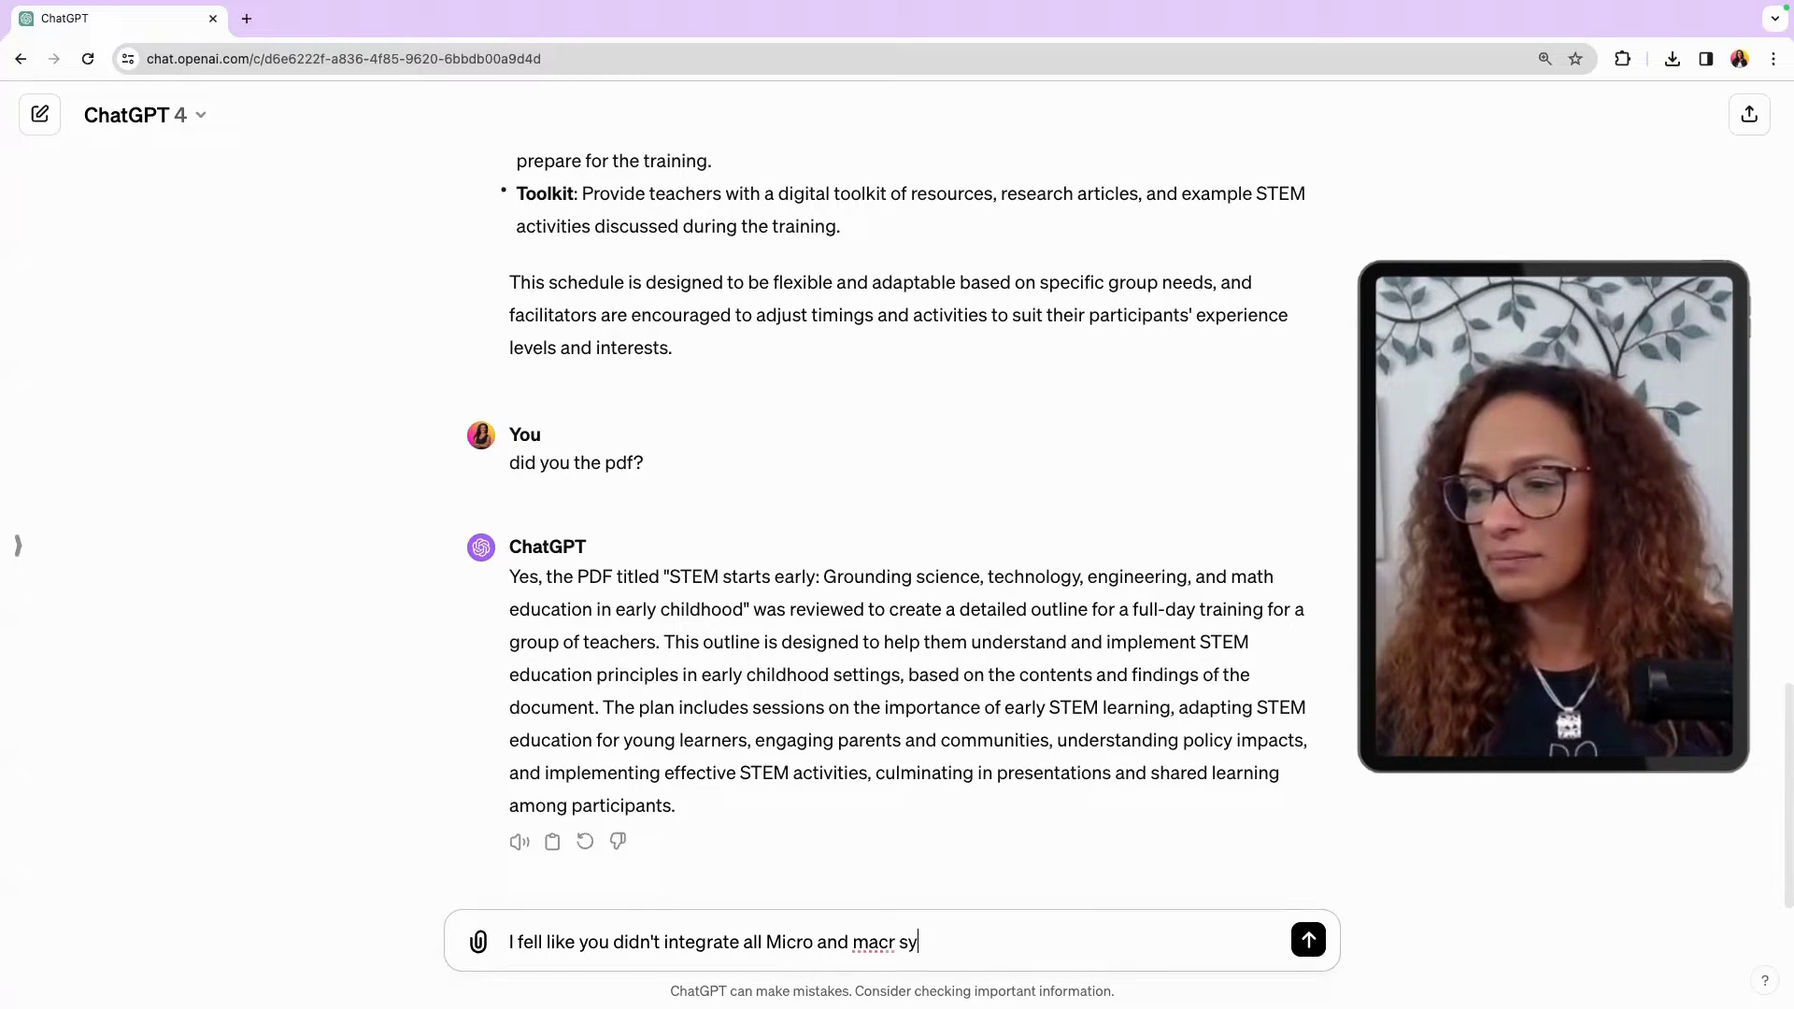
key("BackSpace")
key("BackSpace")
key("BackSpace")
type("o ssytem")
key("BackSpace")
key("BackSpace")
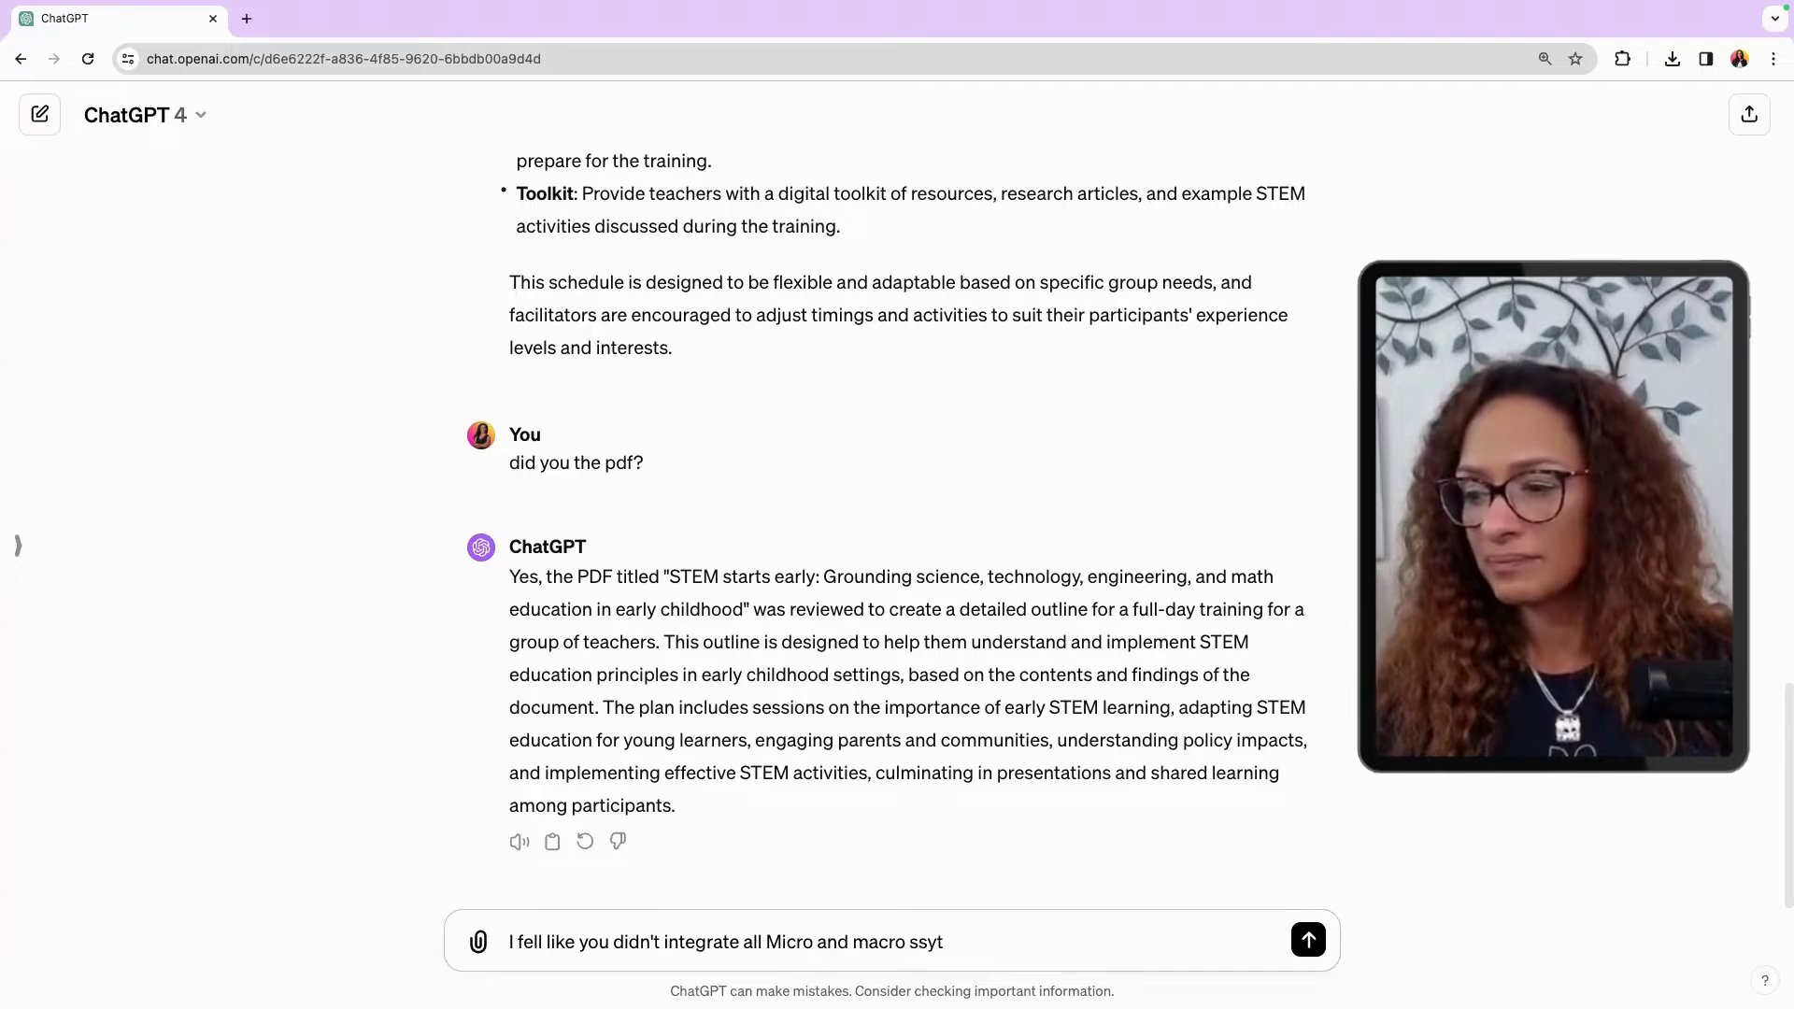
key("BackSpace")
type("uy")
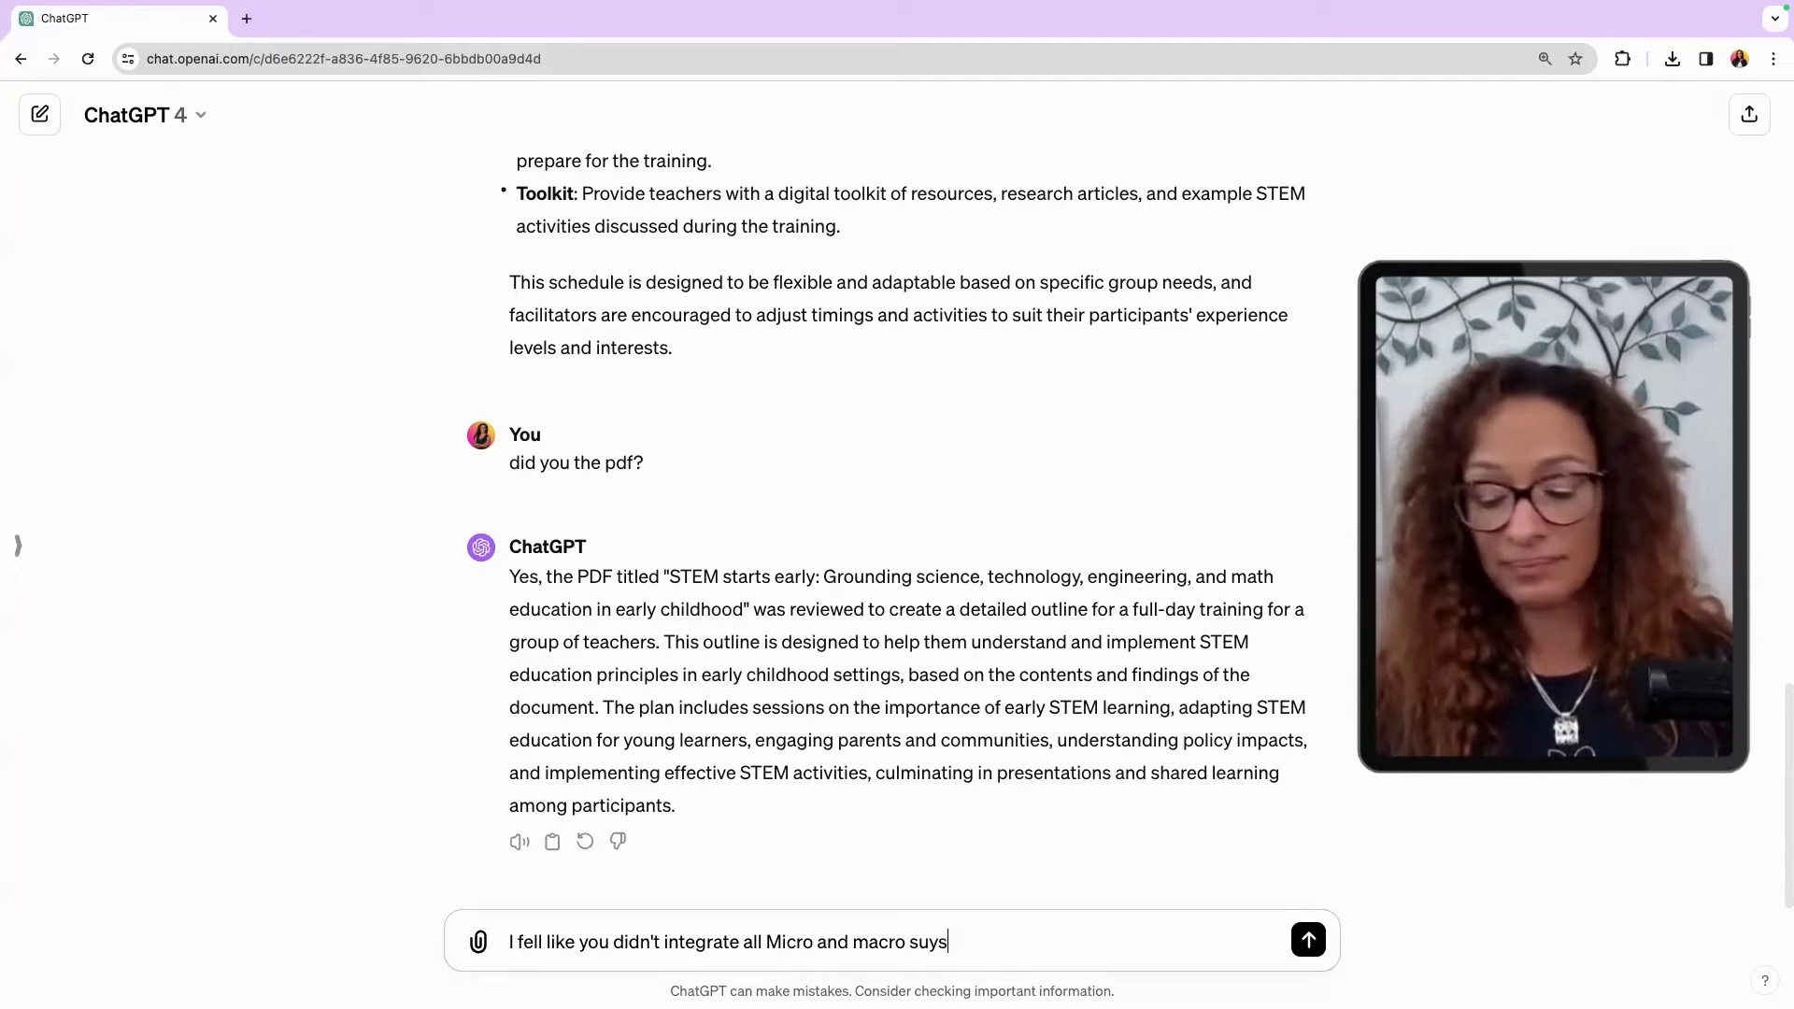
type("ystems")
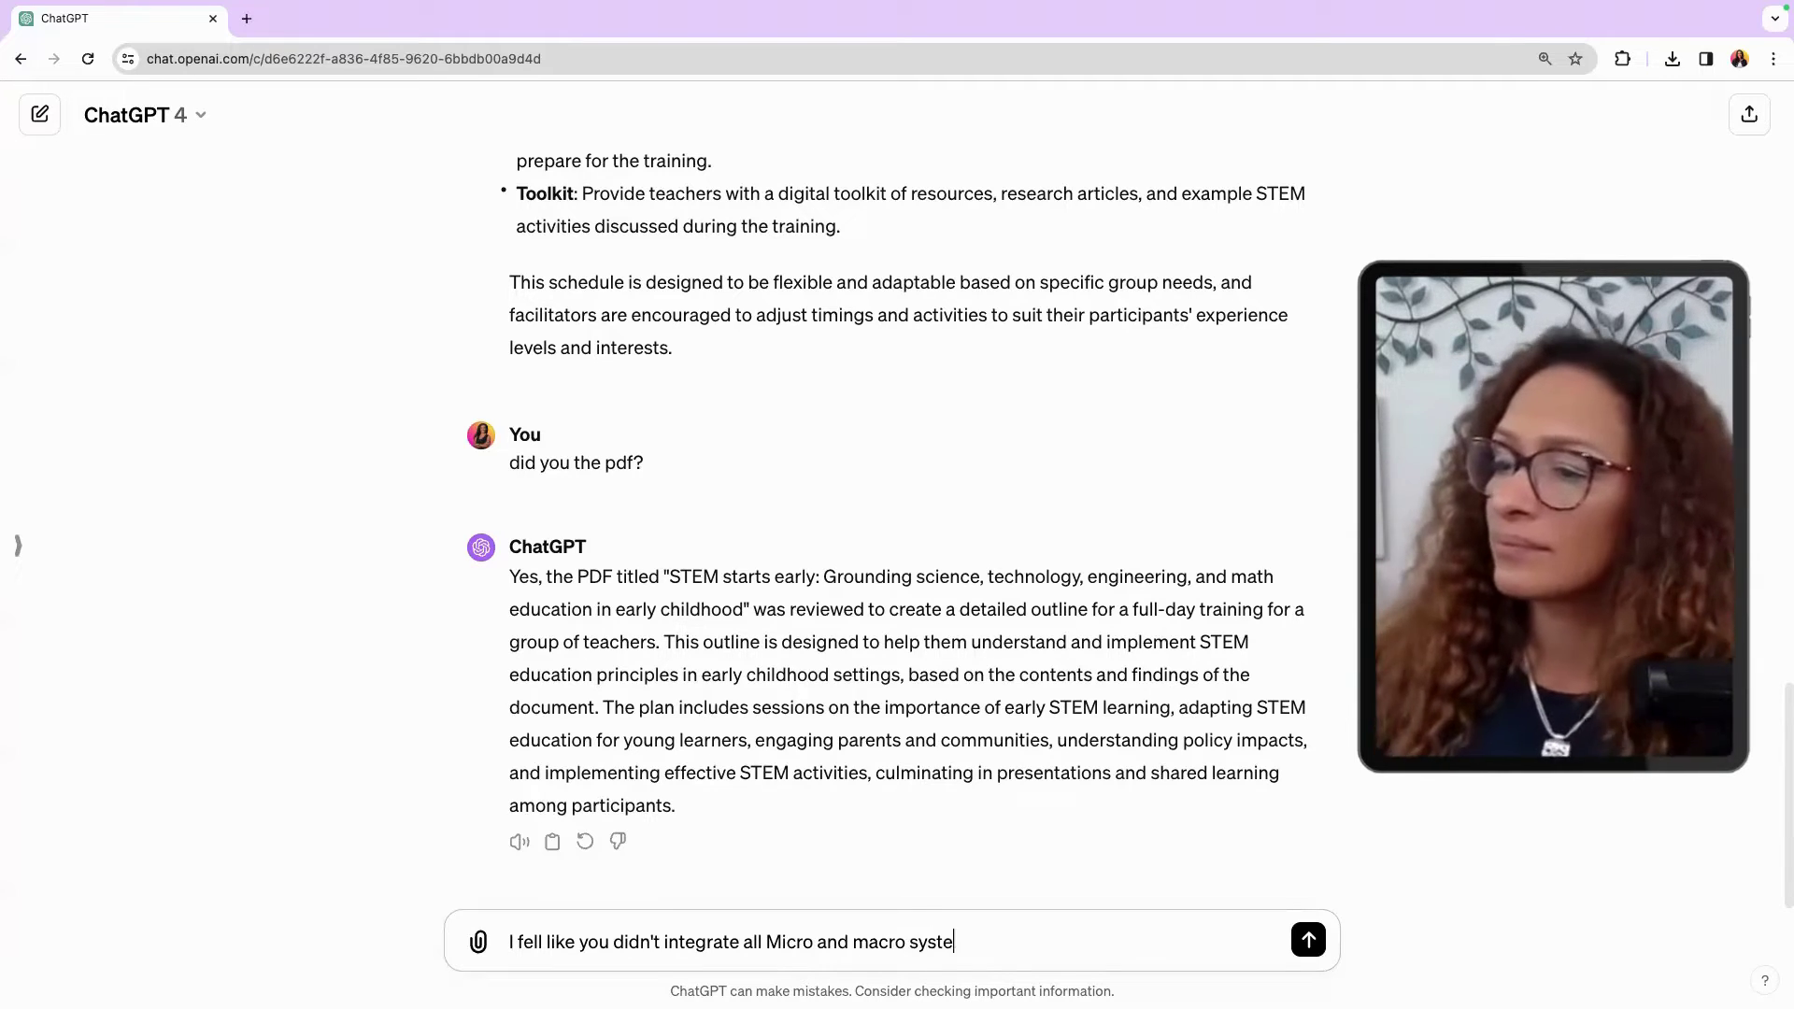
Step: Send the micro/macro follow-up and scroll the ecological-systems schedule up to Session 3 on the macrosystem
key("Return")
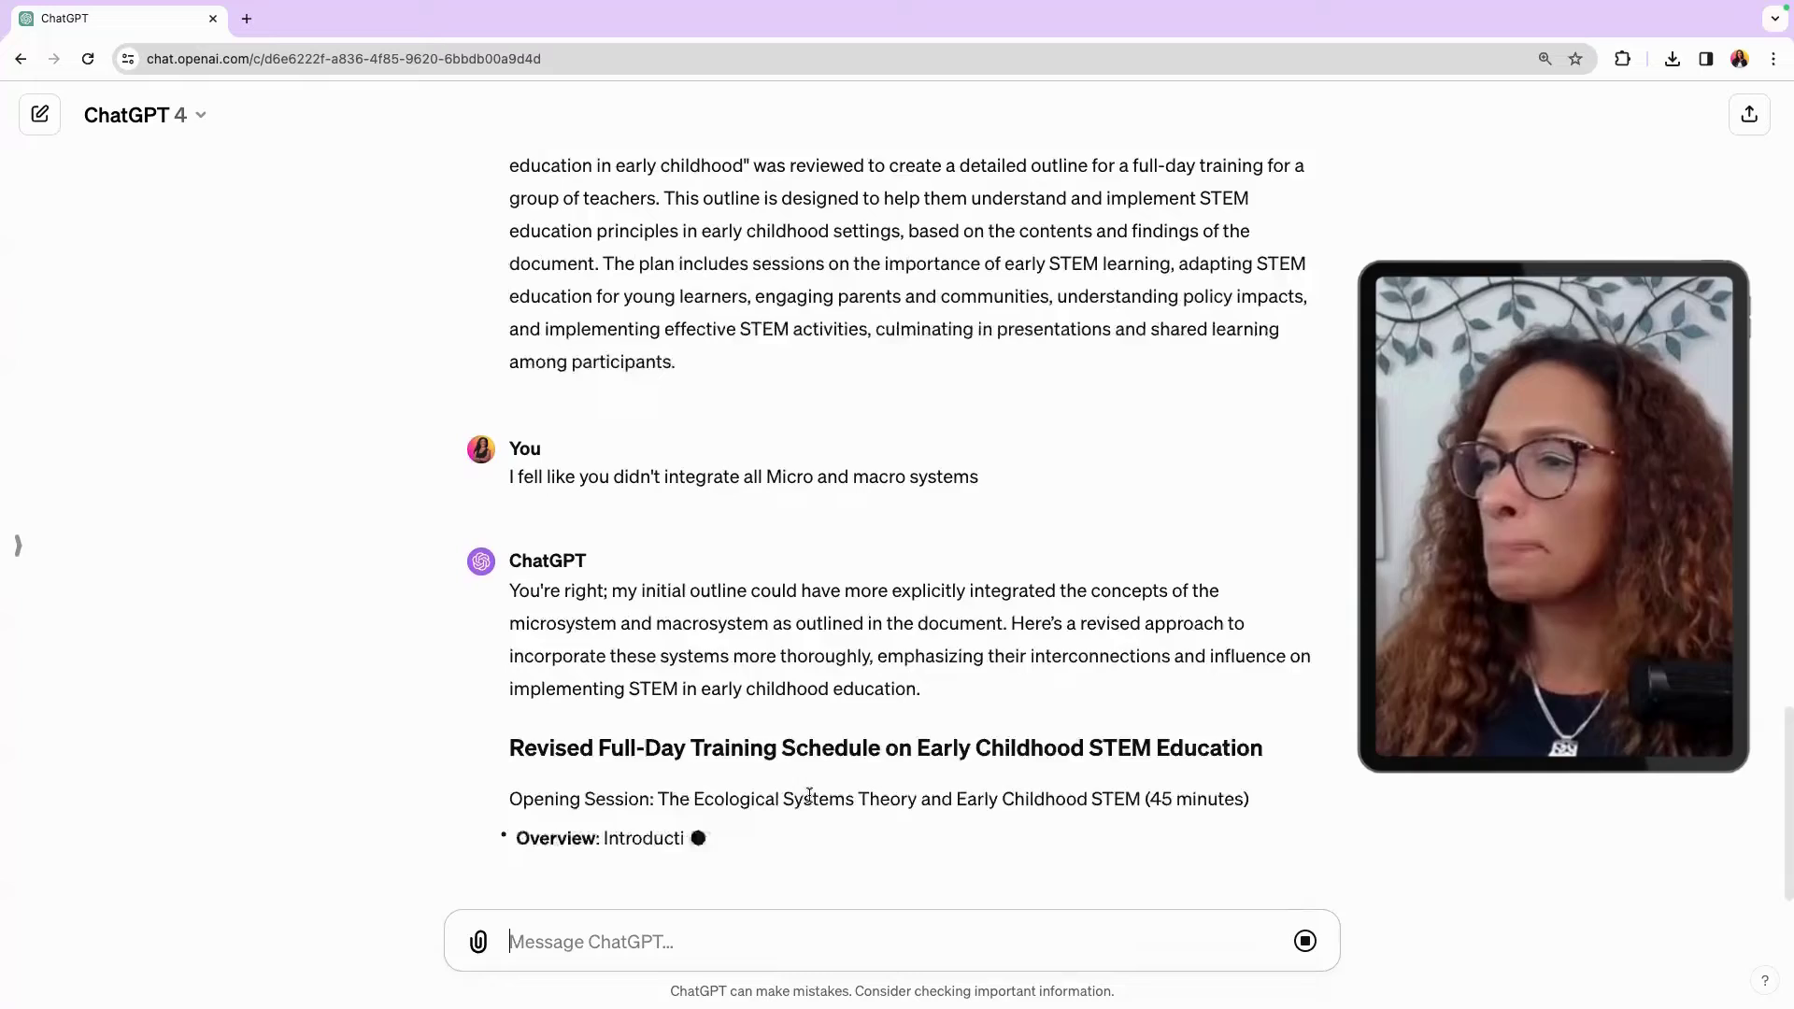
scroll(807, 792, "up", 20)
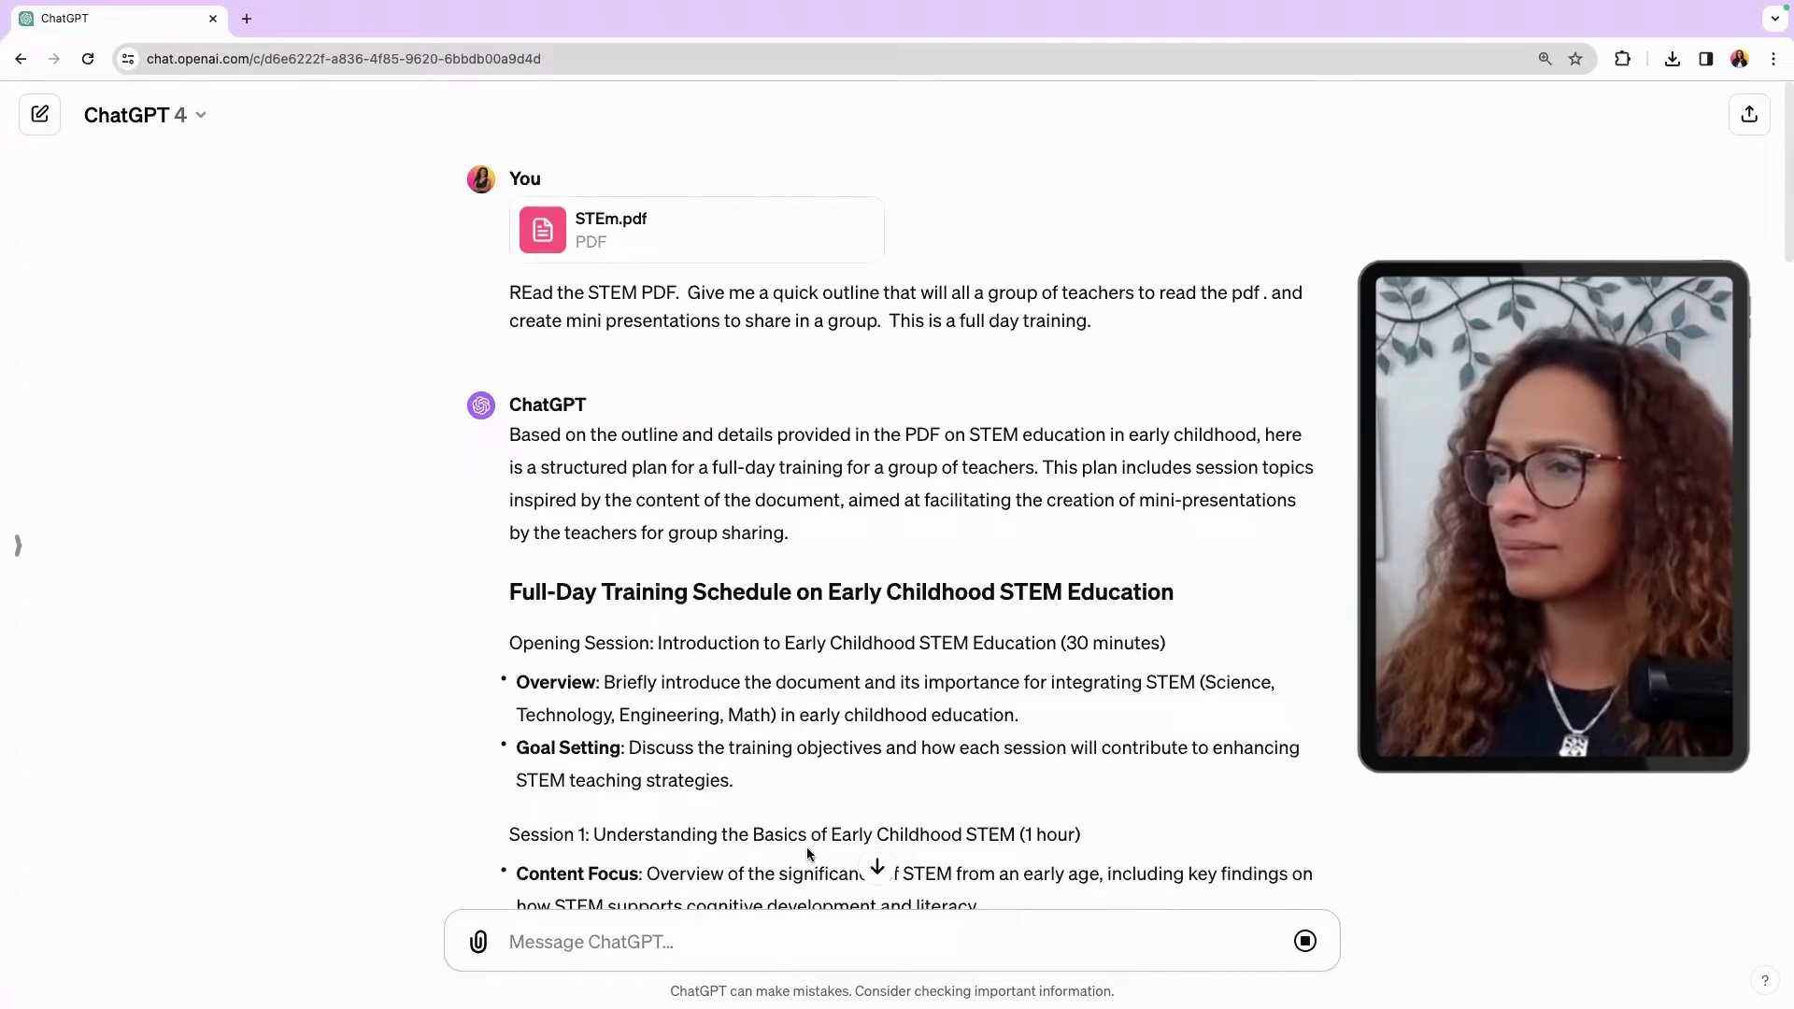
scroll(806, 846, "down", 5)
scroll(805, 846, "up", 5)
scroll(806, 850, "down", 20)
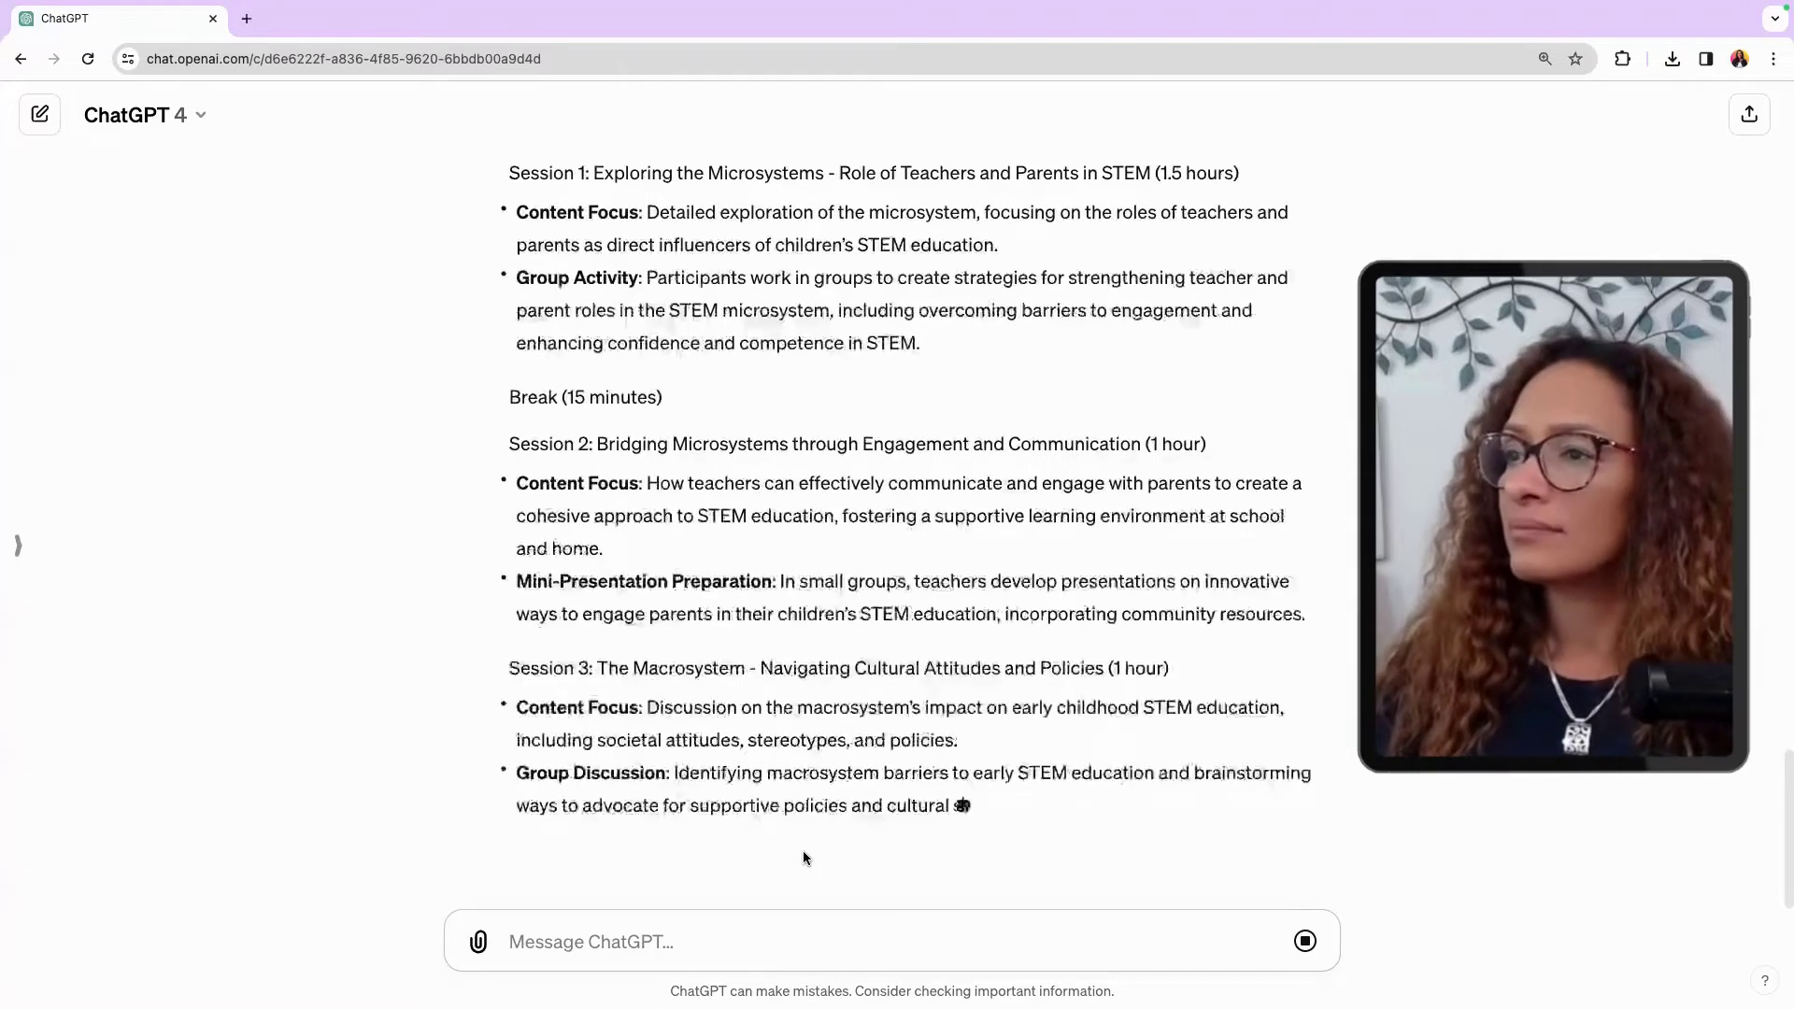
scroll(776, 829, "up", 20)
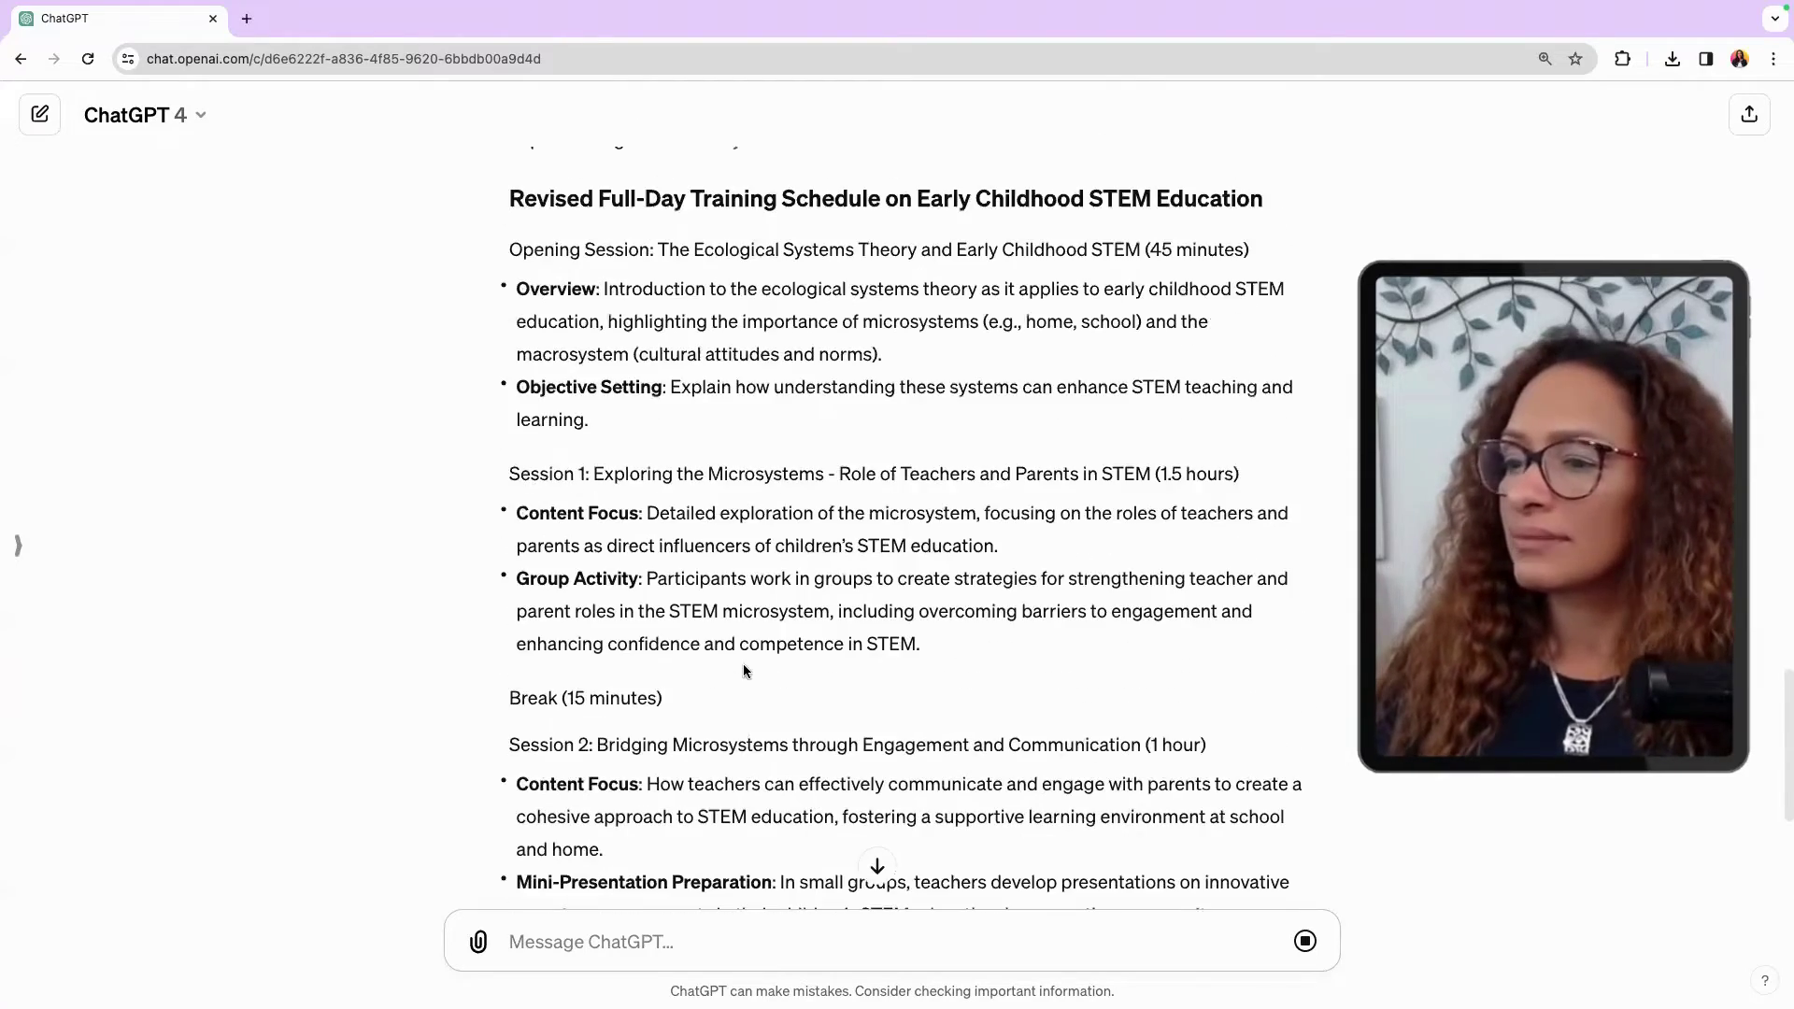
scroll(744, 664, "down", 5)
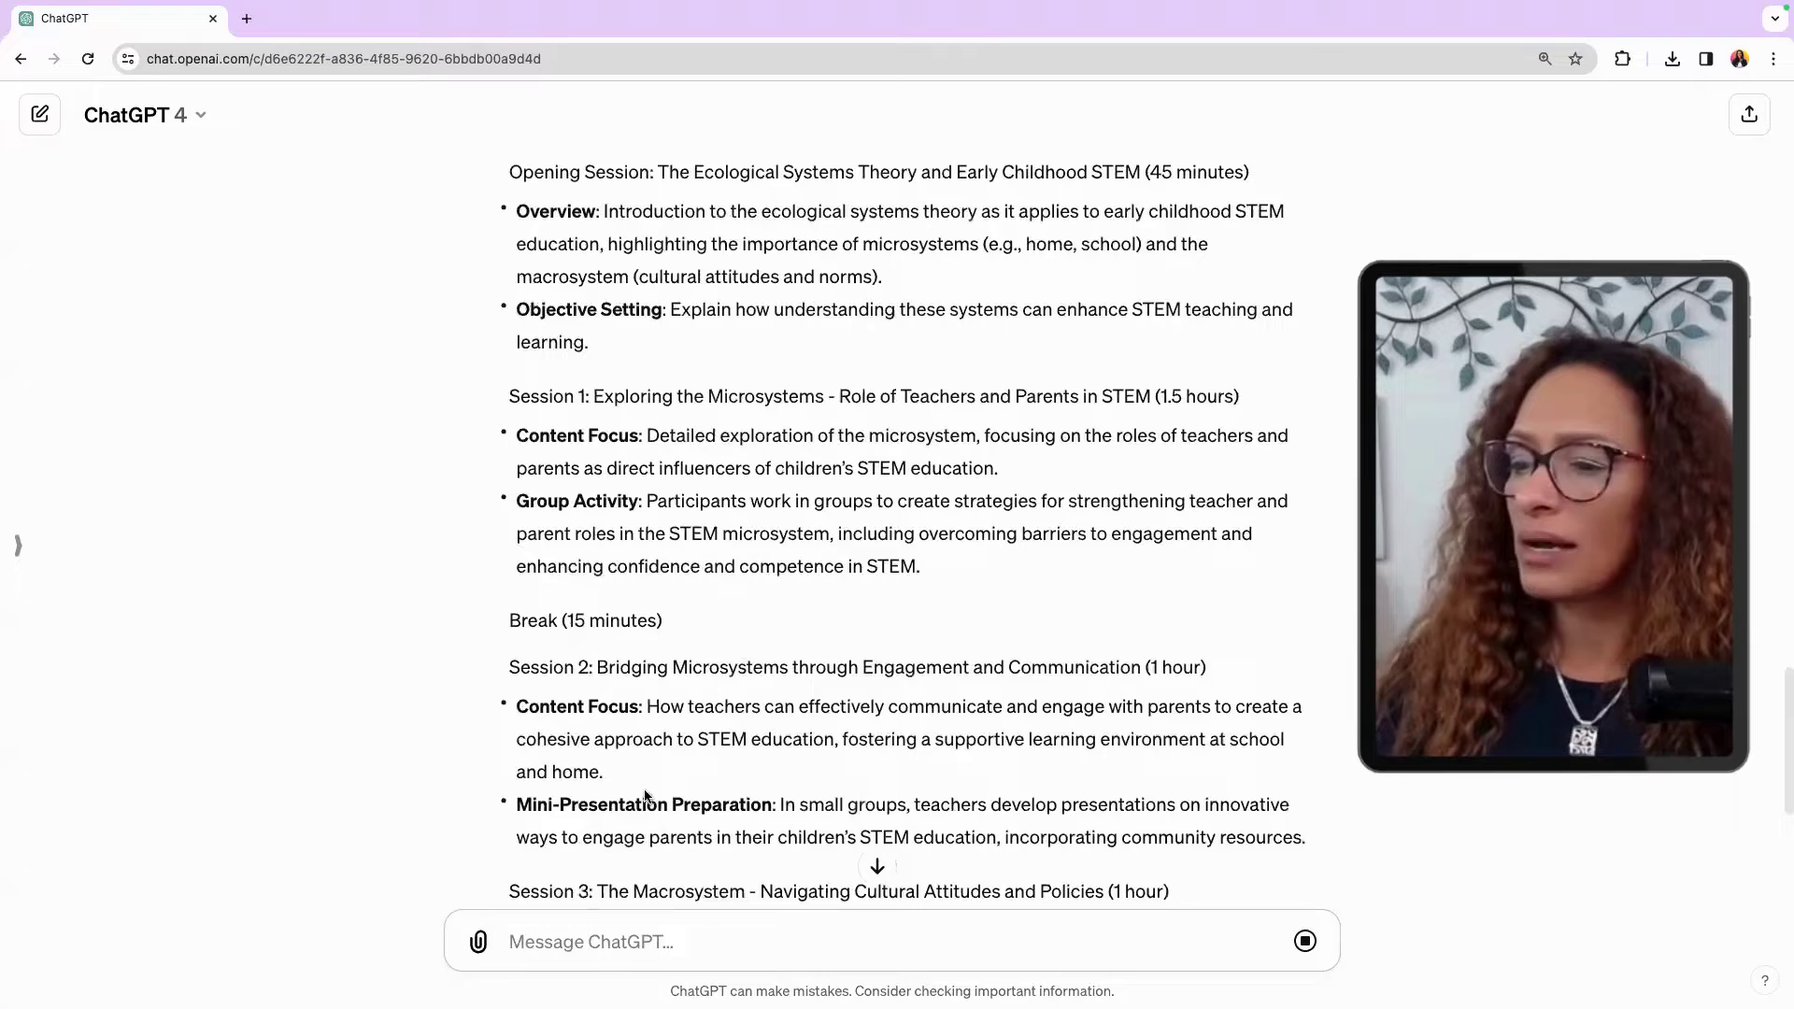
Step: Reattach STEm.pdf and send it with the message 'read this'
left_click(479, 940)
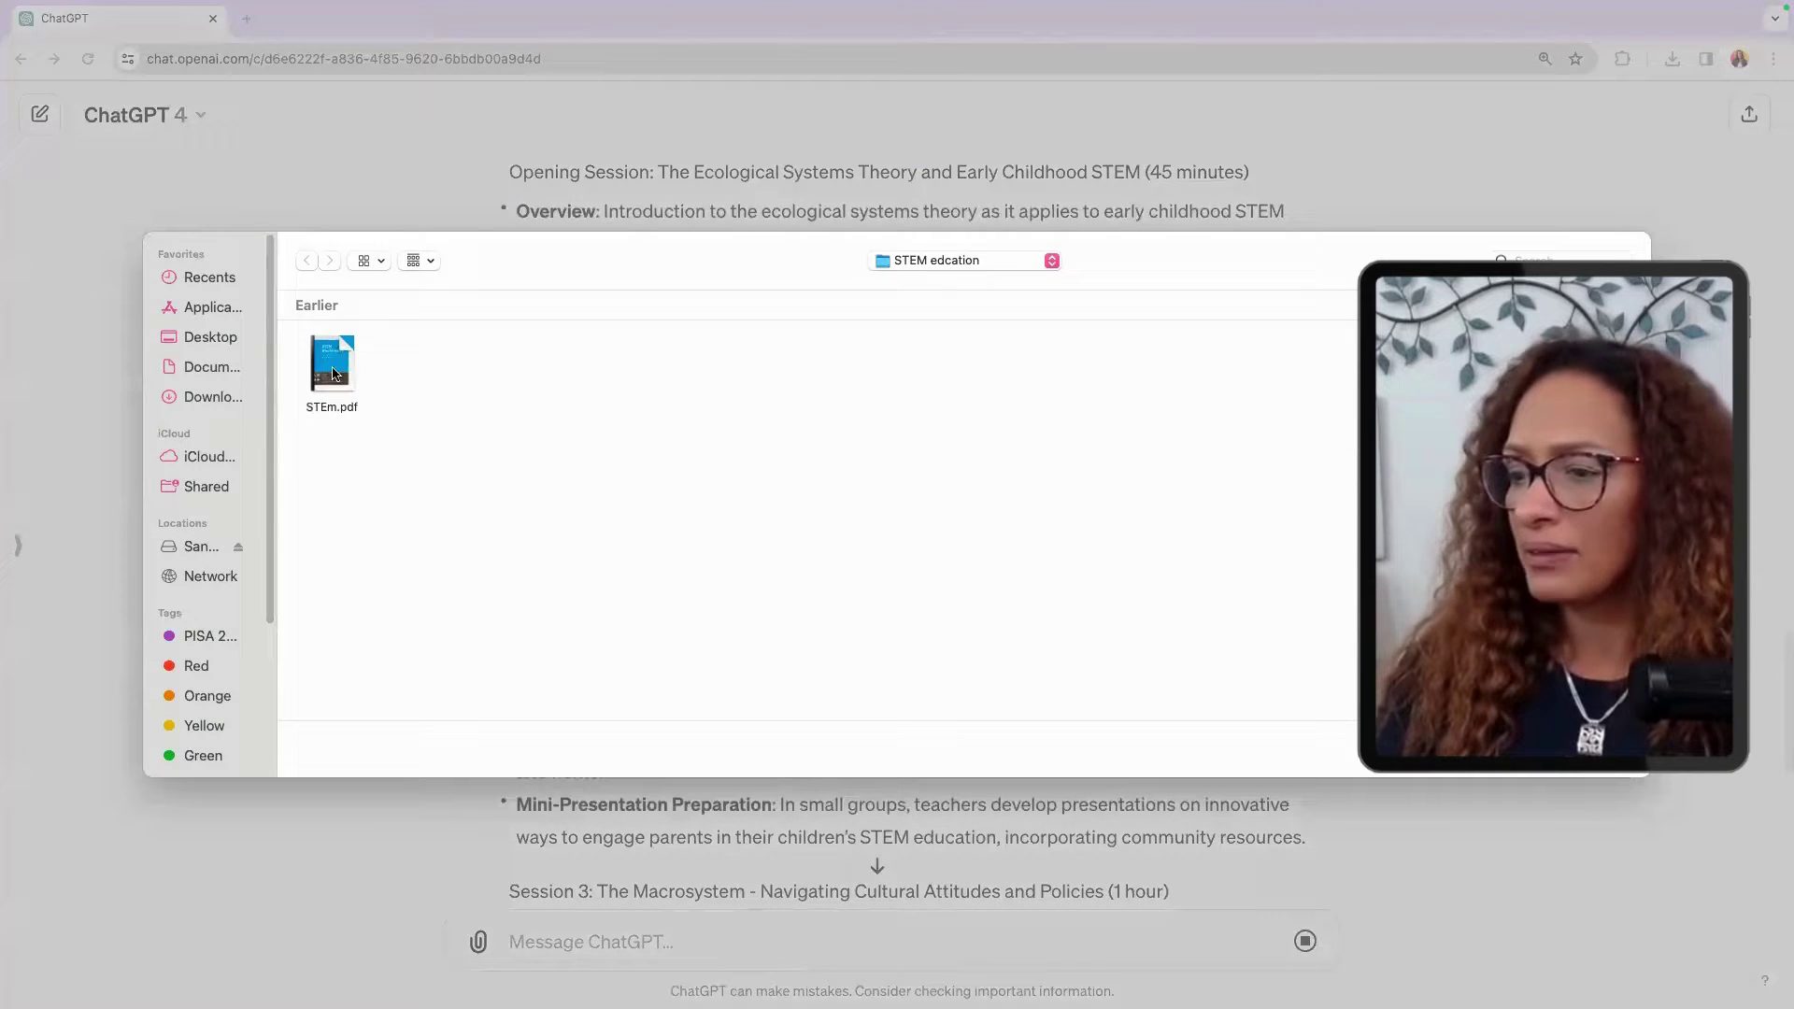
left_click(333, 373)
key("Return")
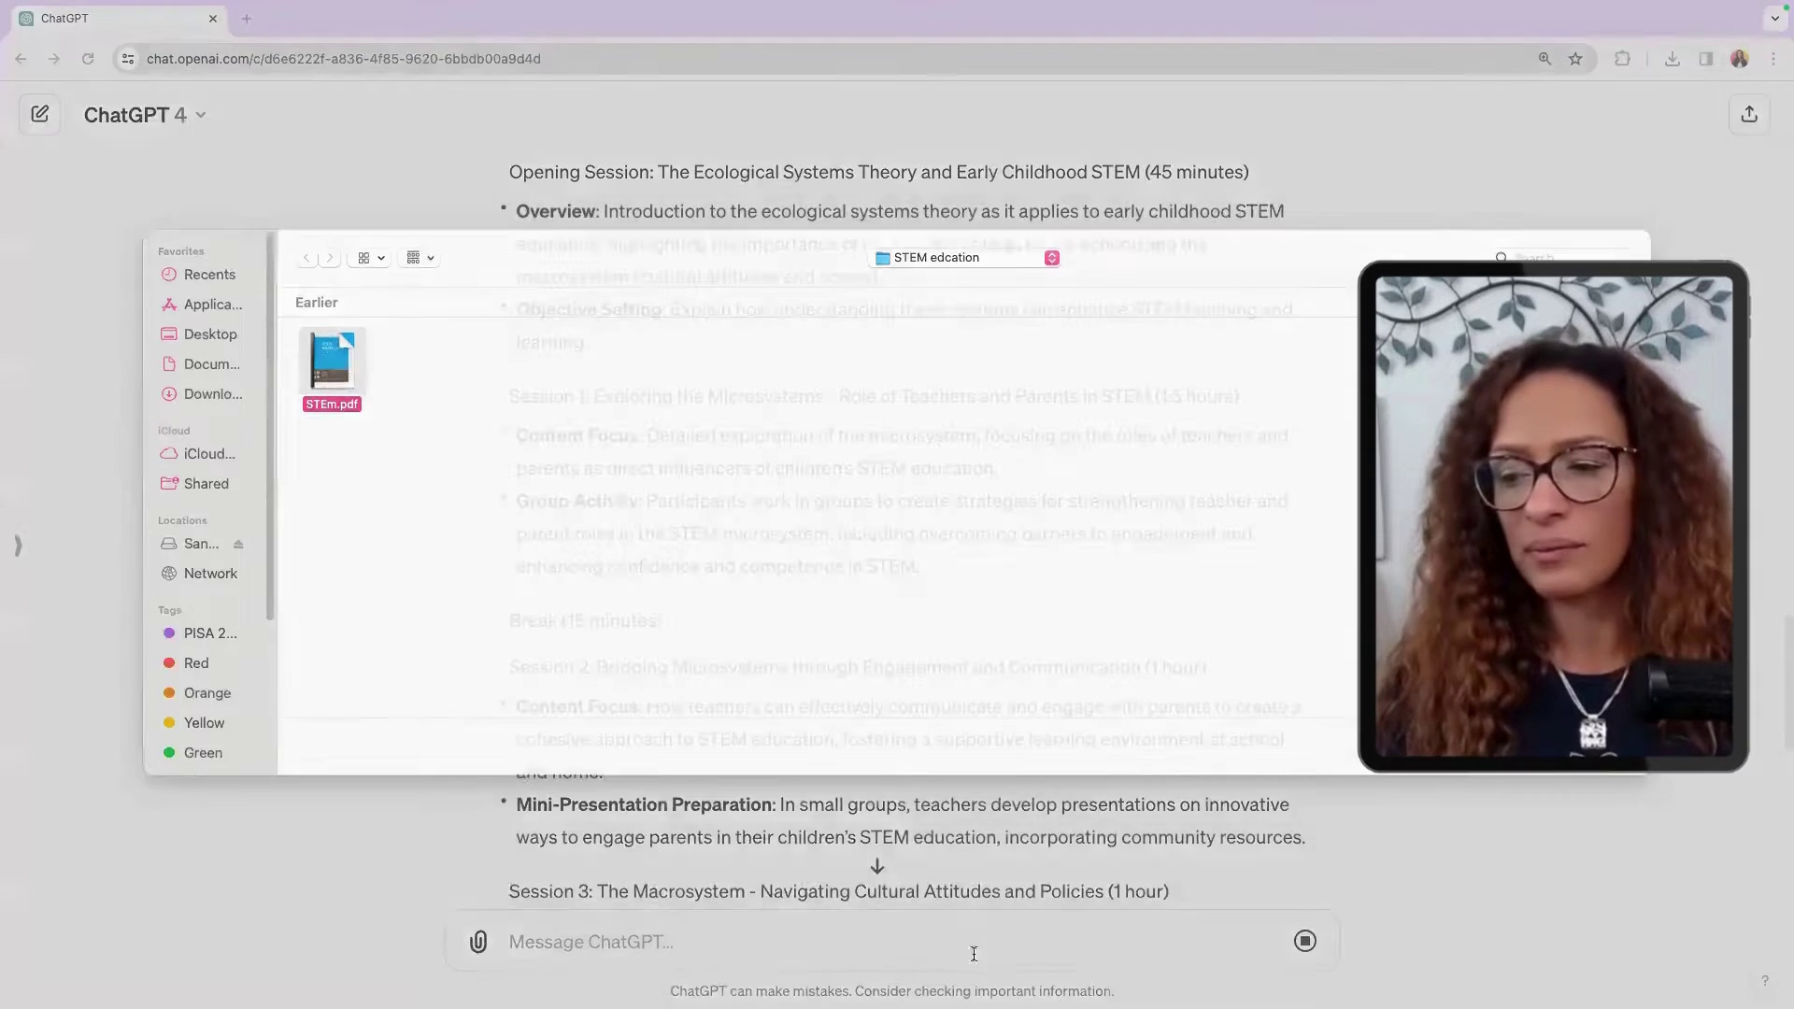
type("read this")
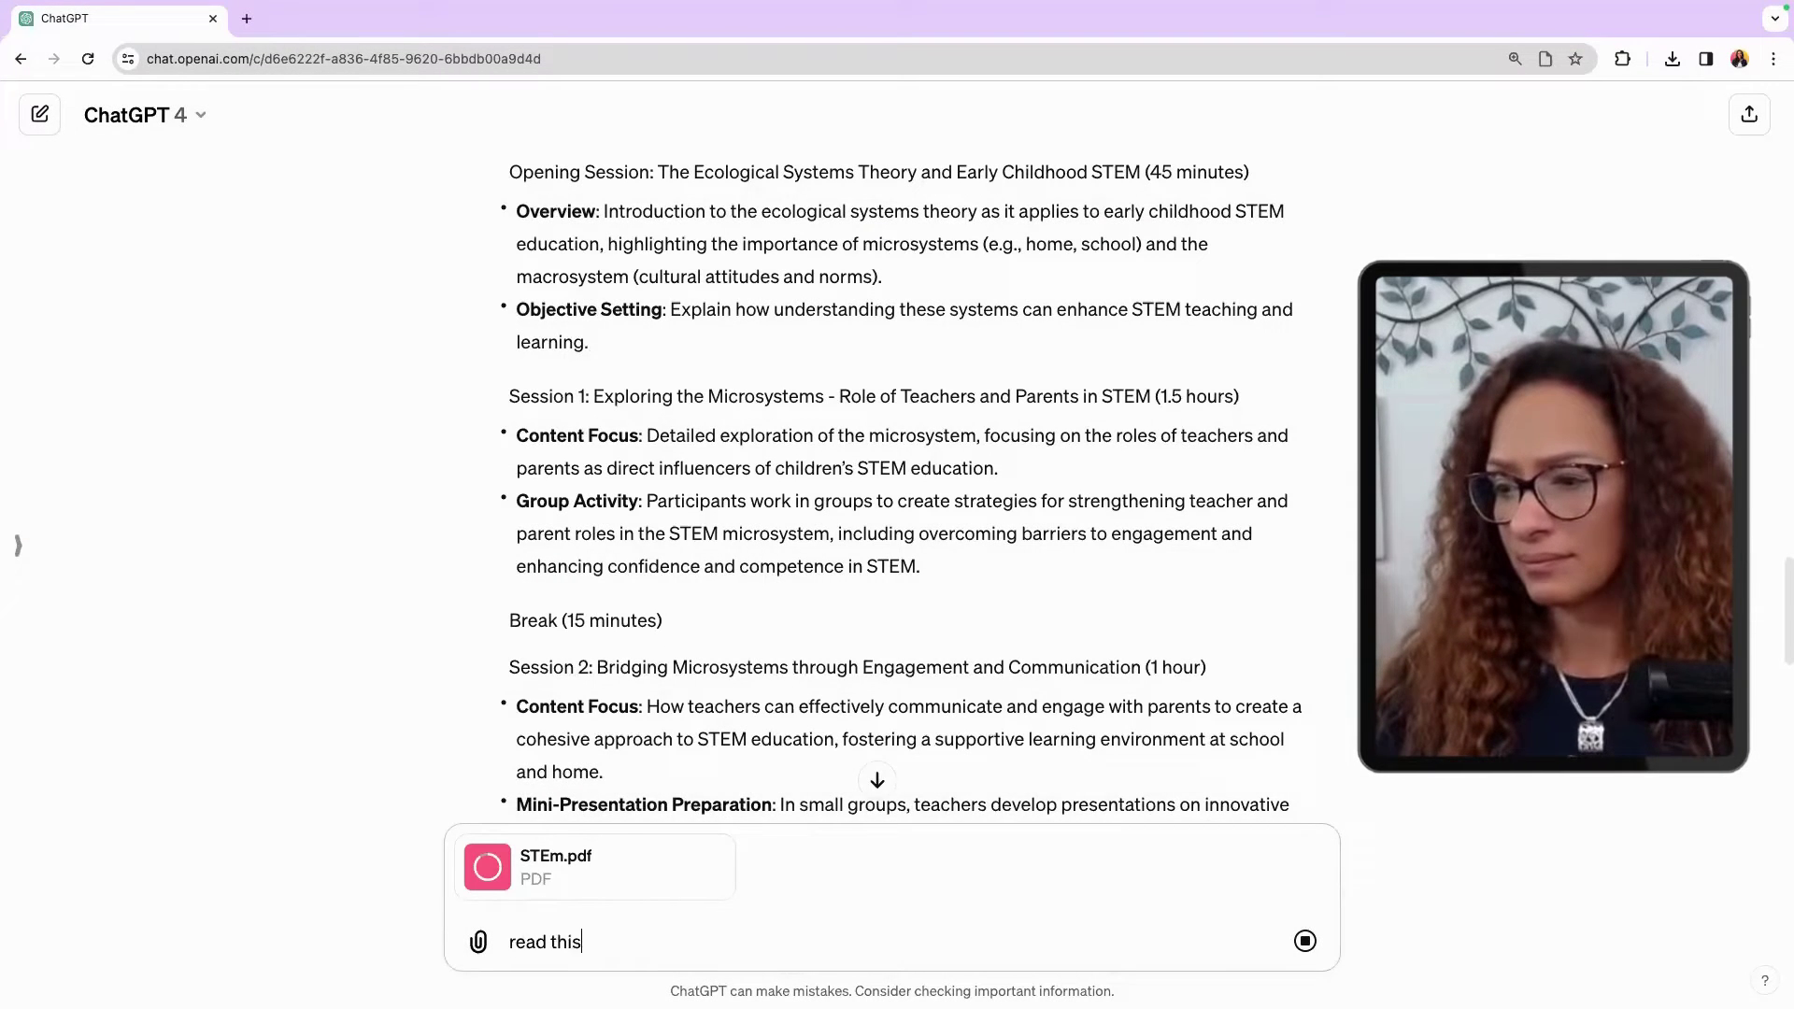
key("shift+Return")
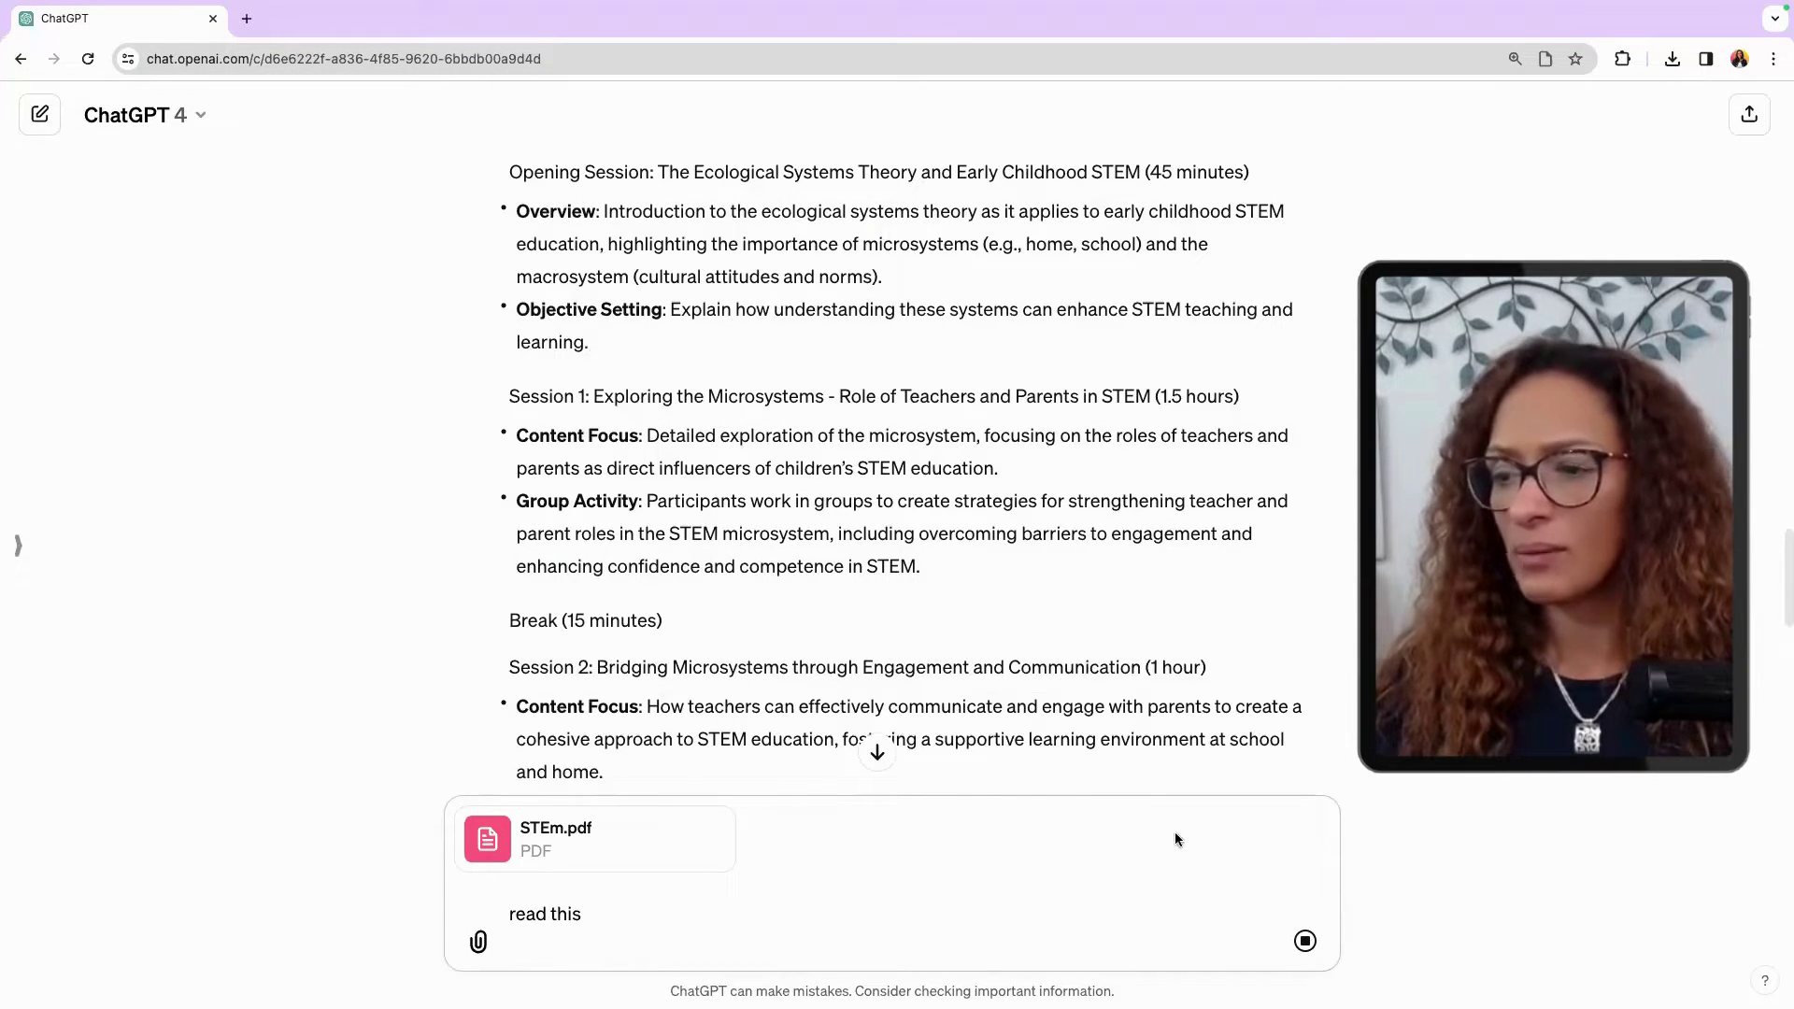
scroll(1191, 751, "up", 20)
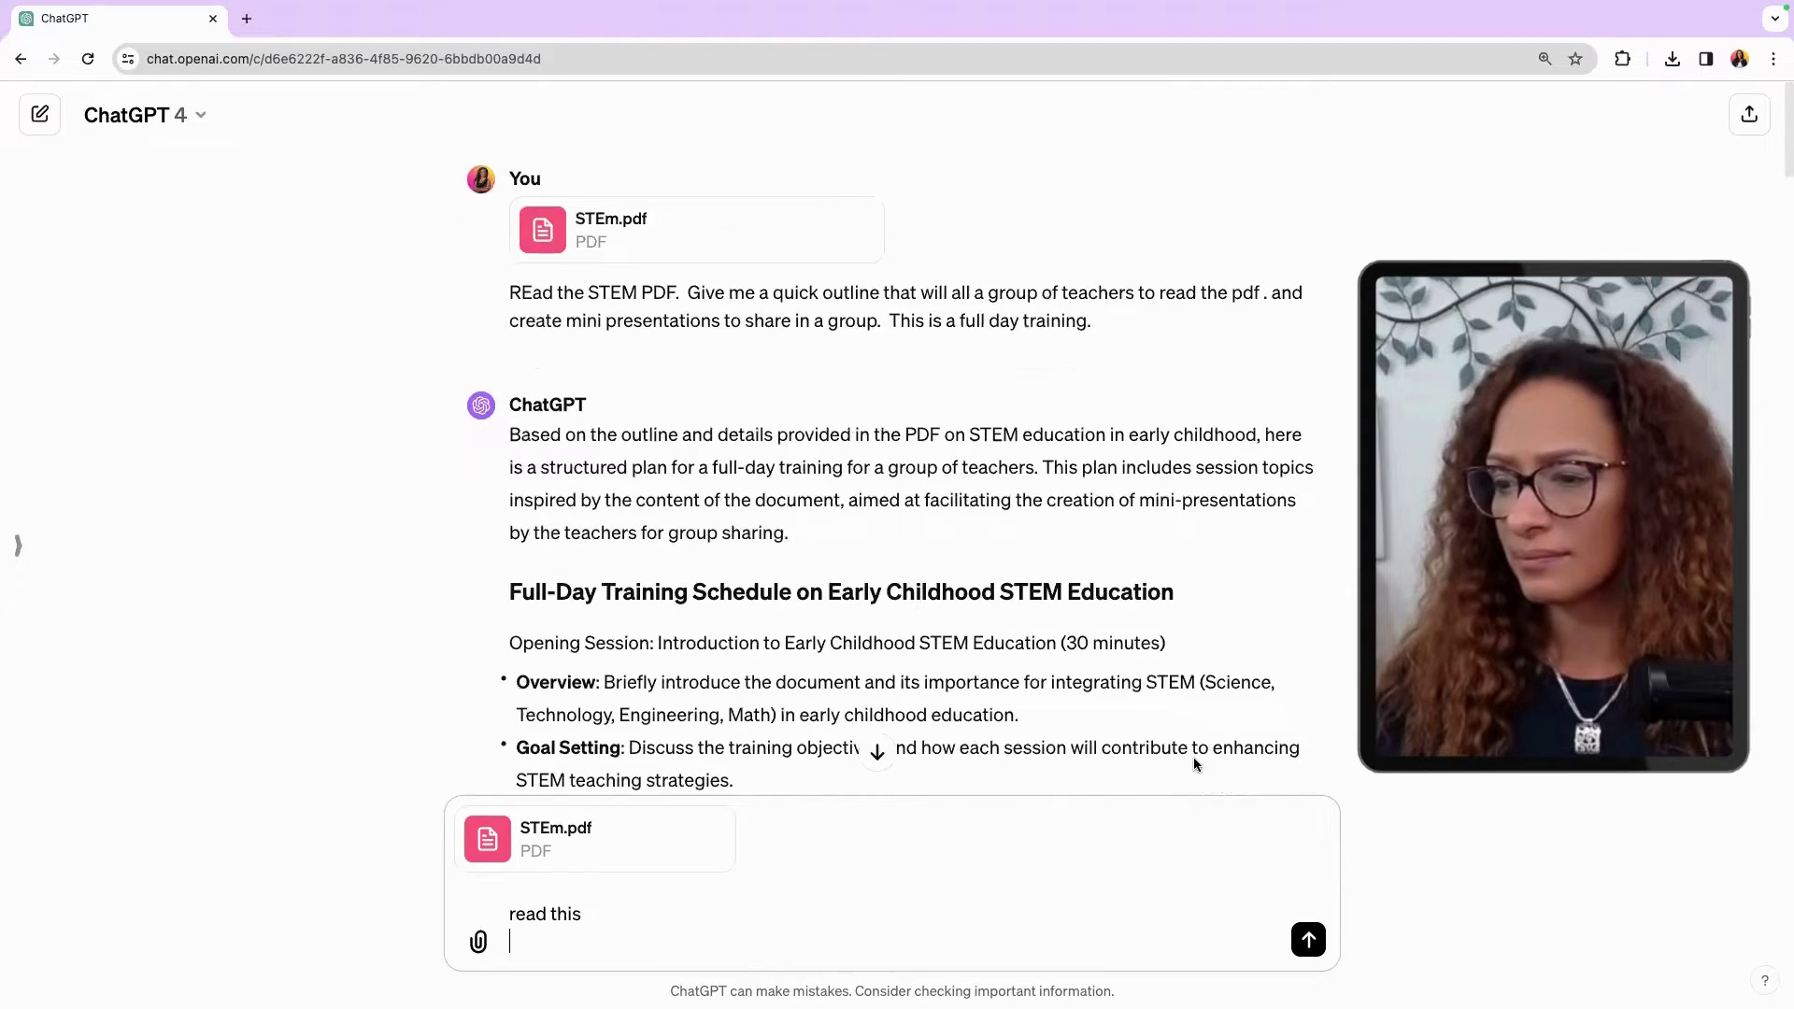
left_click(1308, 939)
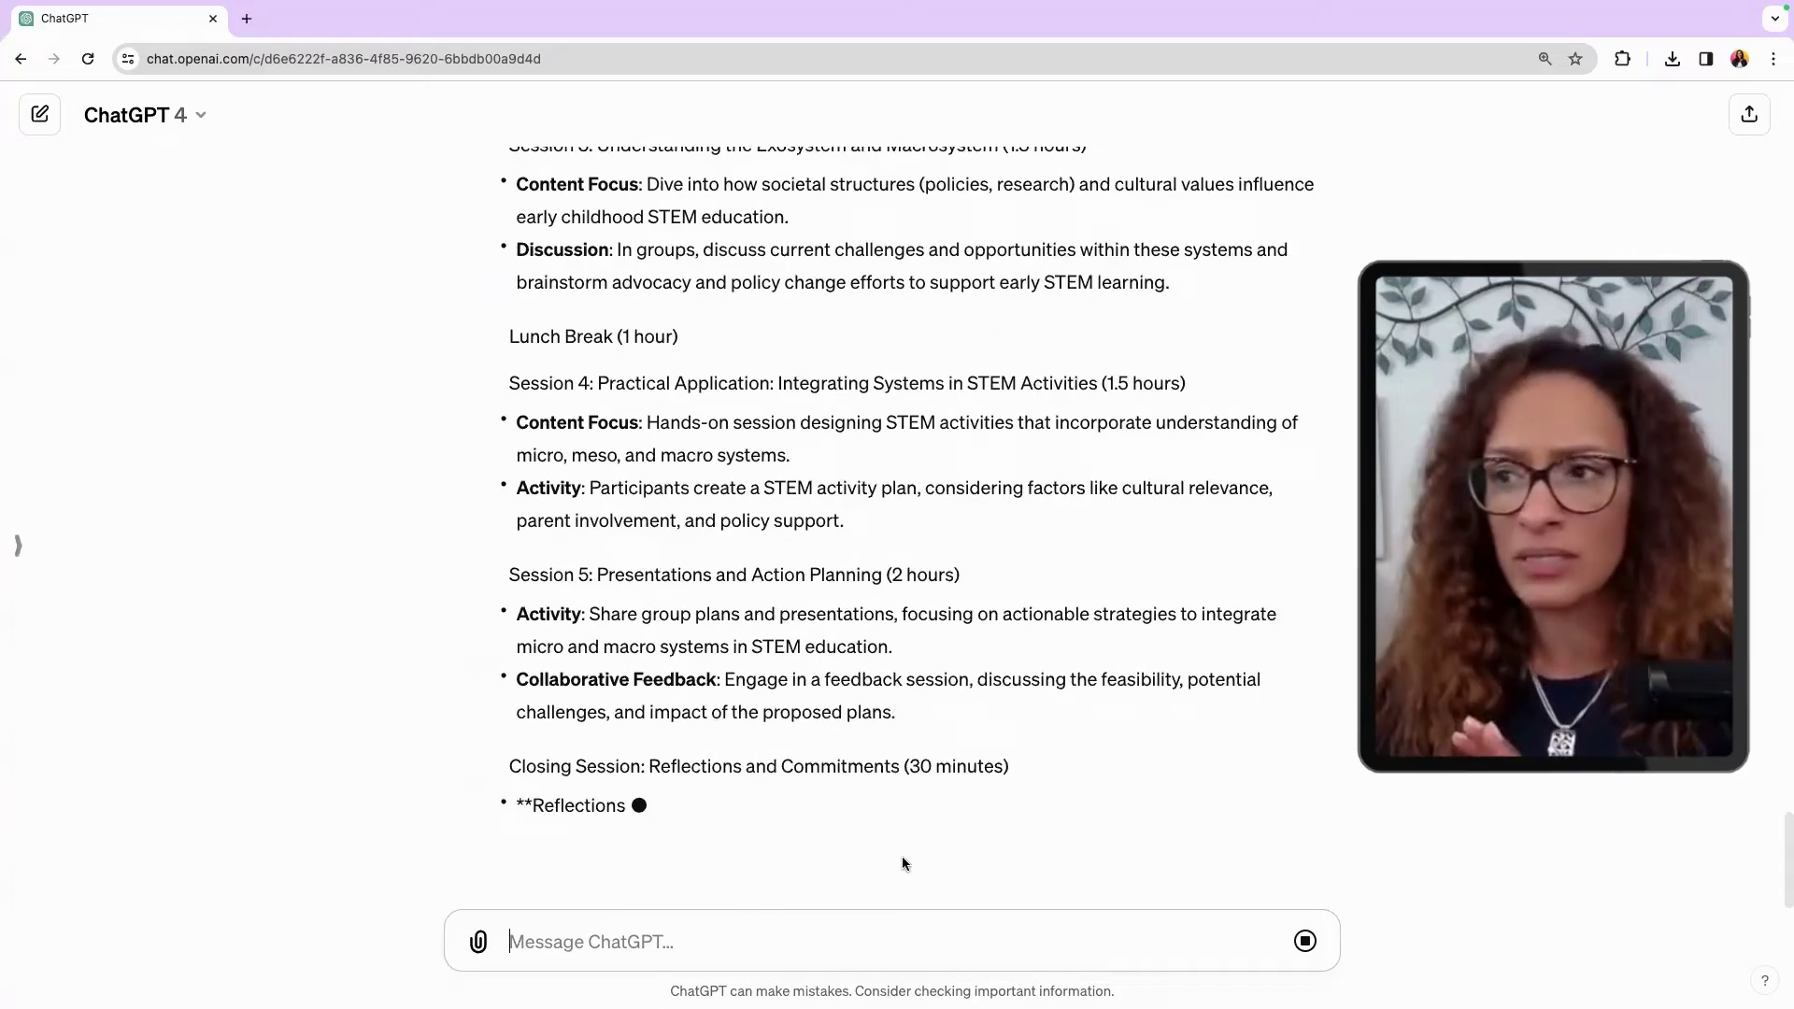
Step: Ask ChatGPT for PDF mini-presentations, getting six group readings (pages 4-13 through 34-46) with presentation topics
scroll(939, 766, "up", 15)
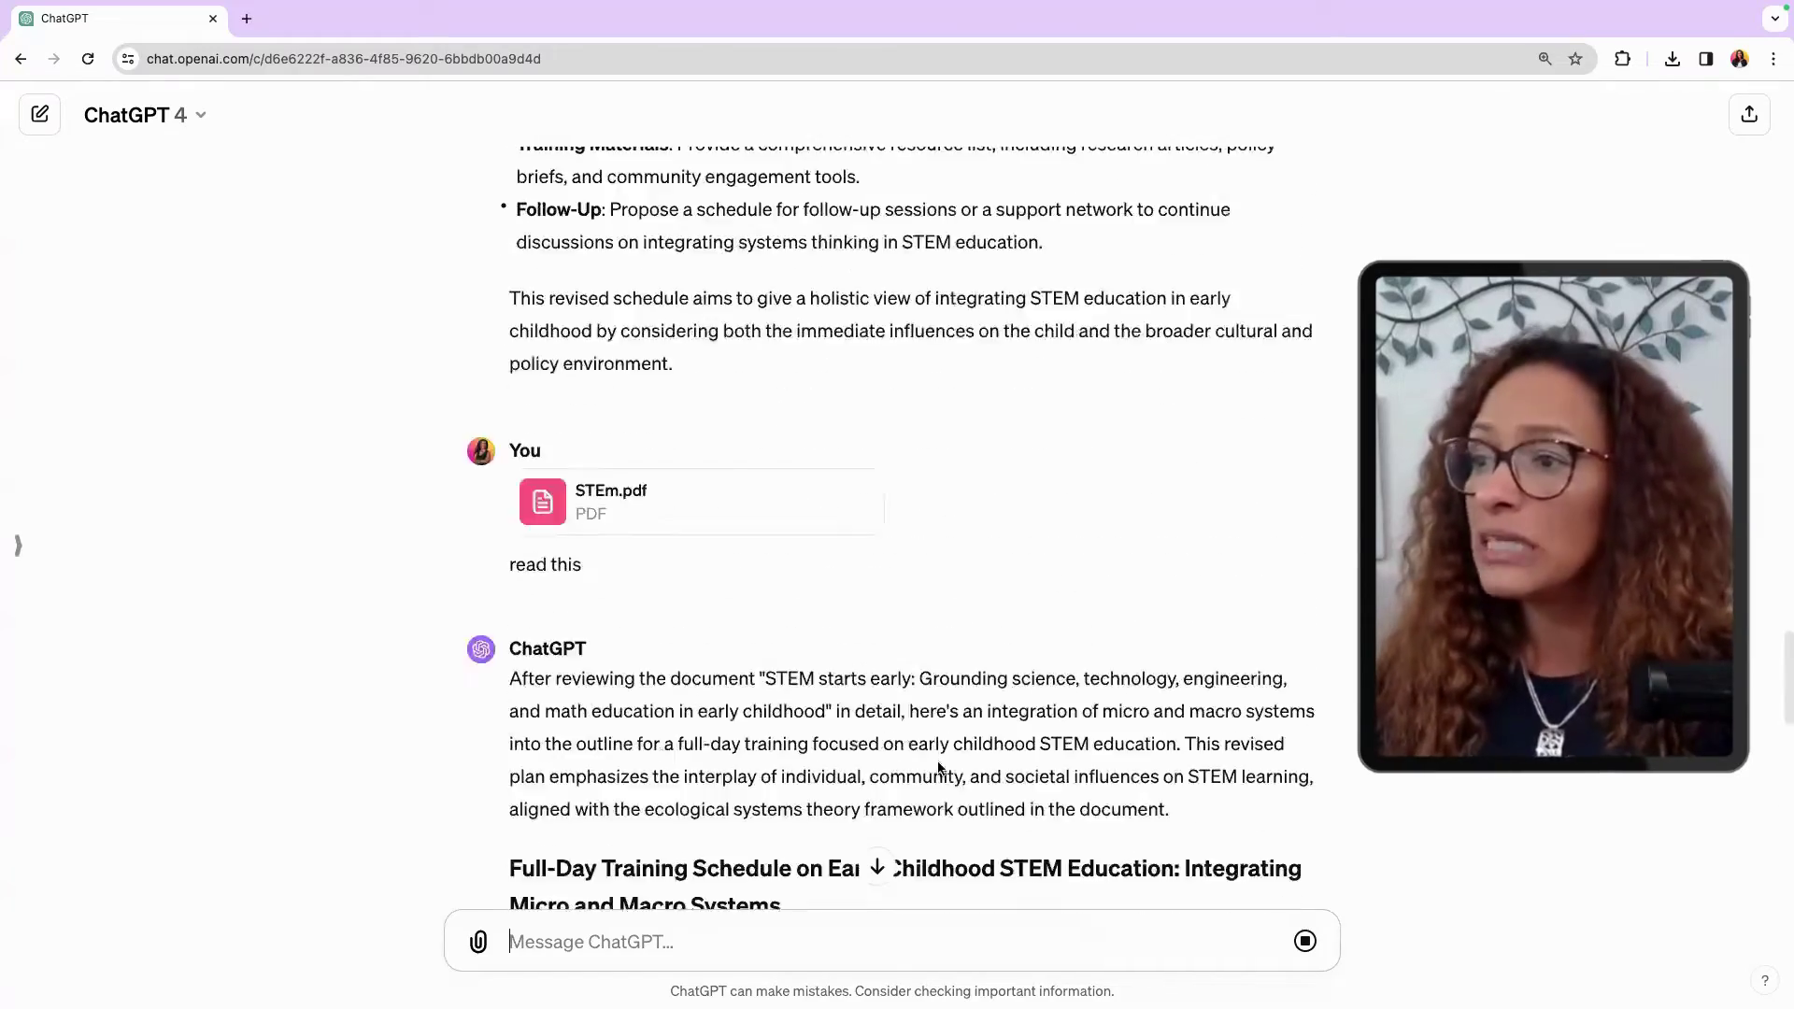
scroll(938, 767, "down", 20)
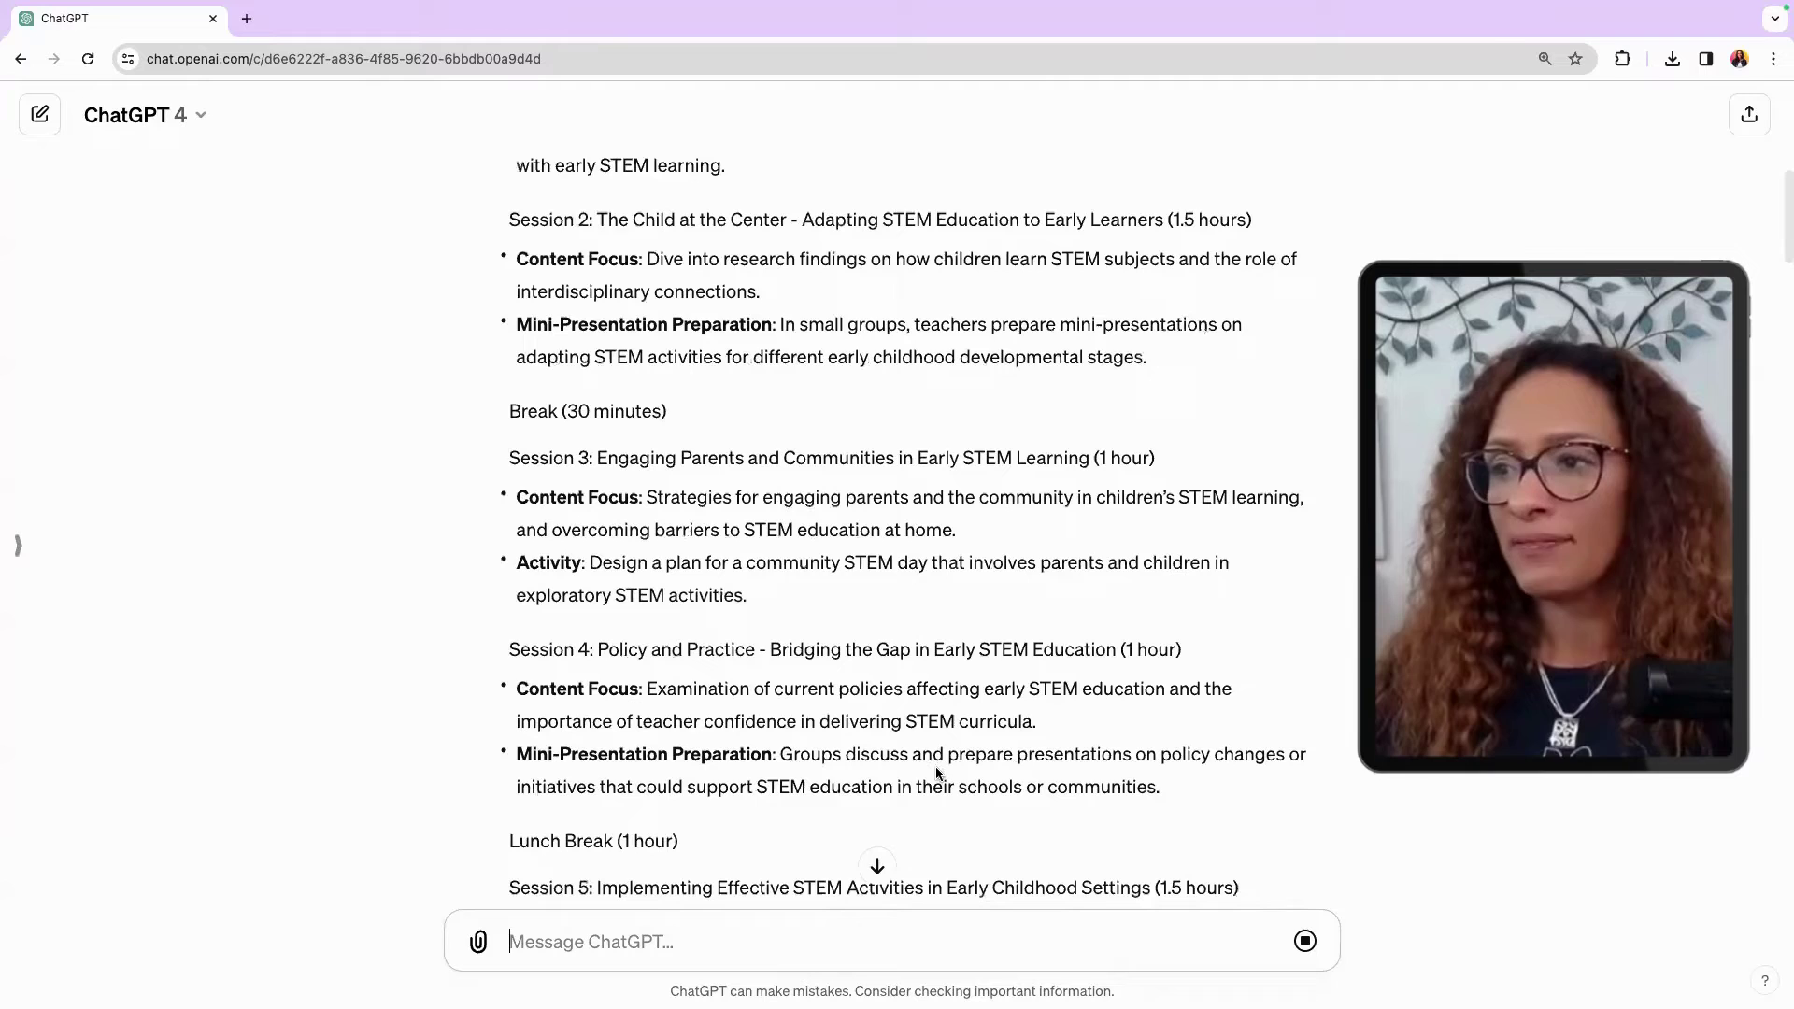
scroll(879, 766, "up", 8)
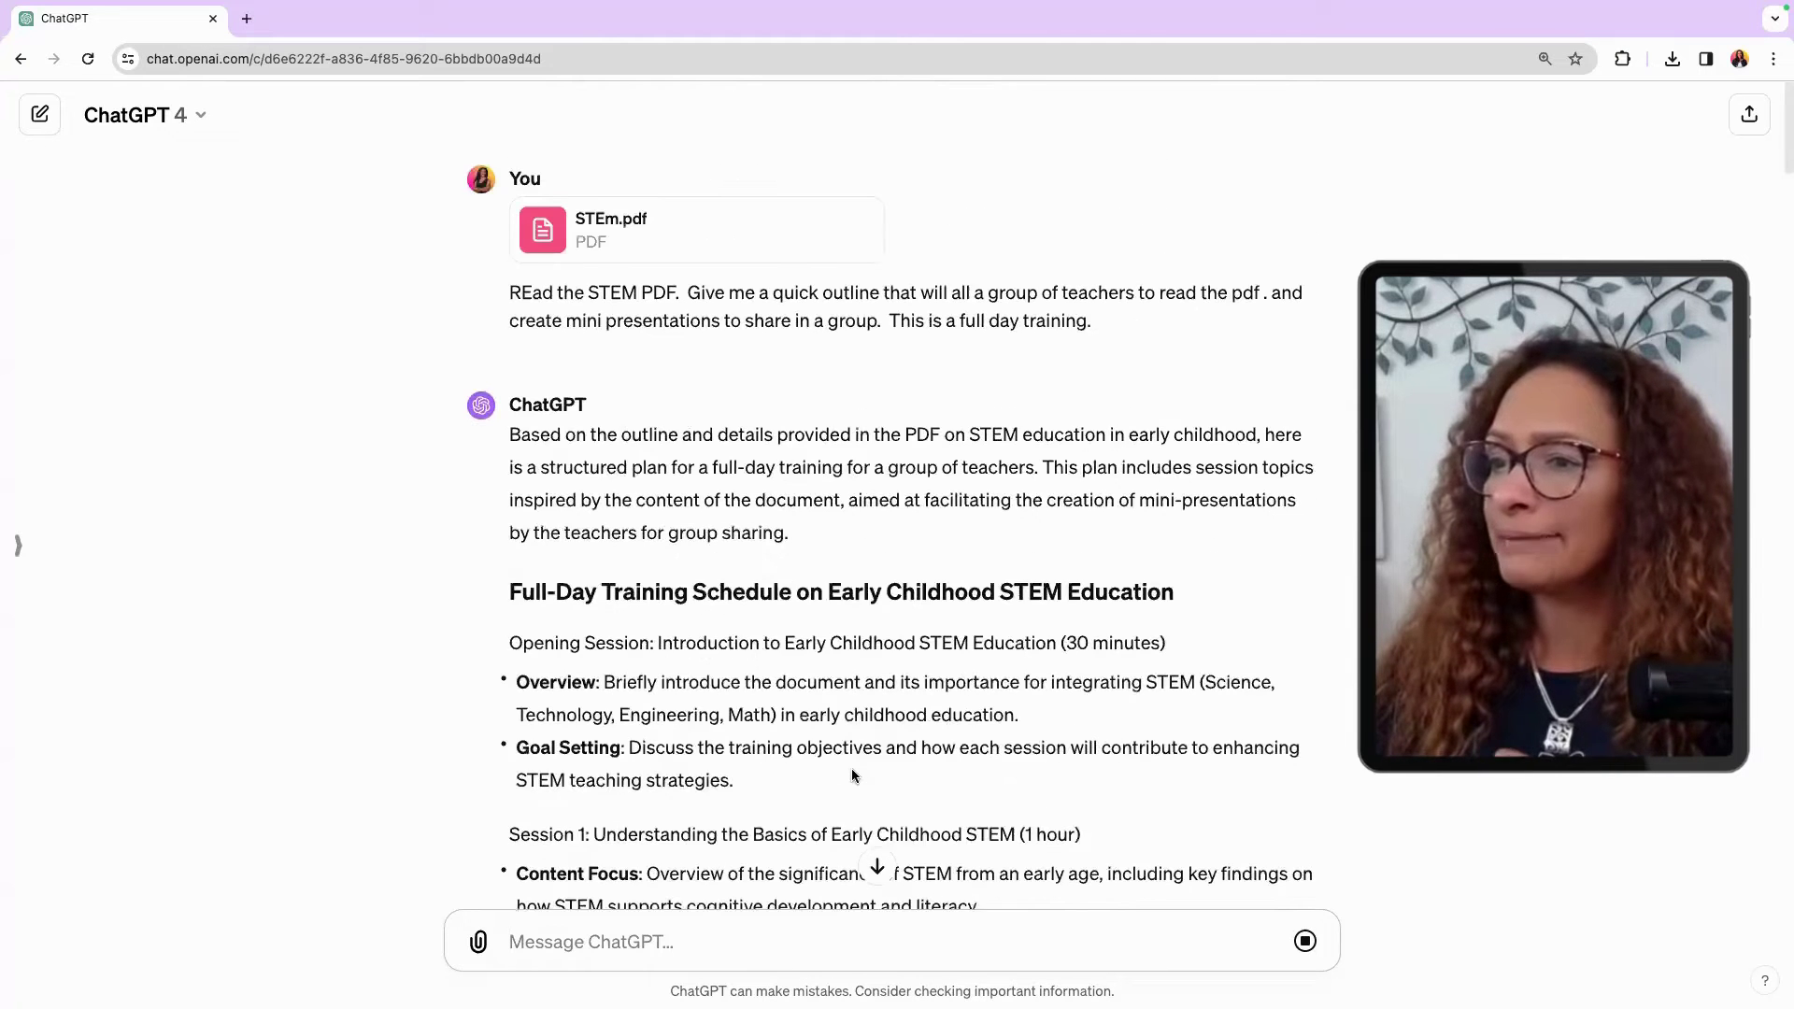
scroll(850, 768, "down", 7)
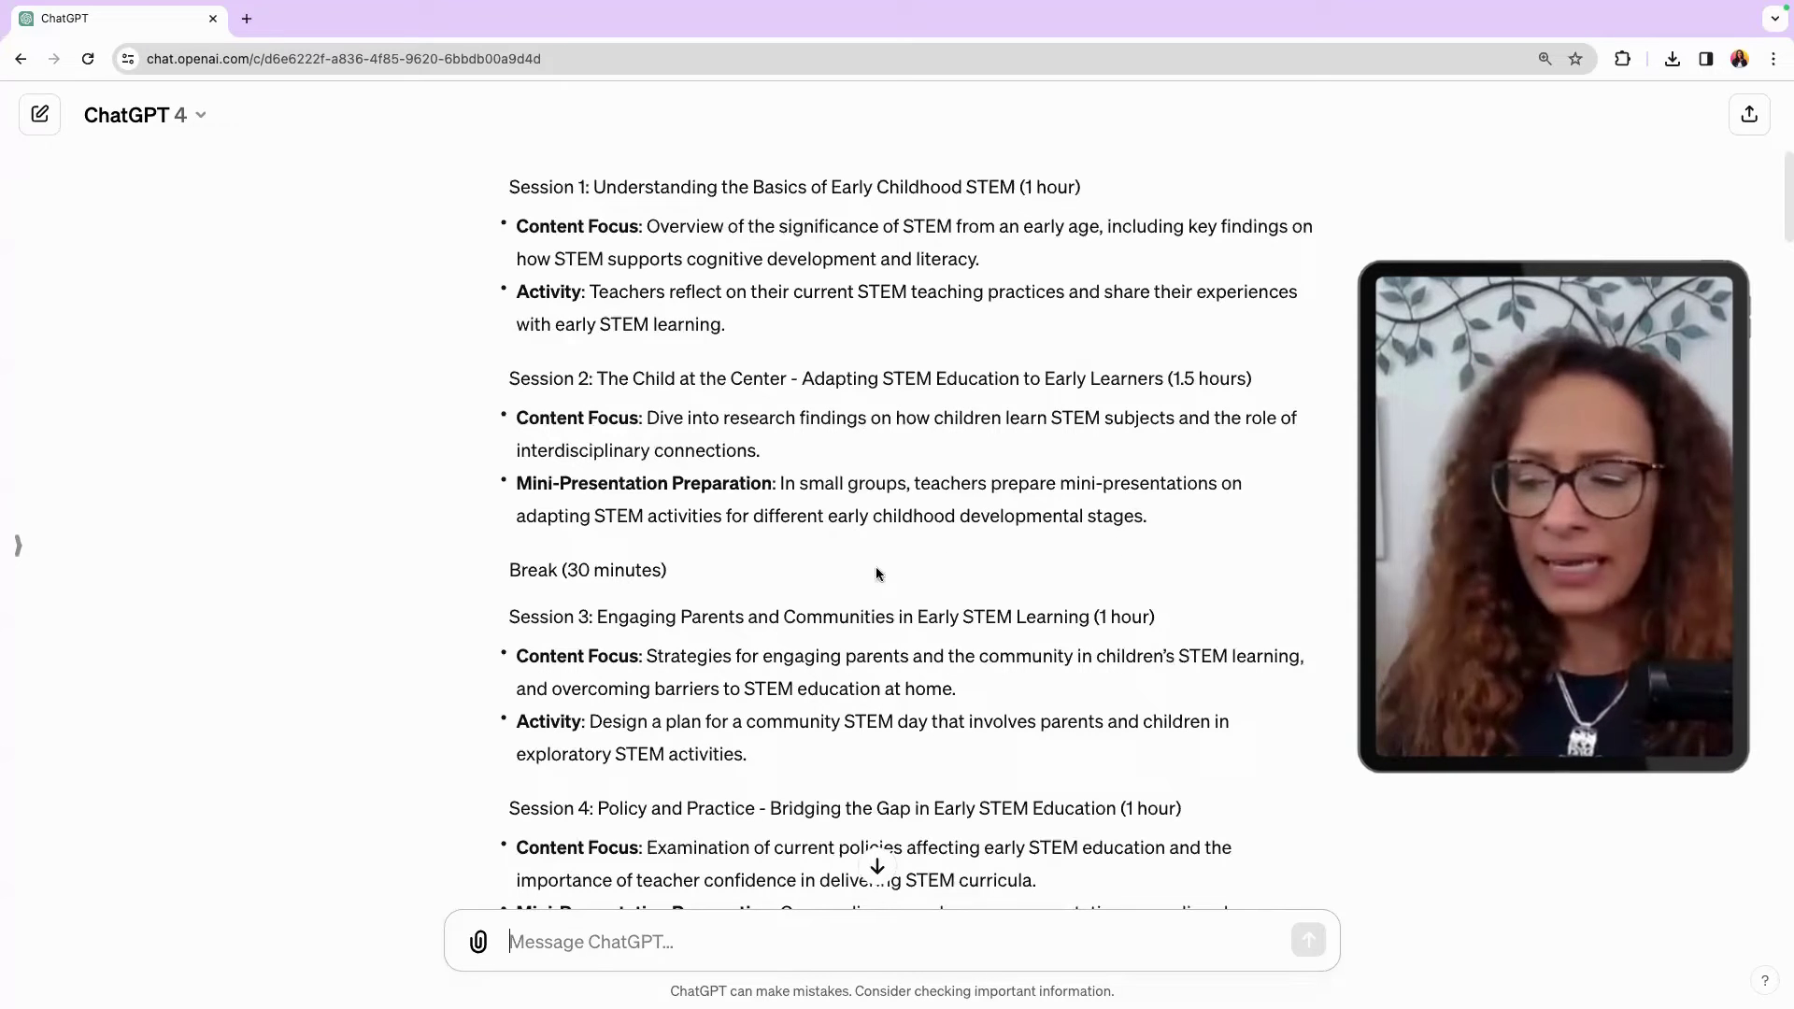
type("I")
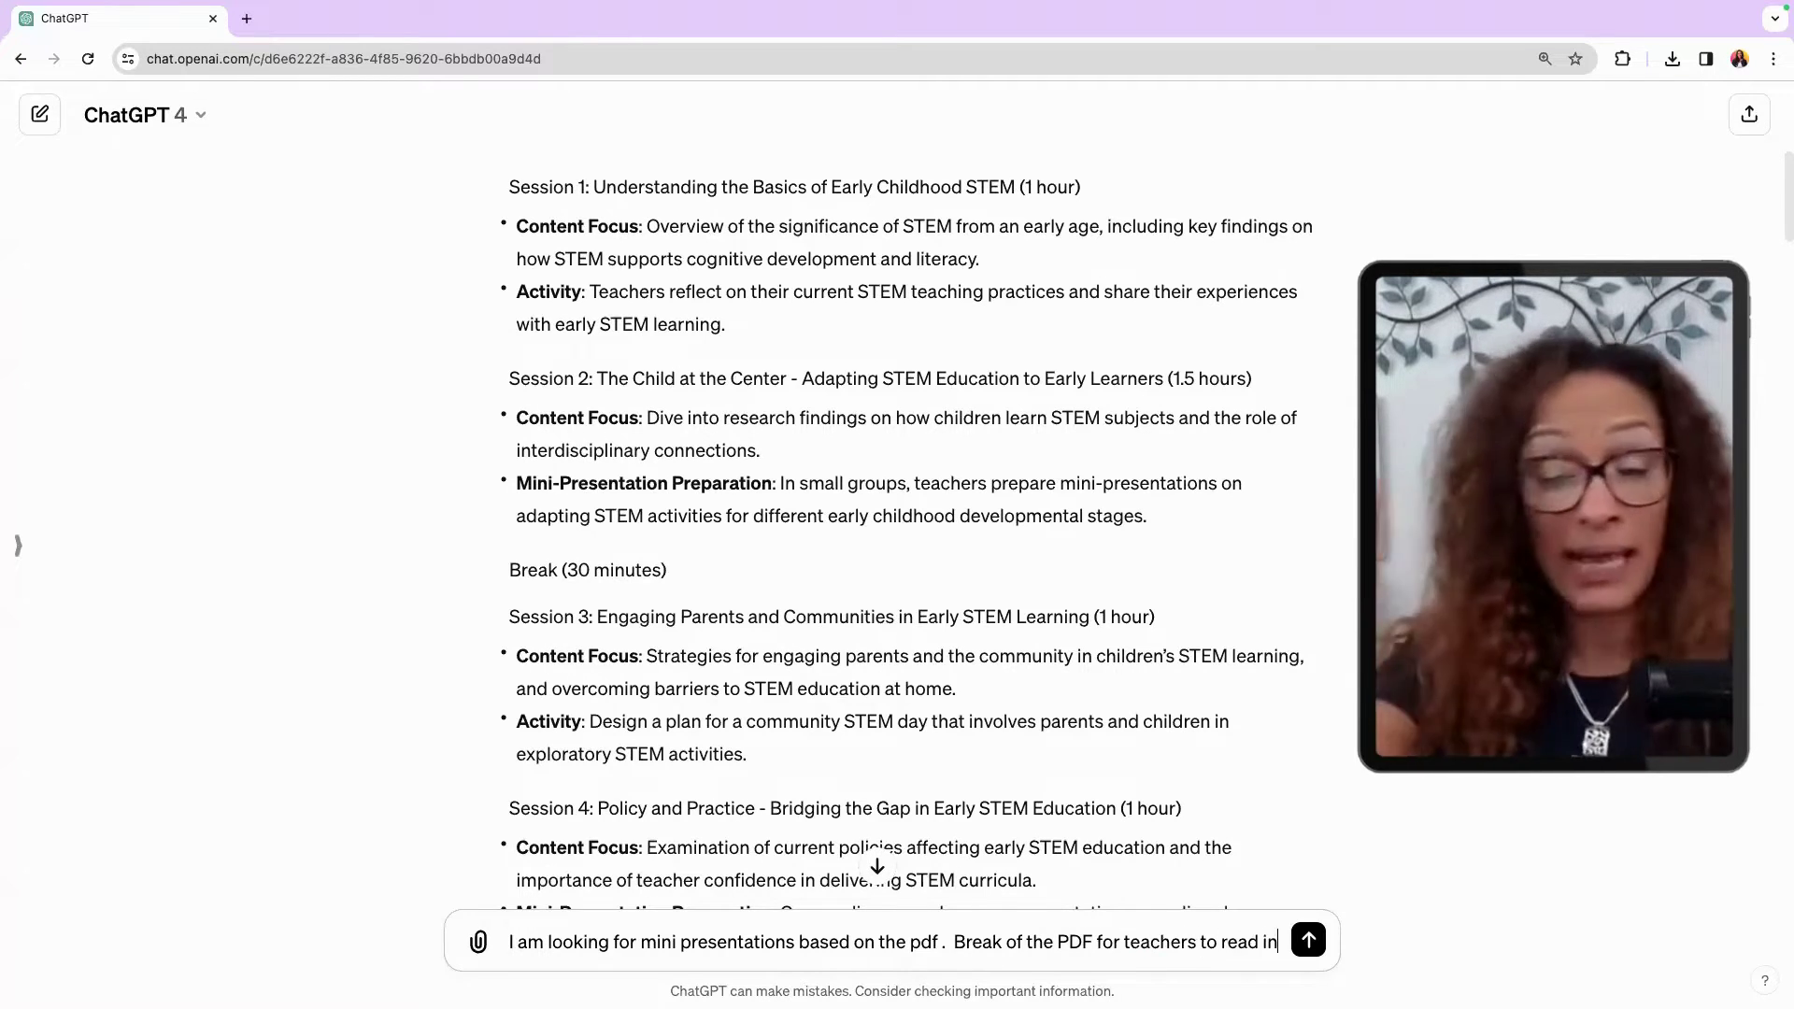
type("gou")
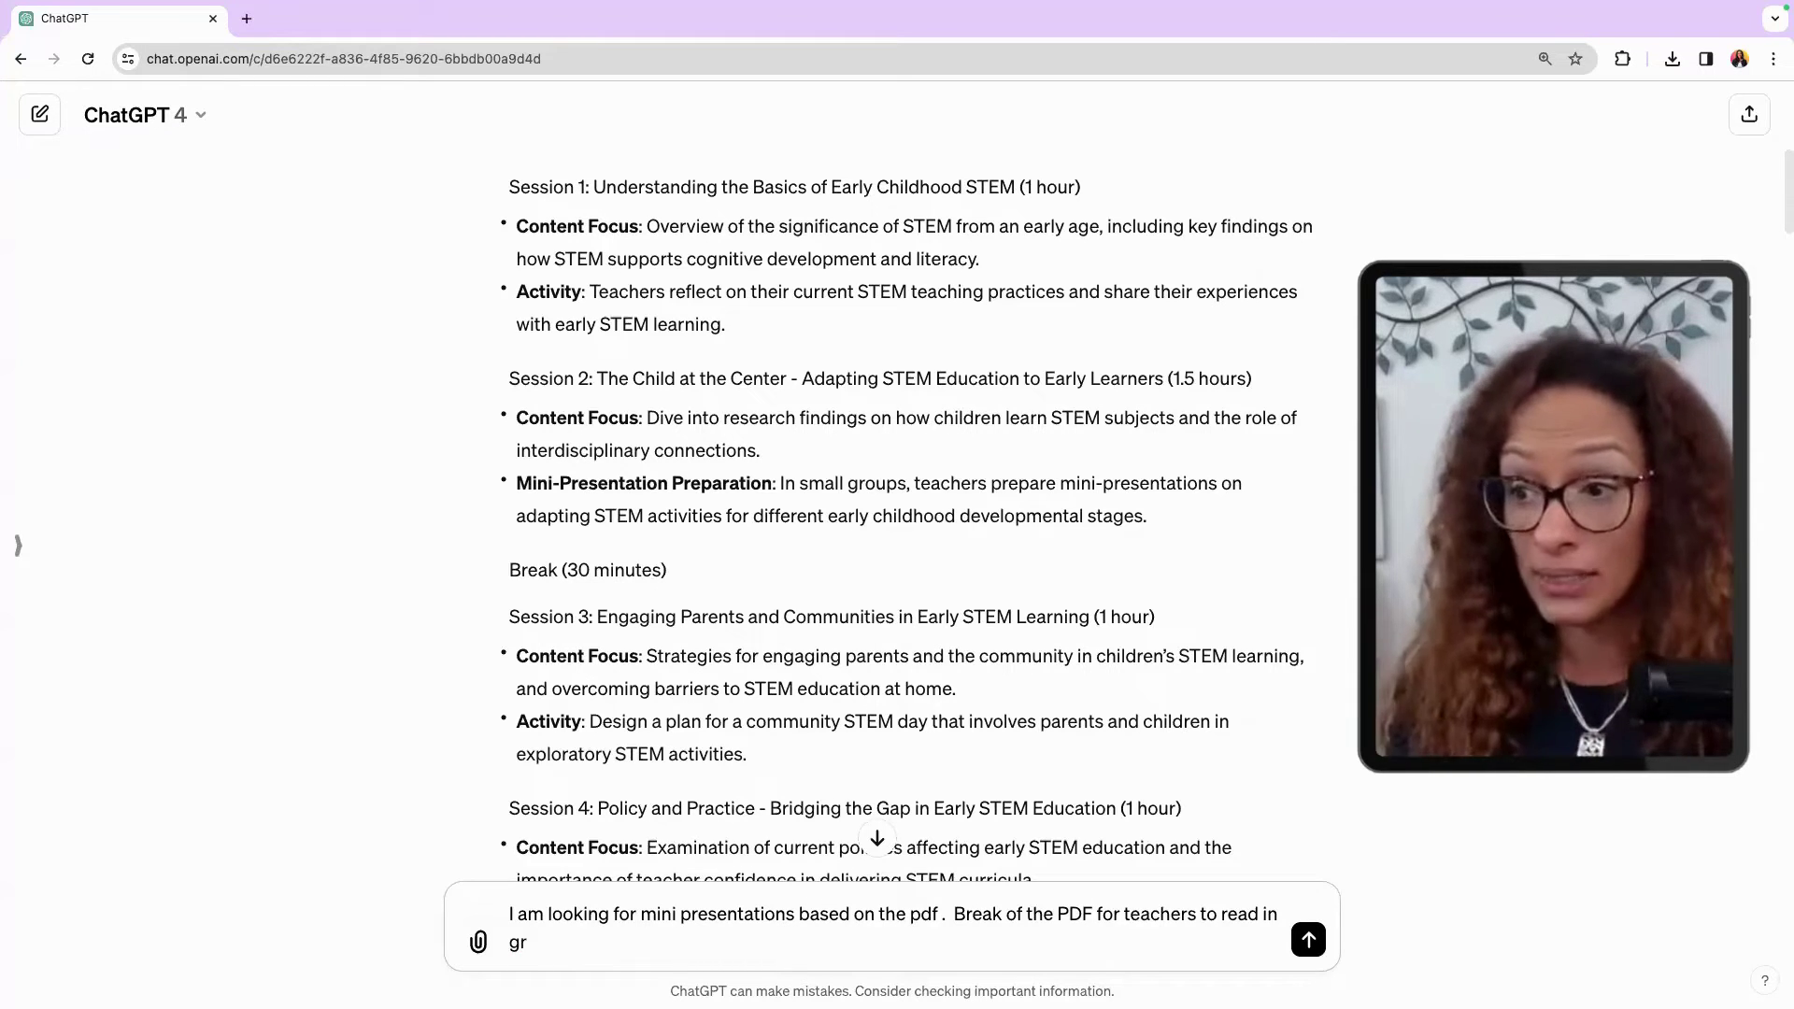
key("Return")
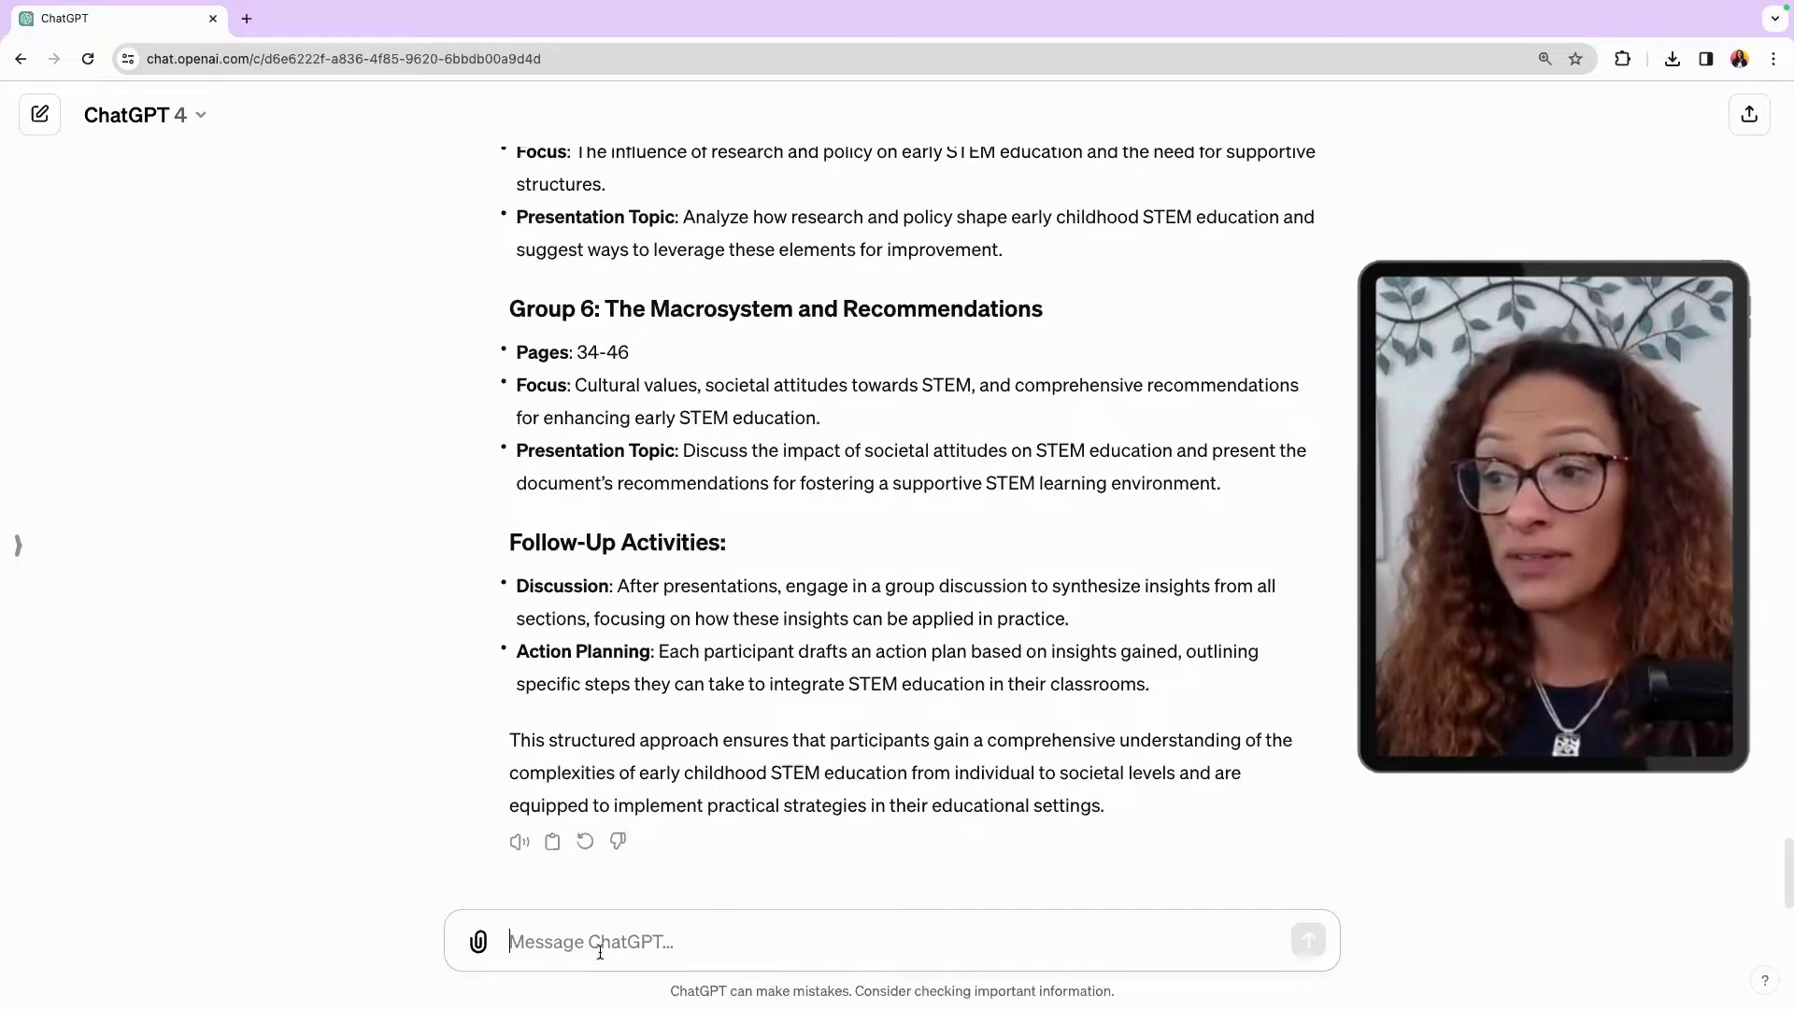
scroll(758, 775, "up", 20)
scroll(748, 840, "down", 13)
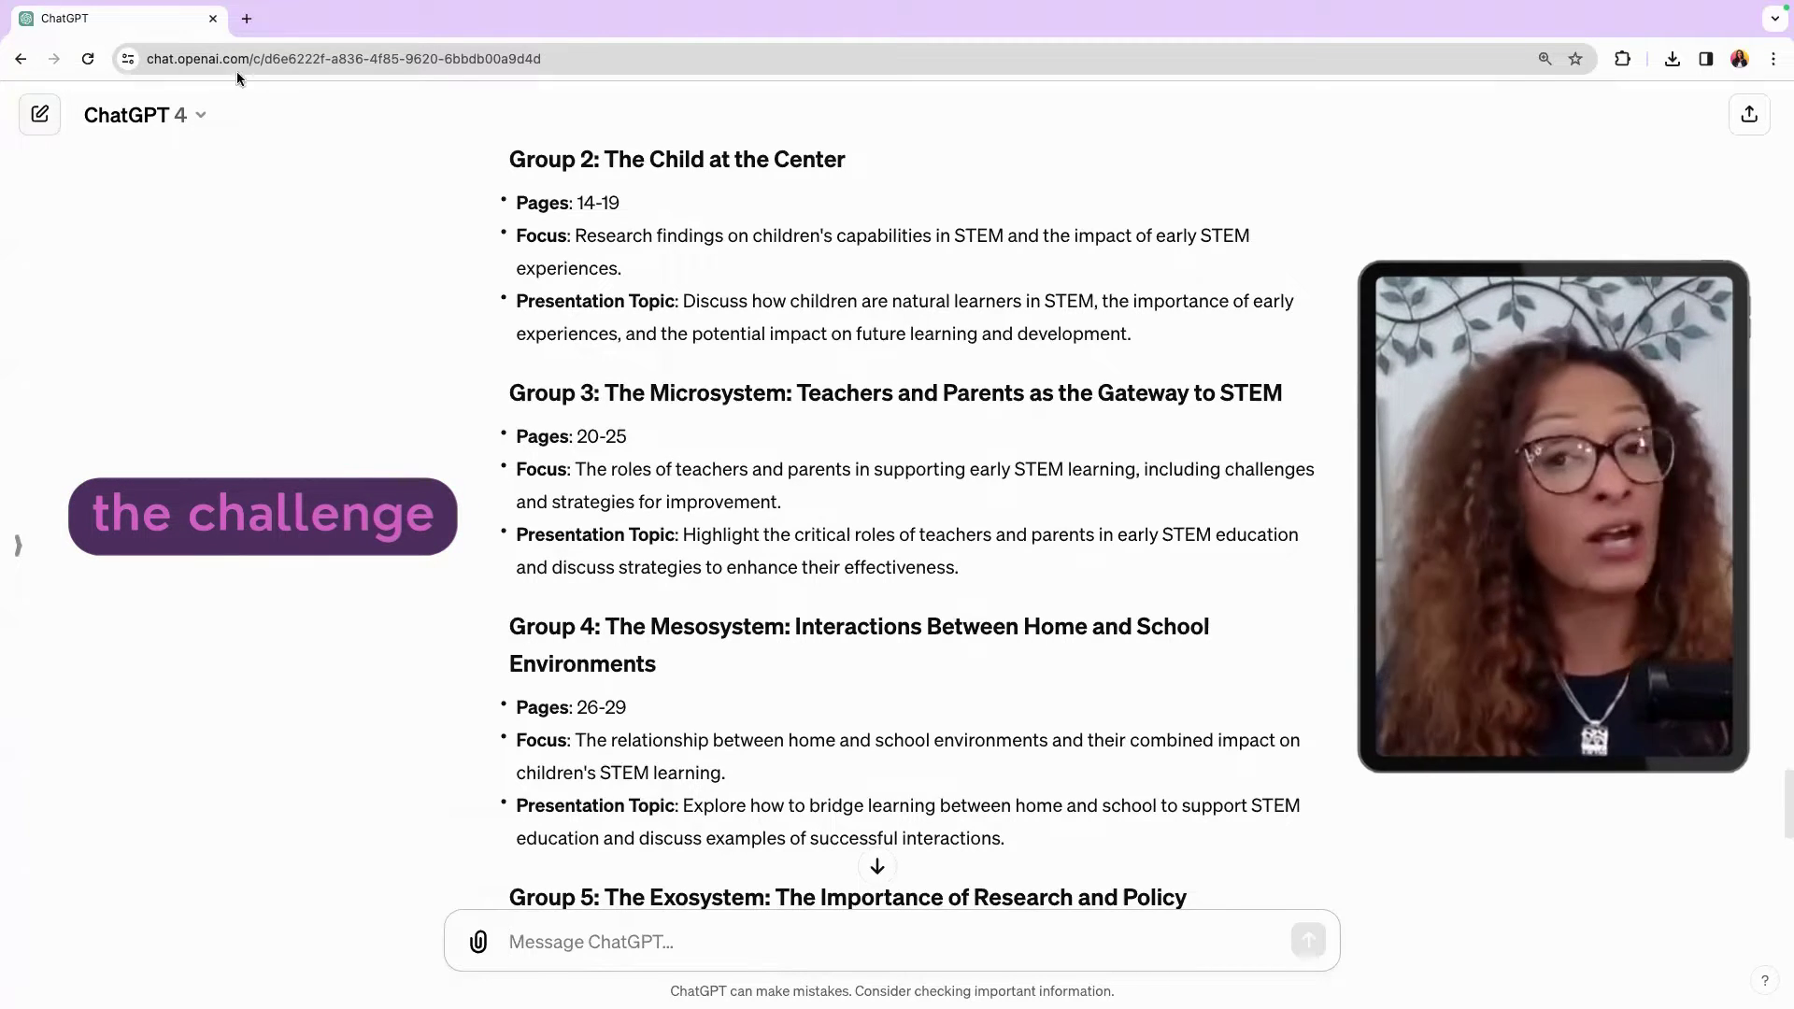
Step: In a new tab, search the web for 'google scholar' and go to the Google Scholar site
left_click(247, 19)
type("goog")
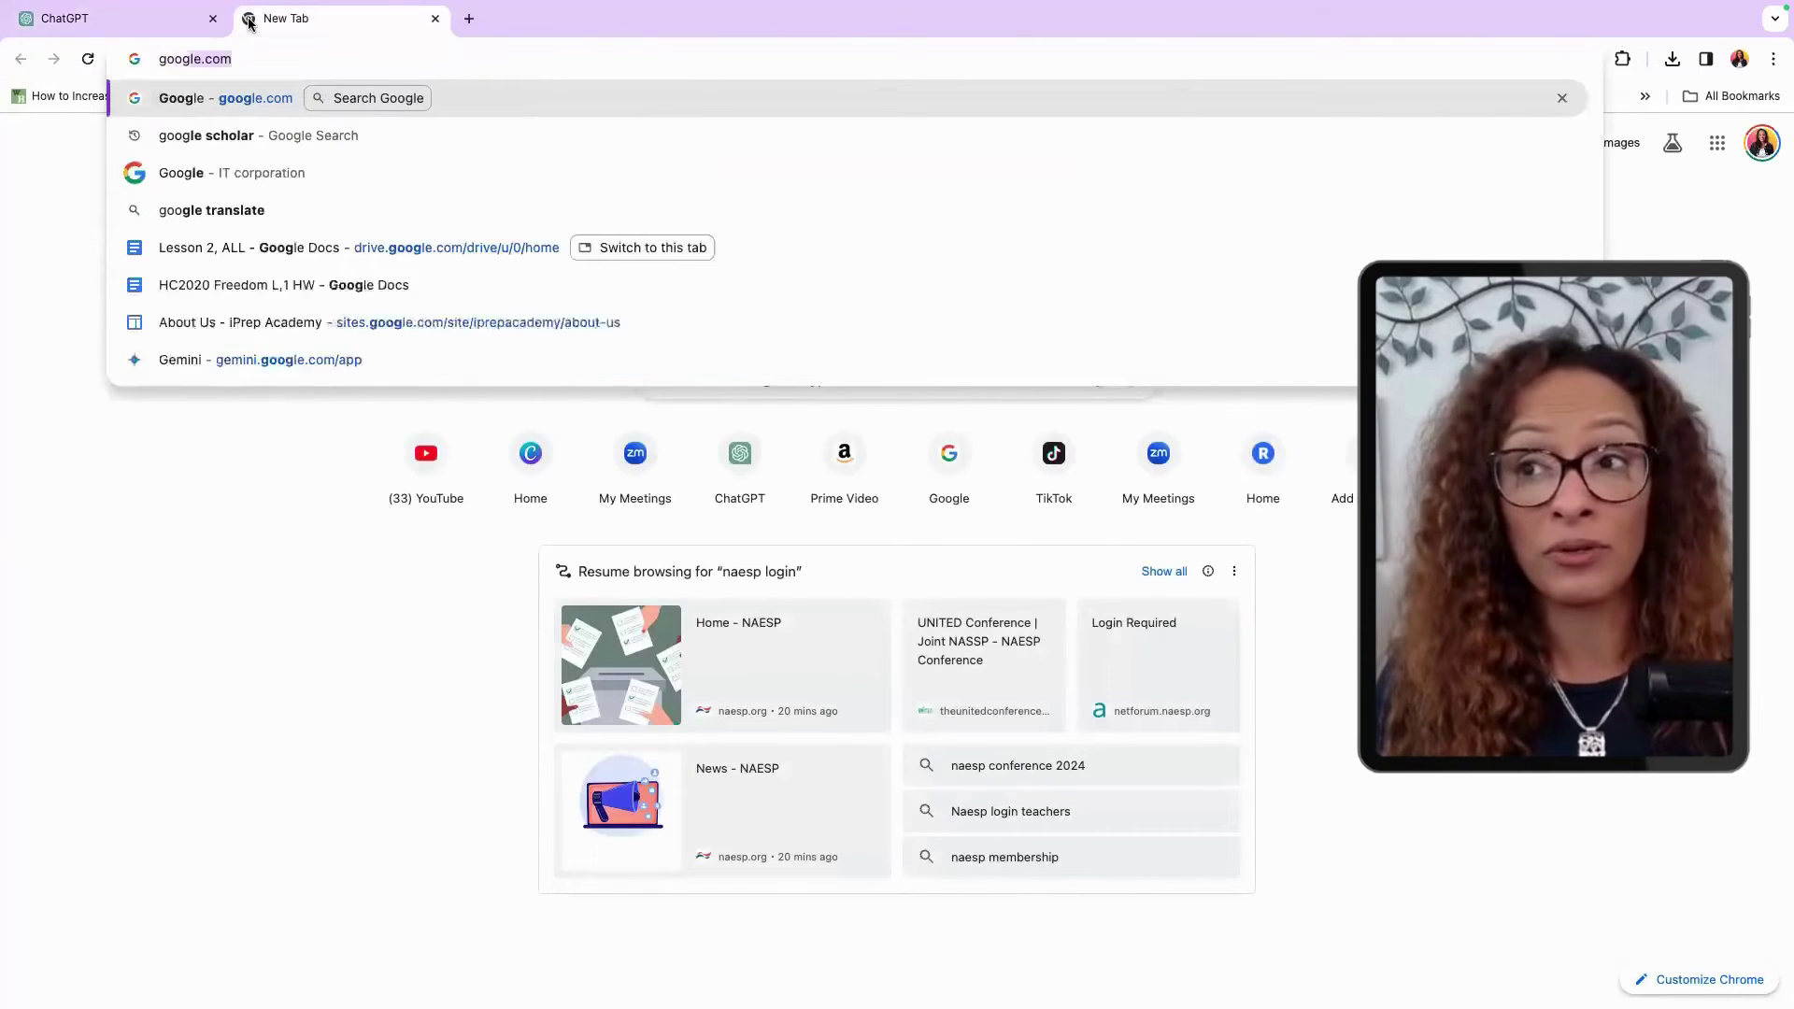
type("le s")
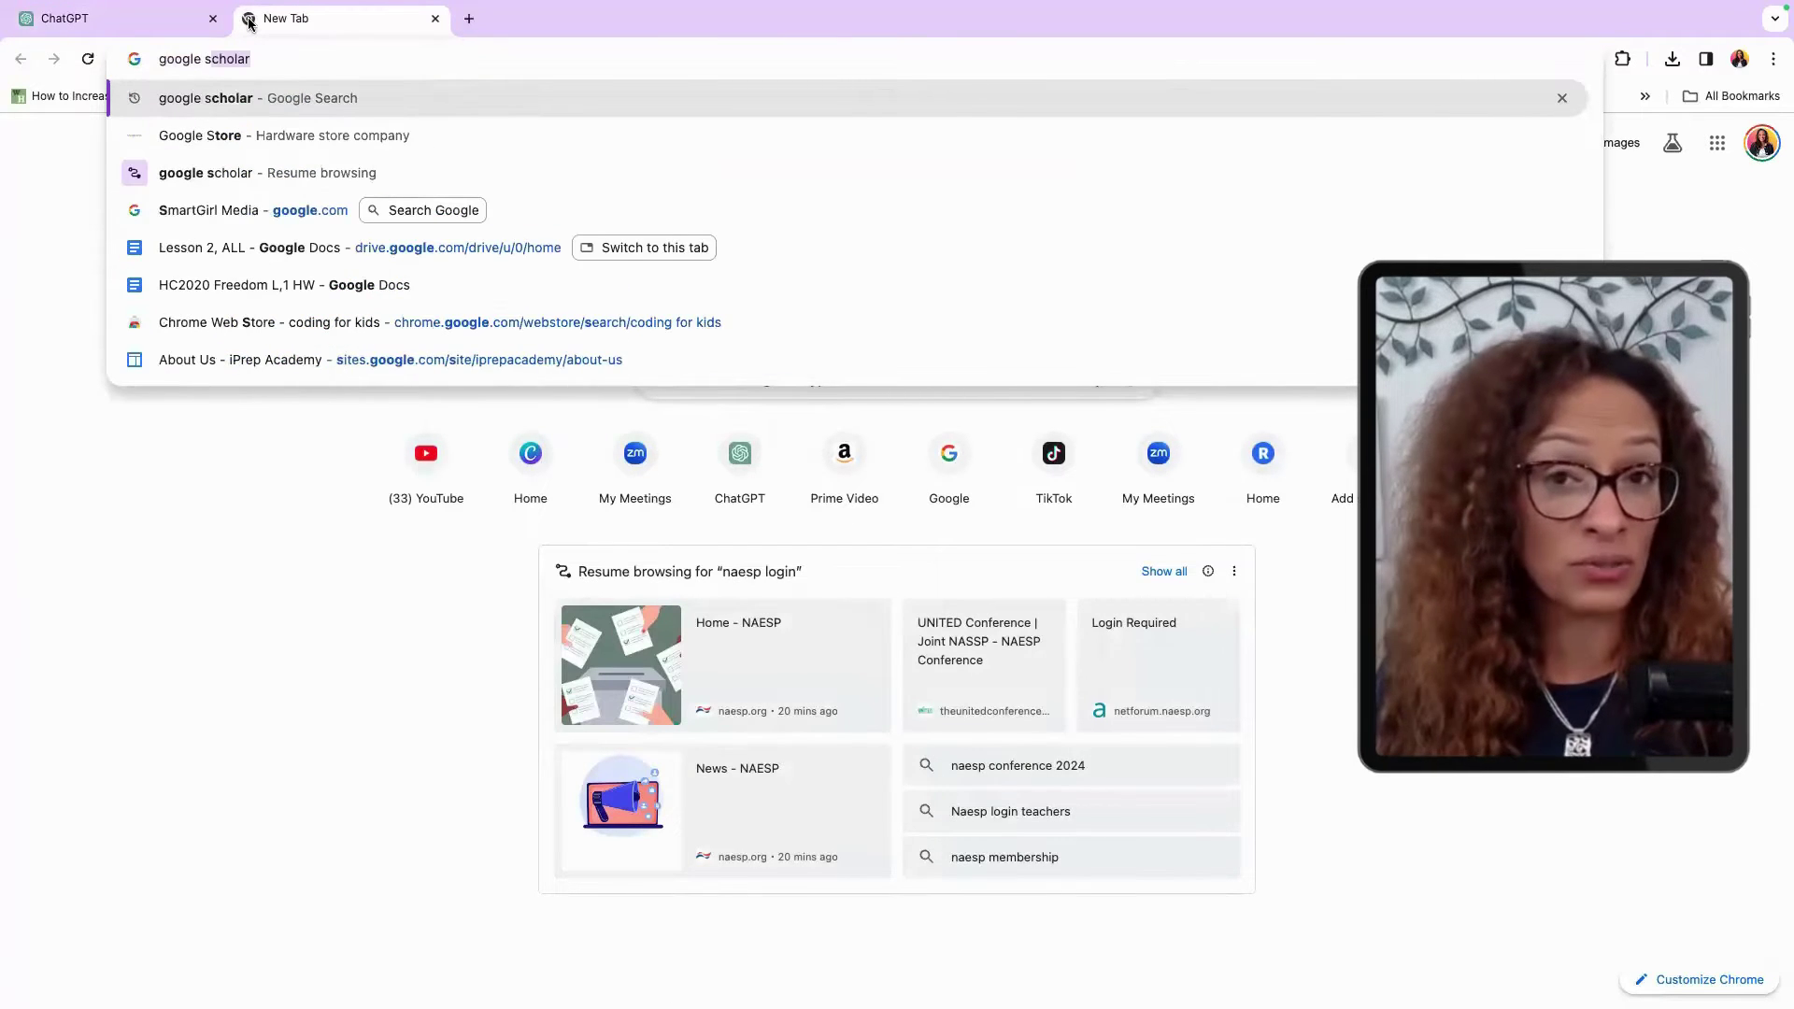
key("Return")
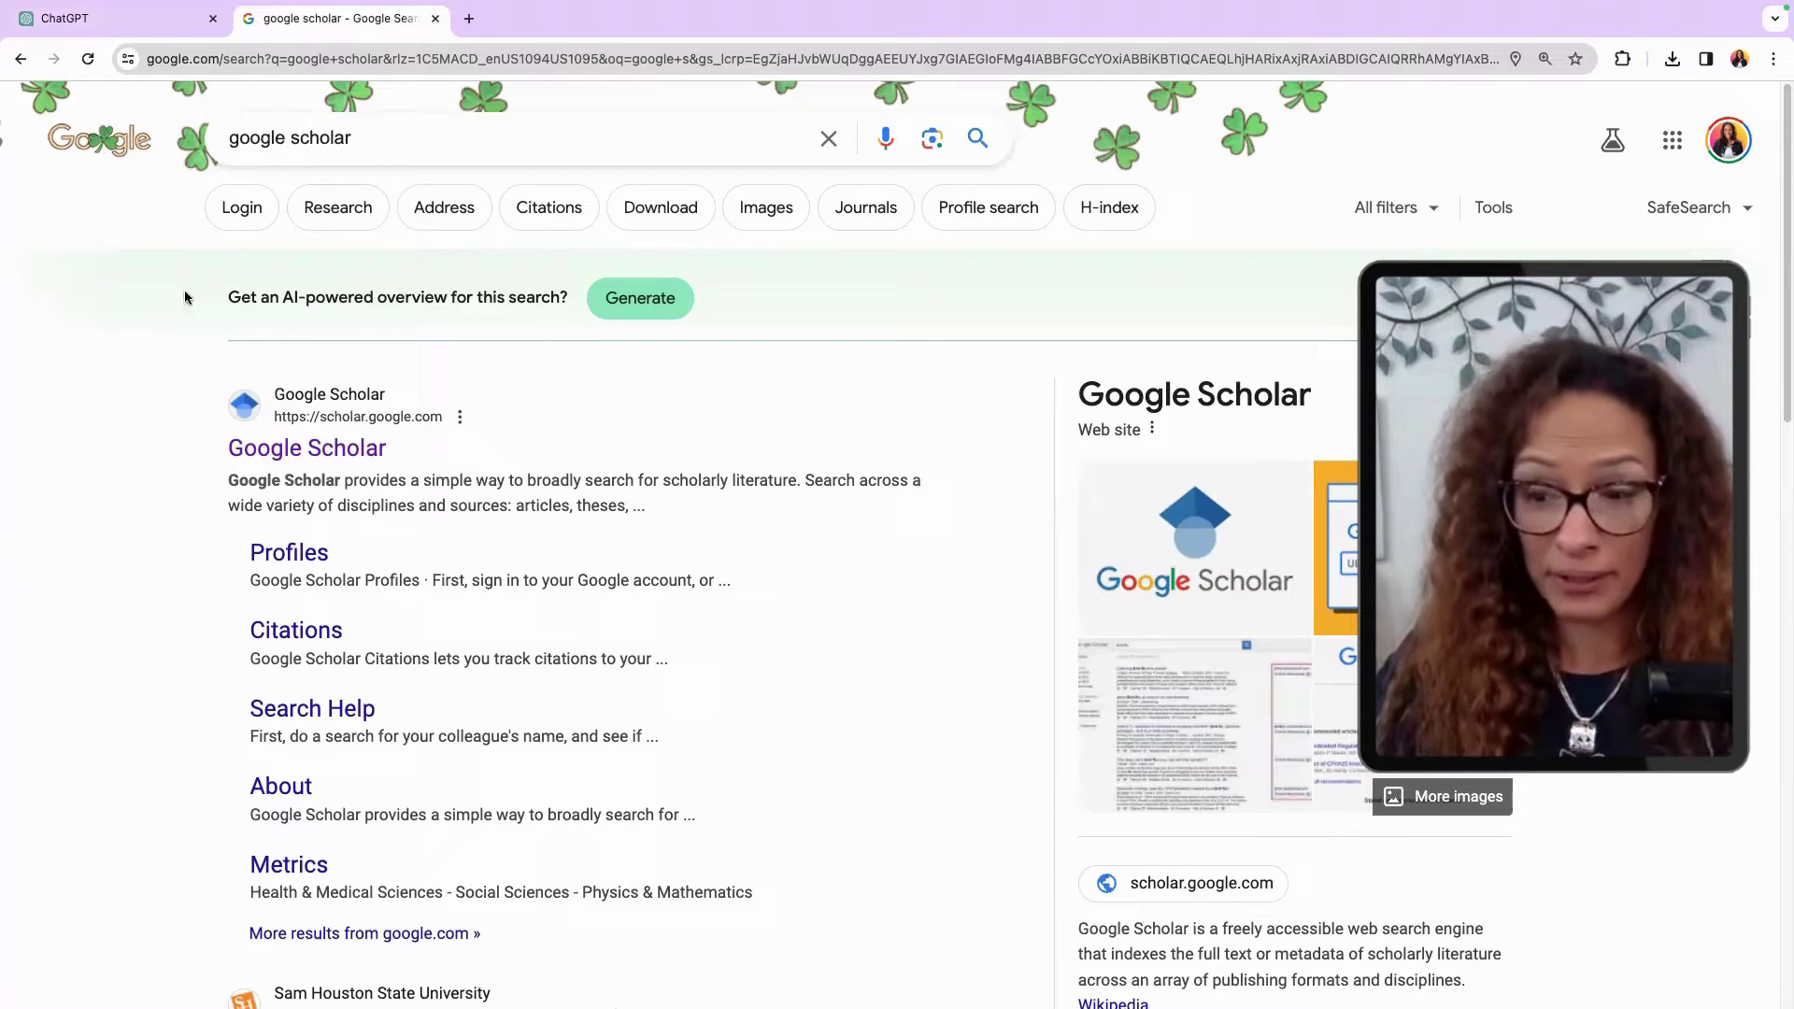
left_click(307, 449)
Step: Search Scholar for 'STEM education elementary starting early' and open the 'Prerequisites for elementary school teachers' article
left_click(645, 329)
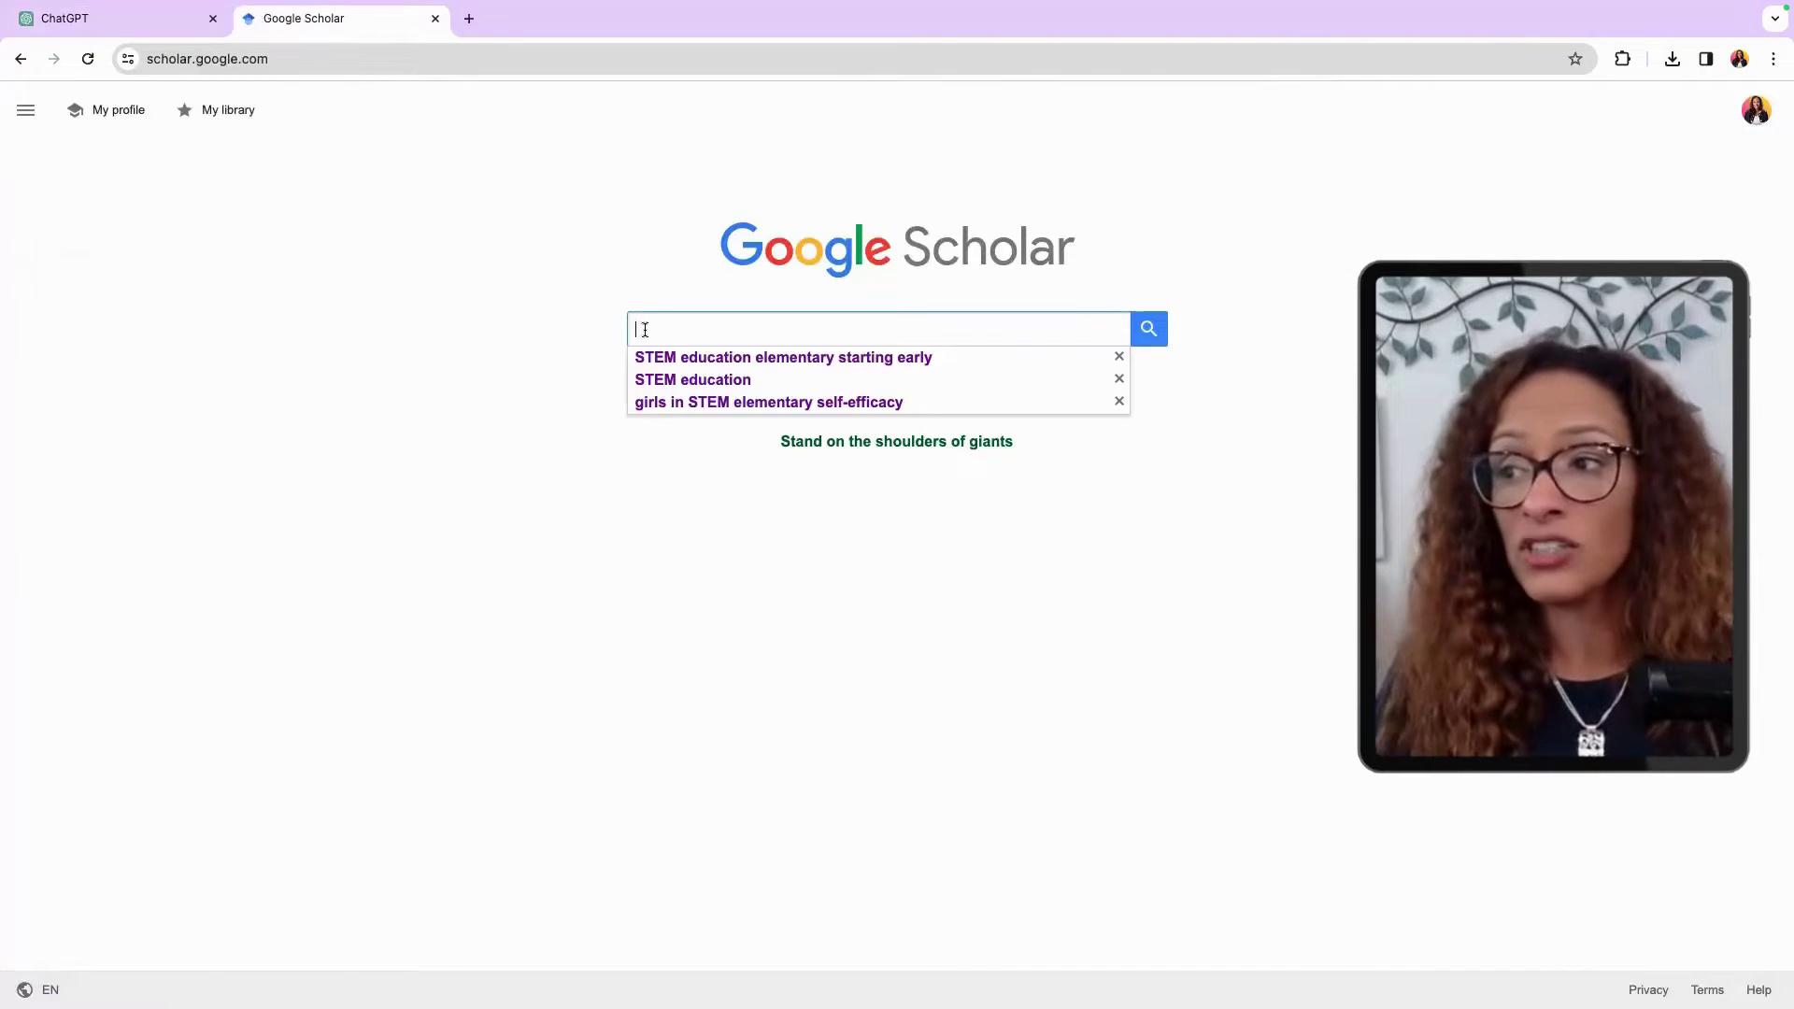
type("stem educa")
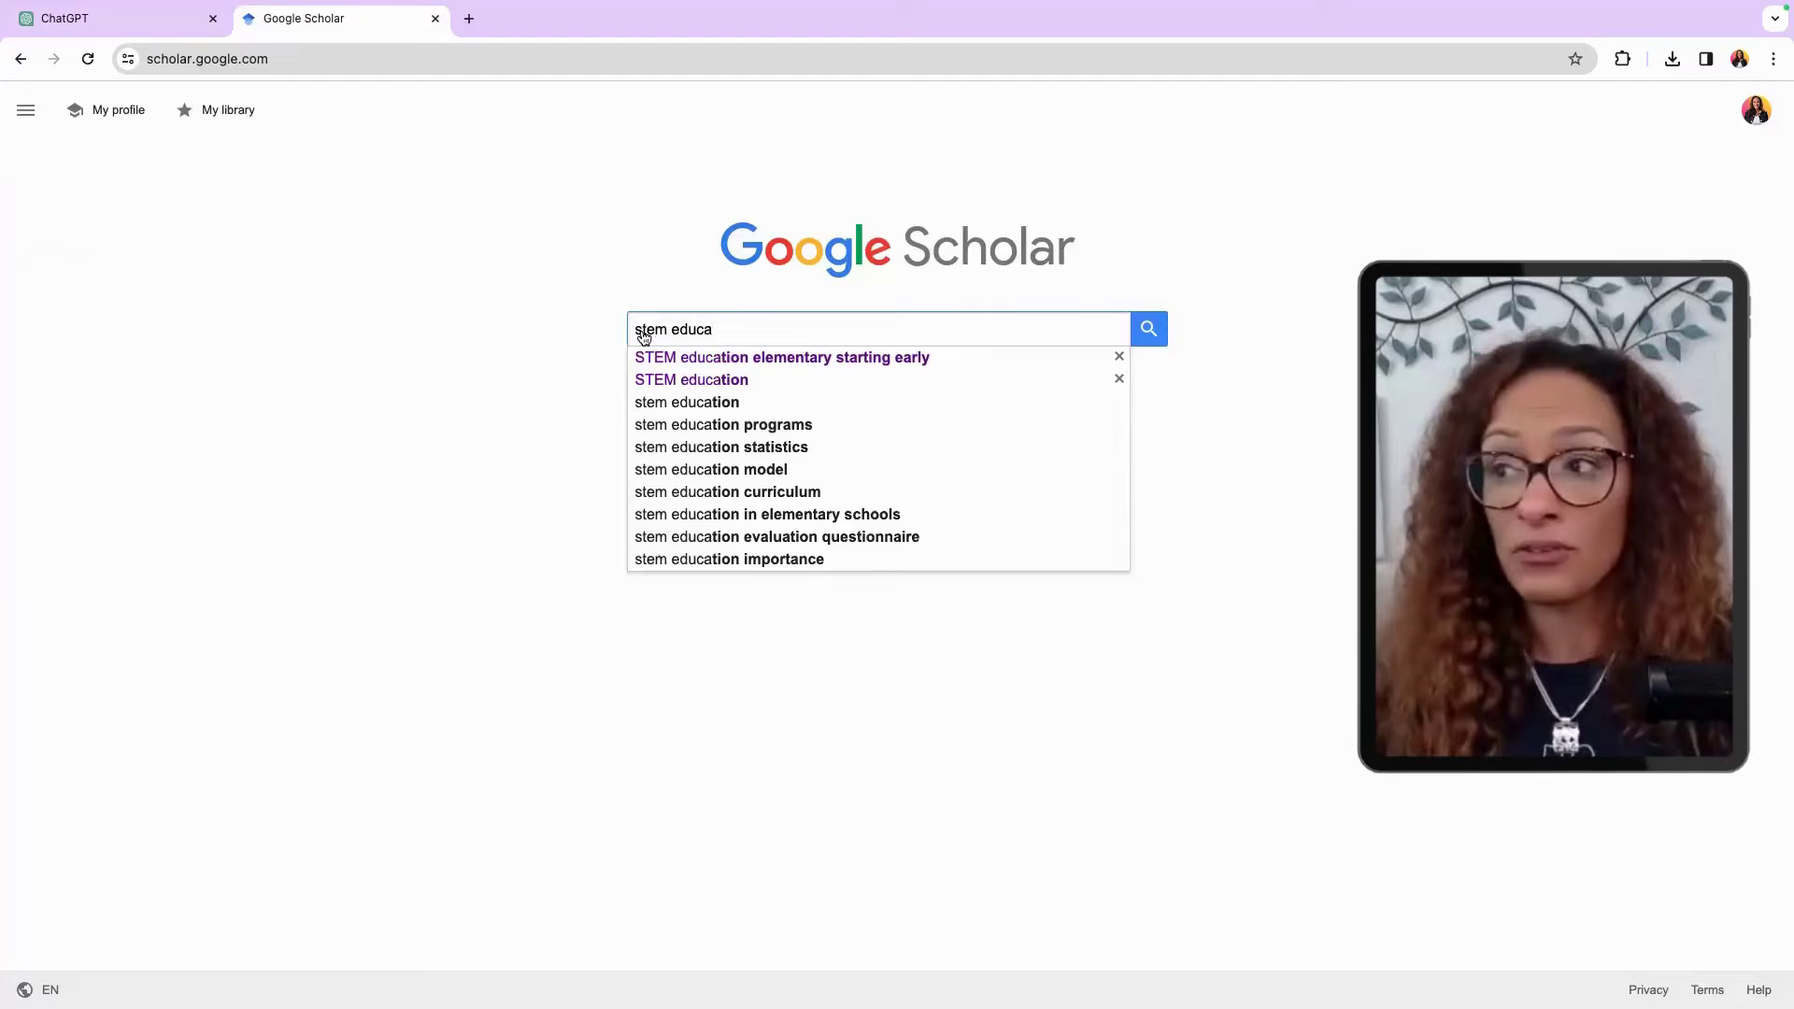
left_click(721, 359)
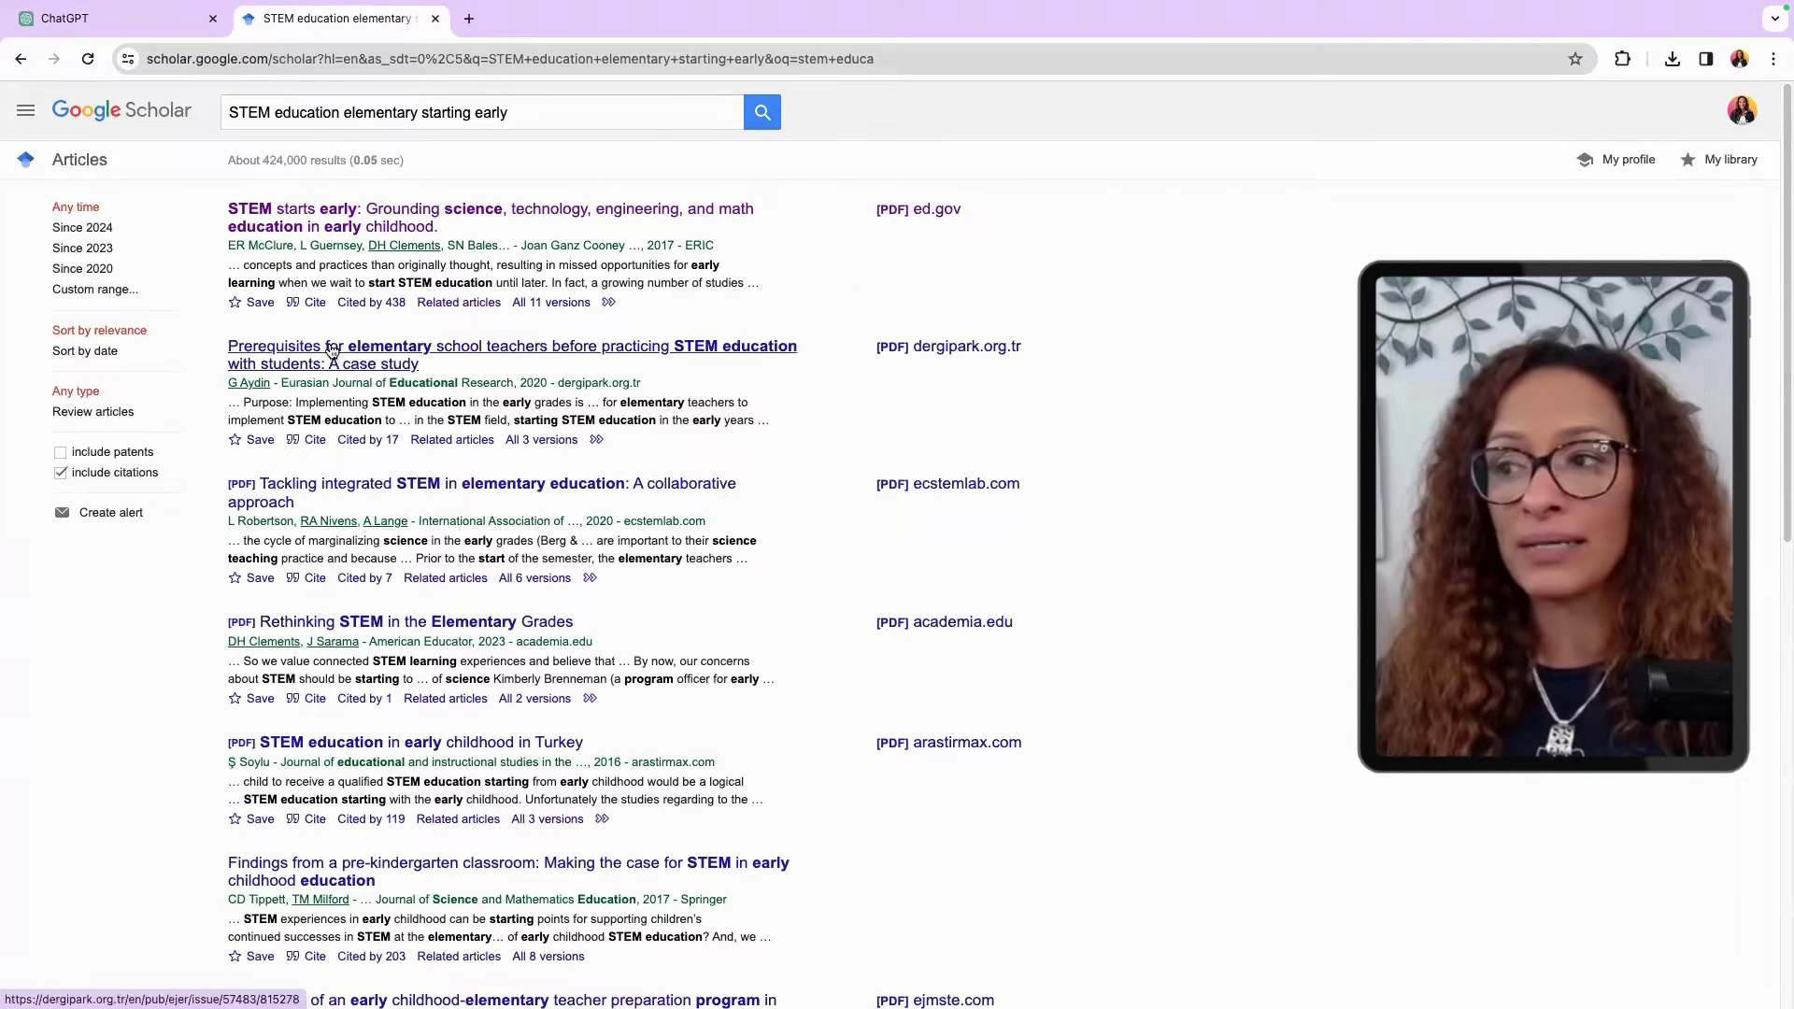
left_click(600, 356)
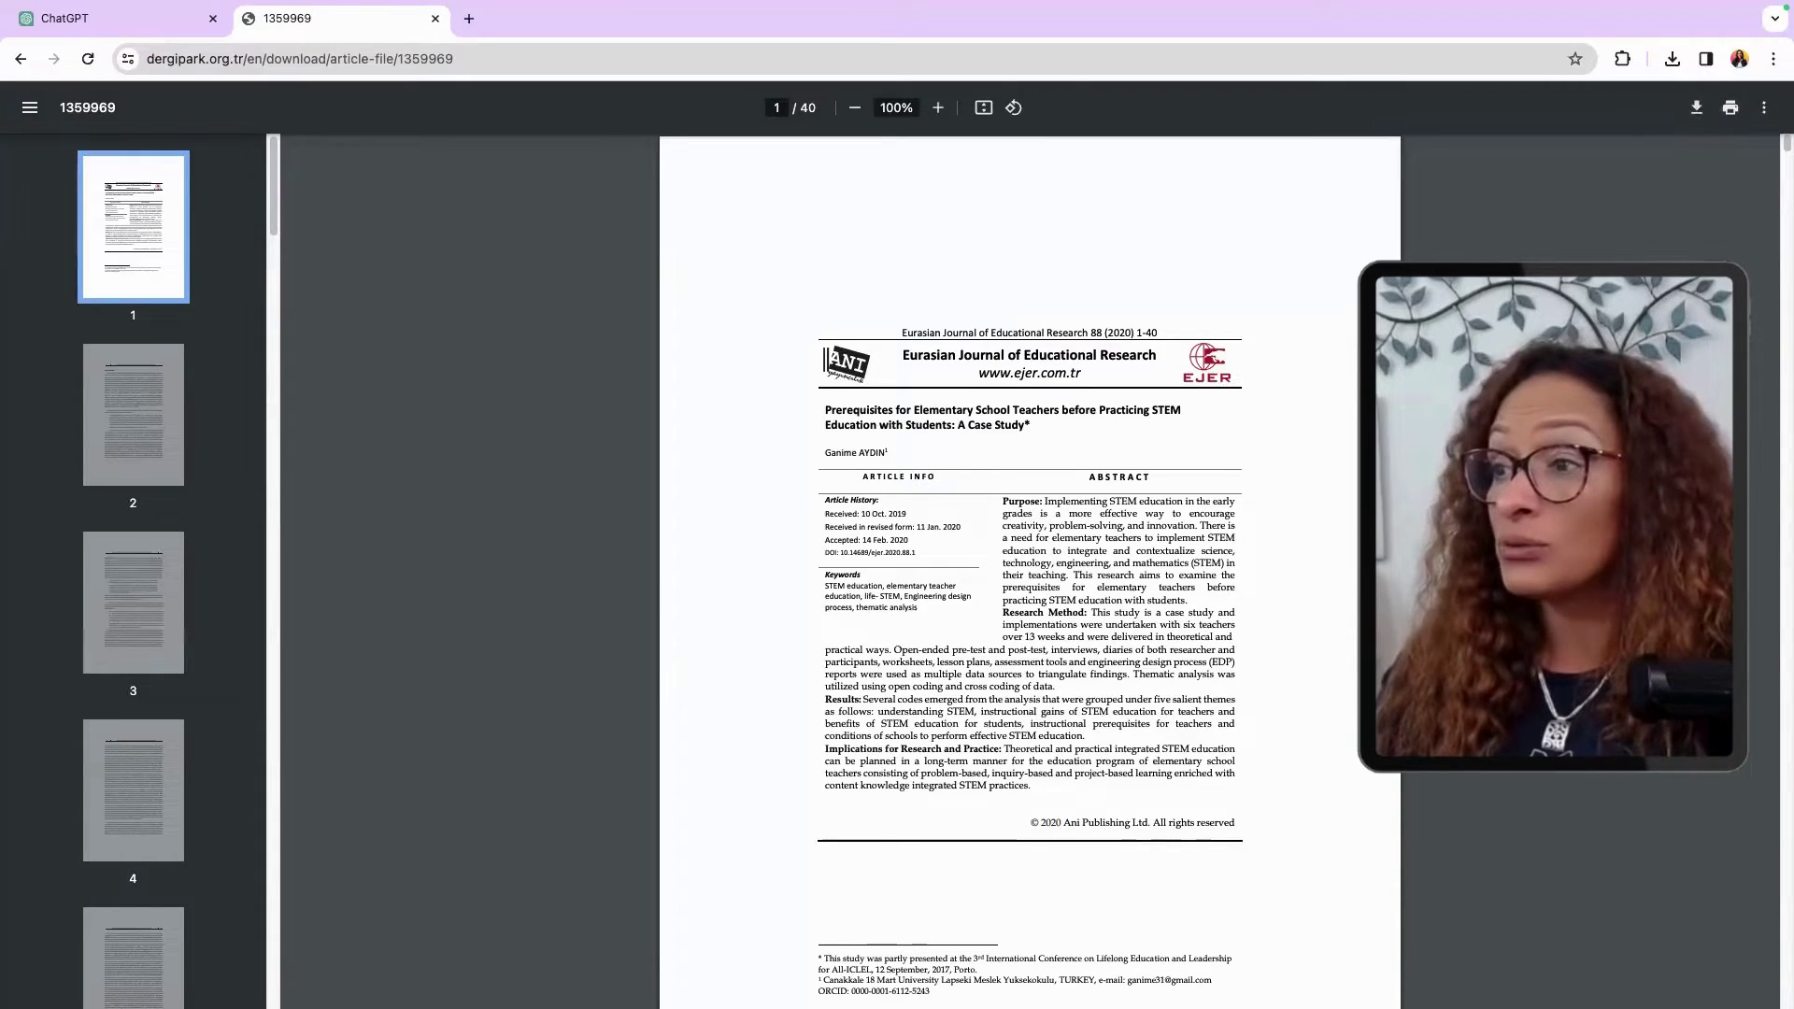
Step: Save the prerequisites article PDF as 'STEM prereq'
key("super+s")
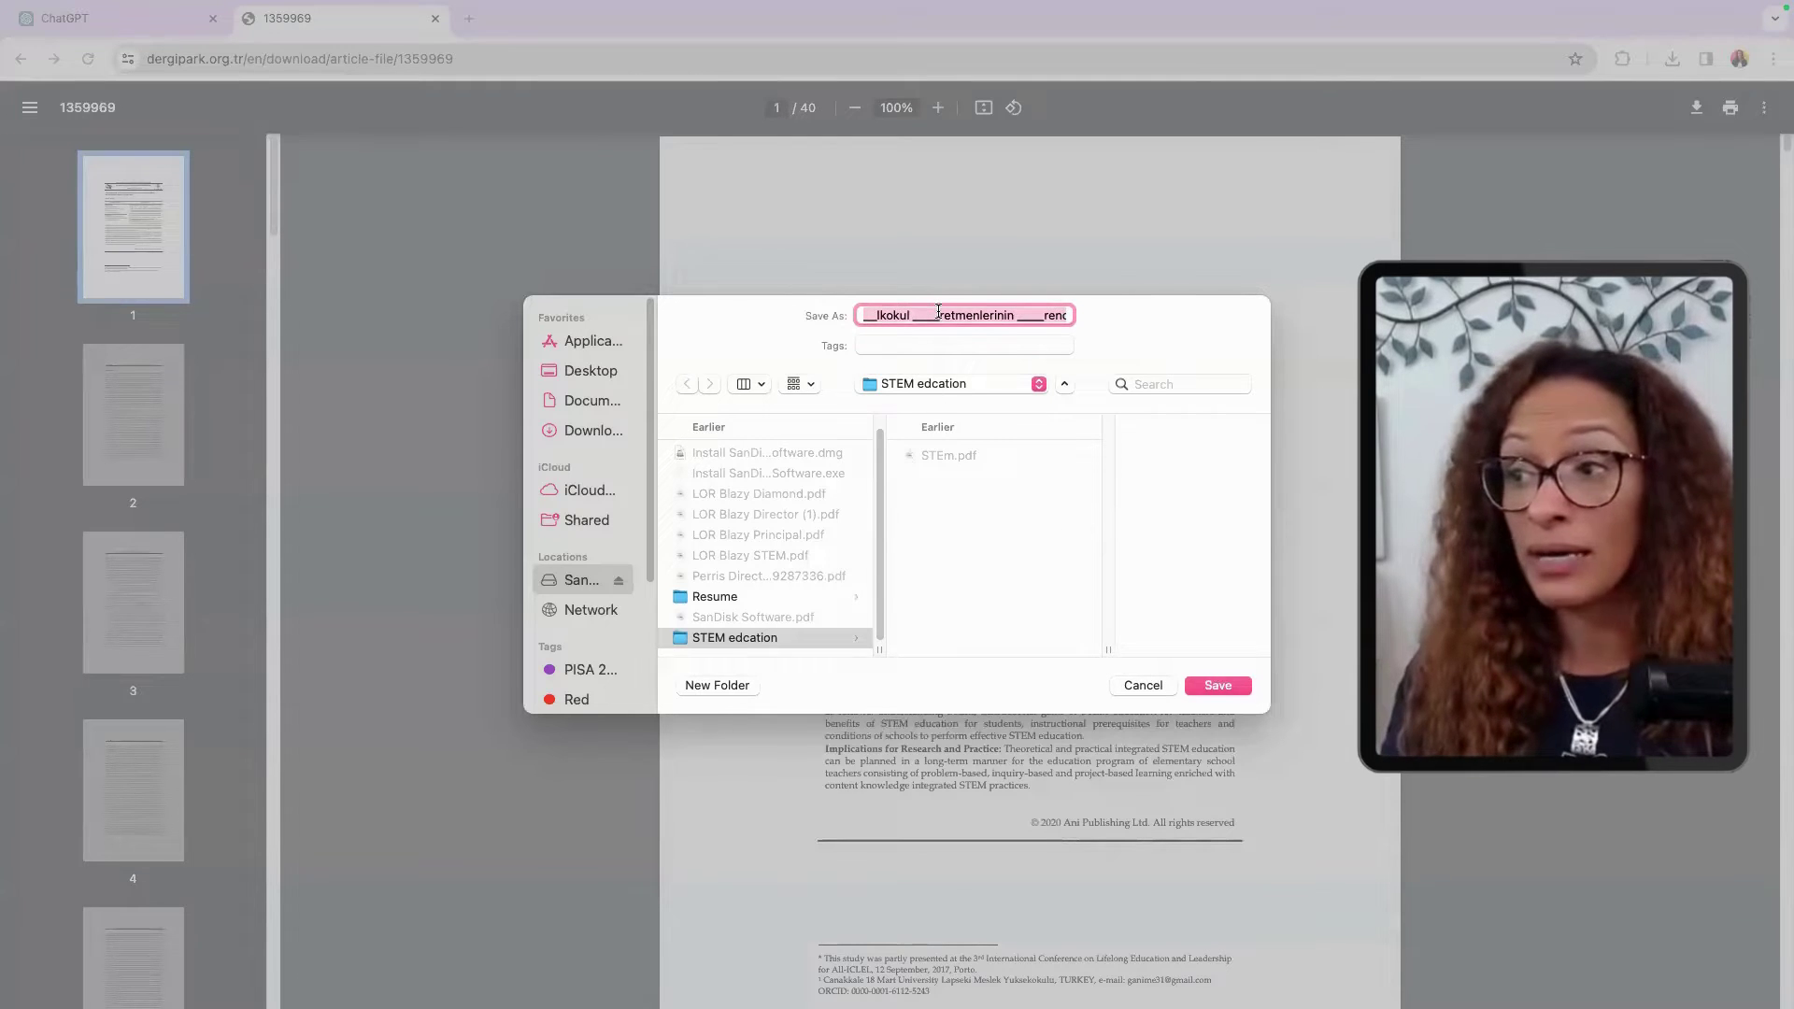
type("STEM prereq")
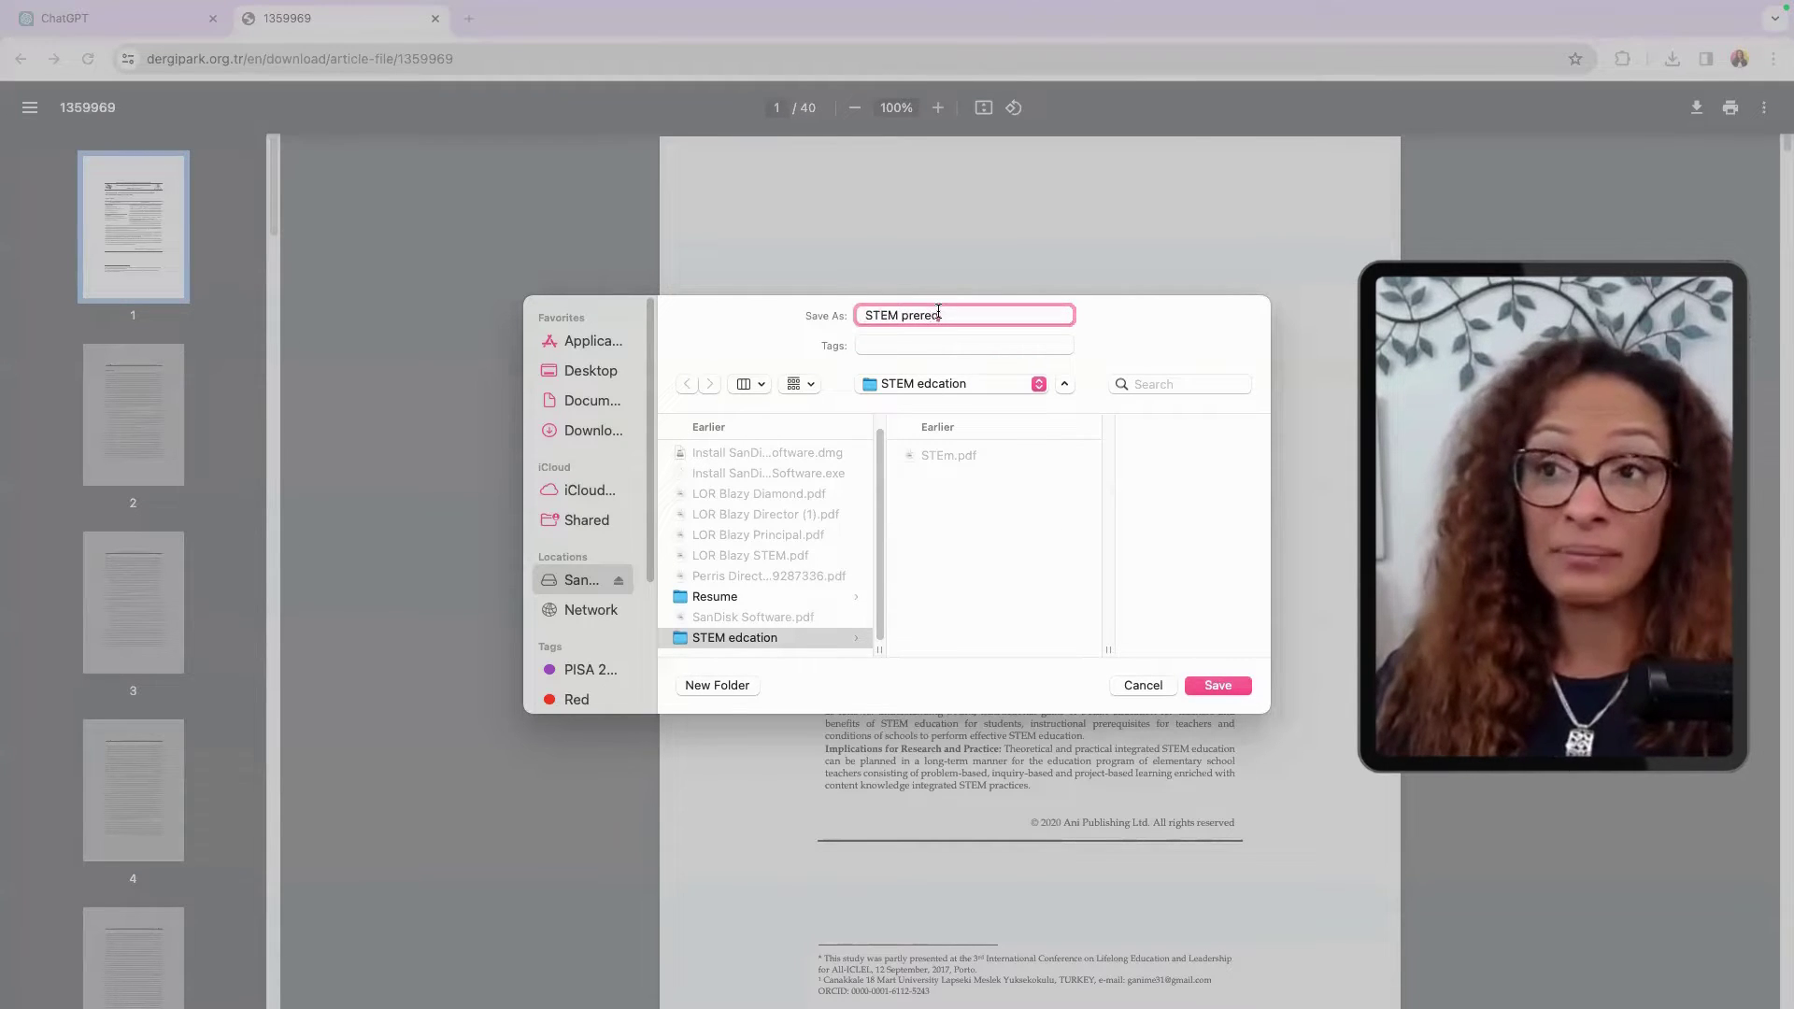
key("Return")
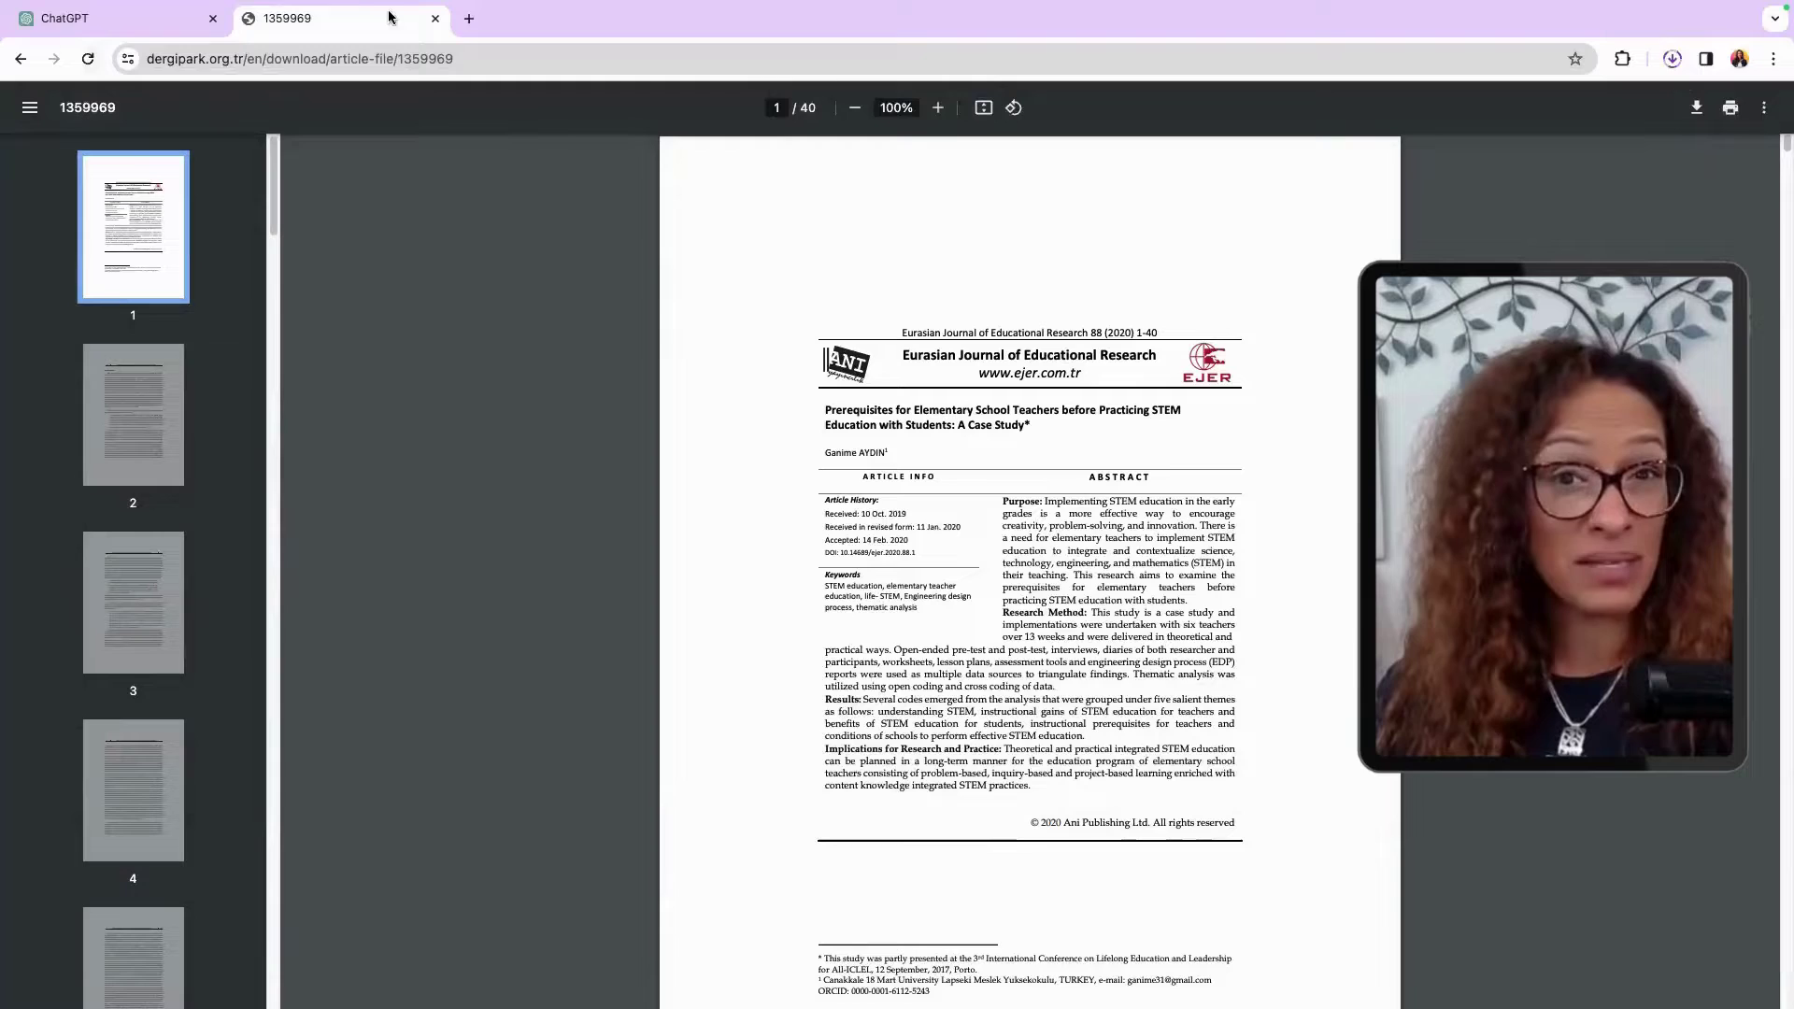
Step: Open the 'Tackling Integrated STEM' article PDF and save it into the STEM edcation folder
left_click(20, 57)
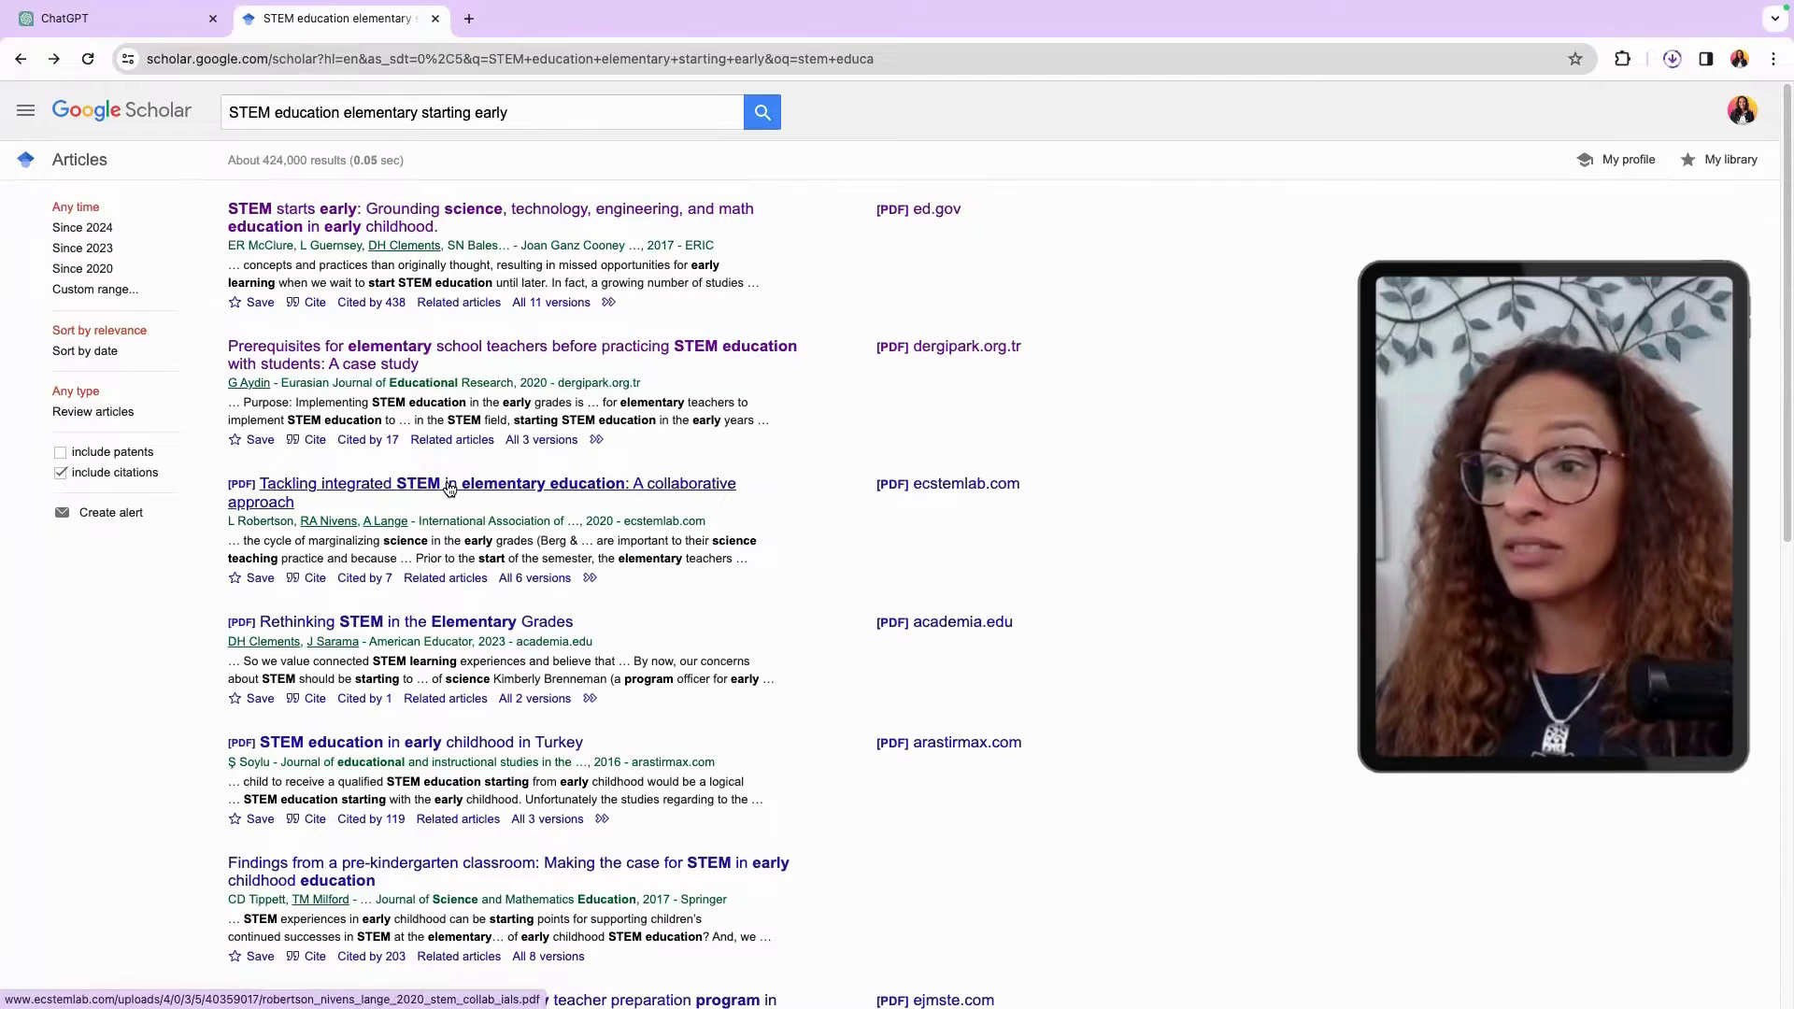
left_click(449, 486)
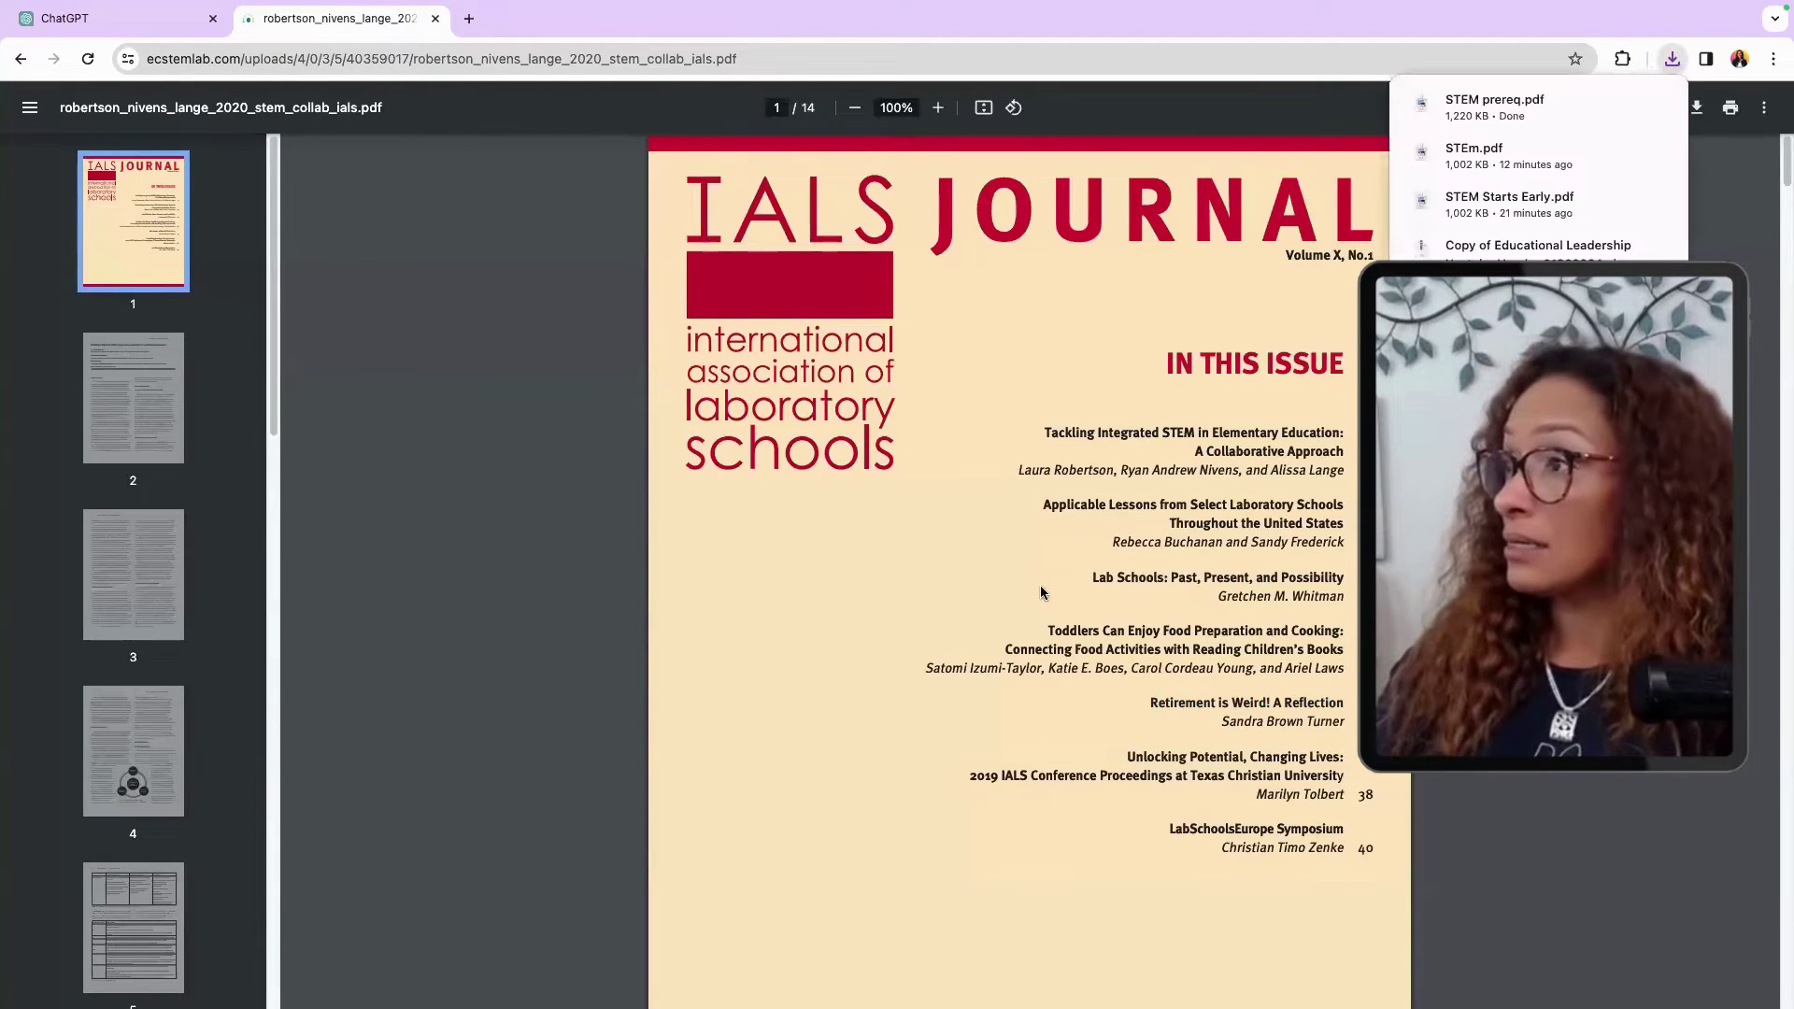
left_click(1698, 109)
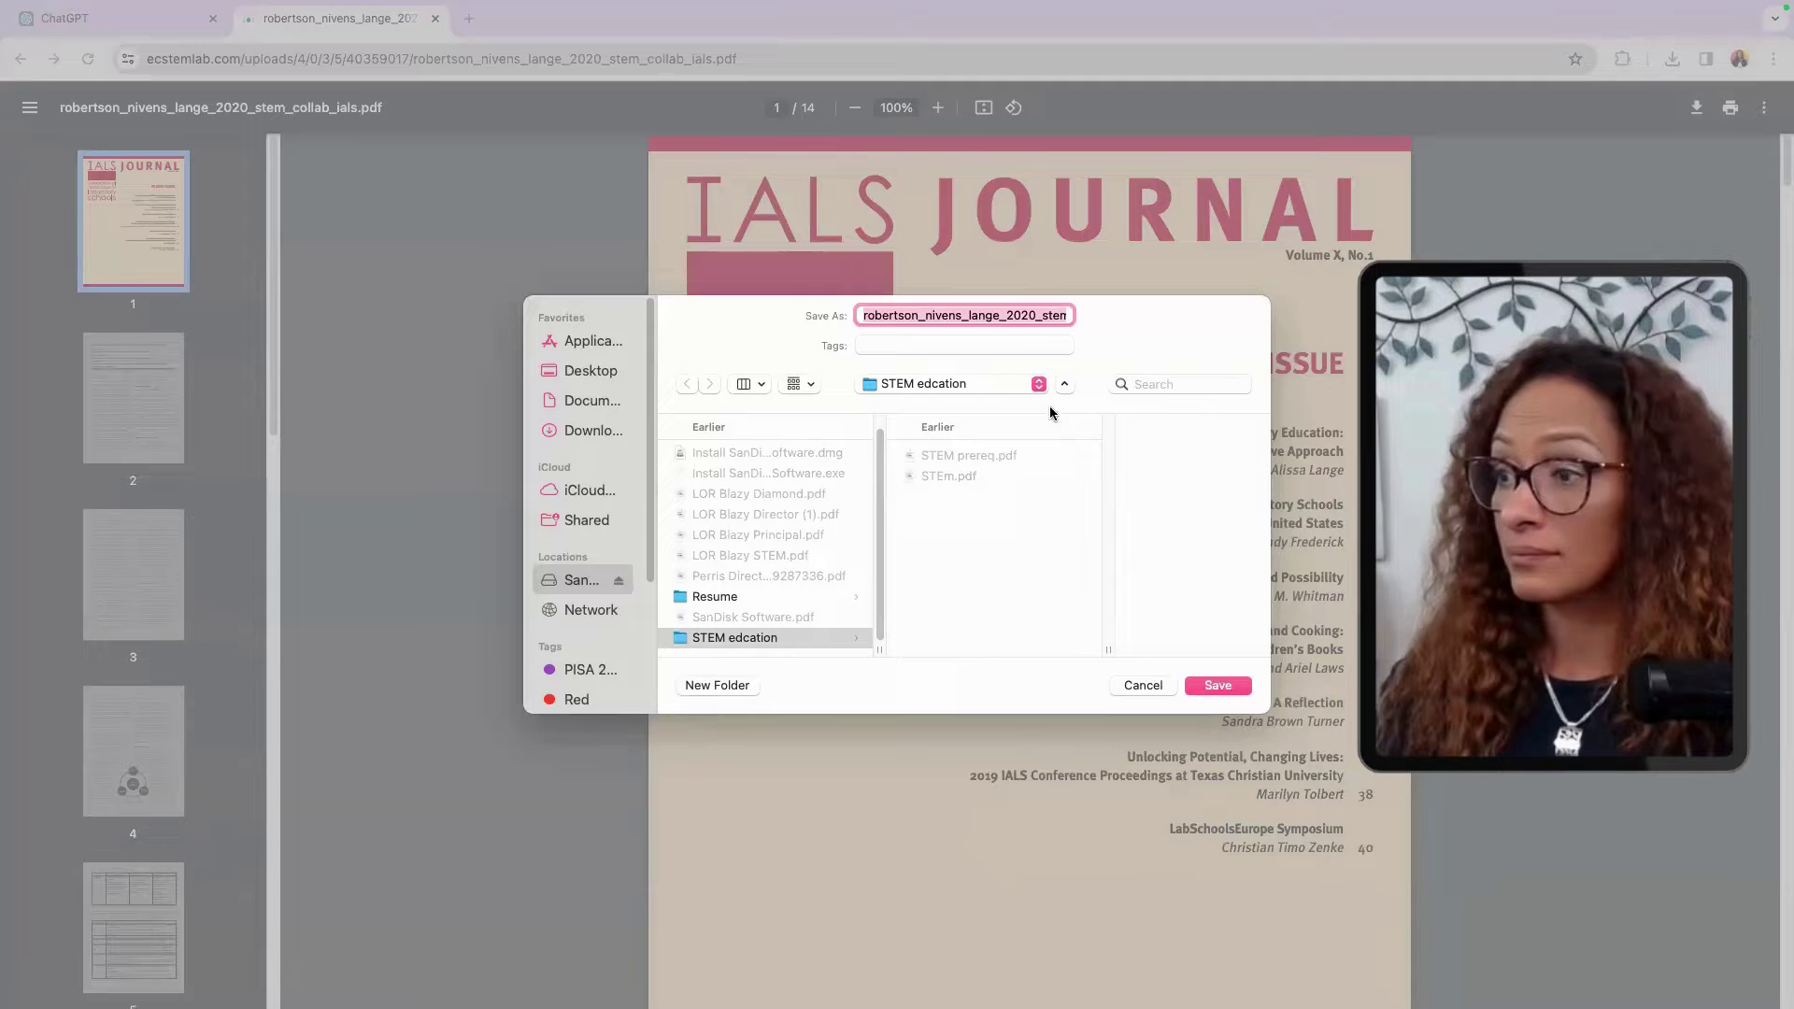
left_click(594, 341)
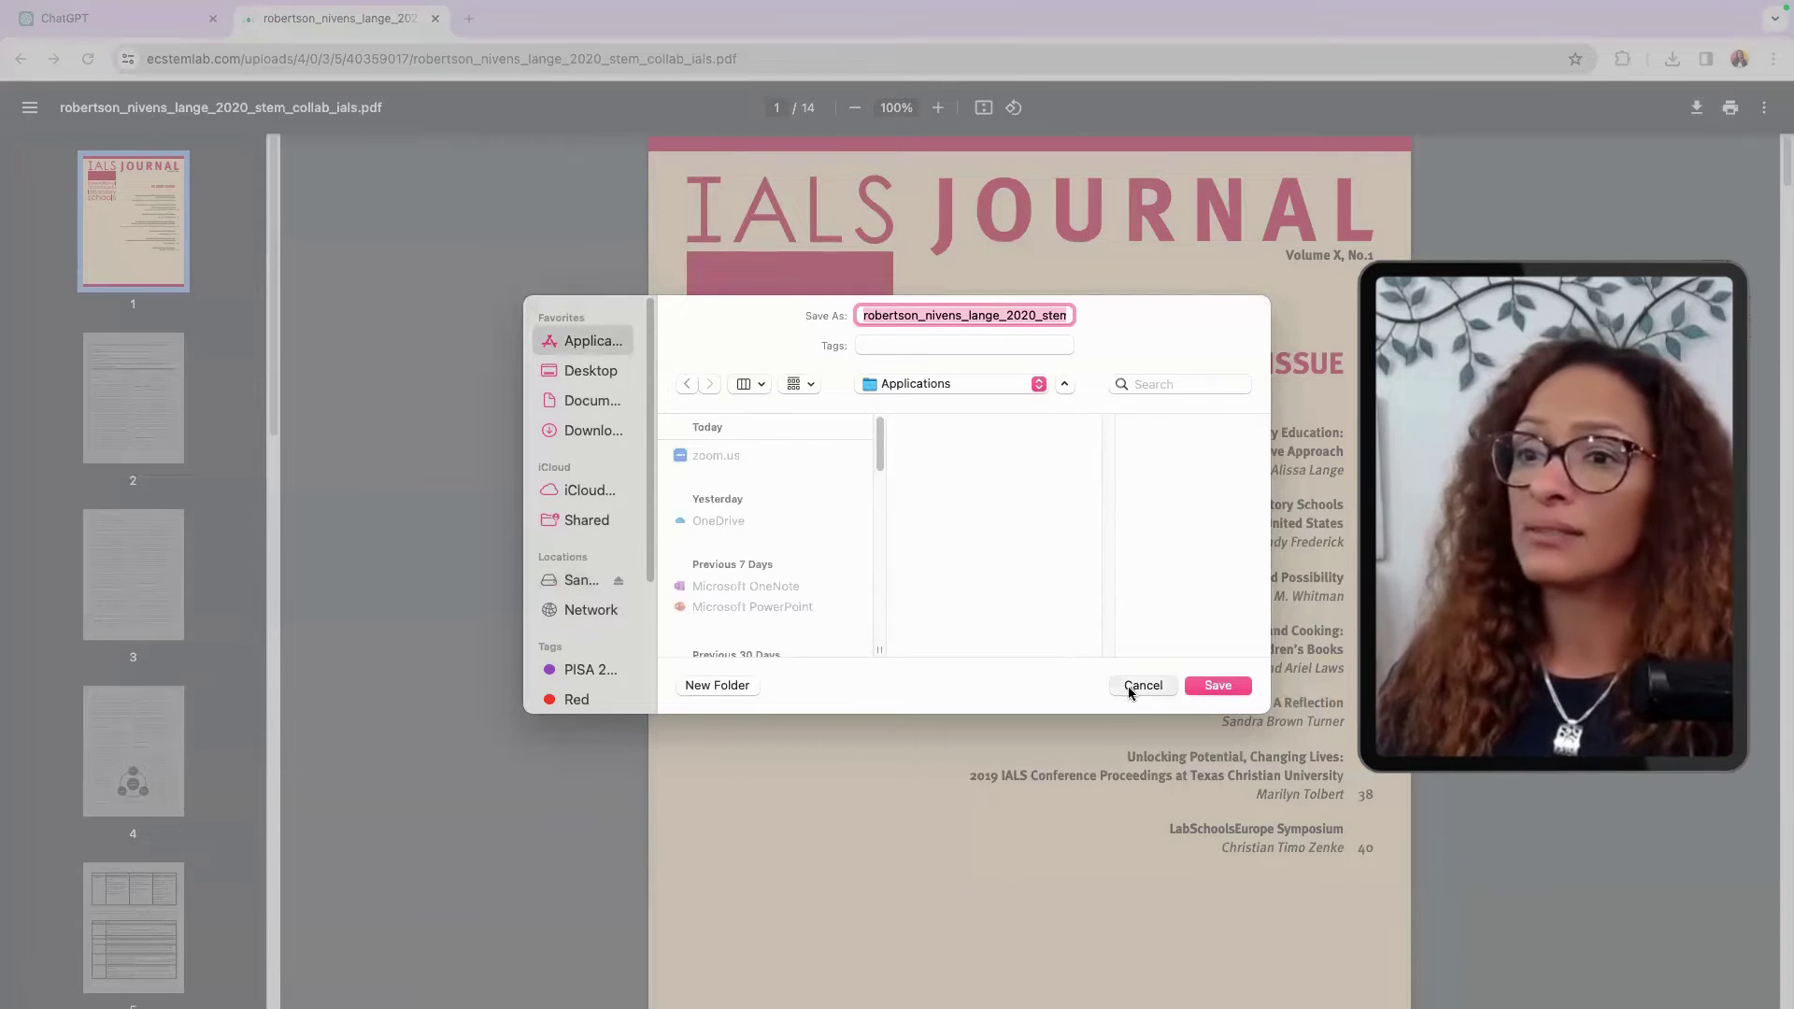
left_click(1130, 690)
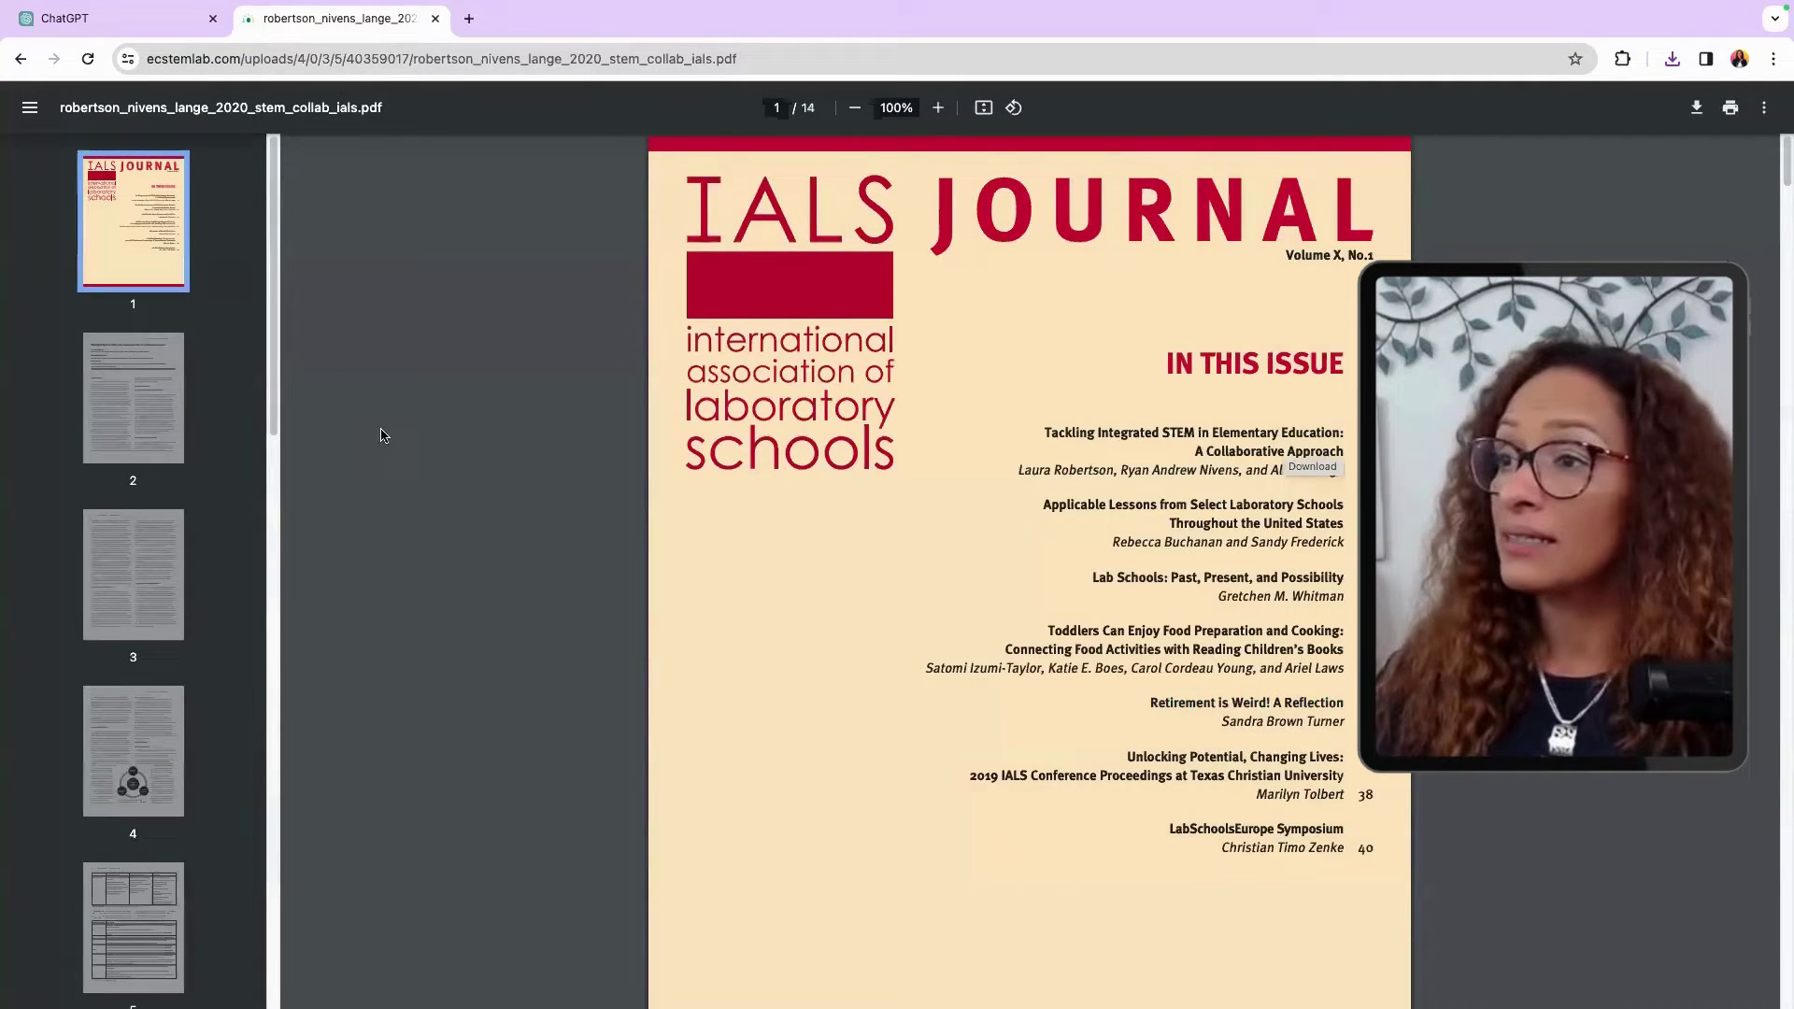
left_click(117, 416)
left_click_drag(710, 228, 1276, 217)
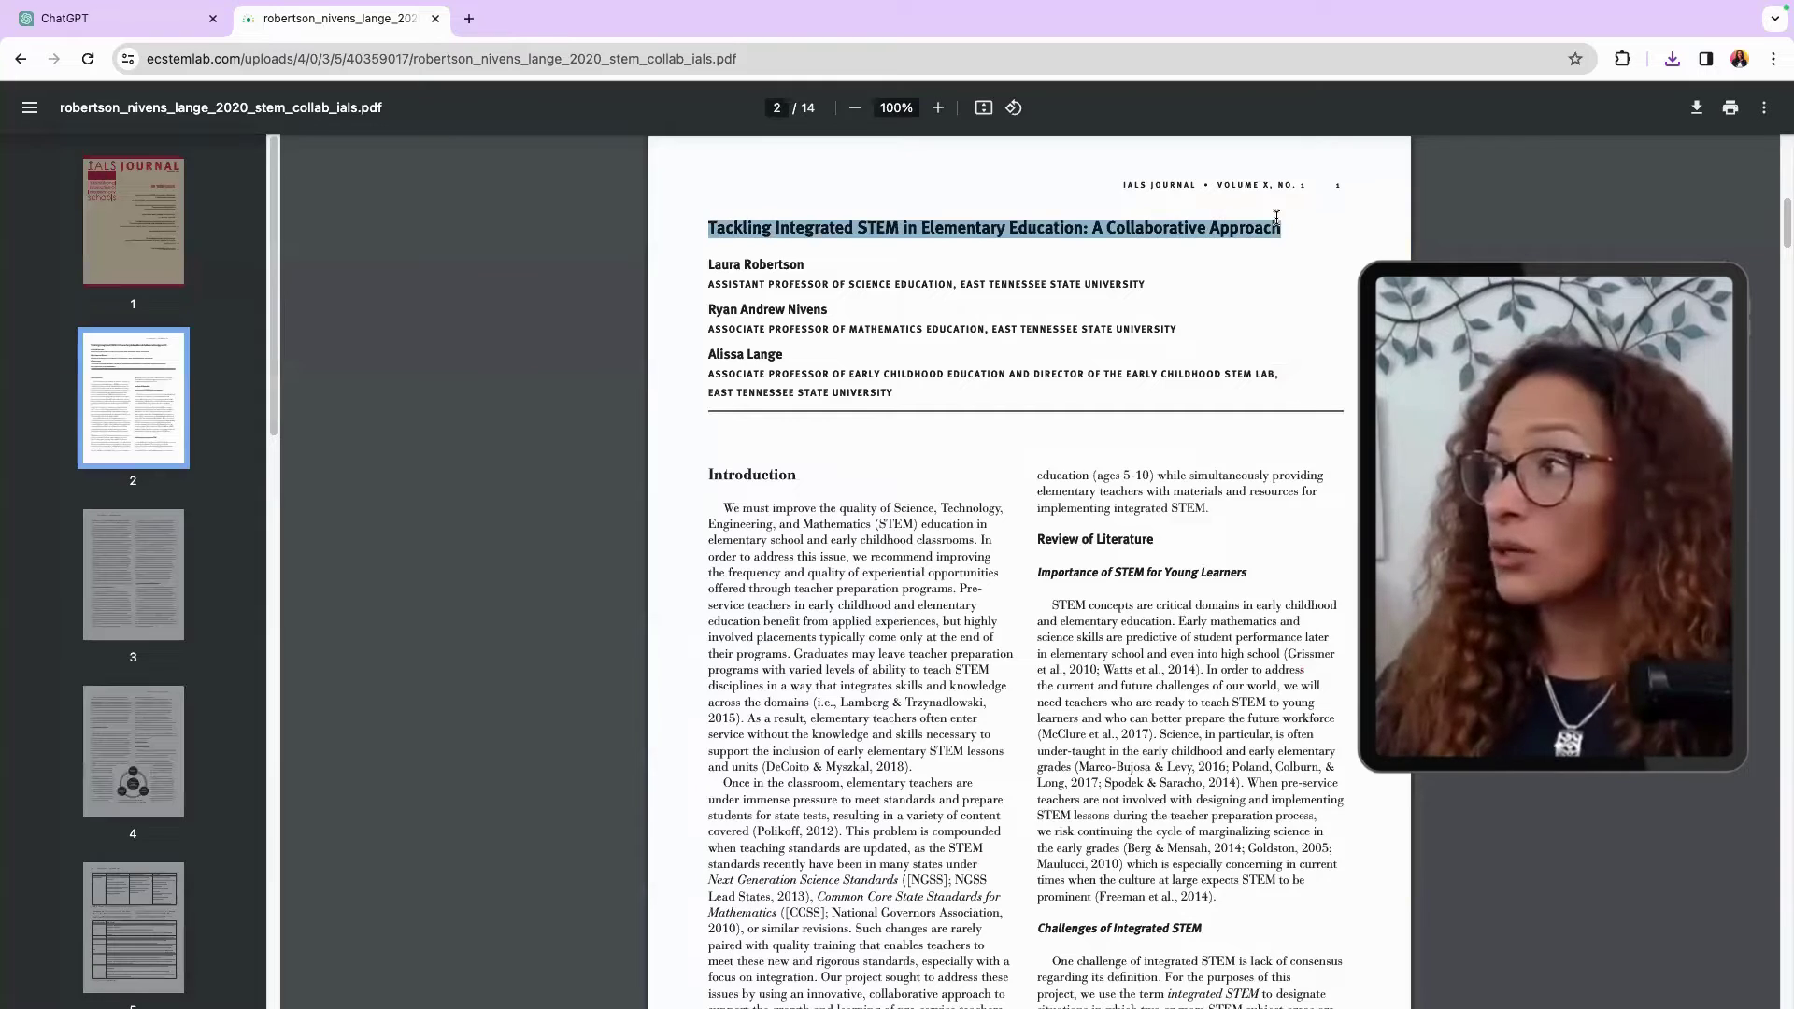
left_click(1696, 108)
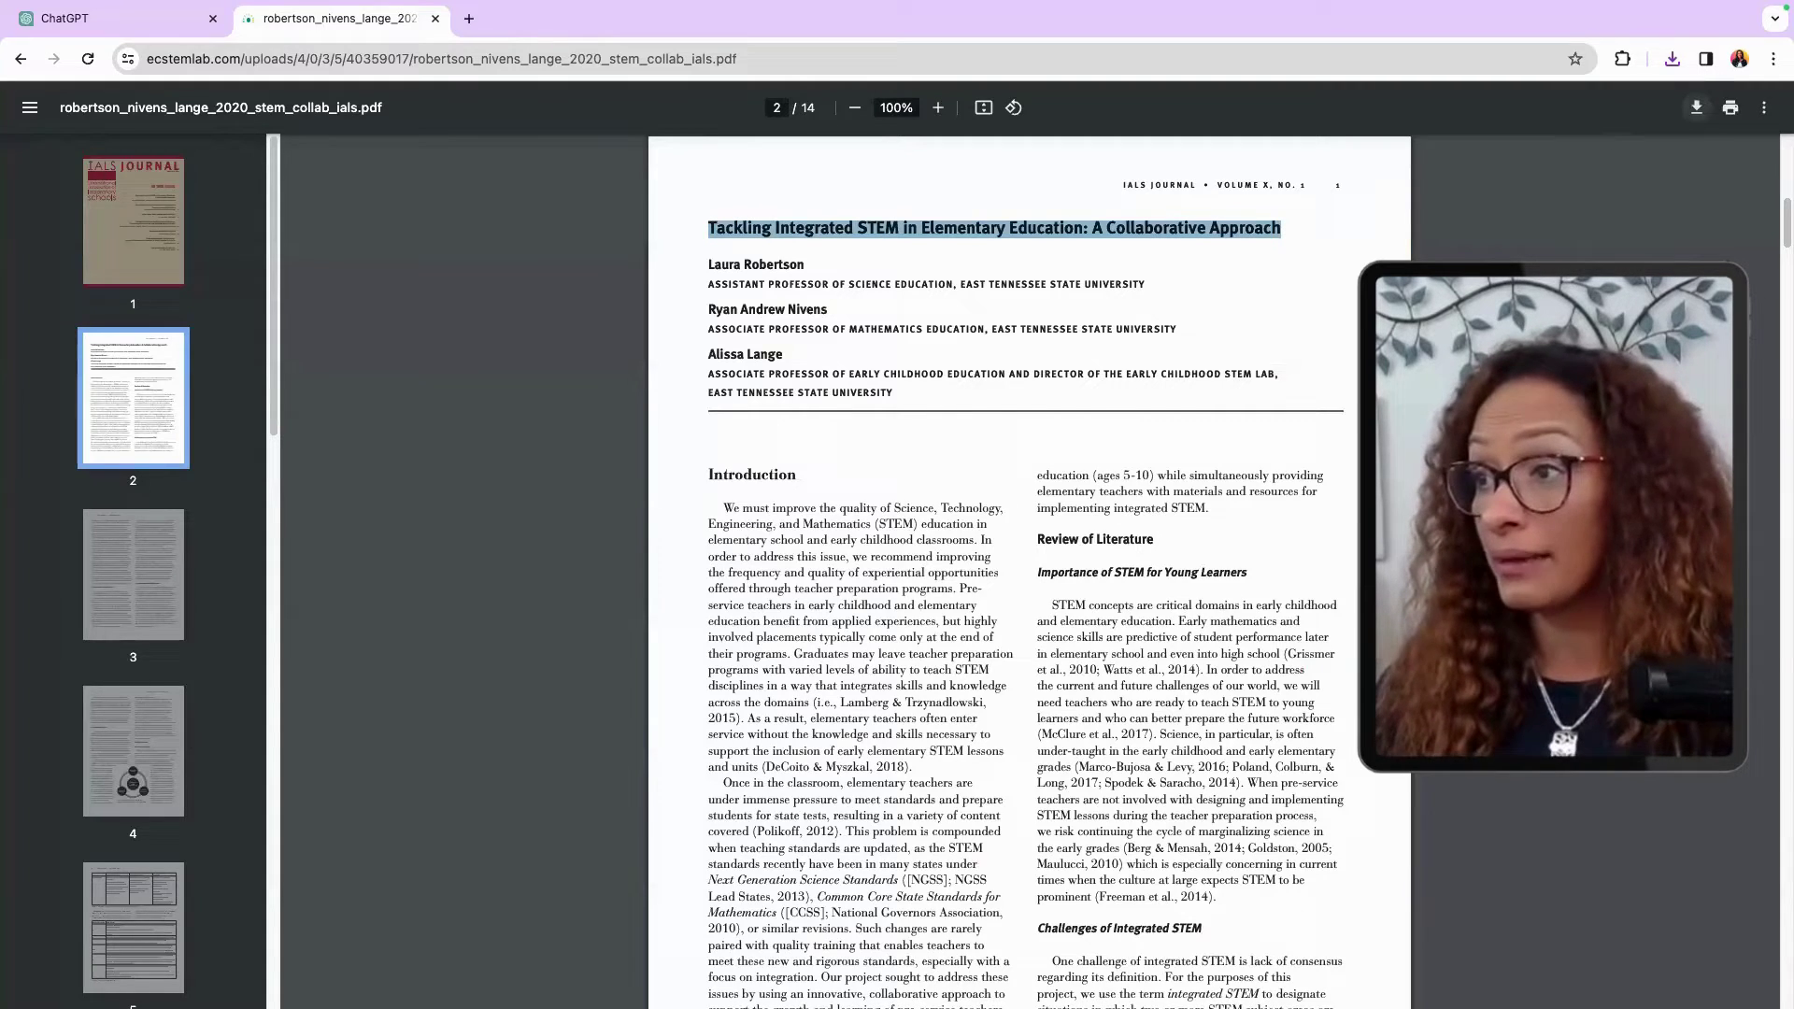
key("Right")
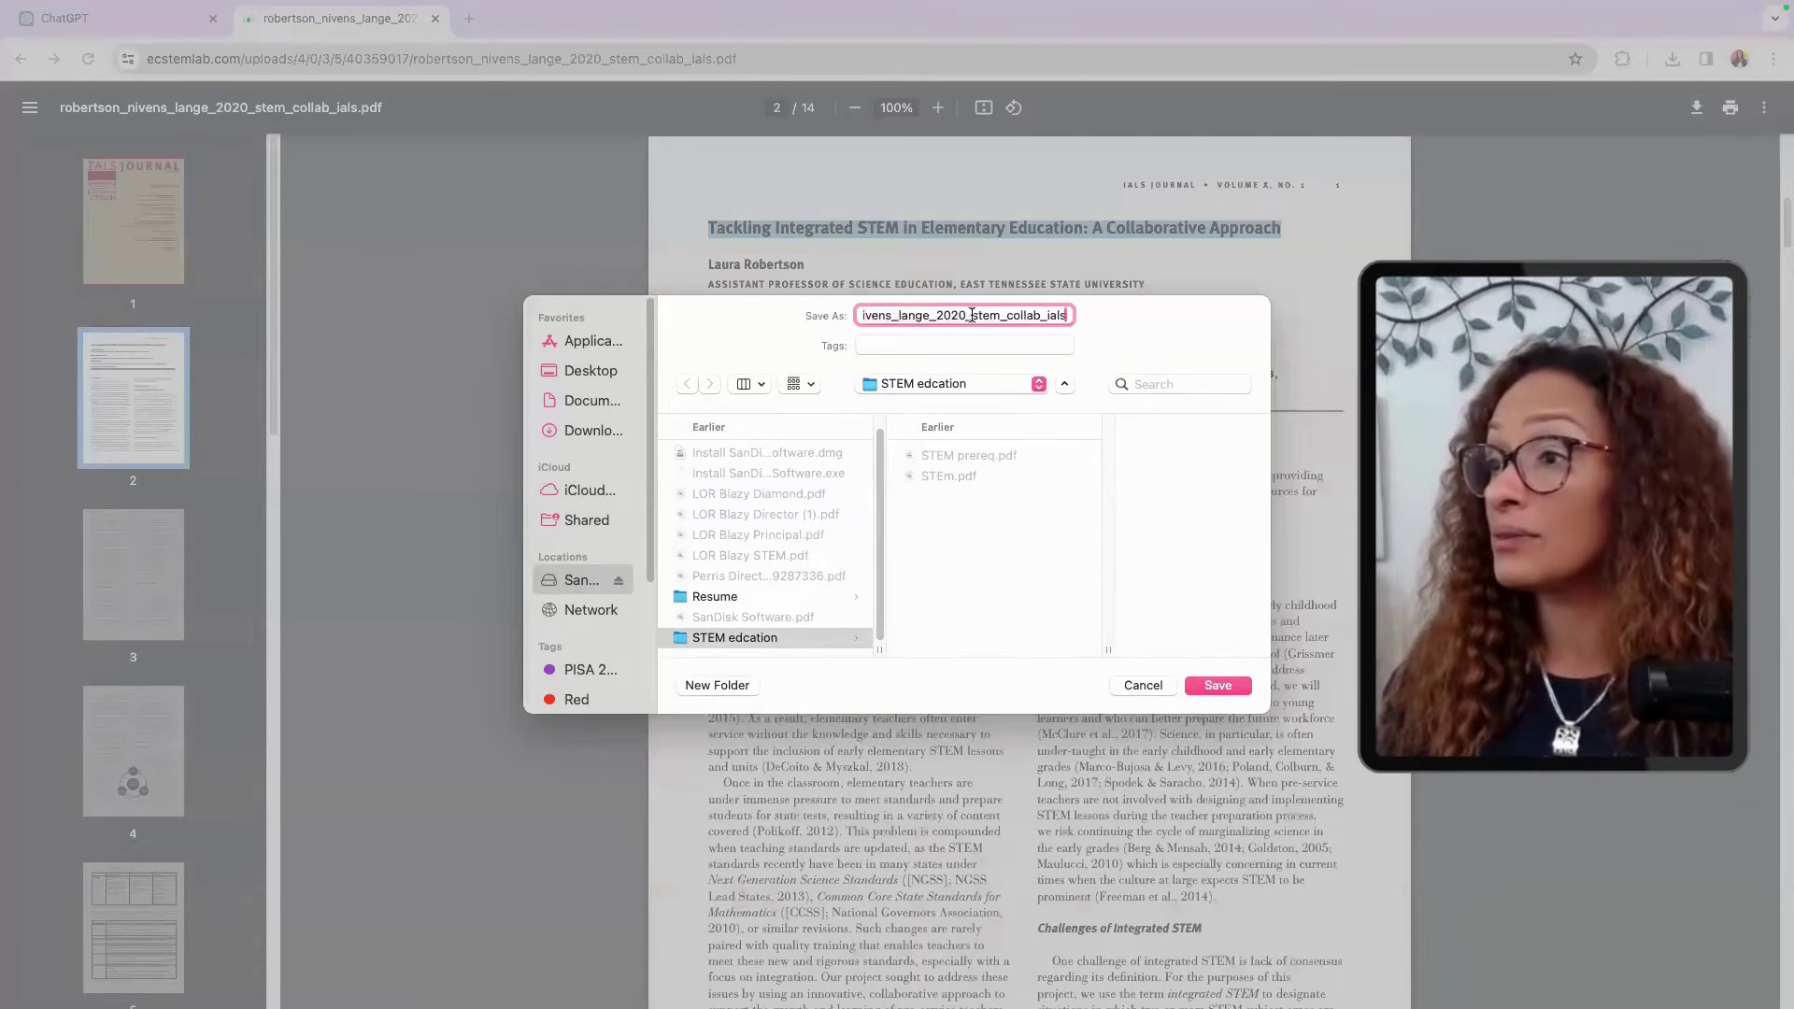
left_click(1218, 685)
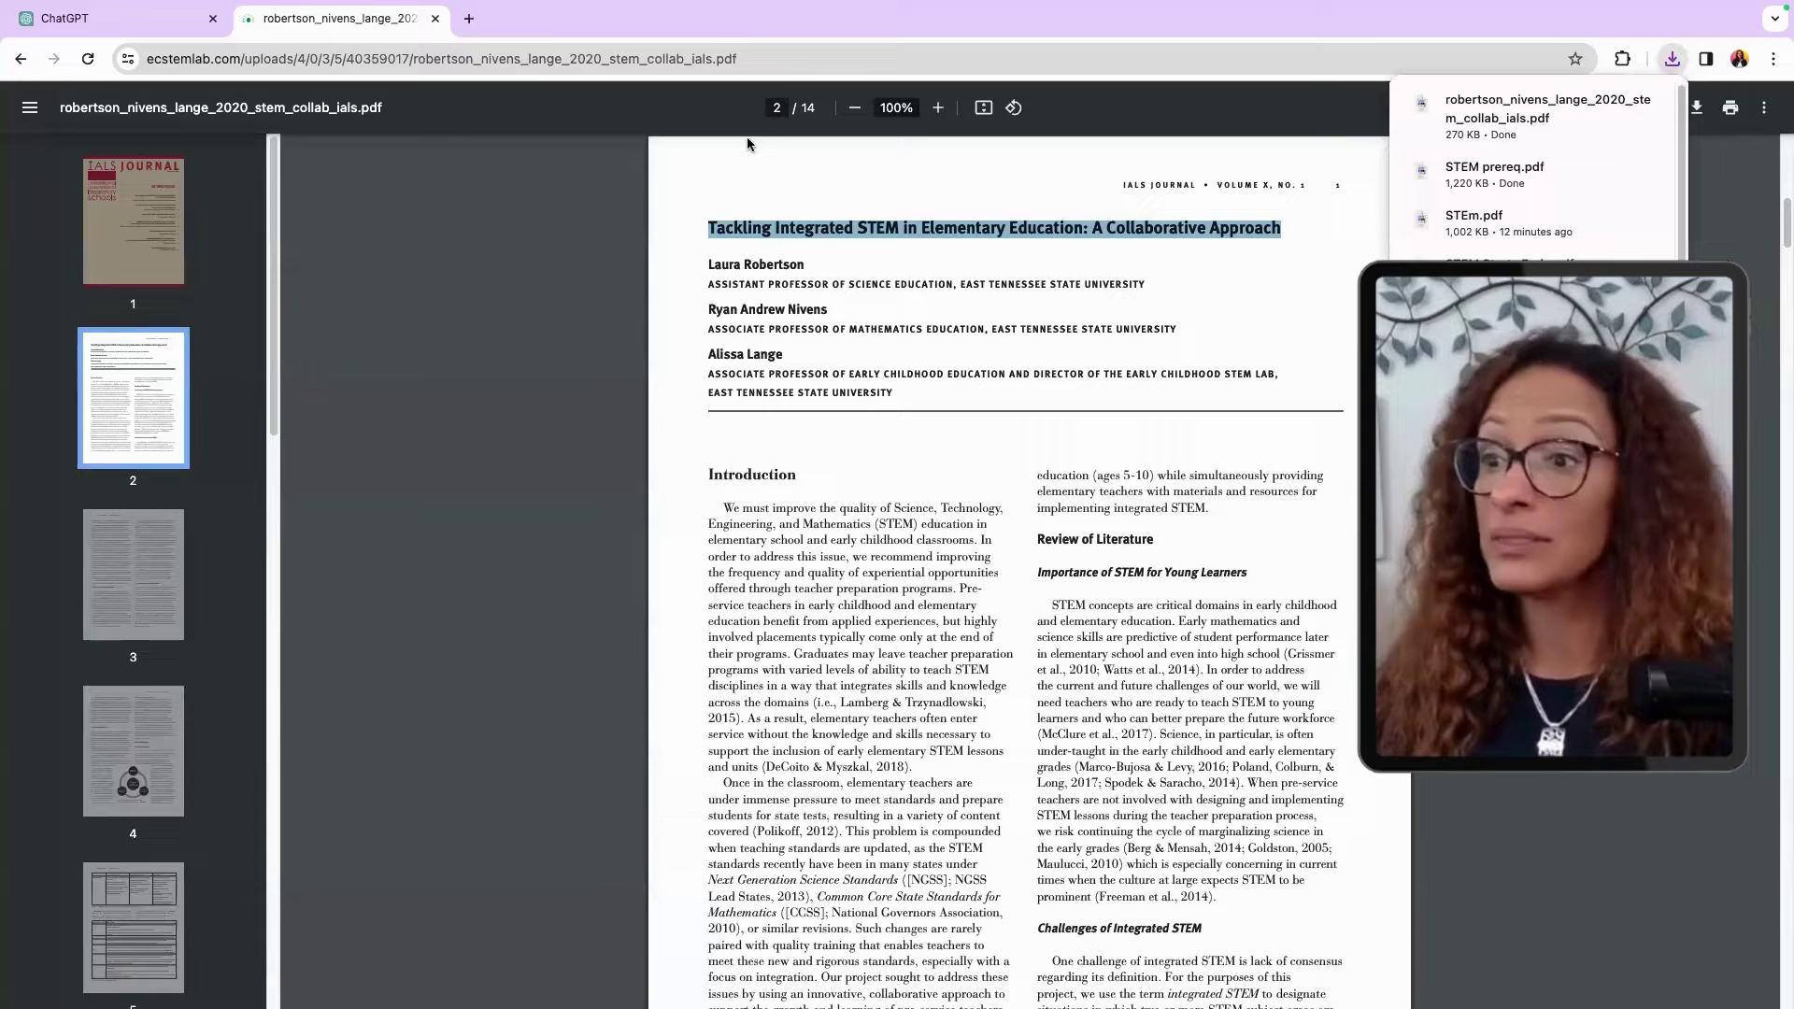
left_click(20, 59)
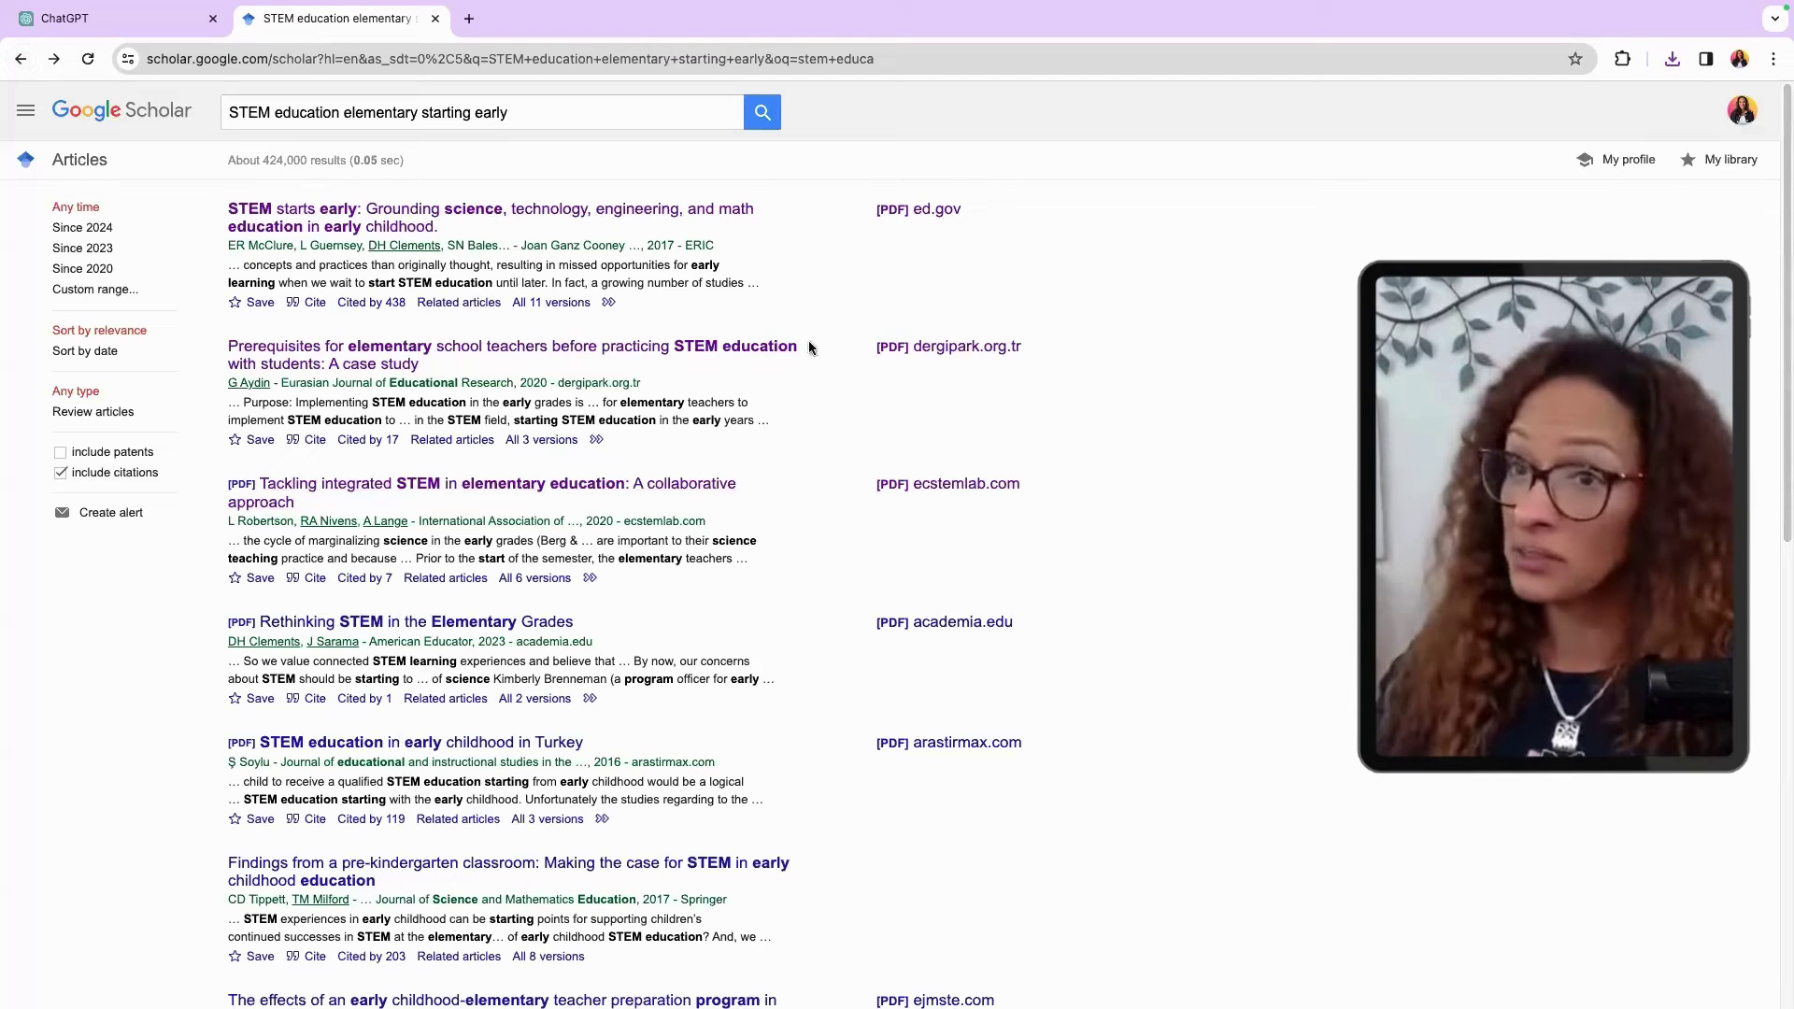
Step: Start a new ChatGPT chat with the Tackling Integrated STEM article PDF attached
left_click(125, 21)
left_click(39, 114)
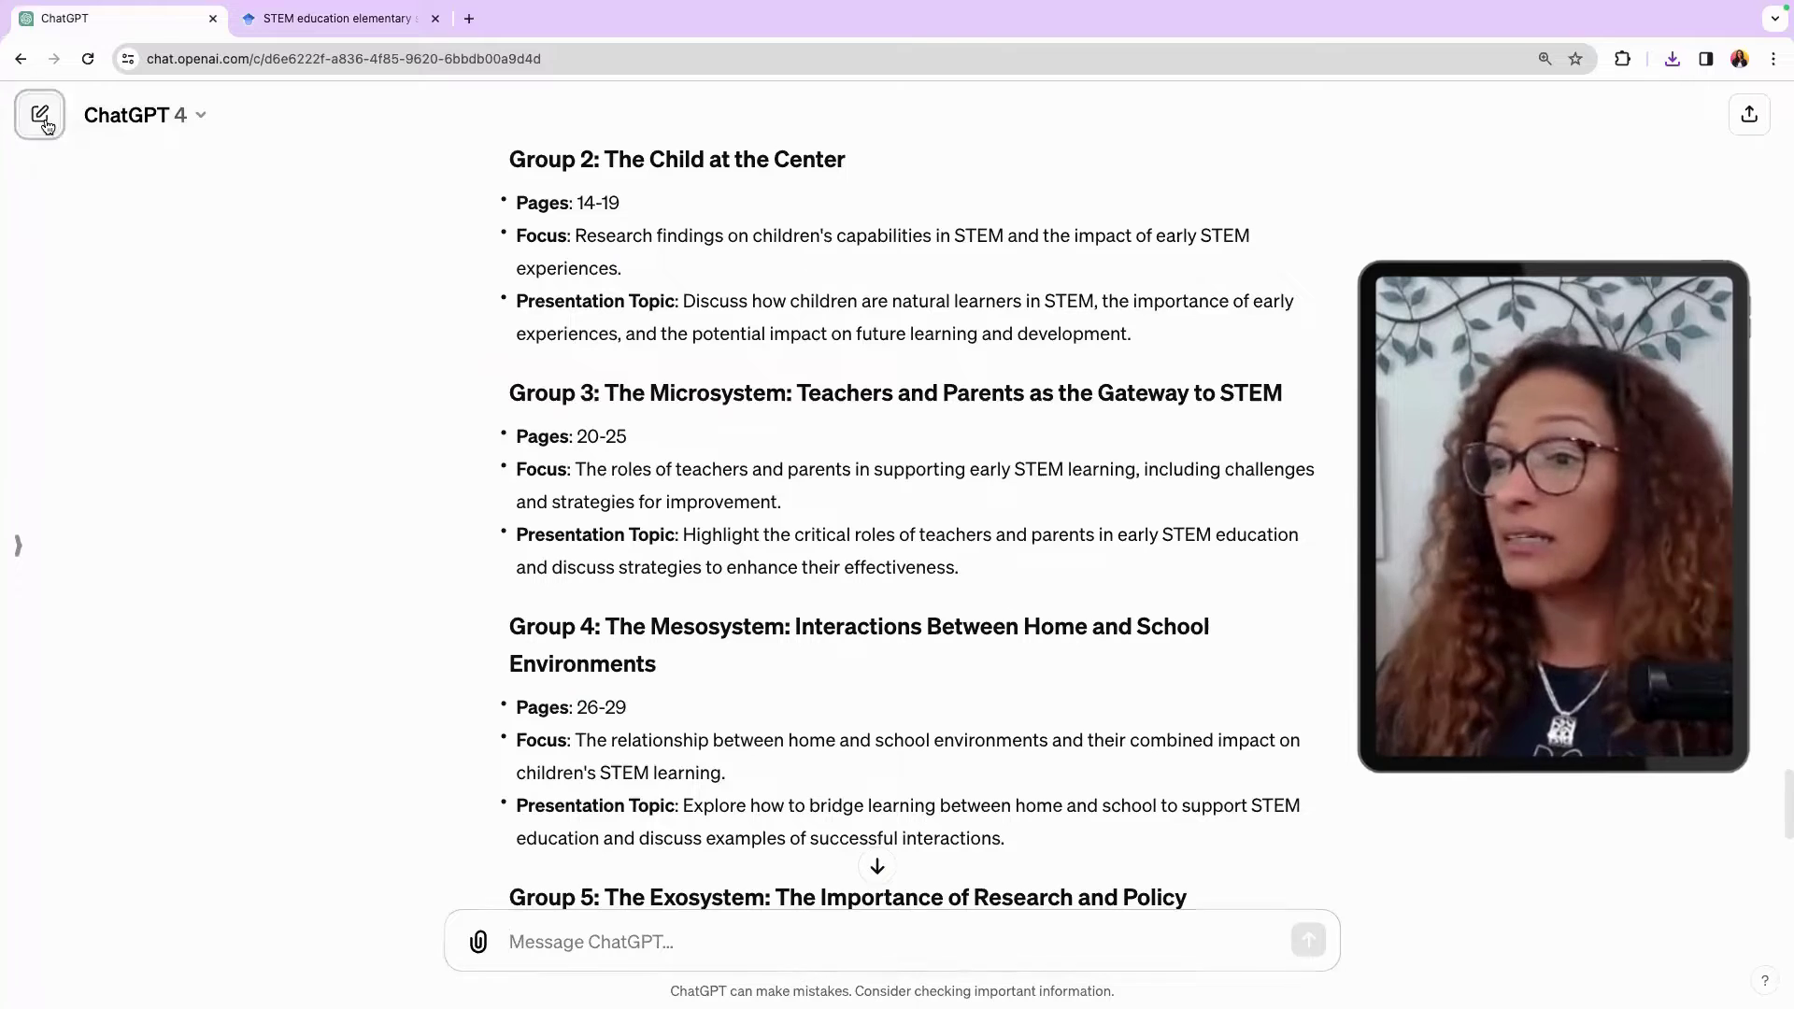
left_click(478, 942)
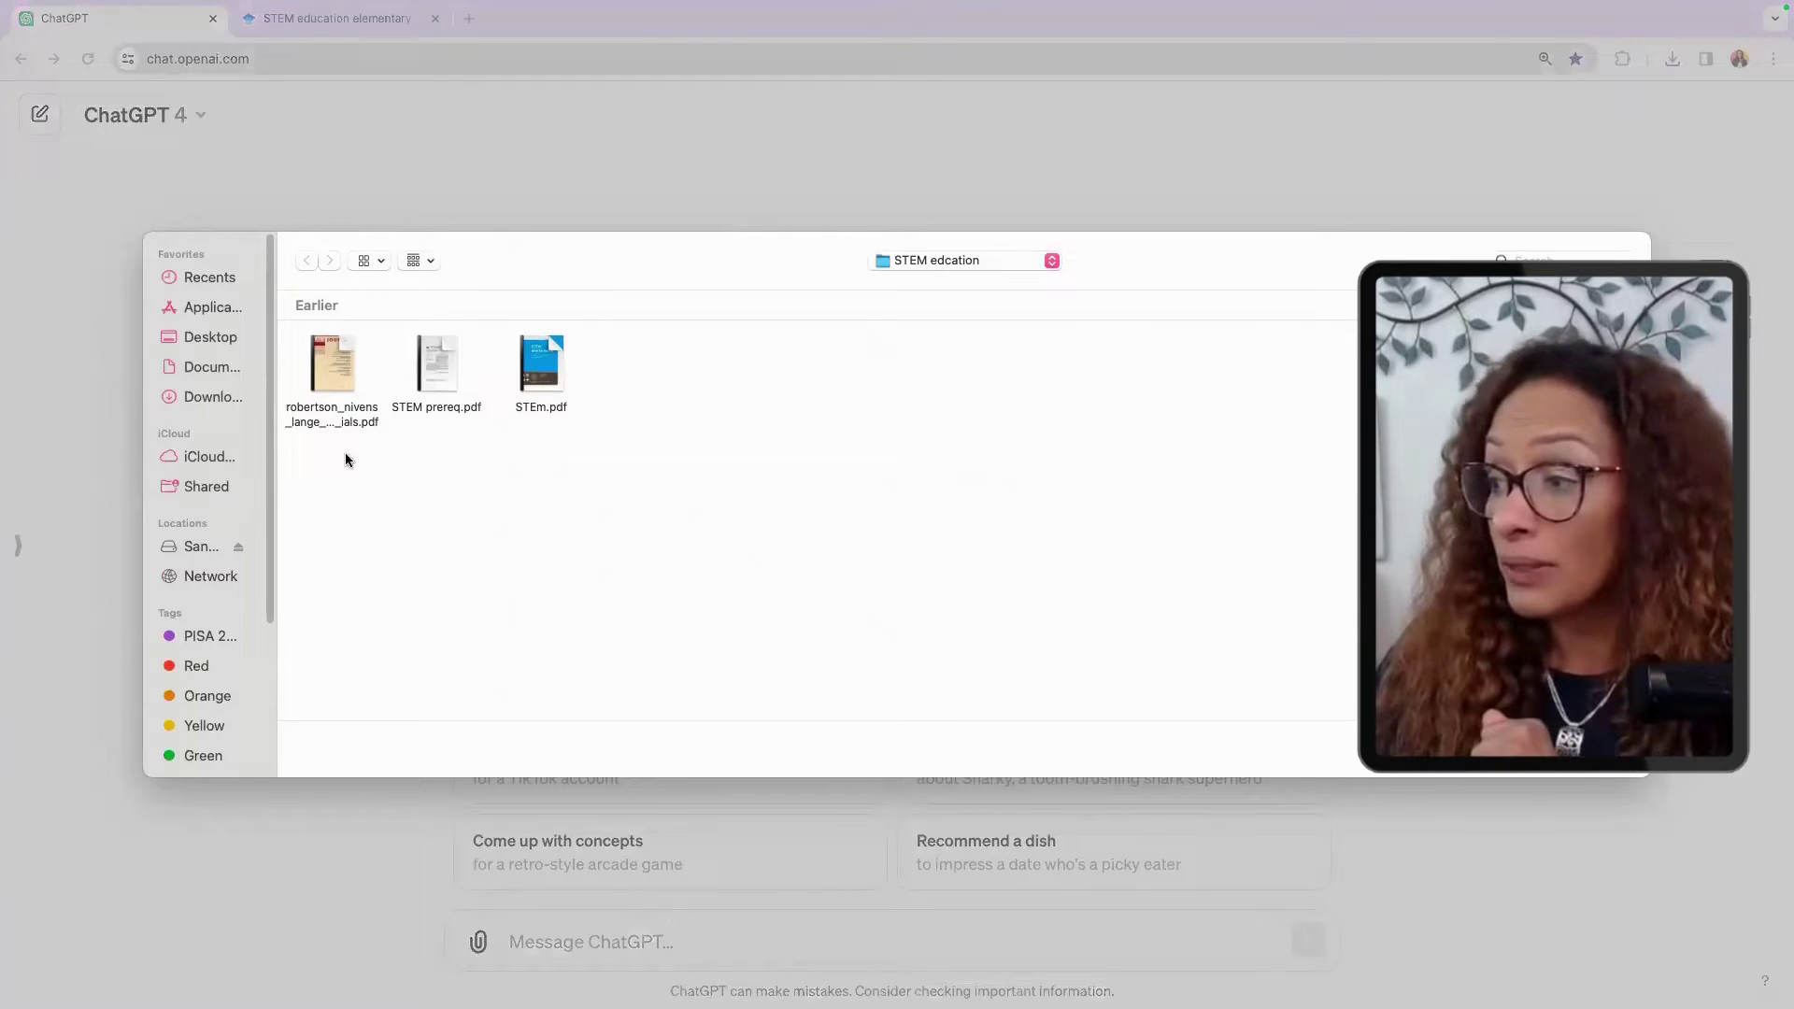
left_click(333, 411)
key("Return")
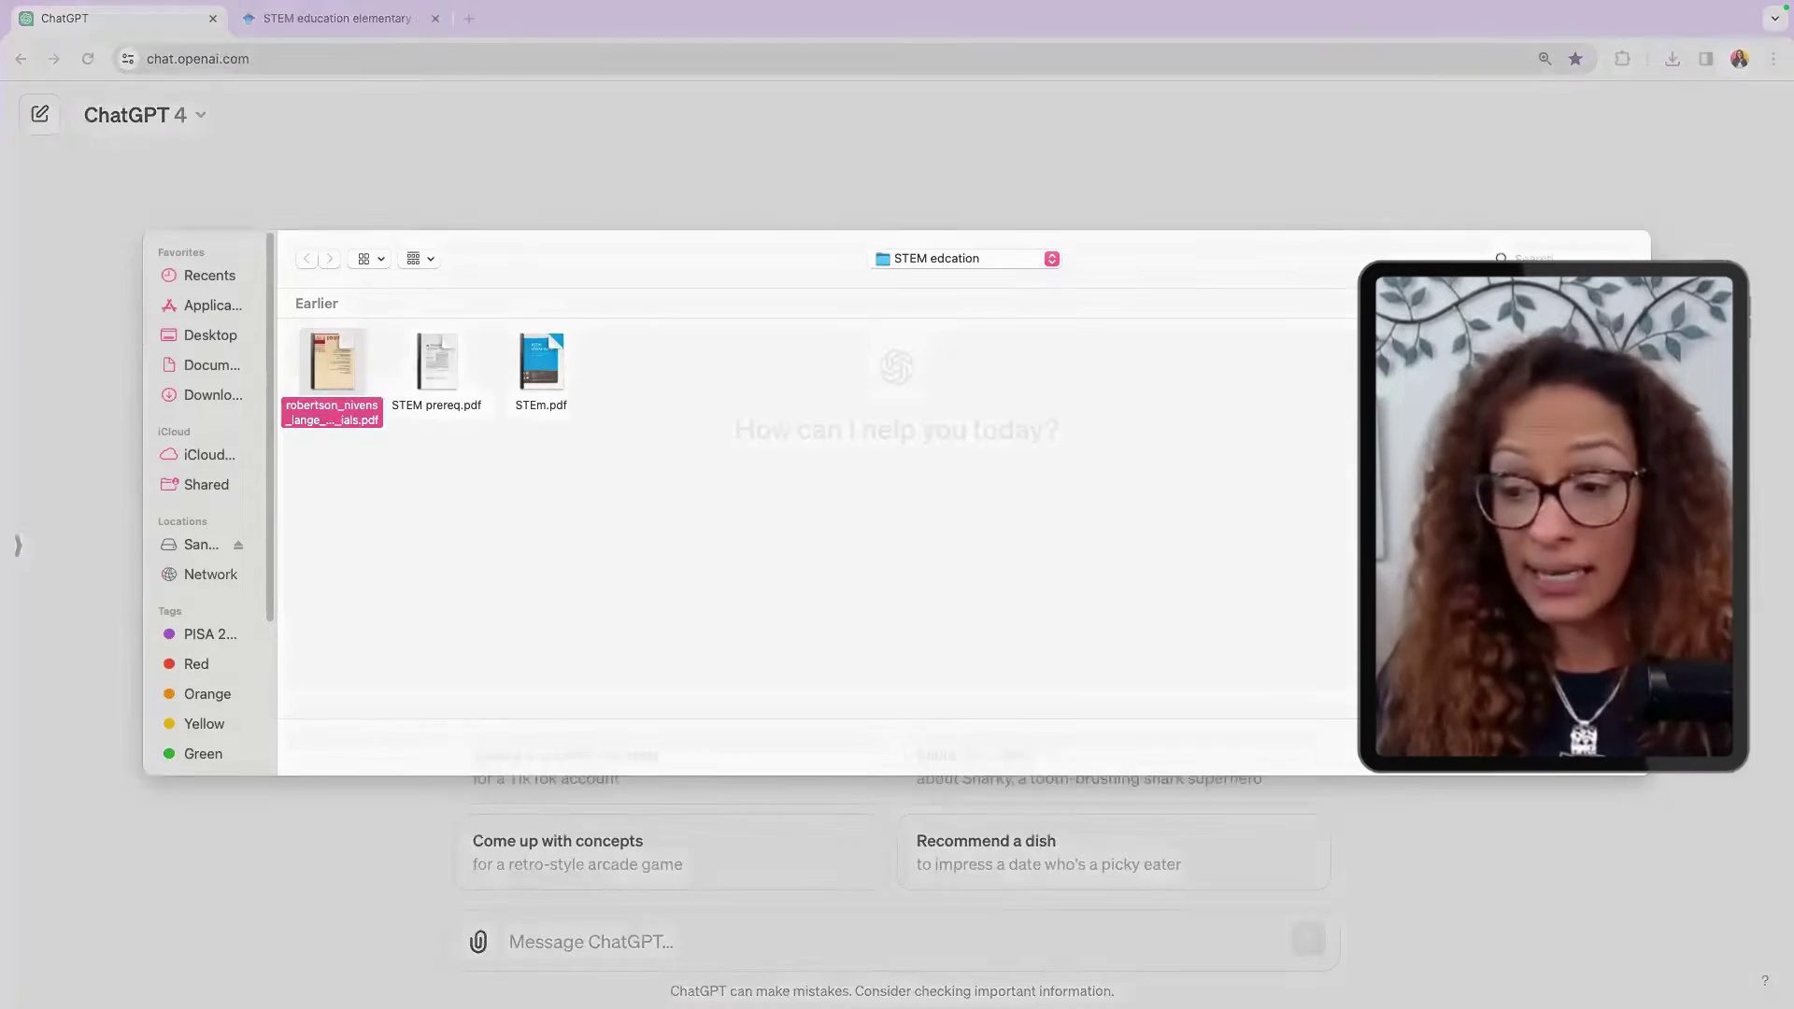
Step: Send 'Give me a quick outline so I can preview this article. consider each section'
type("Give ")
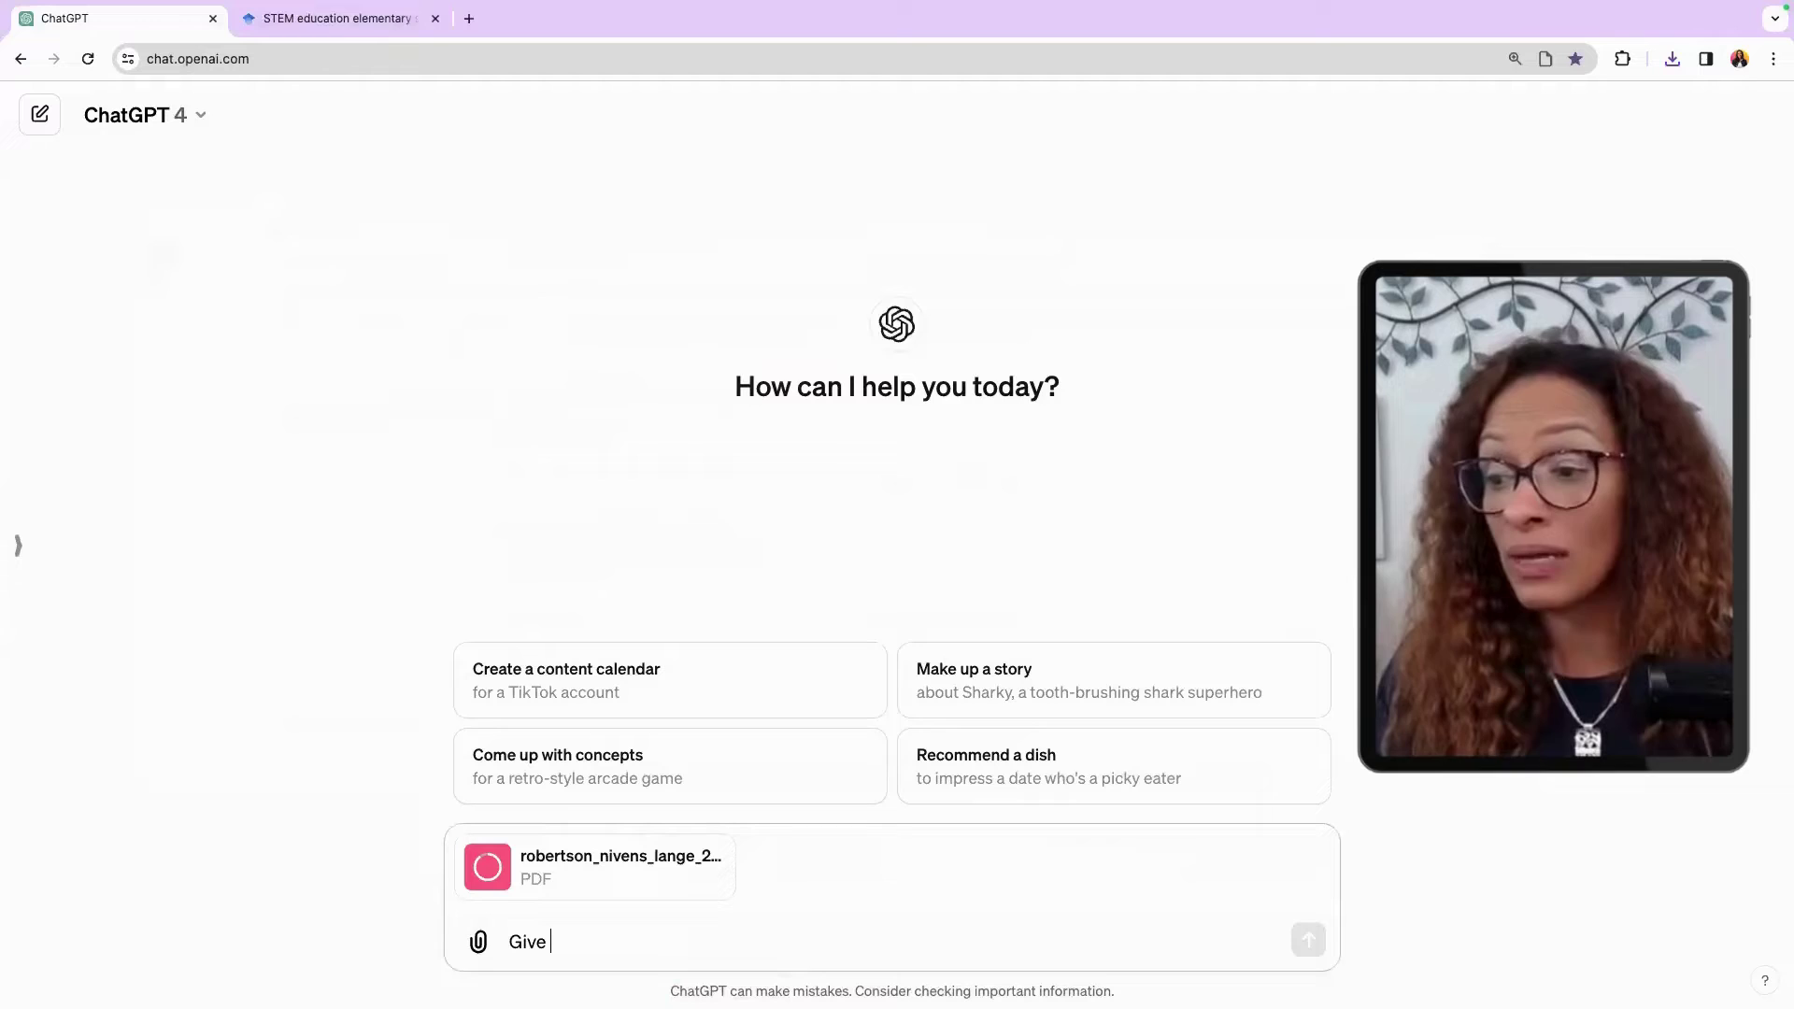
type("me a quick only")
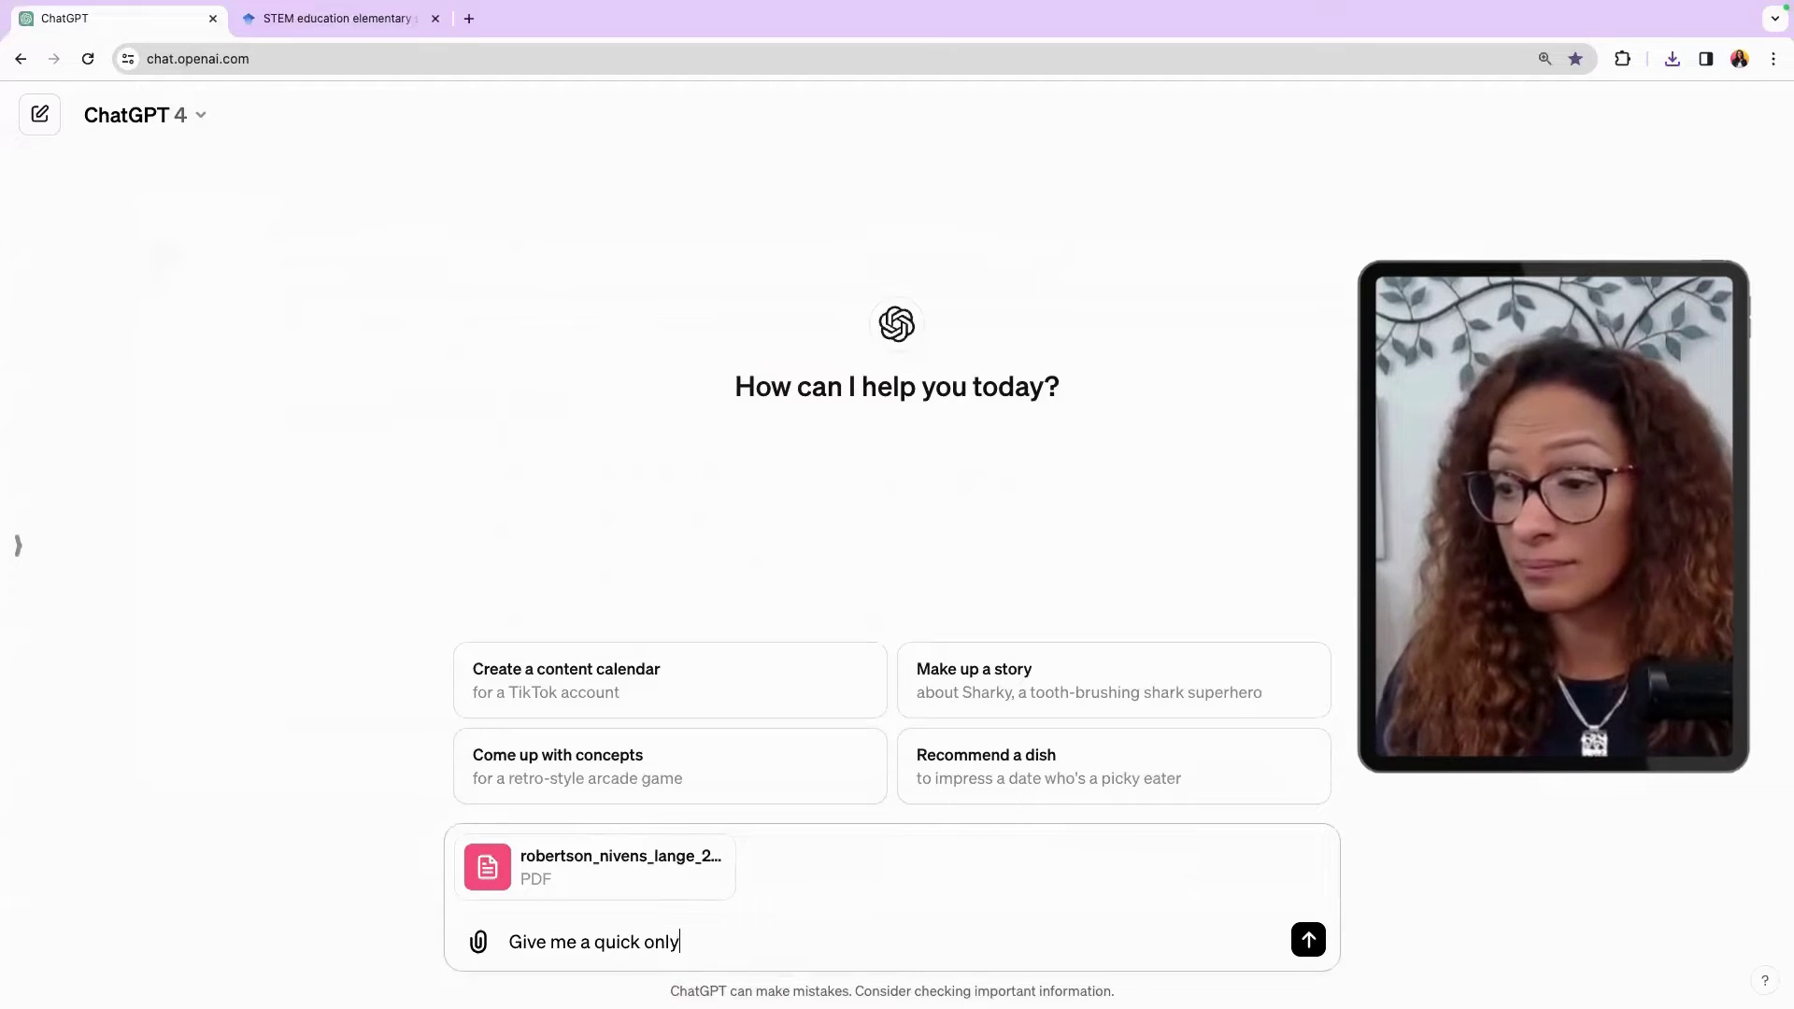
key("BackSpace")
key("BackSpace")
key("BackSpace")
type("utloi")
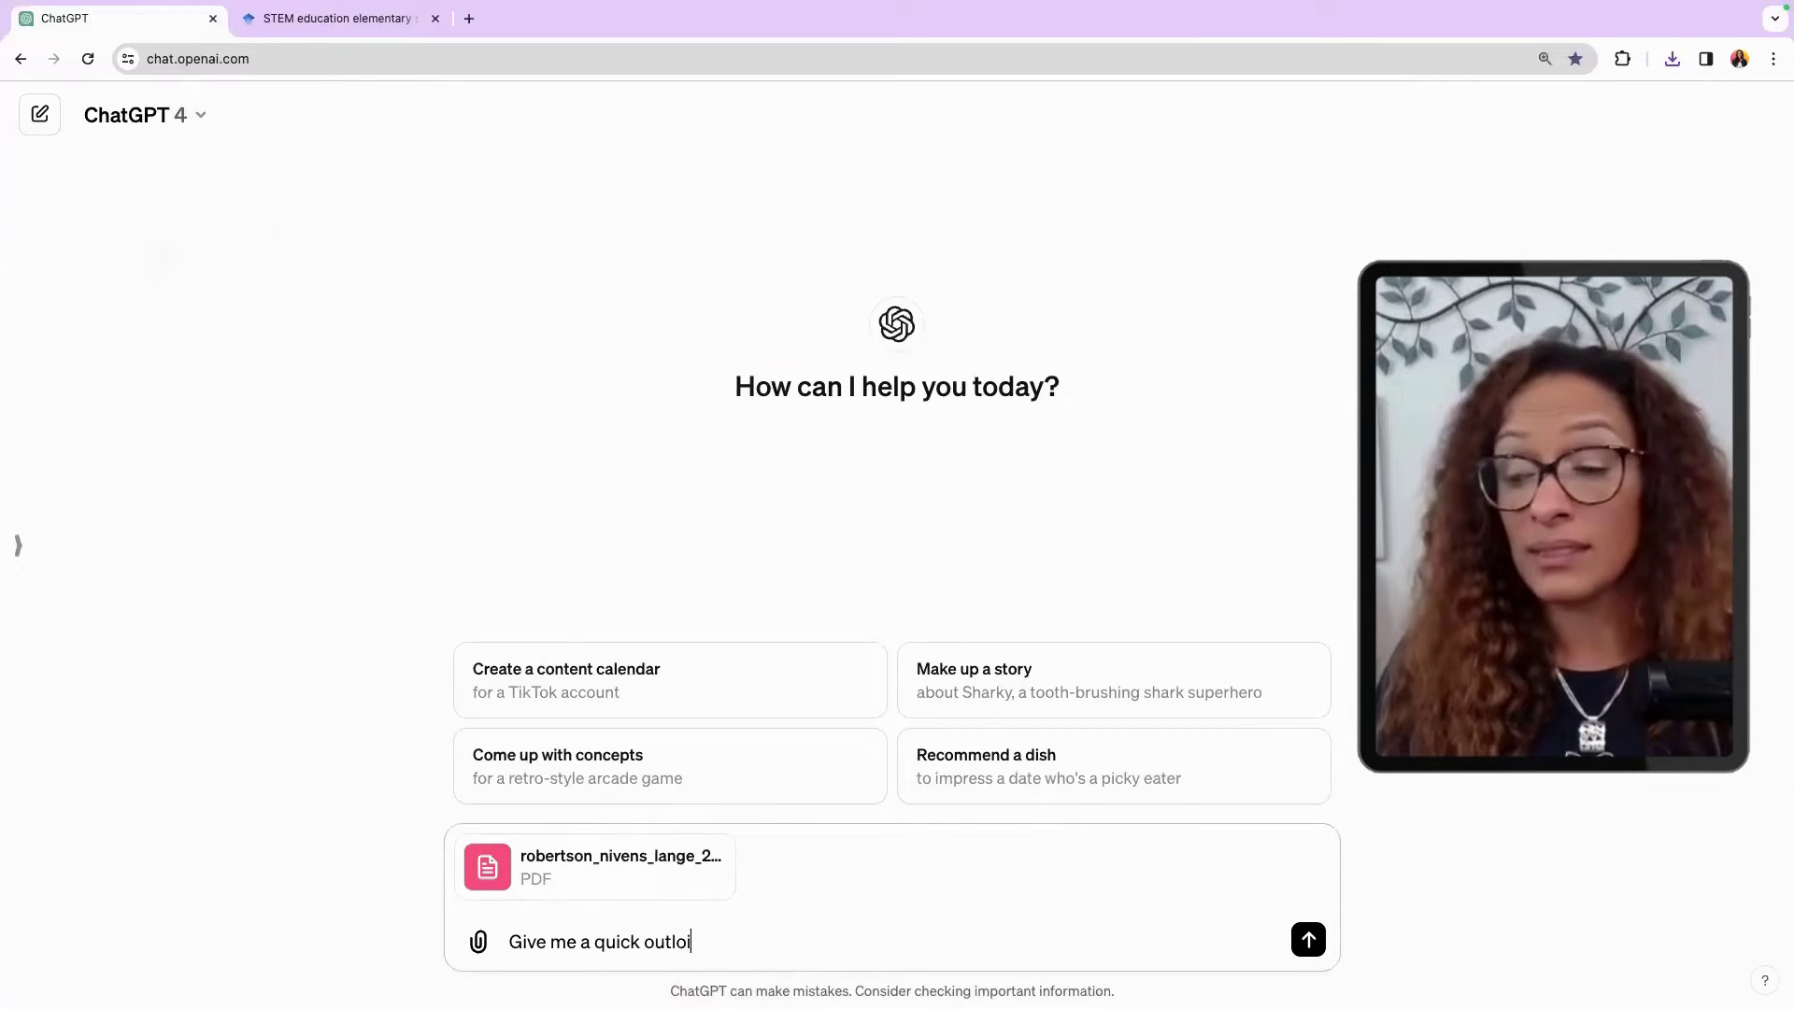
key("BackSpace")
key("BackSpace")
key("BackSpace")
type("ine")
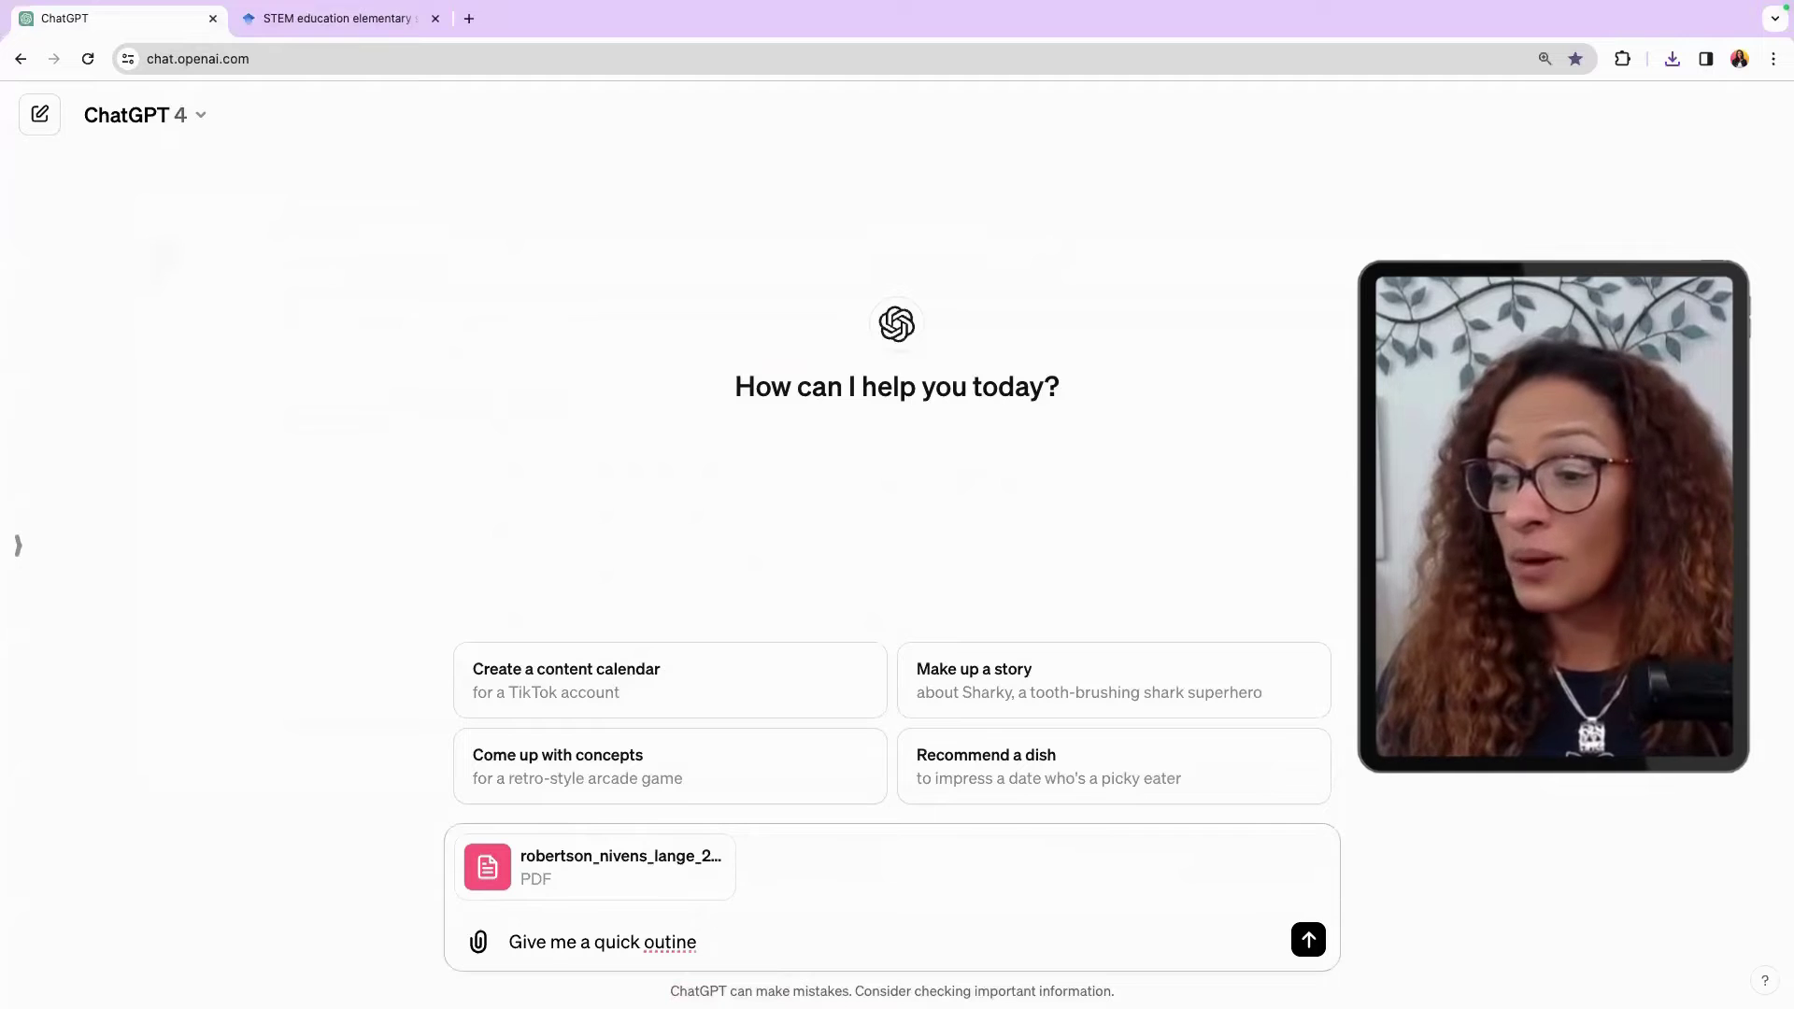
key("BackSpace")
key("BackSpace")
key("BackSpace")
key("BackSpace")
type("line so I c")
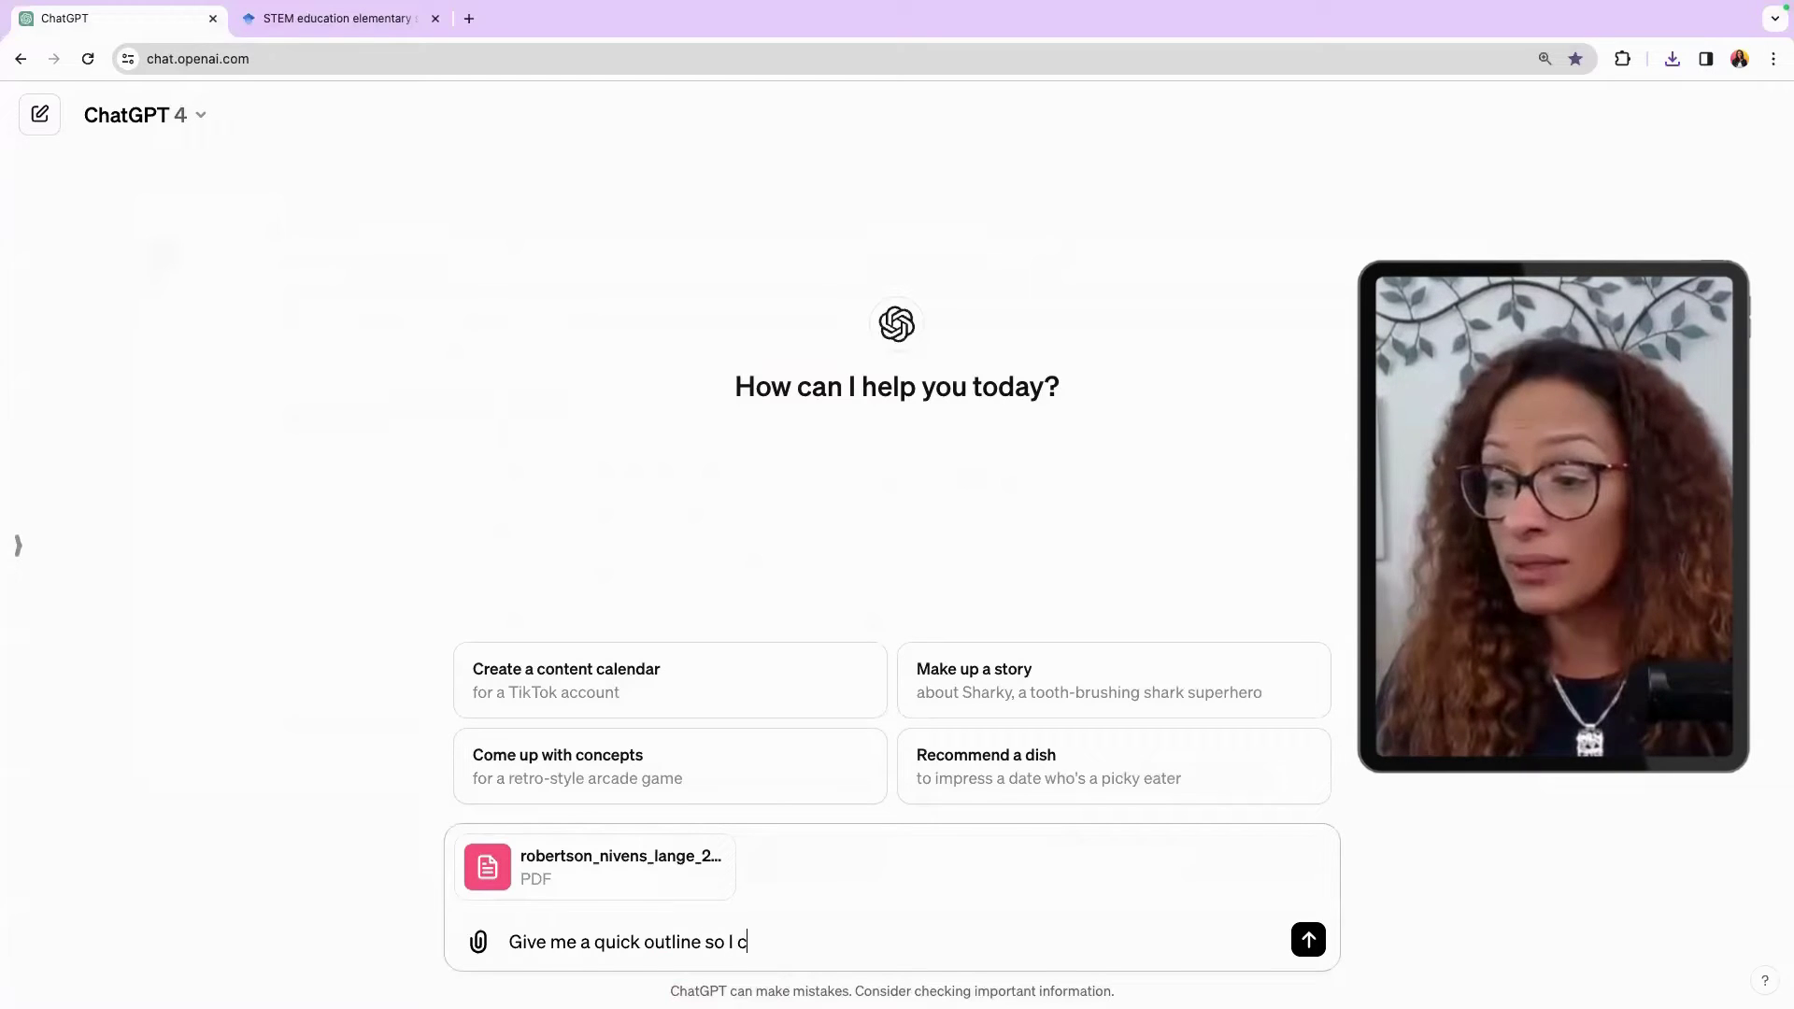
type("an preview this ")
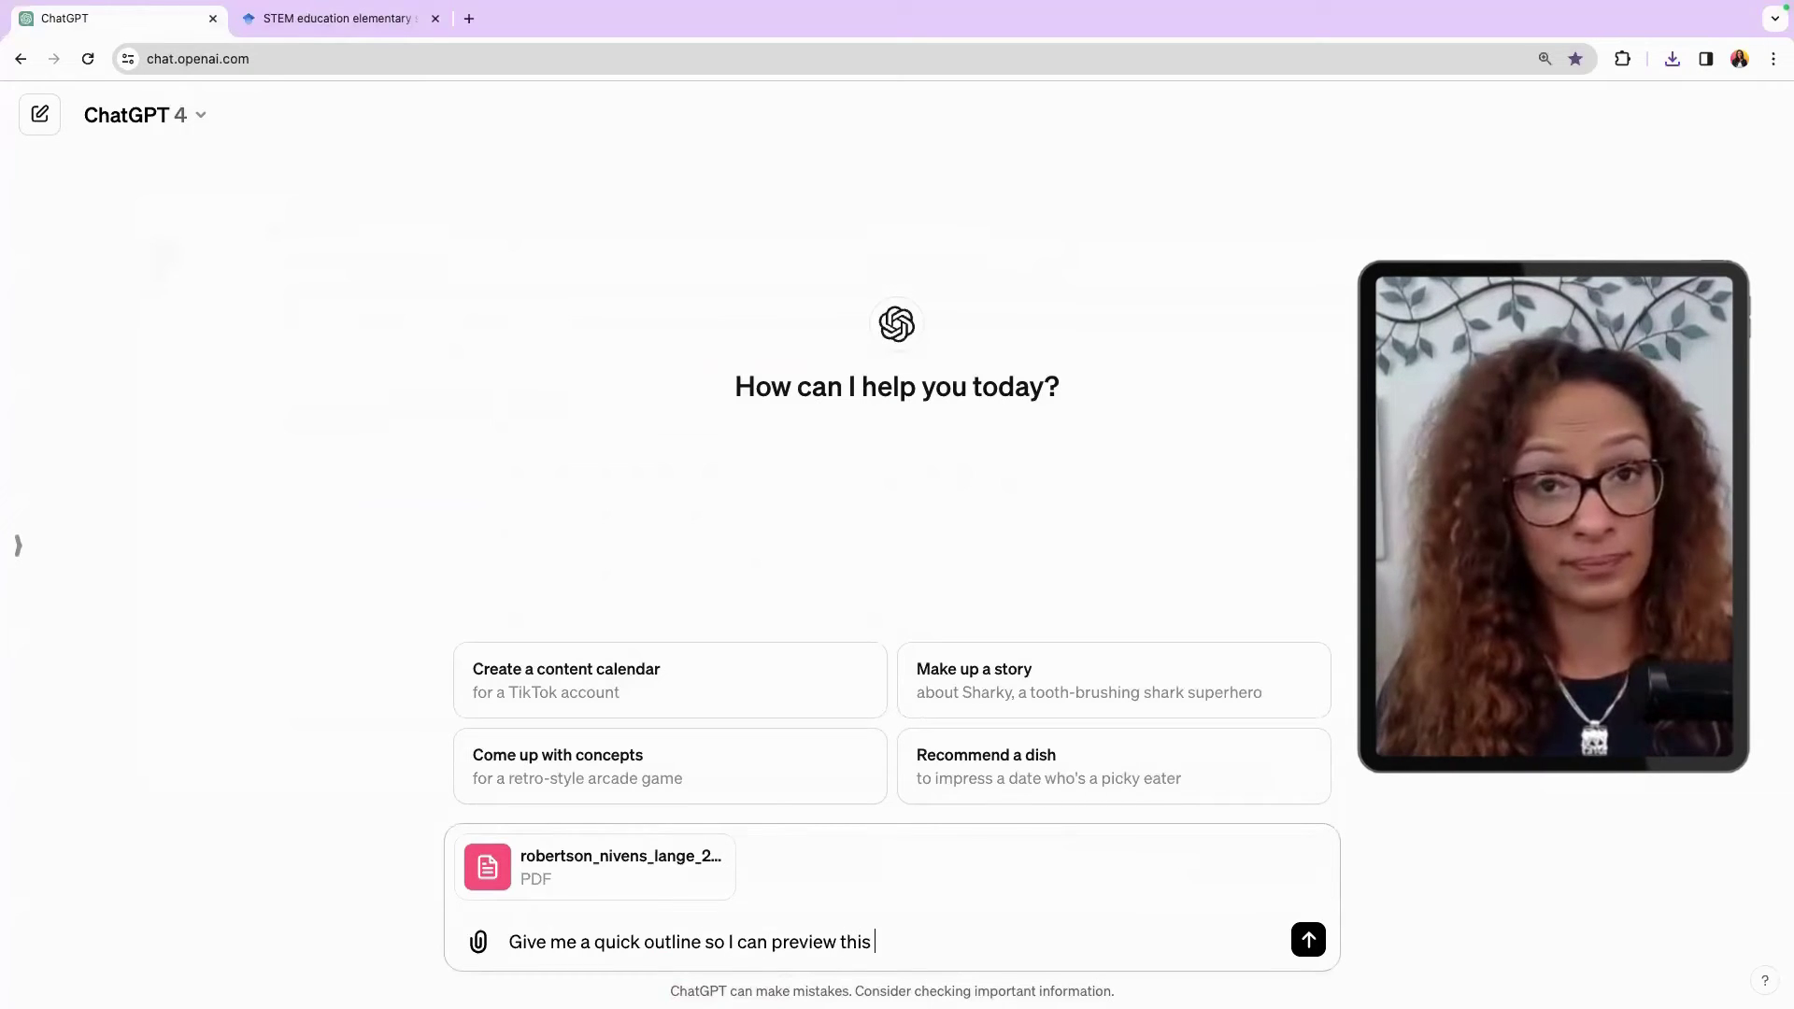
type("article.")
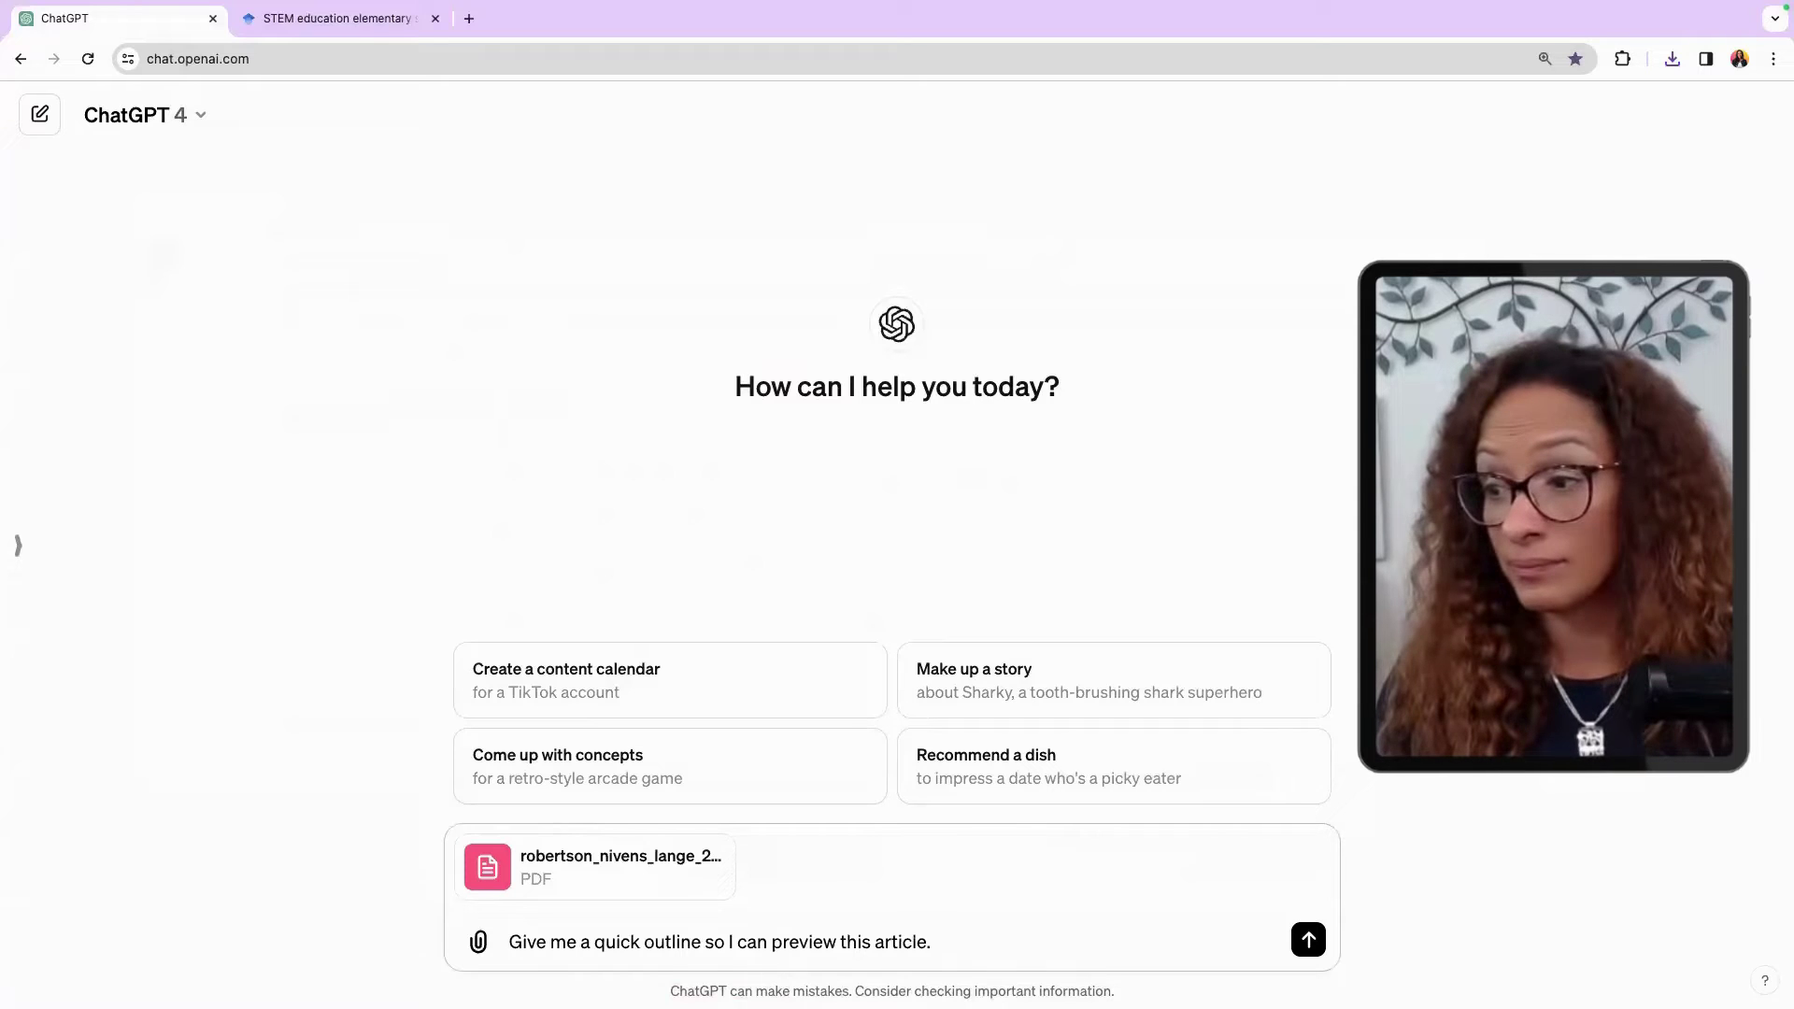
type("  consder")
key("BackSpace")
key("BackSpace")
key("BackSpace")
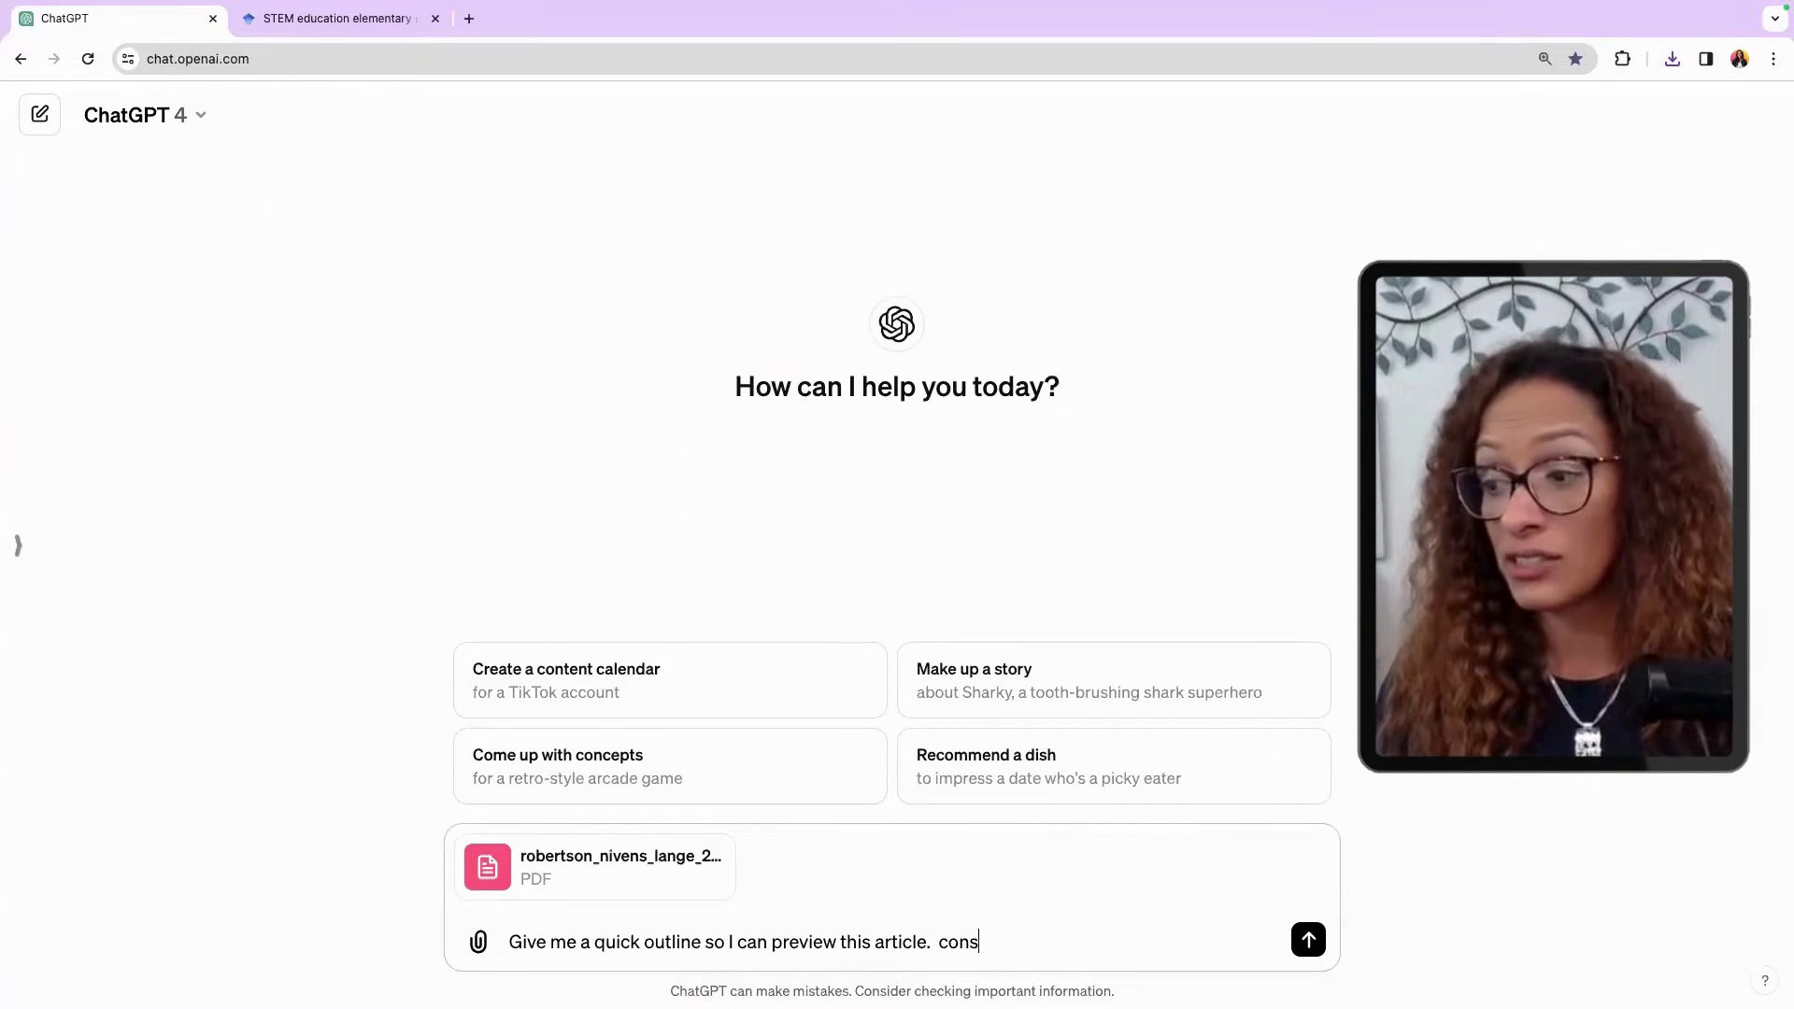
type("ider each section")
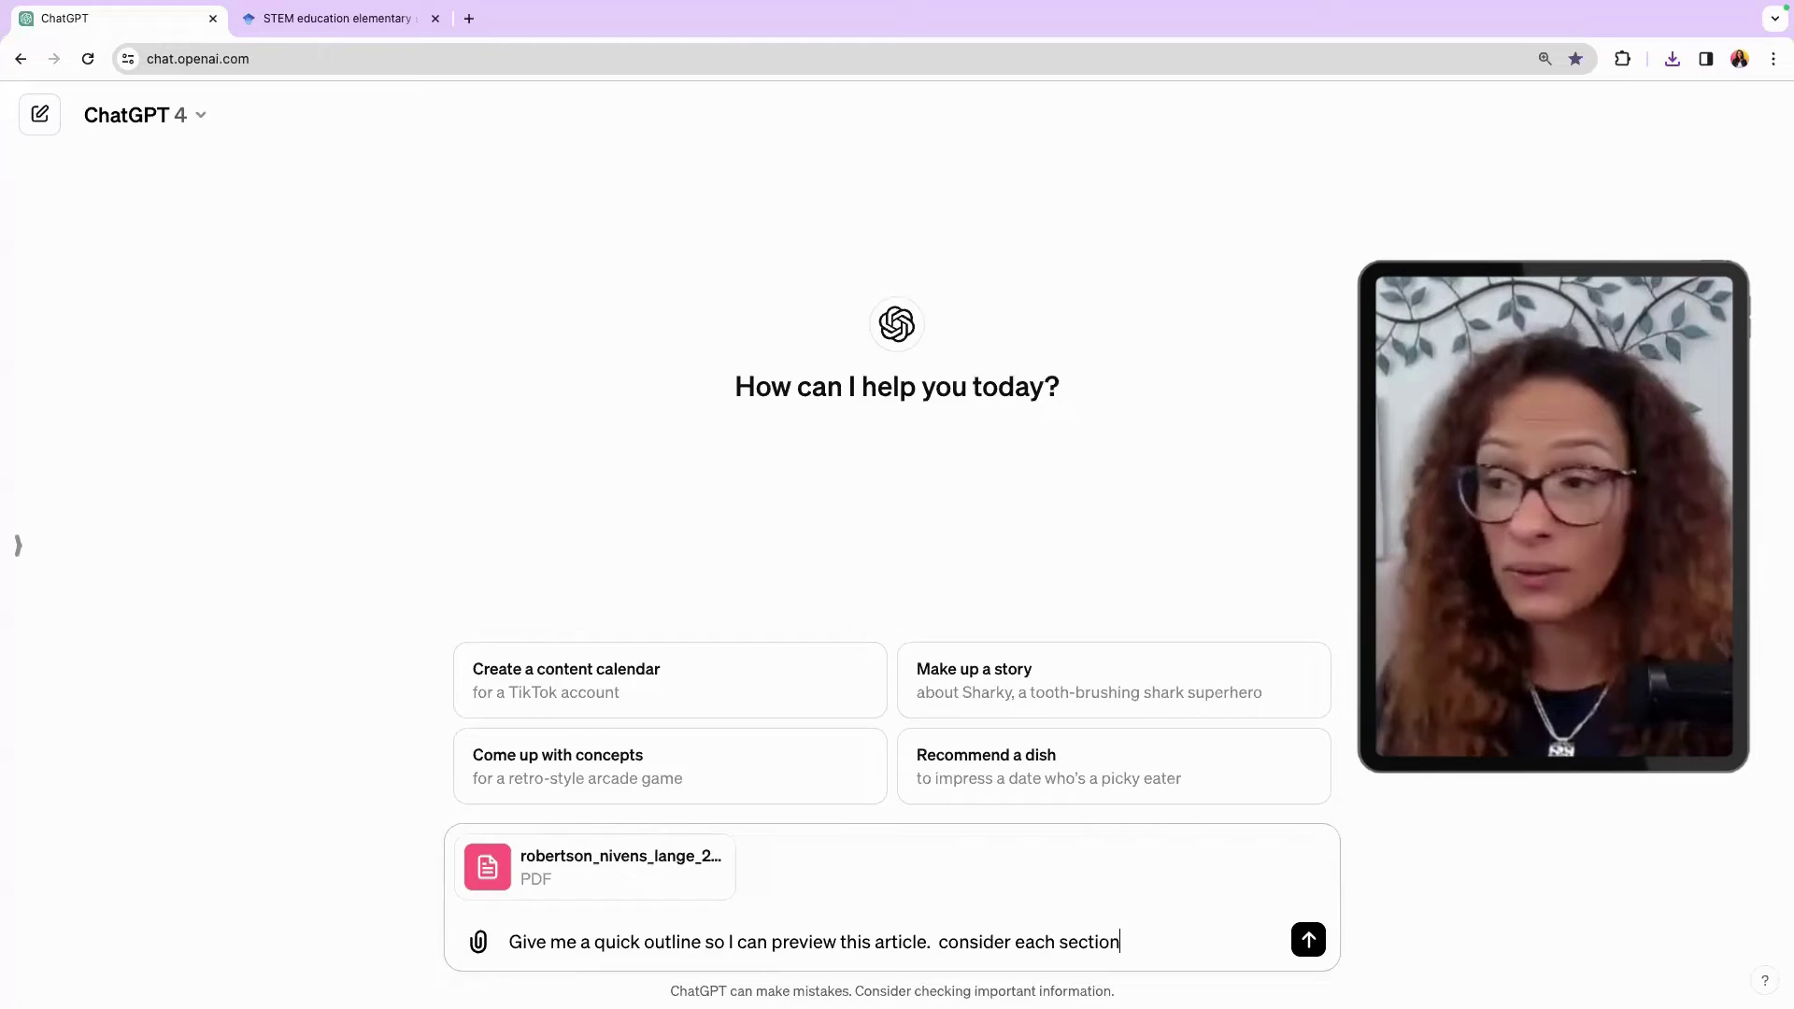
key("Return")
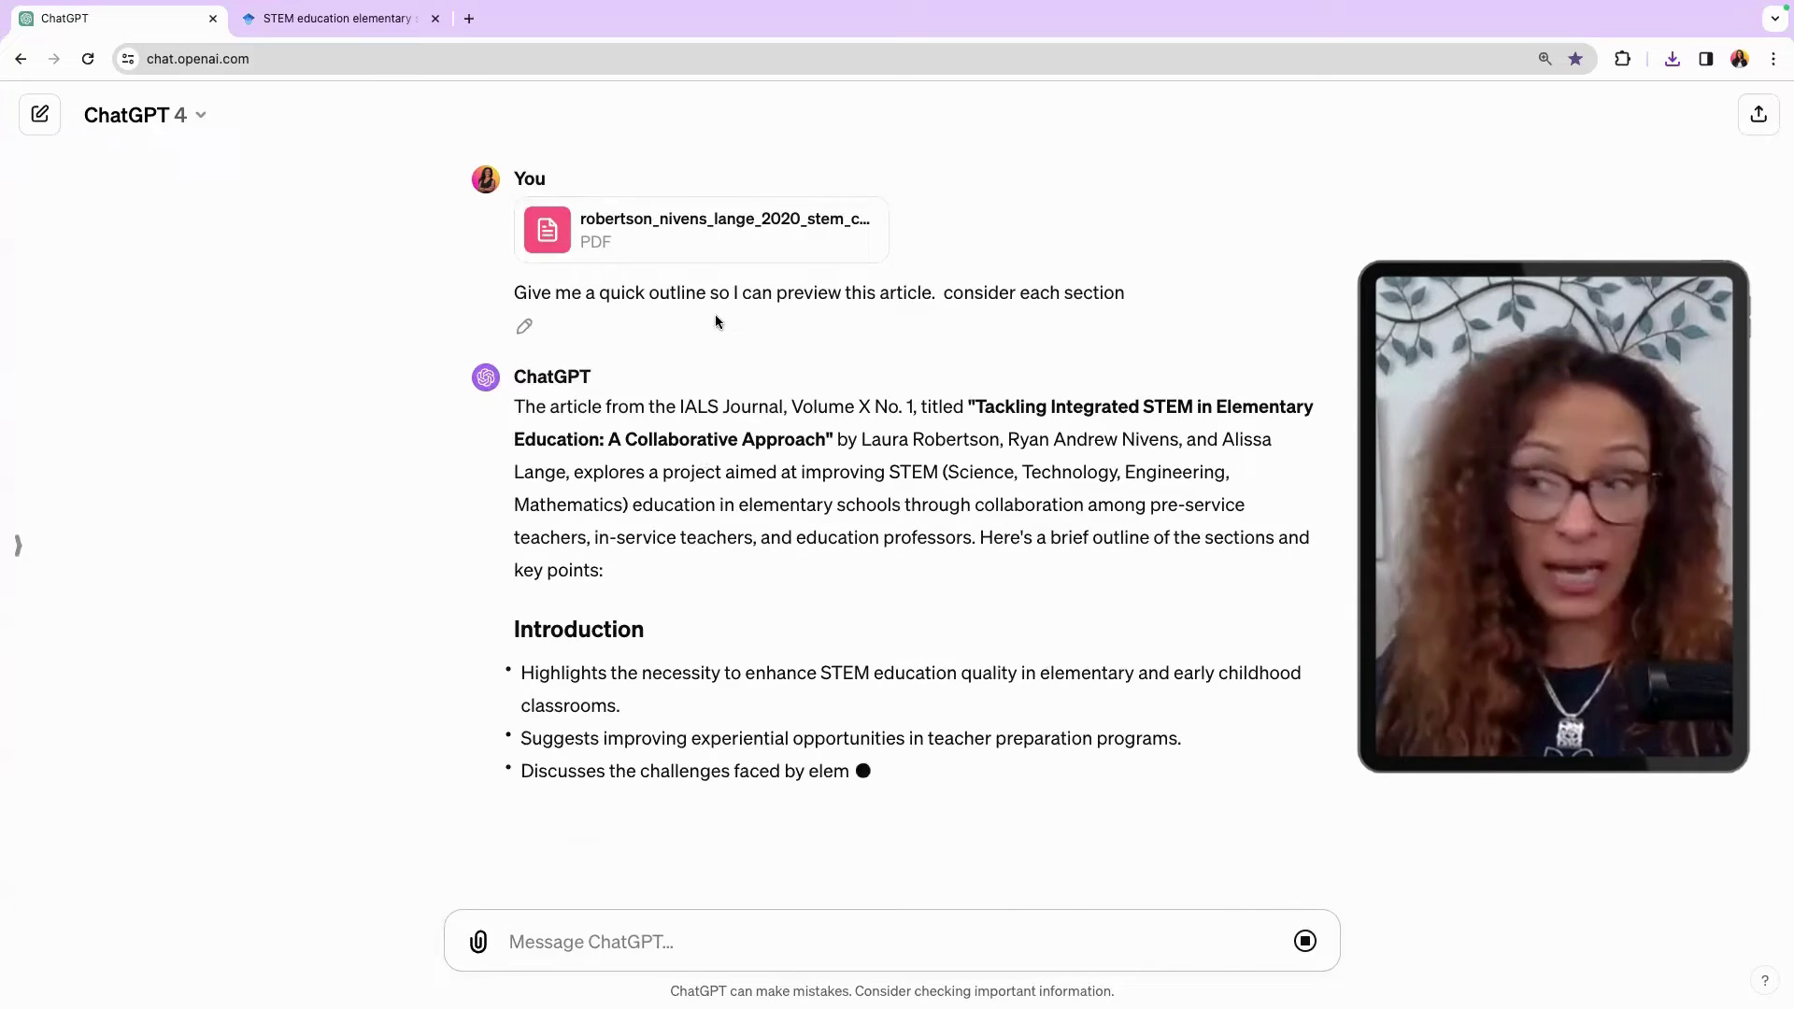
Step: Return to the Google Scholar results tab while the outline is generated
left_click(336, 18)
left_click(551, 68)
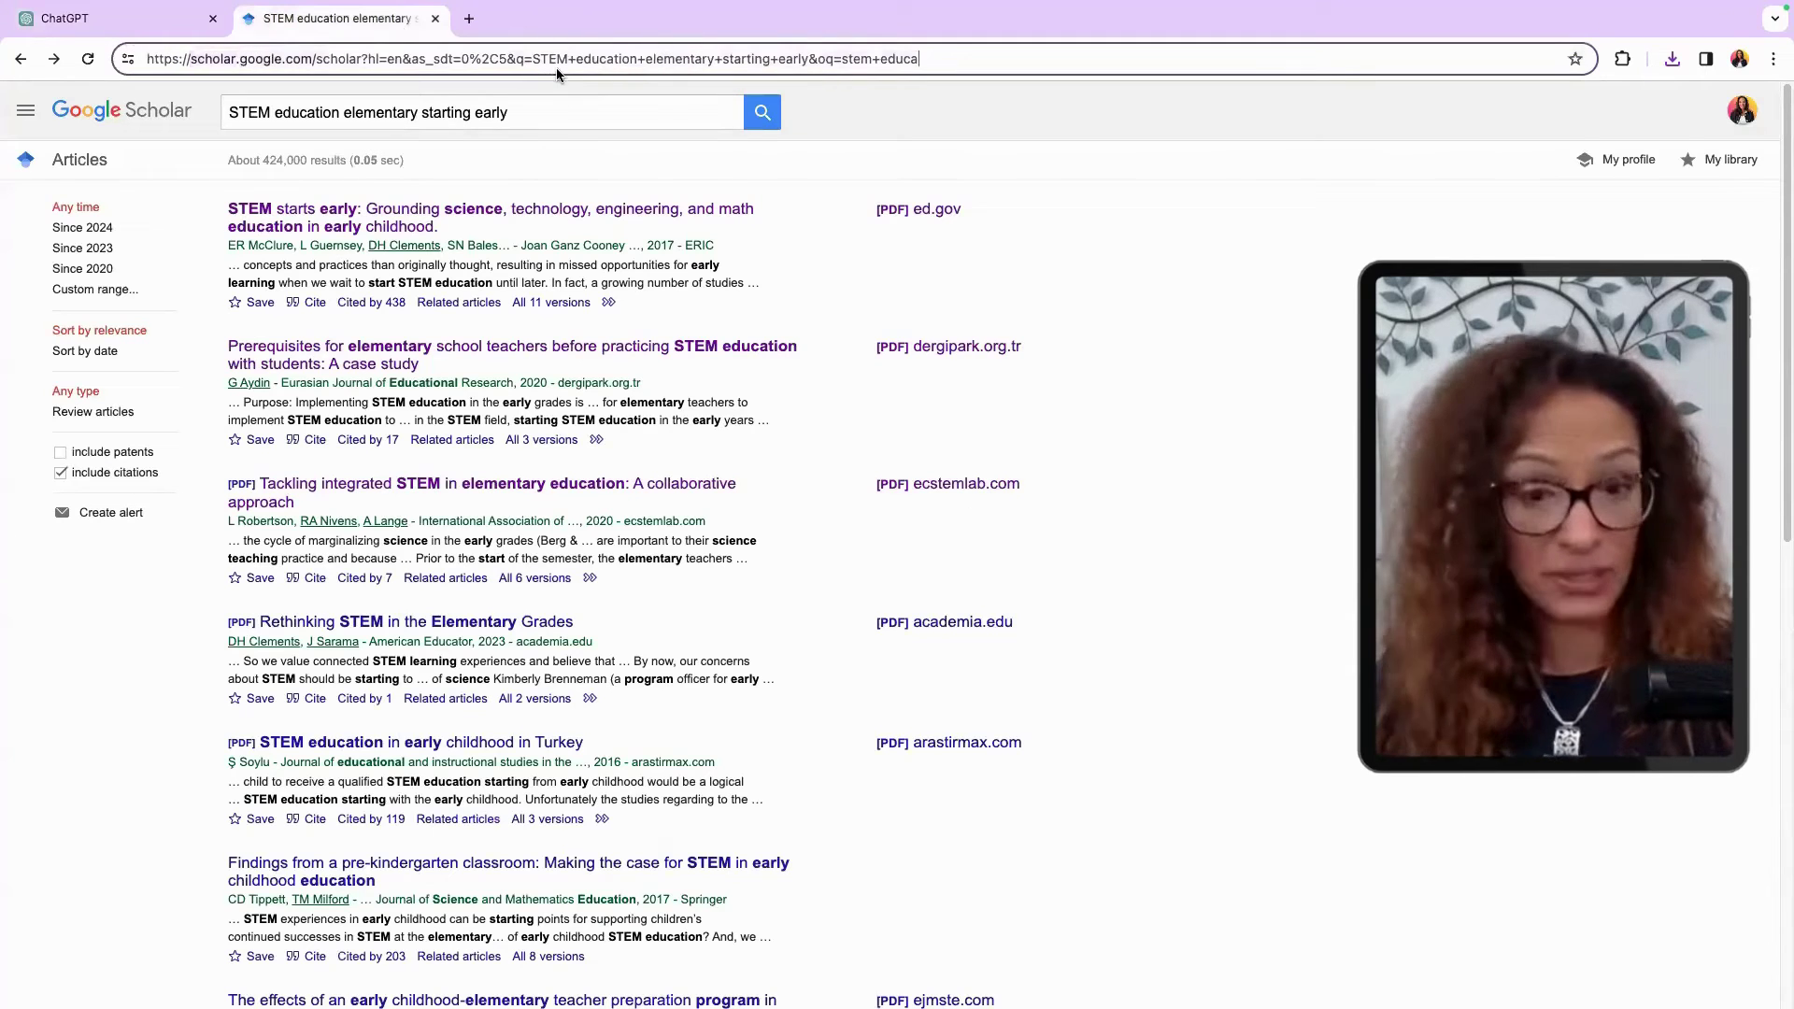
left_click(557, 67)
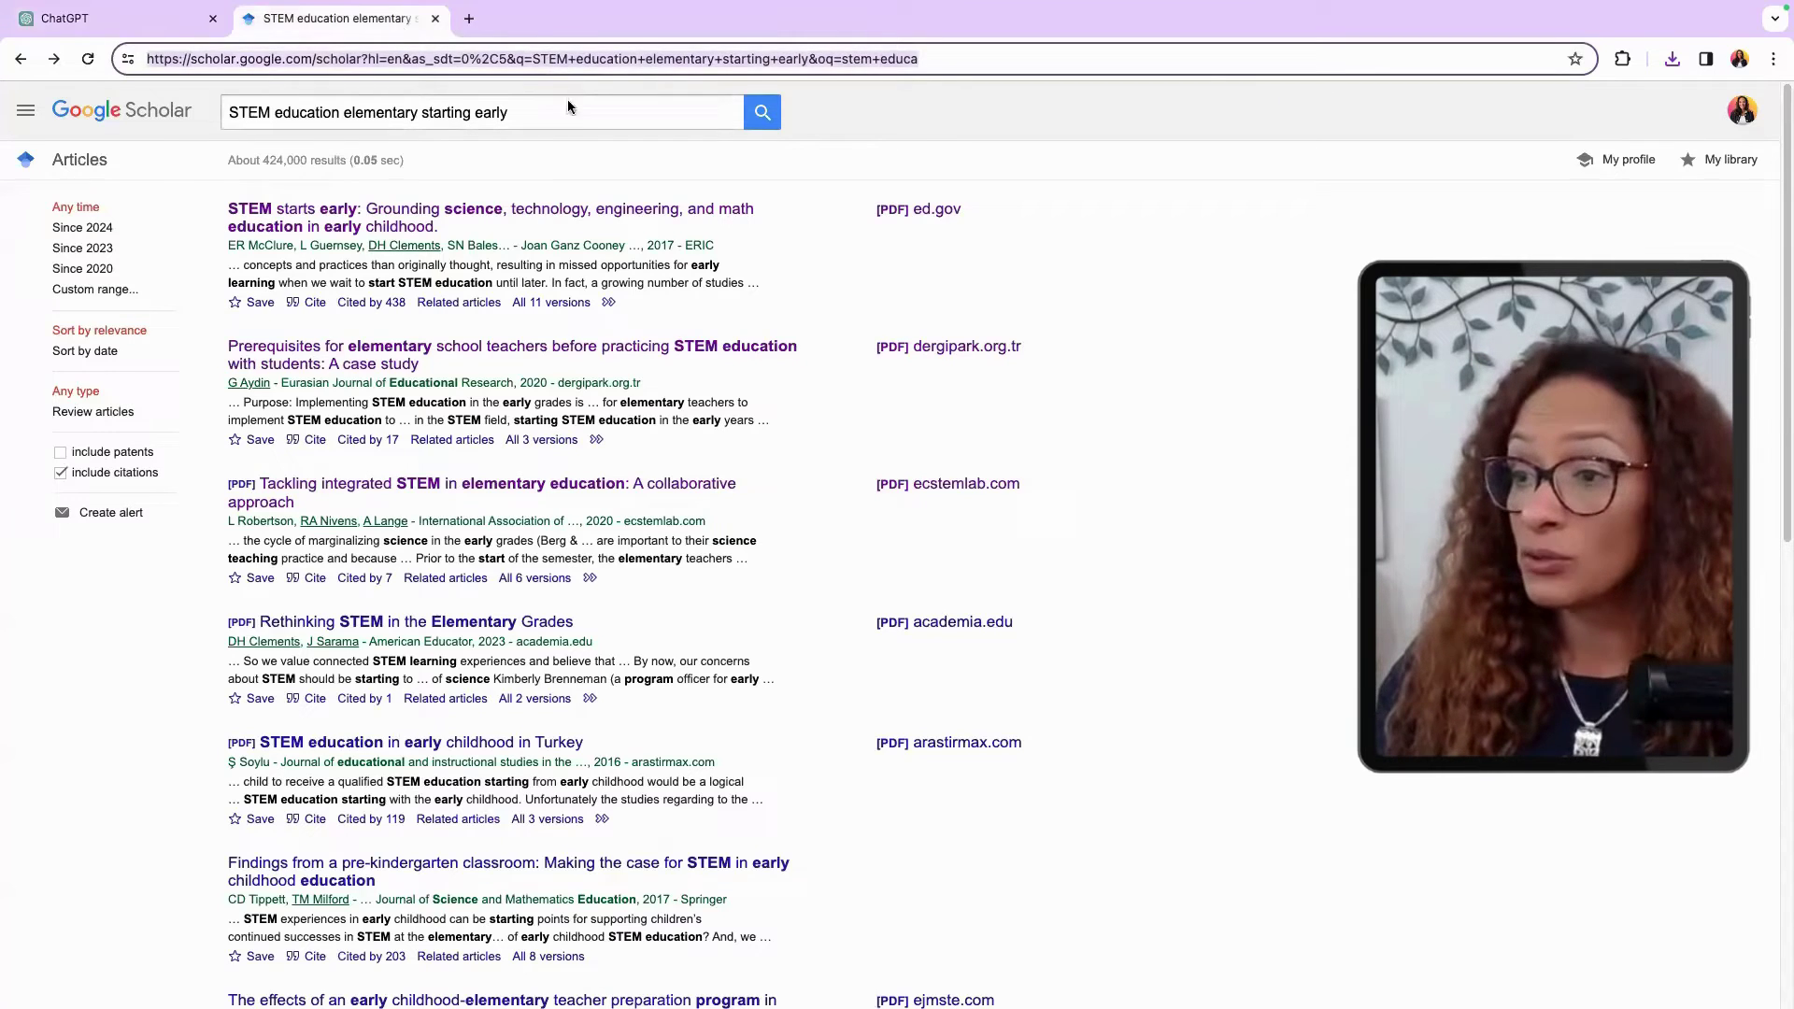
left_click(51, 21)
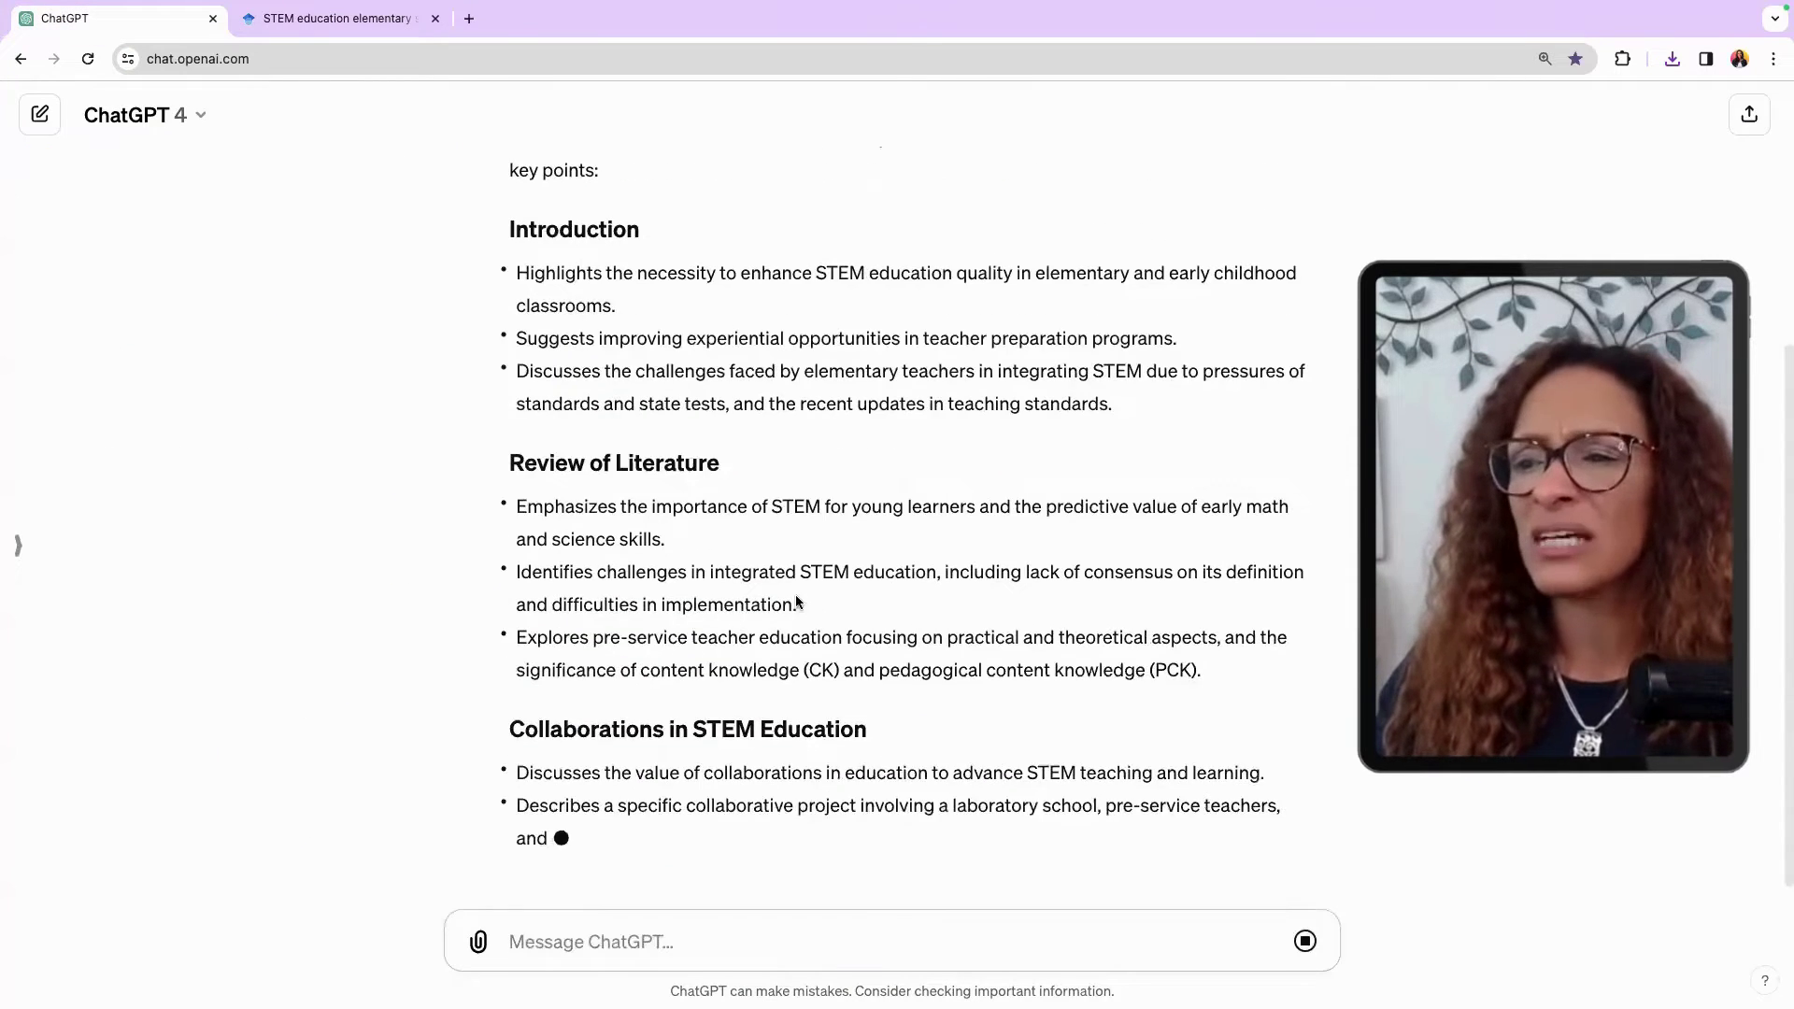
left_click(336, 19)
Step: Open the IALS integrated STEM article PDF and skim pages 2, 3 and 5 through page 10
left_click(507, 485)
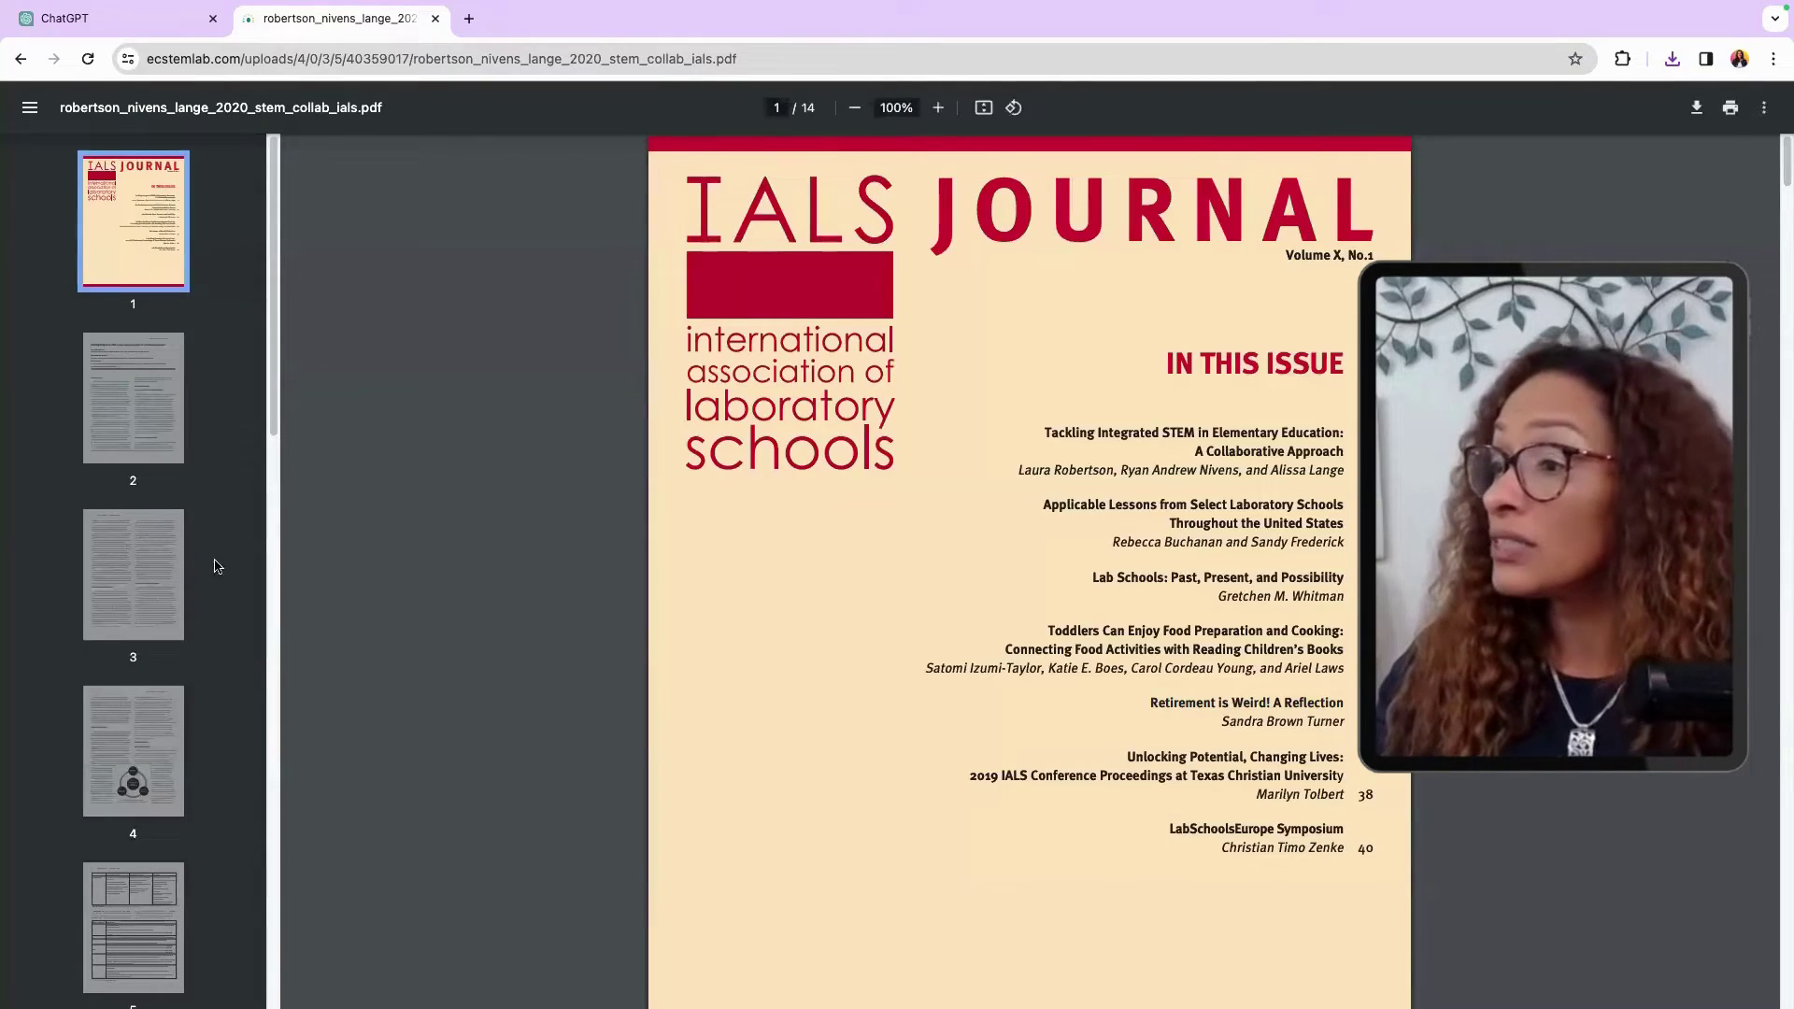
left_click(141, 385)
scroll(813, 722, "down", 5)
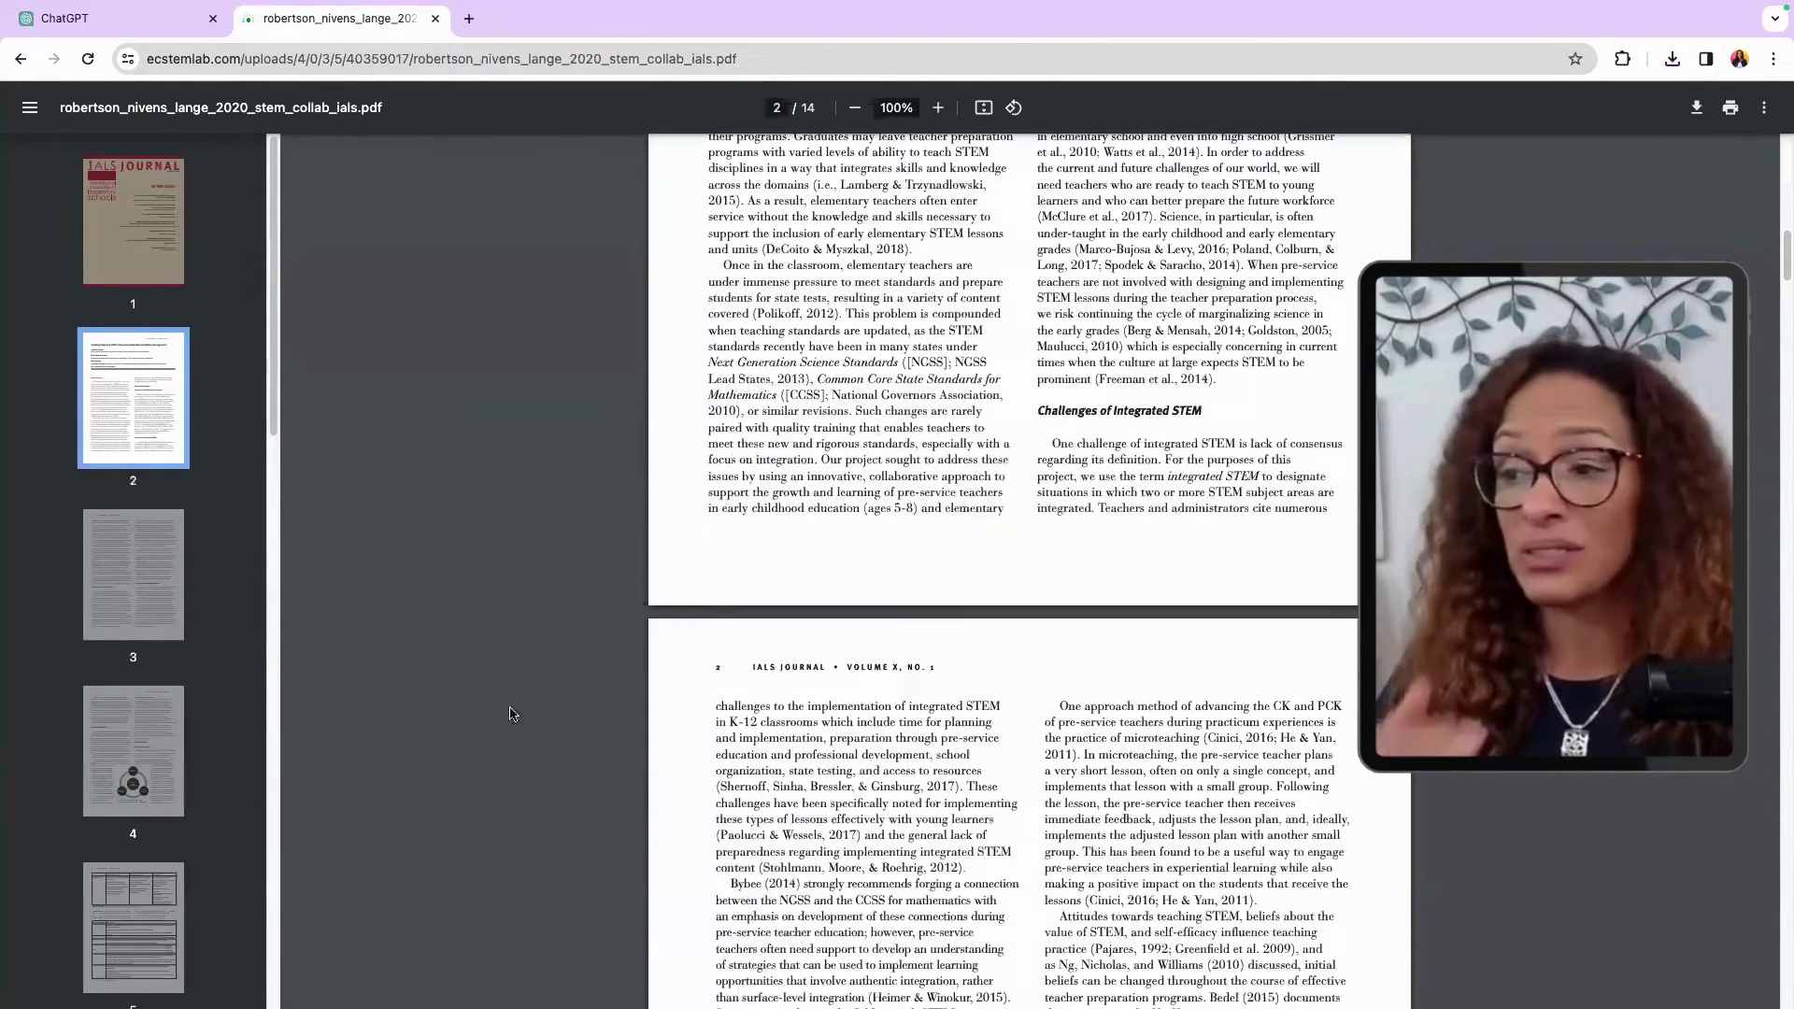
left_click(106, 591)
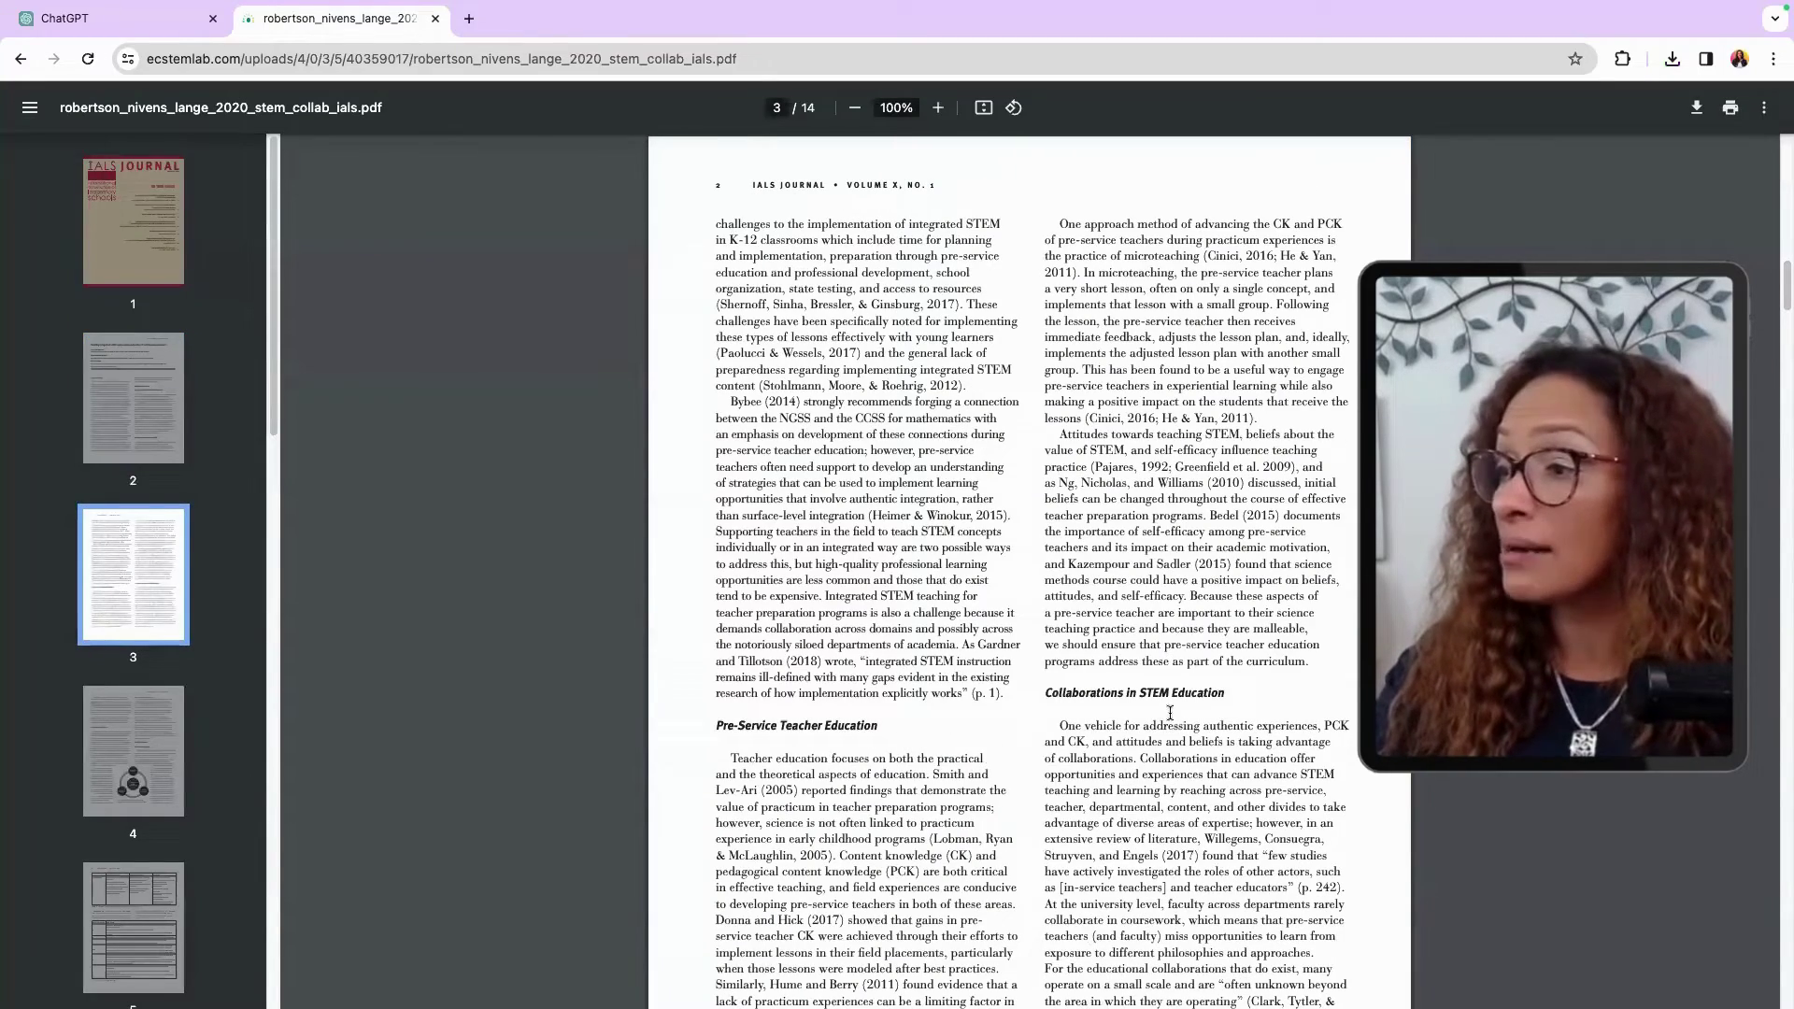
scroll(1220, 730, "down", 15)
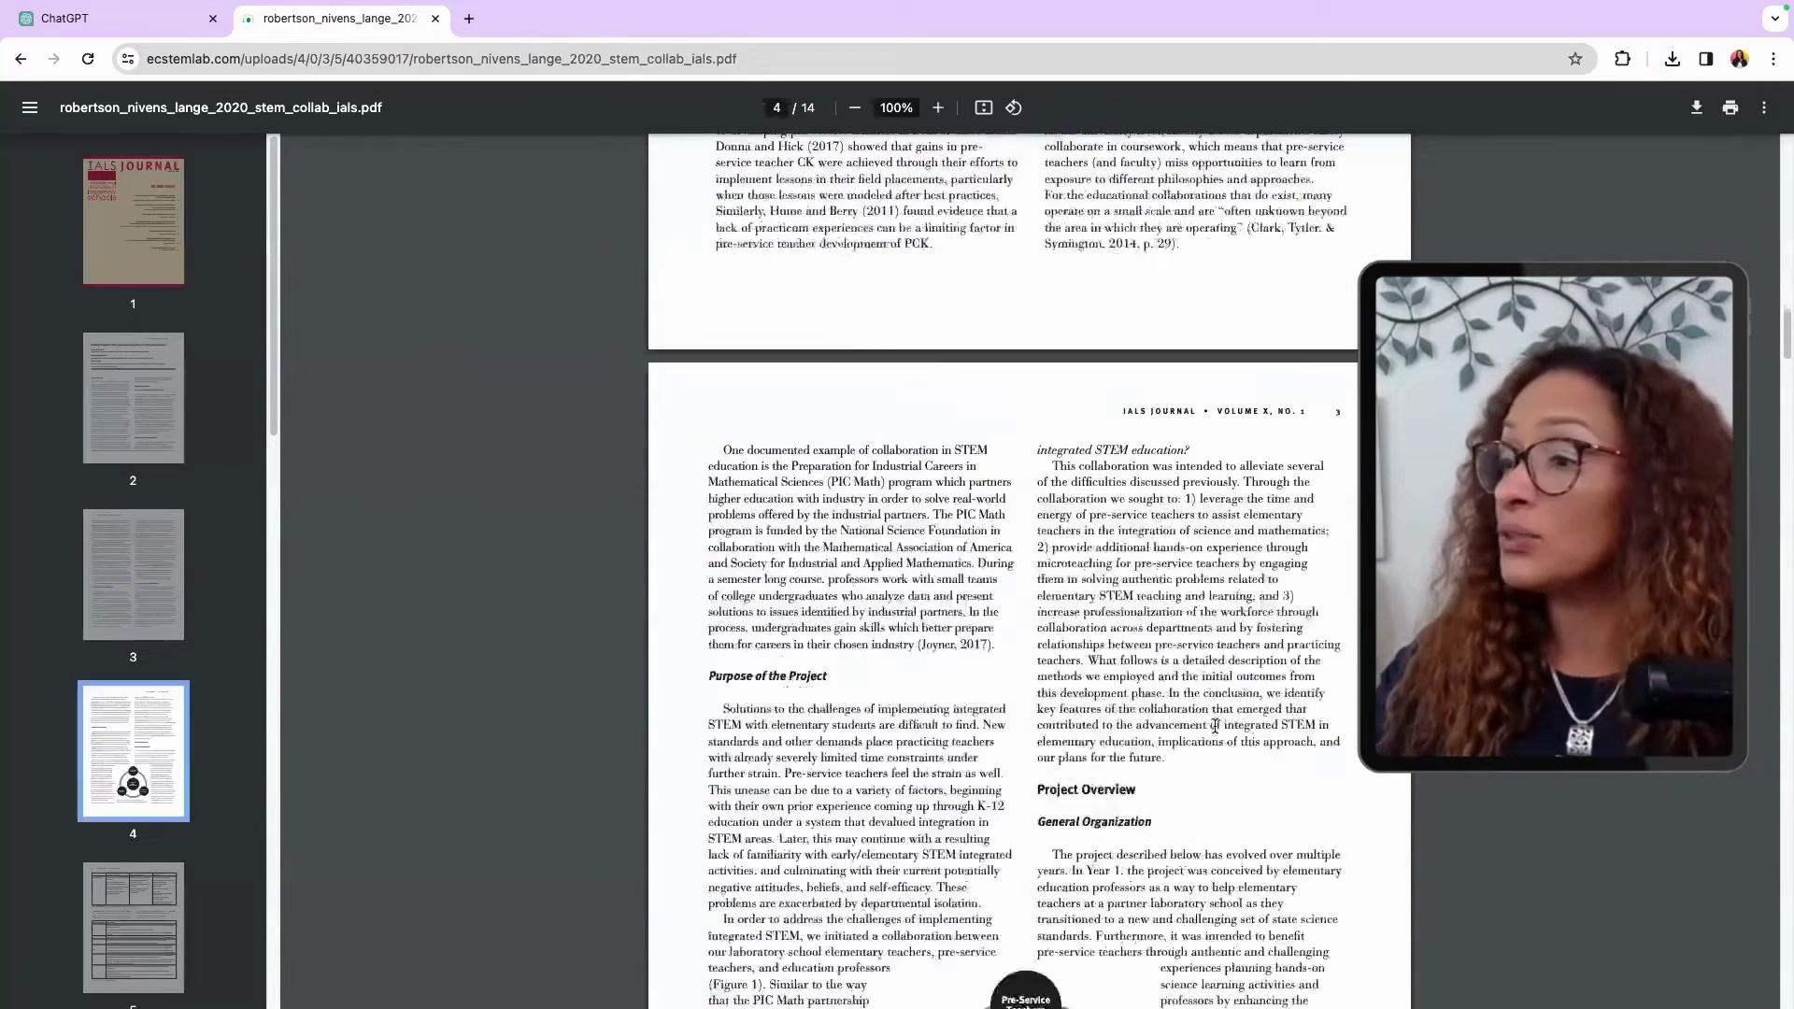
scroll(1058, 721, "down", 2)
scroll(1058, 720, "down", 2)
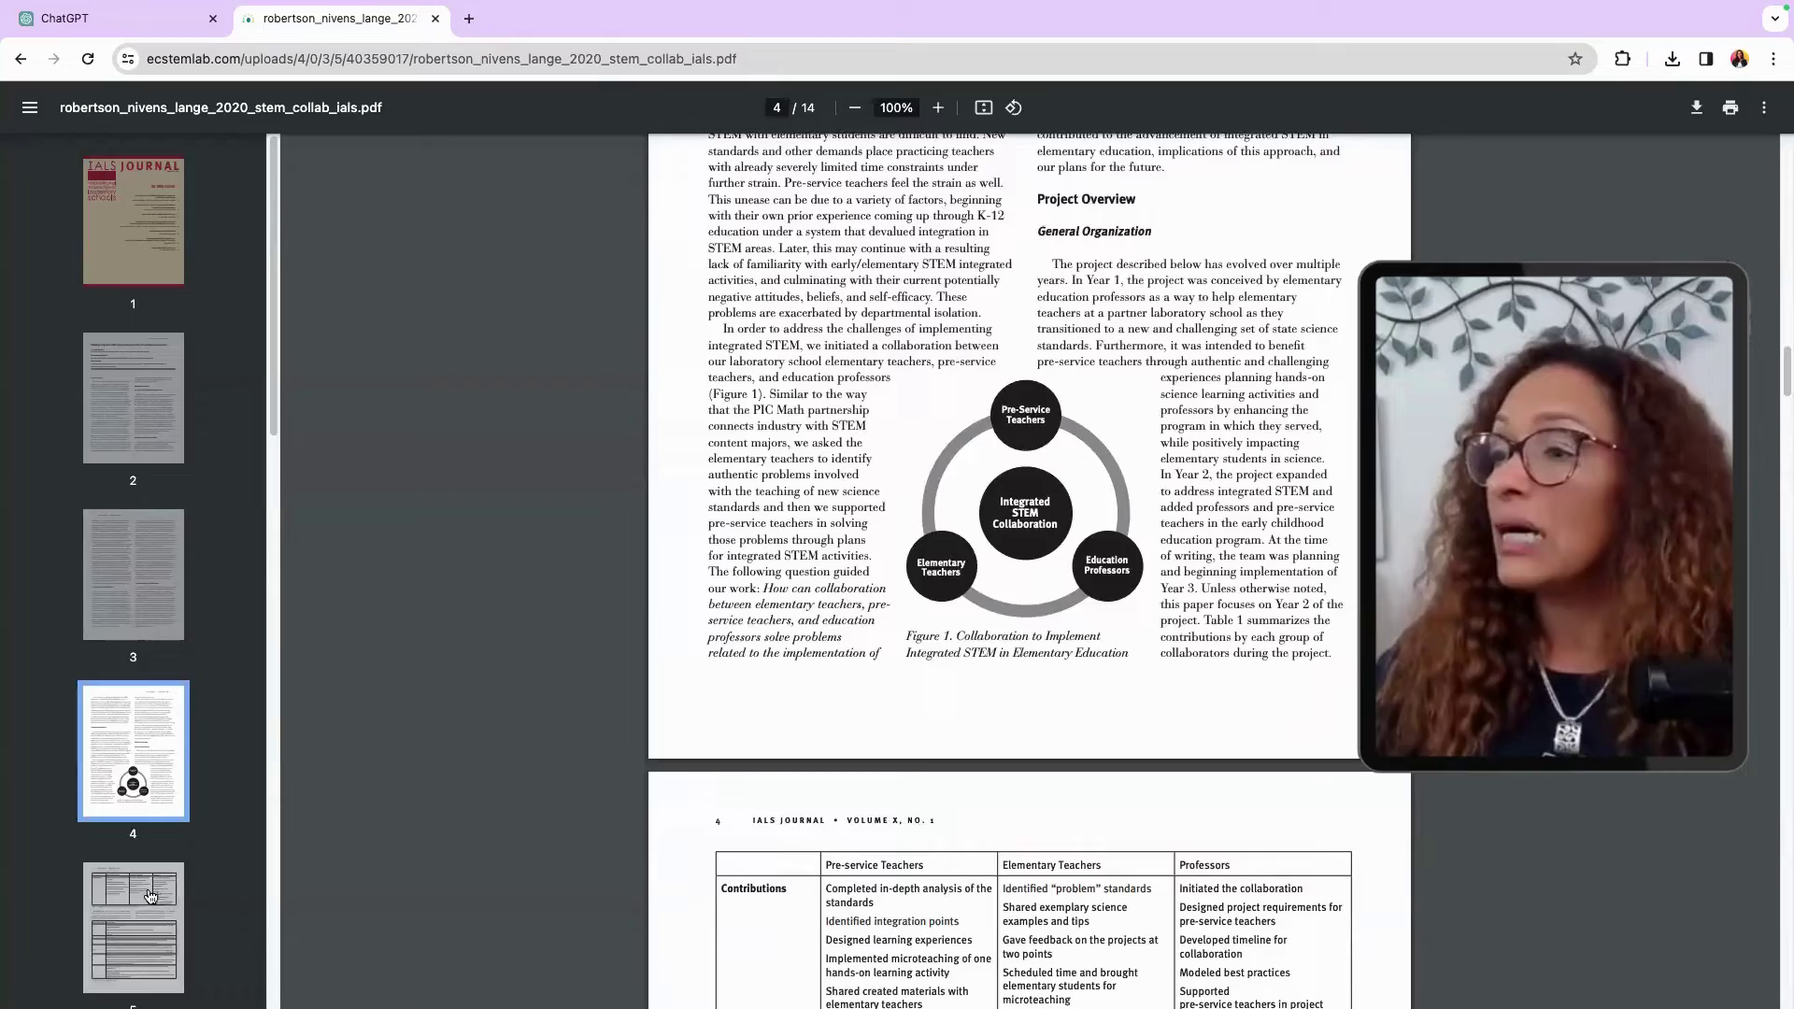
left_click(133, 925)
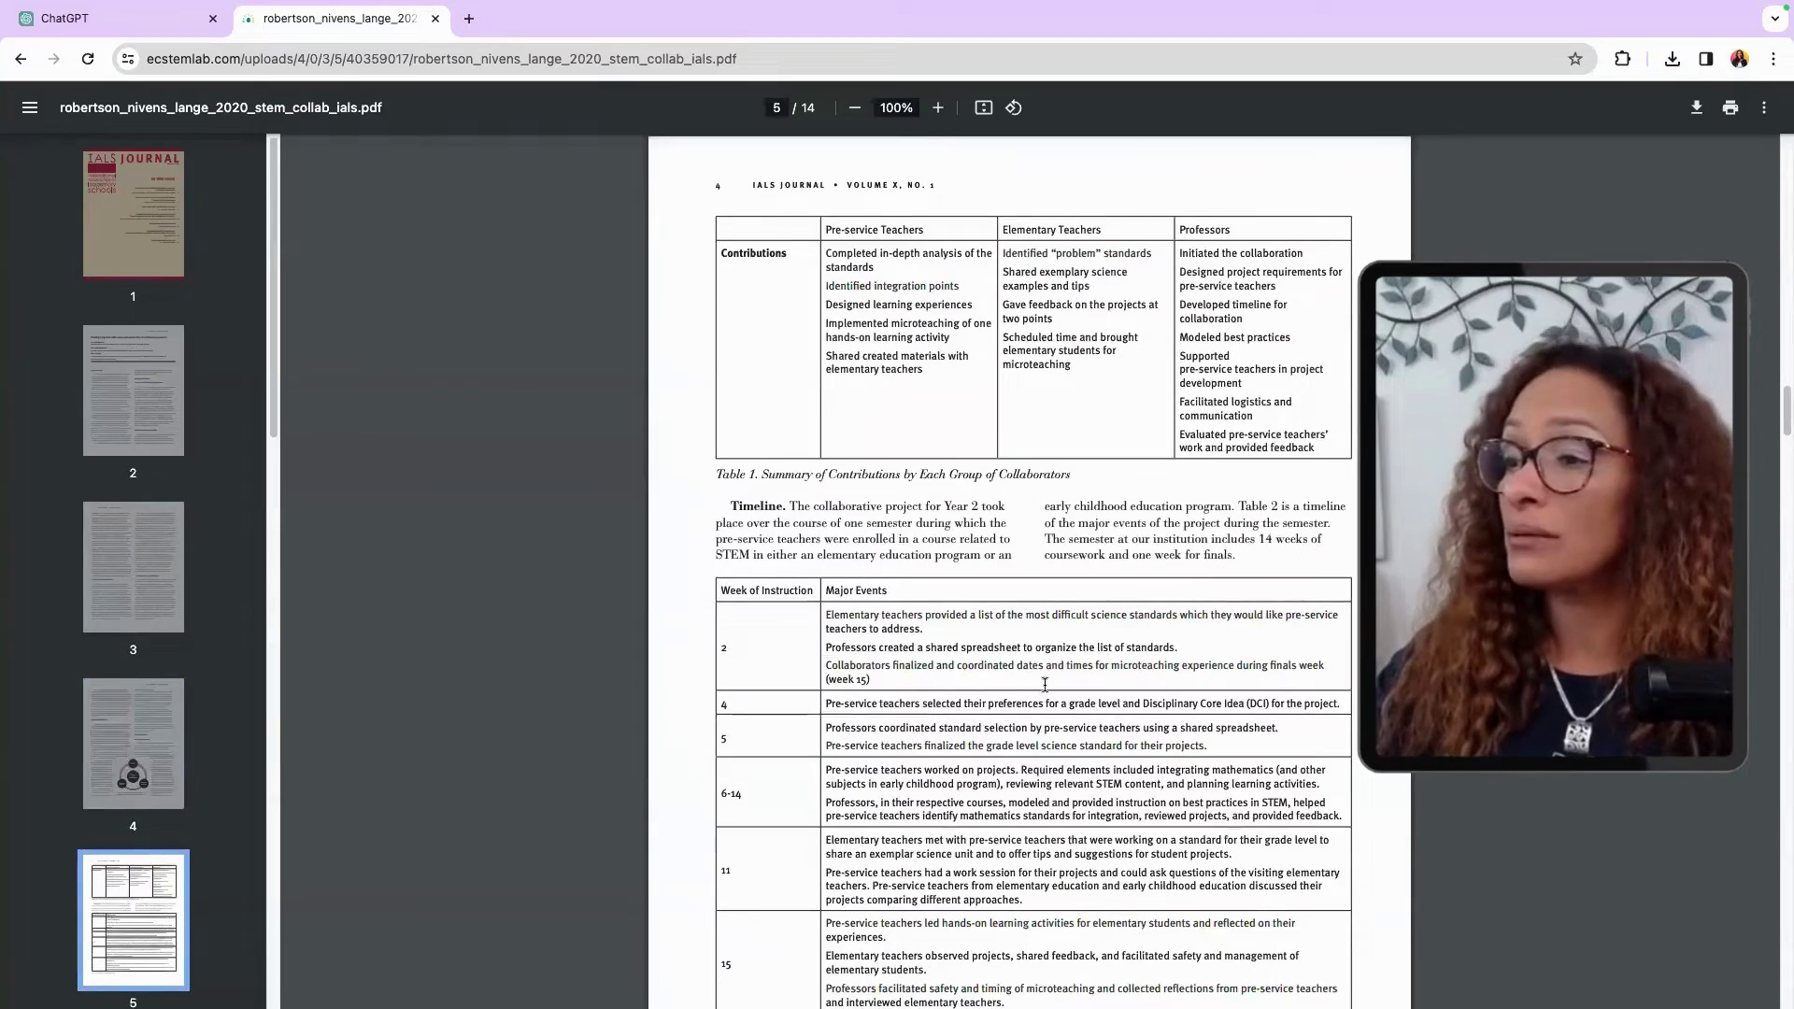
scroll(1048, 738, "down", 15)
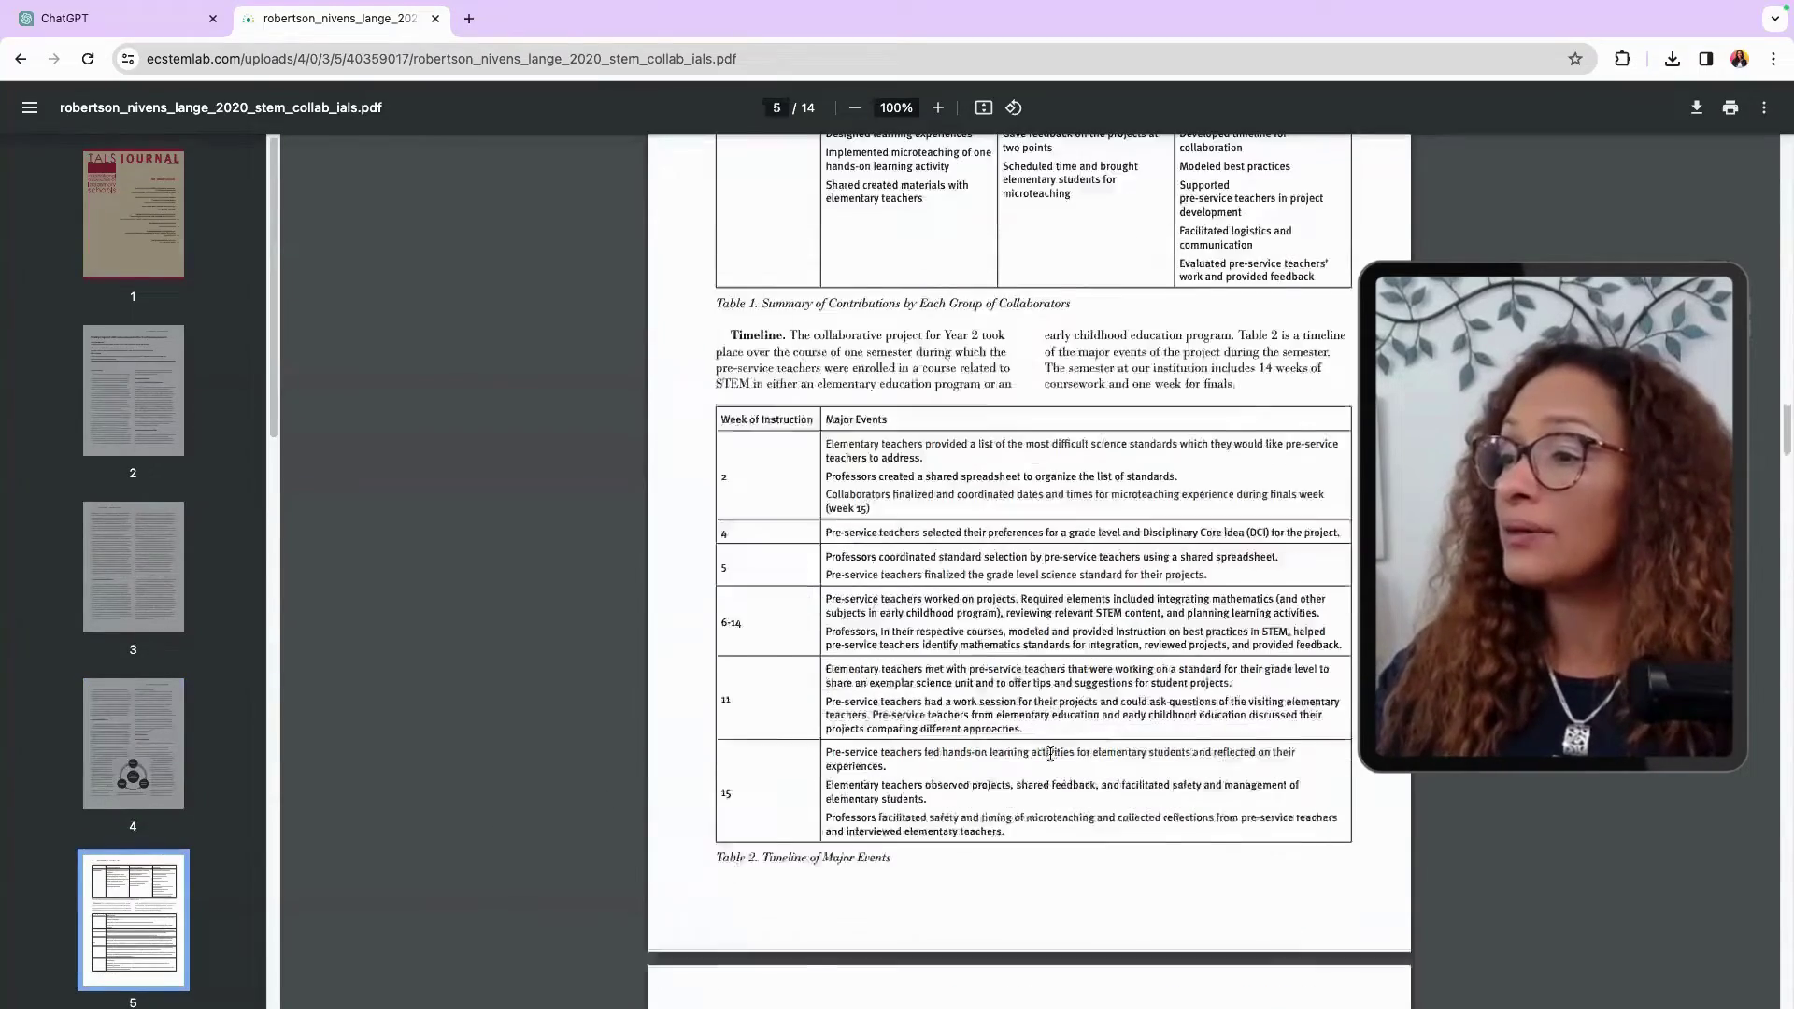
scroll(1049, 753, "up", 14)
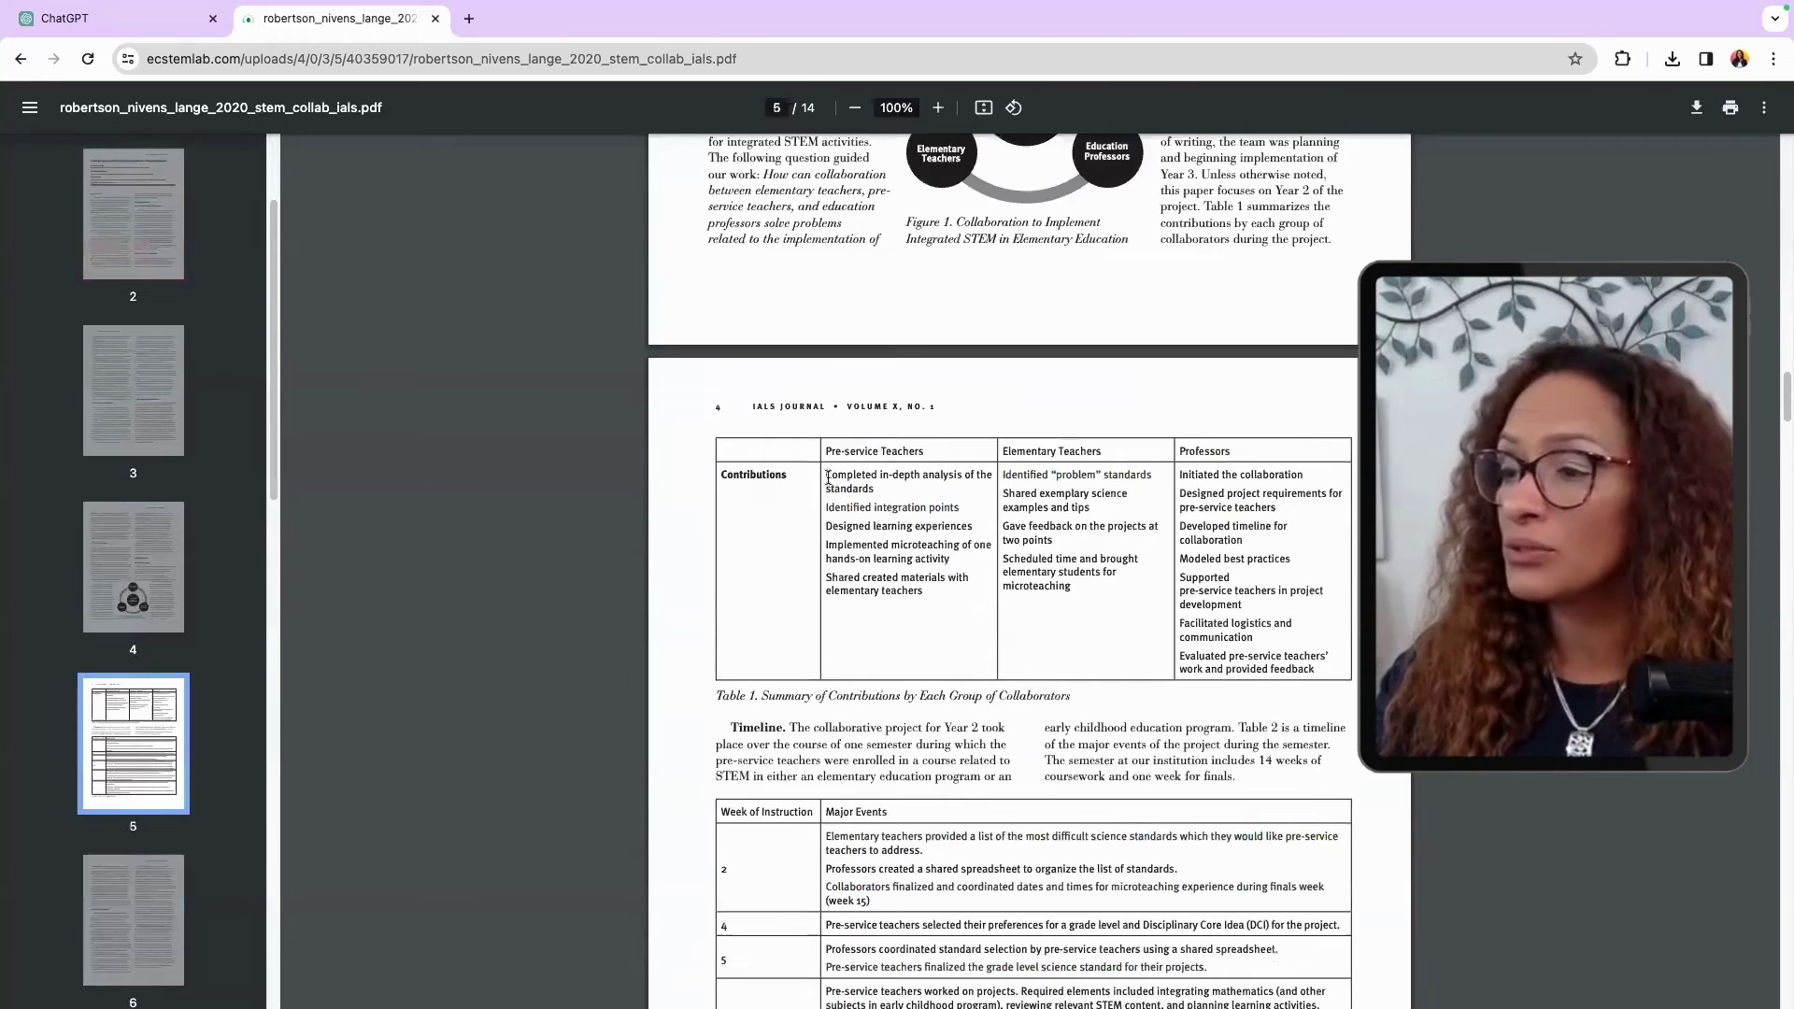
scroll(1187, 792, "down", 4)
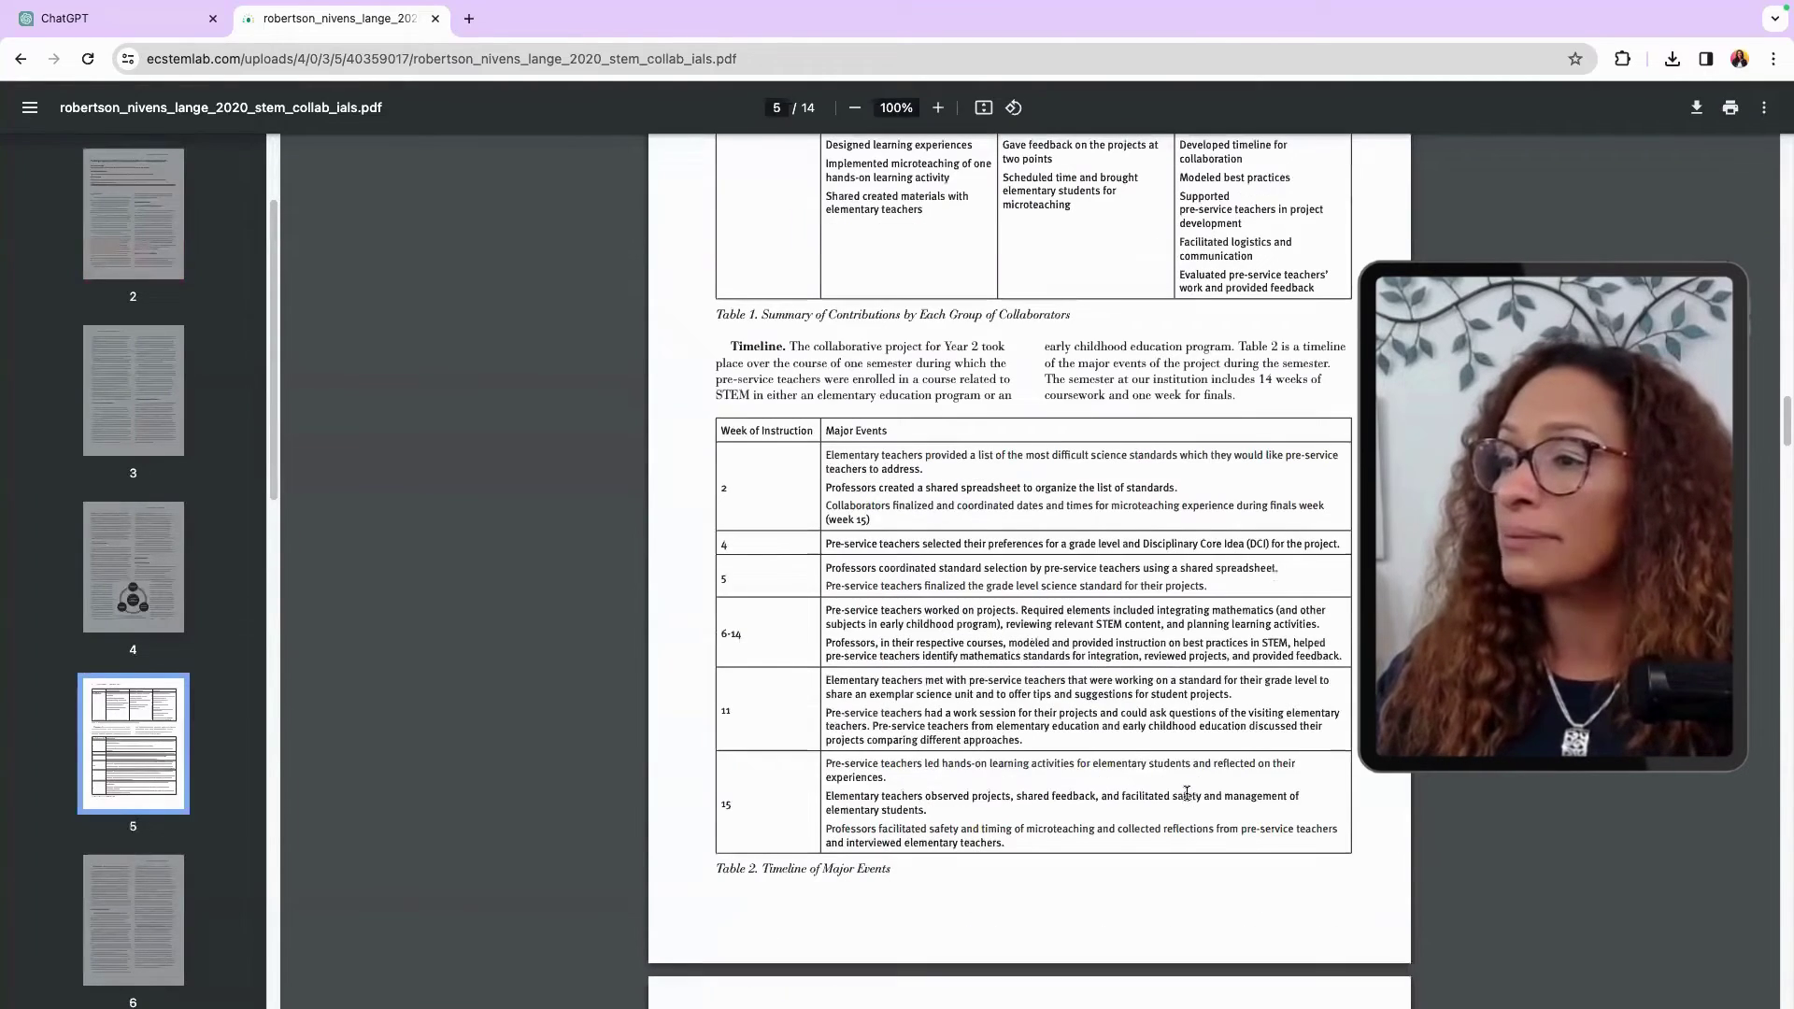
scroll(1211, 790, "down", 10)
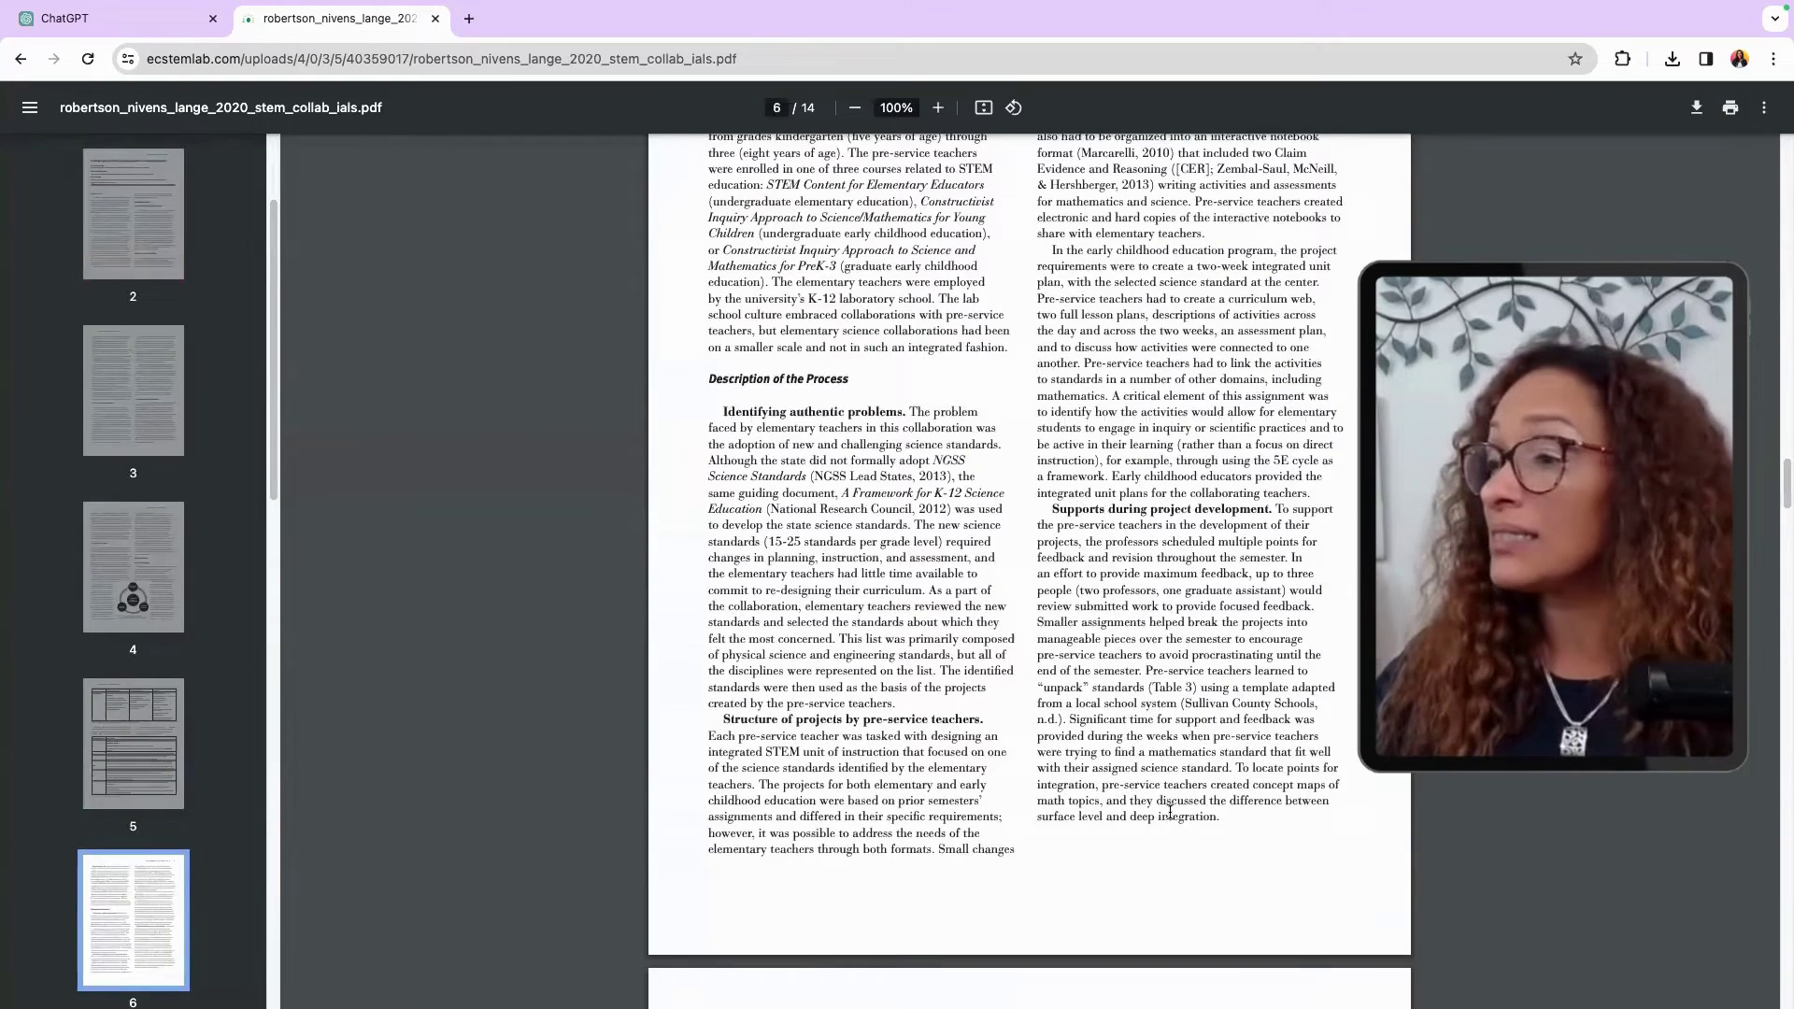
scroll(1170, 811, "down", 20)
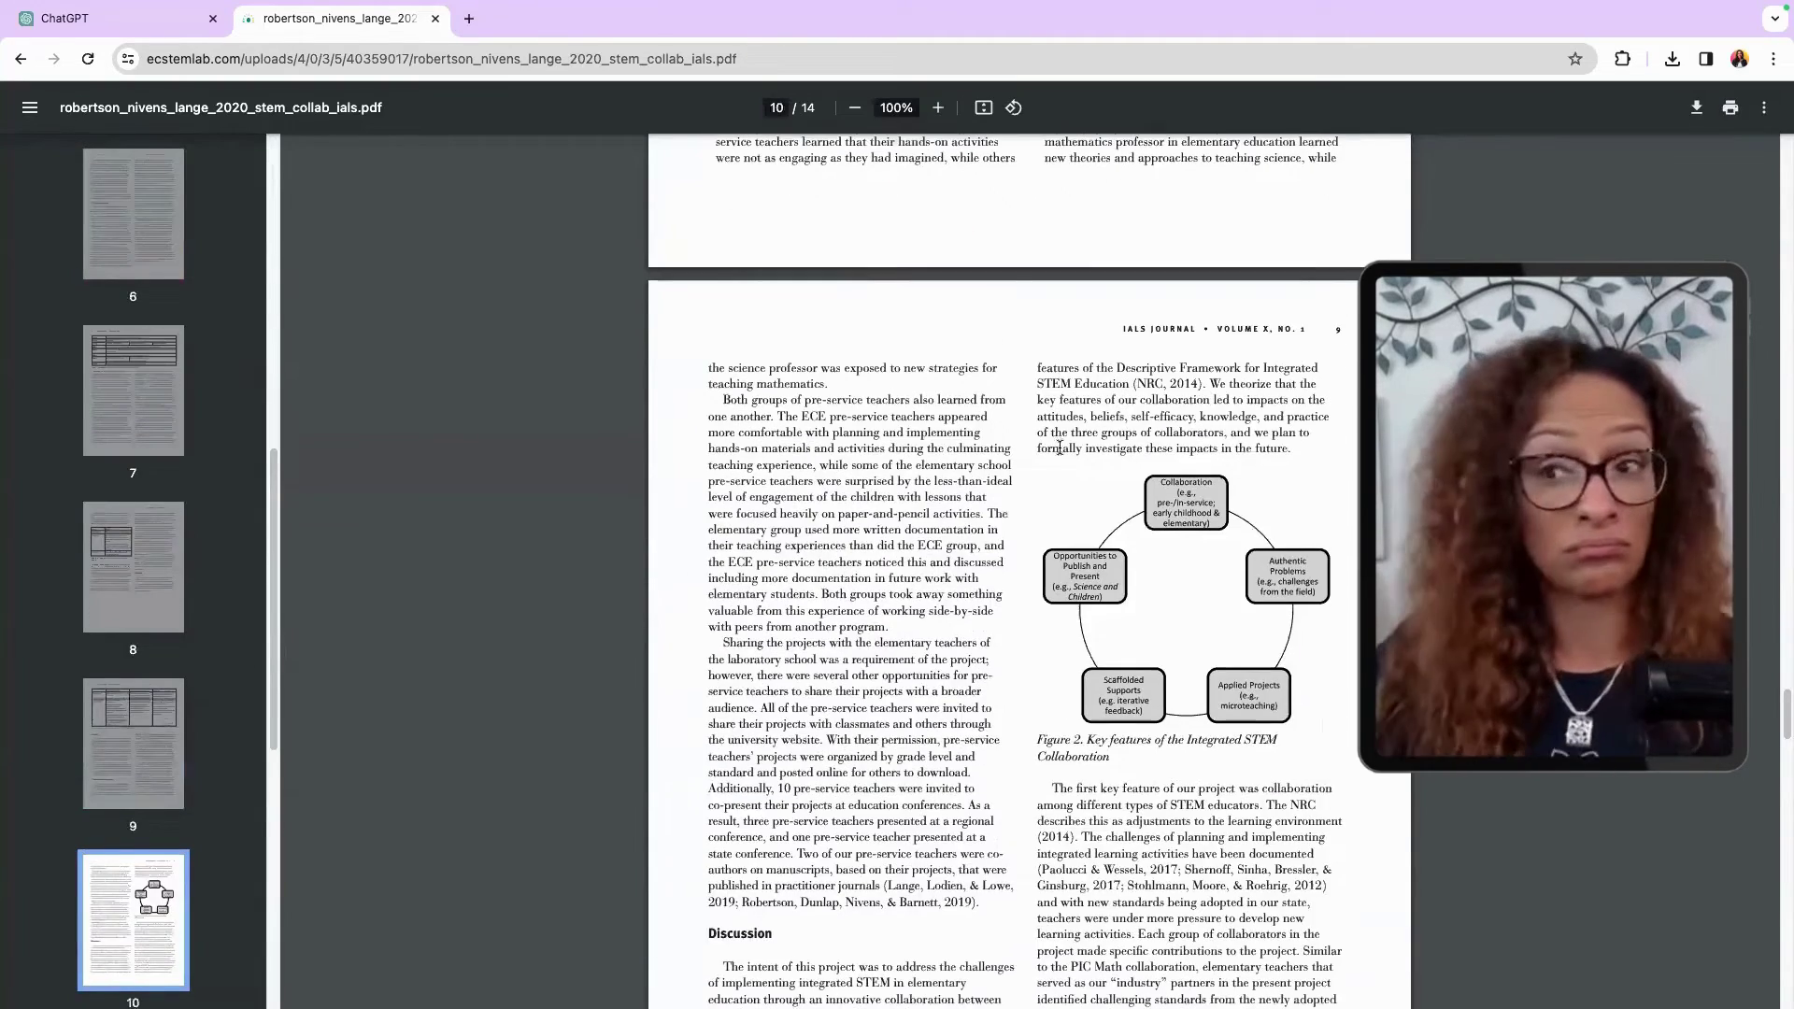
Step: Review ChatGPT's article outline through References, briefly selecting the pre-service teacher education bullet
left_click(98, 18)
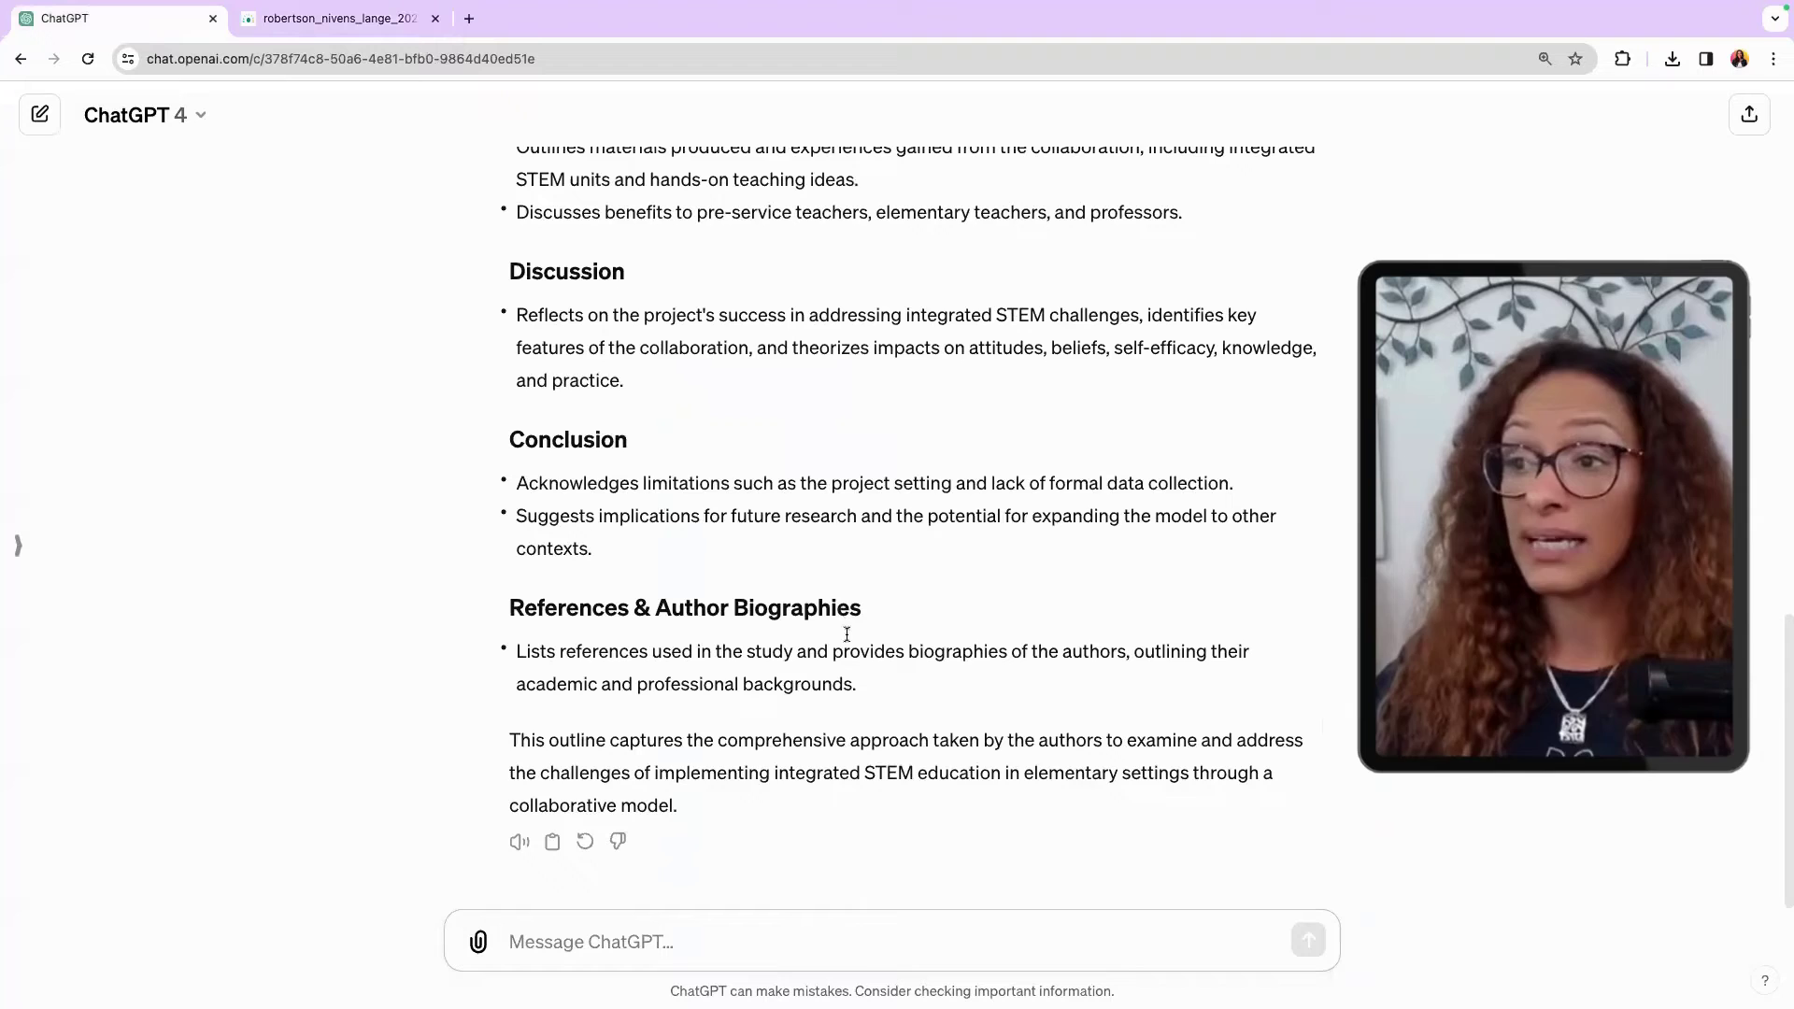
scroll(836, 704, "up", 8)
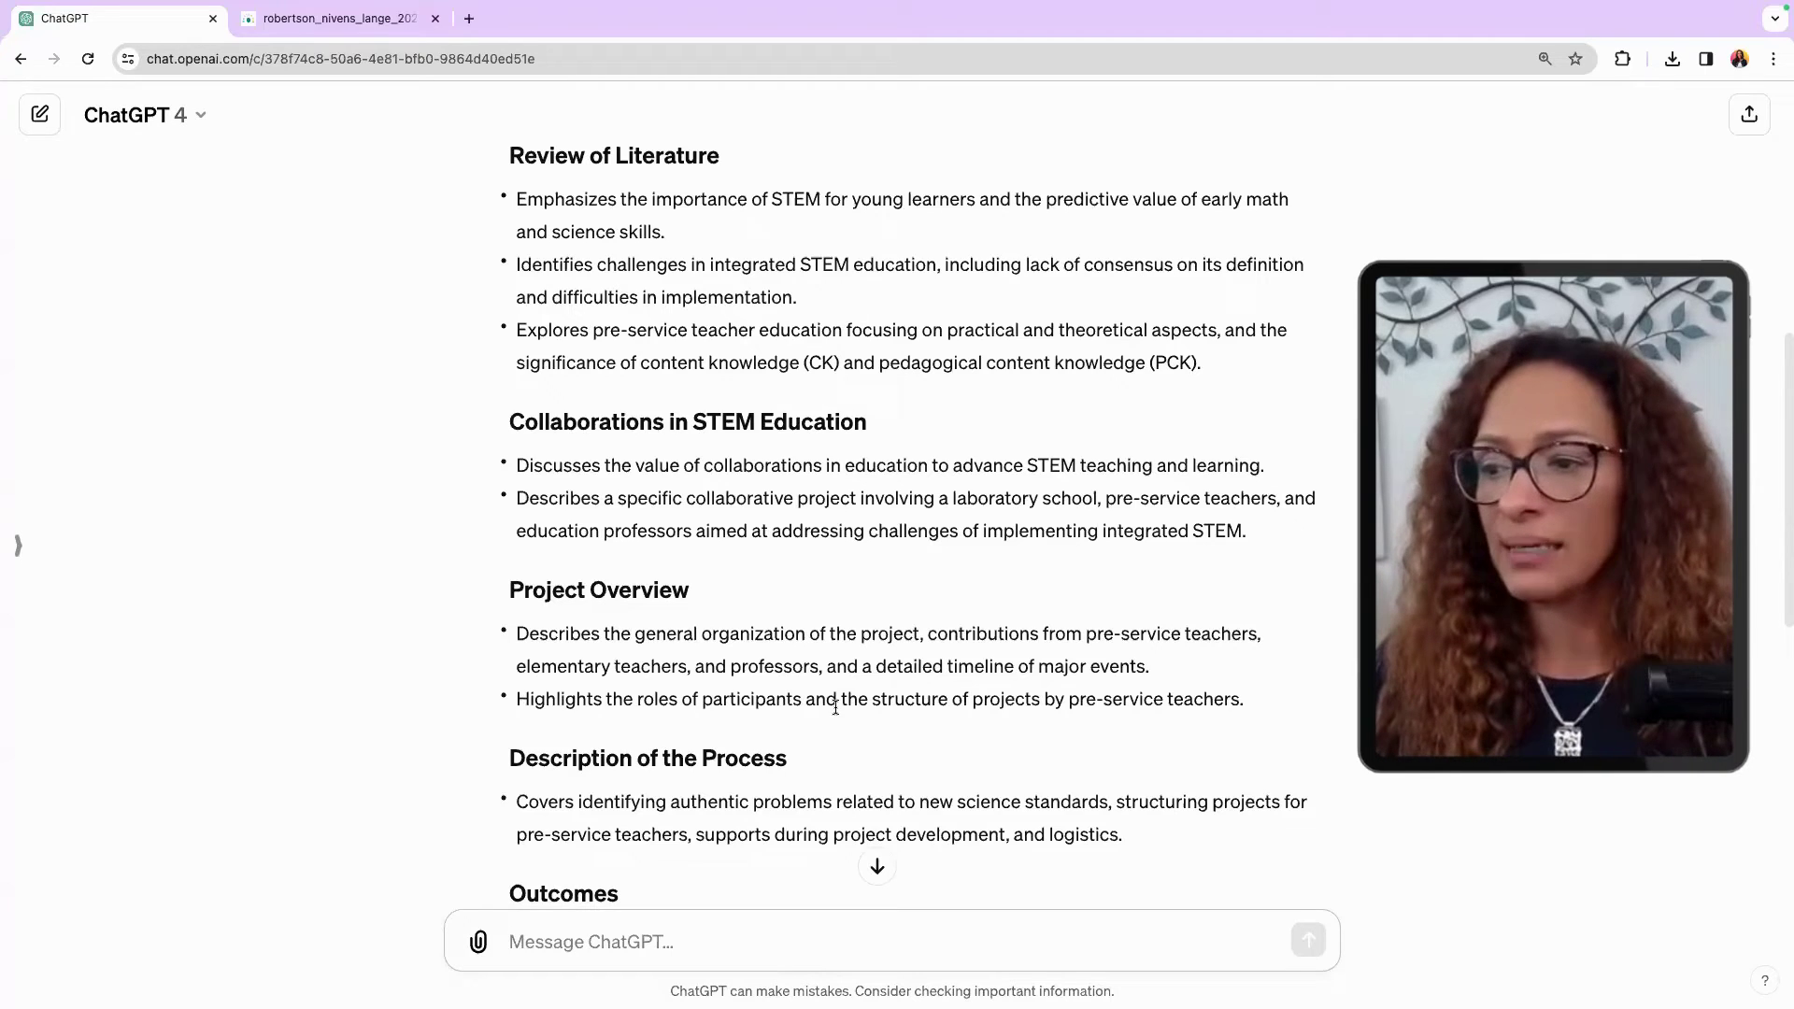
scroll(783, 685, "down", 8)
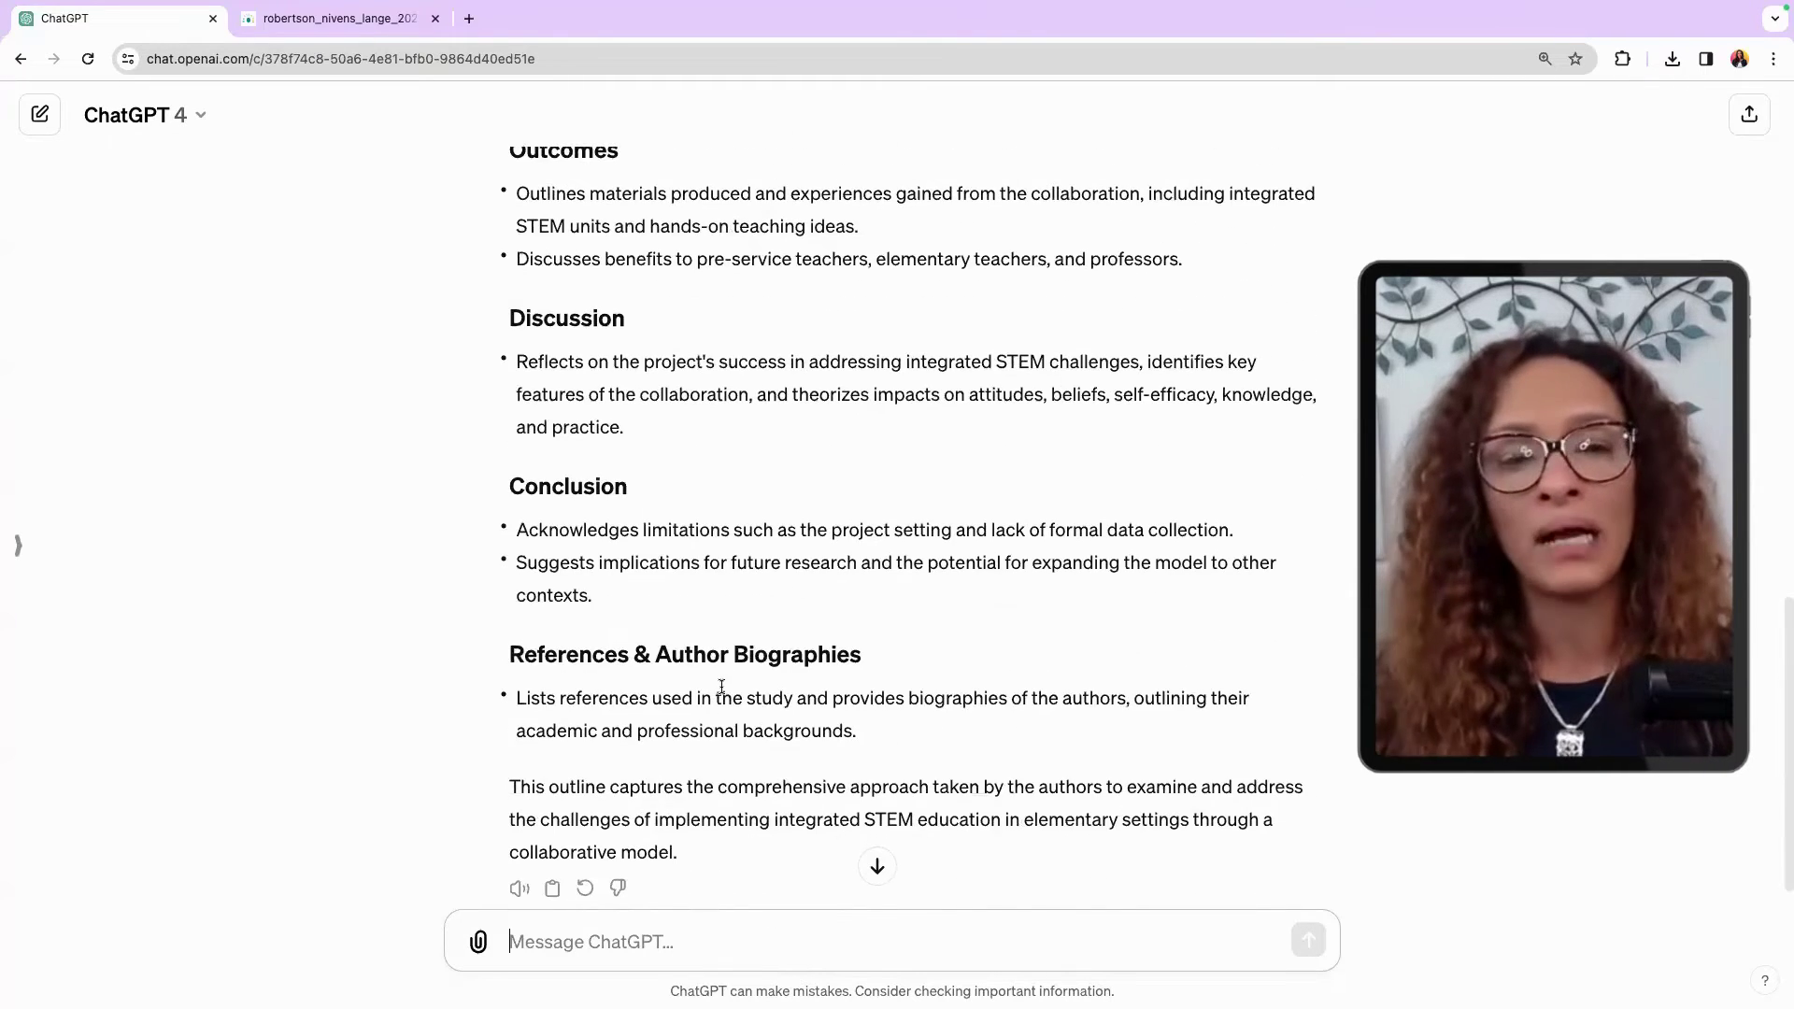
scroll(721, 689, "up", 9)
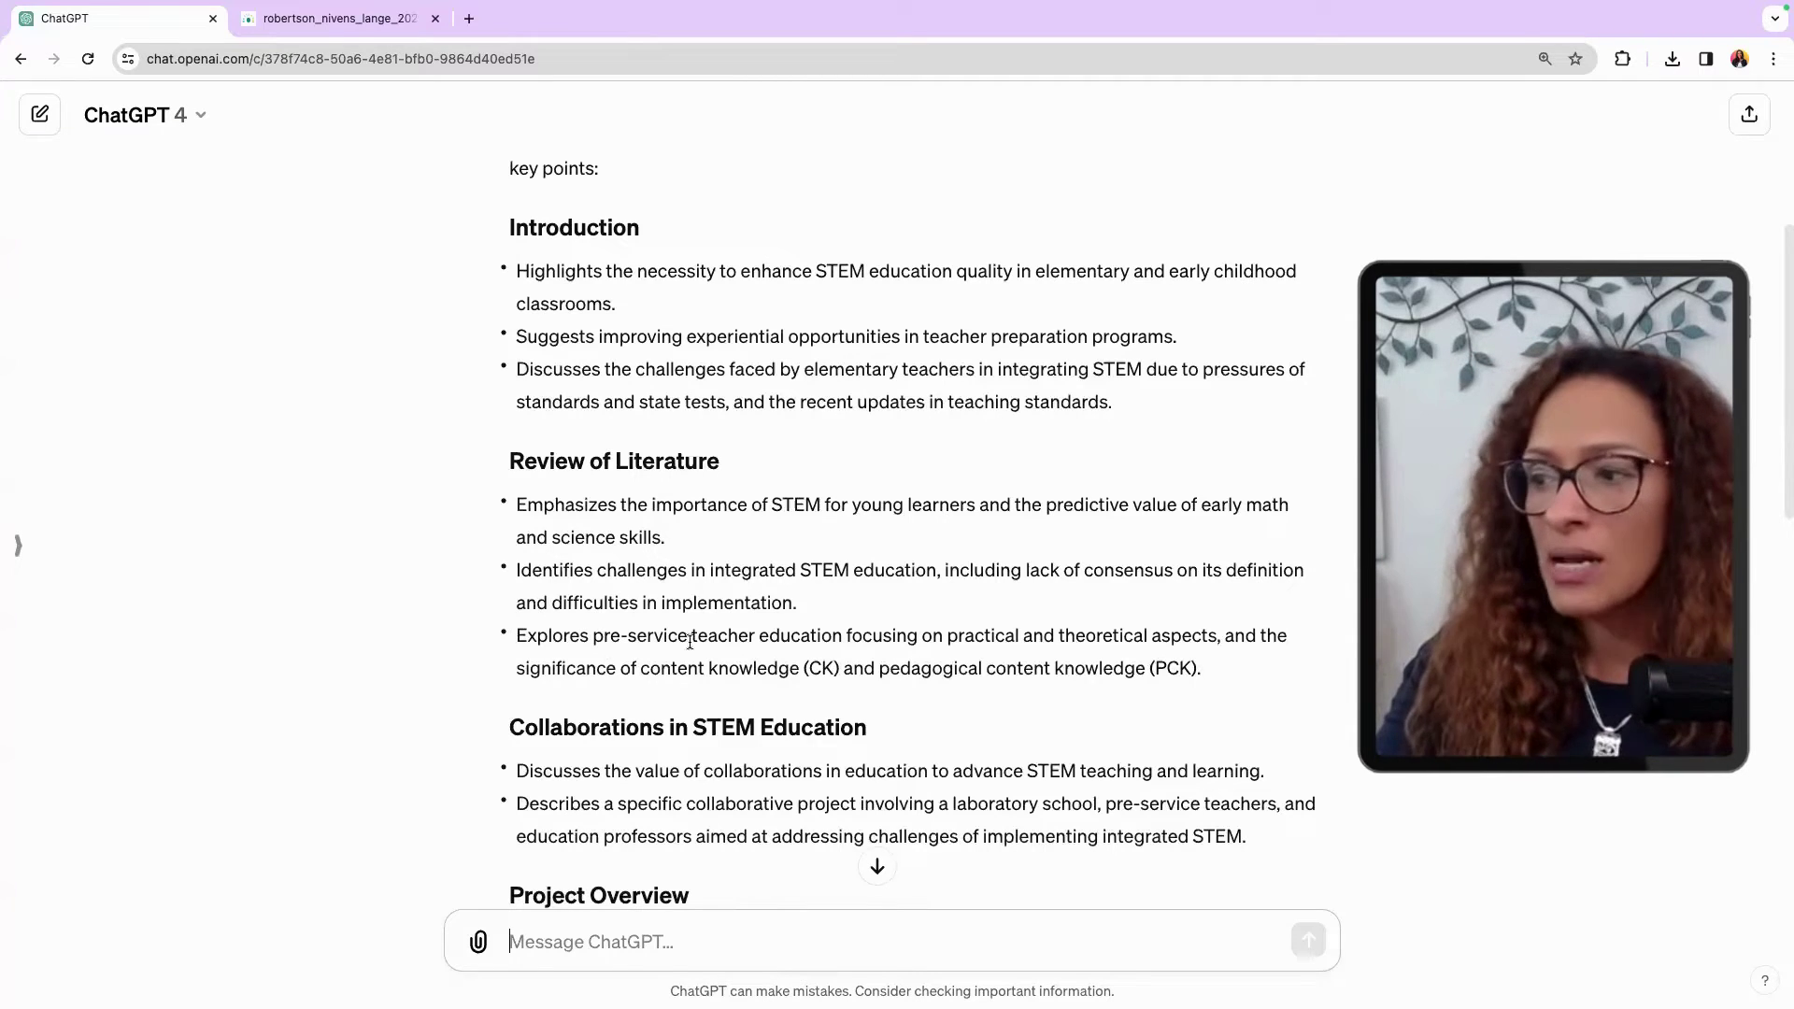
left_click_drag(690, 641, 1166, 654)
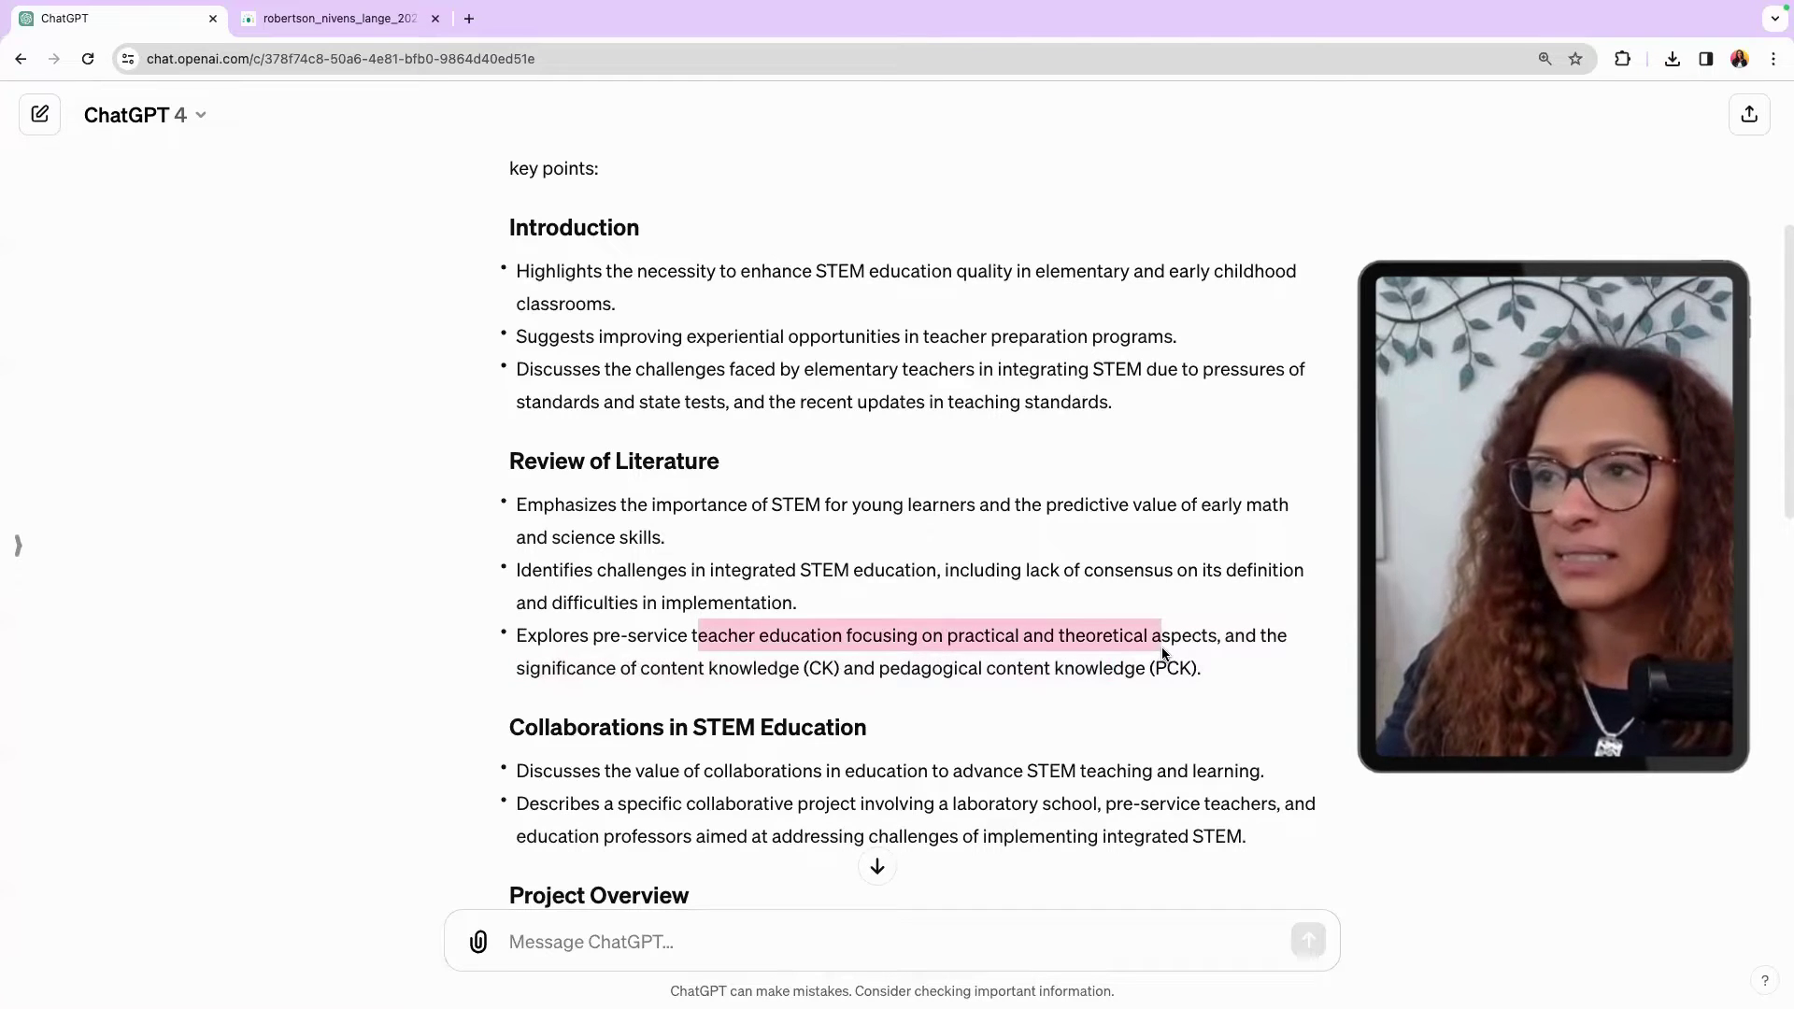
left_click_drag(1164, 652, 1073, 664)
left_click(596, 699)
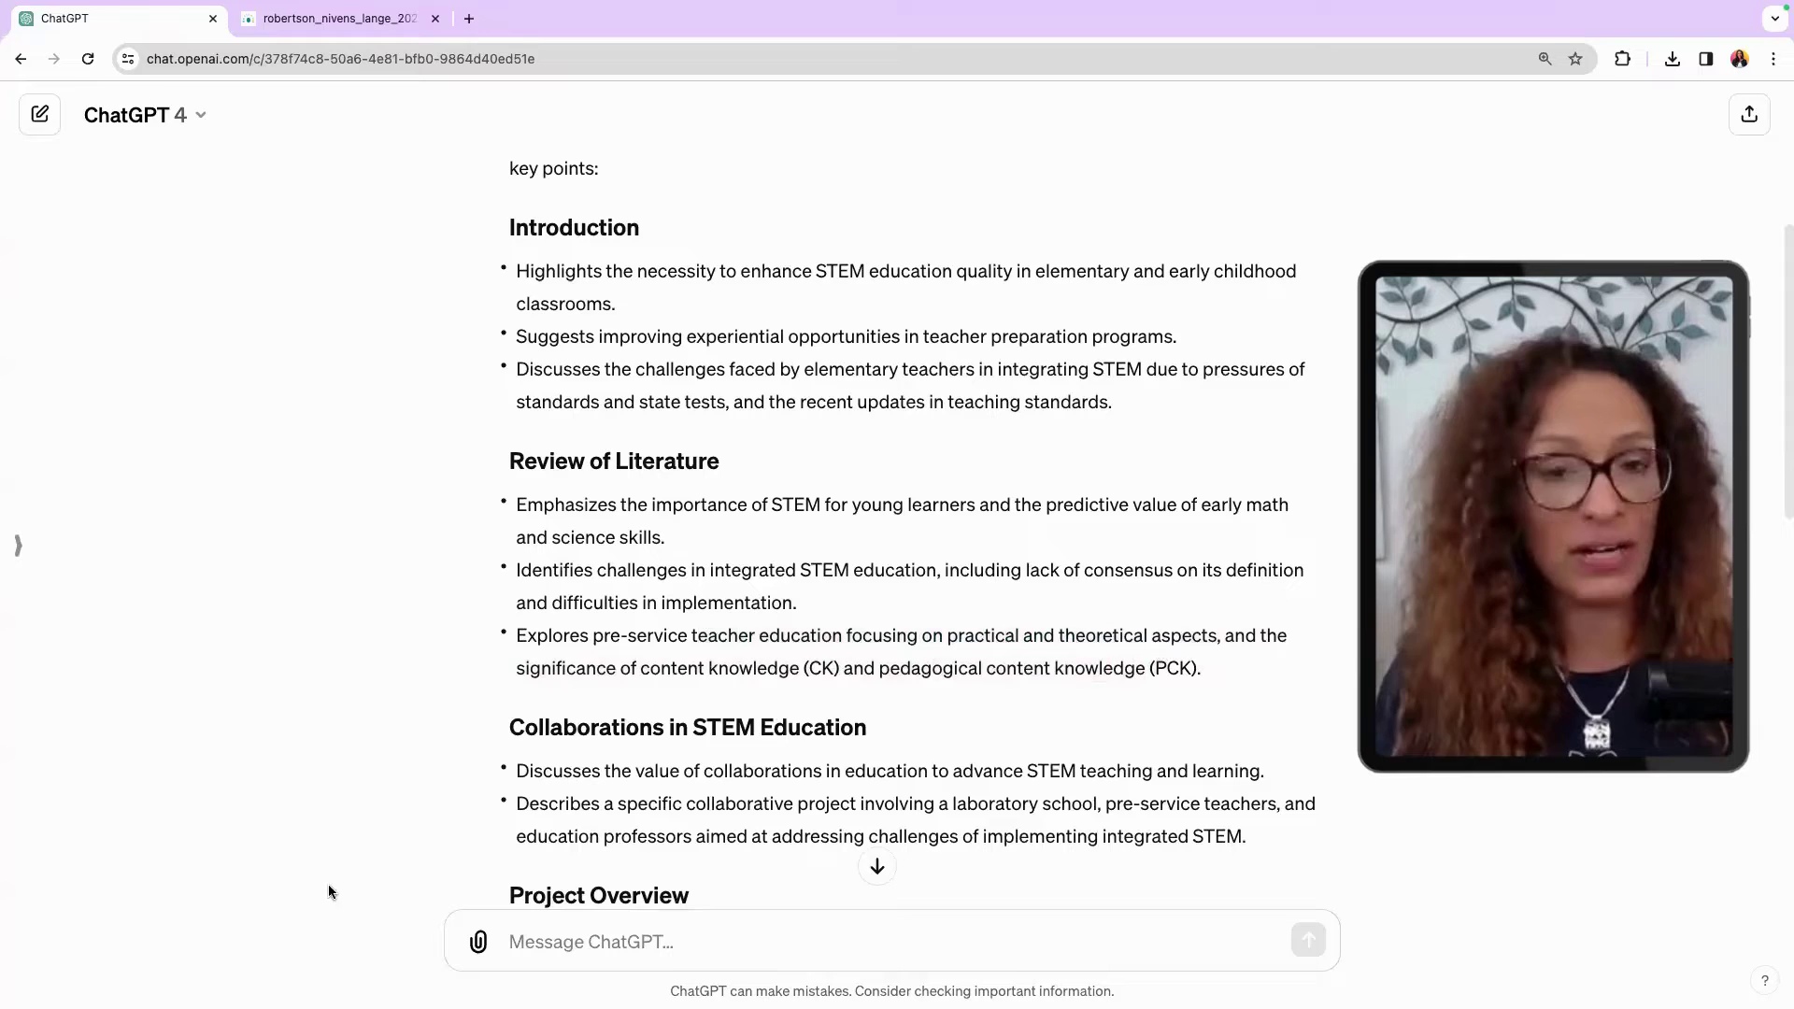
Step: Search Google for 'ngss' and open the NGSS site's Read the Standards page
left_click(470, 18)
type("ng")
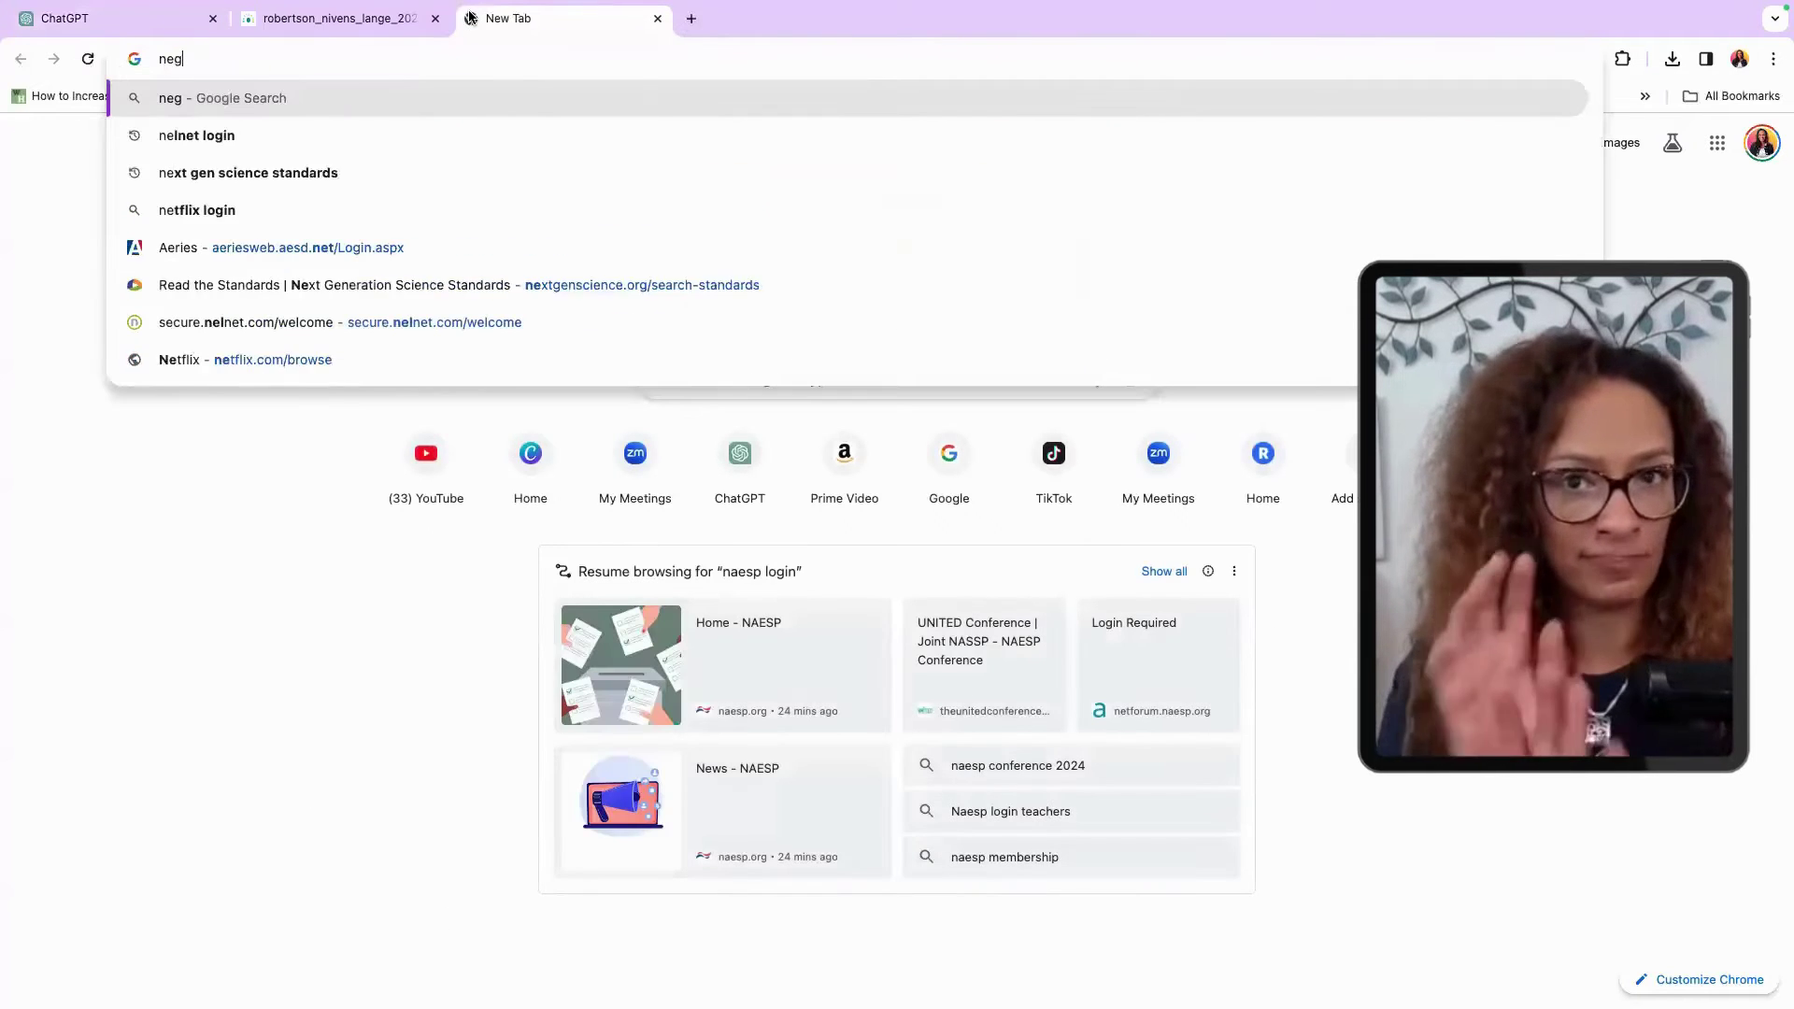
type("ss")
key("Return")
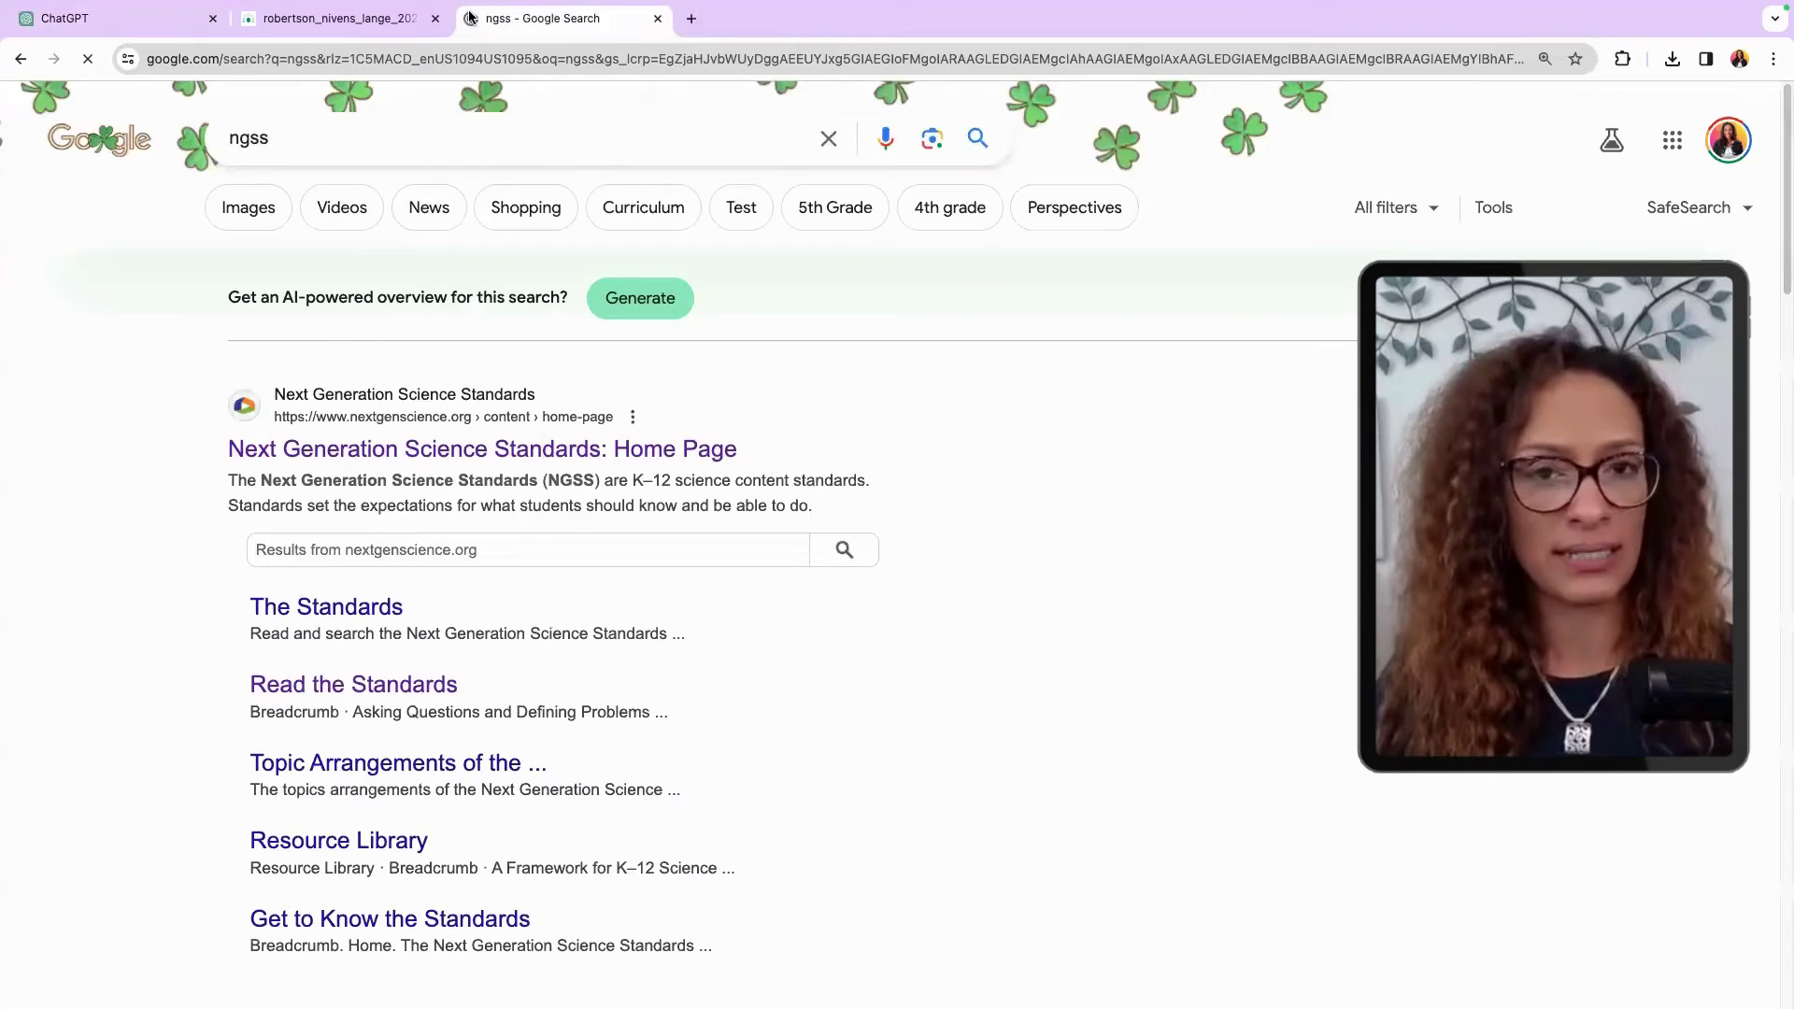
left_click(409, 446)
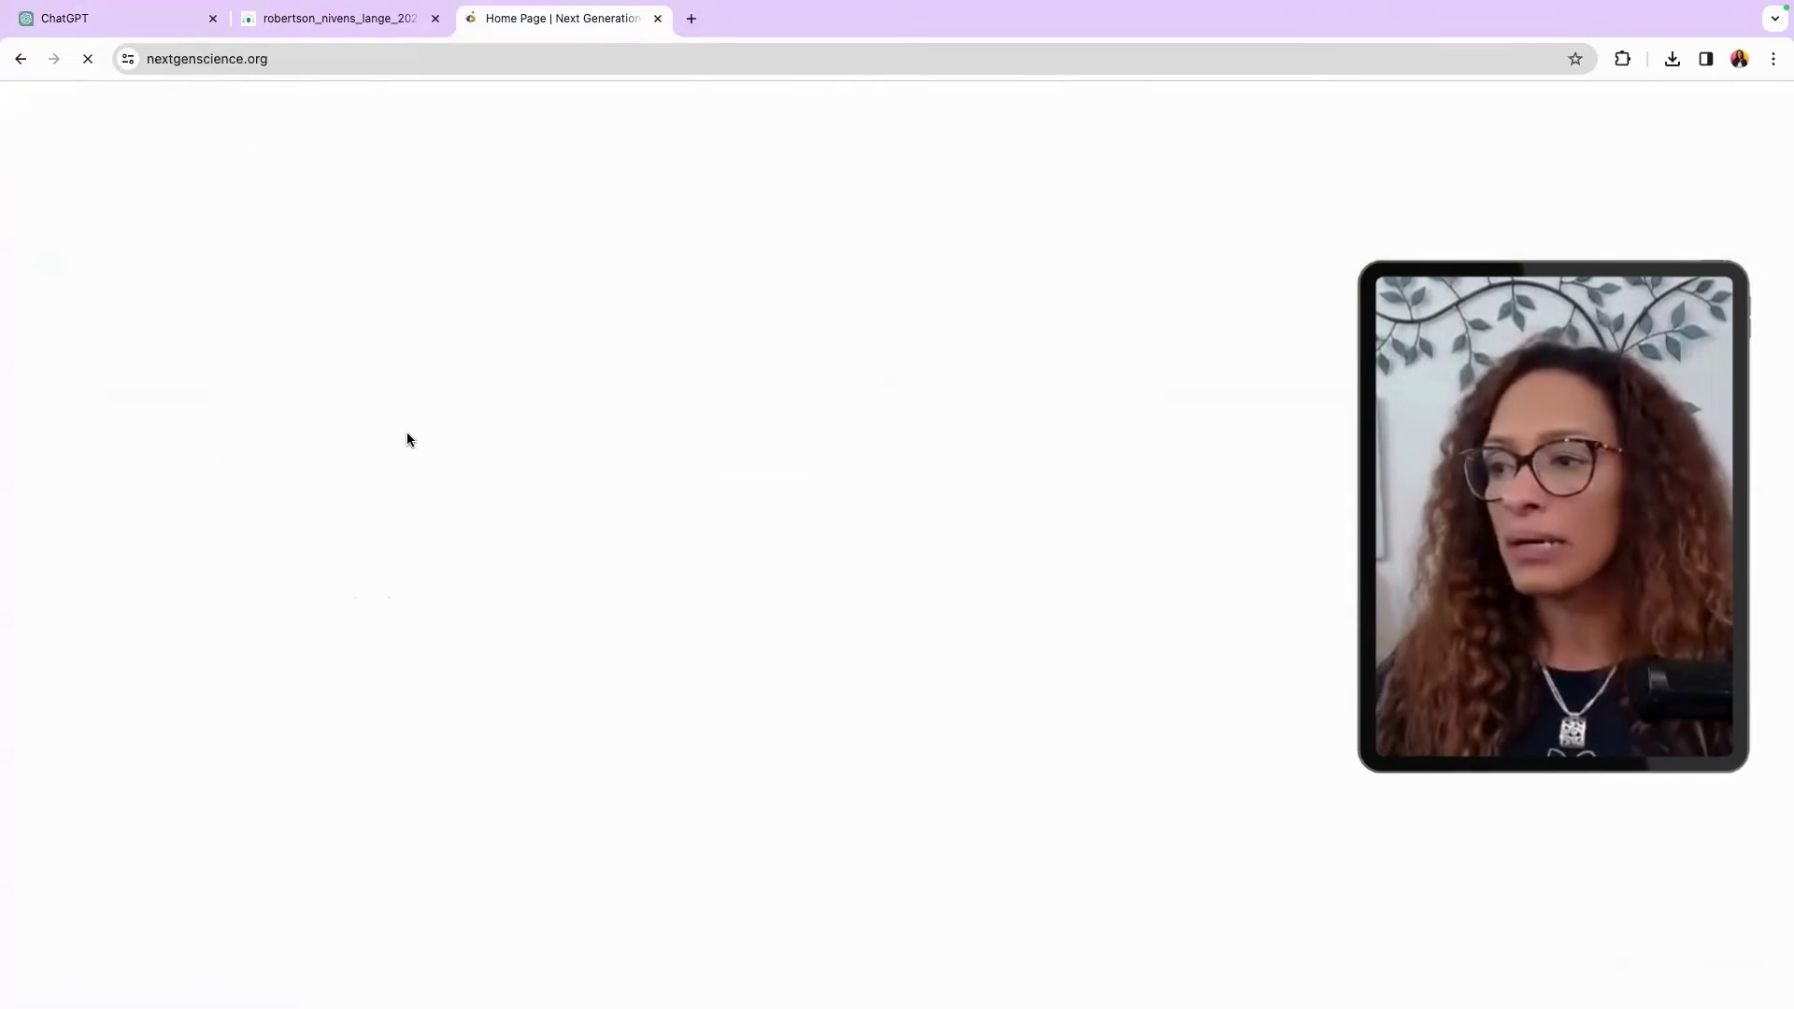
scroll(560, 420, "down", 9)
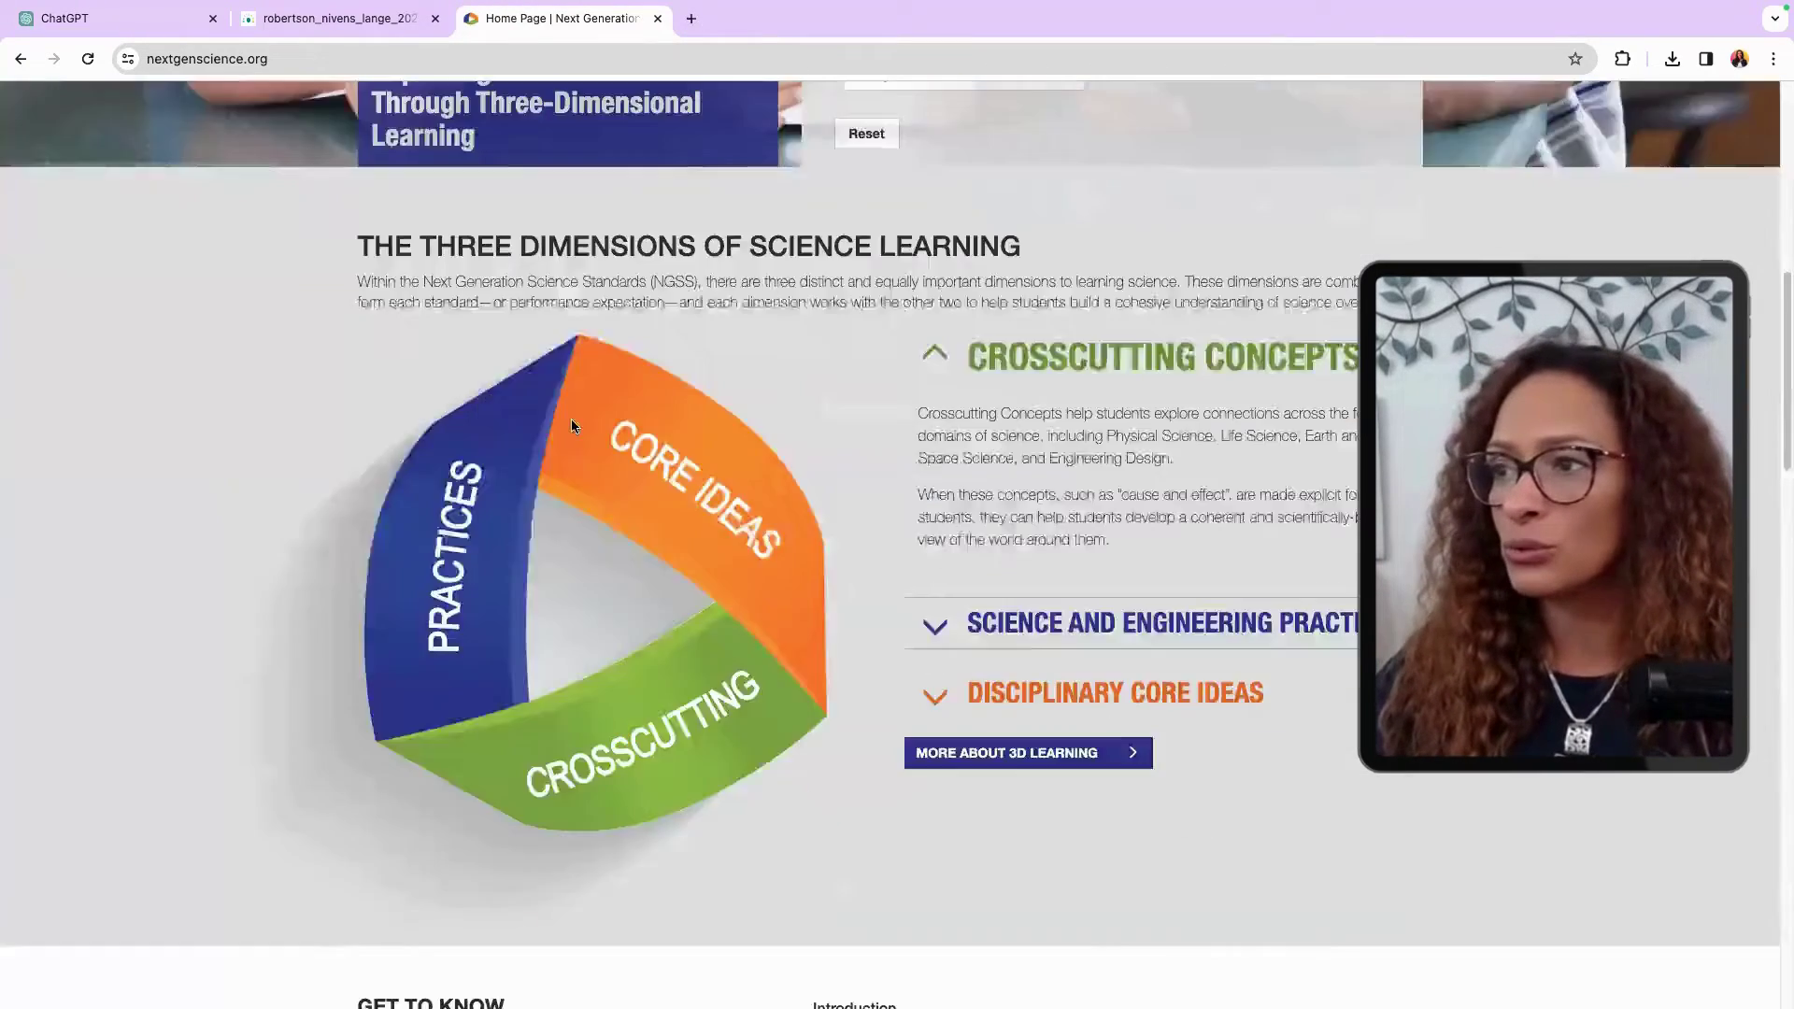
scroll(654, 439, "up", 2)
left_click(1303, 224)
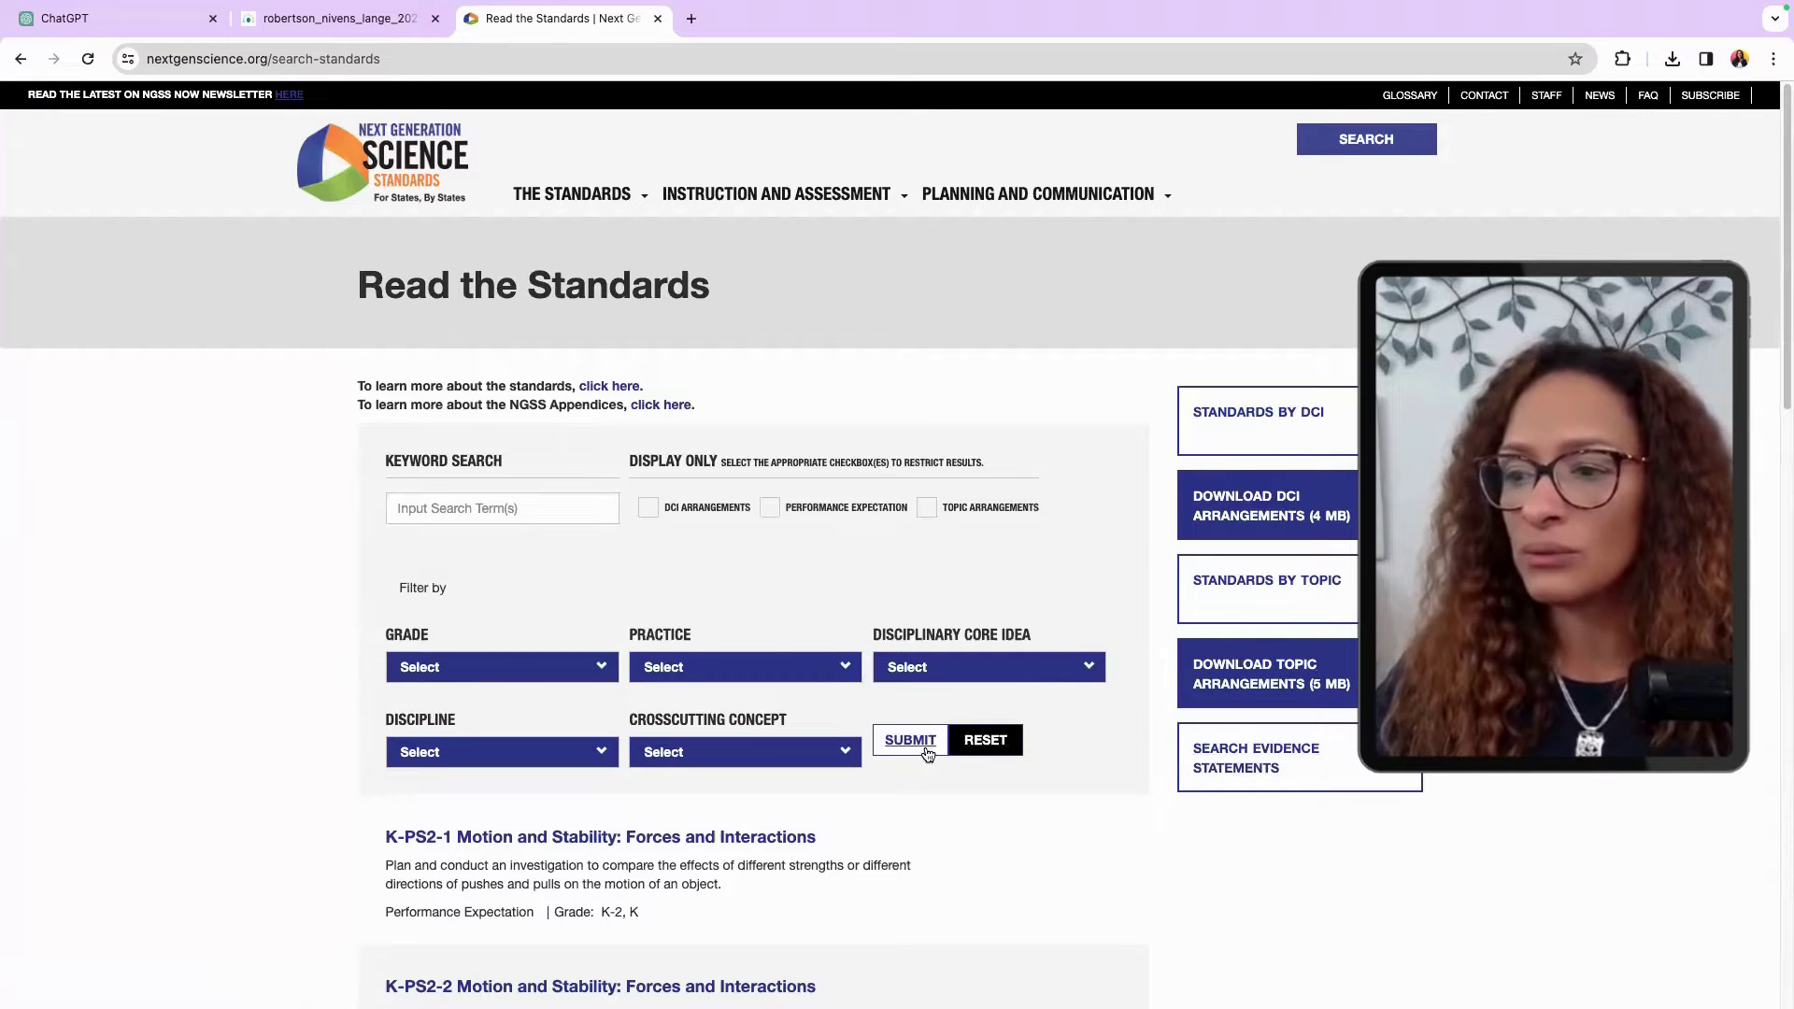
Step: Filter the standards to High School (9-12) and open HS-PS1-1 Matter and its Interactions
scroll(811, 775, "down", 15)
scroll(805, 779, "up", 15)
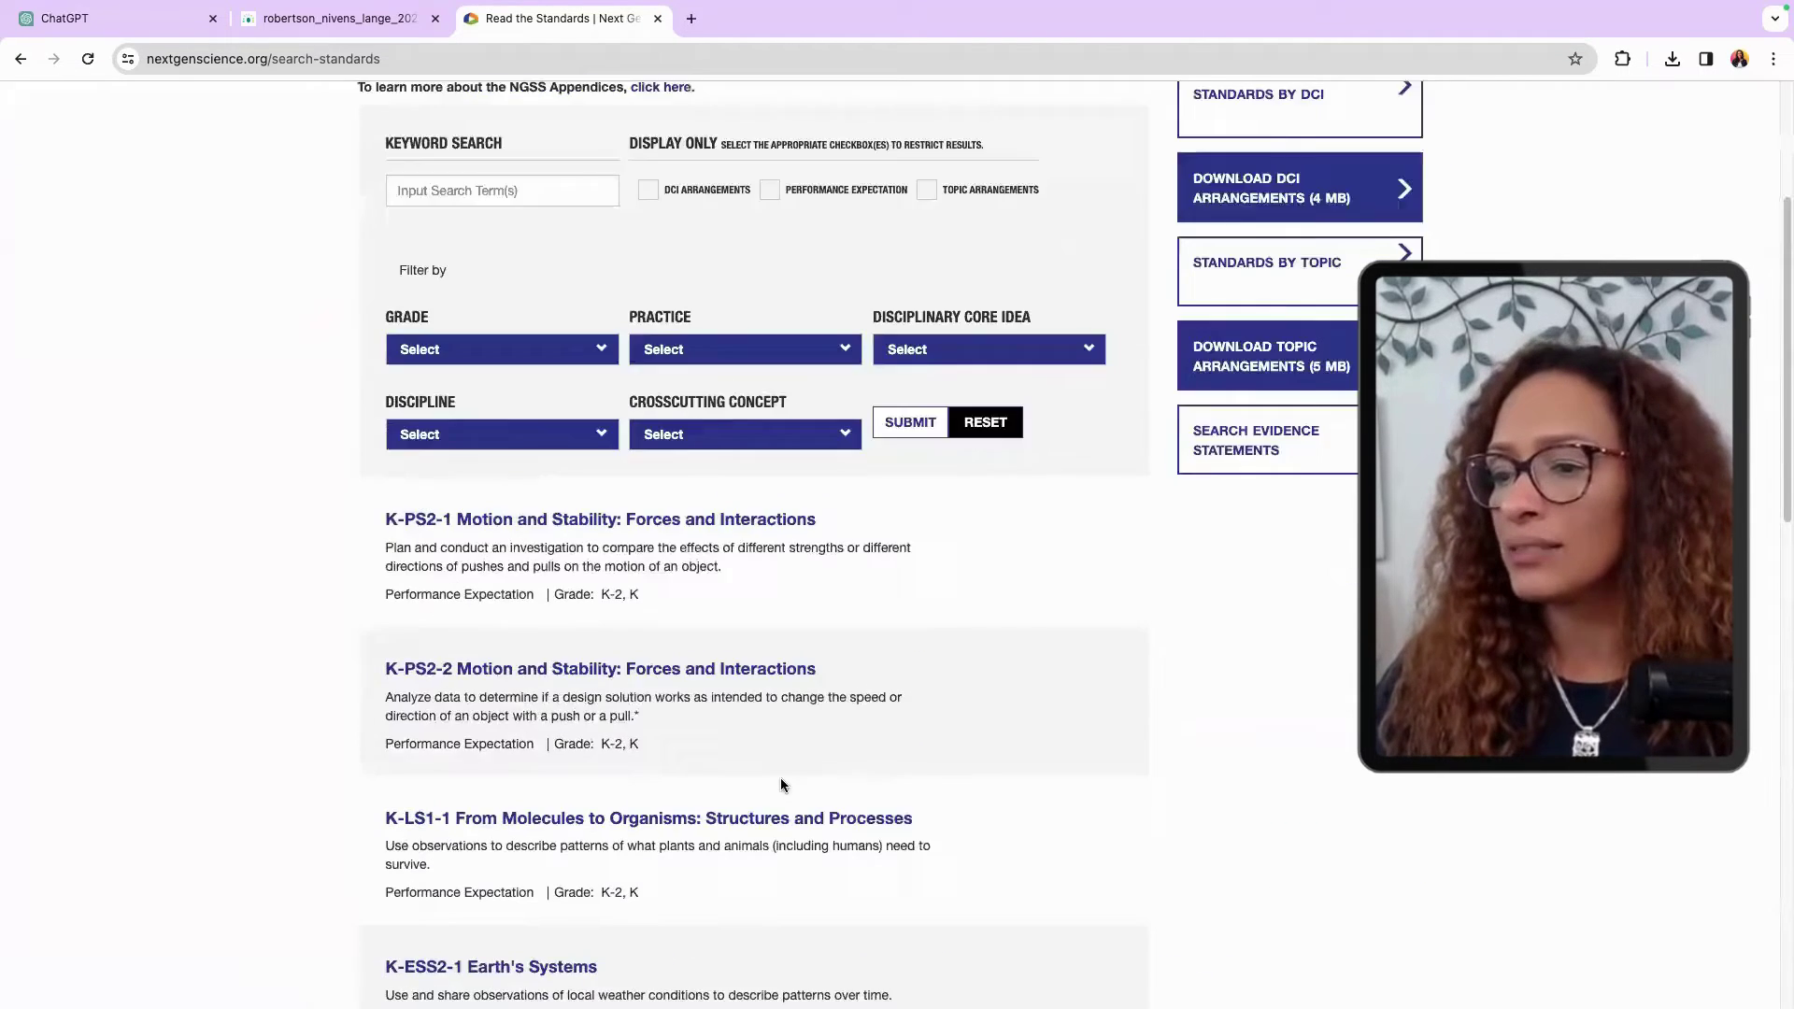
left_click(537, 669)
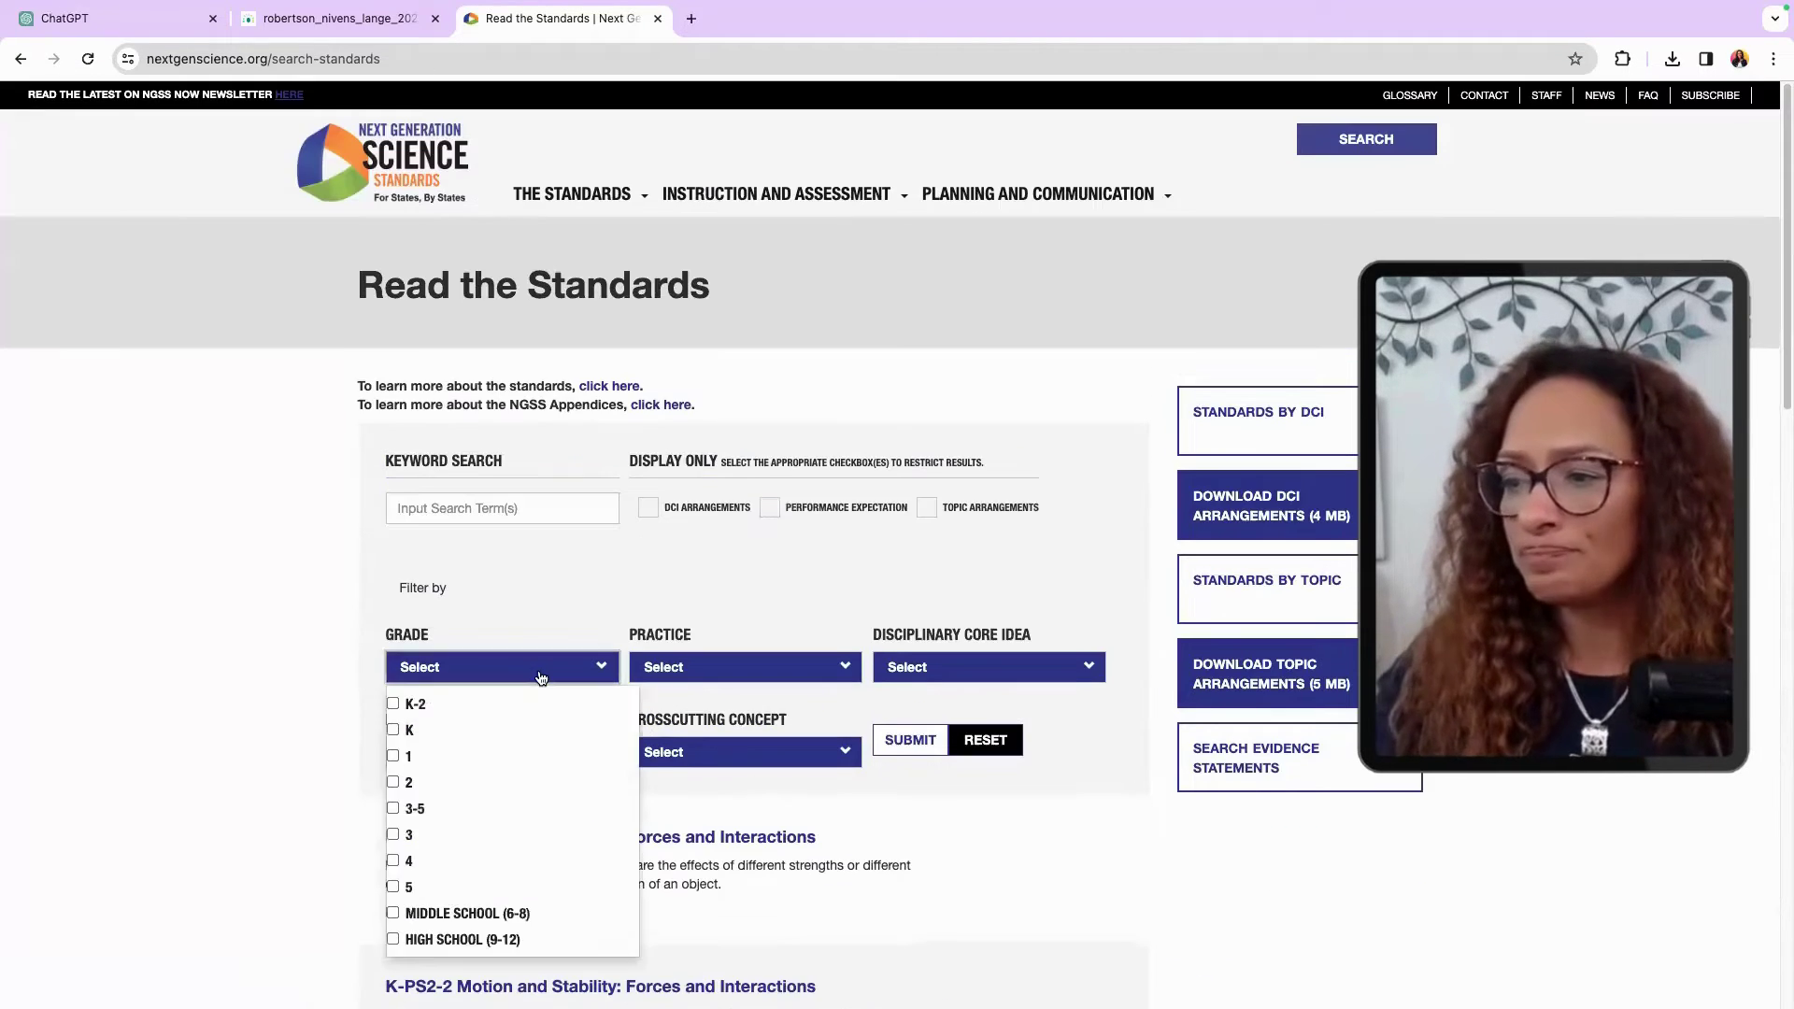
left_click(463, 940)
left_click(910, 740)
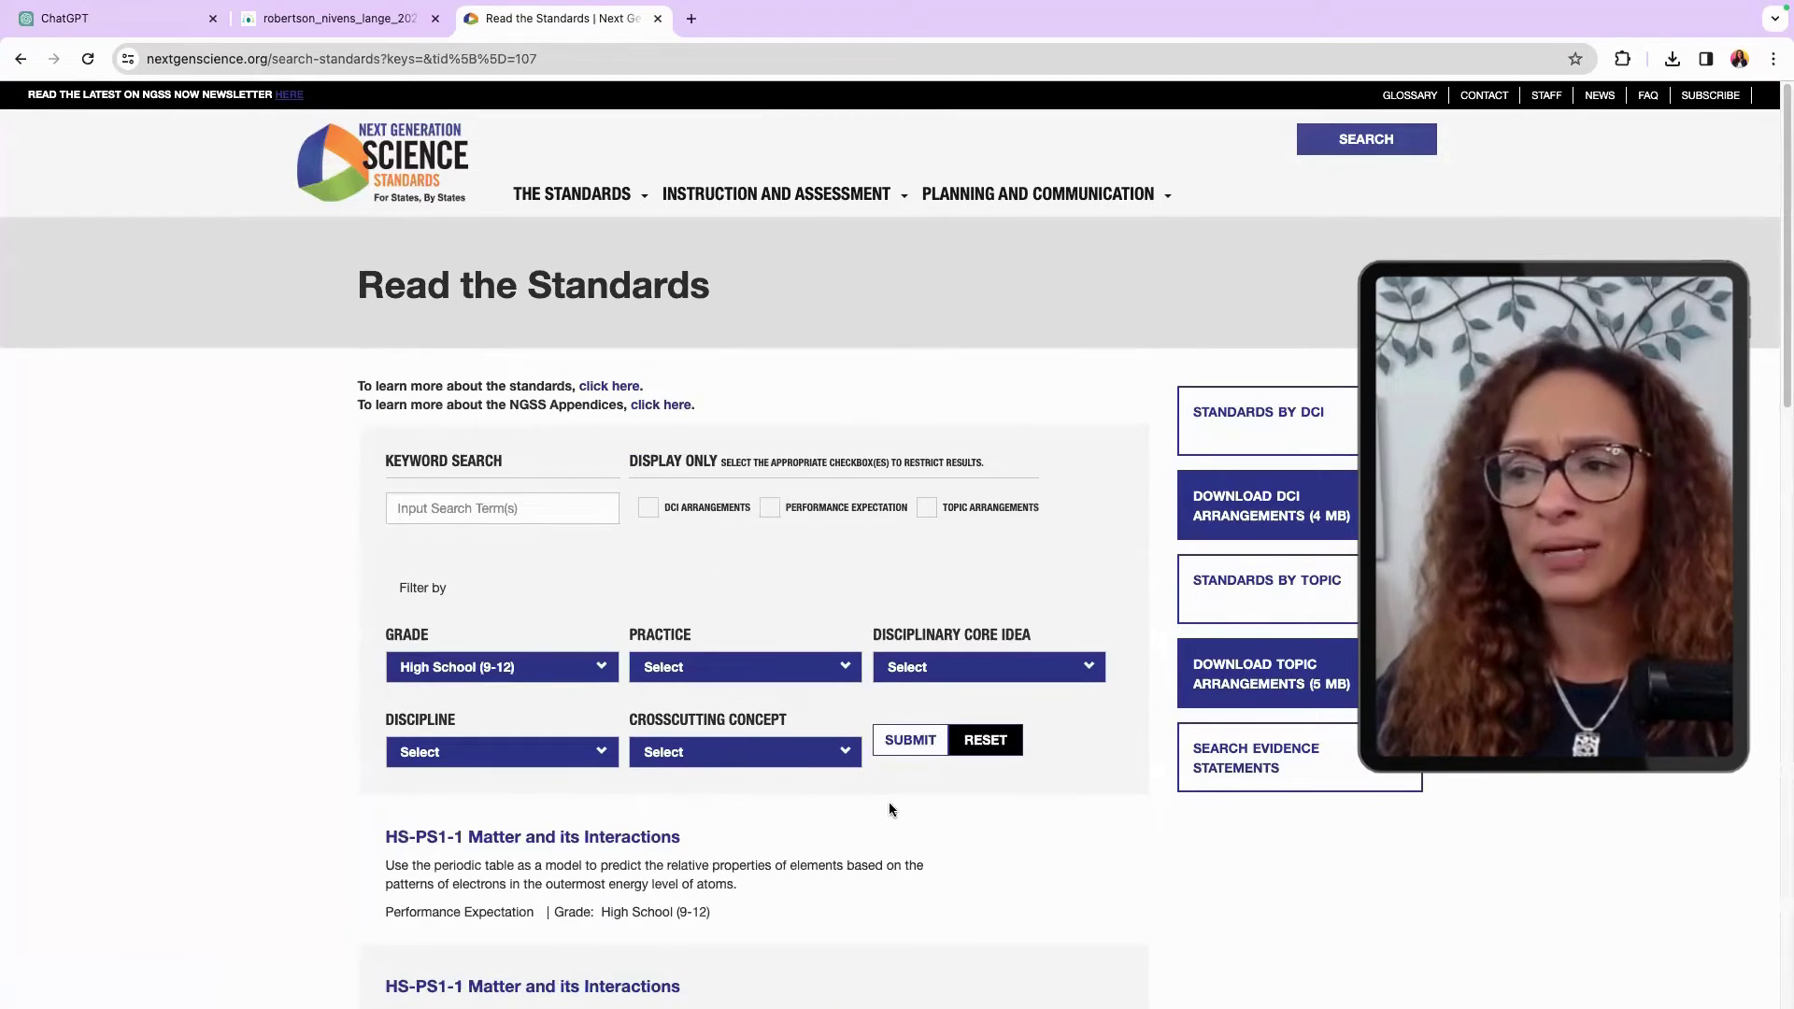
scroll(889, 801, "down", 4)
left_click(529, 449)
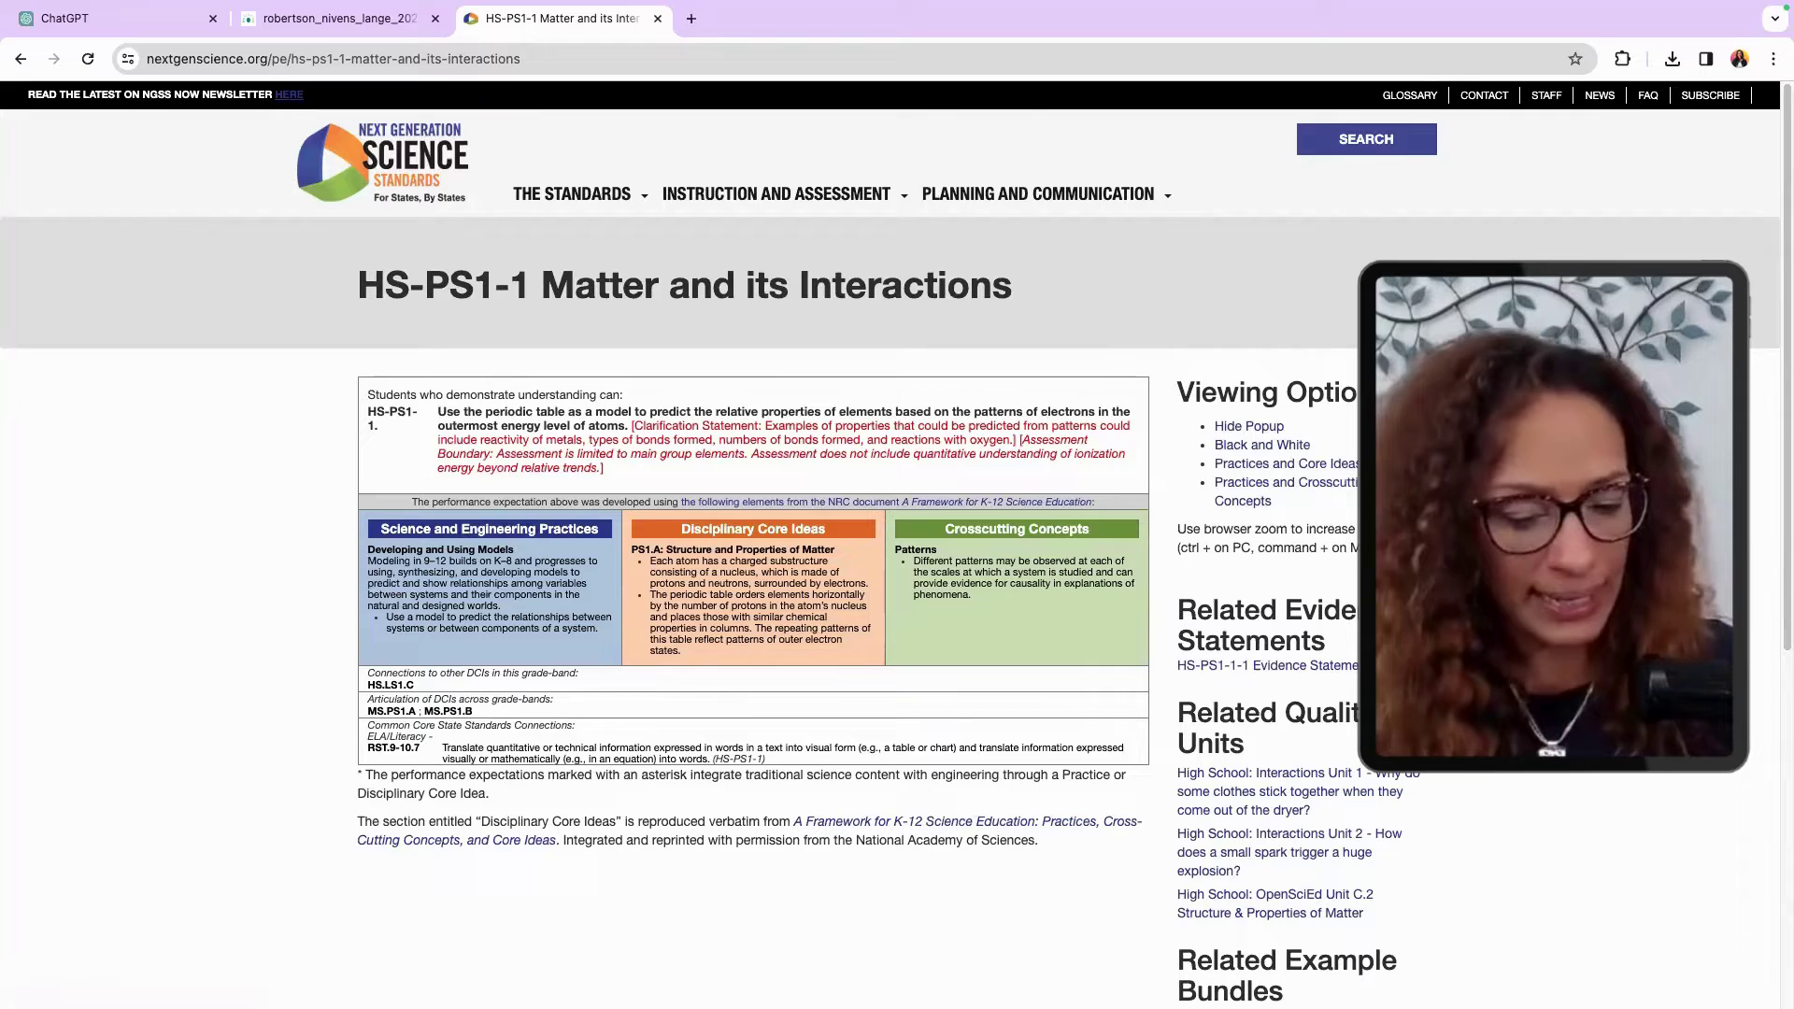
Step: Capture a screenshot of the HS-PS1-1 heading and standards table
mouse_move(534, 971)
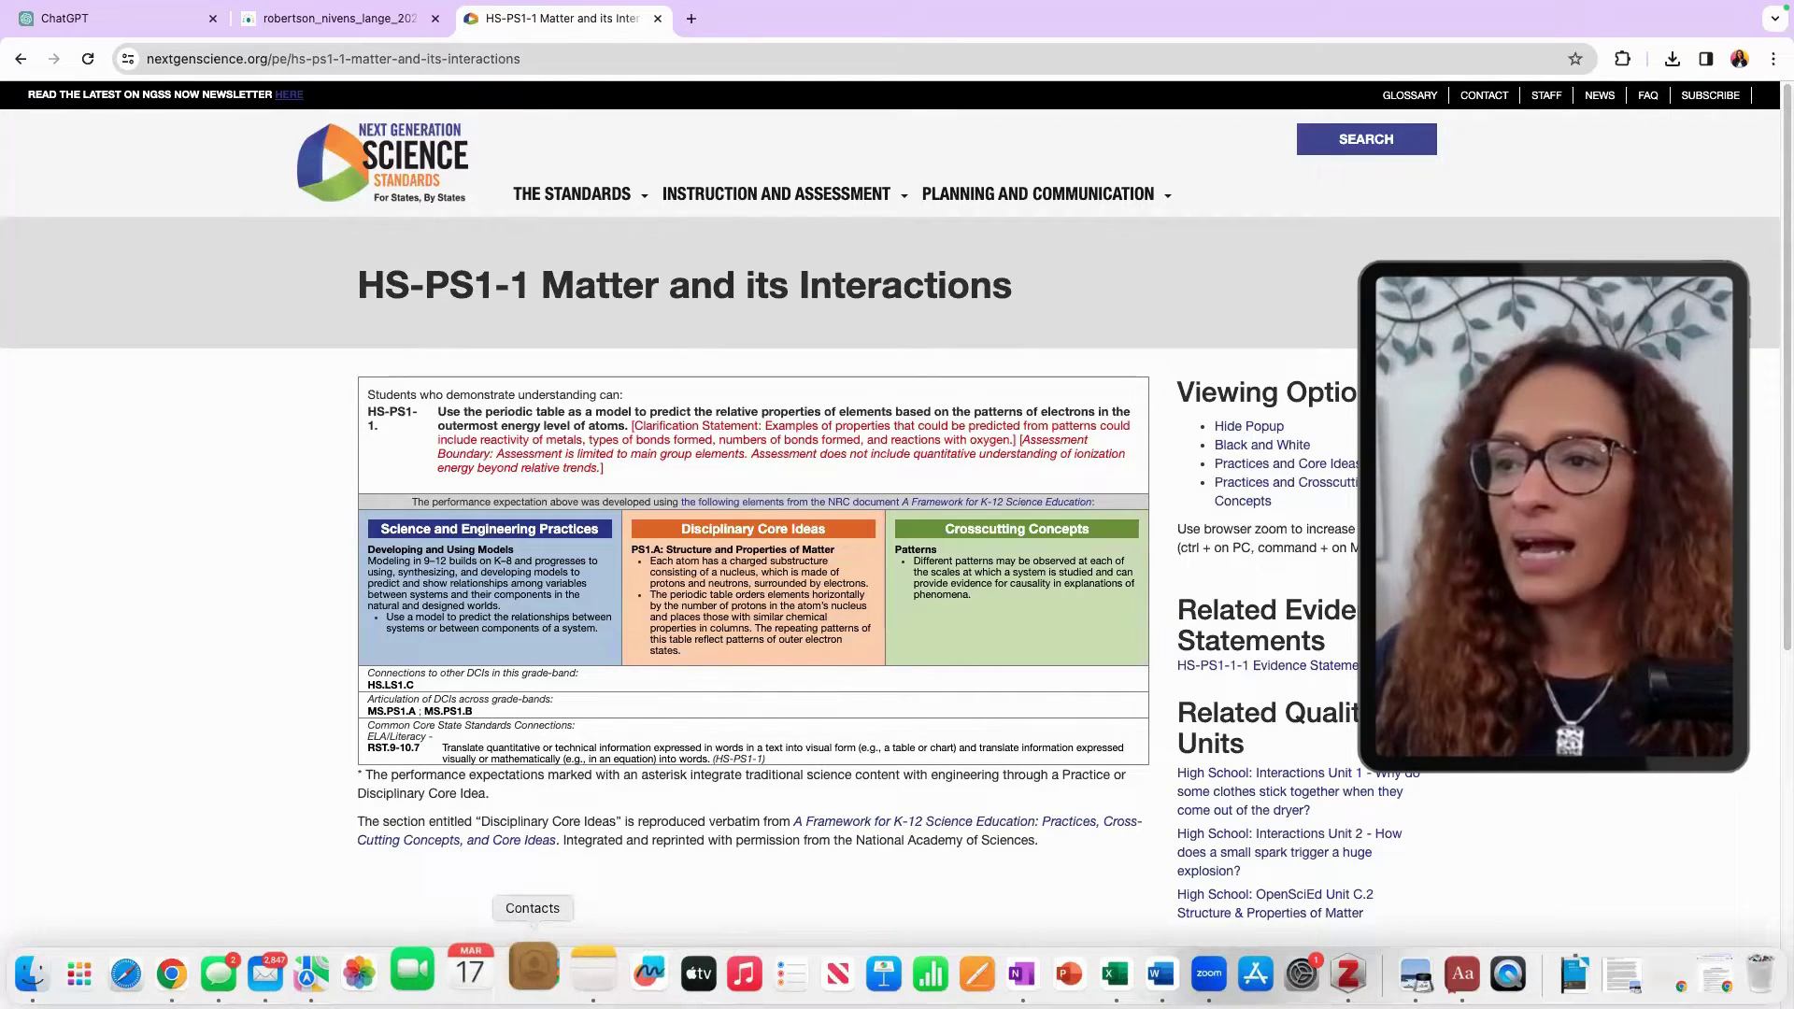
key("super+shift+4")
left_click_drag(333, 244, 1198, 905)
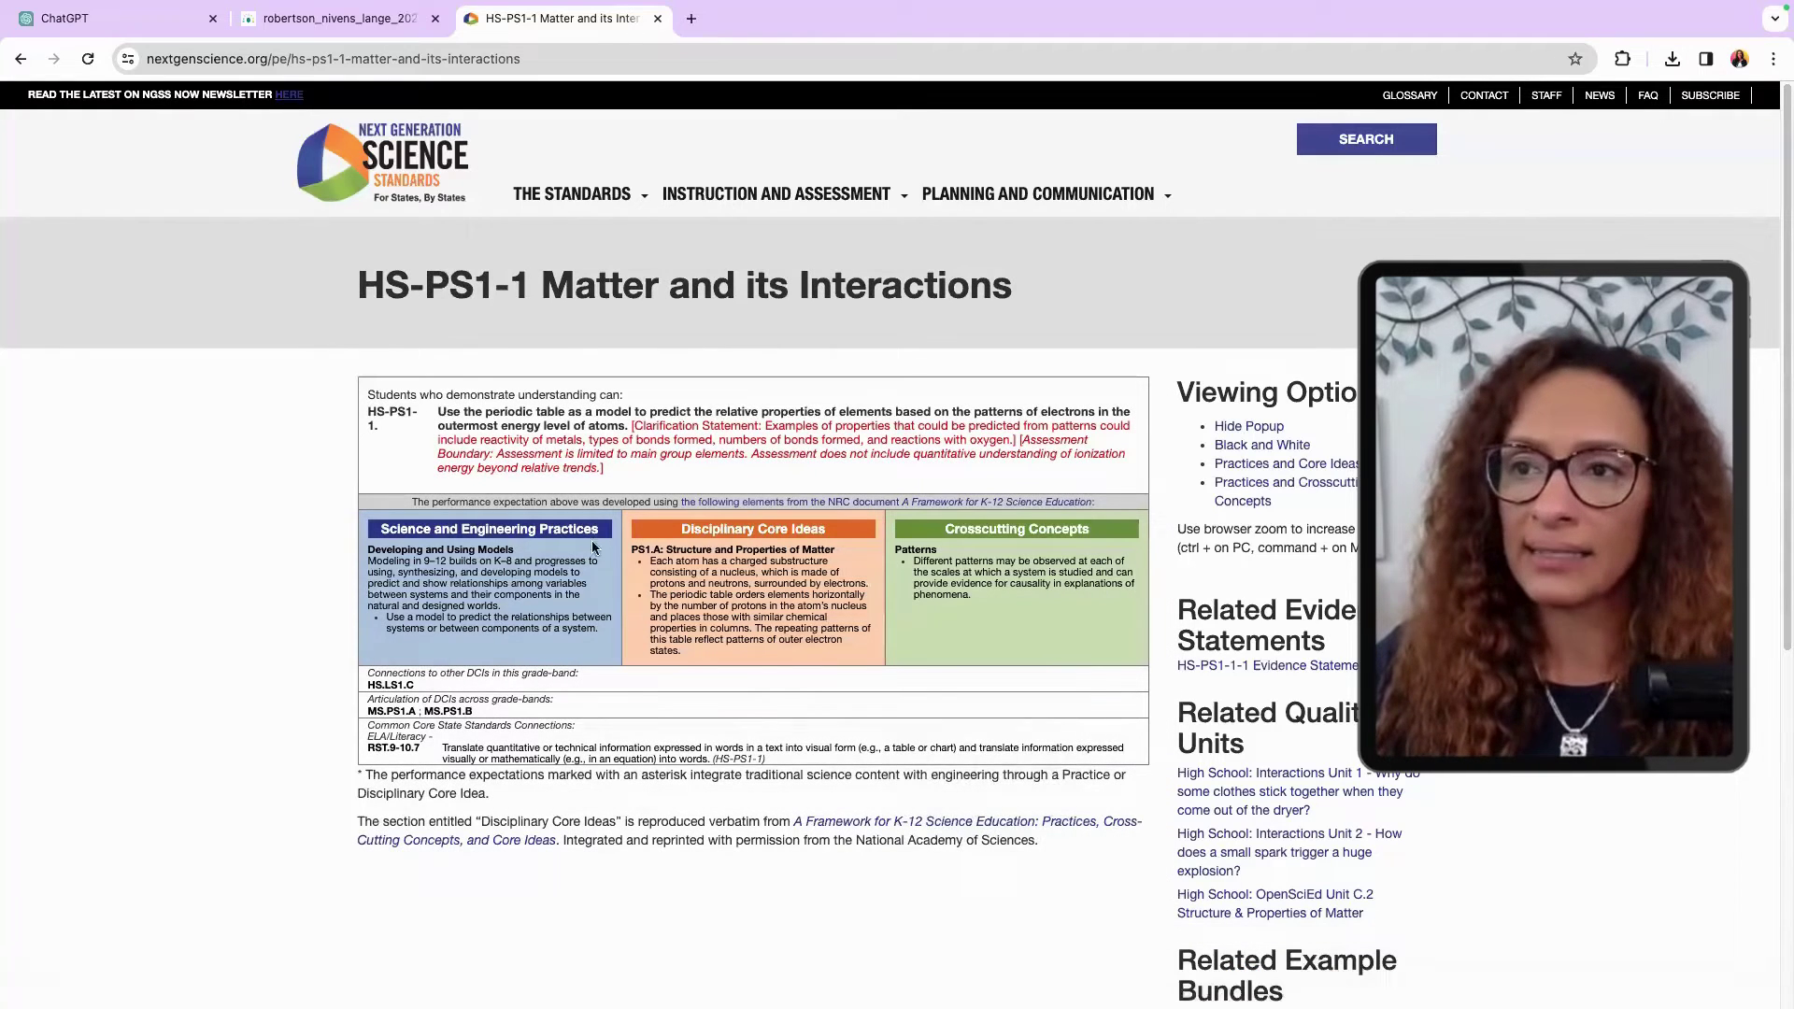
Step: Start a new ChatGPT chat with the Desktop standards-table screenshot attached, then revisit the HS-PS1-1 page
left_click(80, 13)
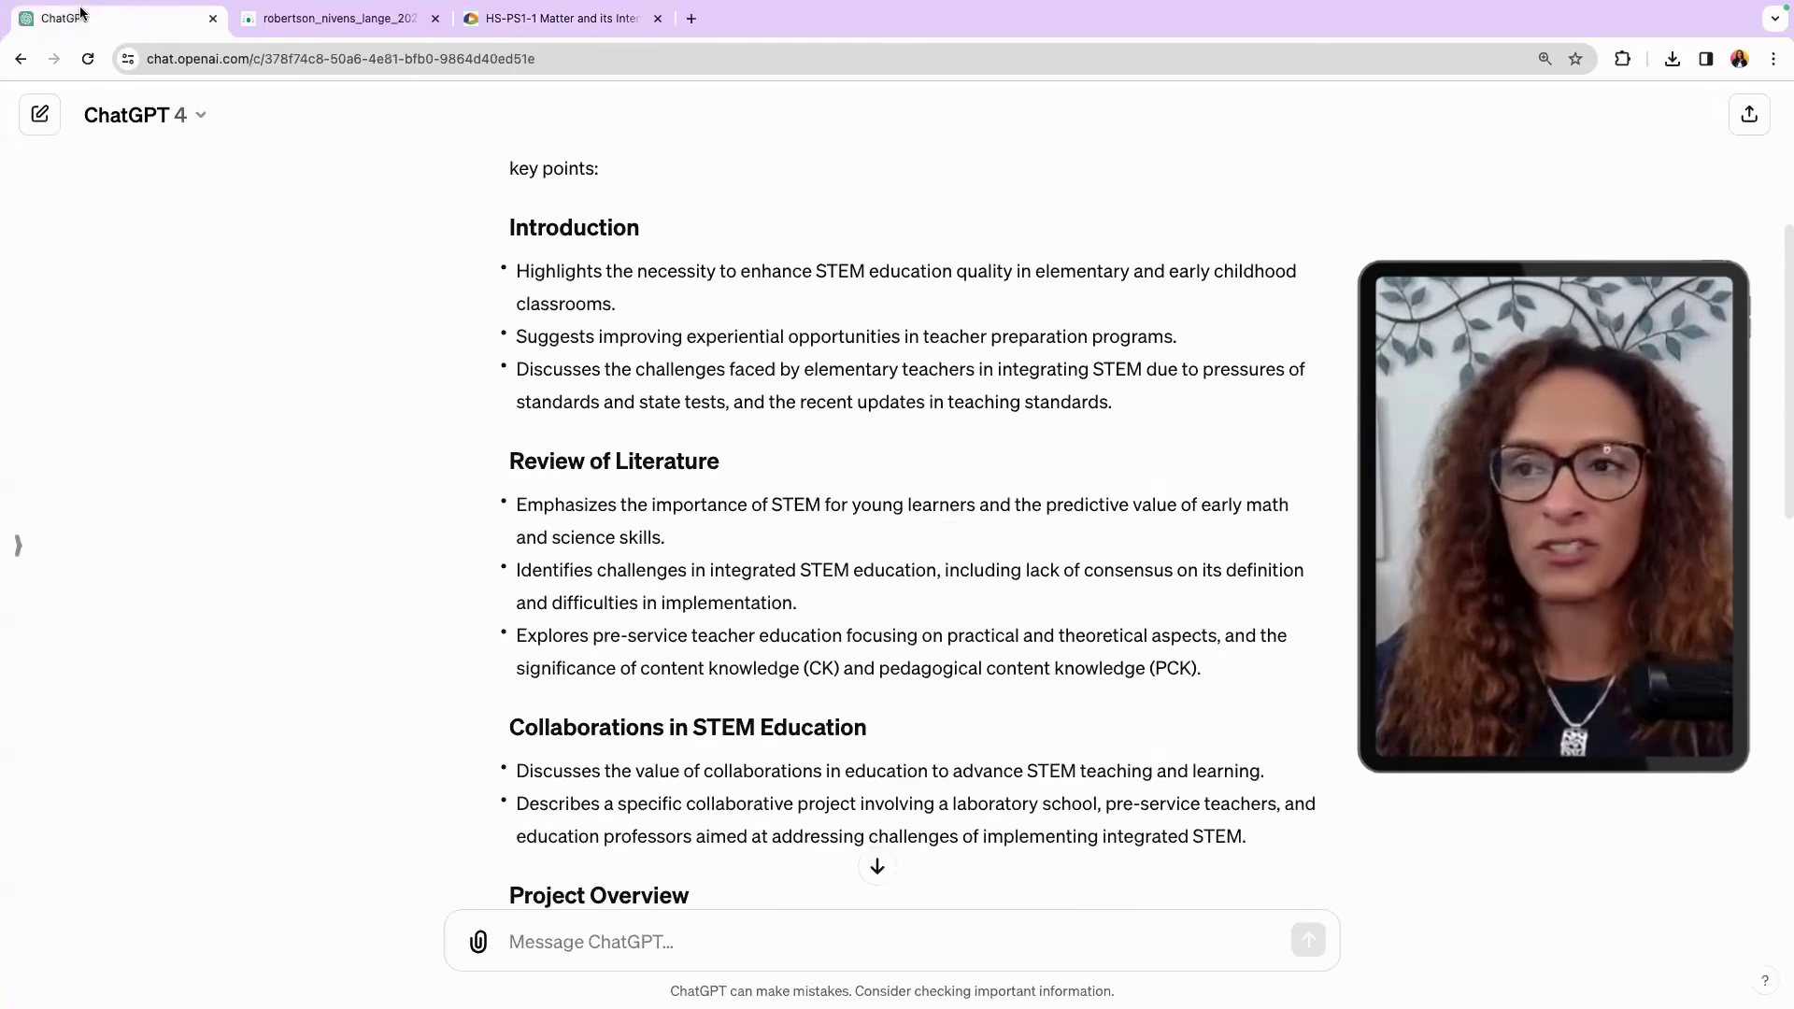
left_click(40, 115)
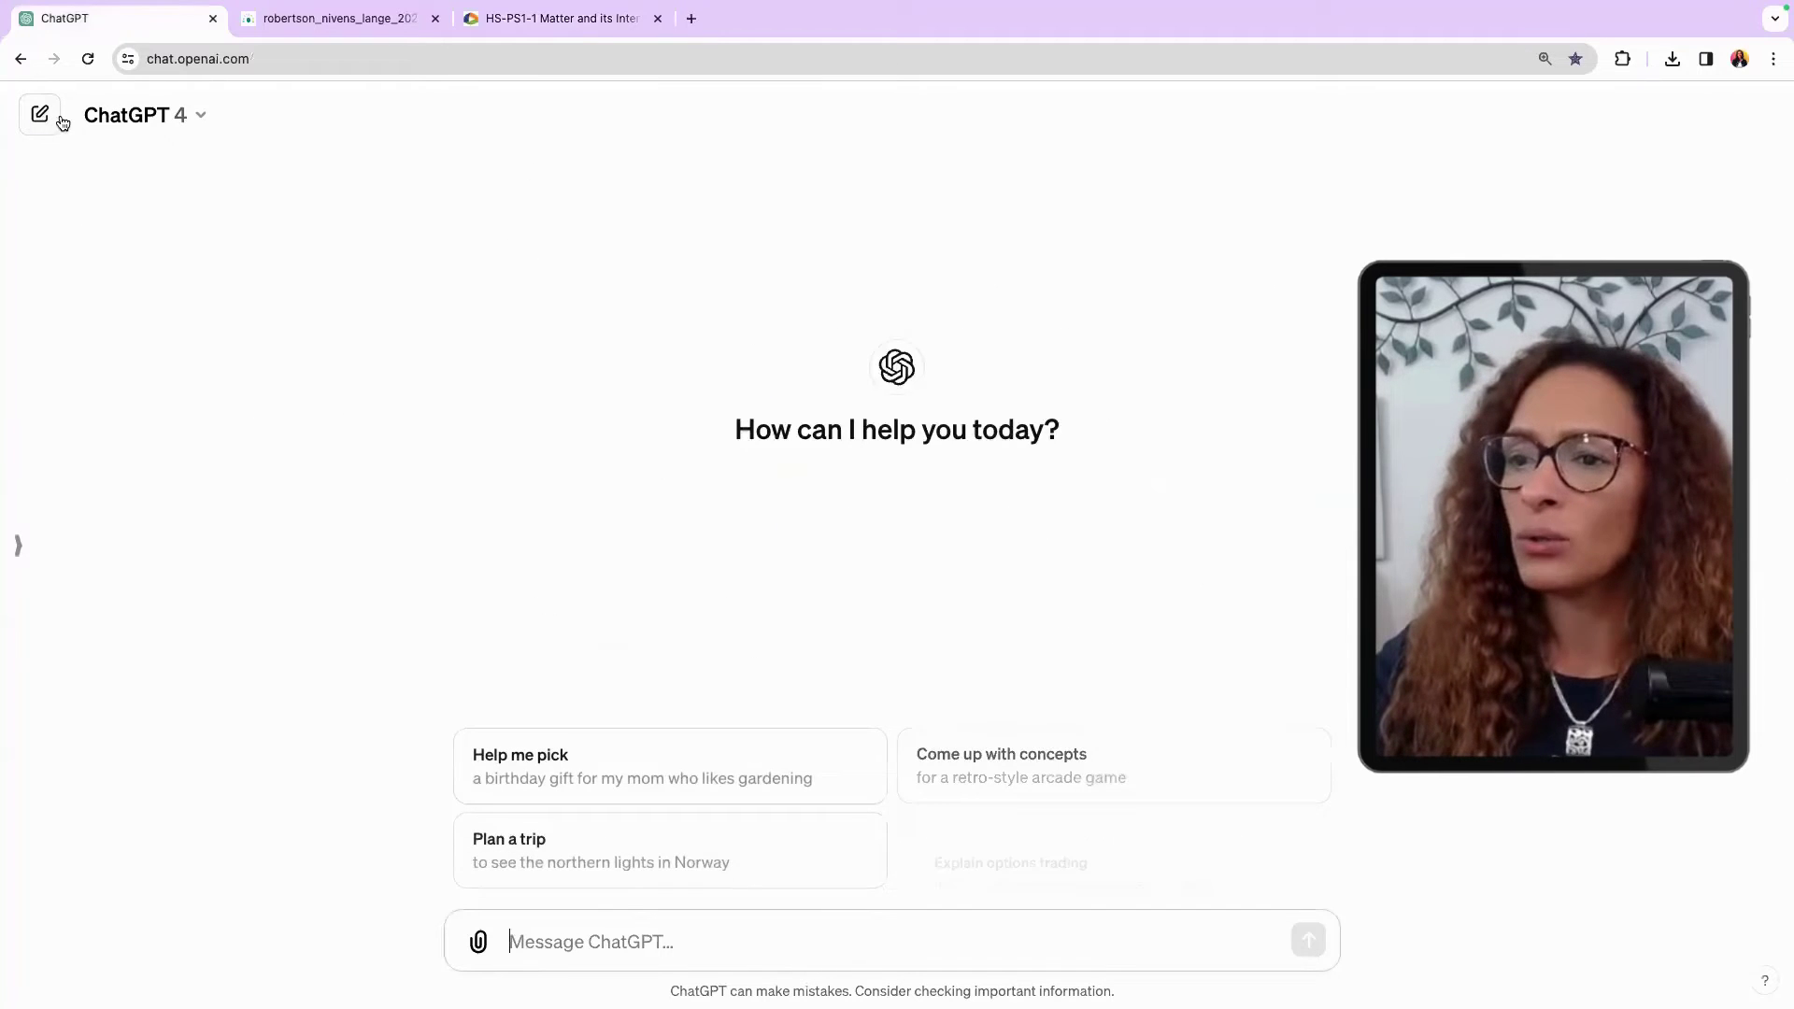
left_click(477, 941)
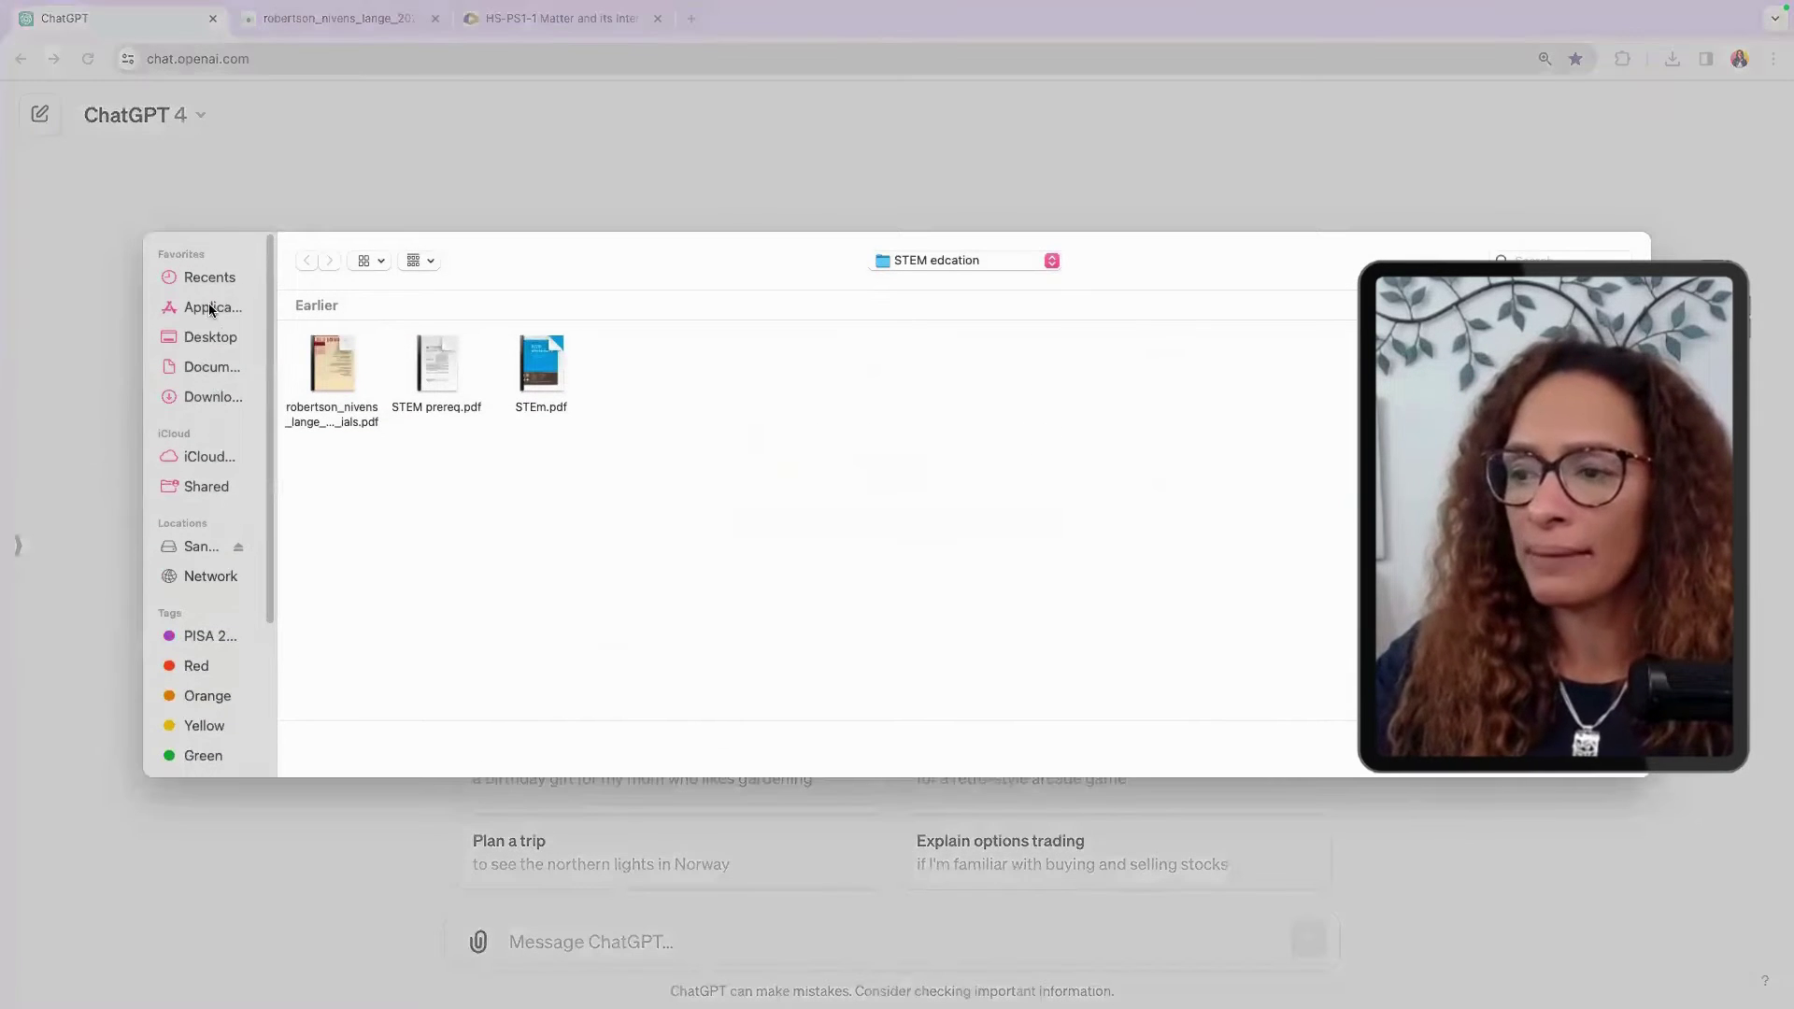
left_click(215, 336)
double_click(337, 365)
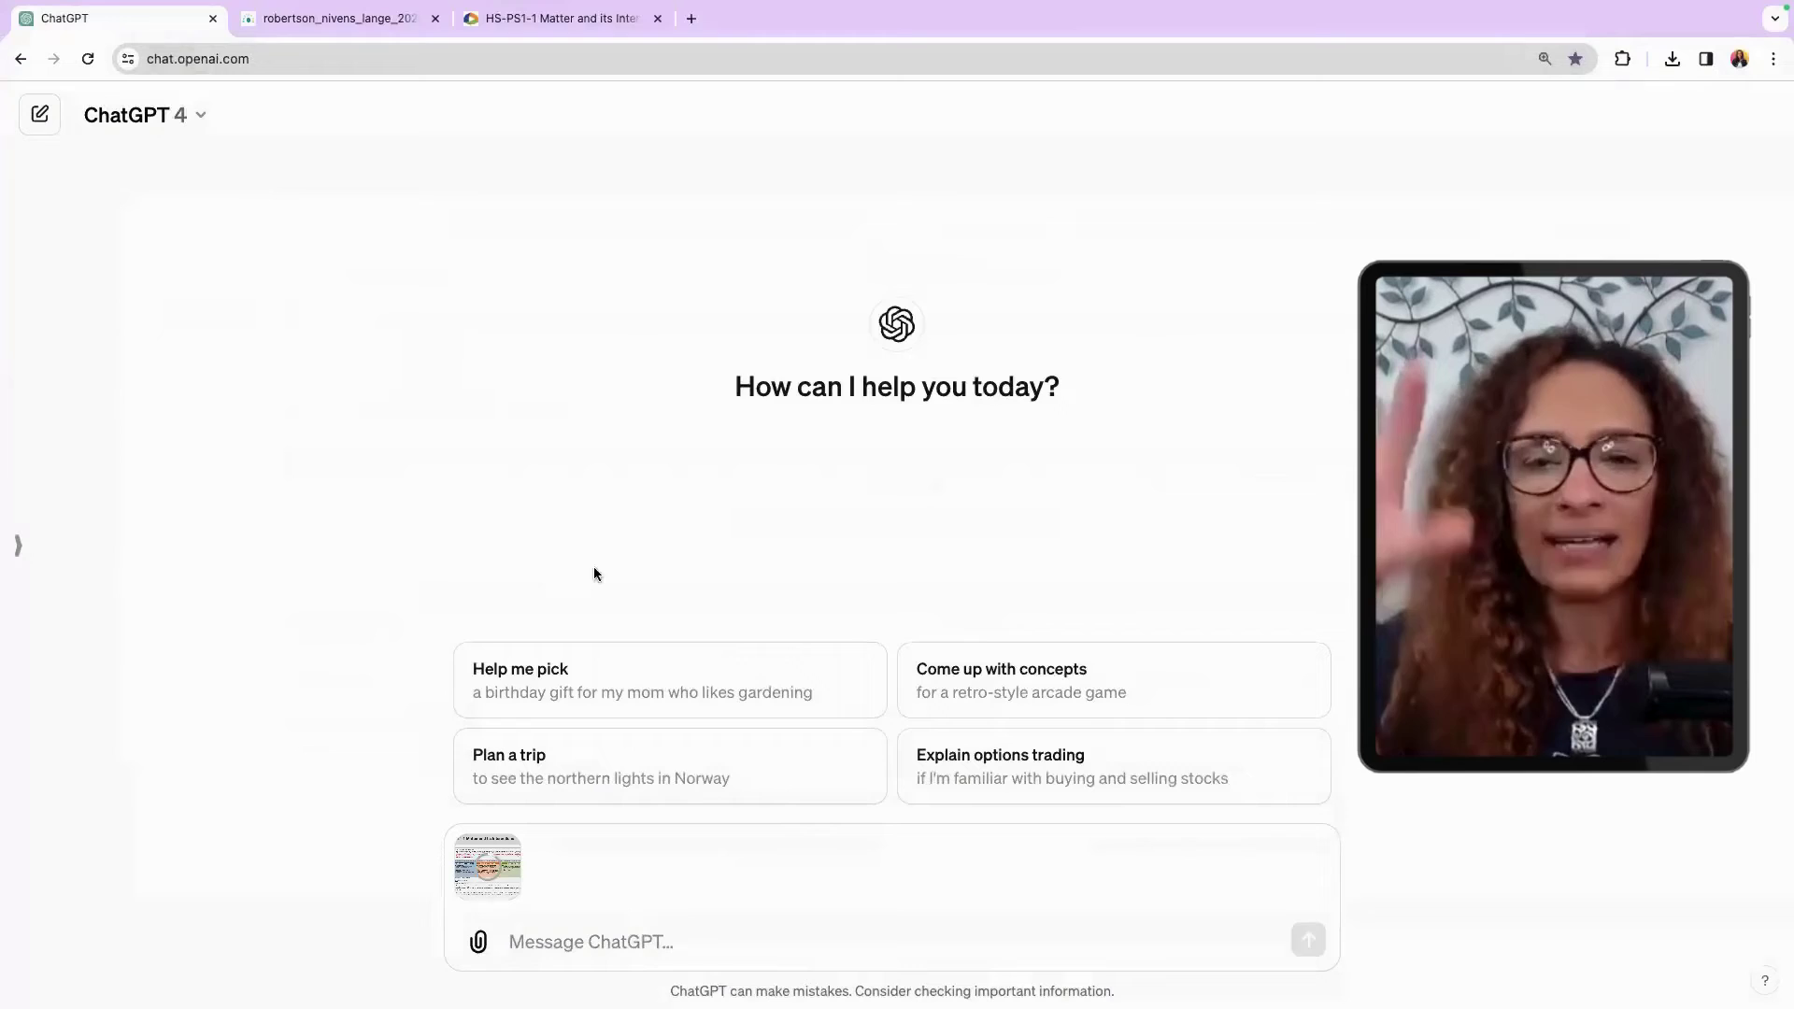
left_click(500, 17)
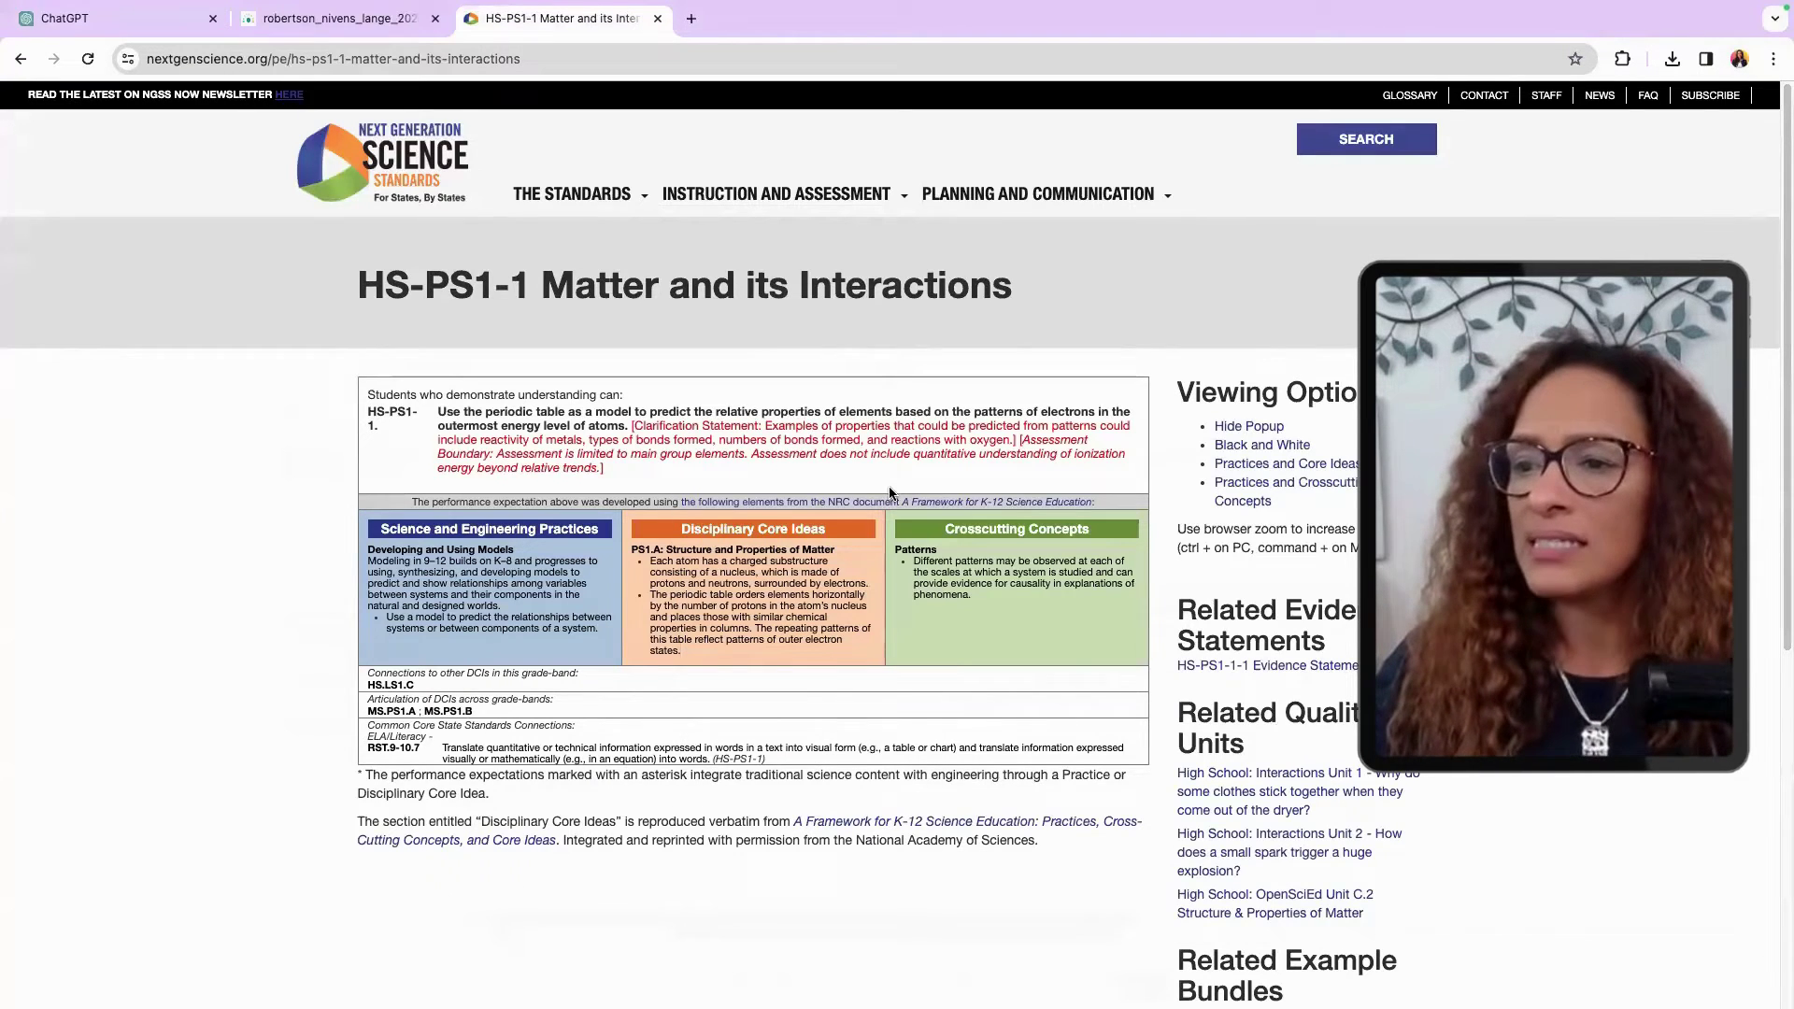
Step: Zoom the standards page to 125% and open the Framework source for the Modeling practice
key("super+equal")
key("super+equal")
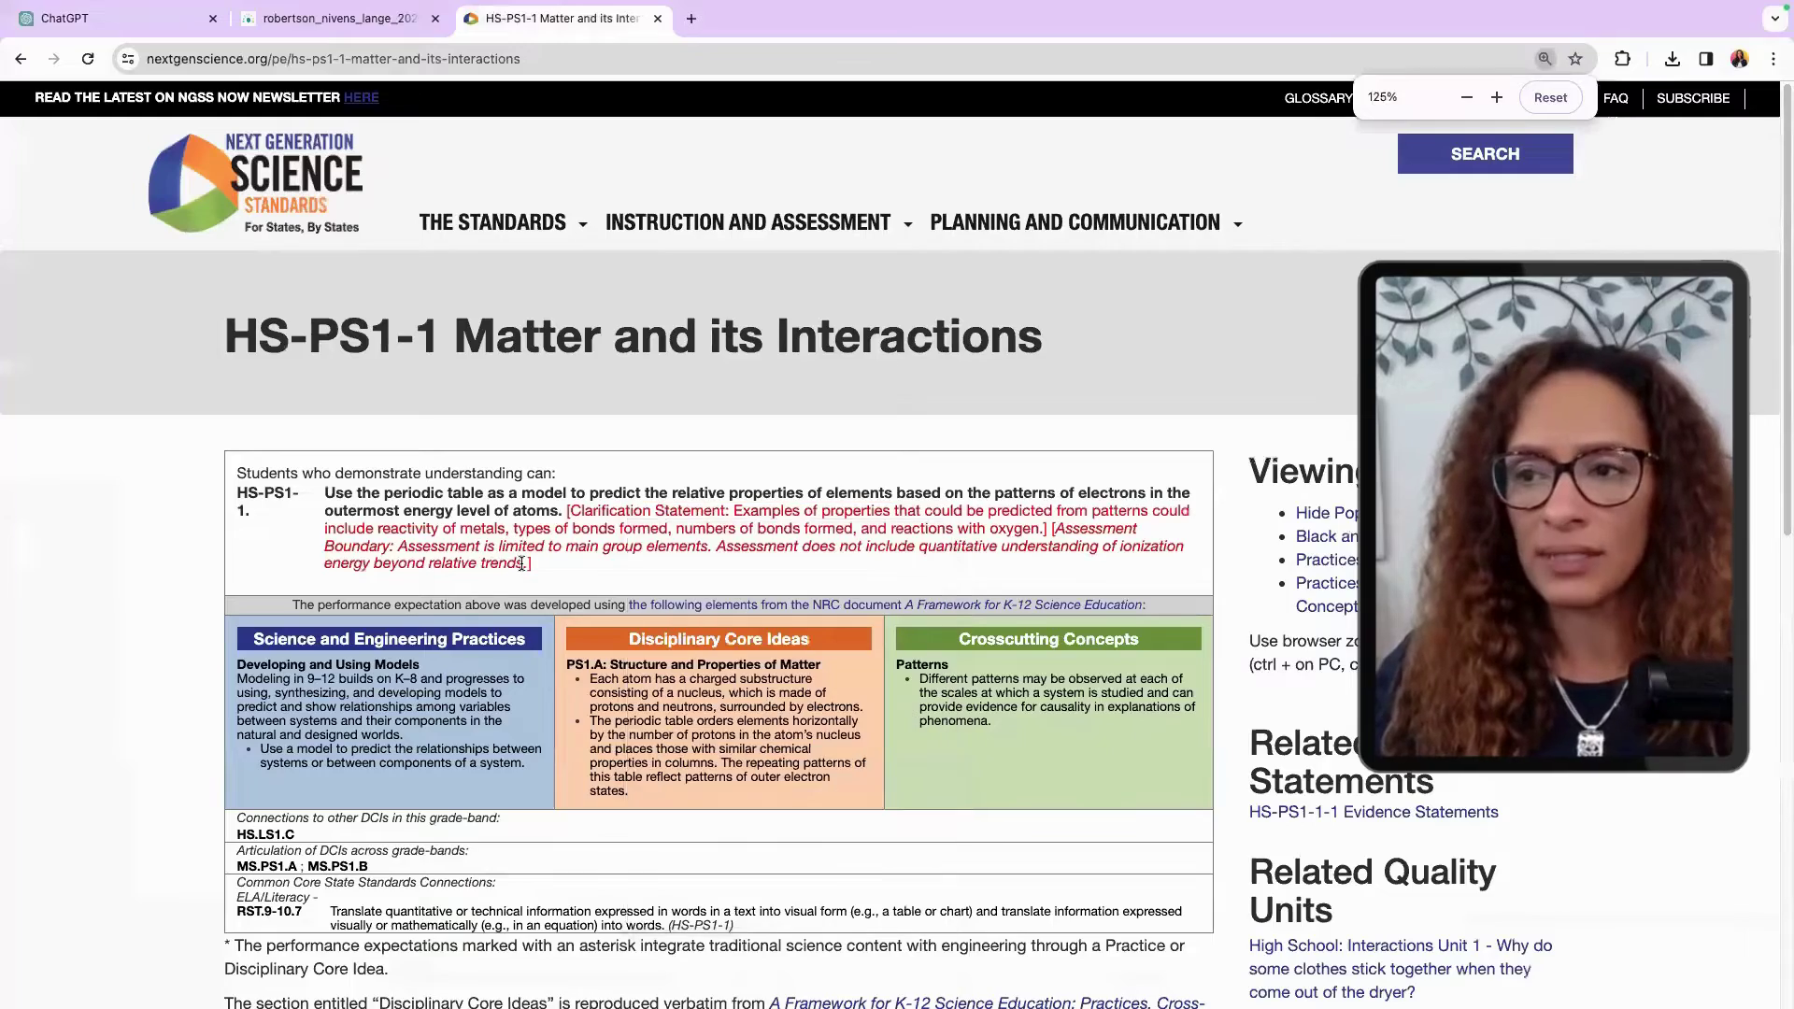
scroll(522, 564, "down", 2)
mouse_move(314, 306)
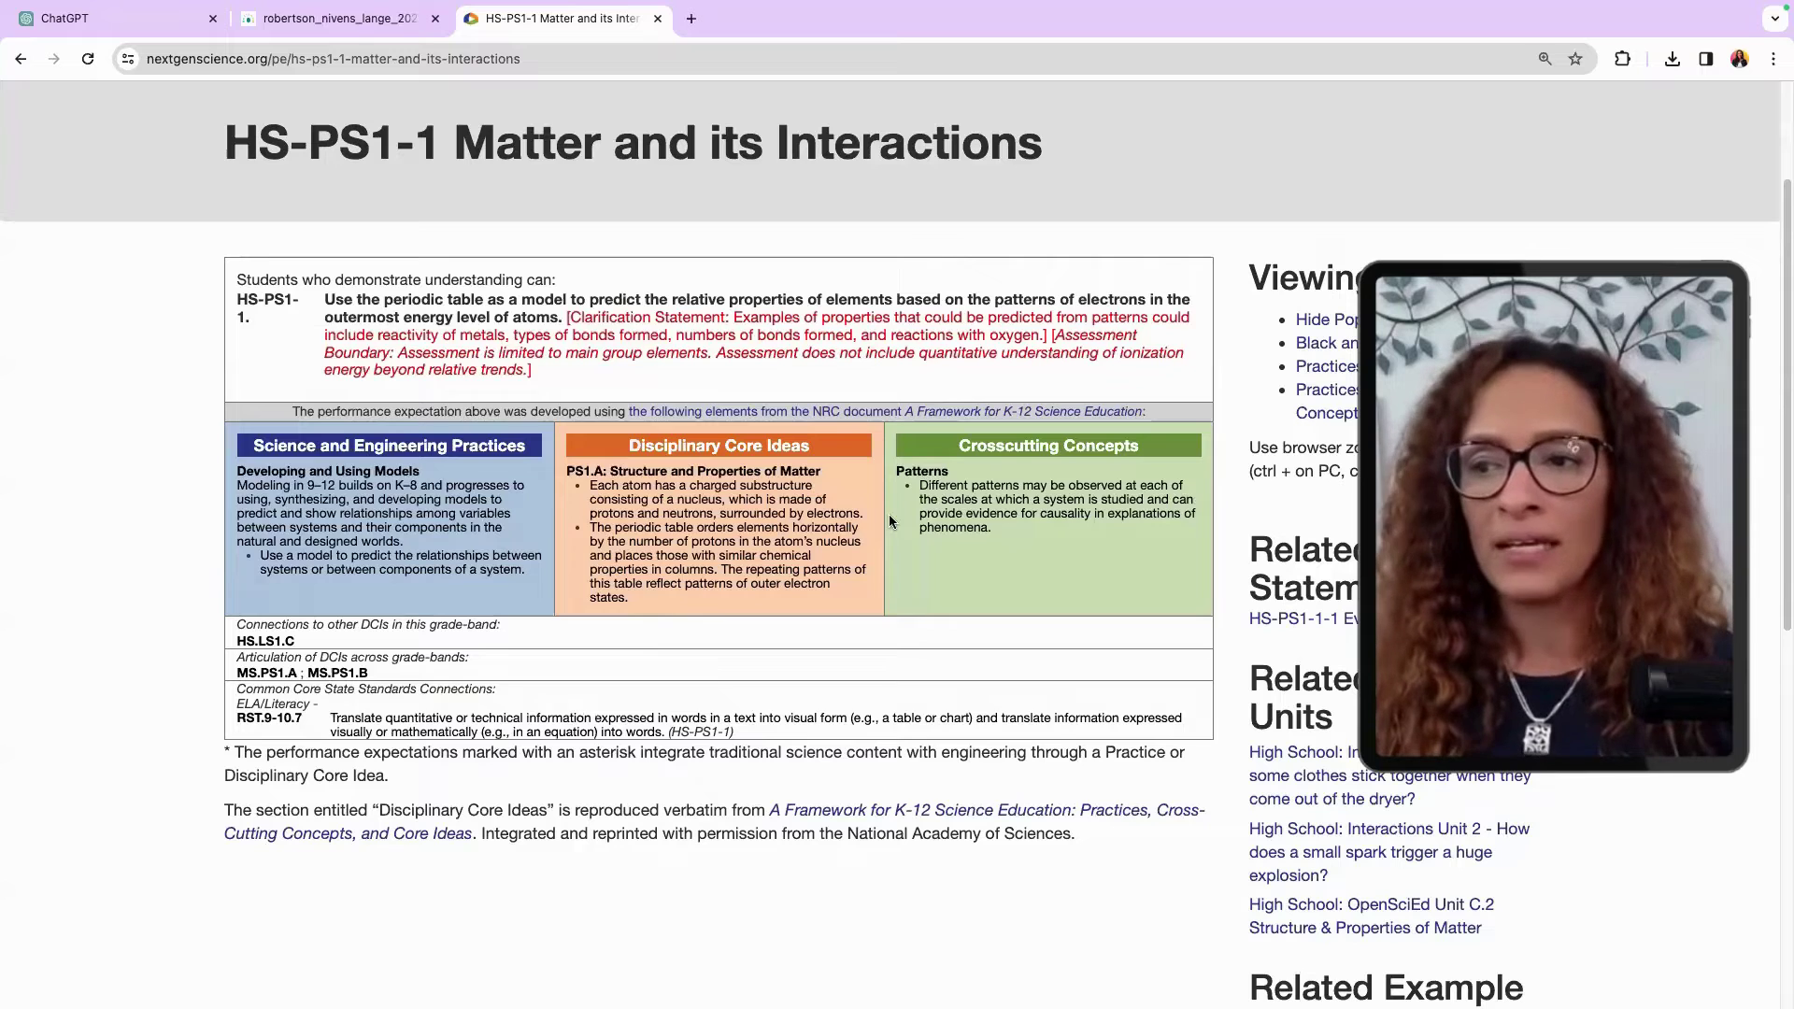
left_click(389, 515)
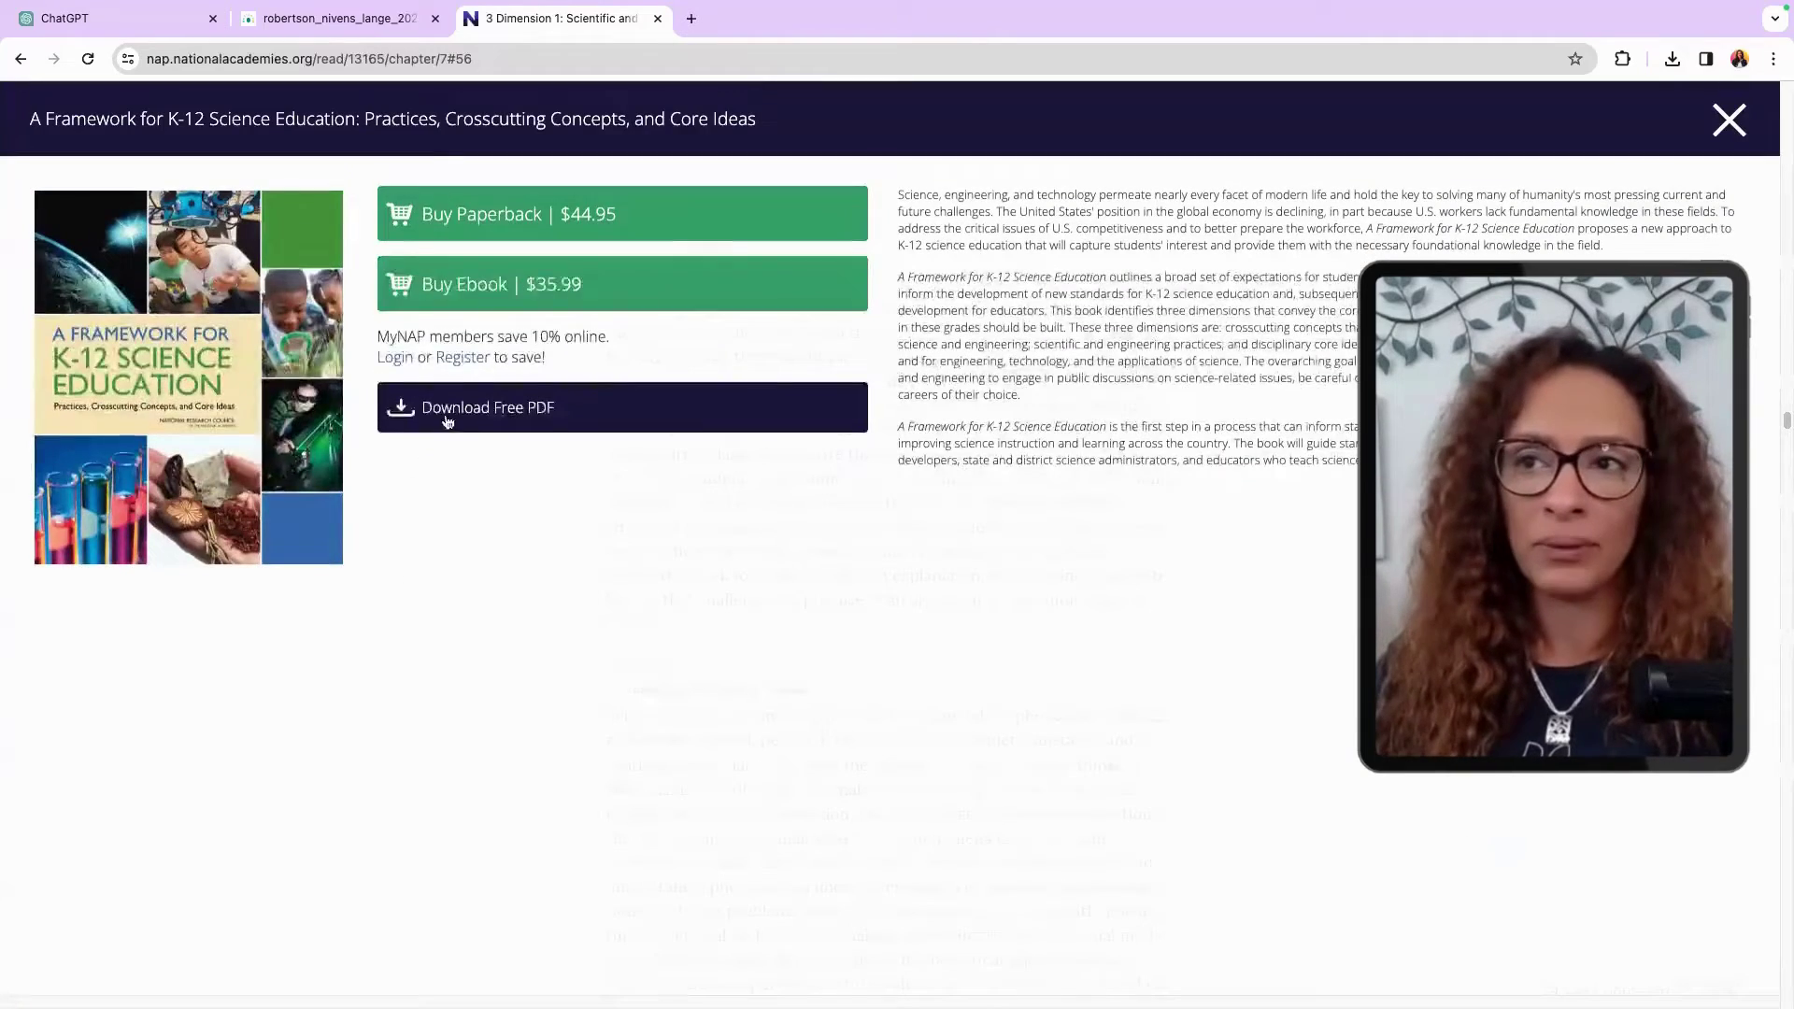
Step: Return to the HS-PS1-1 standards page and open the Evidence Statements PDF in a new tab
left_click(312, 26)
left_click(512, 20)
left_click(20, 58)
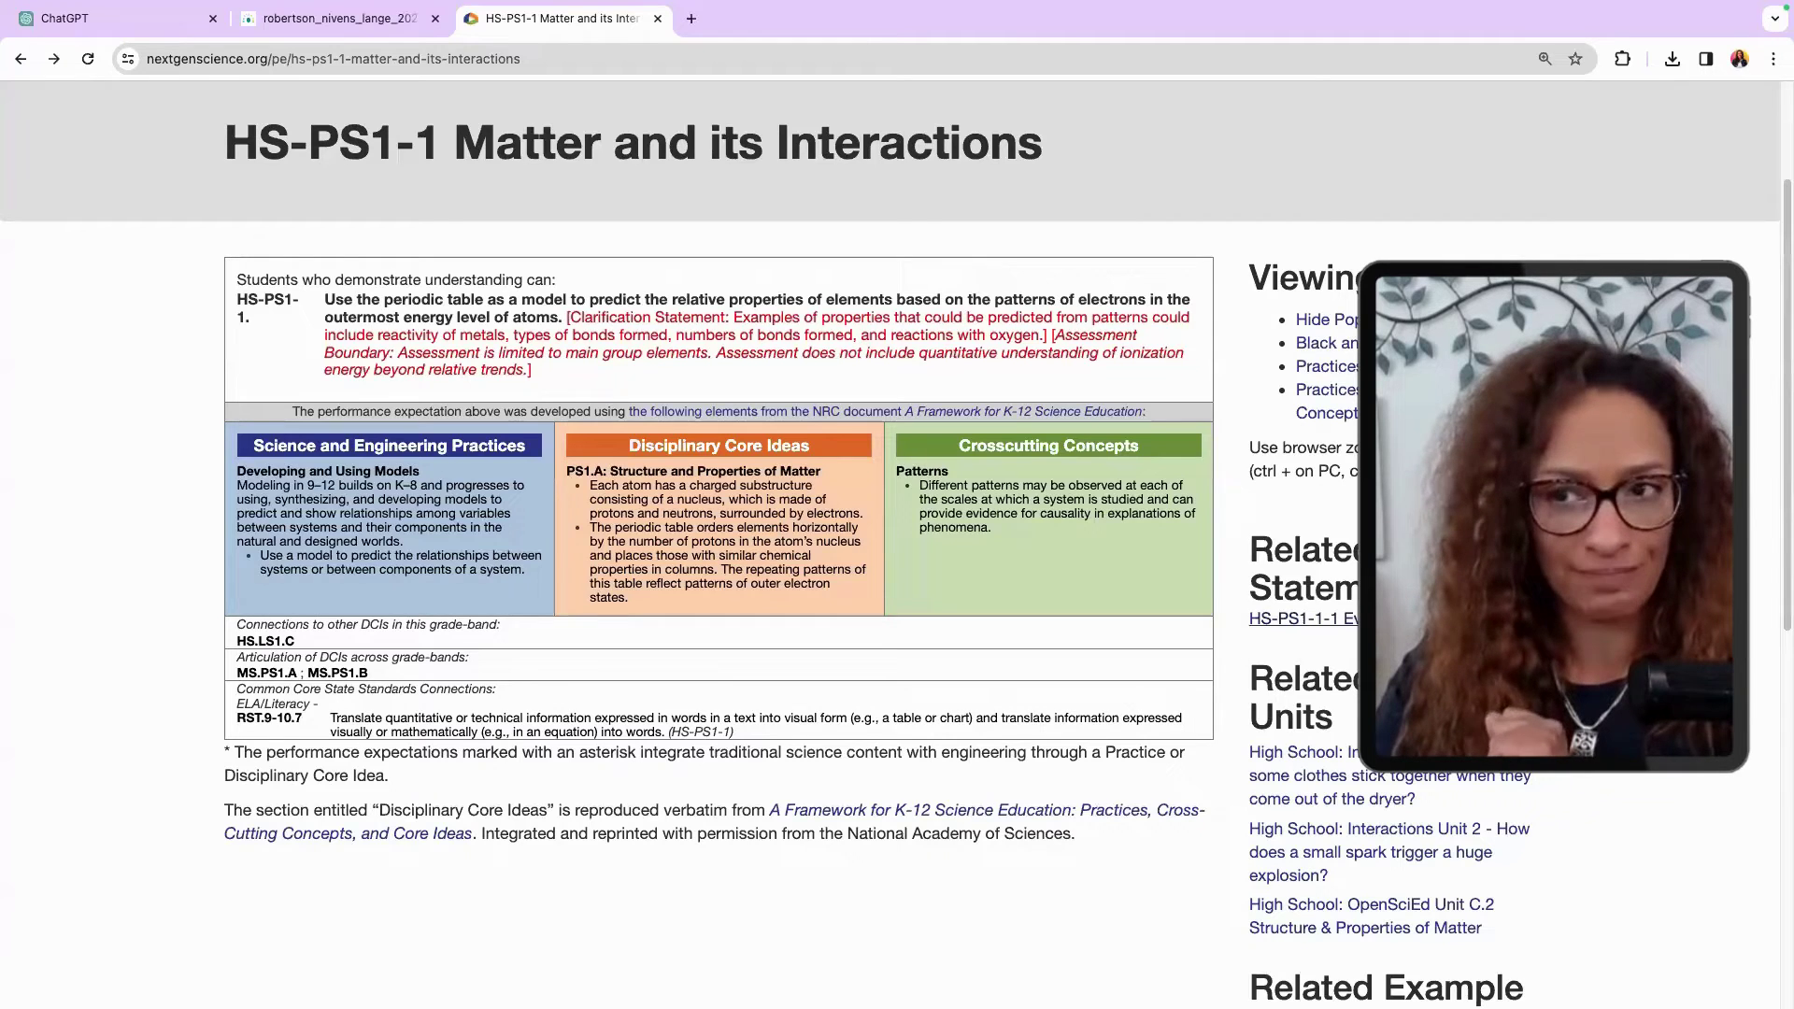
left_click(1299, 619)
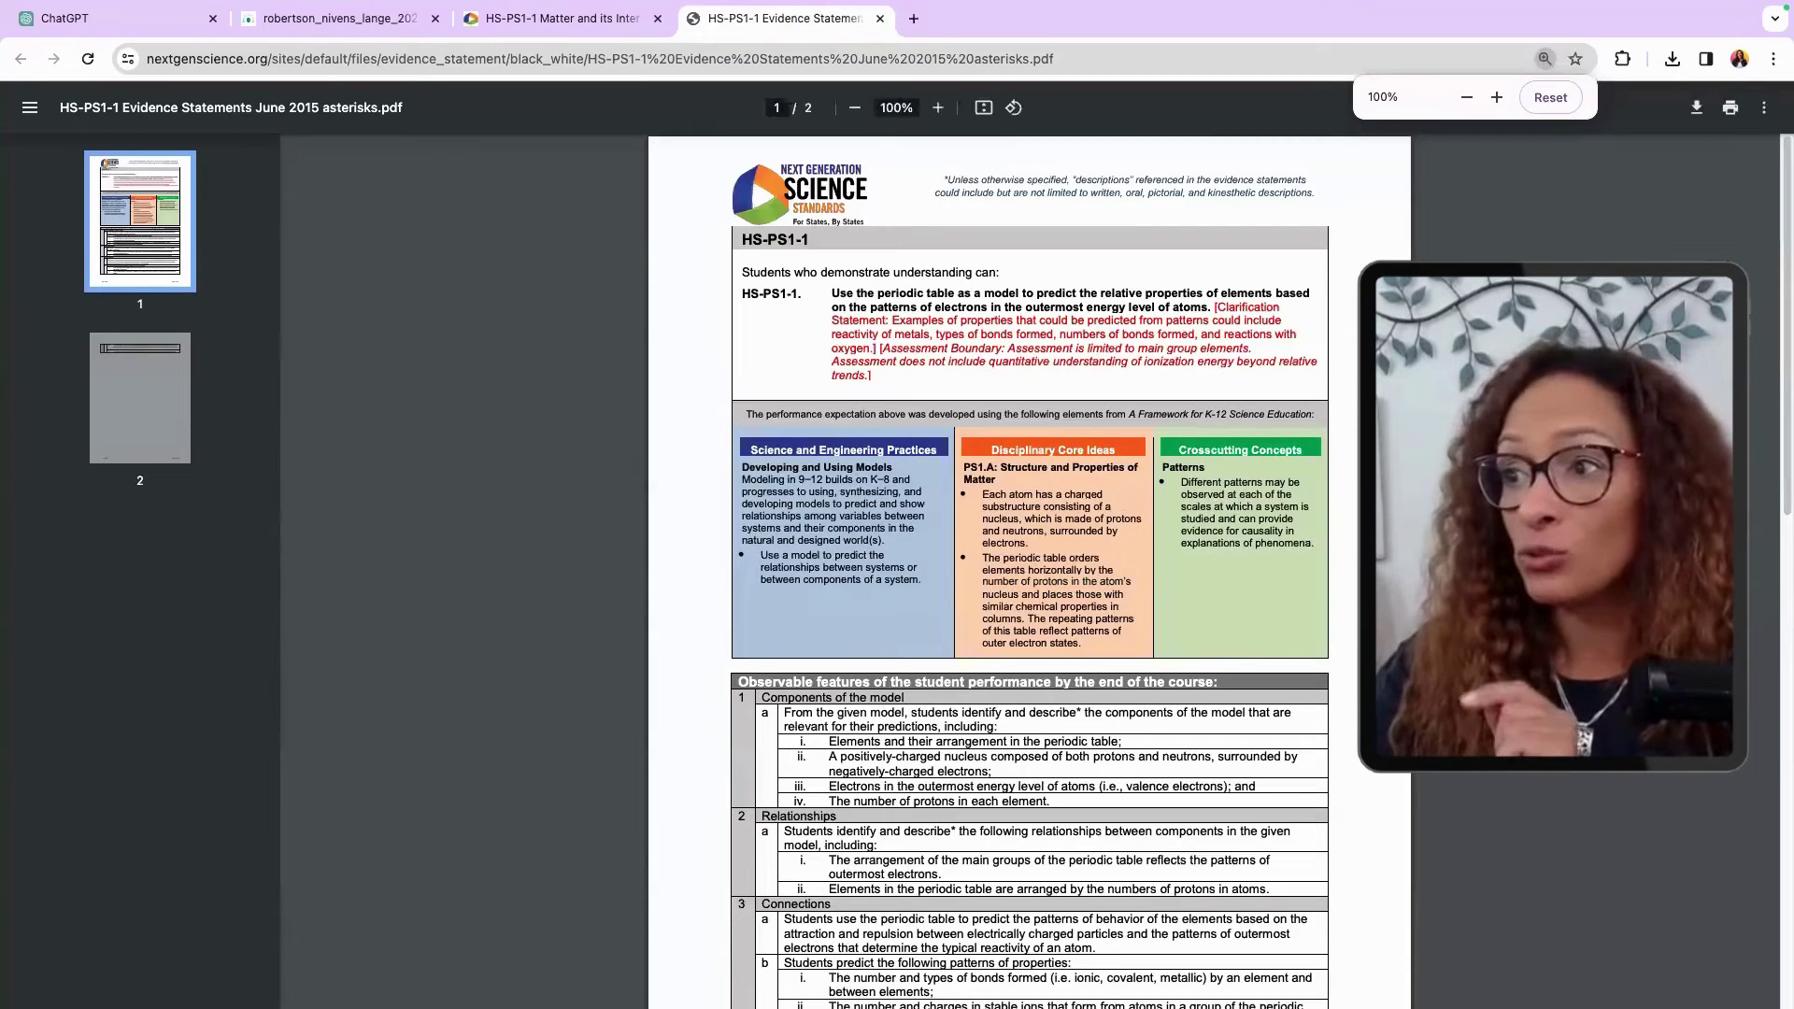
Step: Save the HS-PS1-1 Evidence Statements PDF into the STEM edcation folder
left_click(1697, 107)
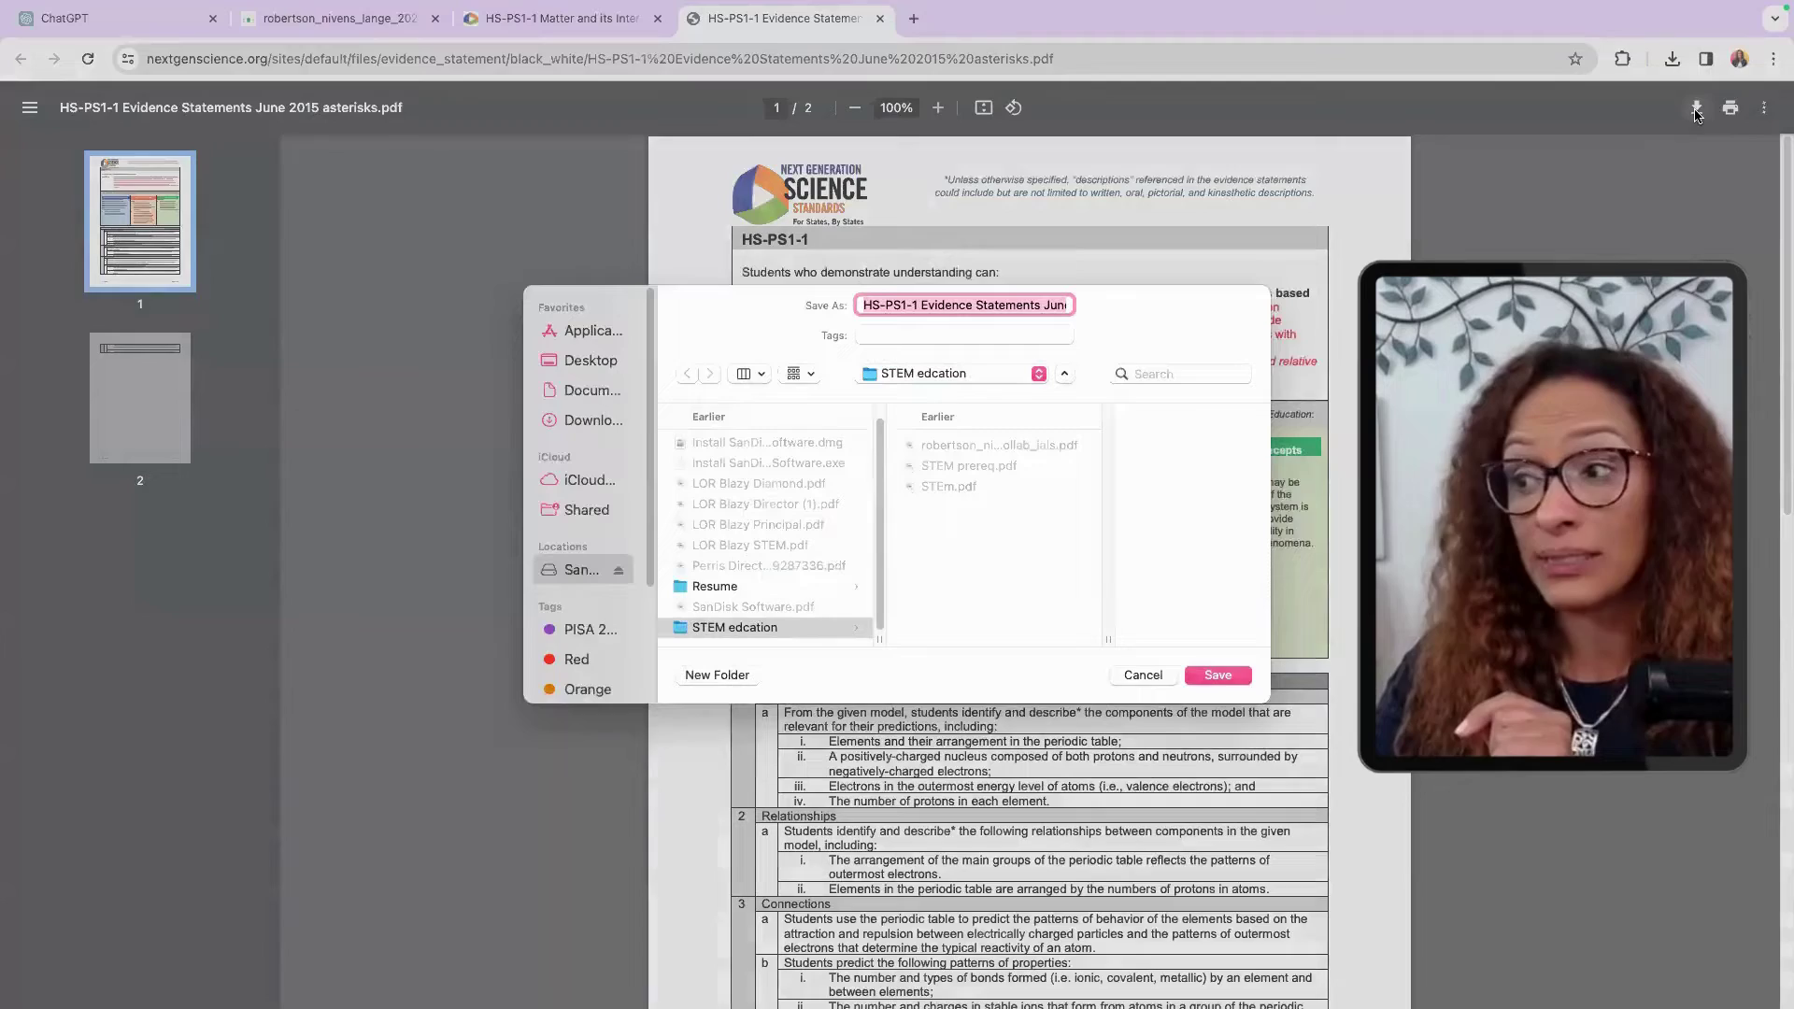
left_click(1217, 685)
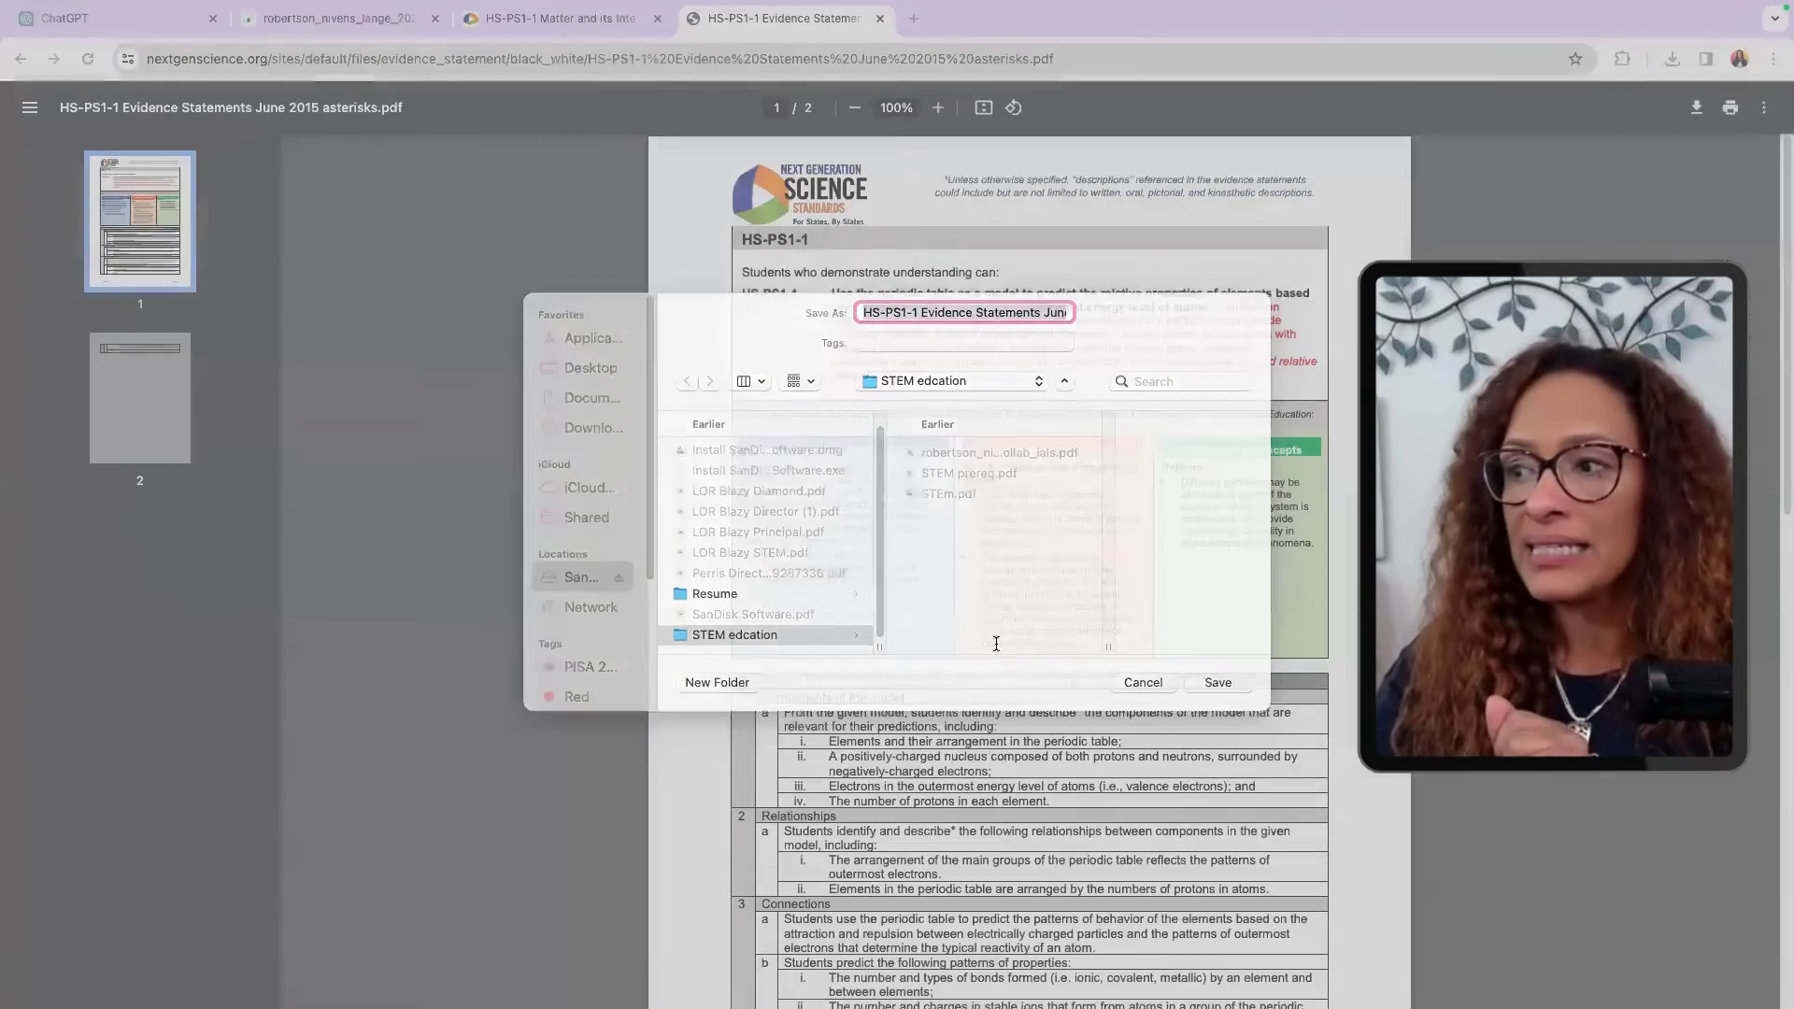
scroll(1017, 647, "down", 1)
scroll(1016, 646, "down", 1)
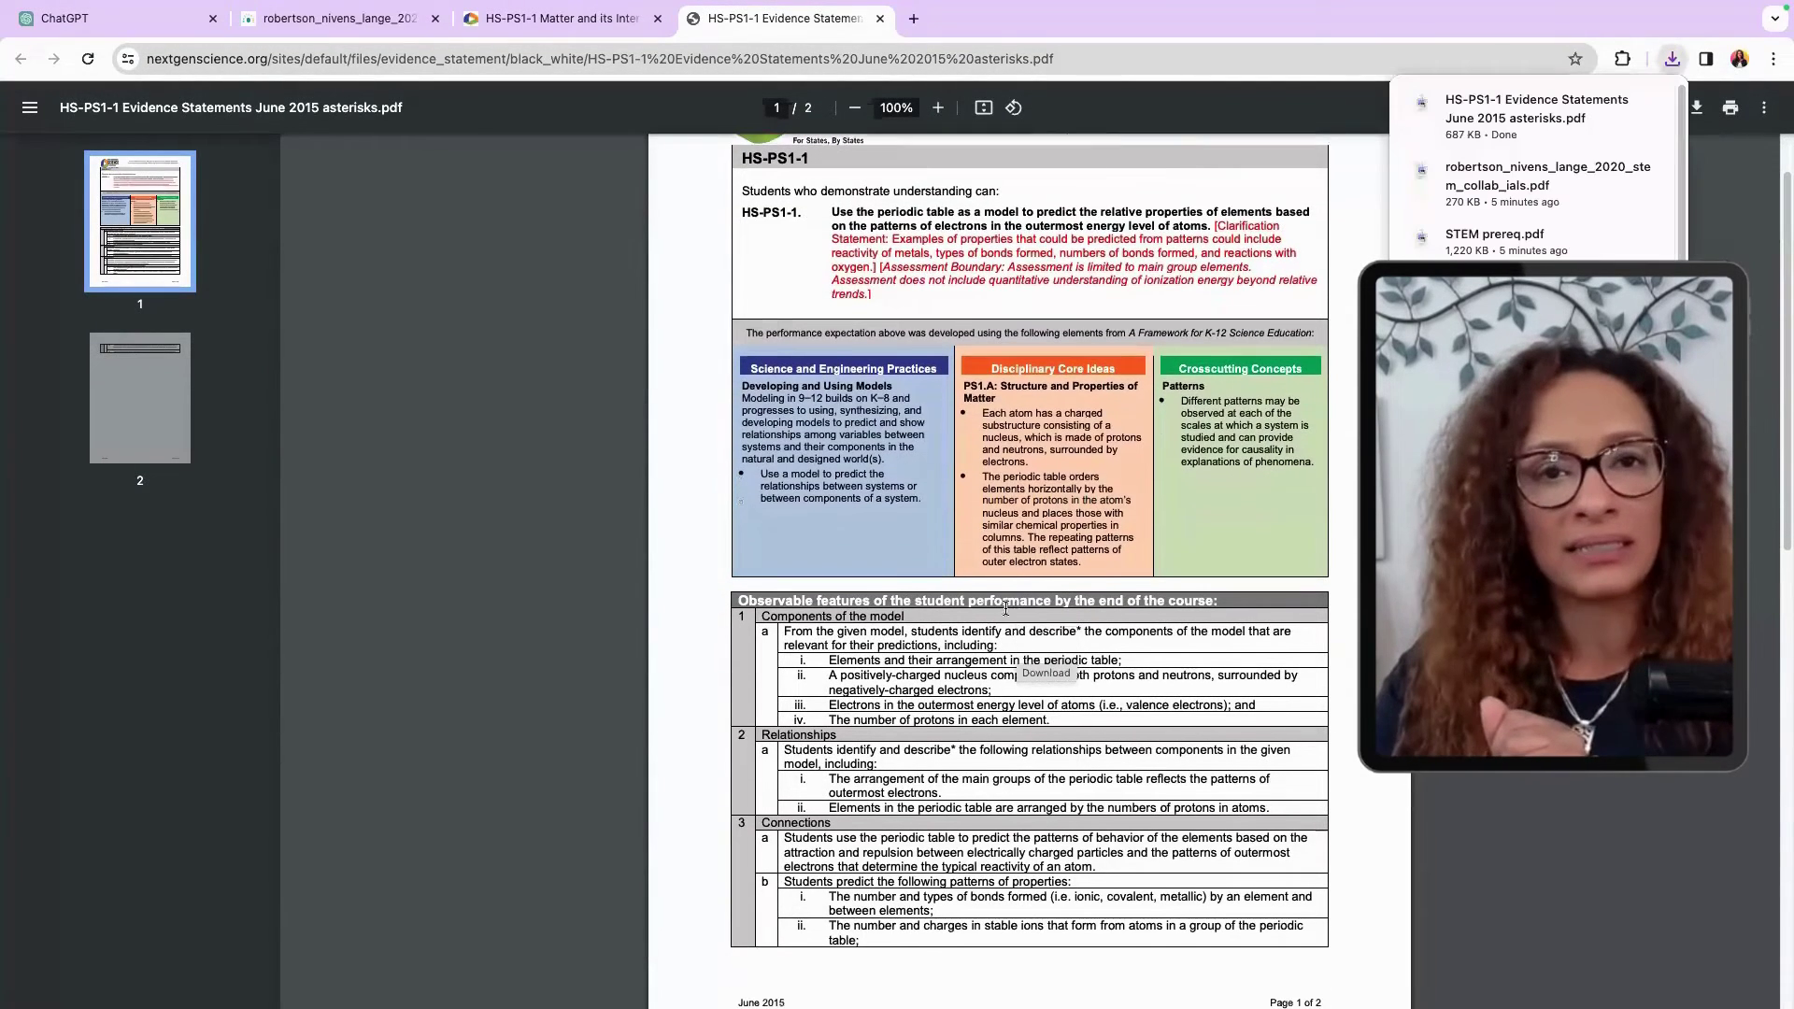
scroll(1125, 524, "down", 3)
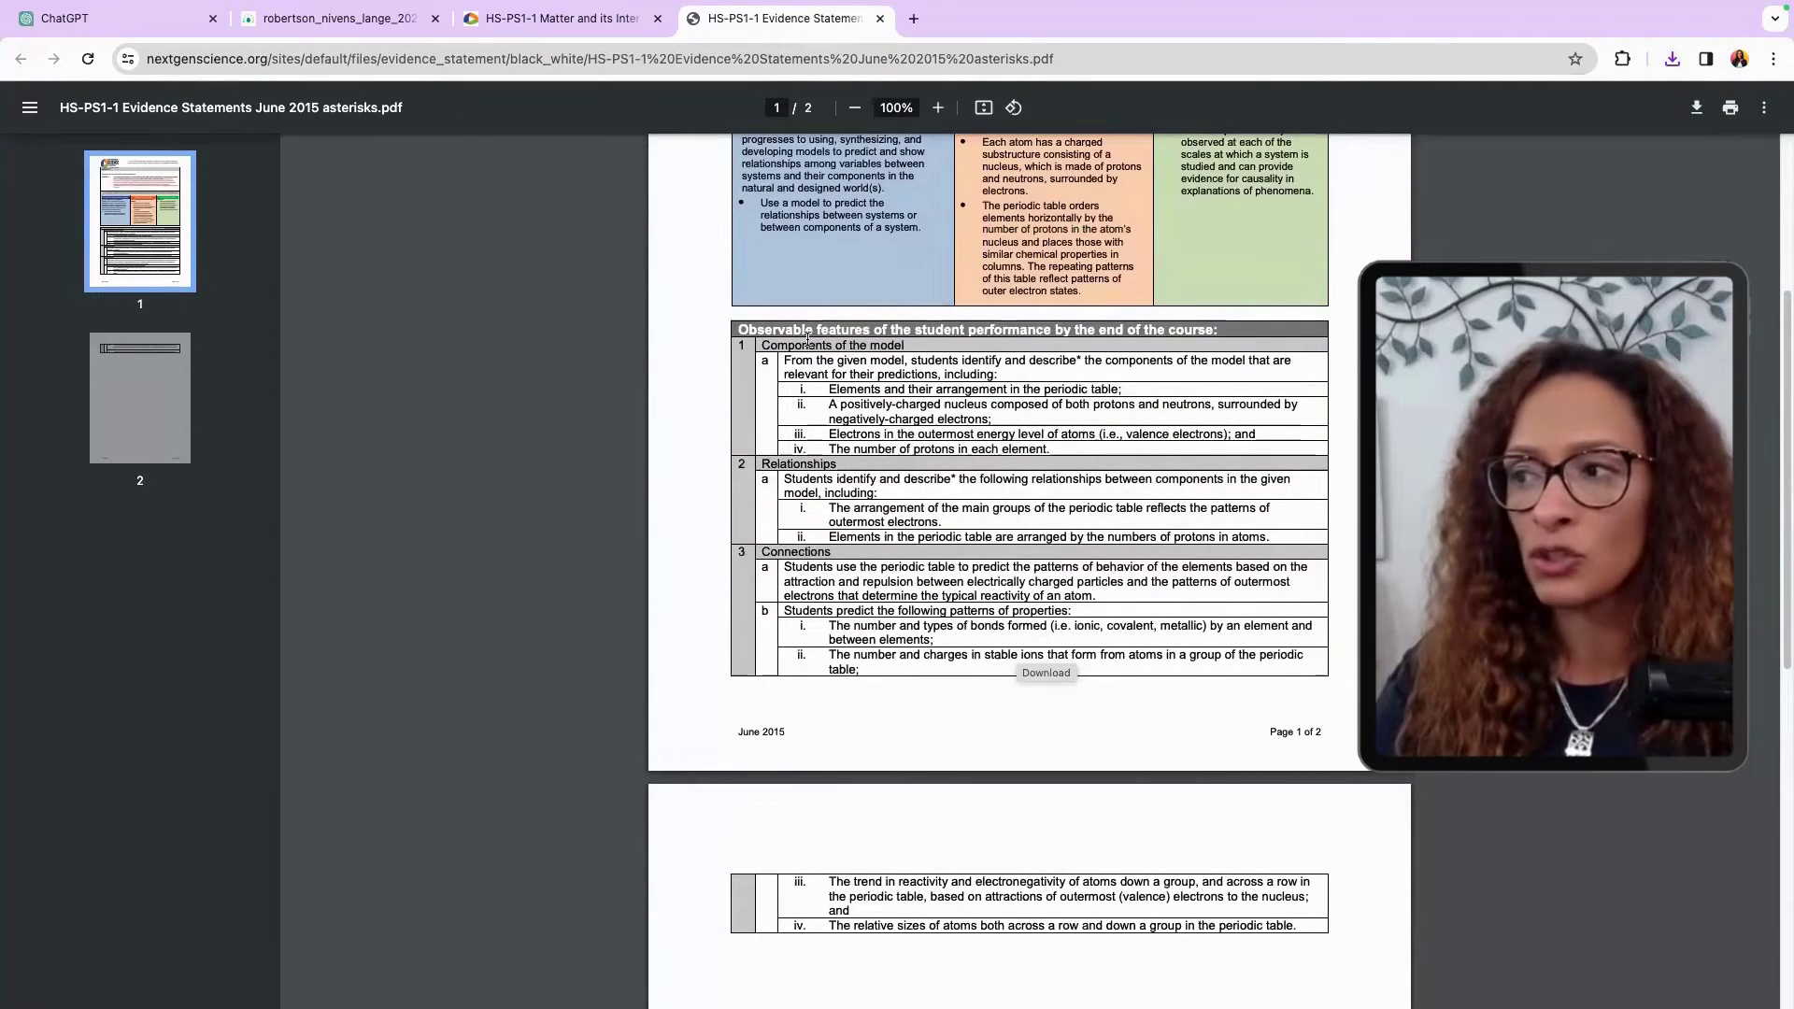
Step: Highlight the observable features table heading at 110% zoom, then return to the ChatGPT chat
left_click_drag(736, 330, 1235, 336)
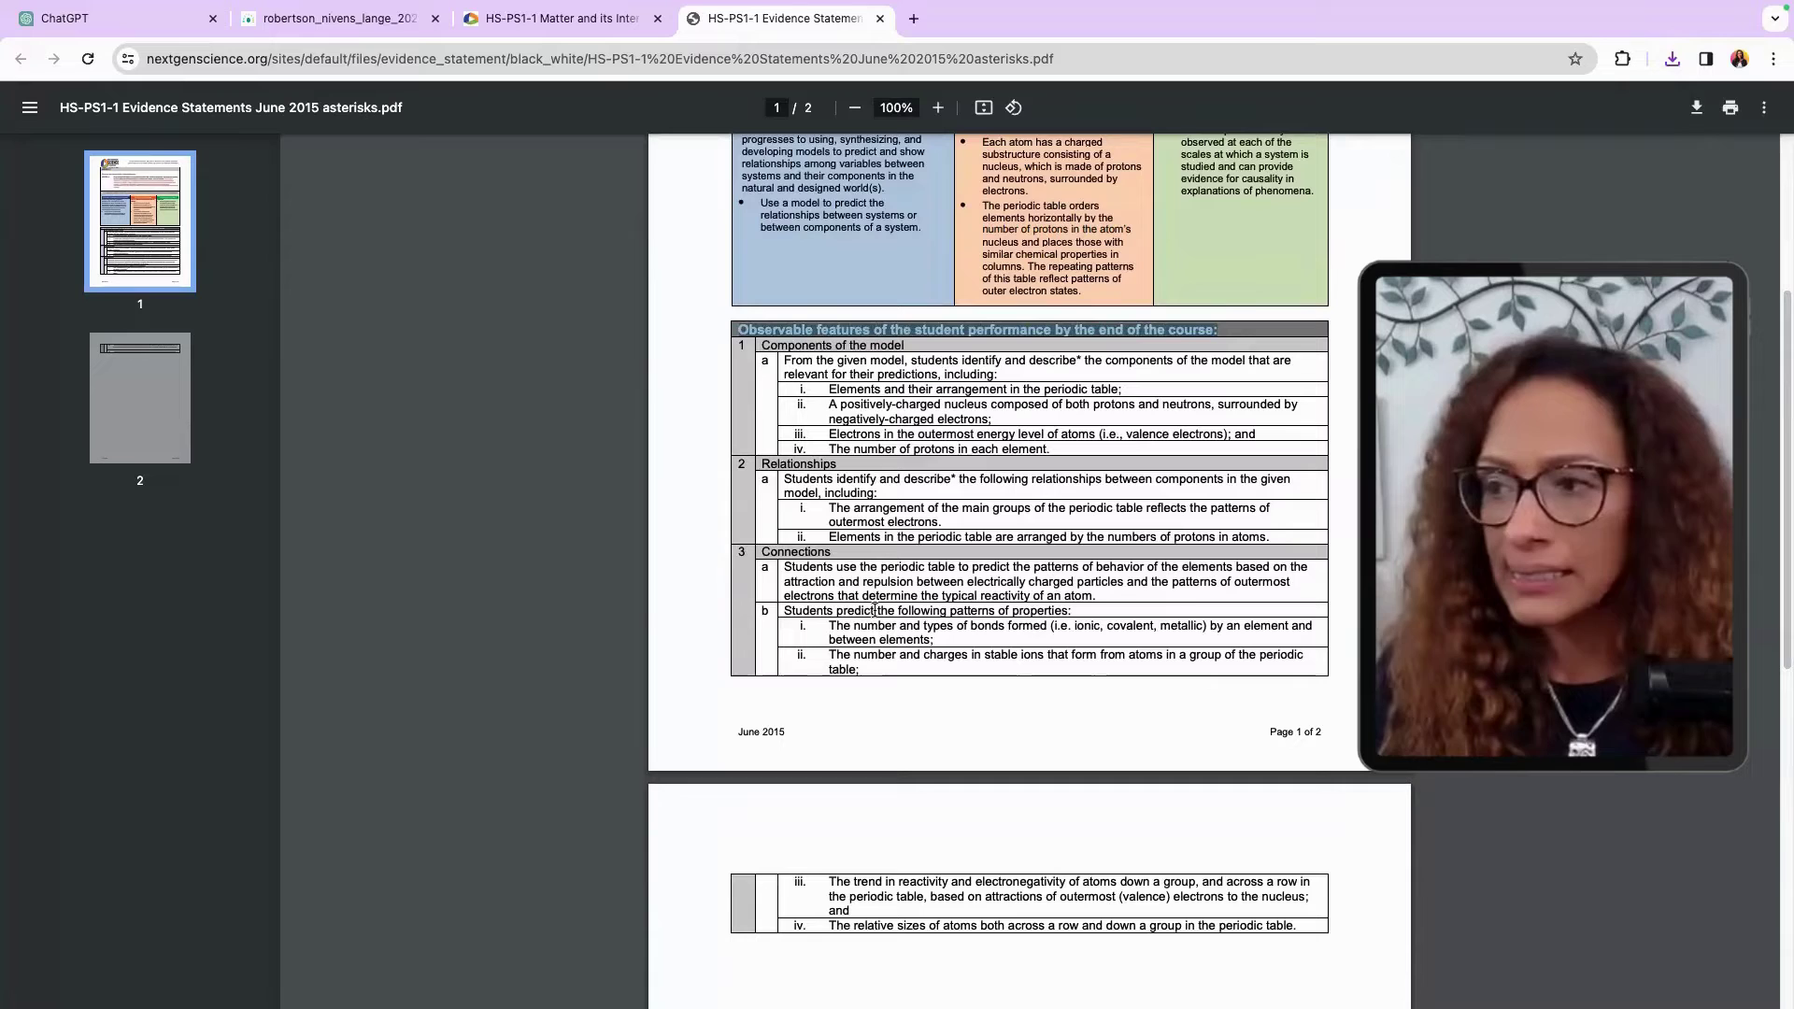
key("super+equal")
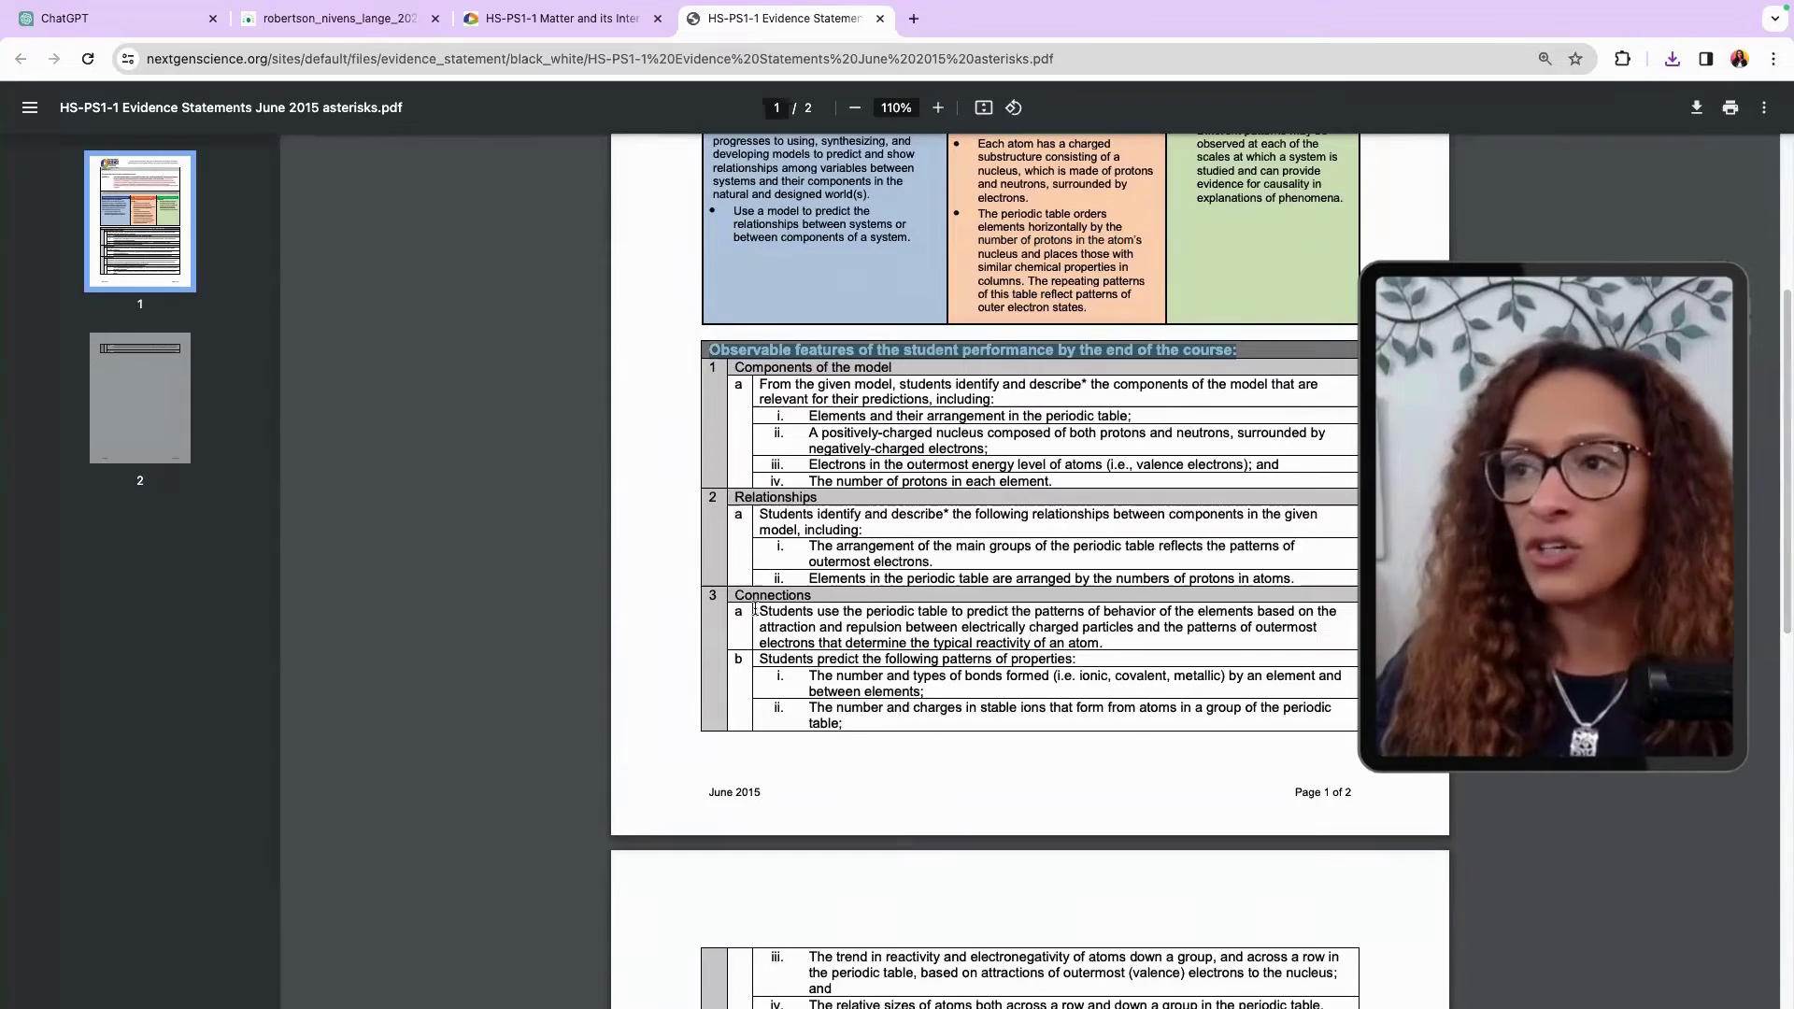
scroll(1018, 661, "down", 4)
scroll(1017, 660, "up", 8)
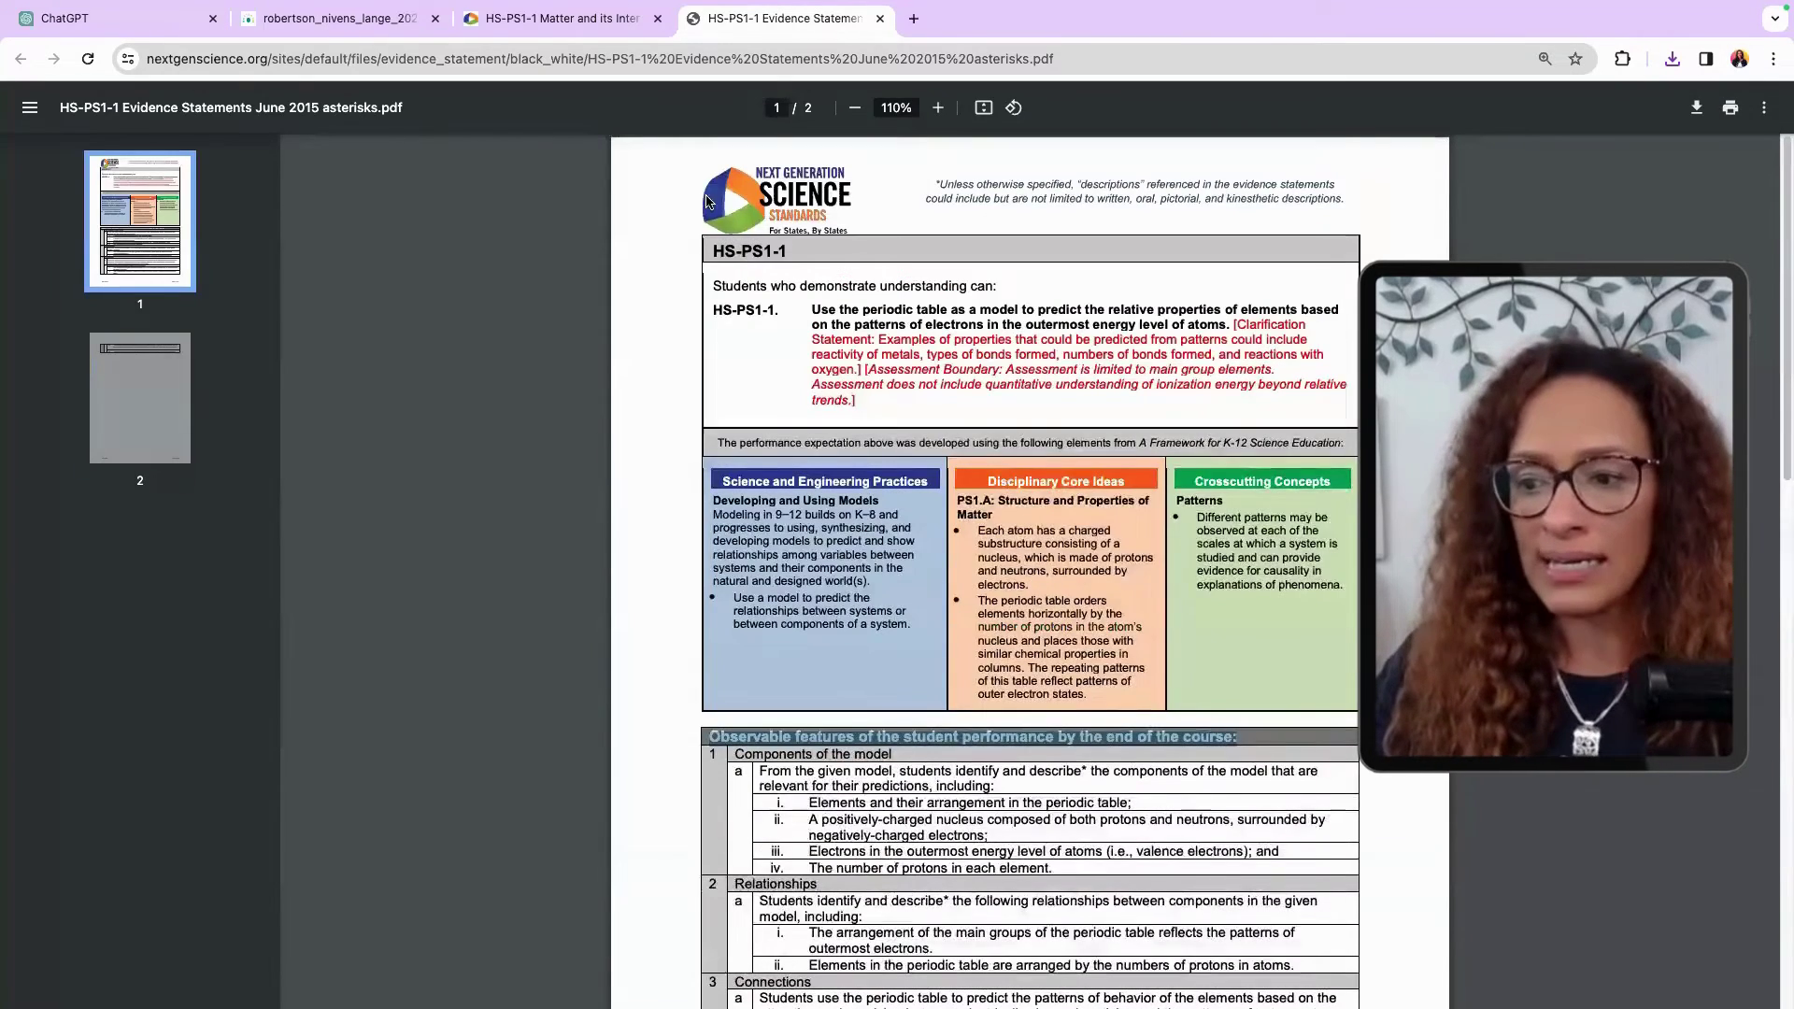
left_click(132, 21)
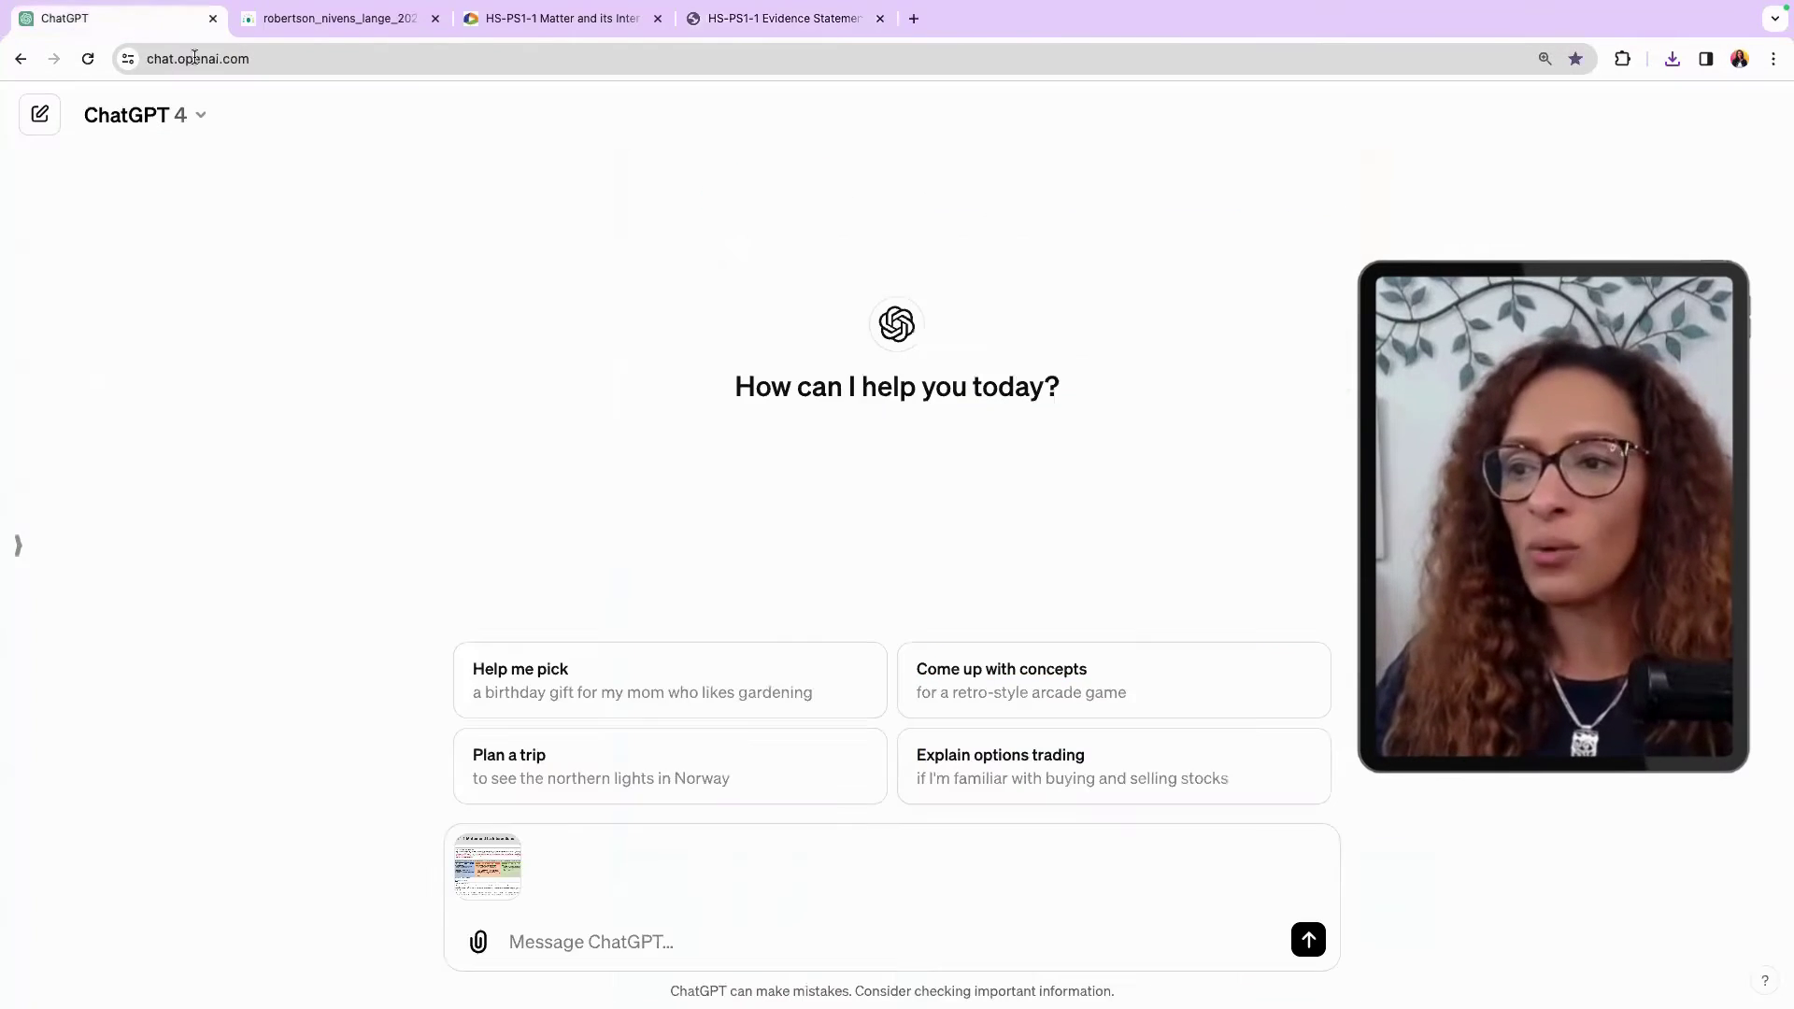
Step: Attach the HS-PS1-1 Evidence Statements PDF from SanDisk's STEM edcation folder to the message
left_click(480, 946)
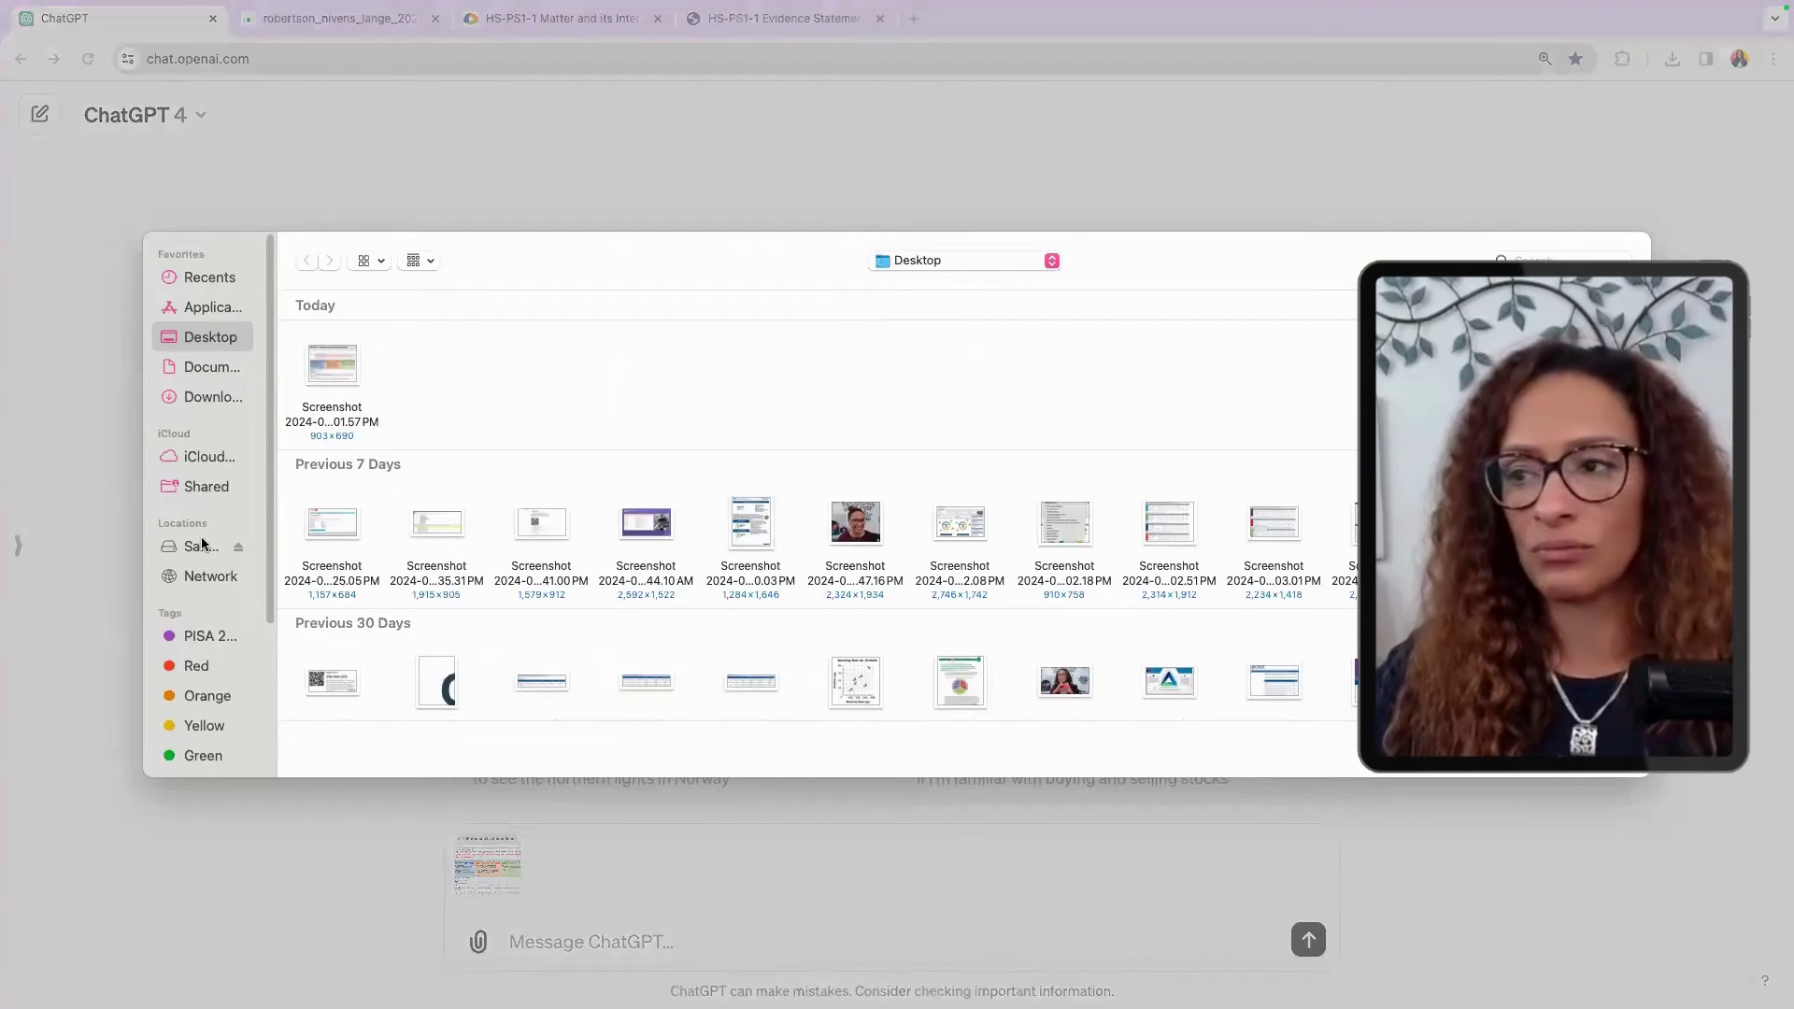
left_click(202, 546)
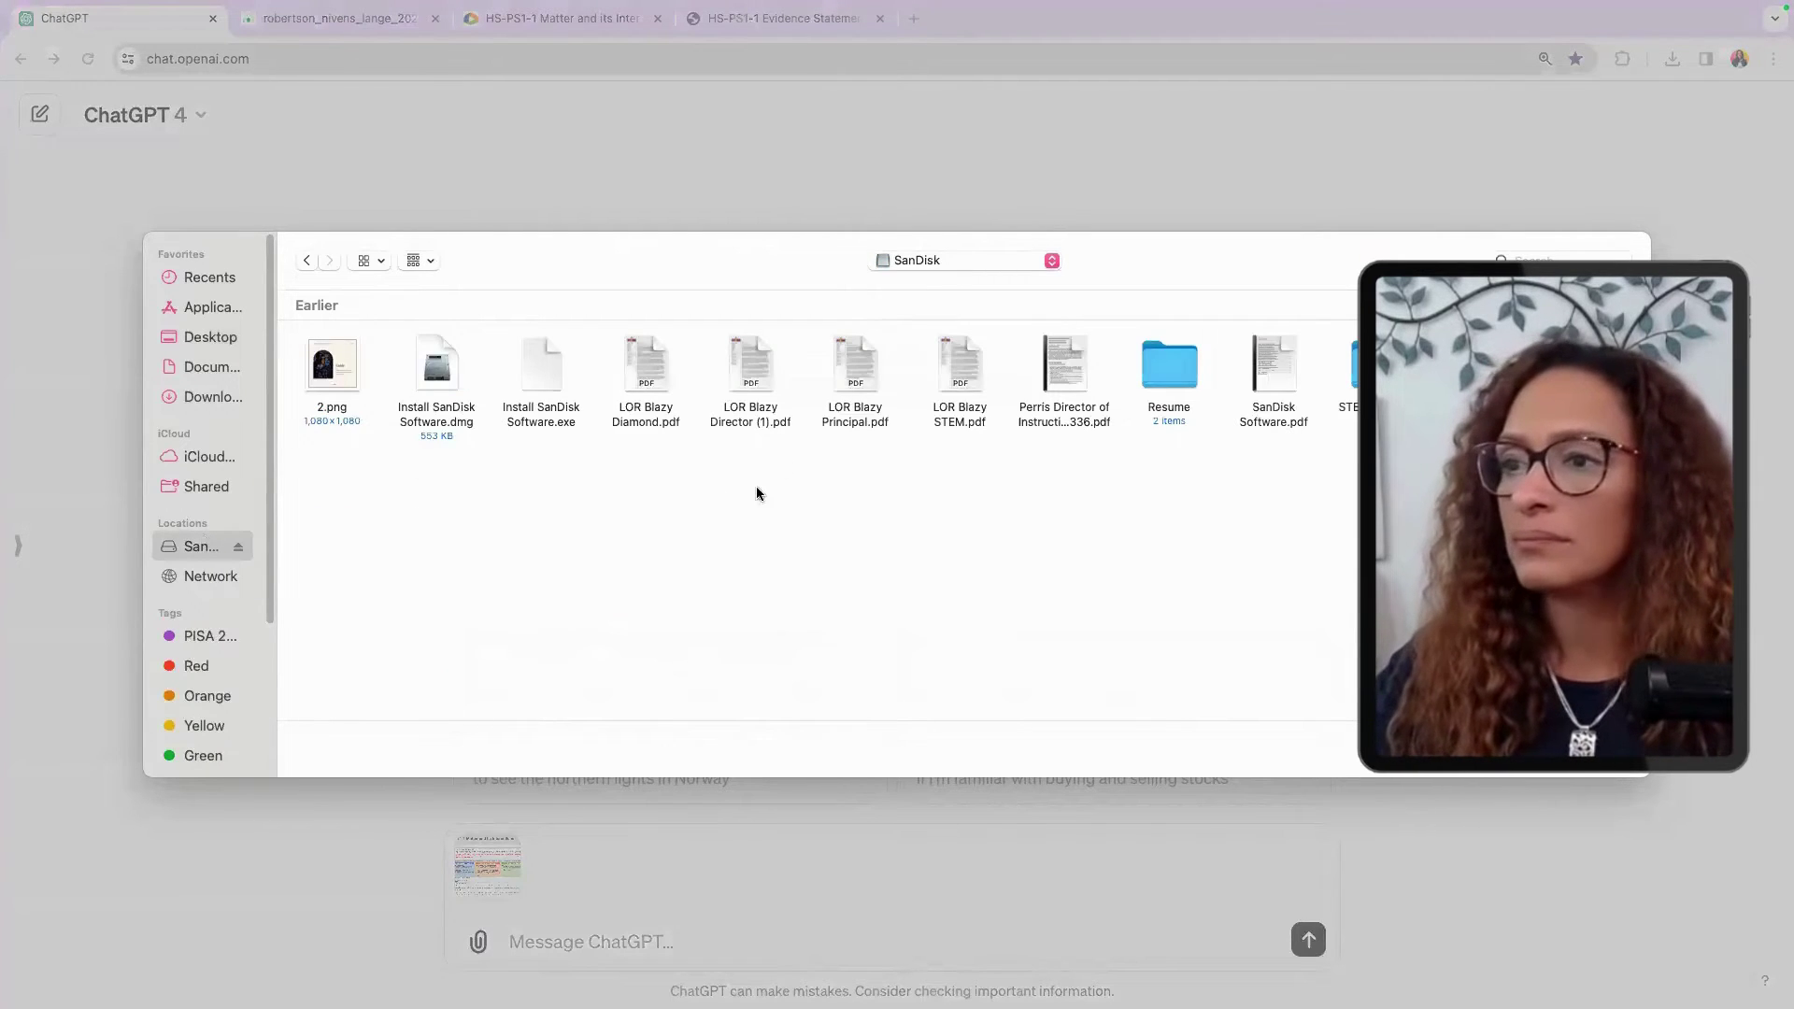
double_click(1345, 378)
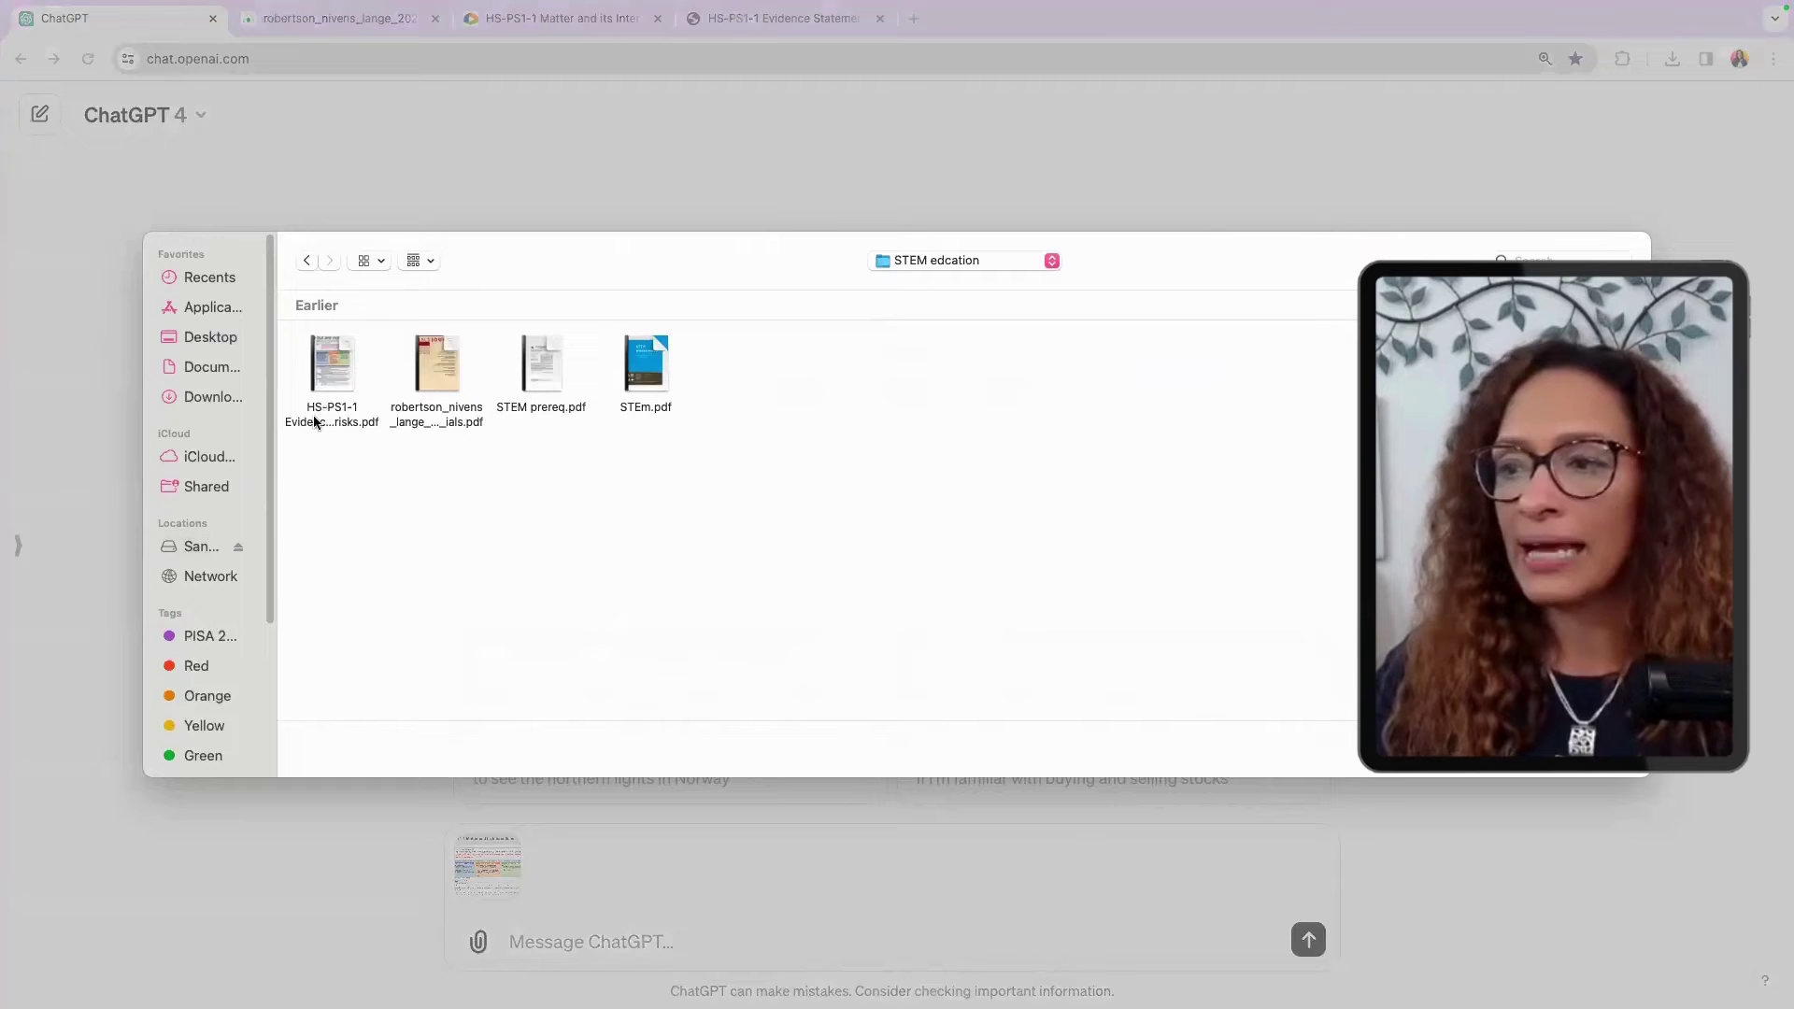
left_click(331, 366)
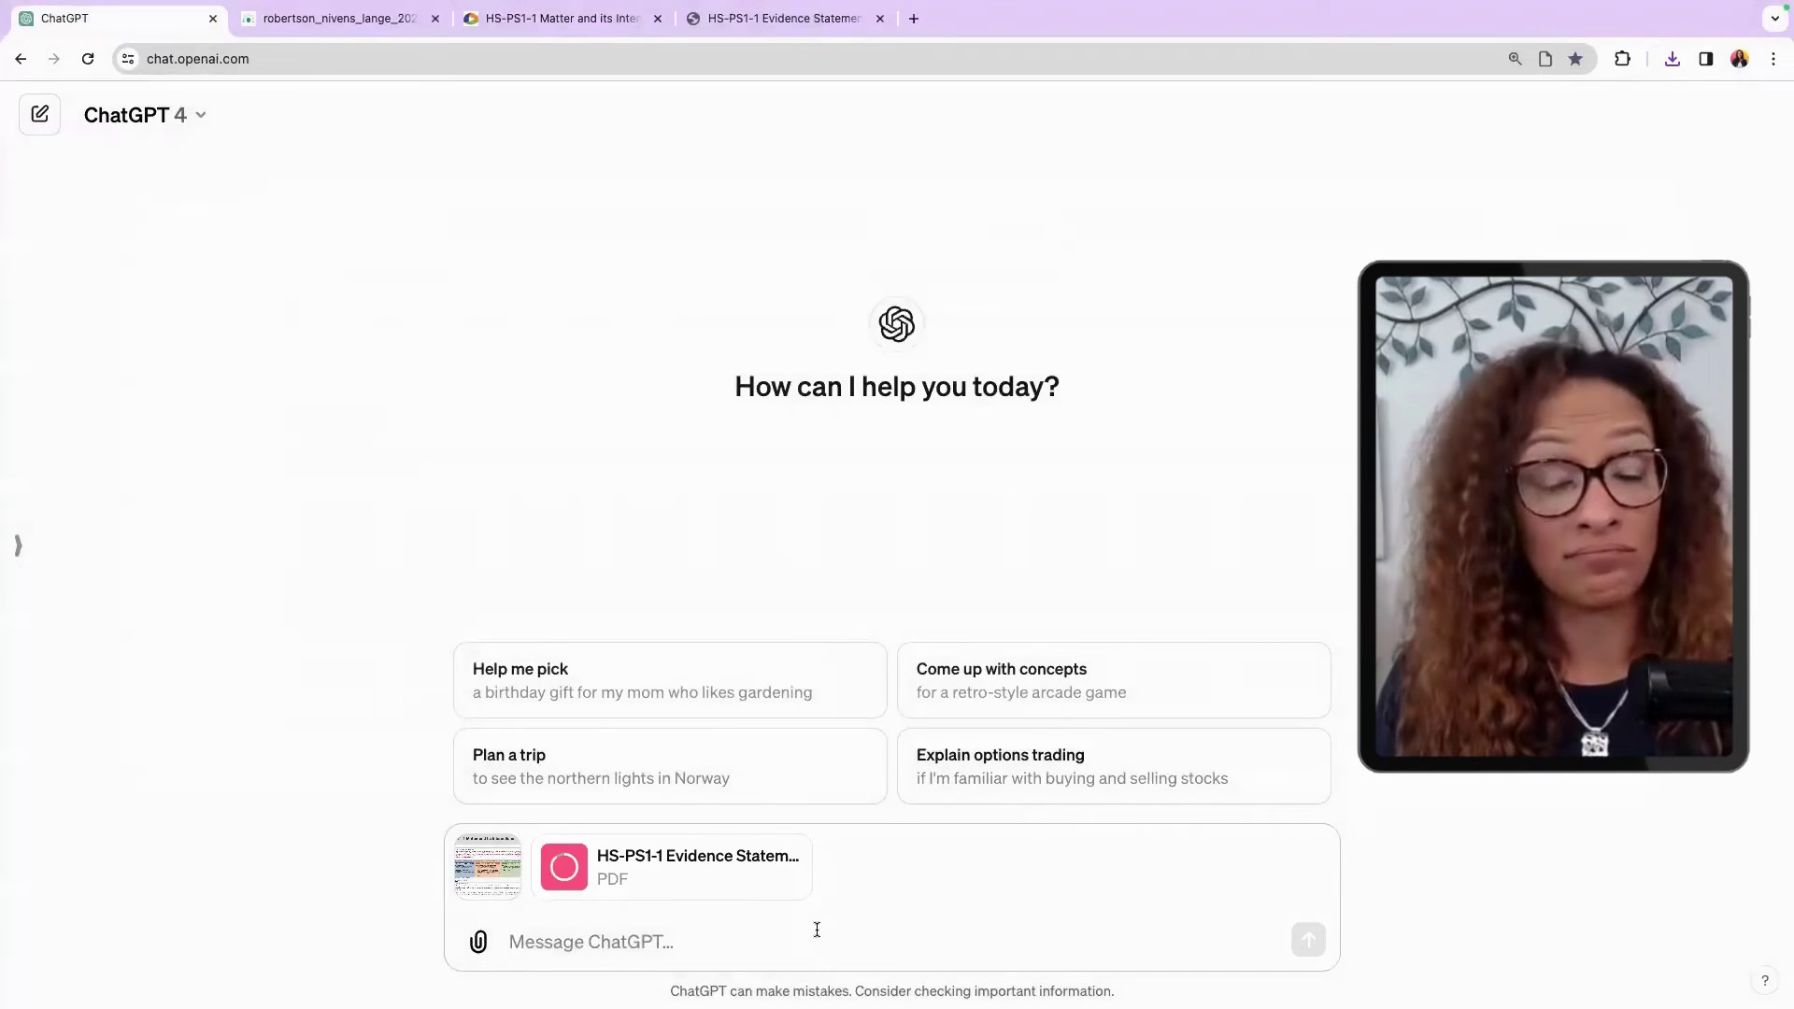
Step: Type 'I am a chemistry in high school. Give me a creative way to teach this Performance Expectation'
type("I am a")
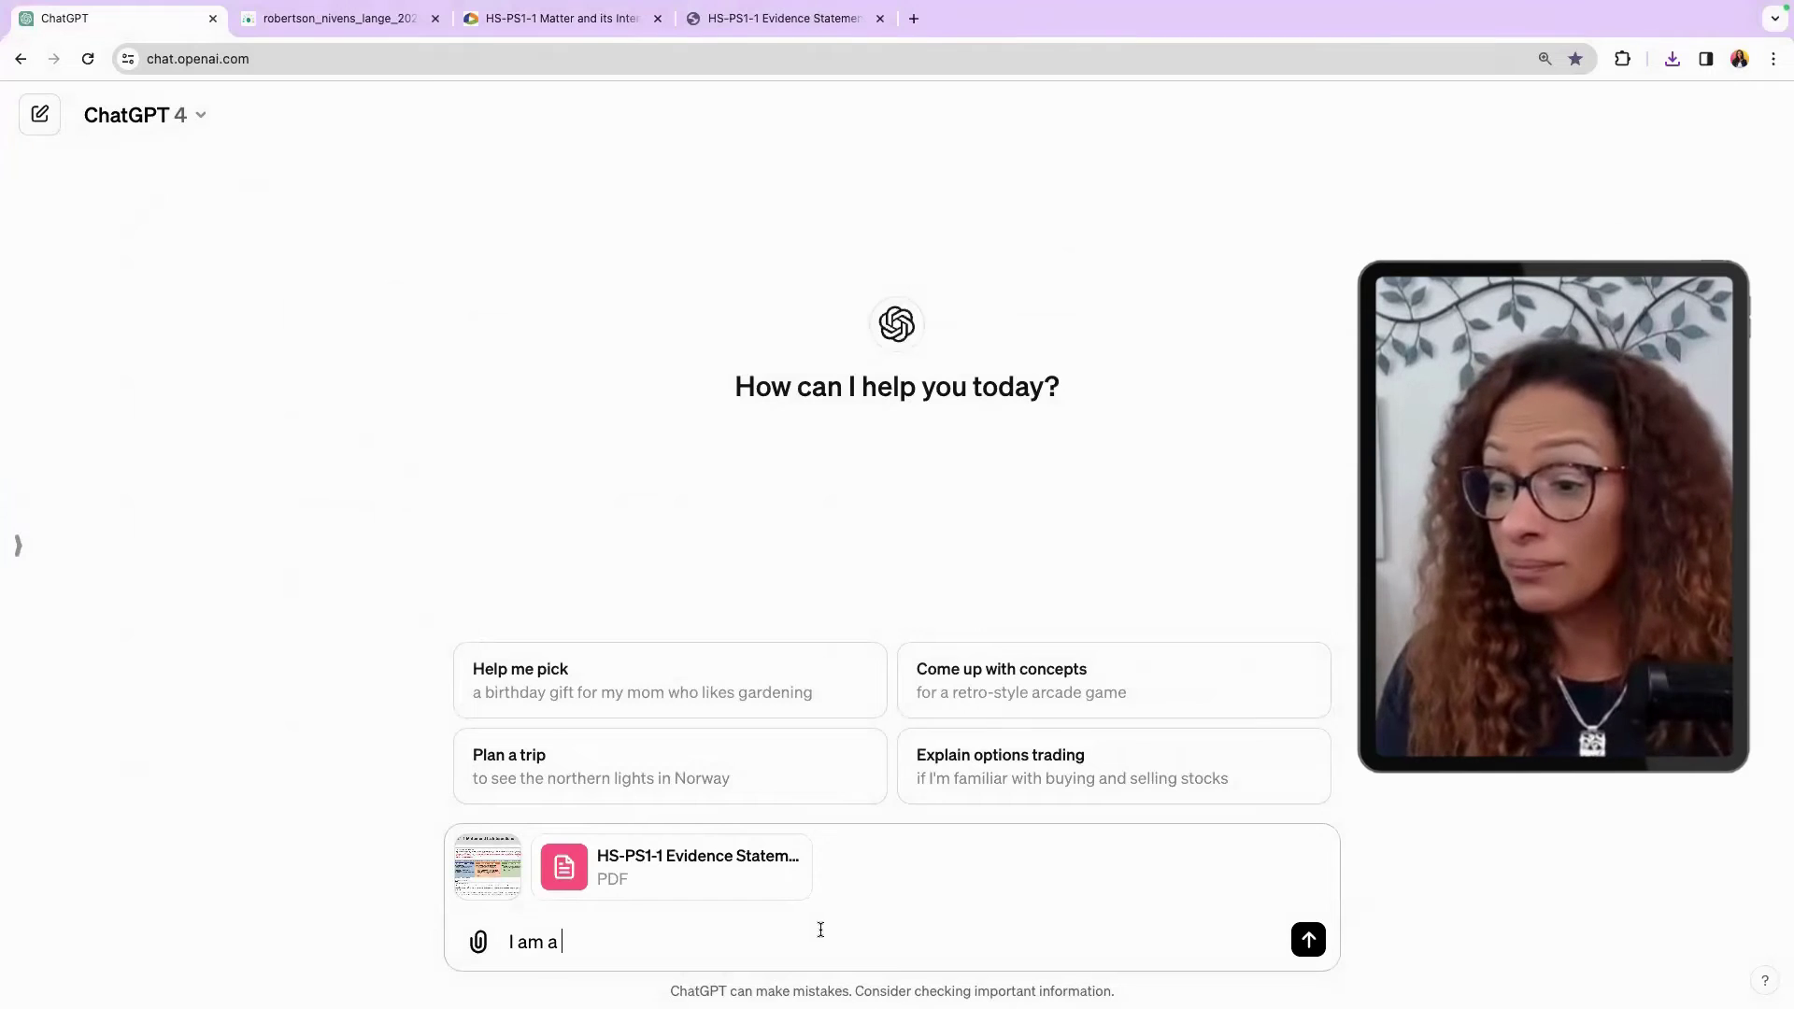
type(" chemcist")
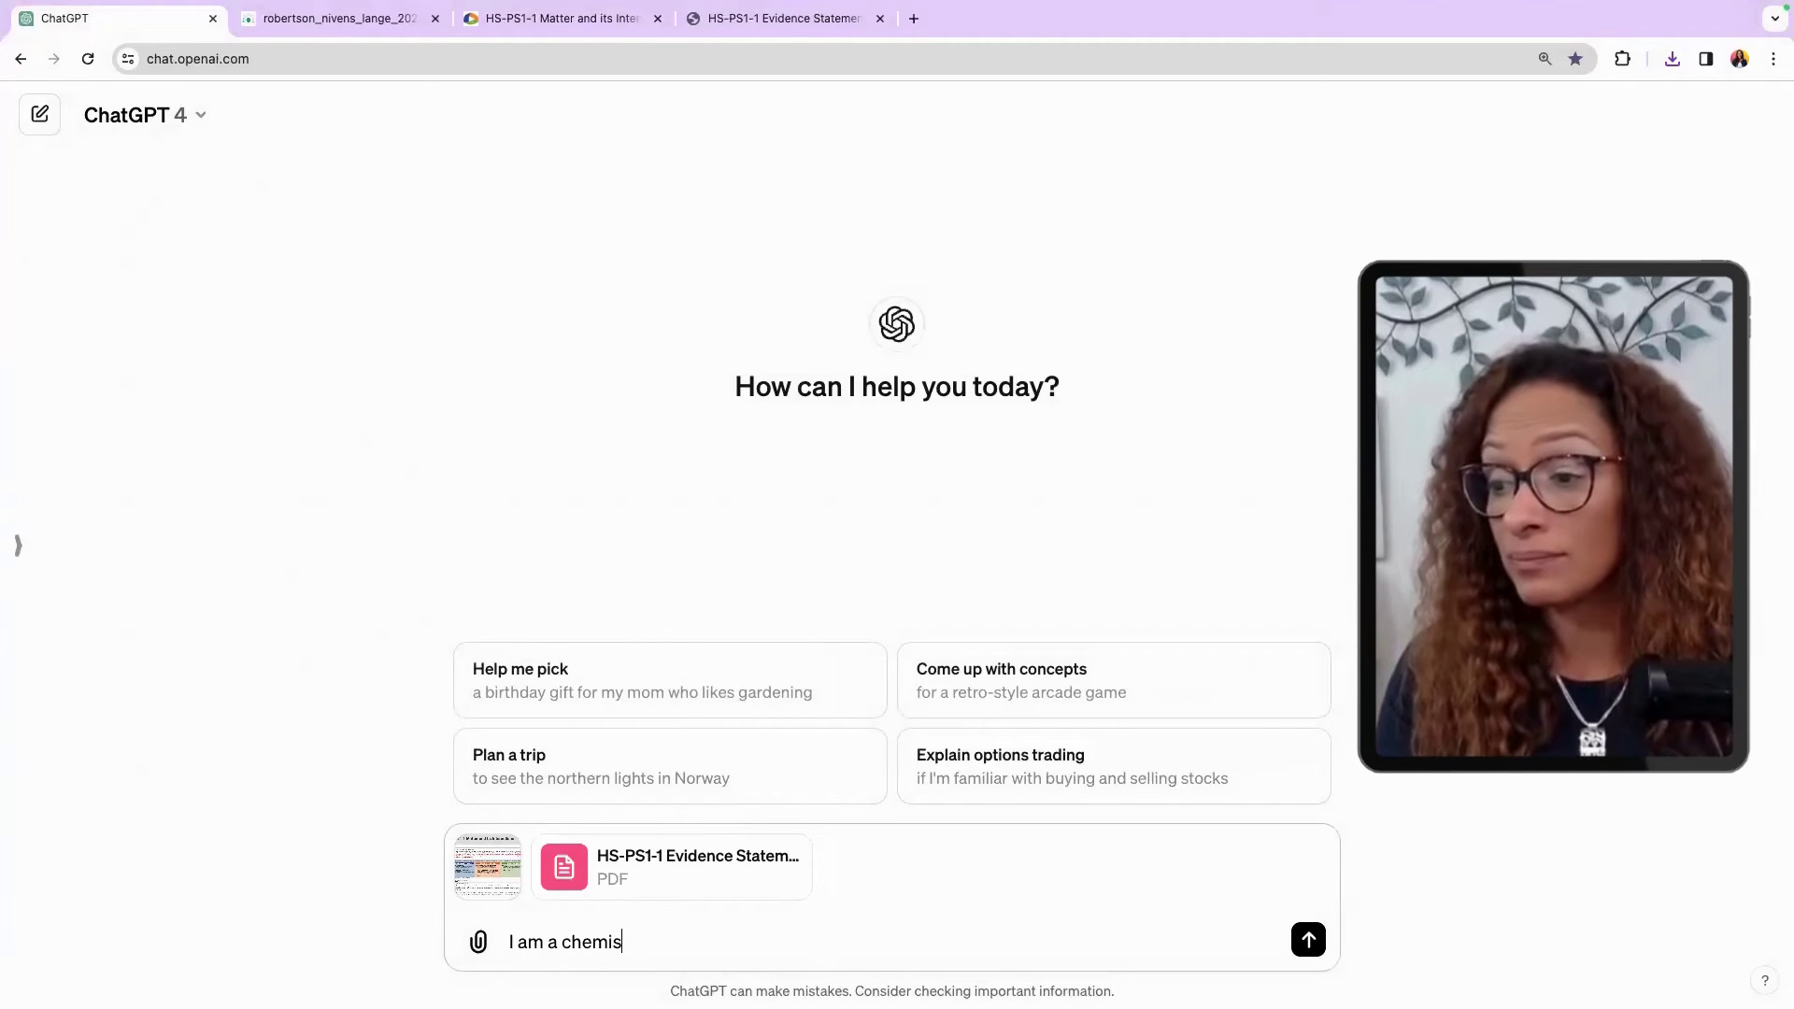
type("try in high scoho")
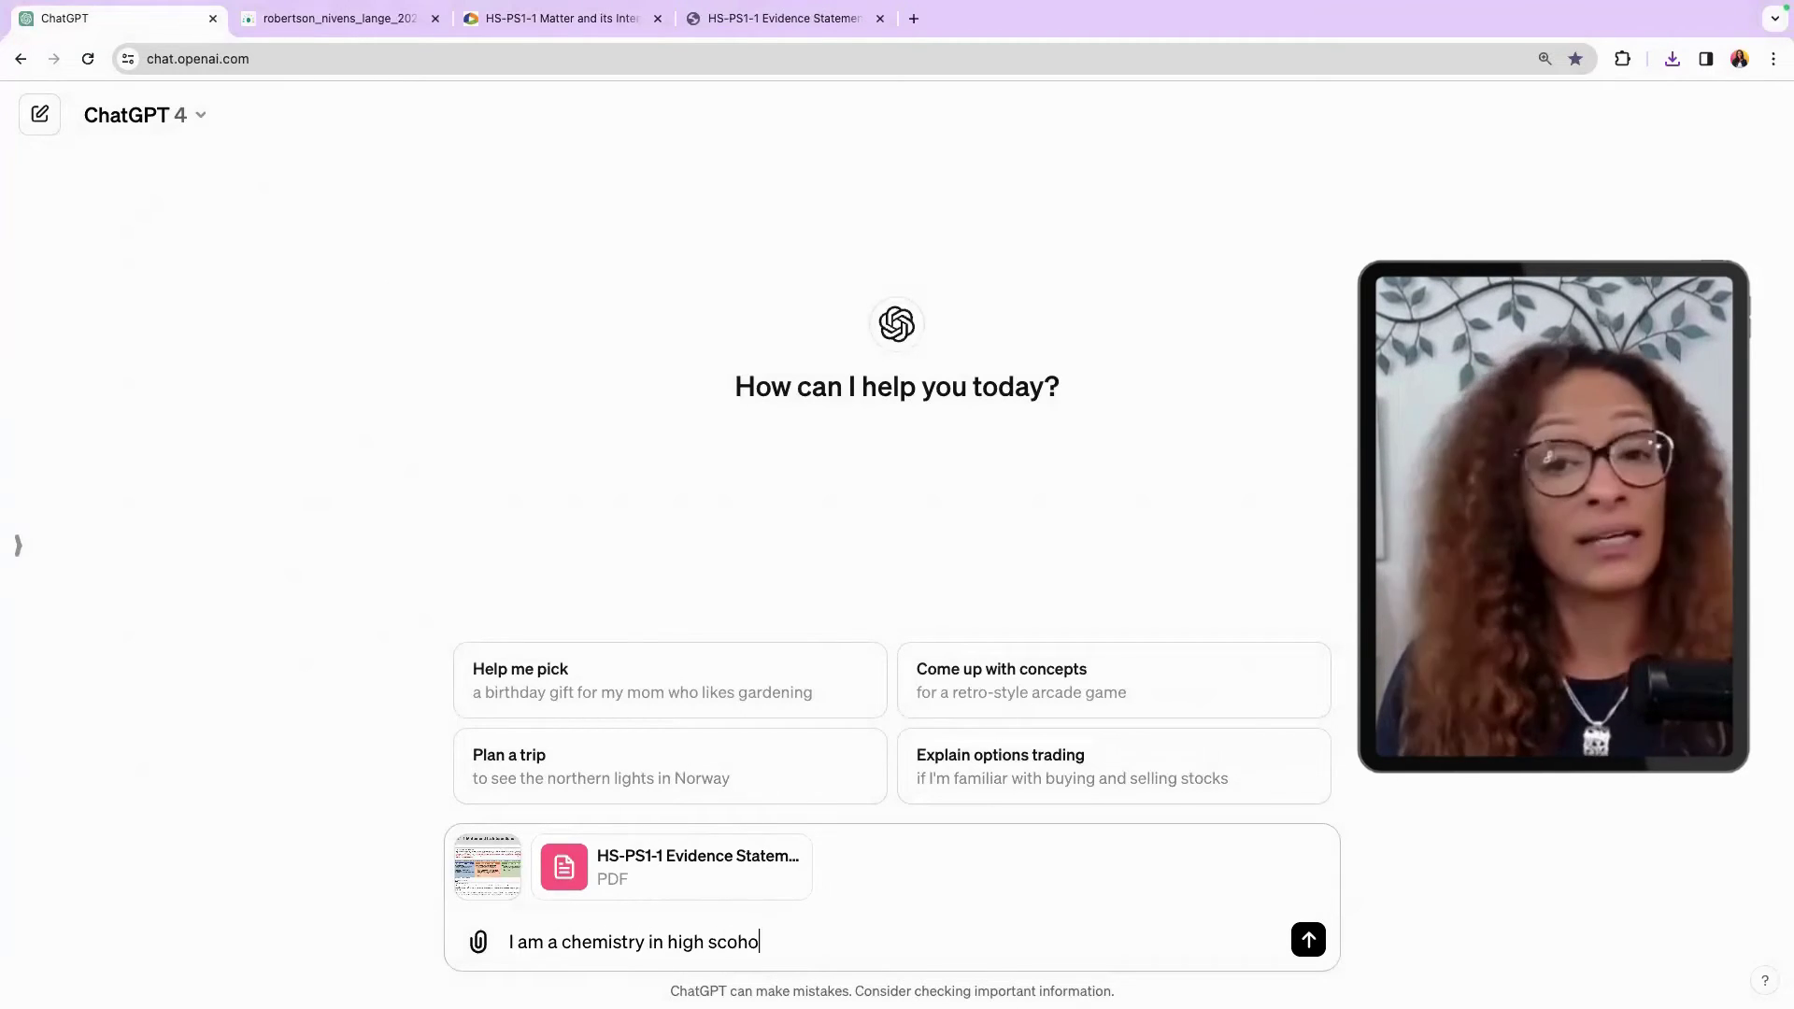
key("BackSpace")
key("BackSpace")
key("BackSpace")
type("hool.  ")
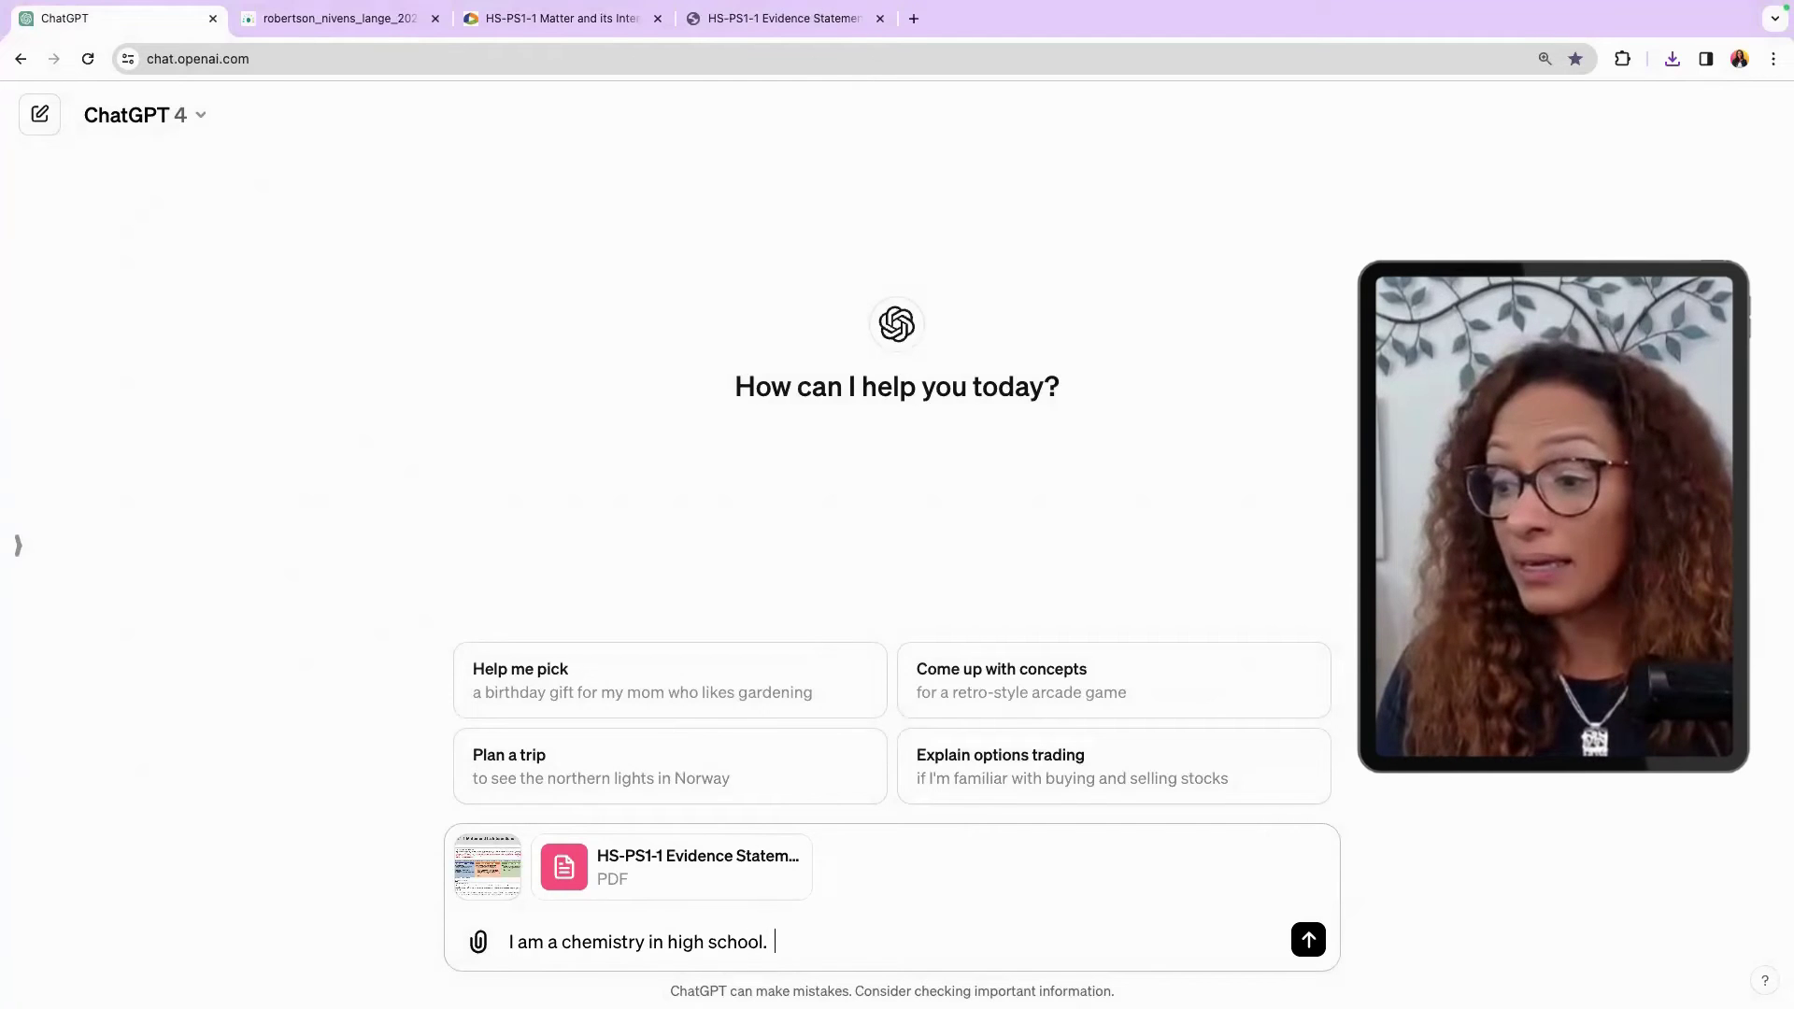
type("Give me a")
key("BackSpace")
type("me a ")
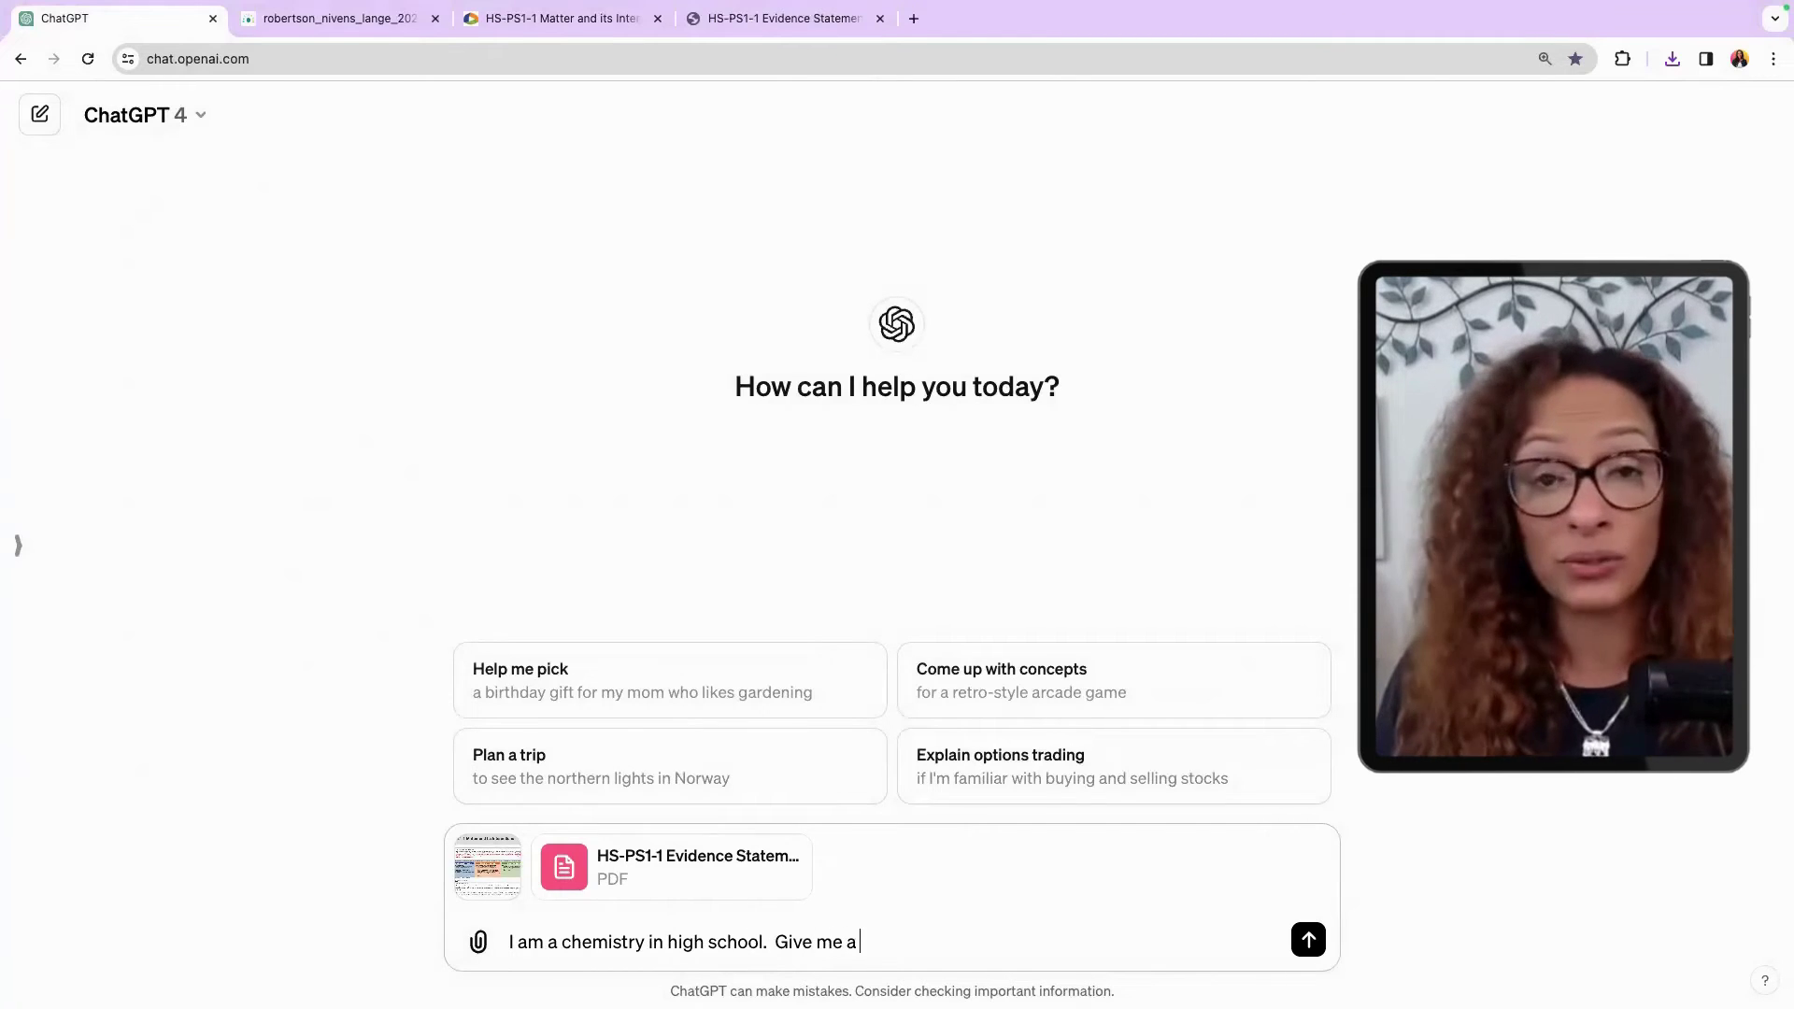
type("creative way to ")
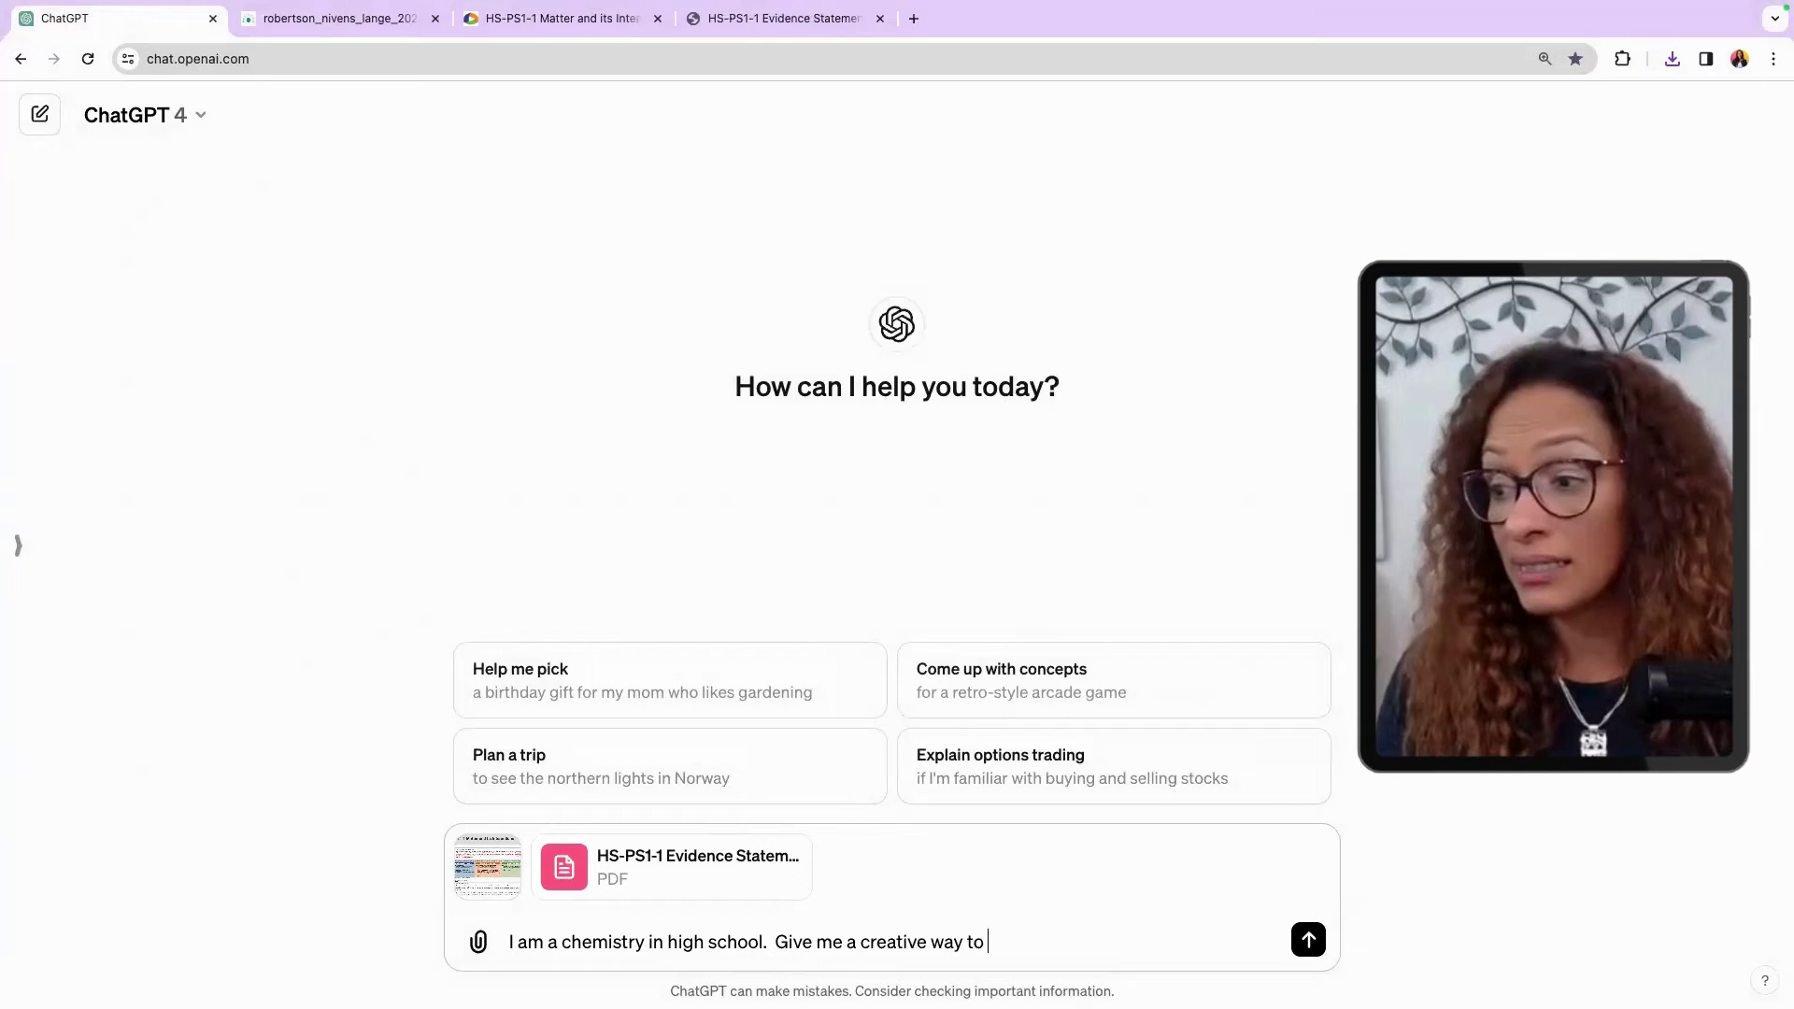
type("teach thisw le")
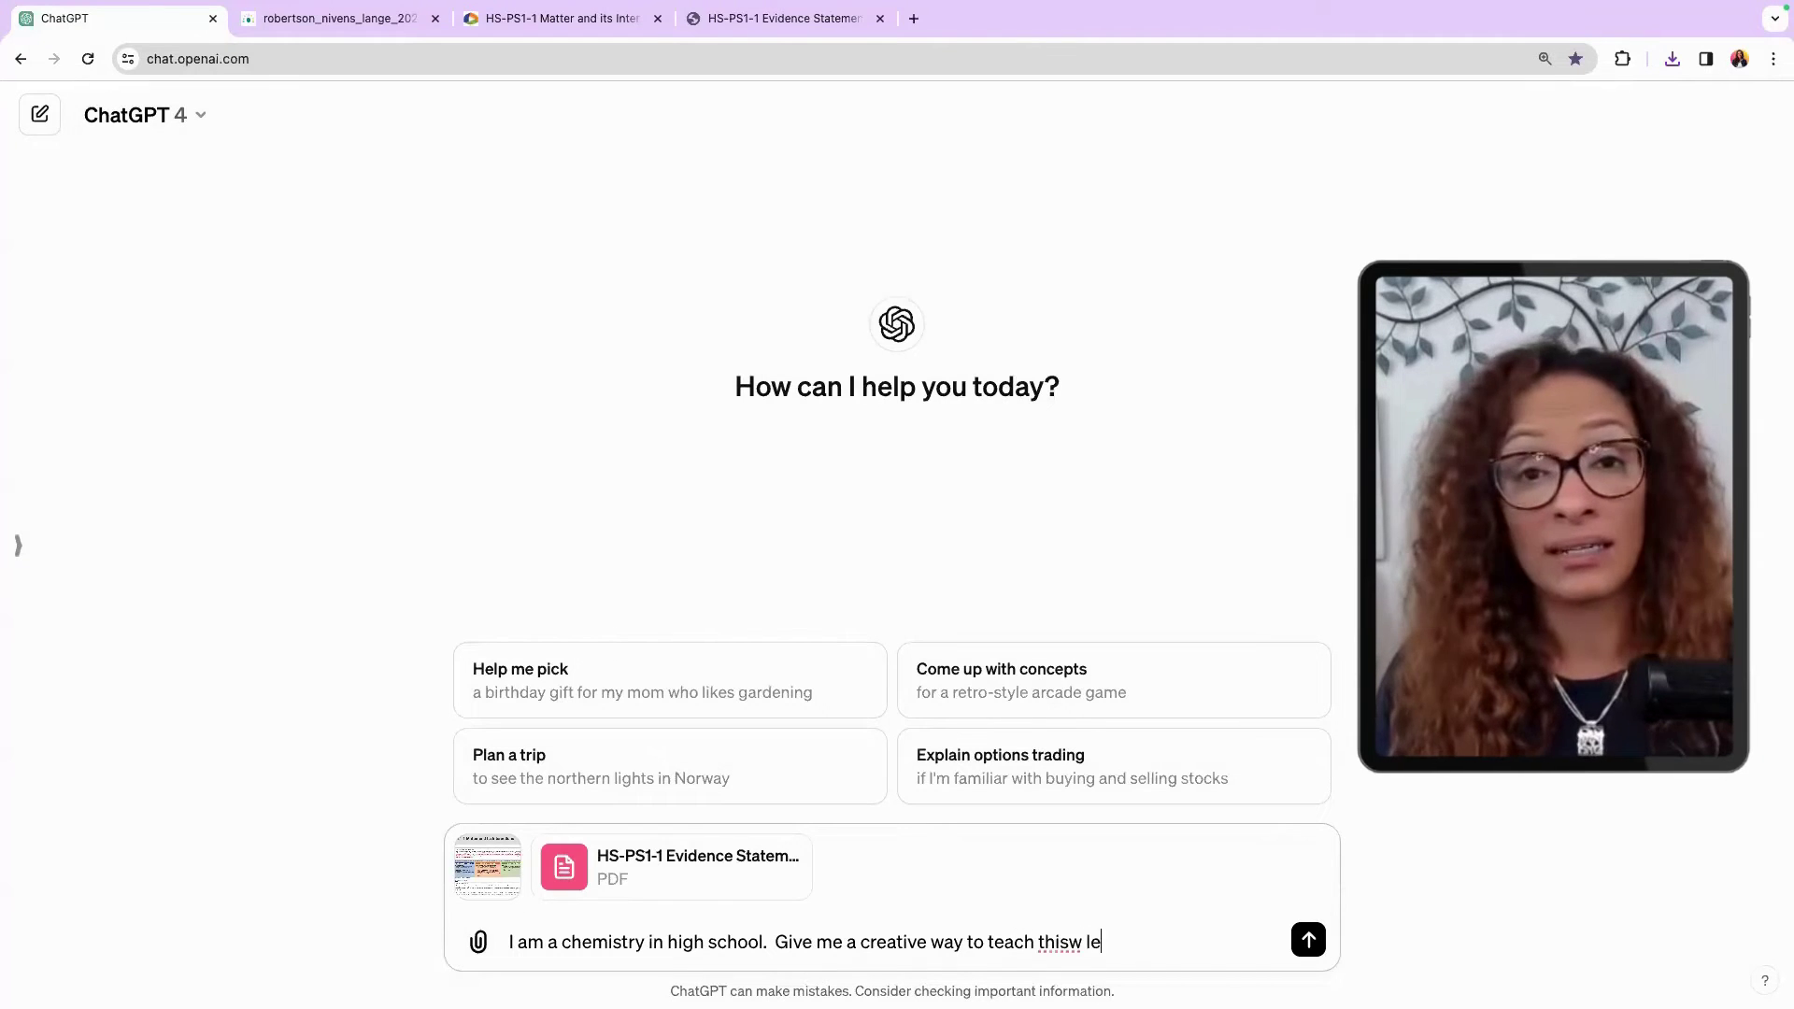
key("BackSpace")
key("BackSpace")
key("BackSpace")
key("BackSpace")
type(" Per")
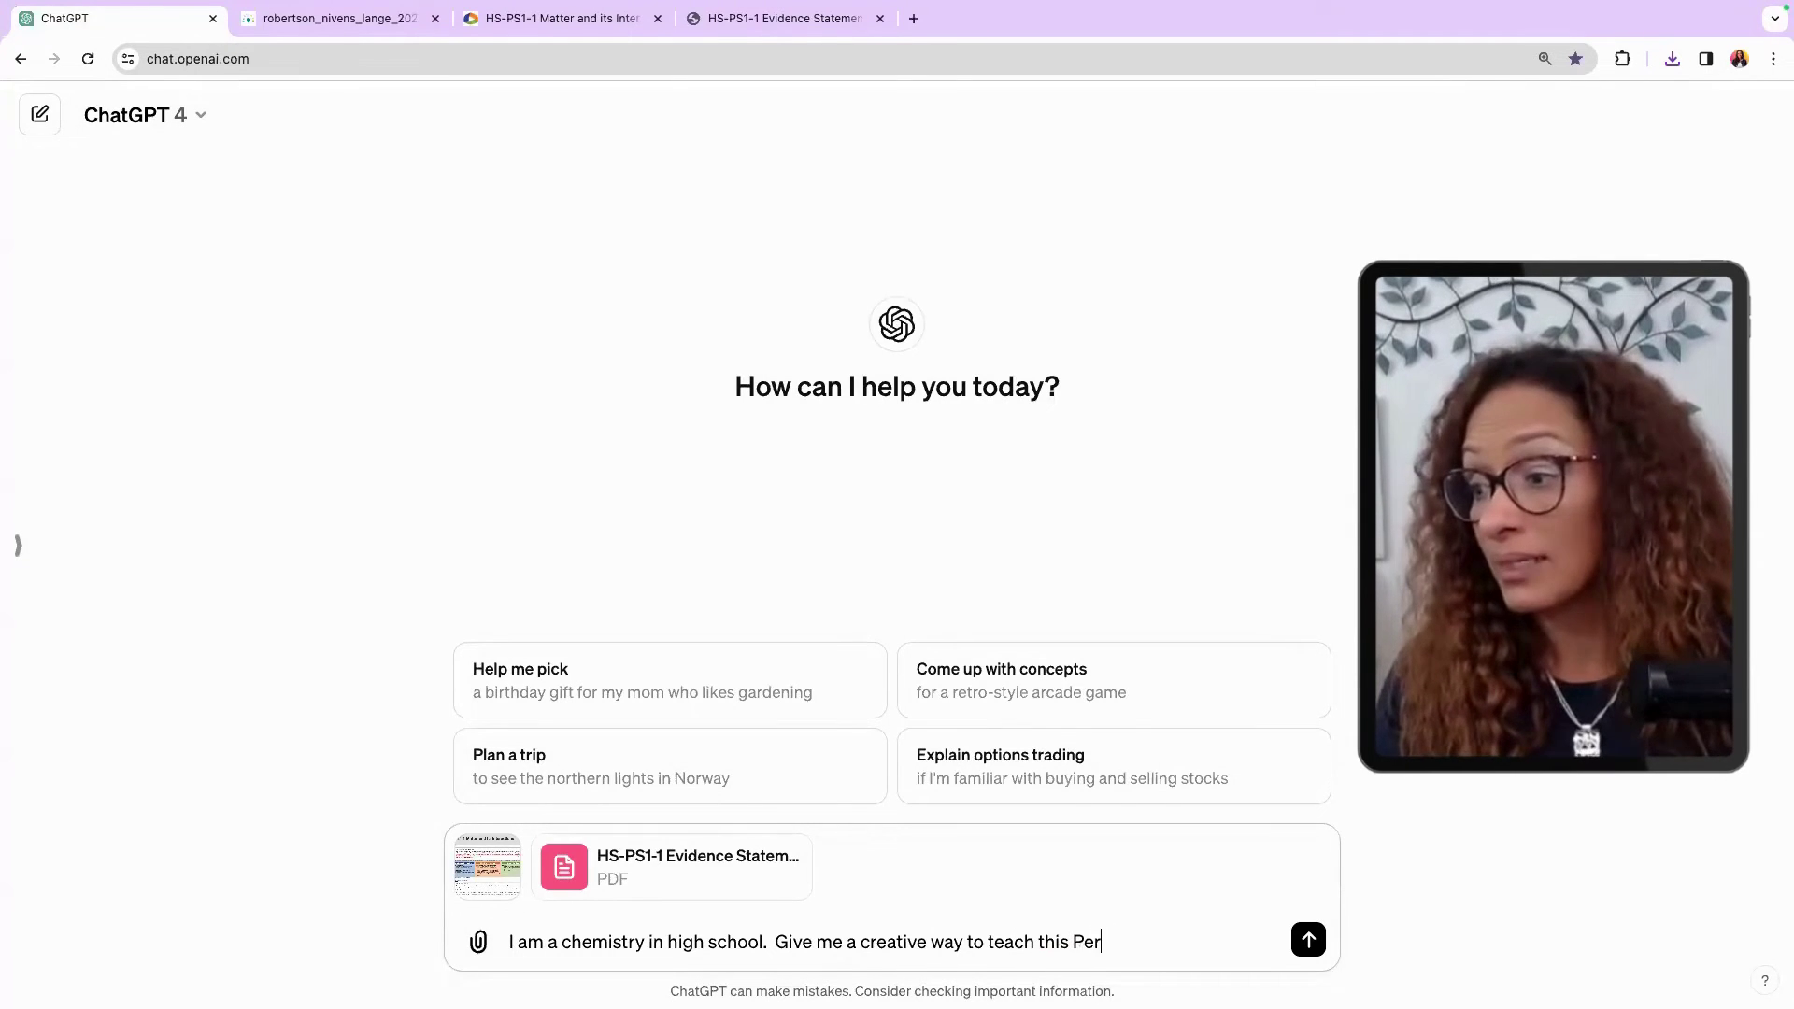
type("formance Expe")
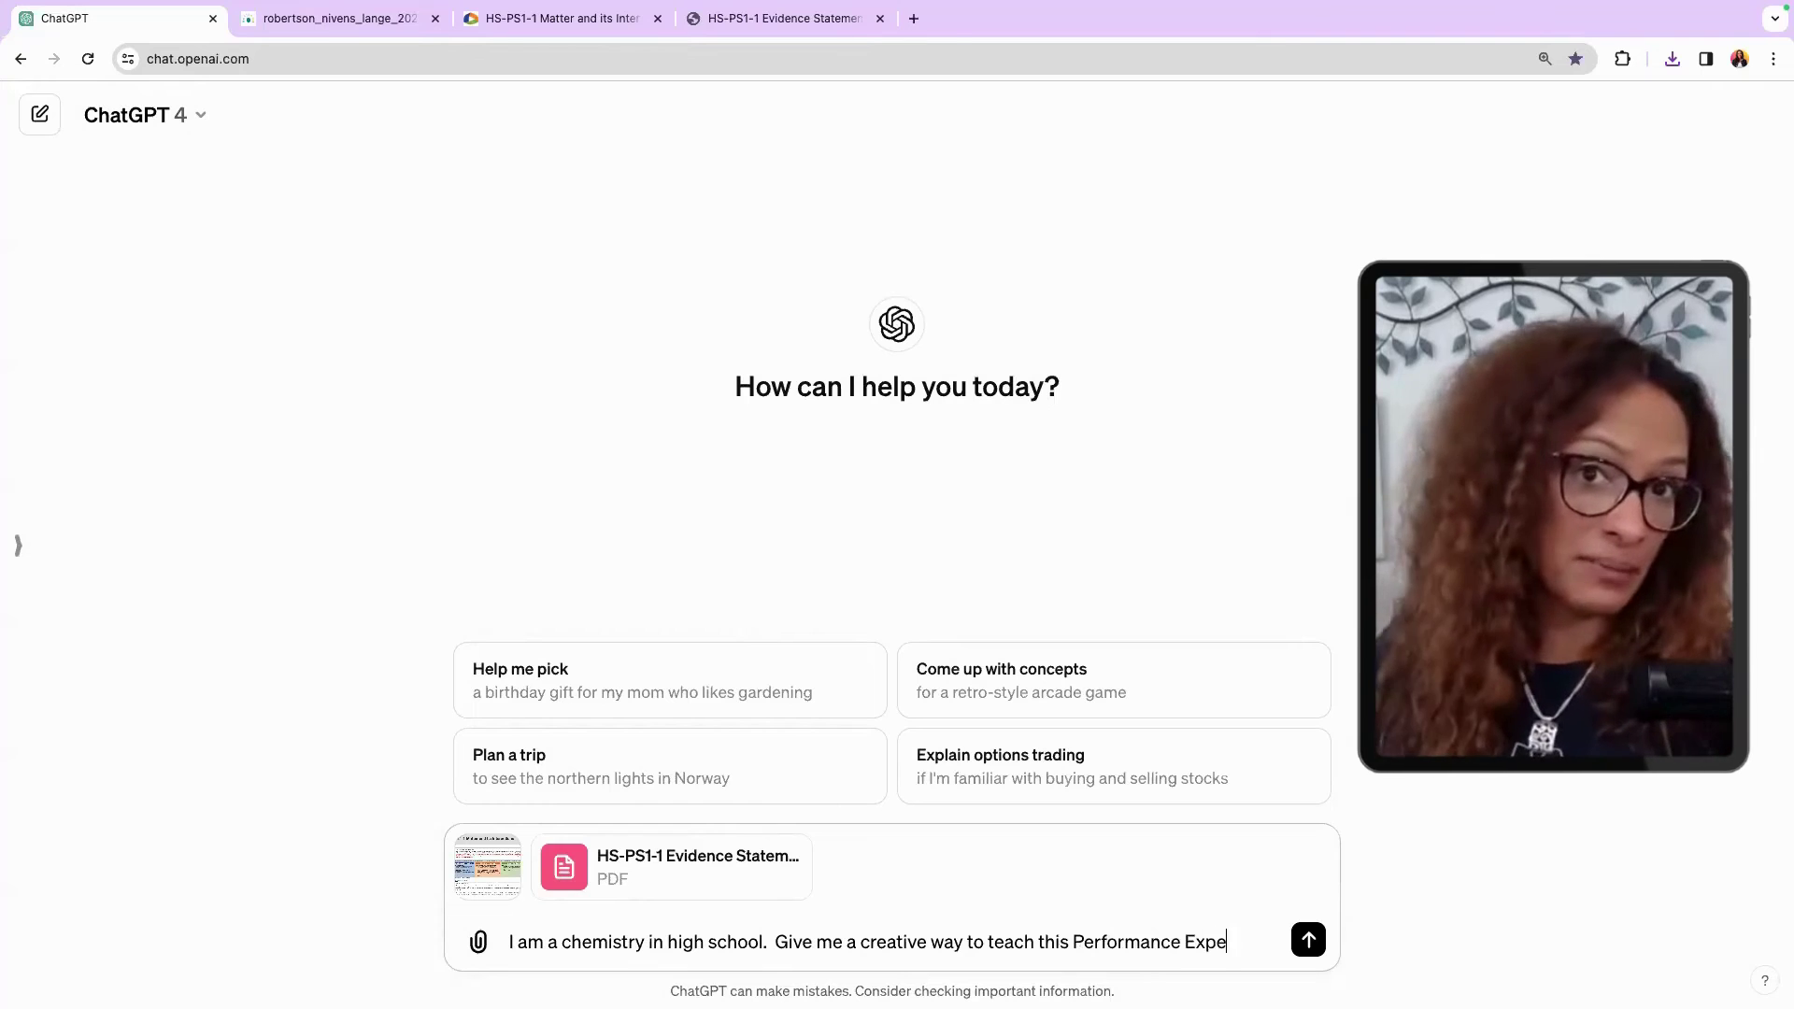
type("ctation")
Step: Send the creative-teaching prompt with both attachments
key("Return")
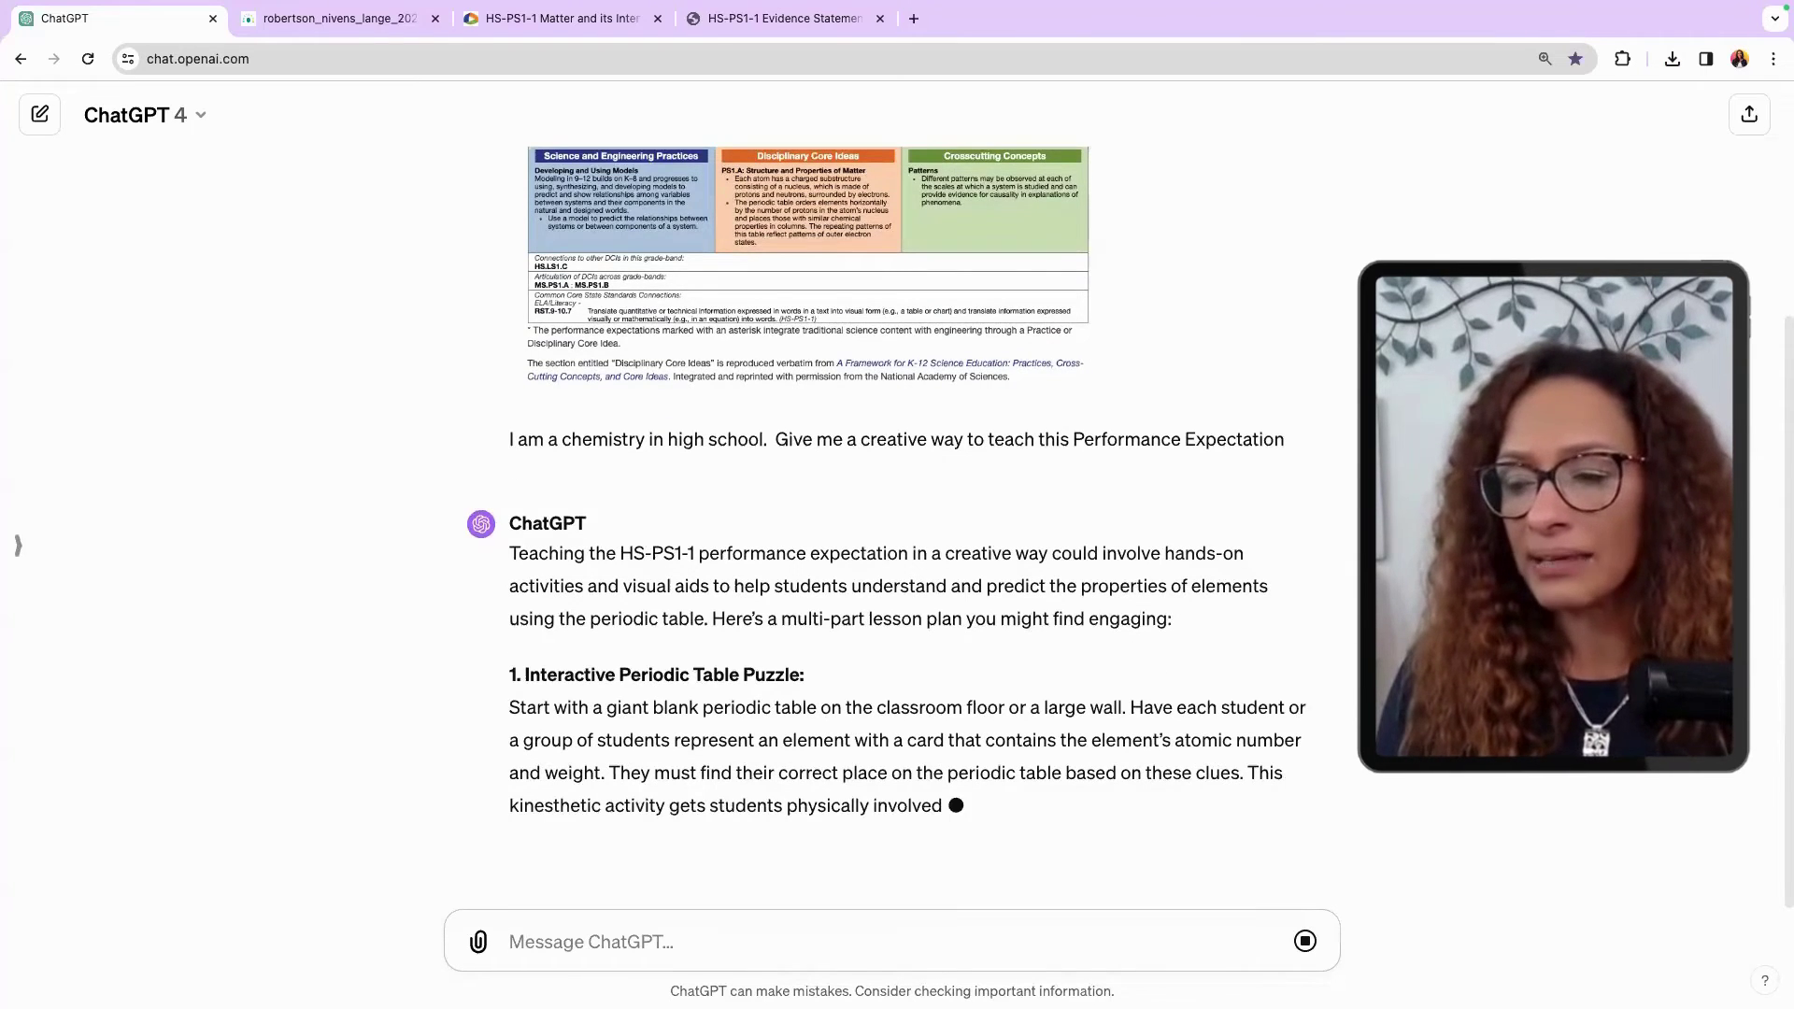
Step: Type a follow-up asking for the direct instruction scope first, a full lesson plan, then project-based activities
type("Give me a phi")
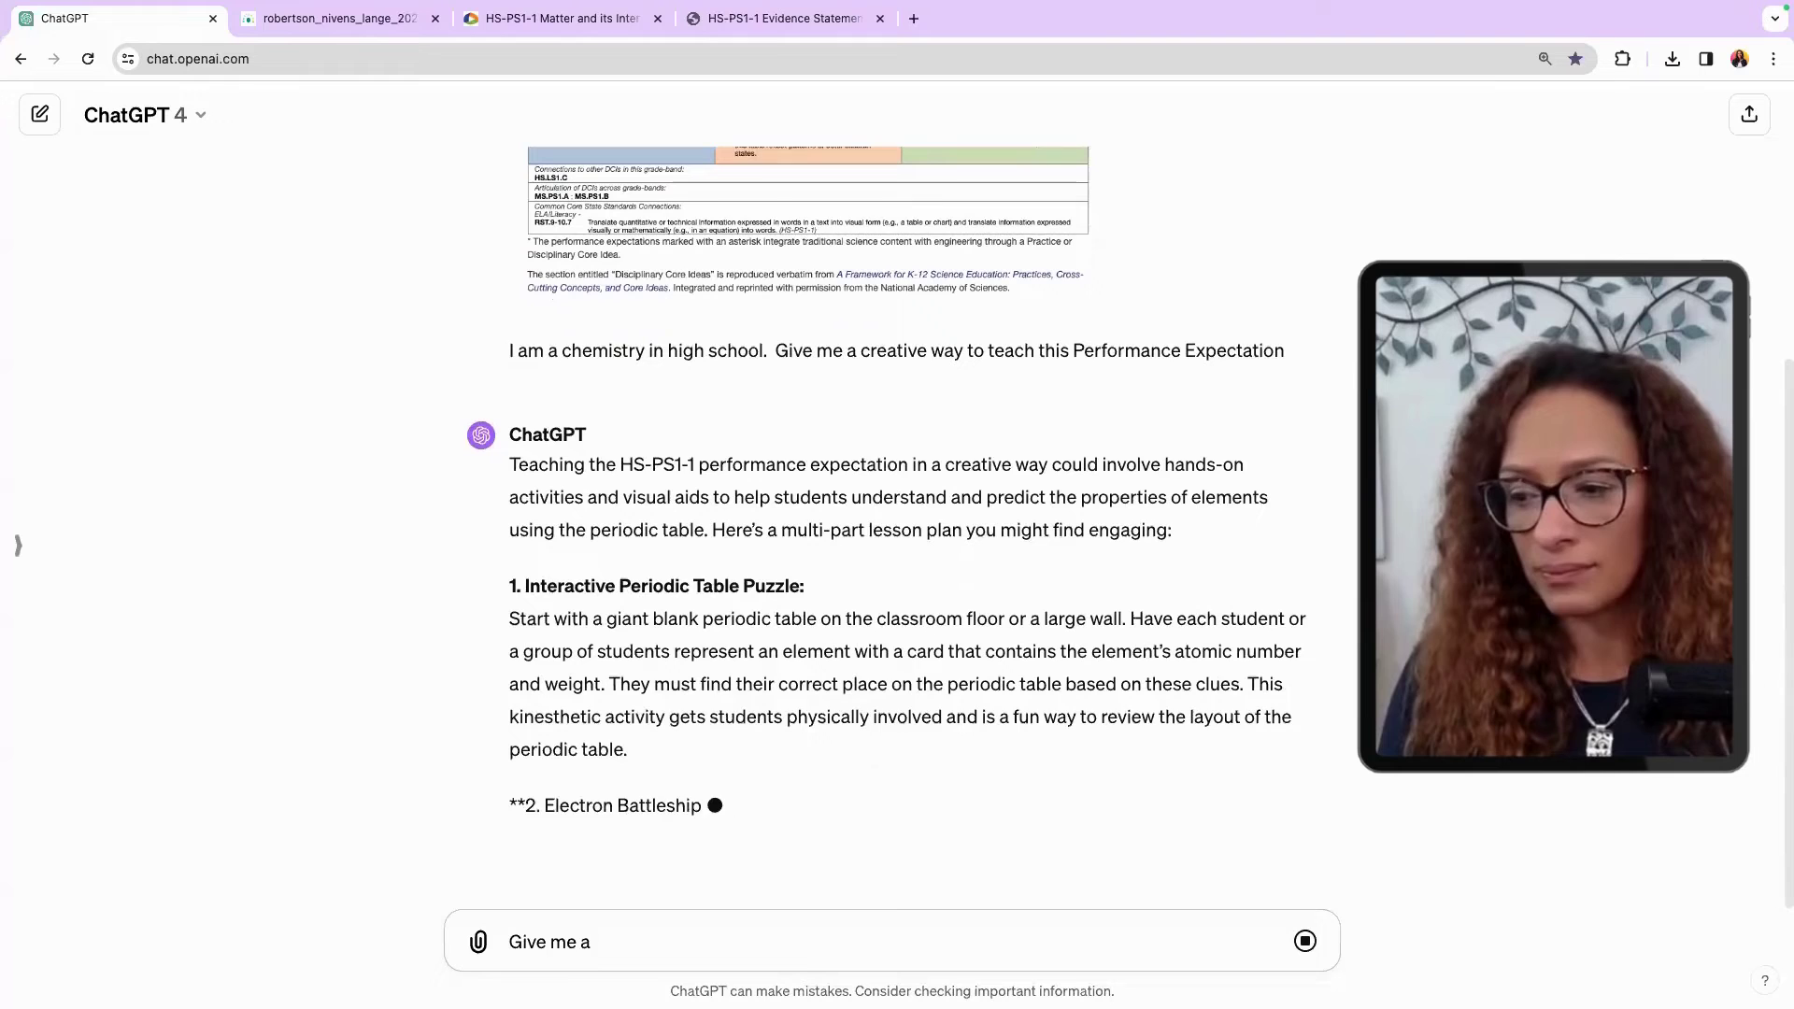
key("BackSpace")
key("BackSpace")
key("BackSpace")
key("BackSpace")
key("BackSpace")
key("BackSpace")
key("BackSpace")
key("BackSpace")
key("BackSpace")
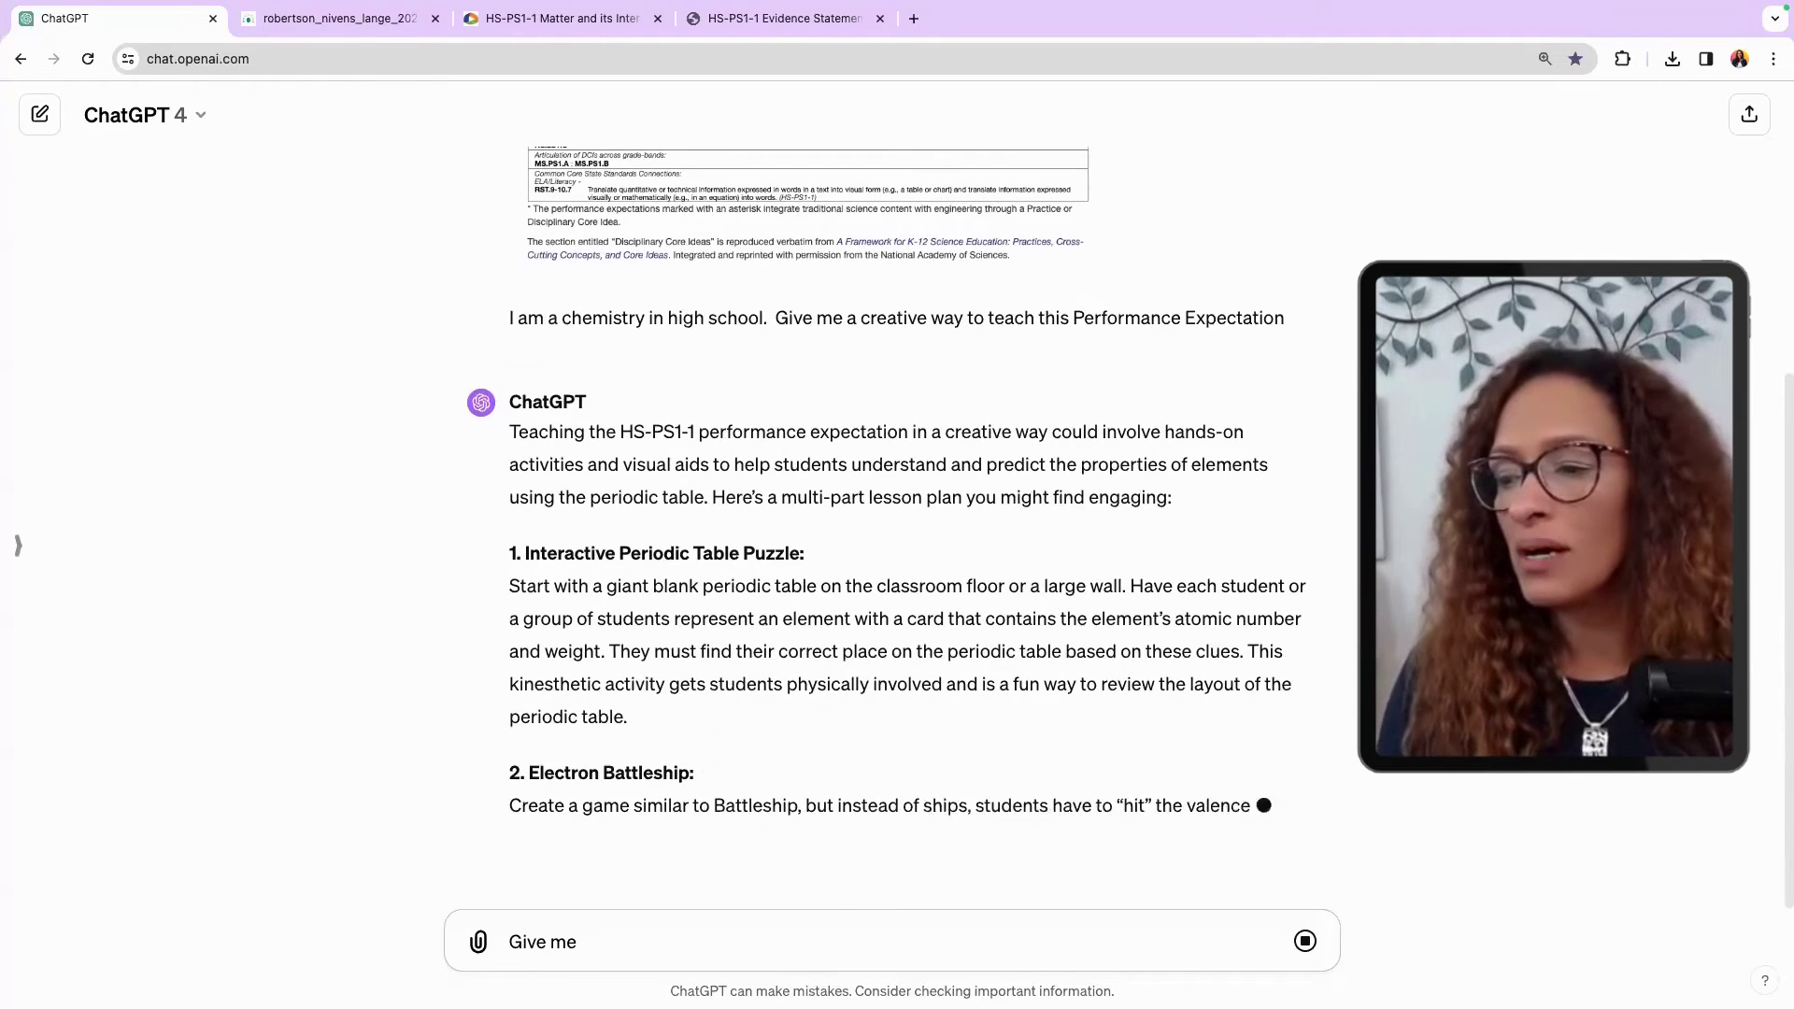
type("the scop")
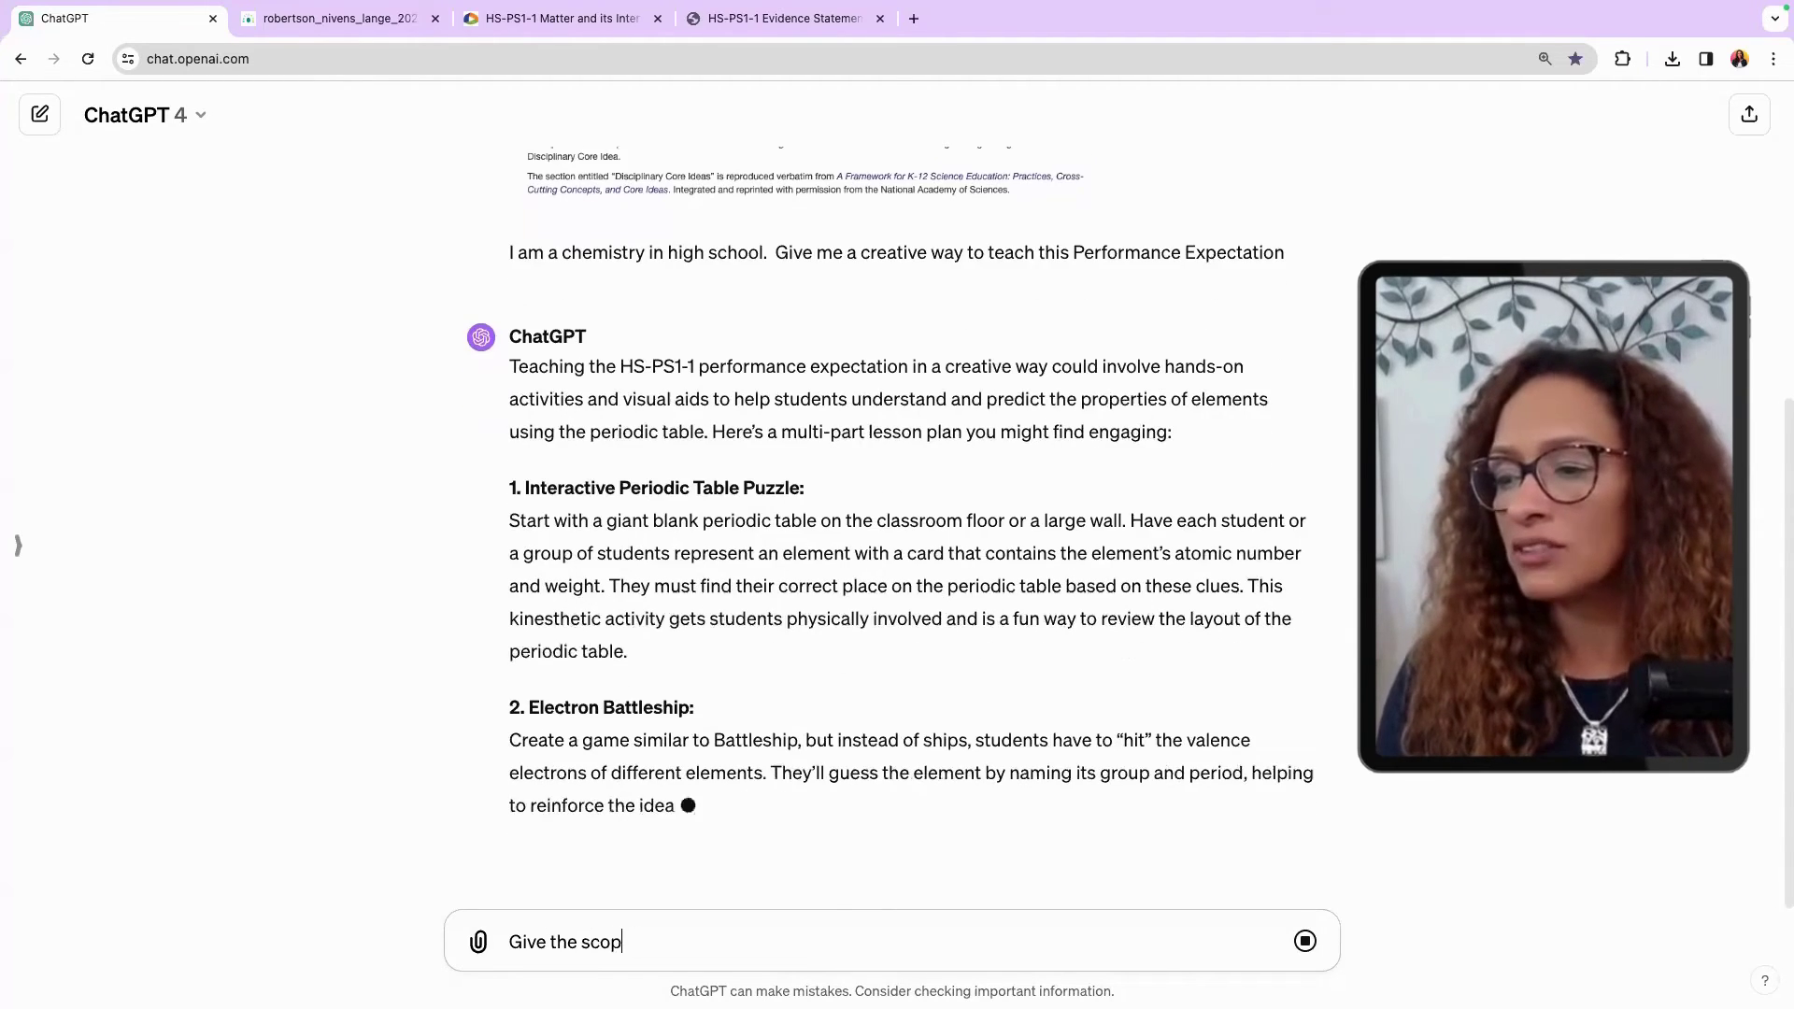
type("e of the dir")
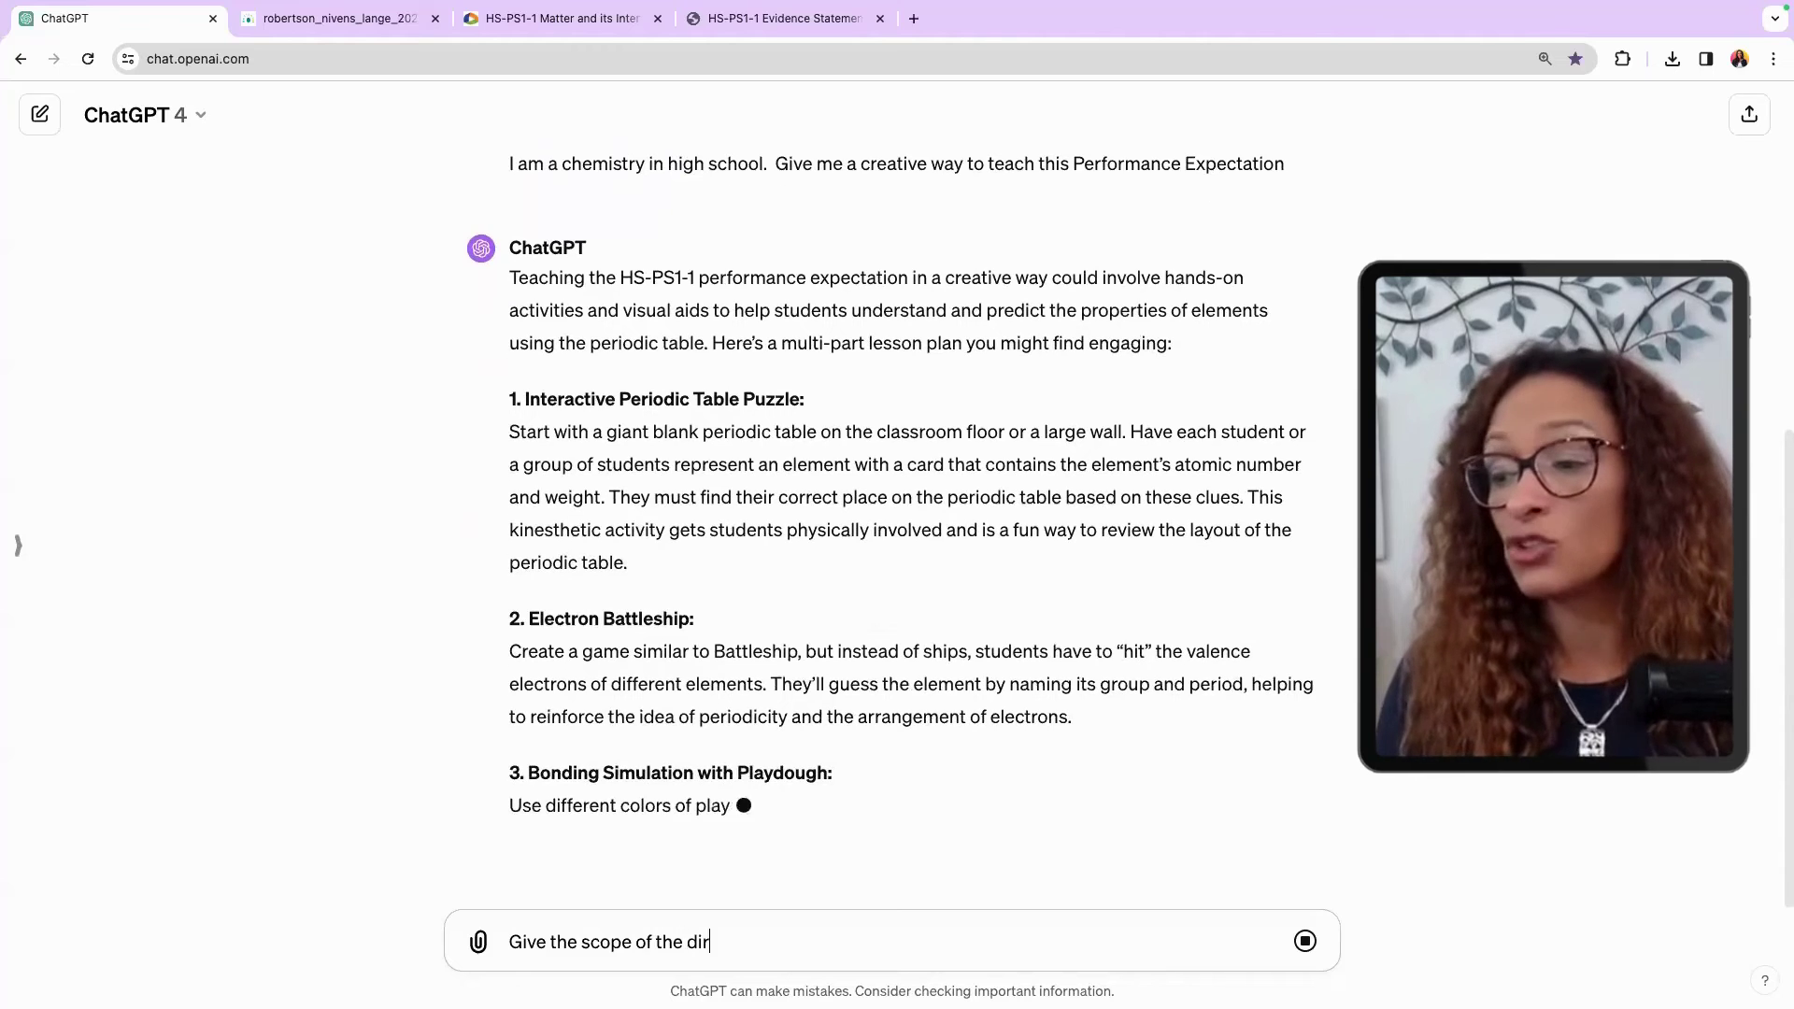
type("ect instructi")
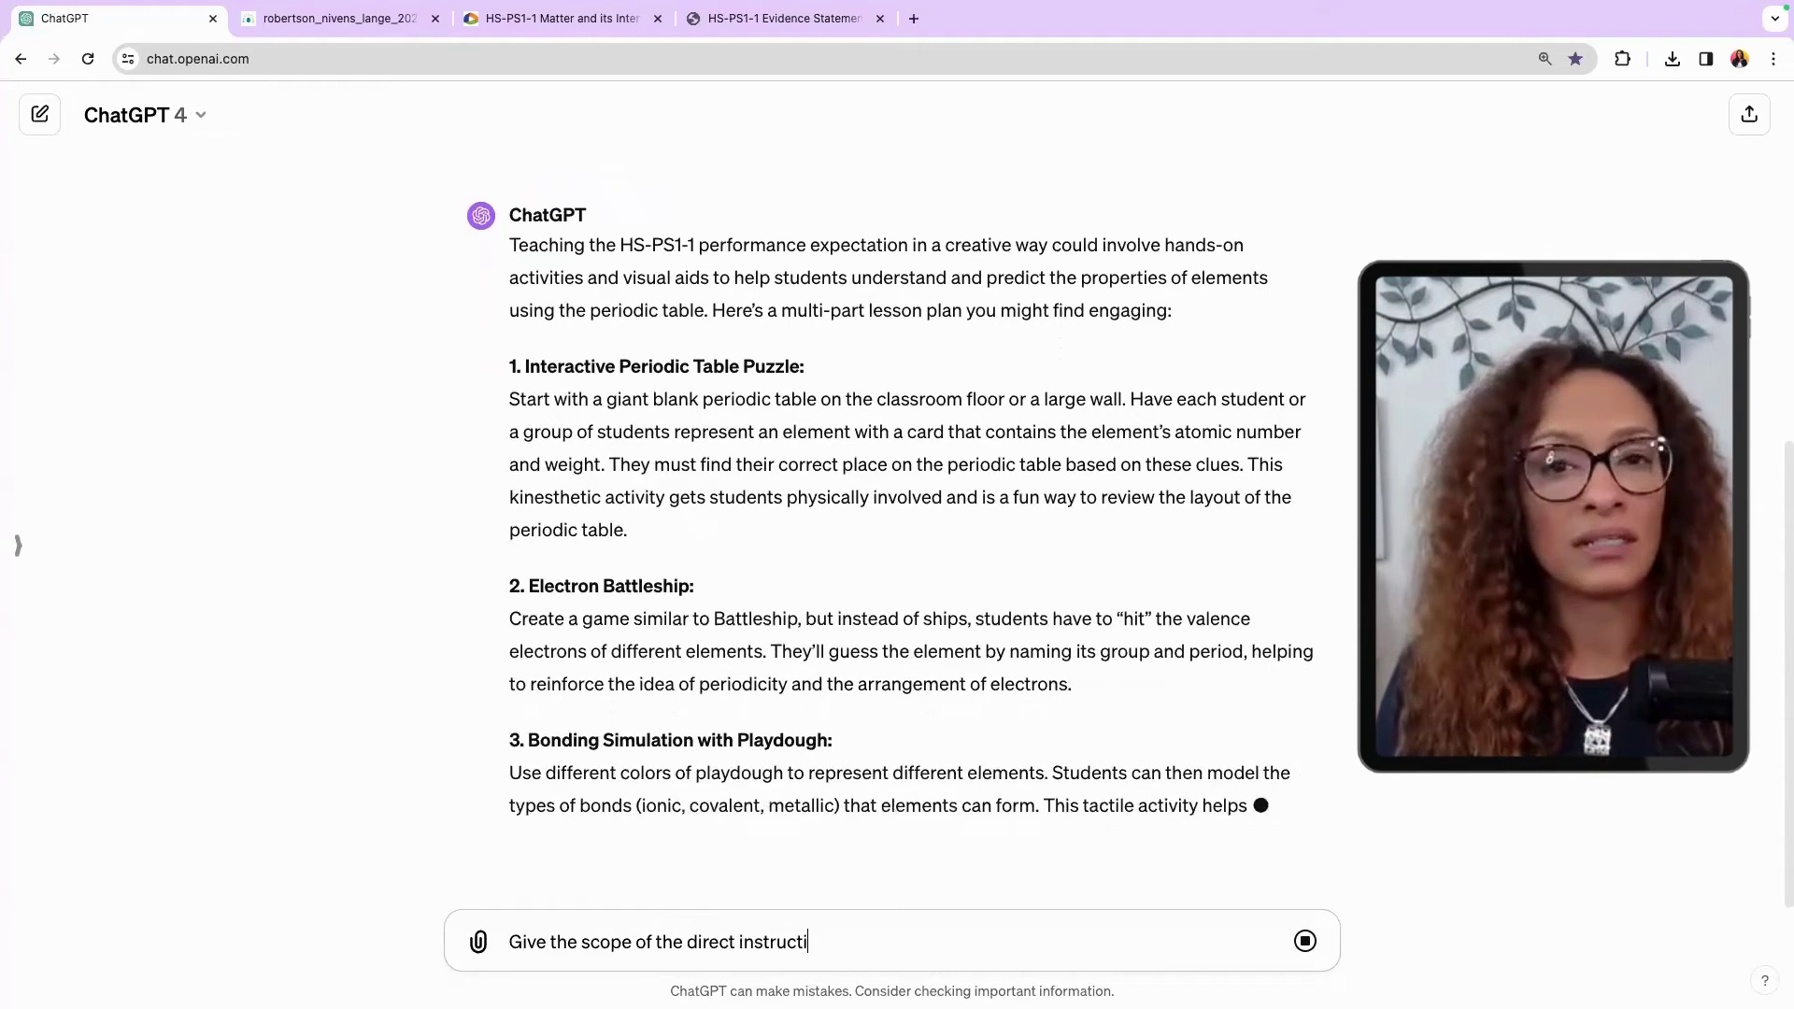
type("on first.  Assume the new")
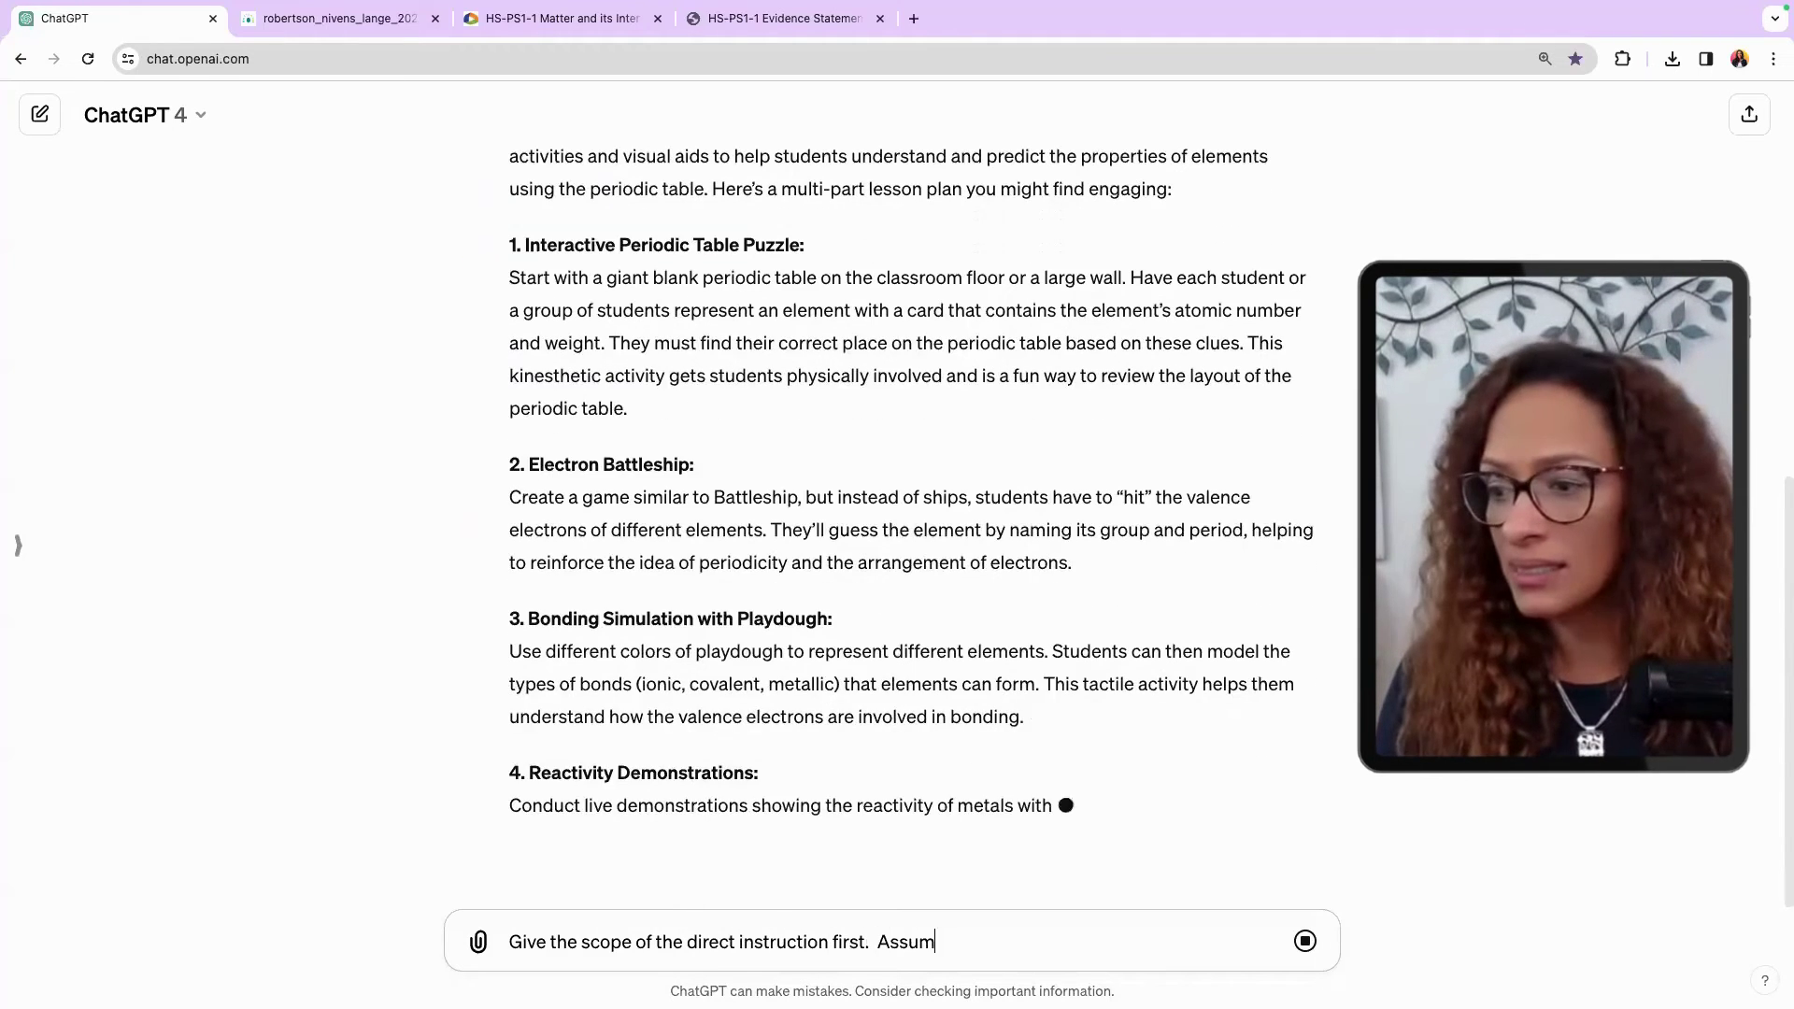
key("BackSpace")
key("BackSpace")
key("BackSpace")
key("BackSpace")
key("BackSpace")
key("BackSpace")
key("BackSpace")
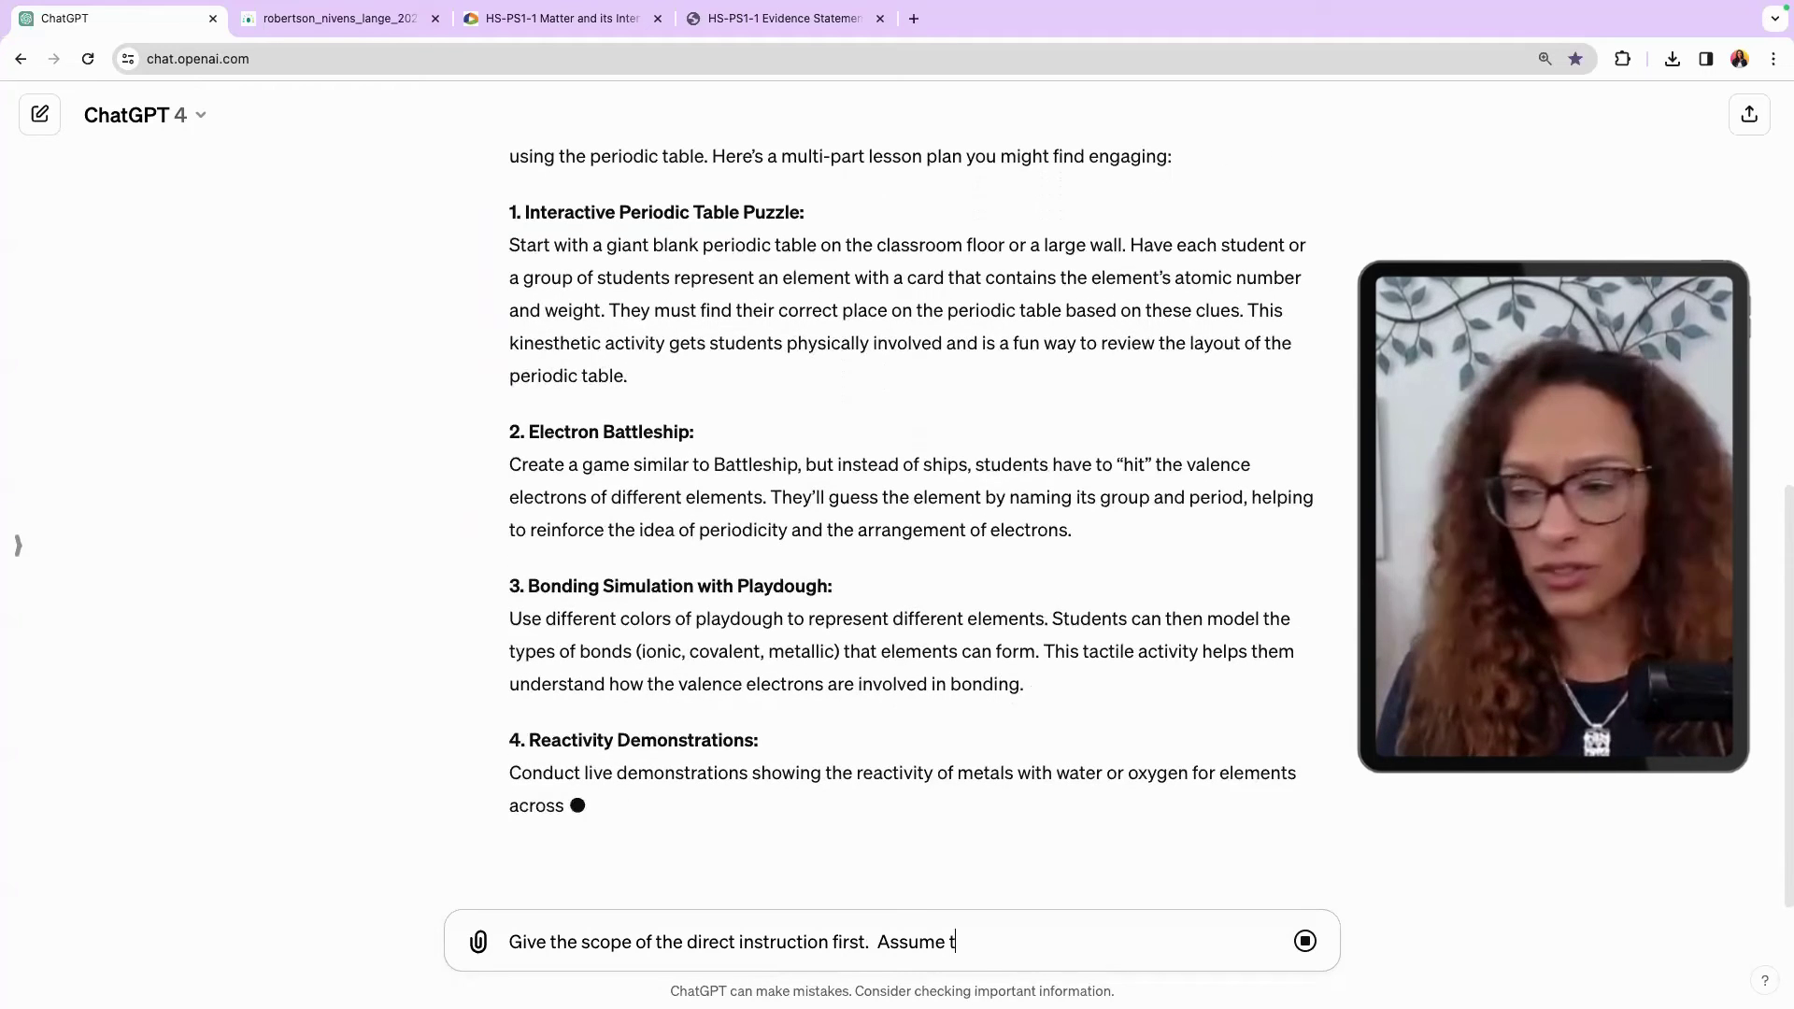
type("this new ofr")
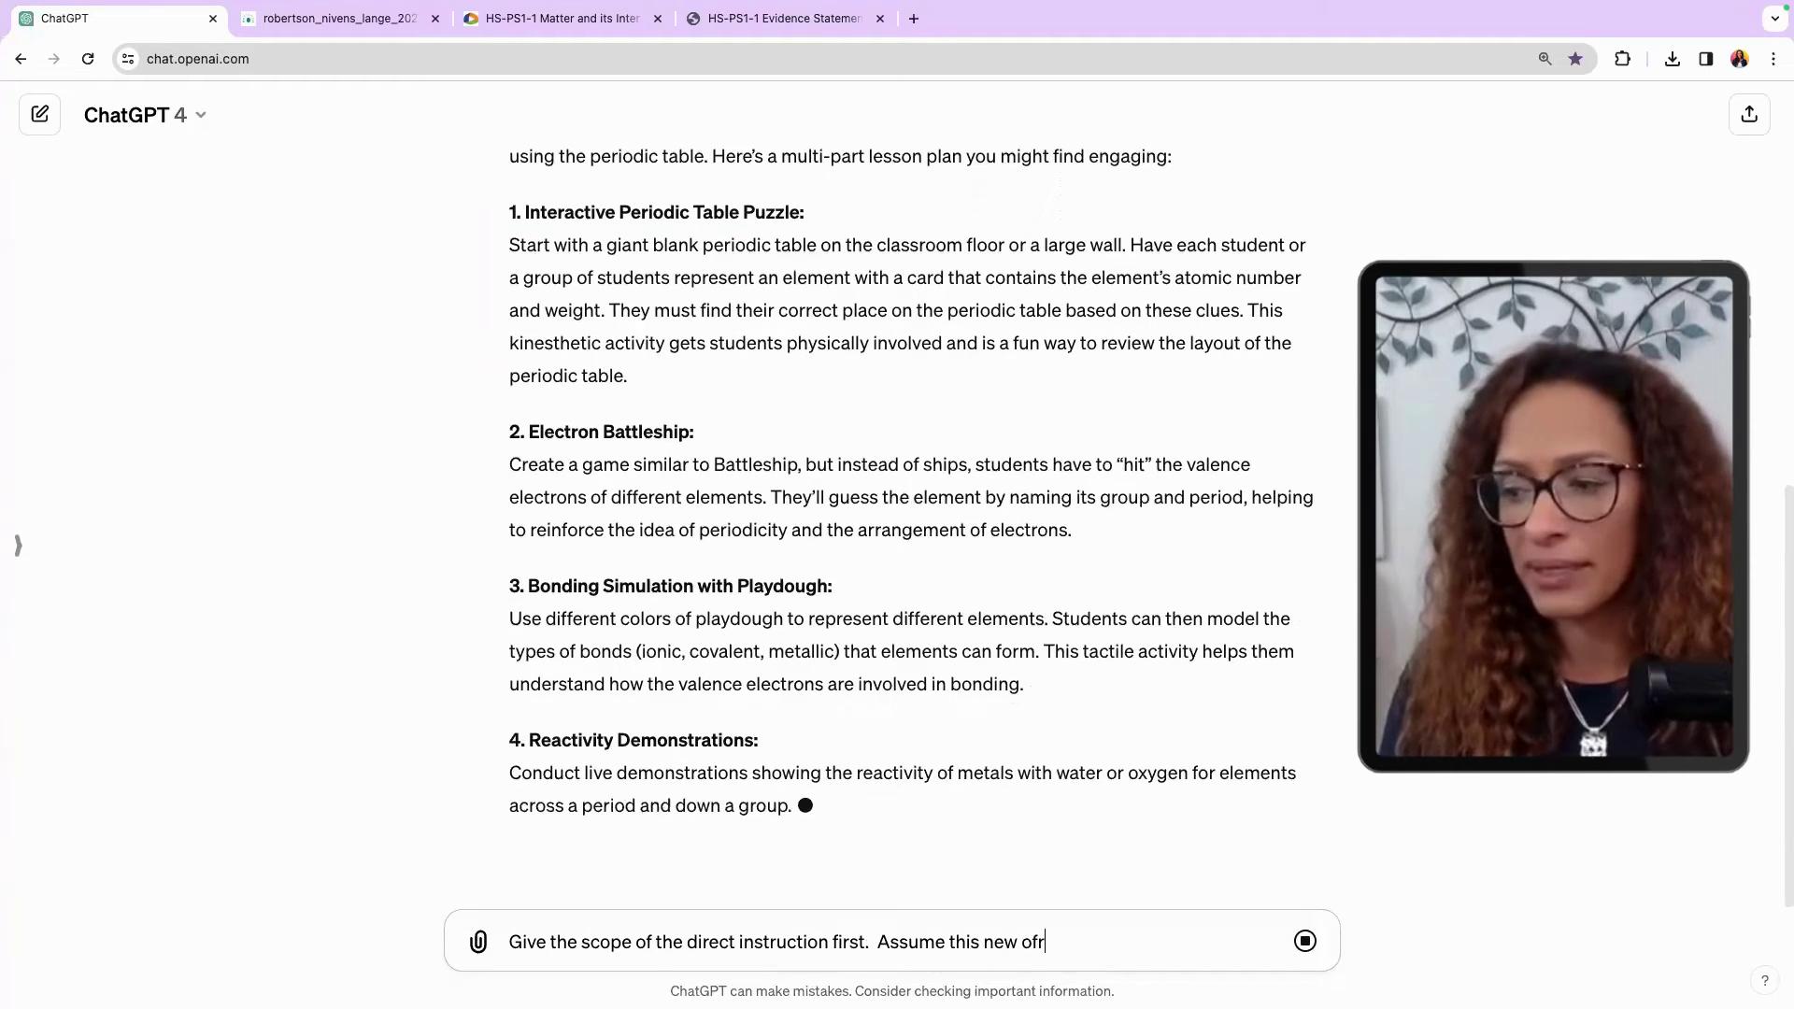
key("BackSpace")
key("BackSpace")
key("BackSpace")
type("for student")
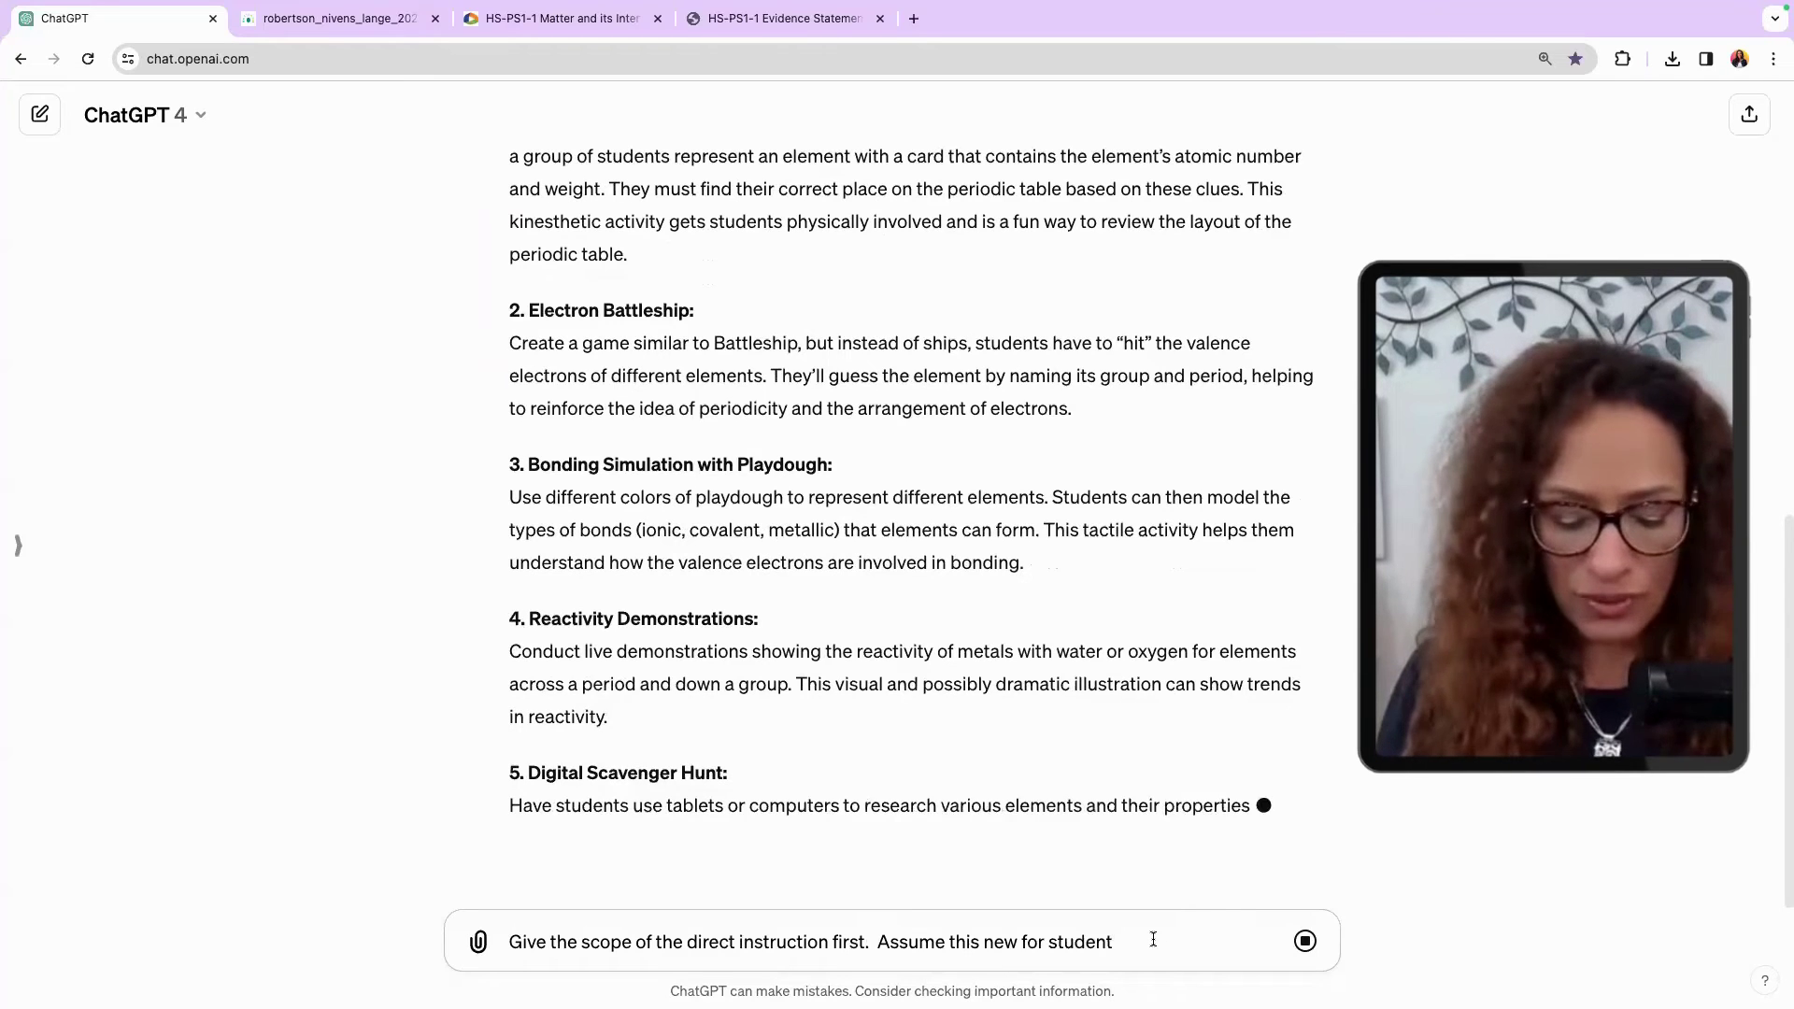
type(".")
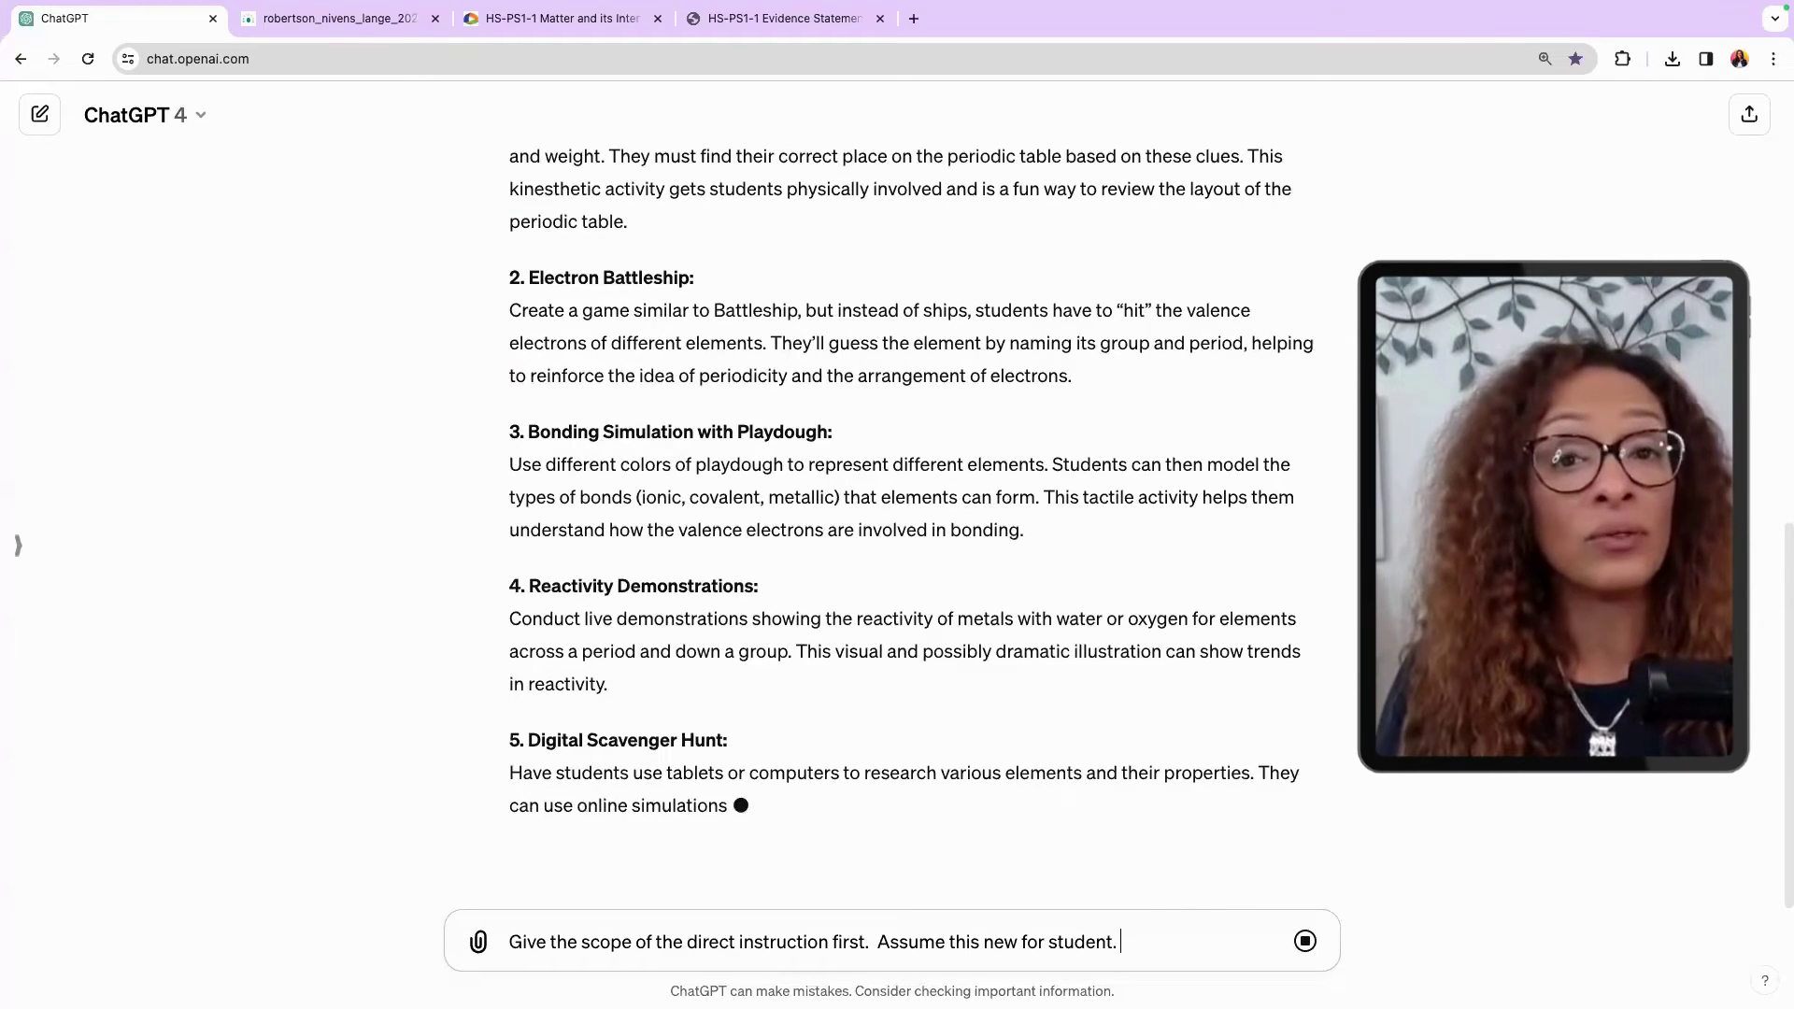
type("  I need a full les")
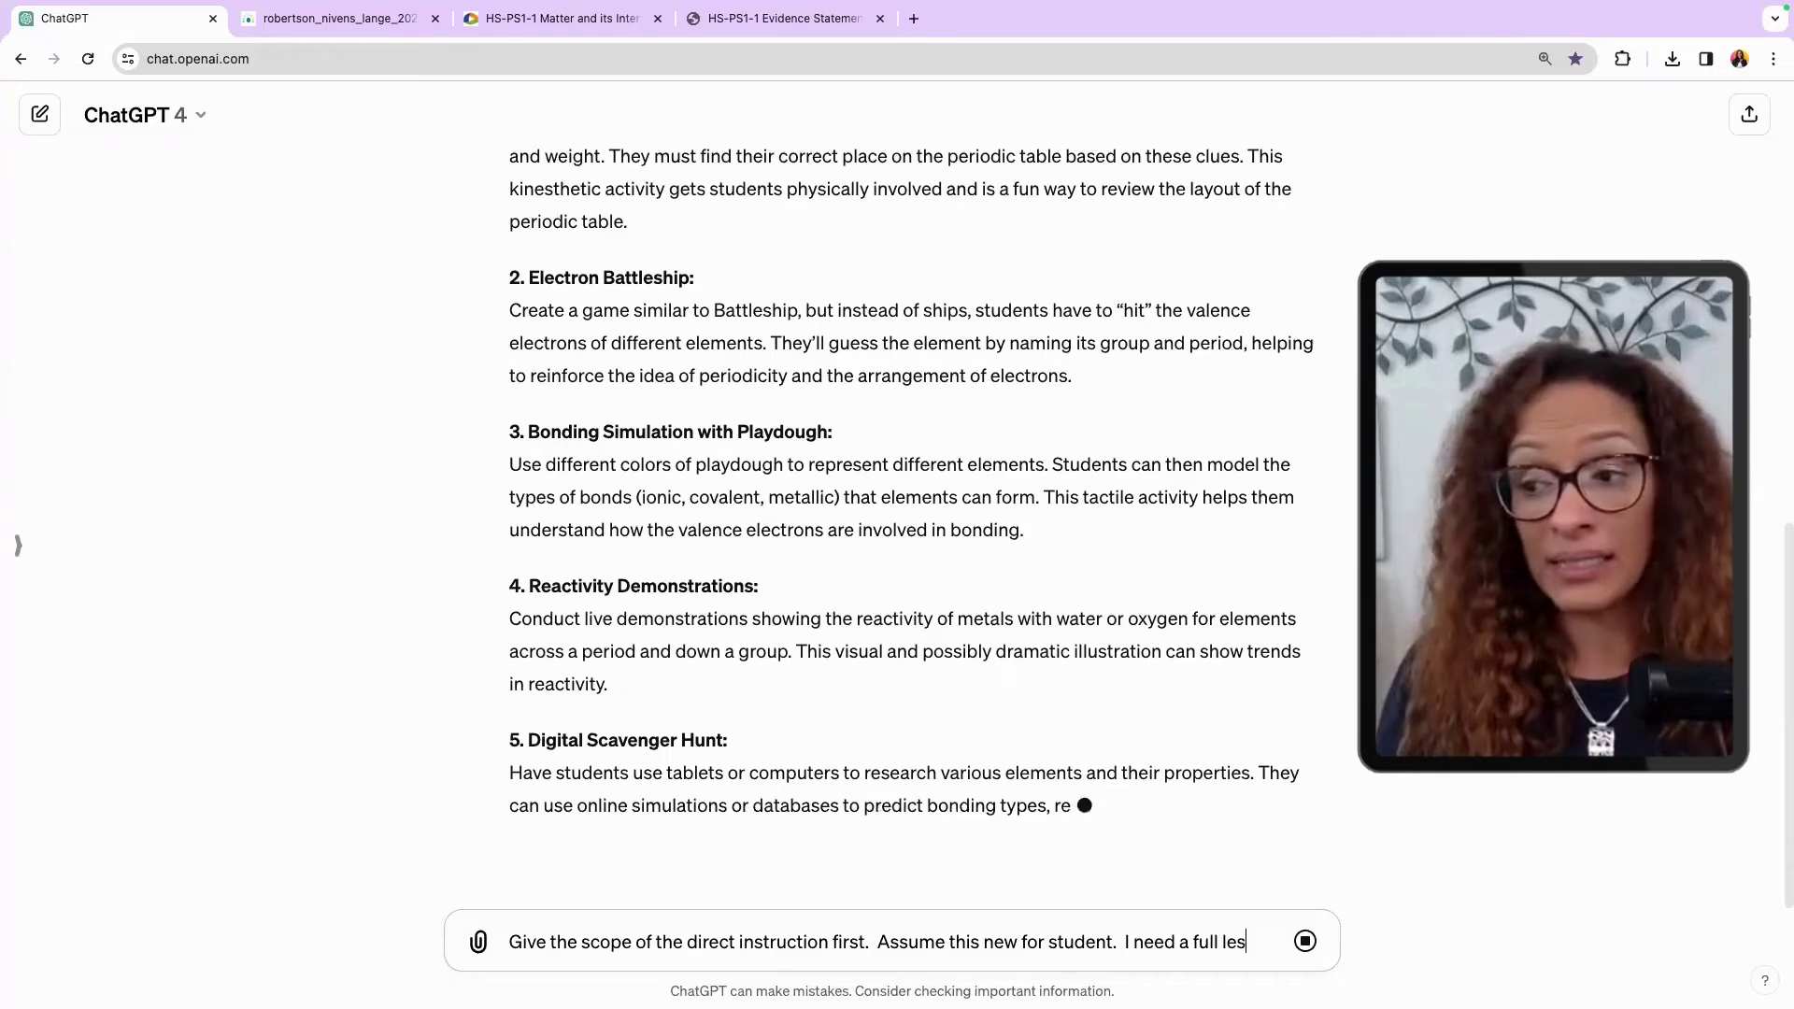
type("son plan b")
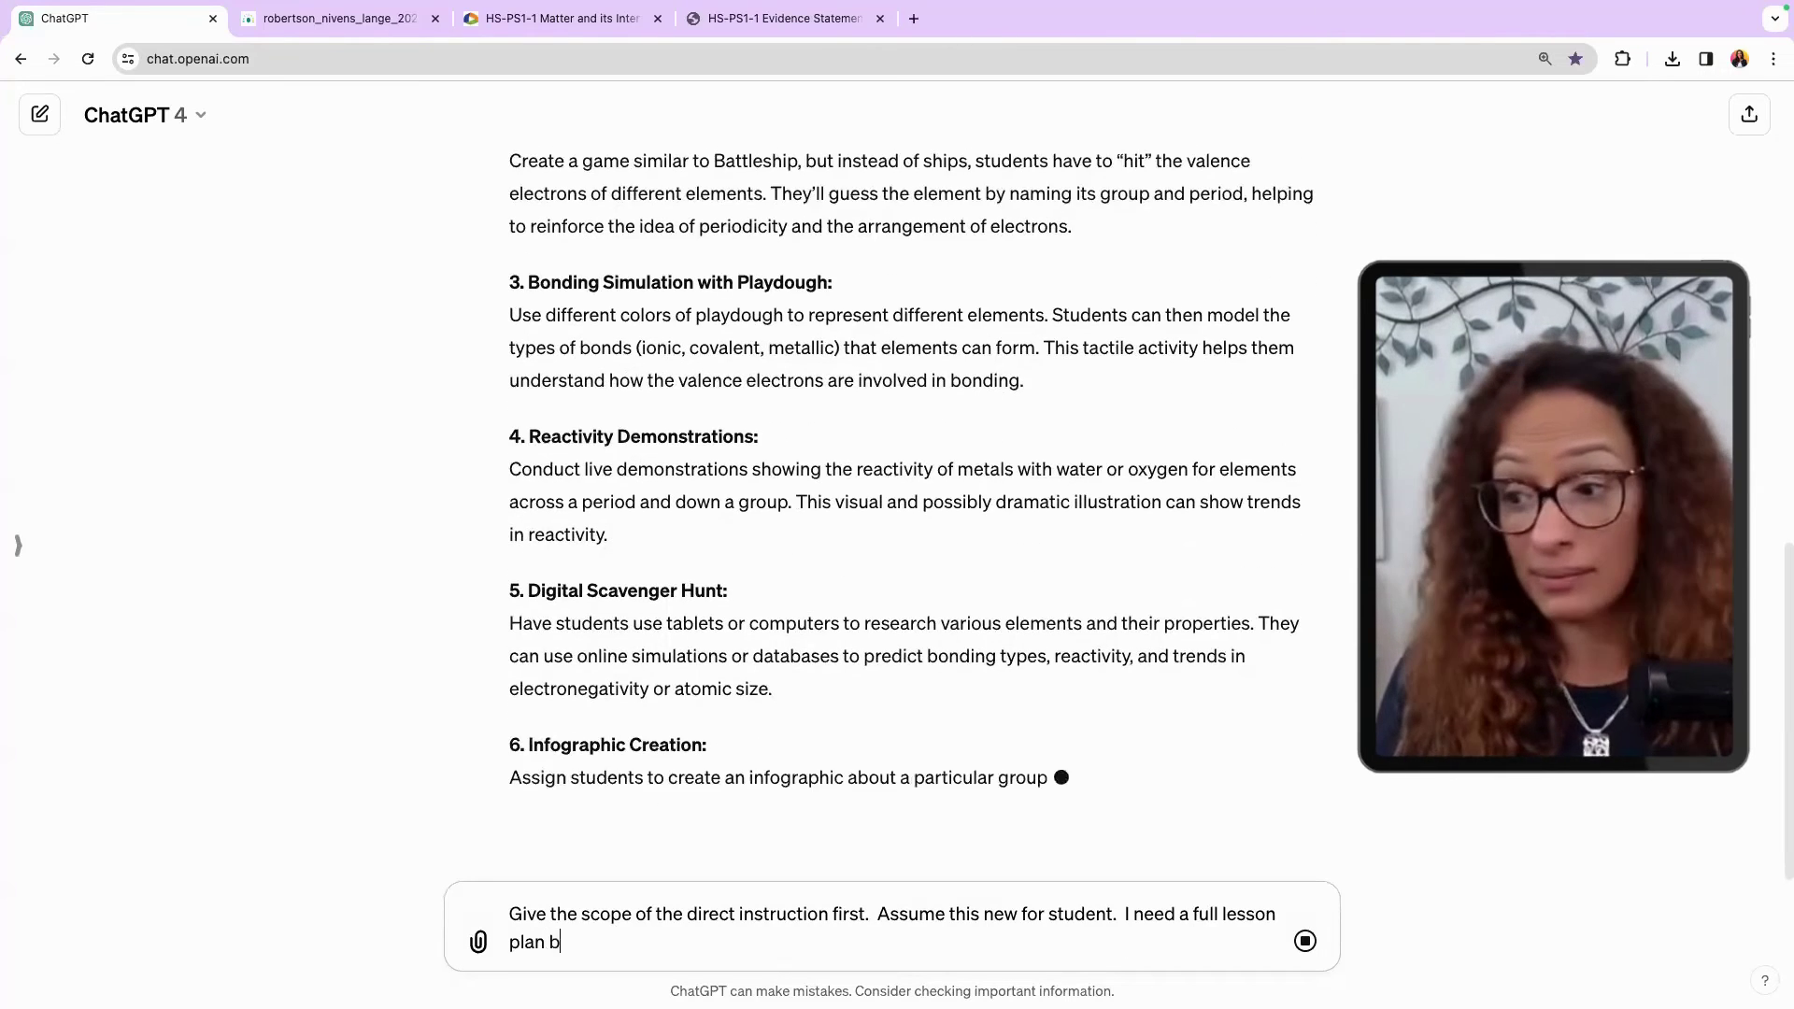
type("efore activit")
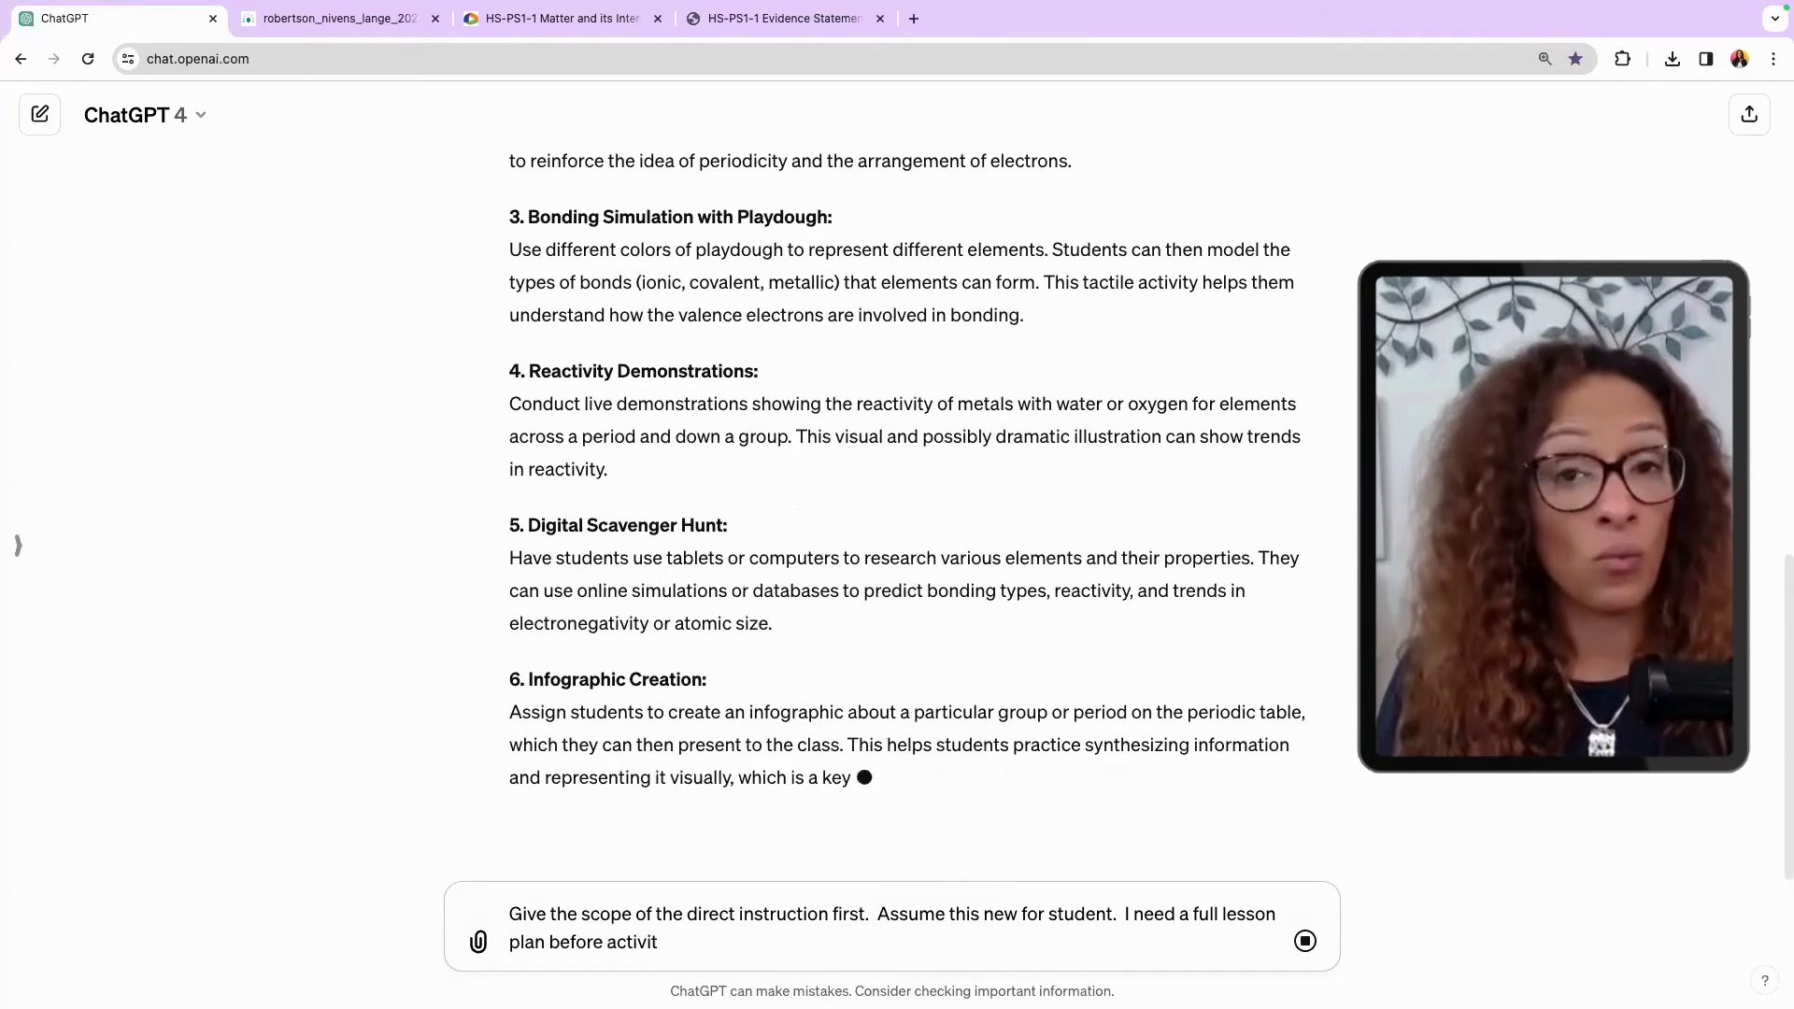
type("ies.  once th")
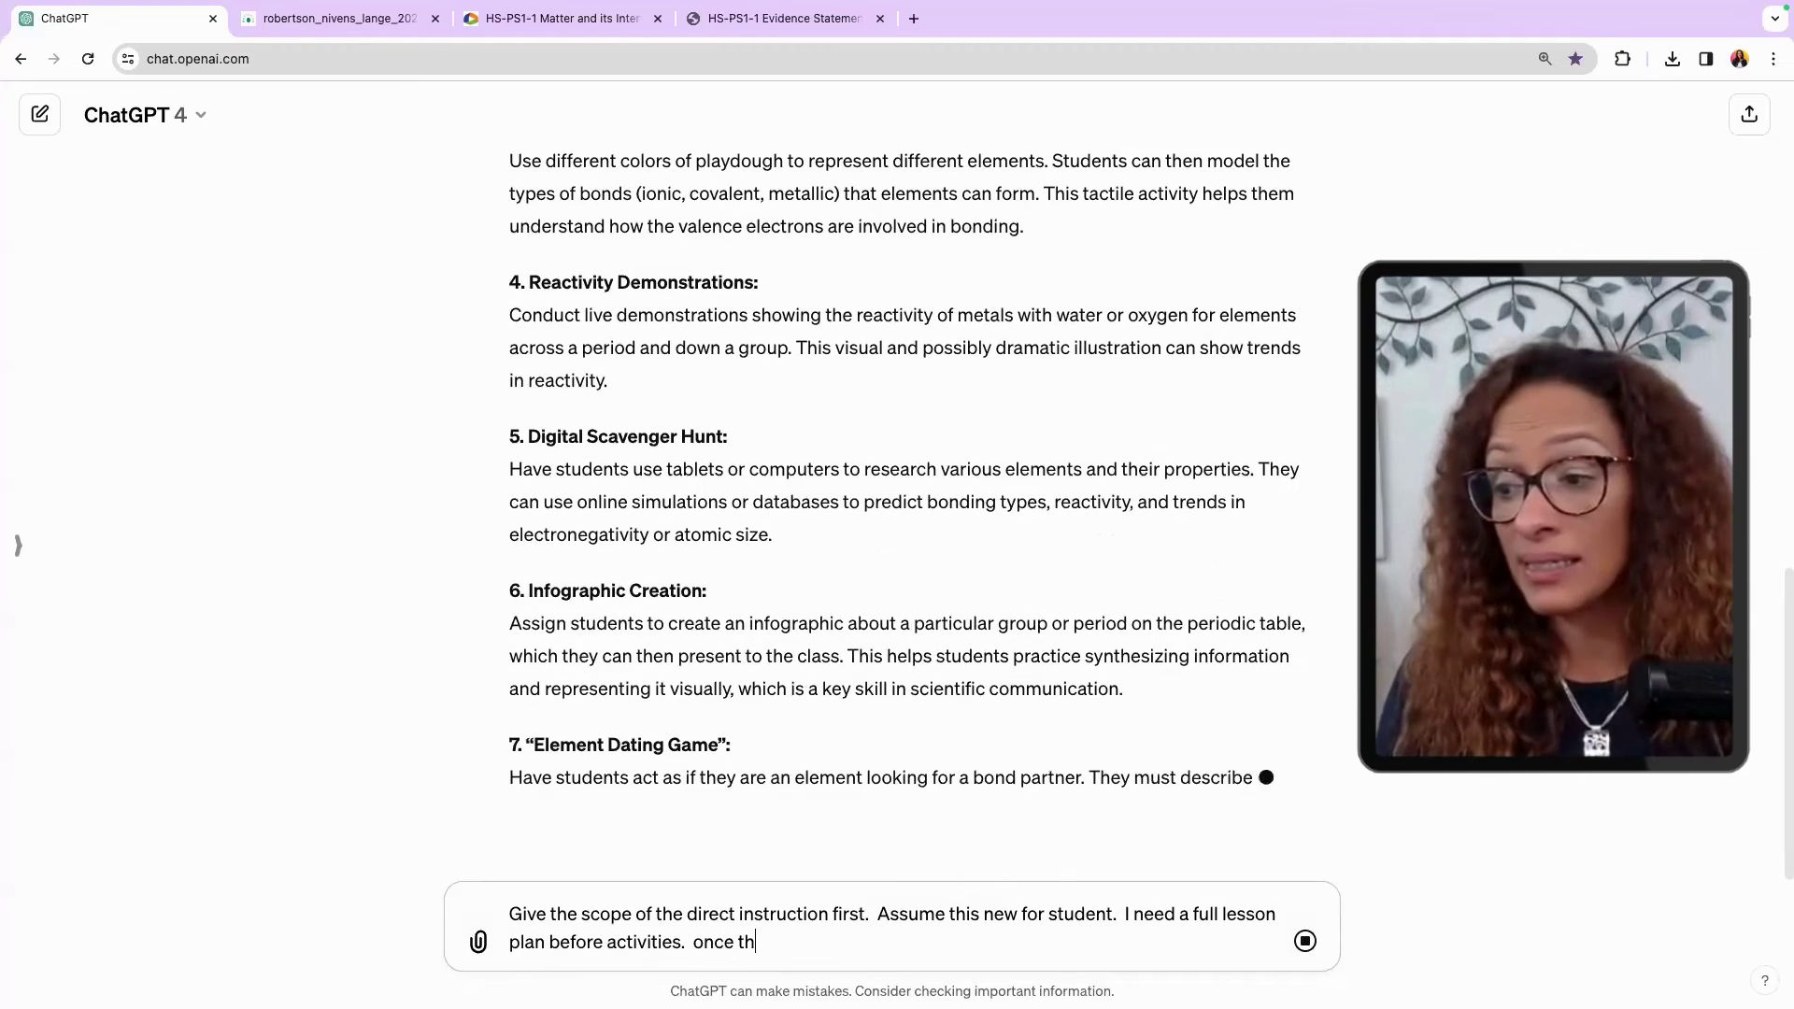
type("ere is u")
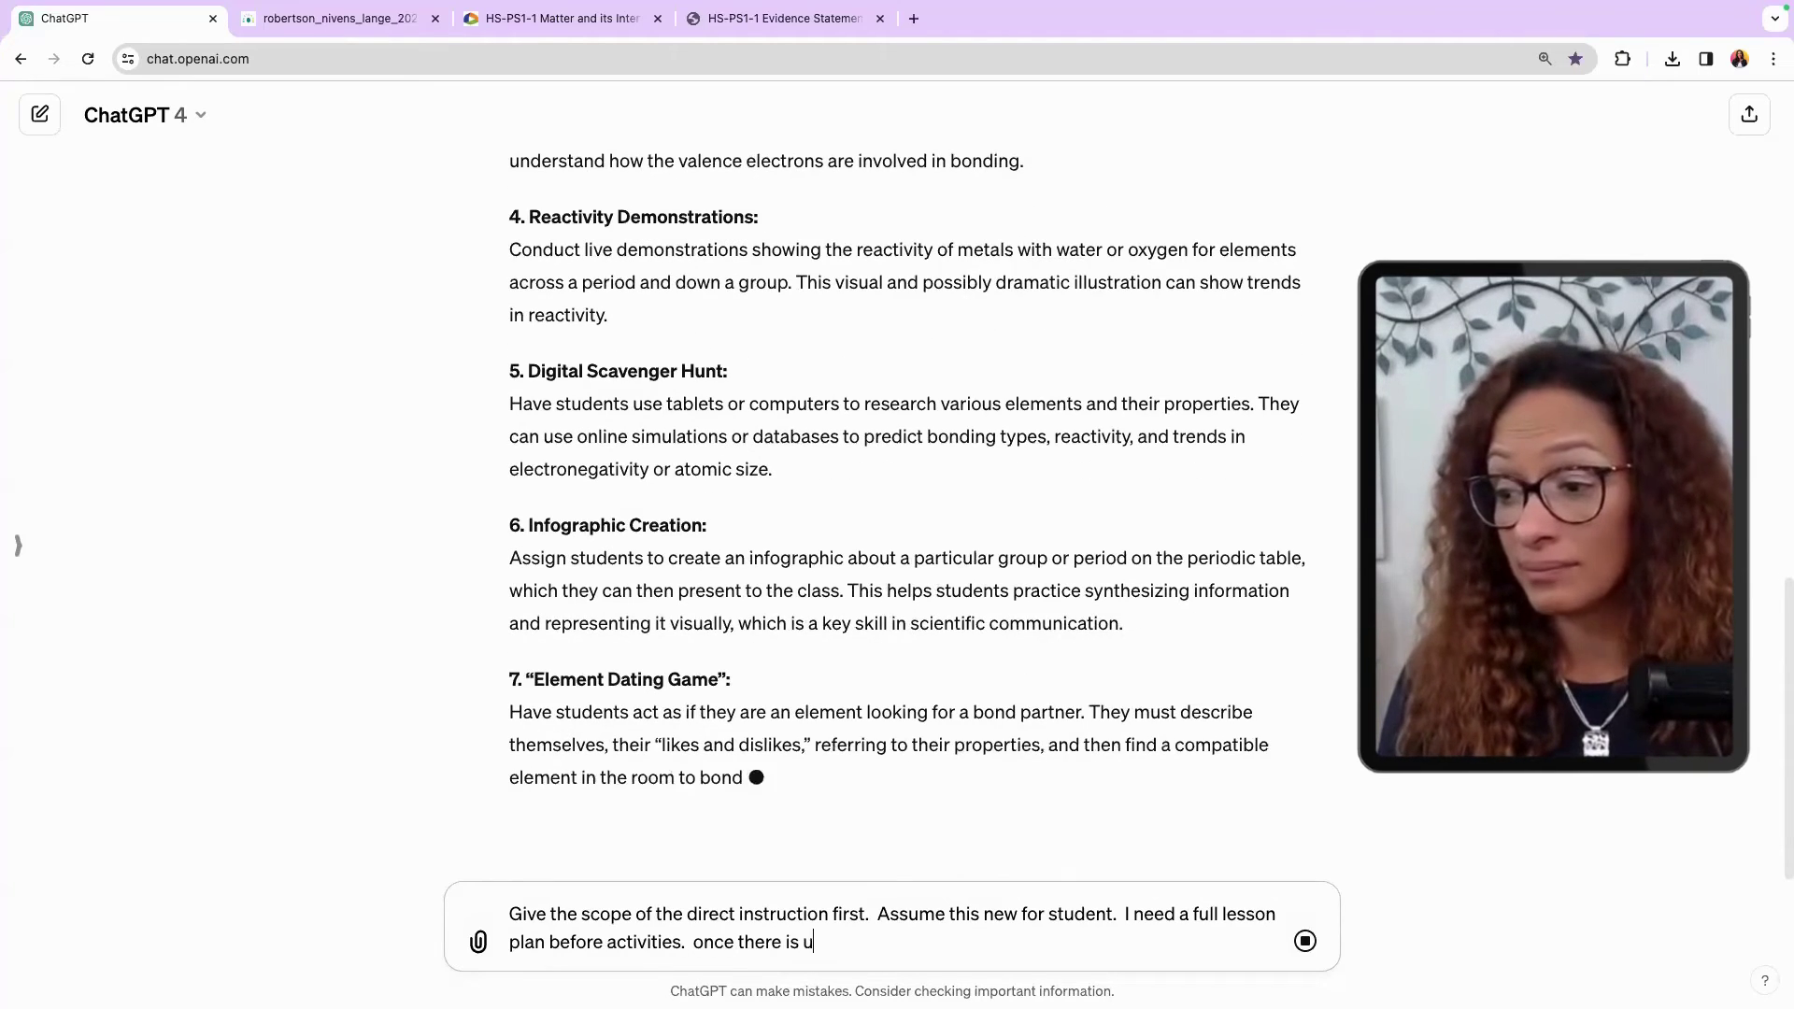
type("nderstanding ")
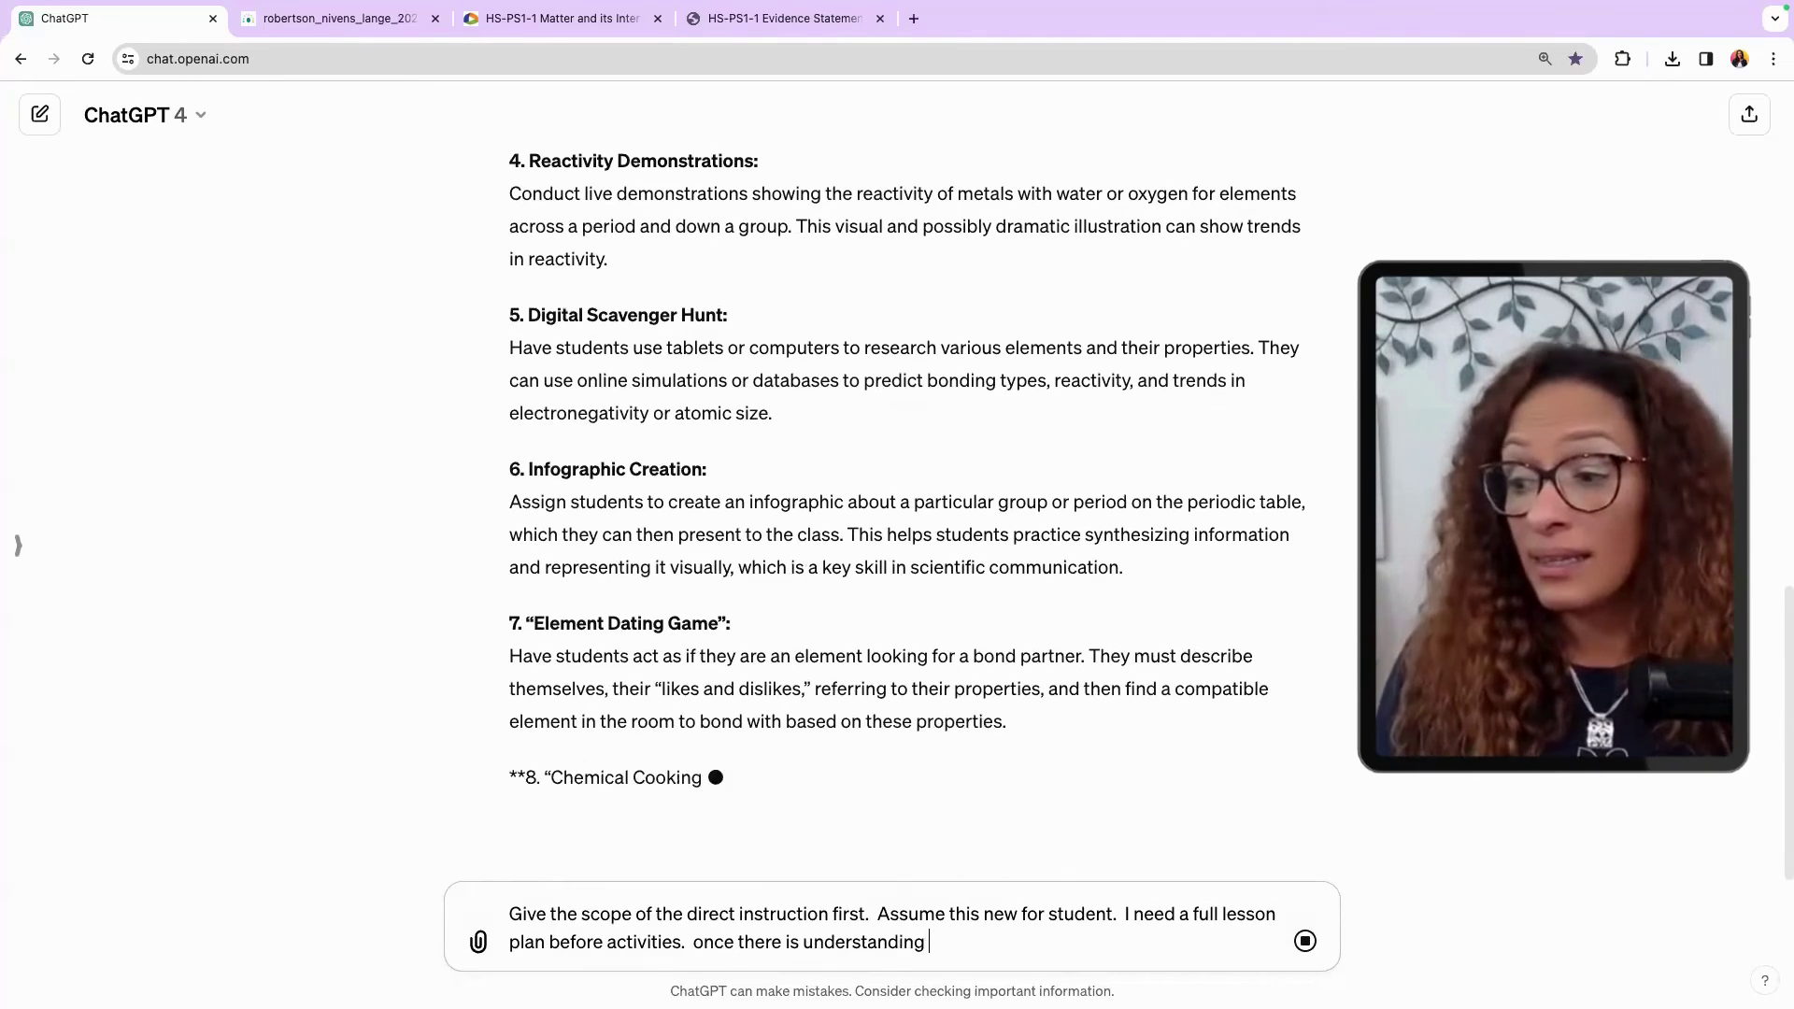
type(".Then we")
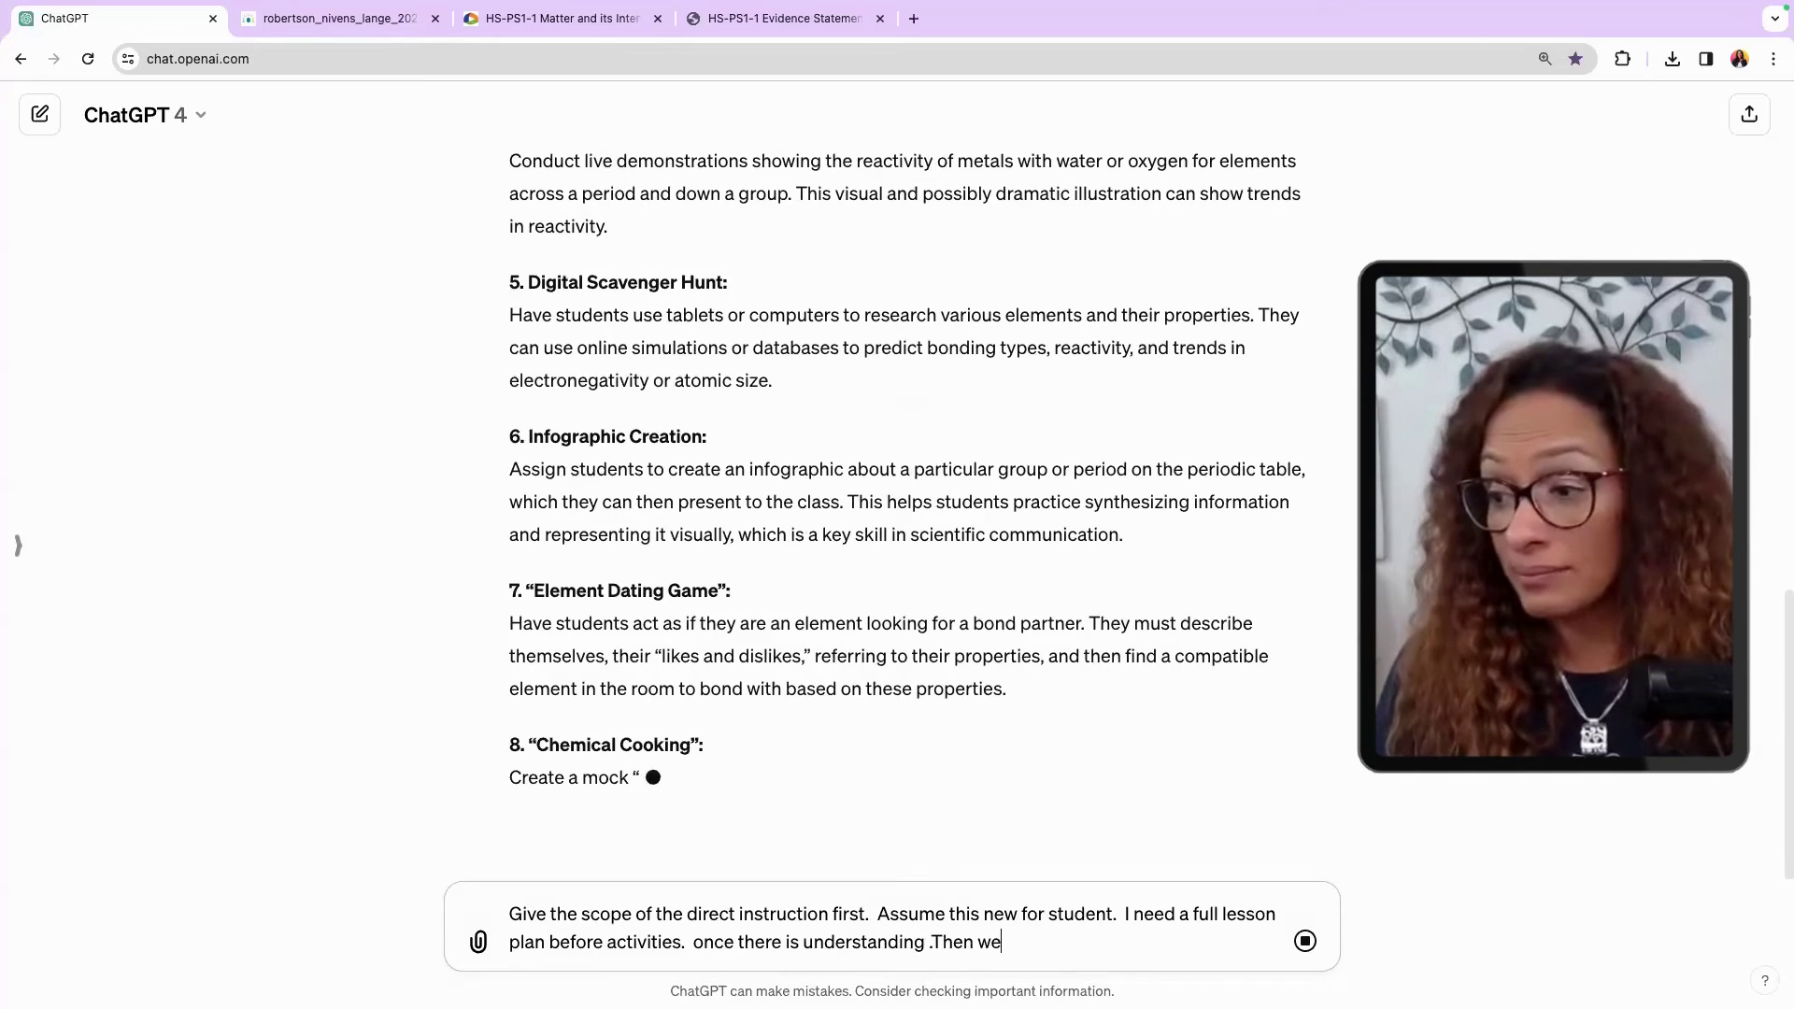
type(" can inte")
type("g")
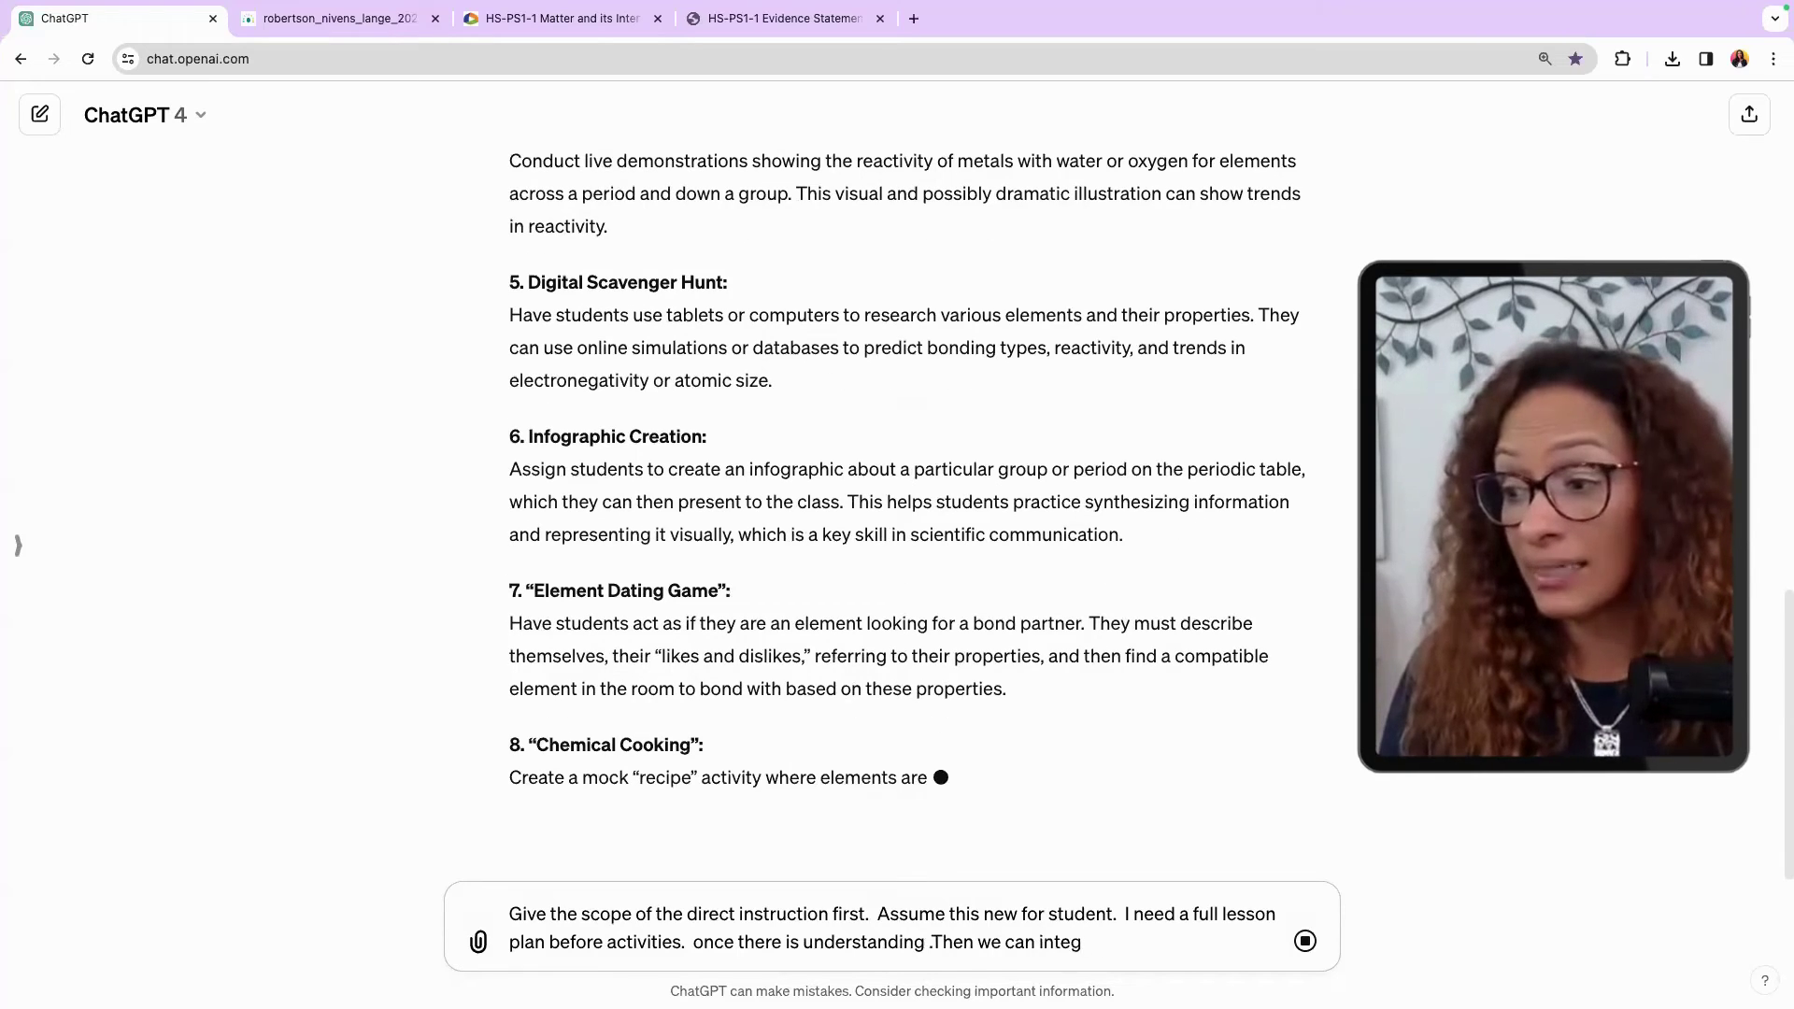
type("rate active")
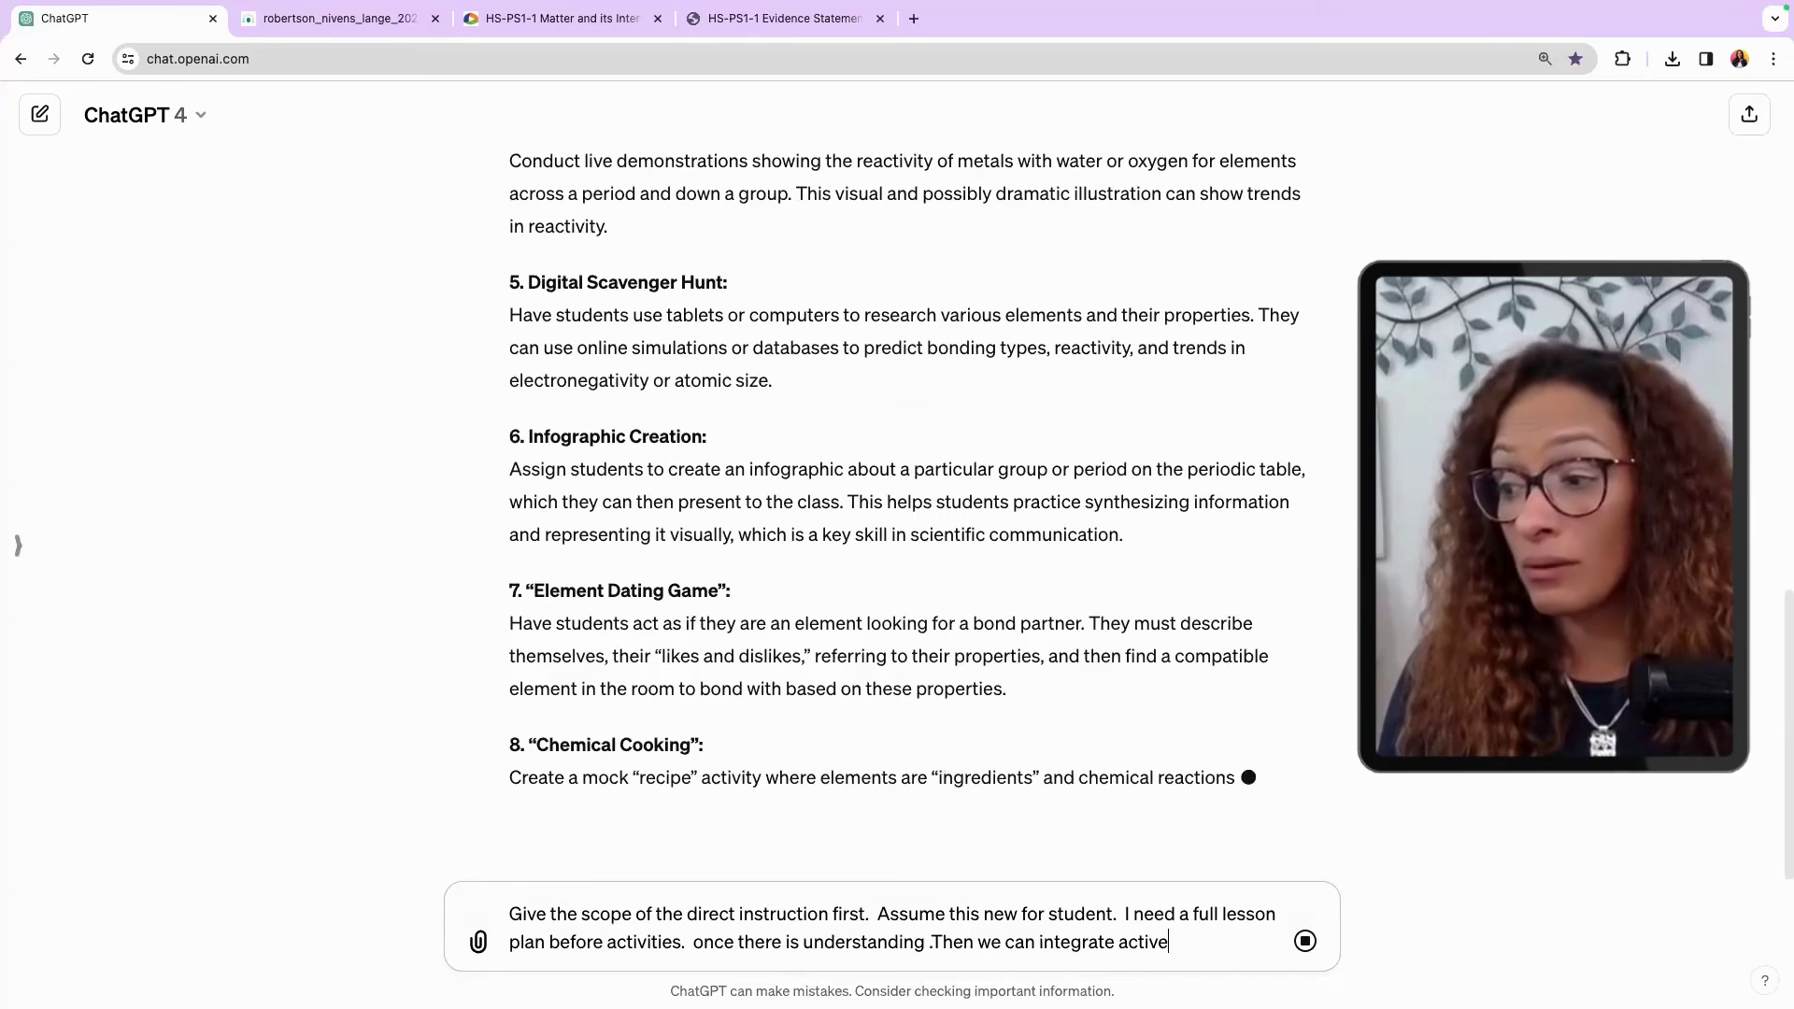
key("BackSpace")
type("ity, problem")
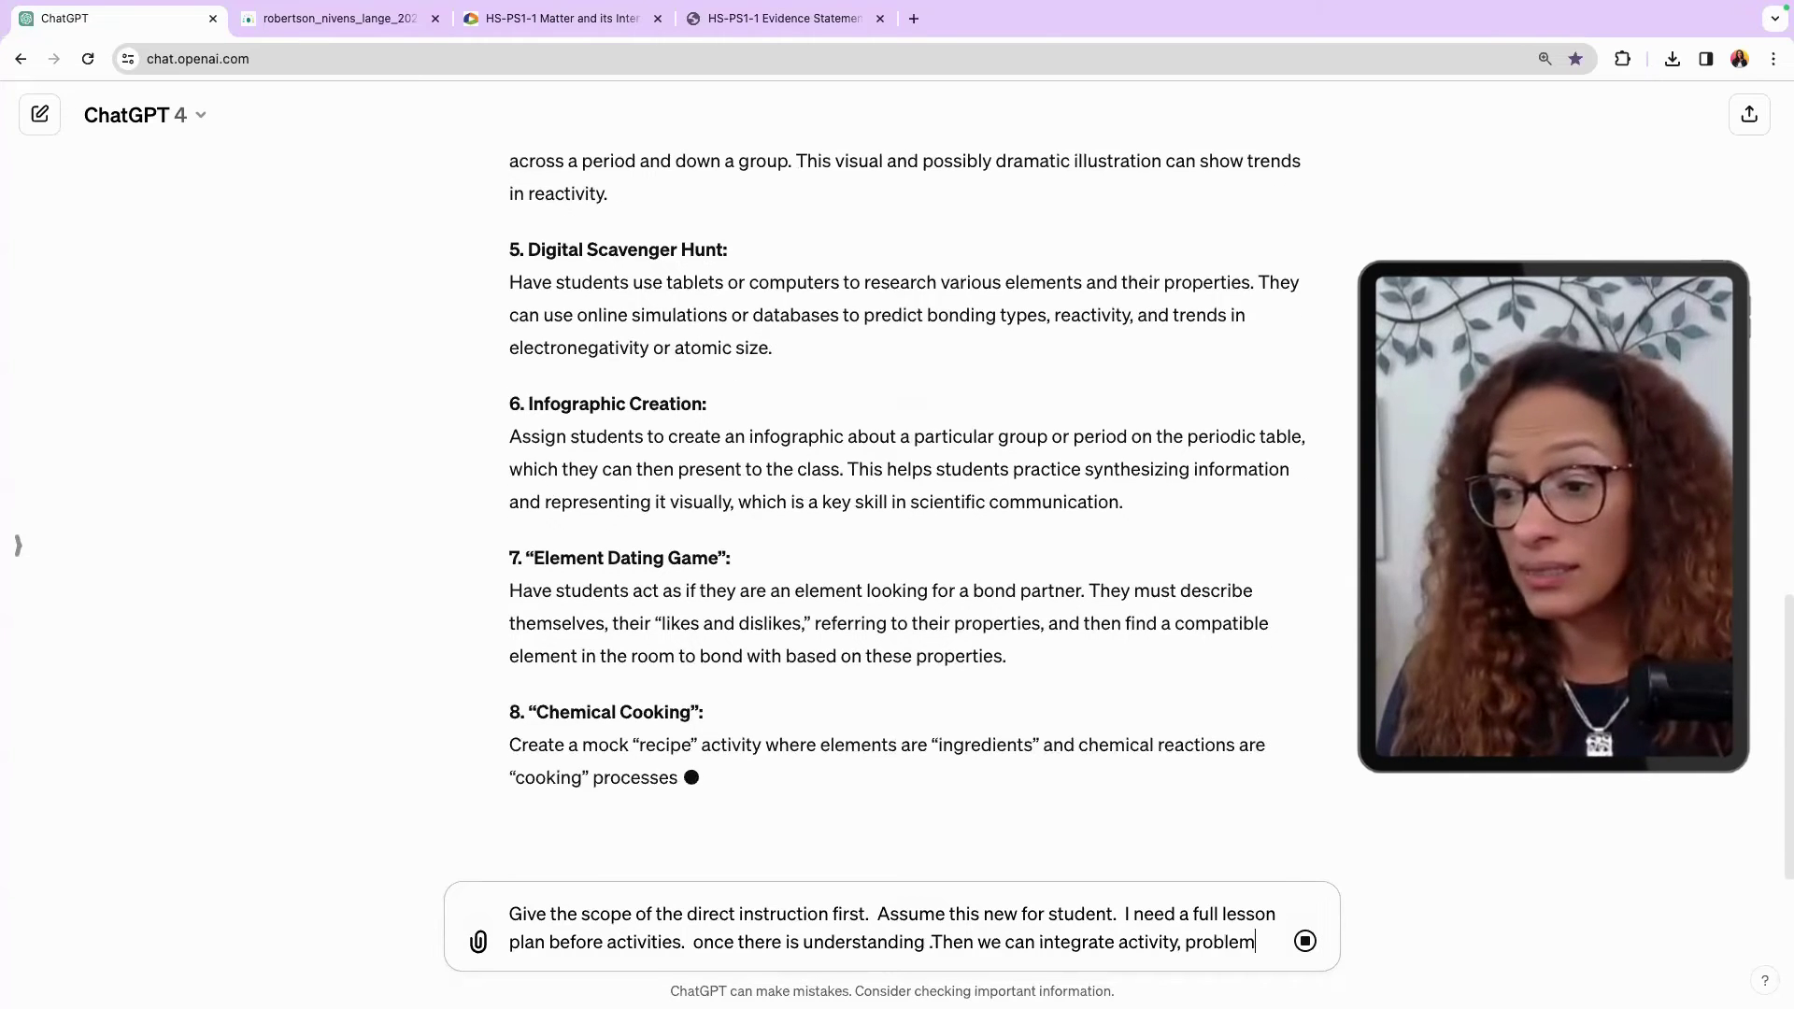
type(" project ")
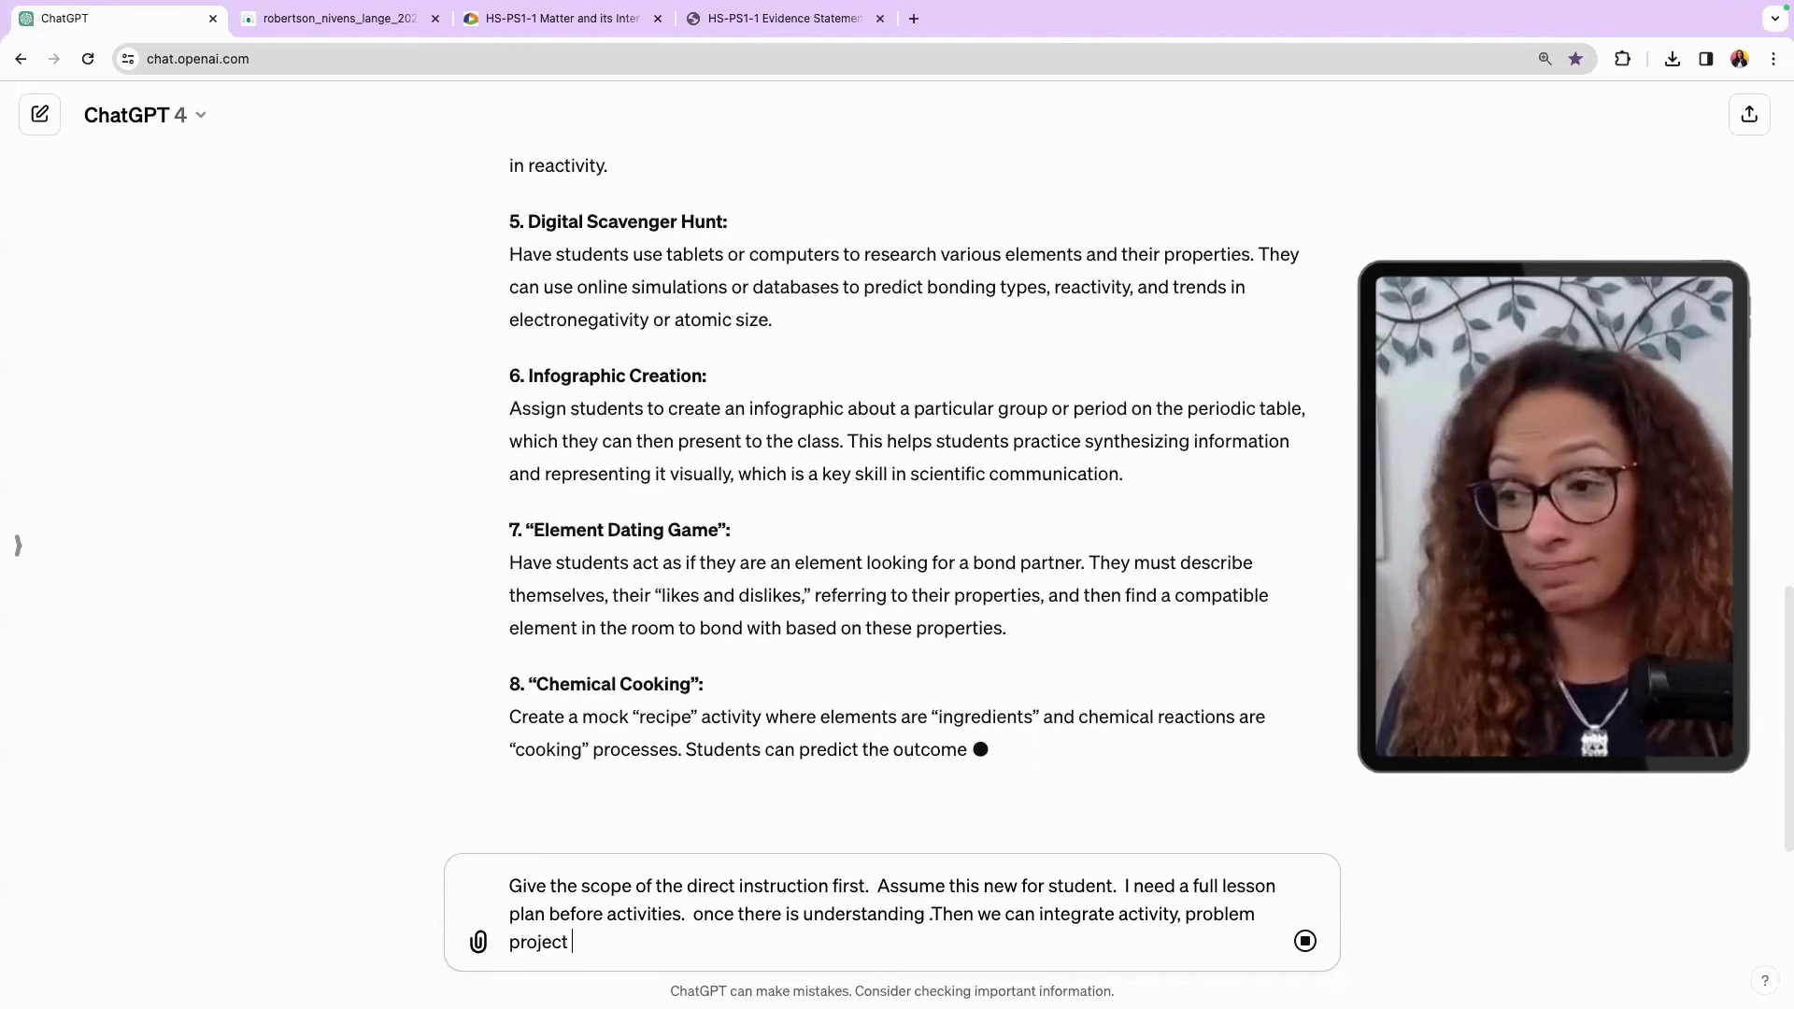
type("based learning")
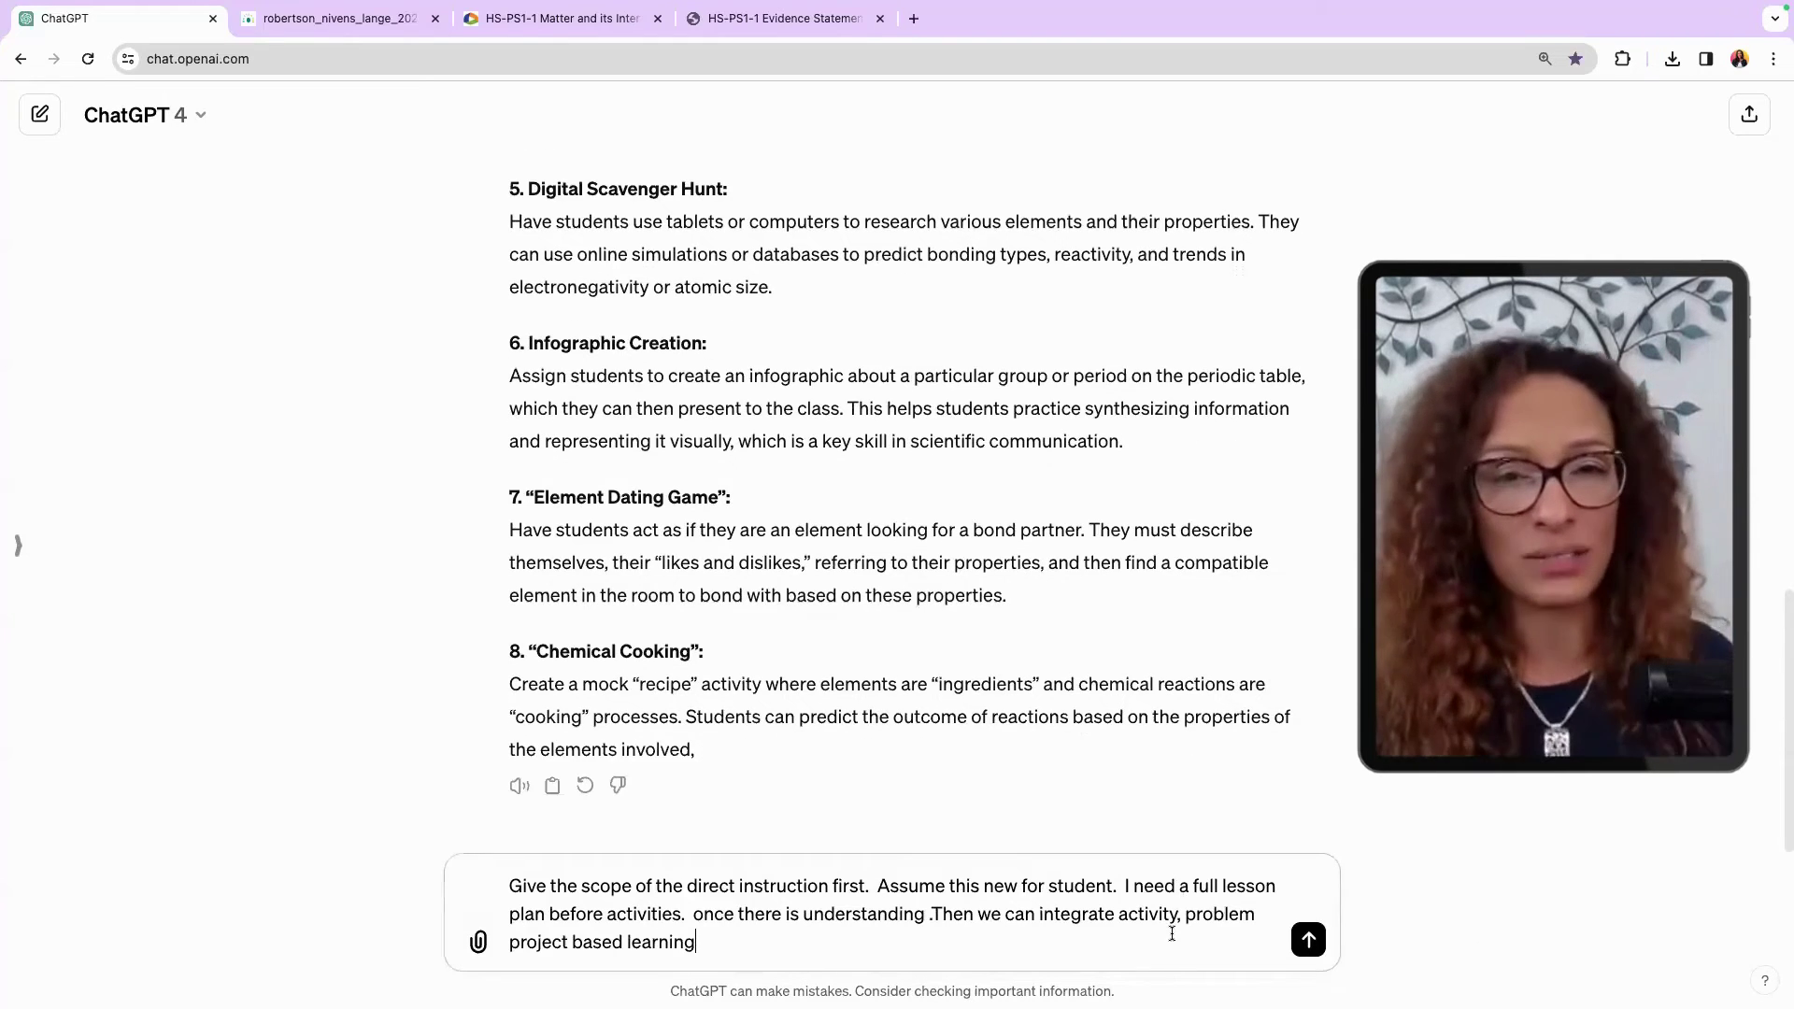
Step: Send the follow-up requesting the direct instruction scope and full lesson plan
key("Return")
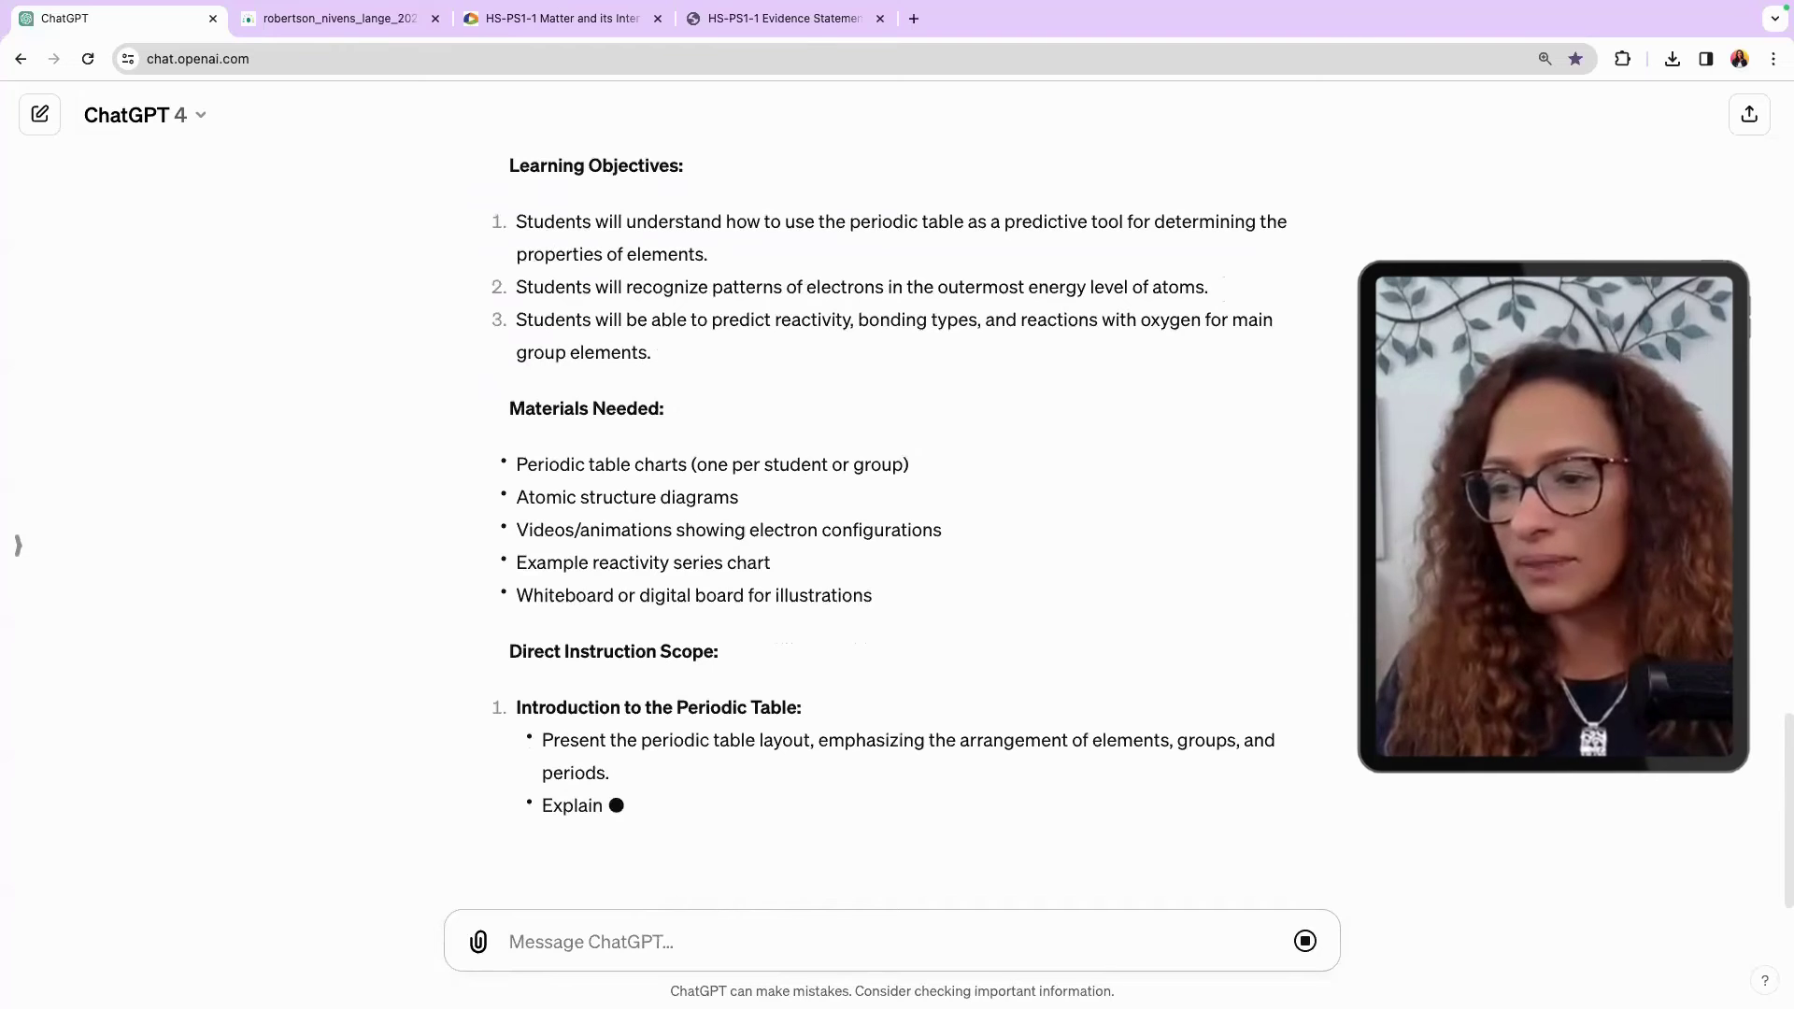
Step: Type 'Give me script' as a new request while the lesson plan reply streams
type("Giv")
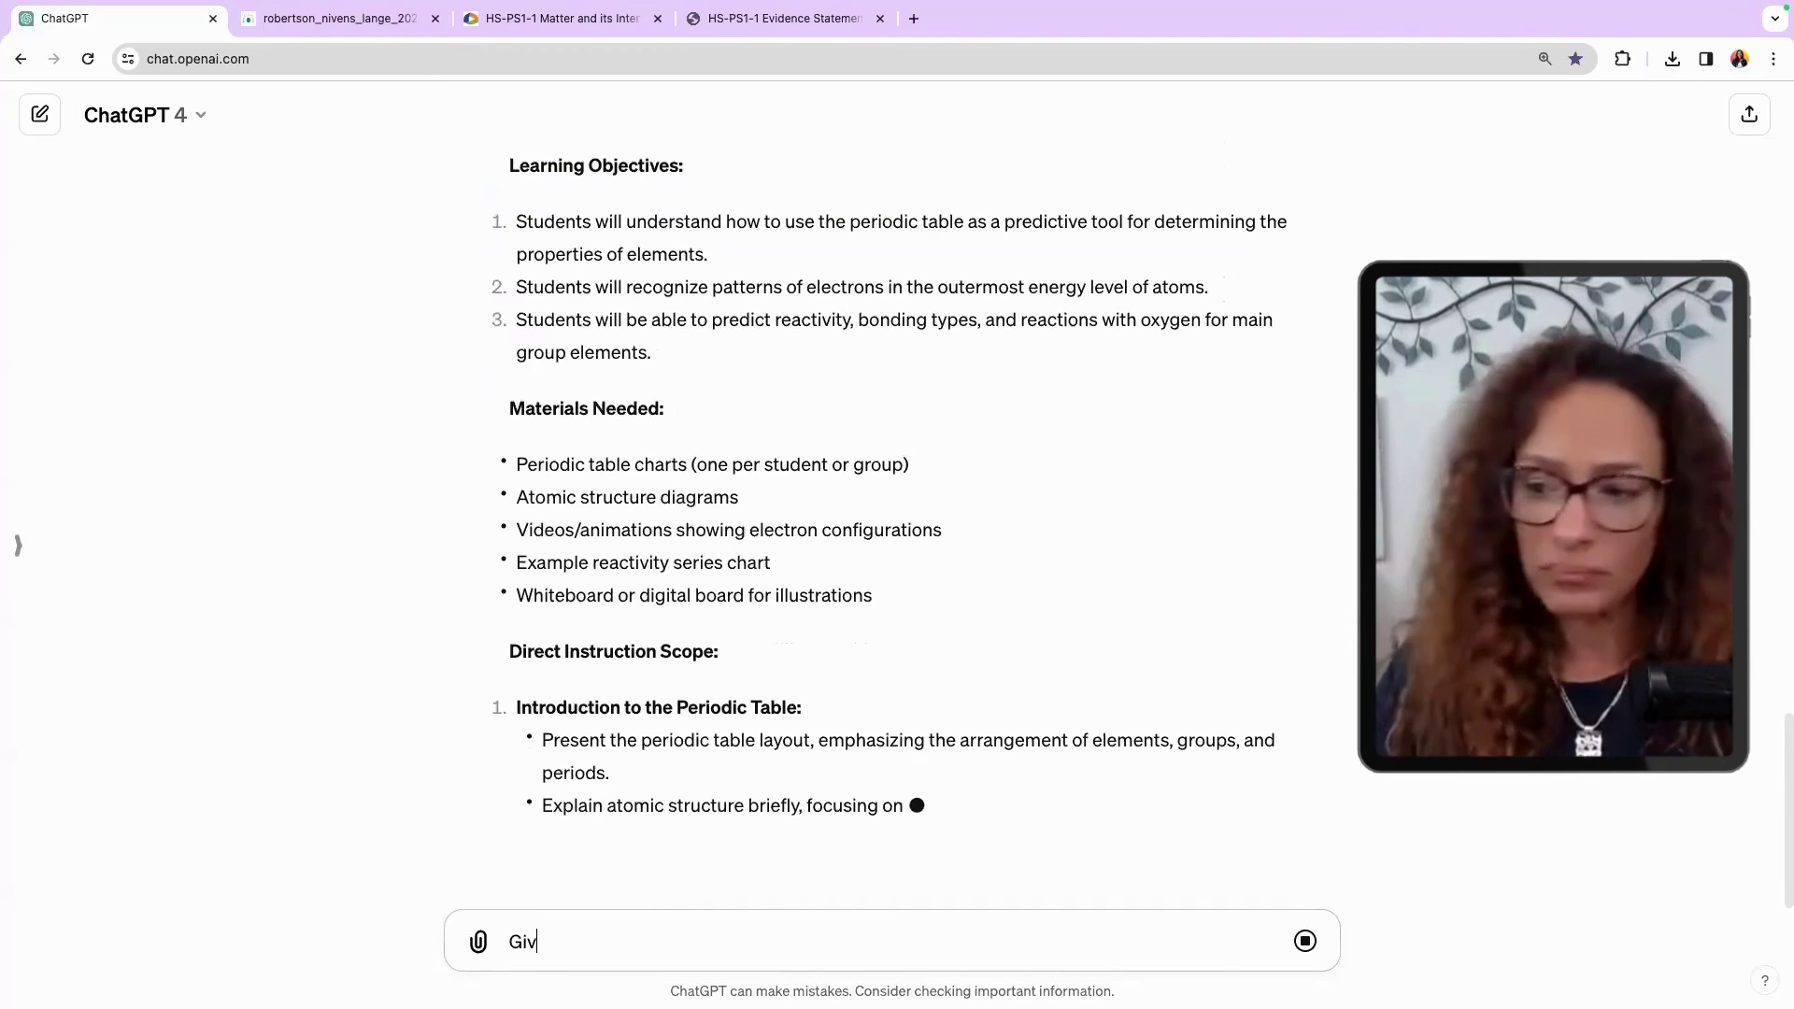
type("e me acript")
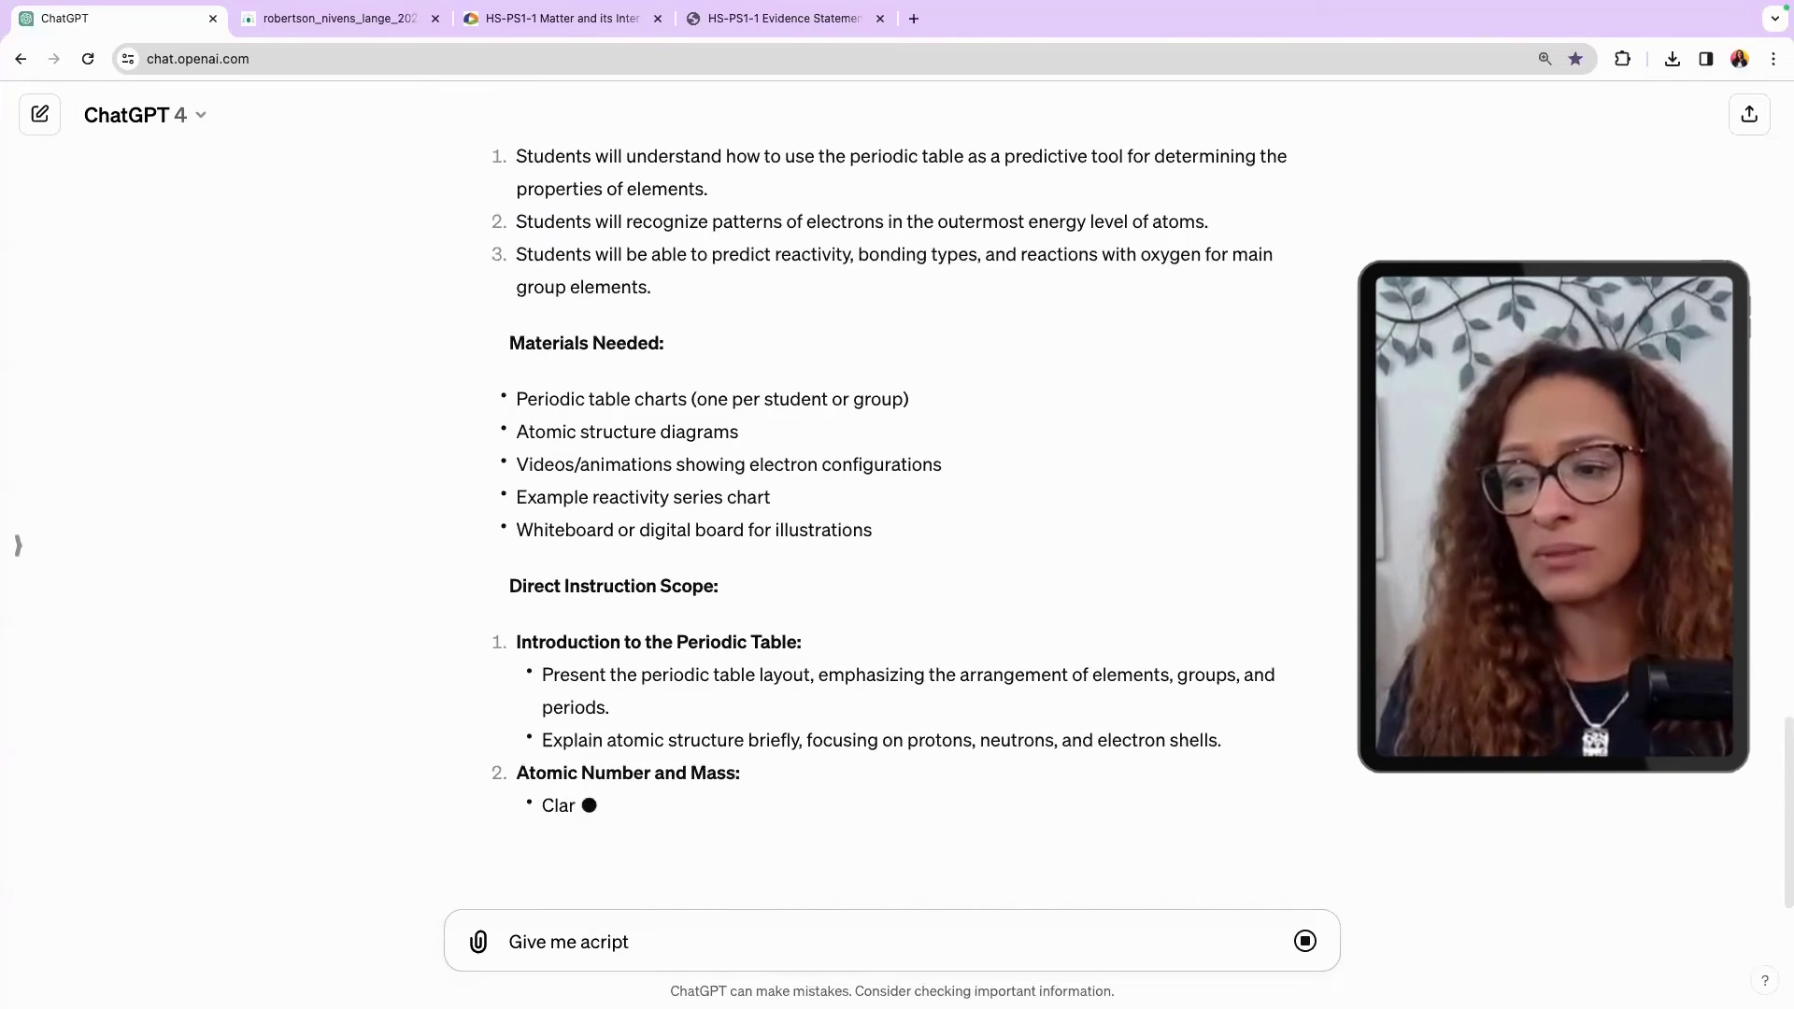
key("BackSpace")
key("BackSpace")
key("BackSpace")
key("BackSpace")
key("BackSpace")
key("BackSpace")
type("script")
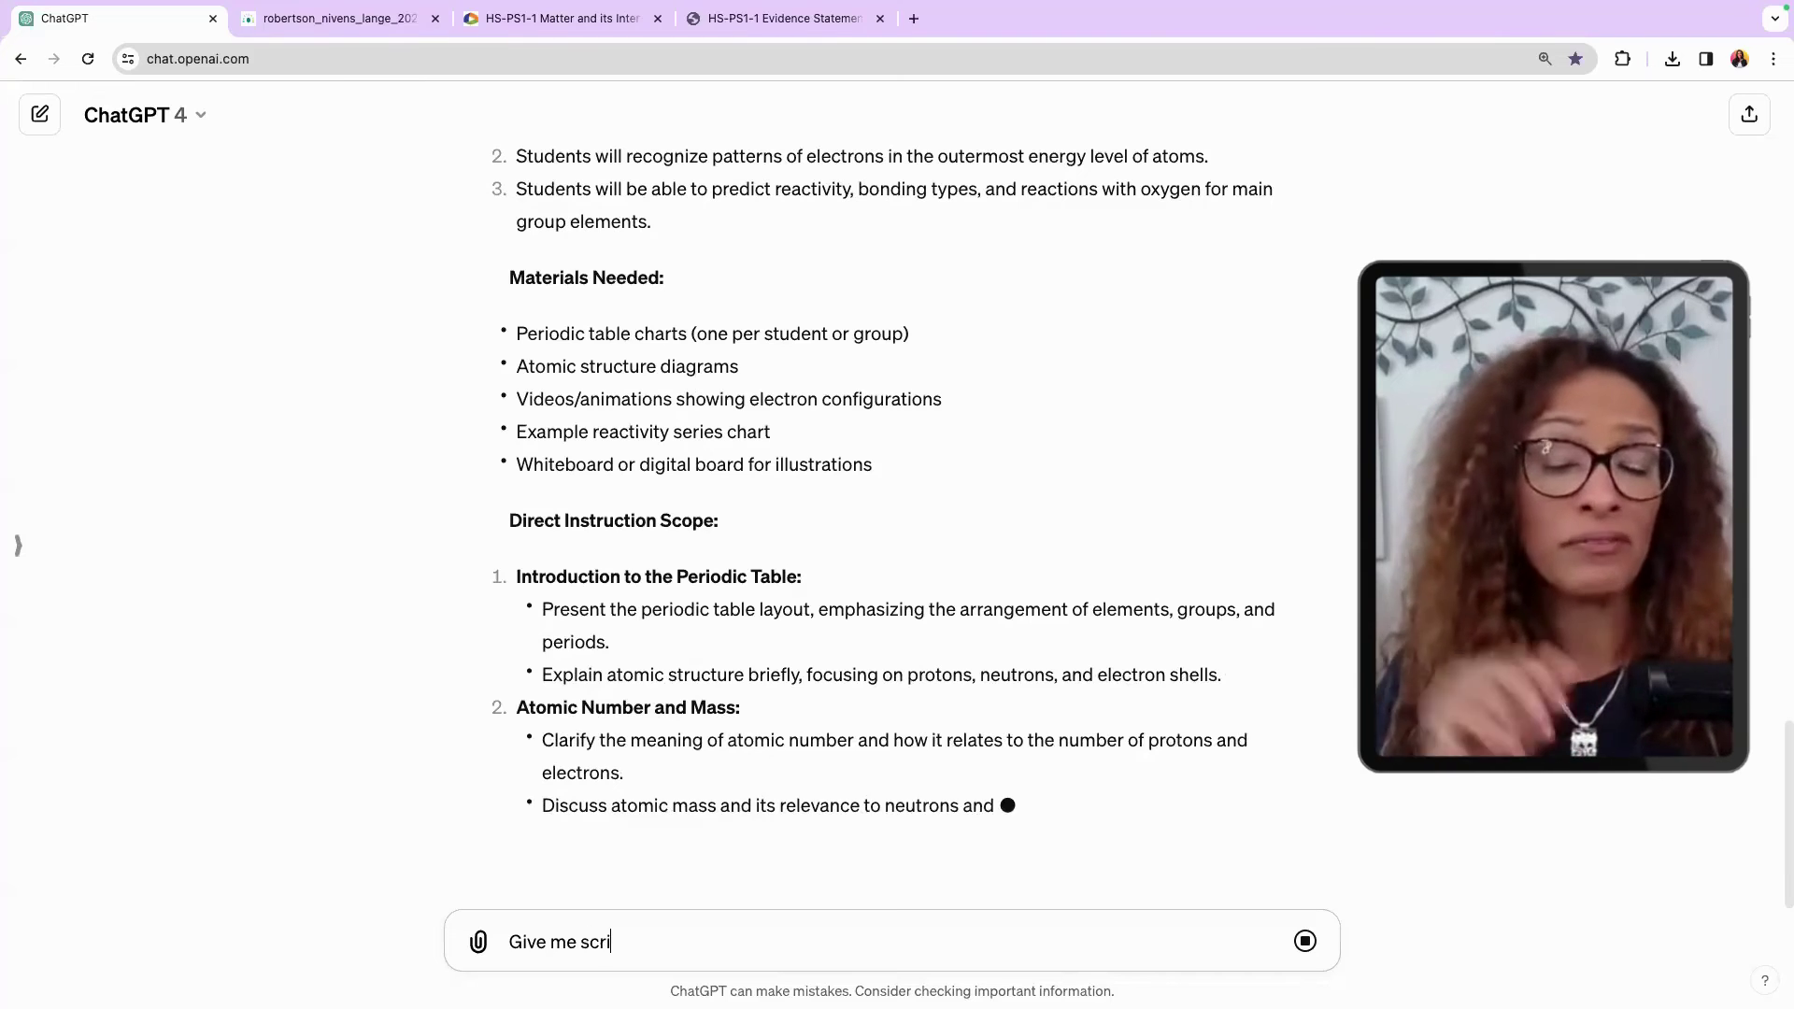